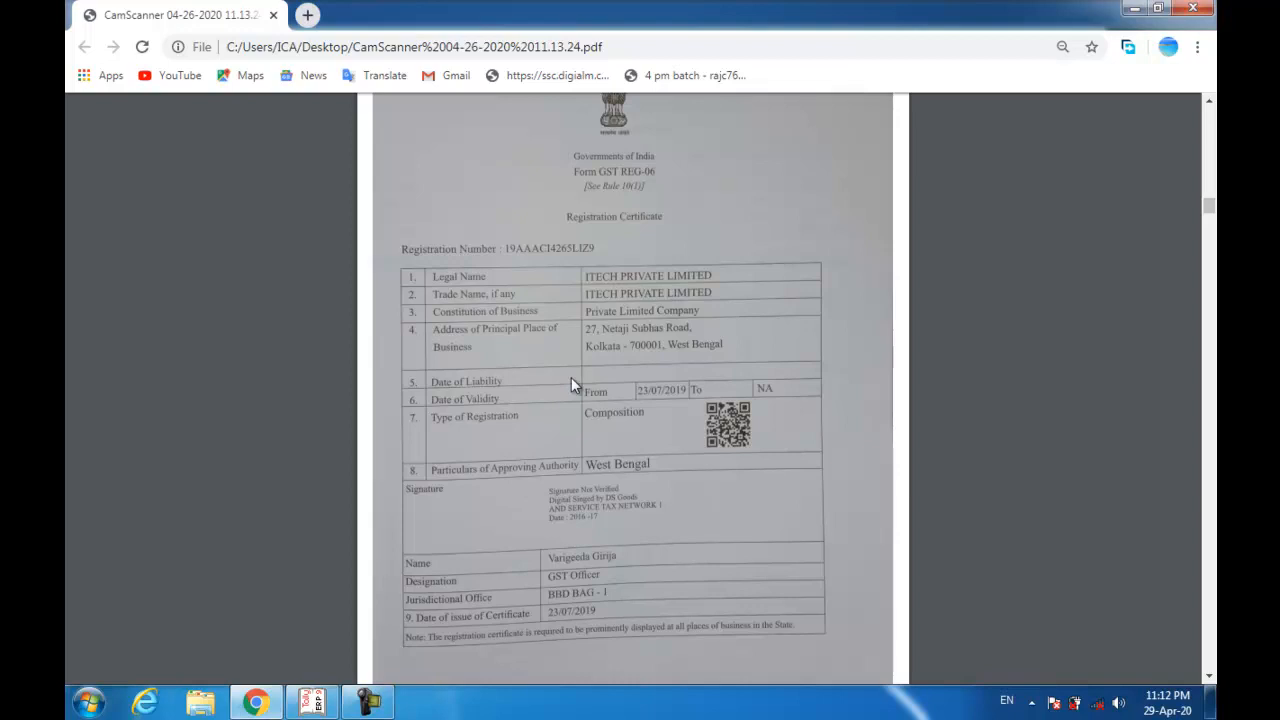
Review the scanned registration certificate in Chrome, then switch to the Tally.ERP 9 window.
{"action": "scroll", "coordinate": [572, 385], "scroll_direction": "down", "scroll_amount": 5}
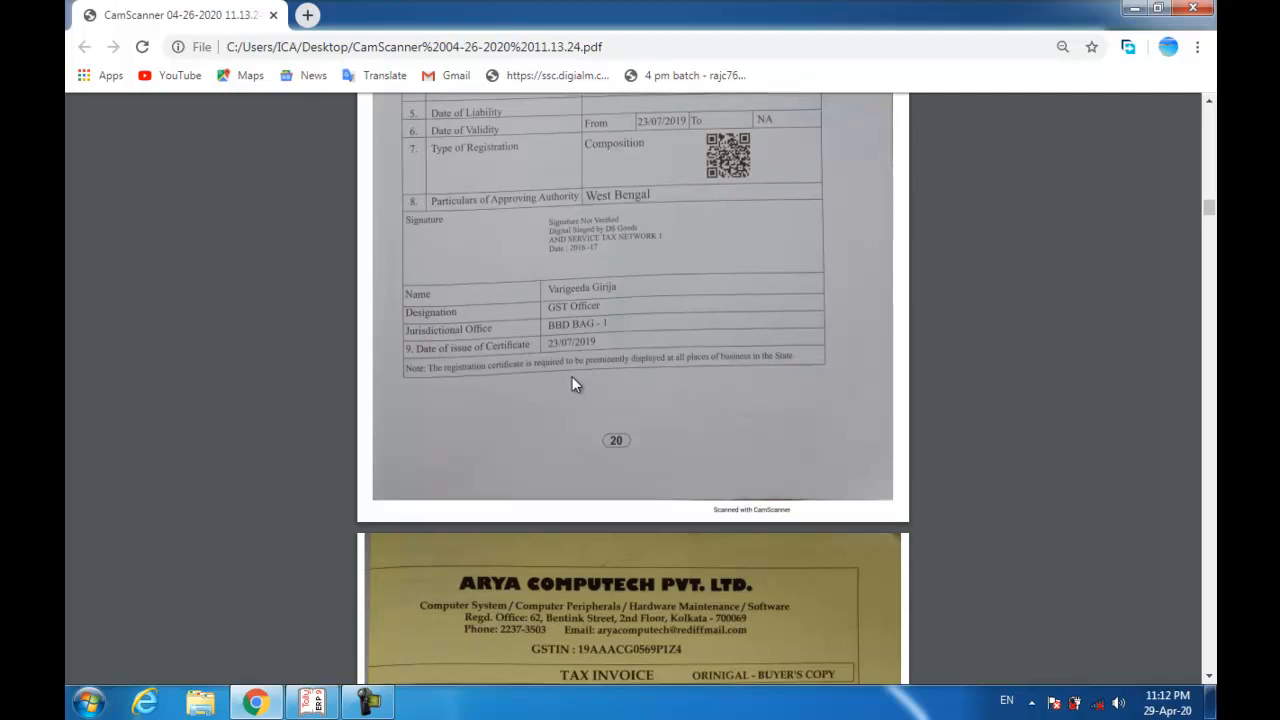
{"action": "scroll", "coordinate": [572, 378], "scroll_direction": "up", "scroll_amount": 1}
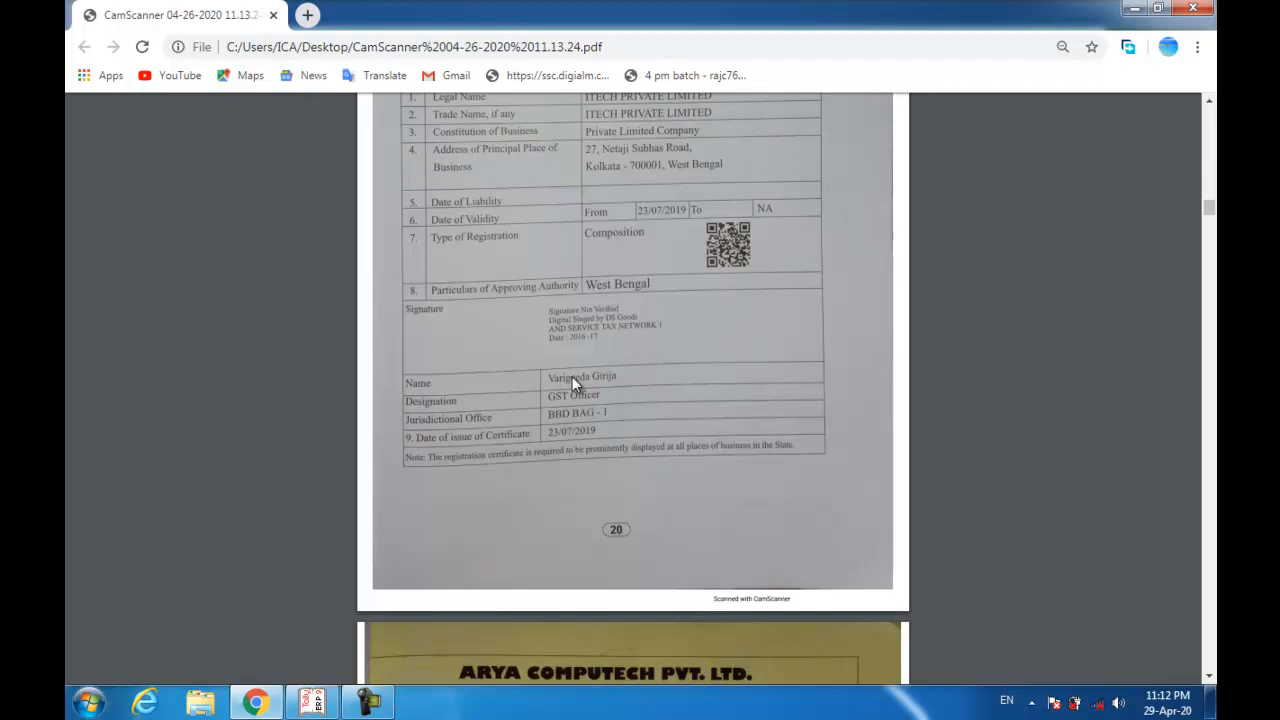
{"action": "scroll", "coordinate": [572, 376], "scroll_direction": "up", "scroll_amount": 4}
{"action": "scroll", "coordinate": [572, 376], "scroll_direction": "up", "scroll_amount": 4}
{"action": "scroll", "coordinate": [572, 384], "scroll_direction": "up", "scroll_amount": 2}
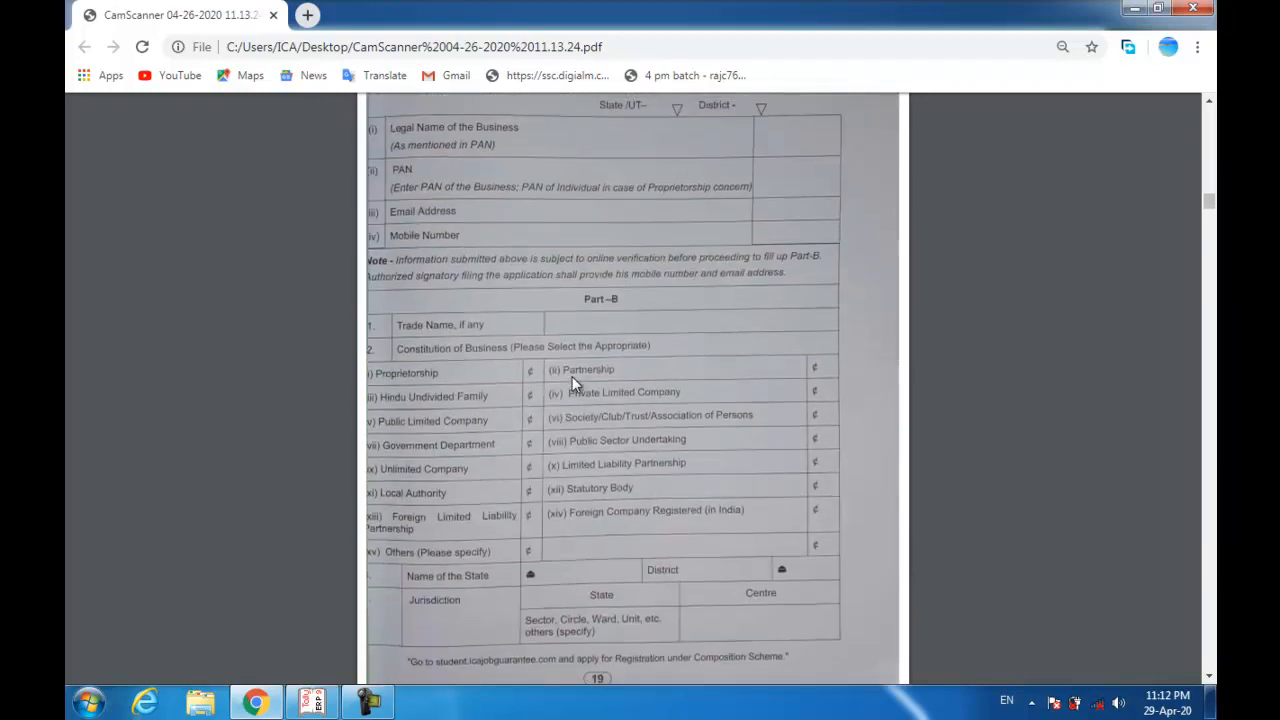
{"action": "scroll", "coordinate": [572, 384], "scroll_direction": "up", "scroll_amount": 1}
{"action": "scroll", "coordinate": [572, 380], "scroll_direction": "up", "scroll_amount": 1}
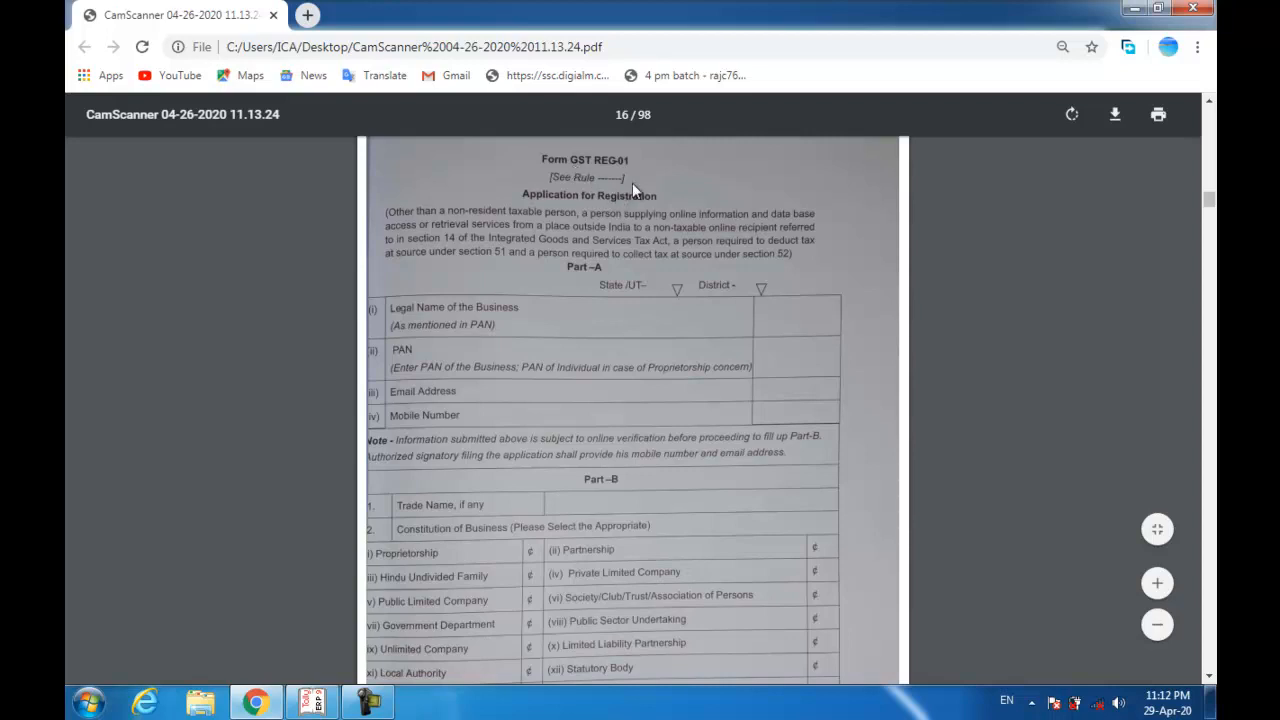
{"action": "scroll", "coordinate": [516, 200], "scroll_direction": "down", "scroll_amount": 4}
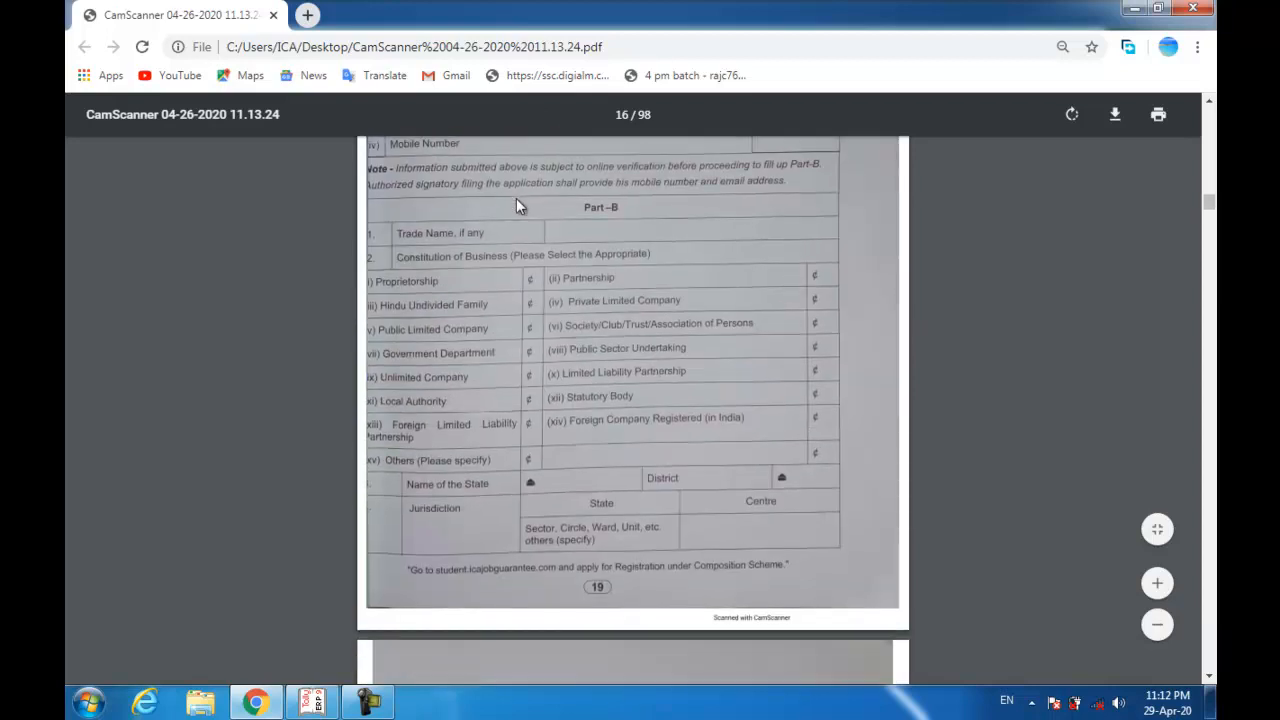
{"action": "scroll", "coordinate": [517, 205], "scroll_direction": "down", "scroll_amount": 5}
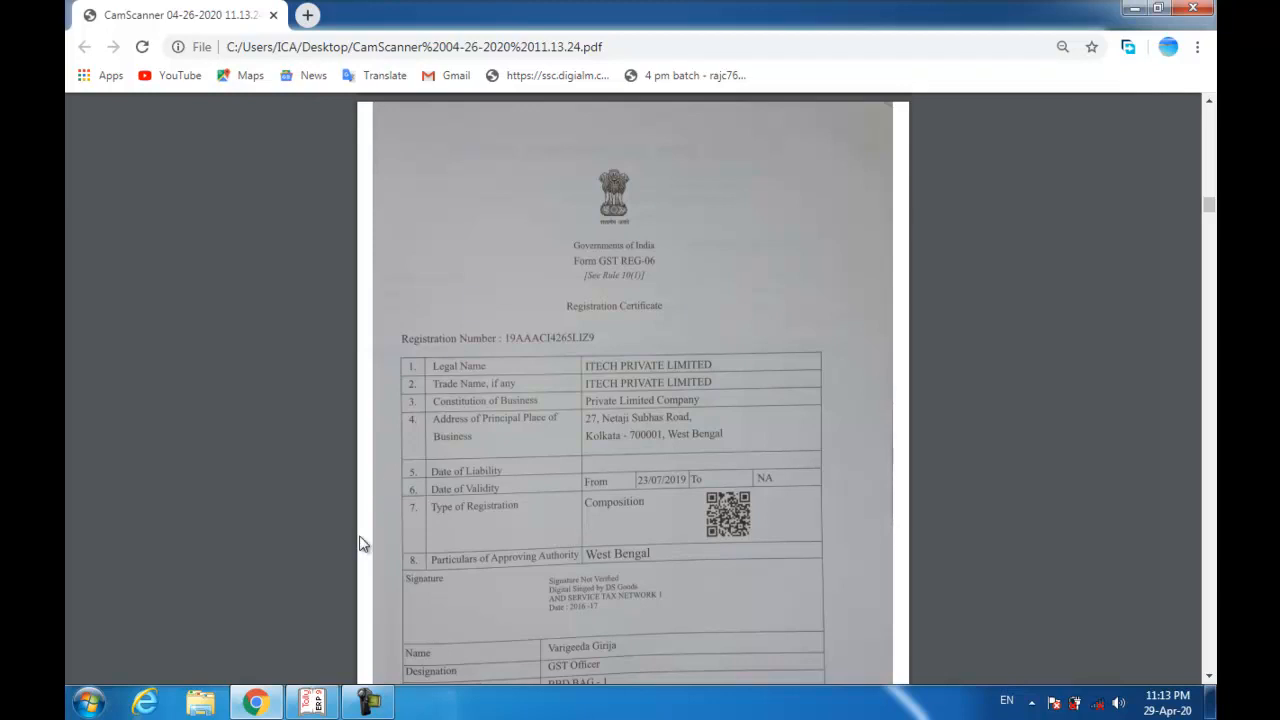
{"action": "left_click", "coordinate": [312, 703]}
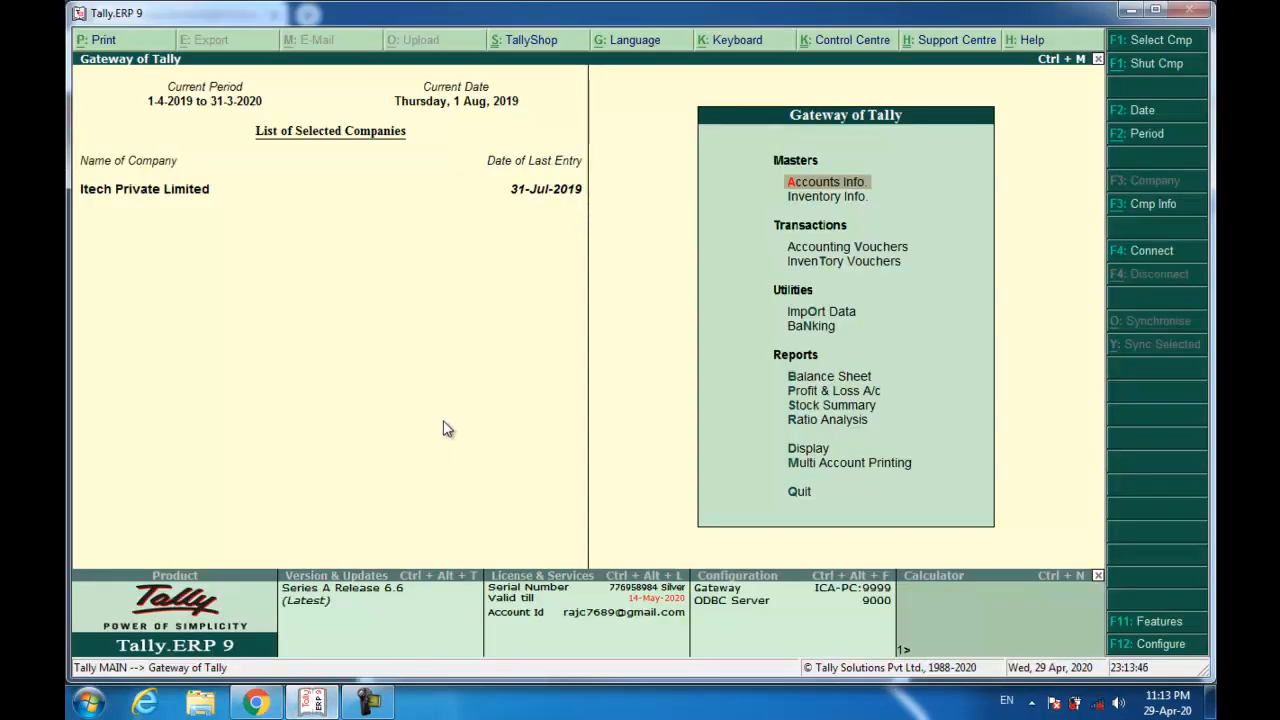
In Statutory & Taxation features, set Enable GST to Yes and Set/alter GST details to Yes.
{"action": "key", "text": "F11"}
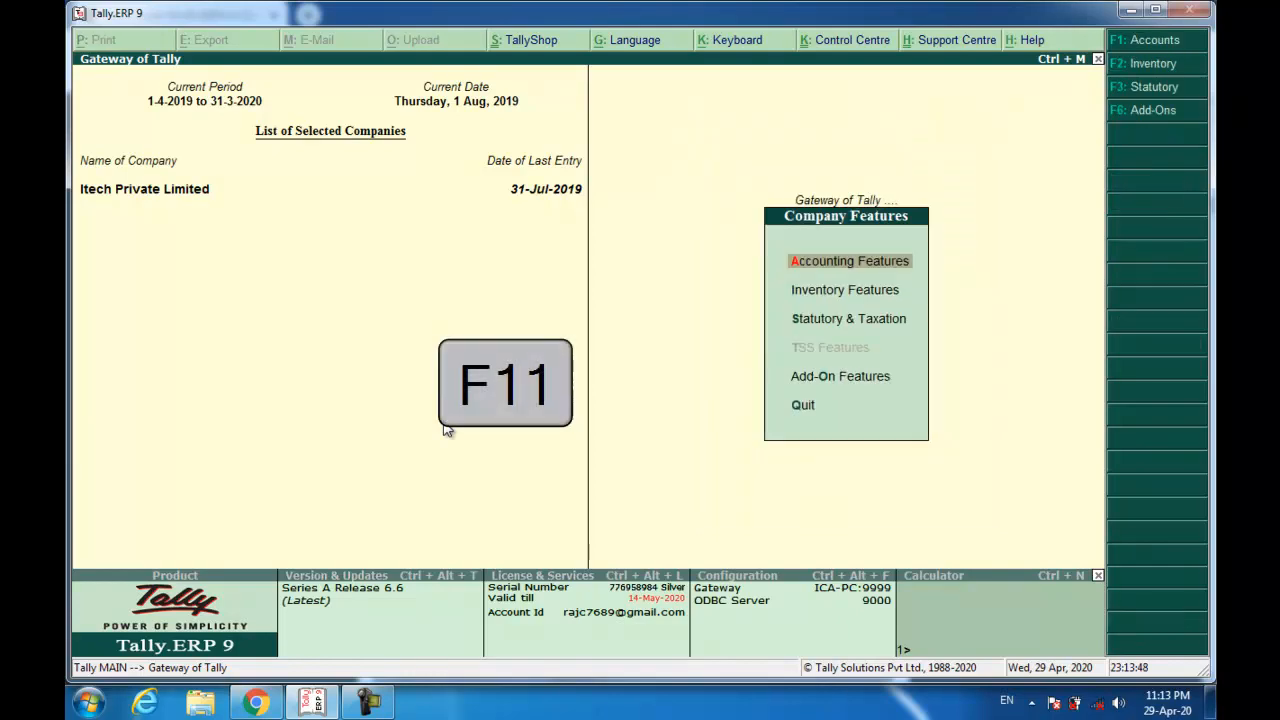
{"action": "key", "text": "Down"}
{"action": "key", "text": "Down"}
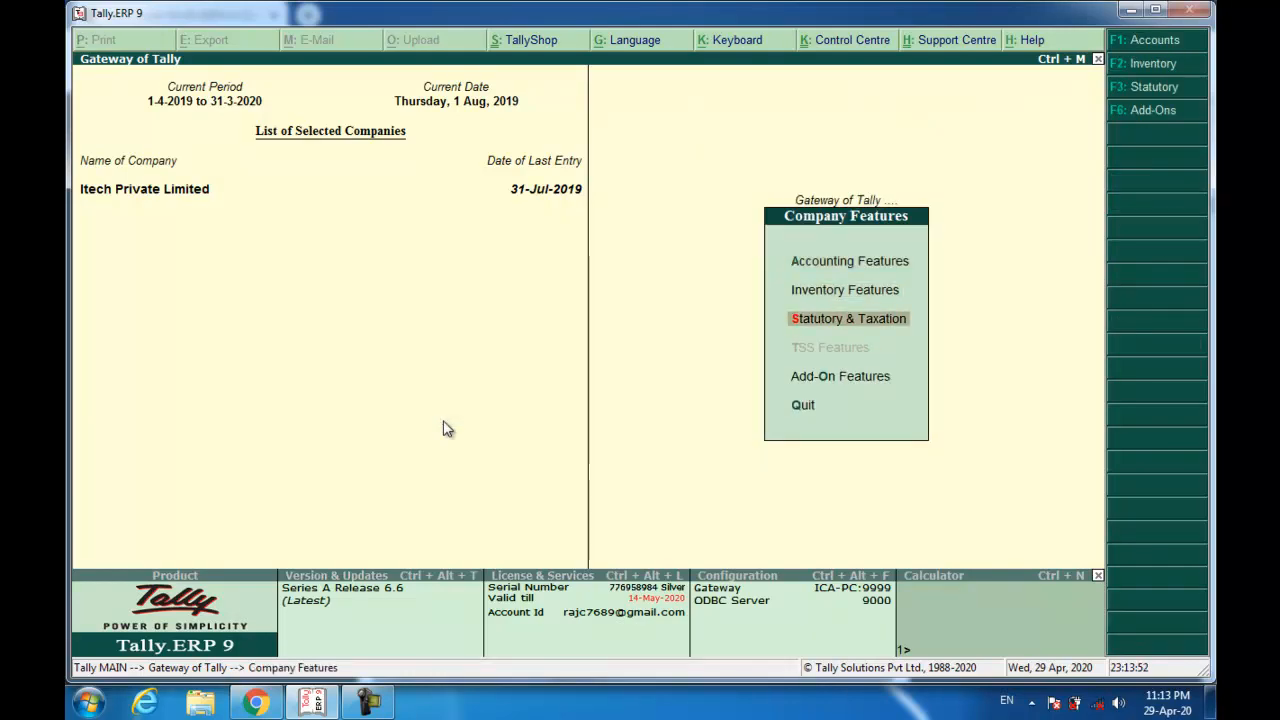
{"action": "key", "text": "Return"}
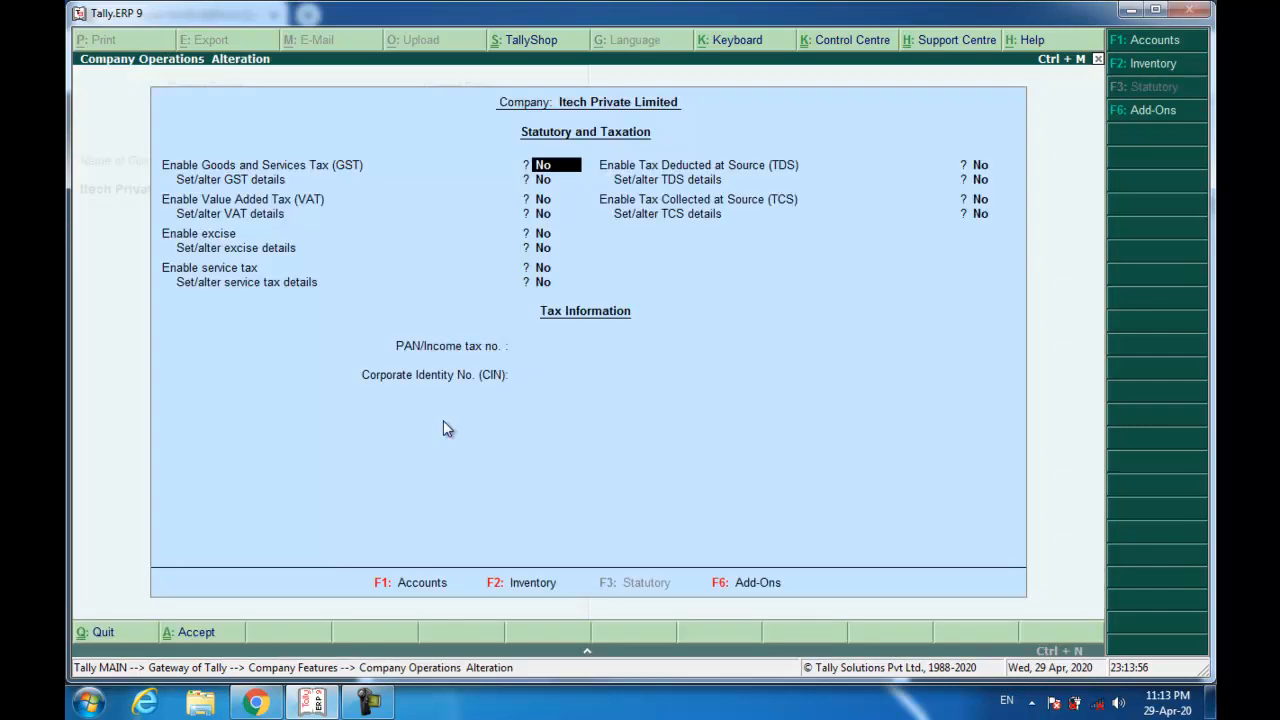
{"action": "type", "text": "y"}
{"action": "key", "text": "Return"}
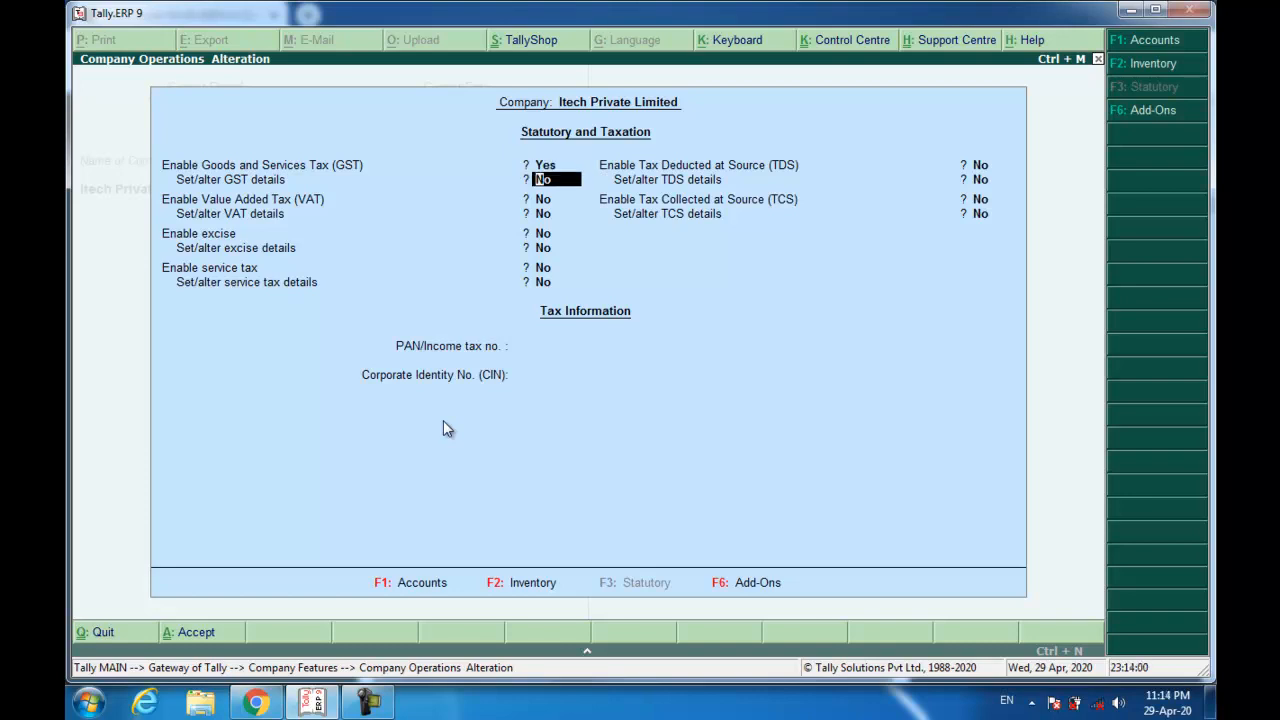
{"action": "type", "text": "y"}
{"action": "key", "text": "Return"}
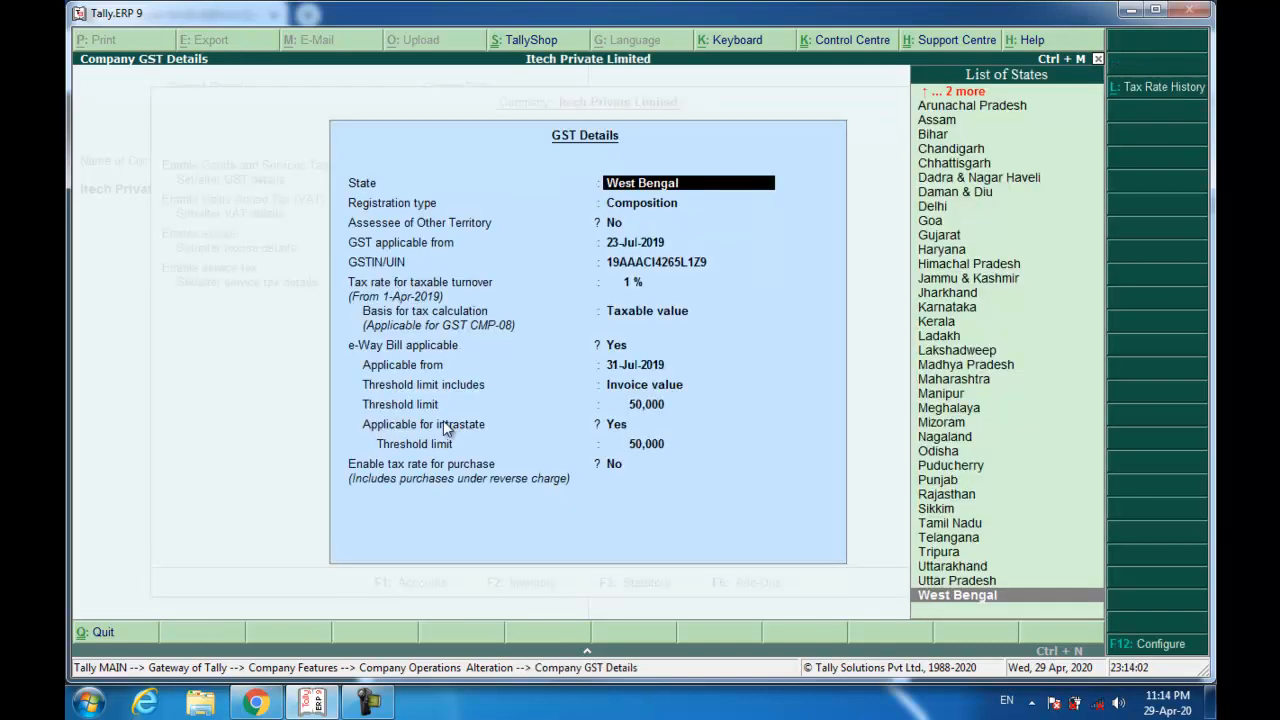
Keep West Bengal, Composition registration and a 23-Jul-2019 GST start date in the GST details.
{"action": "key", "text": "Return"}
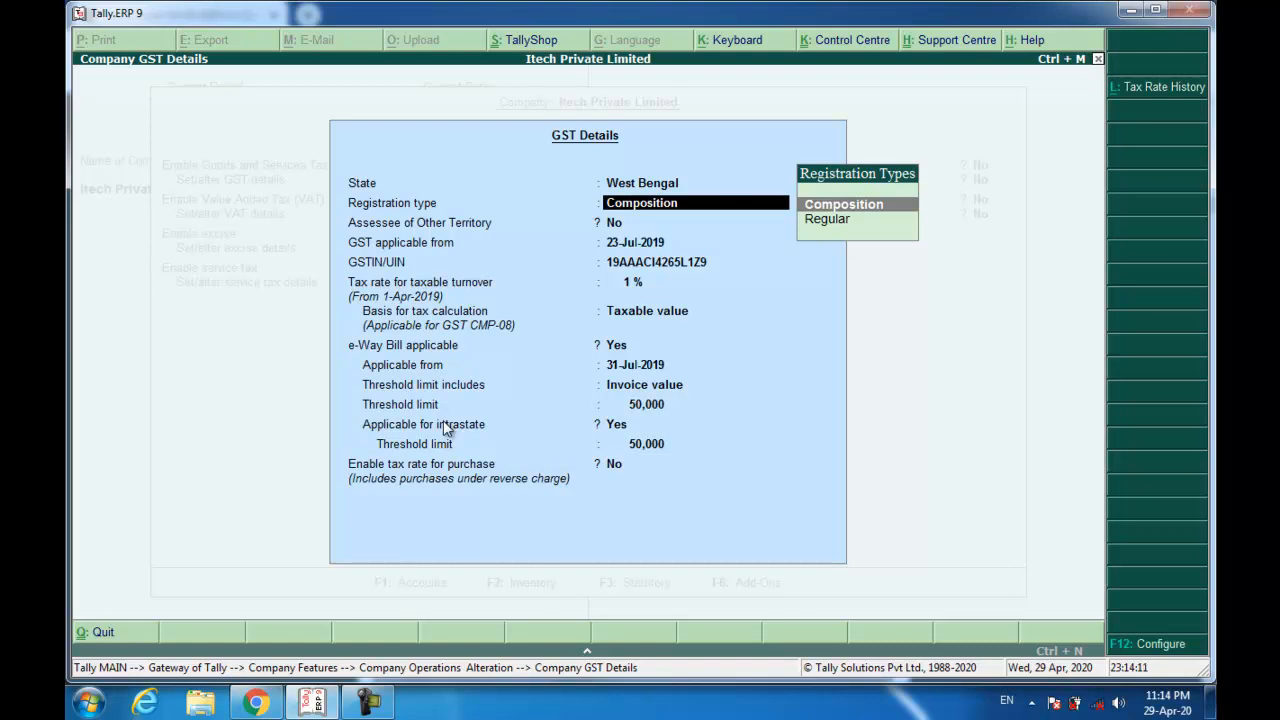
{"action": "key", "text": "Return"}
{"action": "key", "text": "Return"}
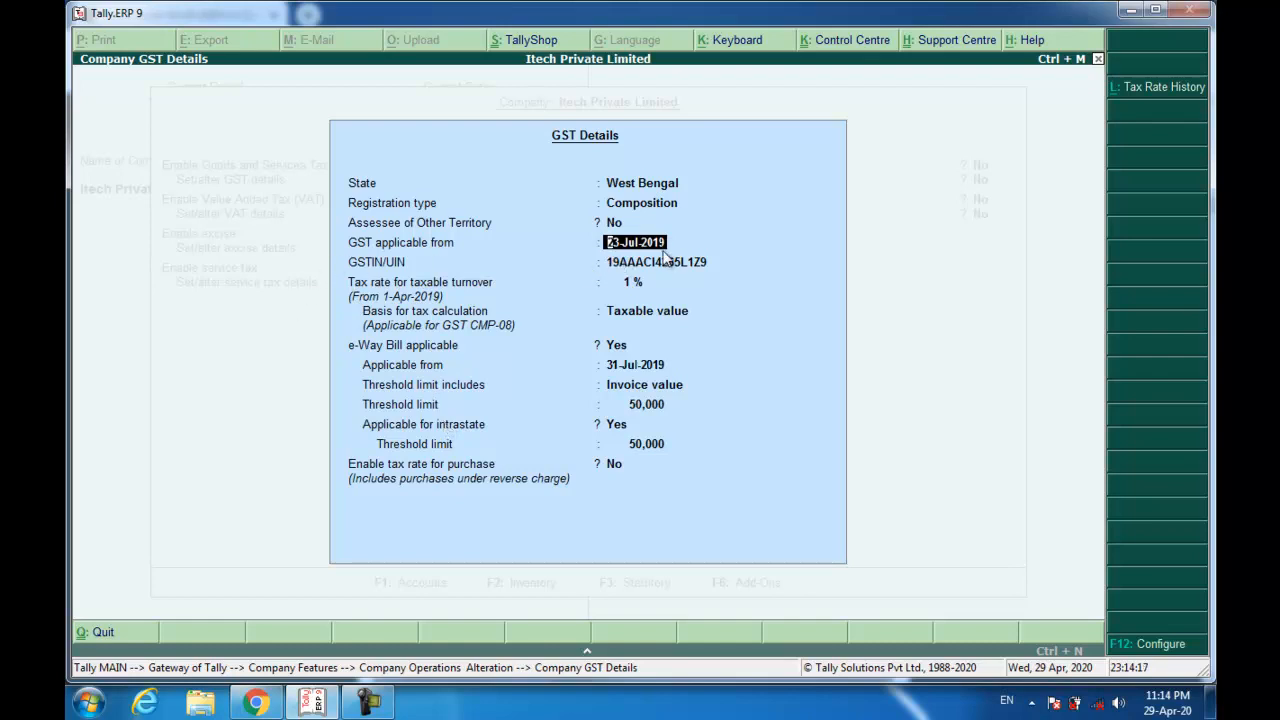
{"action": "key", "text": "Return"}
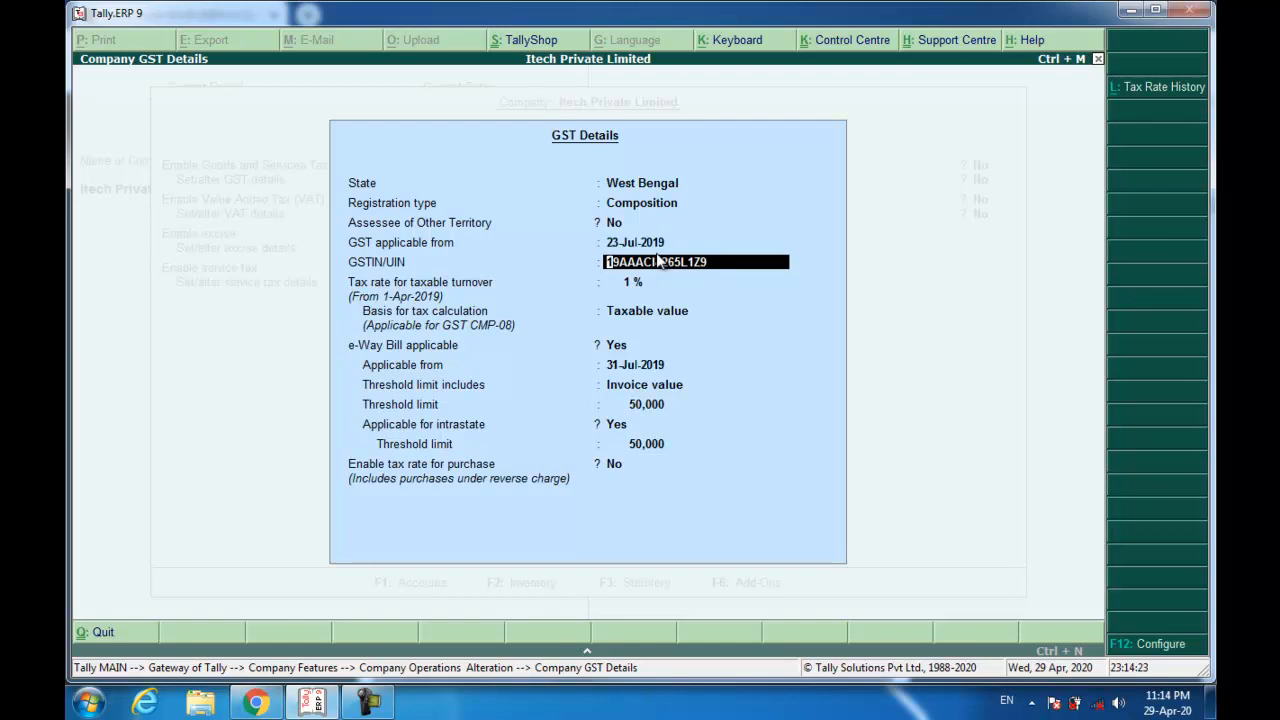
{"action": "key", "text": "Return"}
{"action": "key", "text": "Return"}
{"action": "key", "text": "Return"}
{"action": "key", "text": "Return"}
{"action": "key", "text": "Return"}
{"action": "key", "text": "Return"}
{"action": "key", "text": "Return"}
{"action": "key", "text": "Return"}
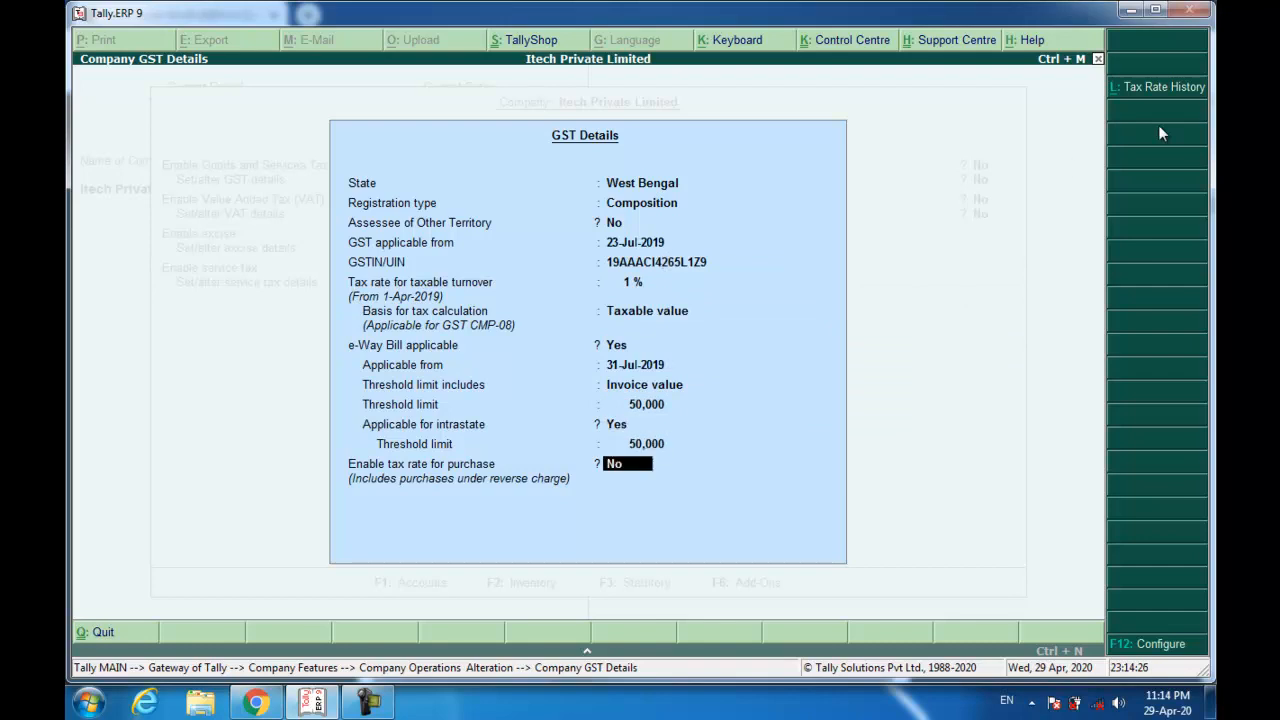
{"action": "key", "text": "Return"}
{"action": "key", "text": "Return"}
{"action": "key", "text": "Return"}
{"action": "key", "text": "Return"}
{"action": "key", "text": "Return"}
{"action": "key", "text": "Return"}
{"action": "key", "text": "Return"}
Enter the company's PAN, skip CIN, and save the statutory settings.
{"action": "key", "text": "Return"}
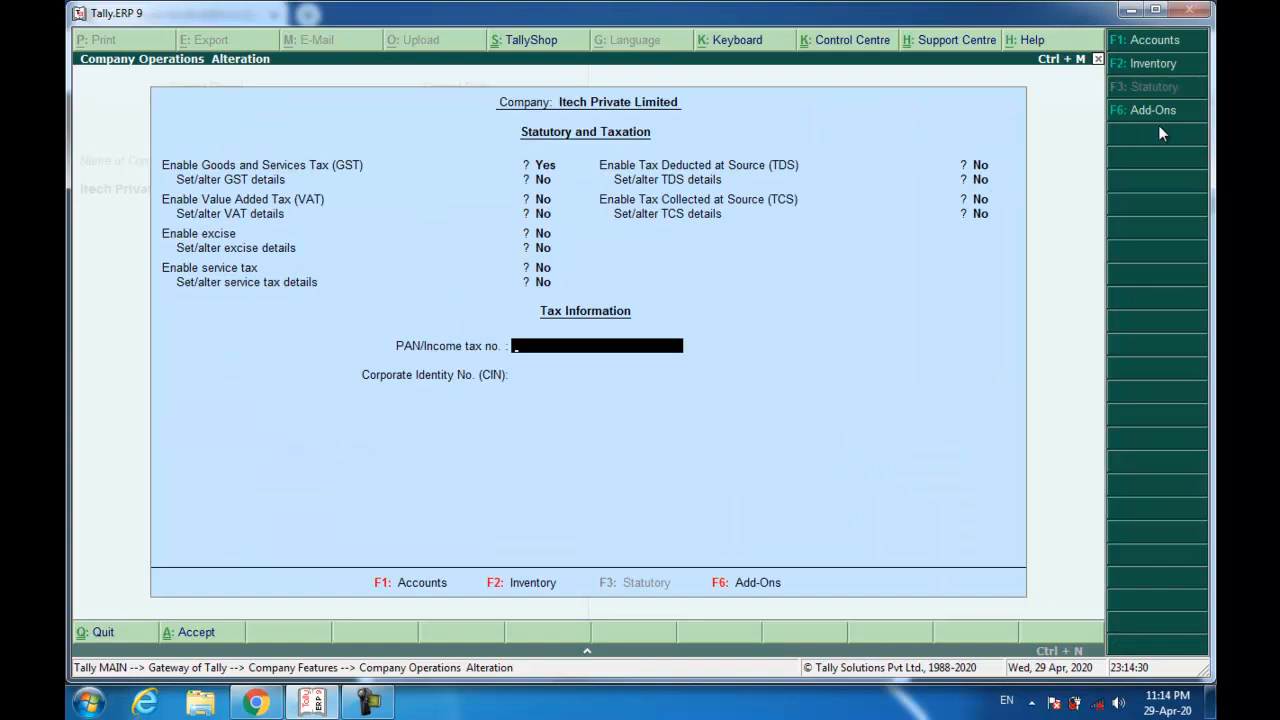
{"action": "key", "text": "Return"}
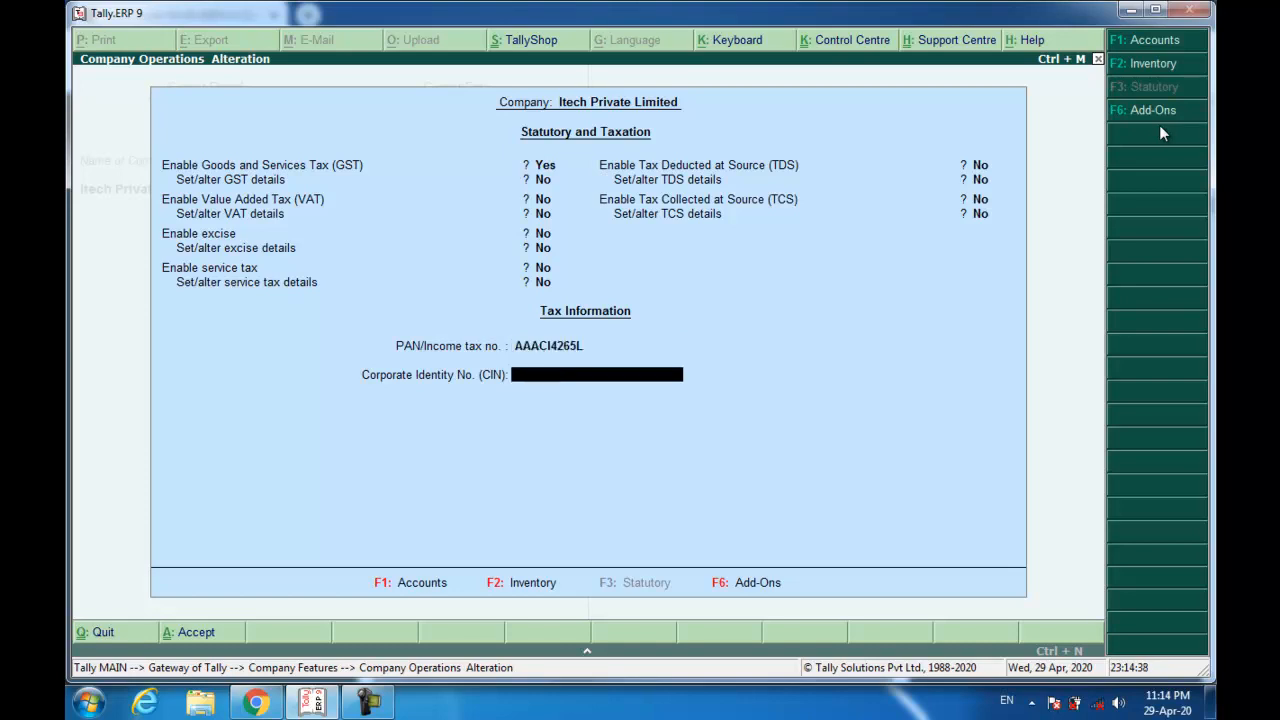
{"action": "key", "text": "Return"}
{"action": "key", "text": "Return"}
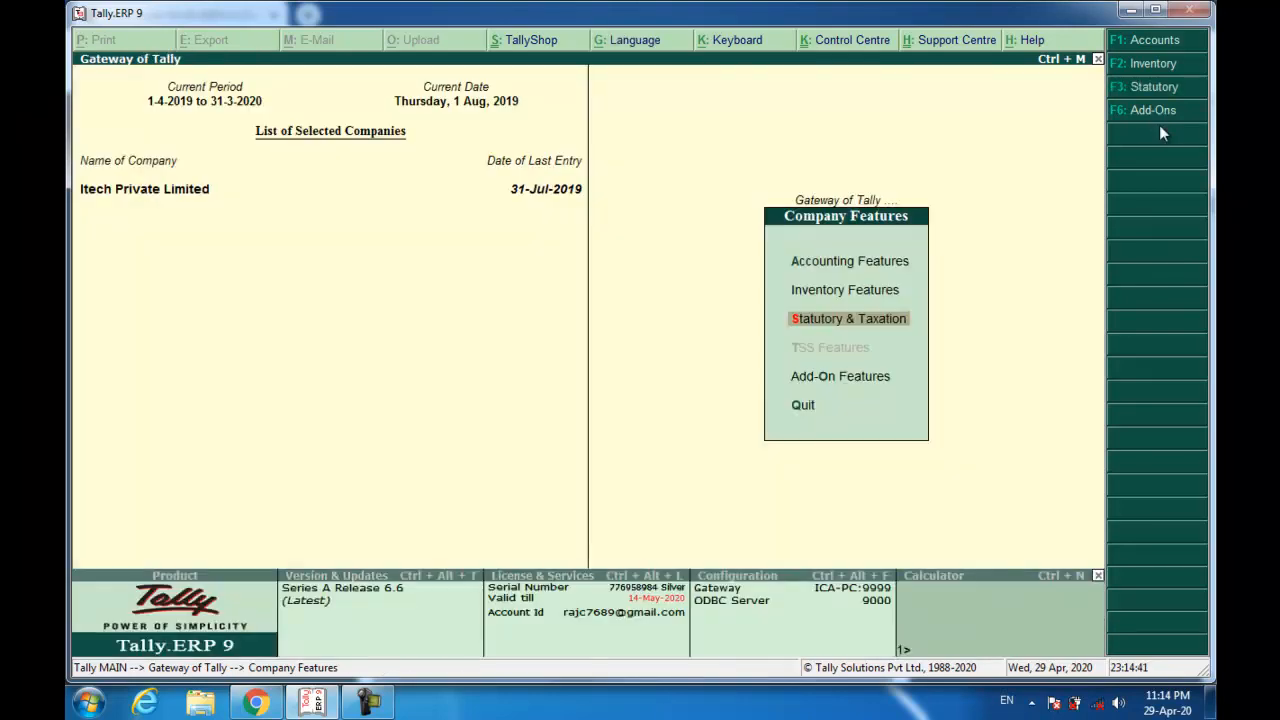
{"action": "key", "text": "Escape"}
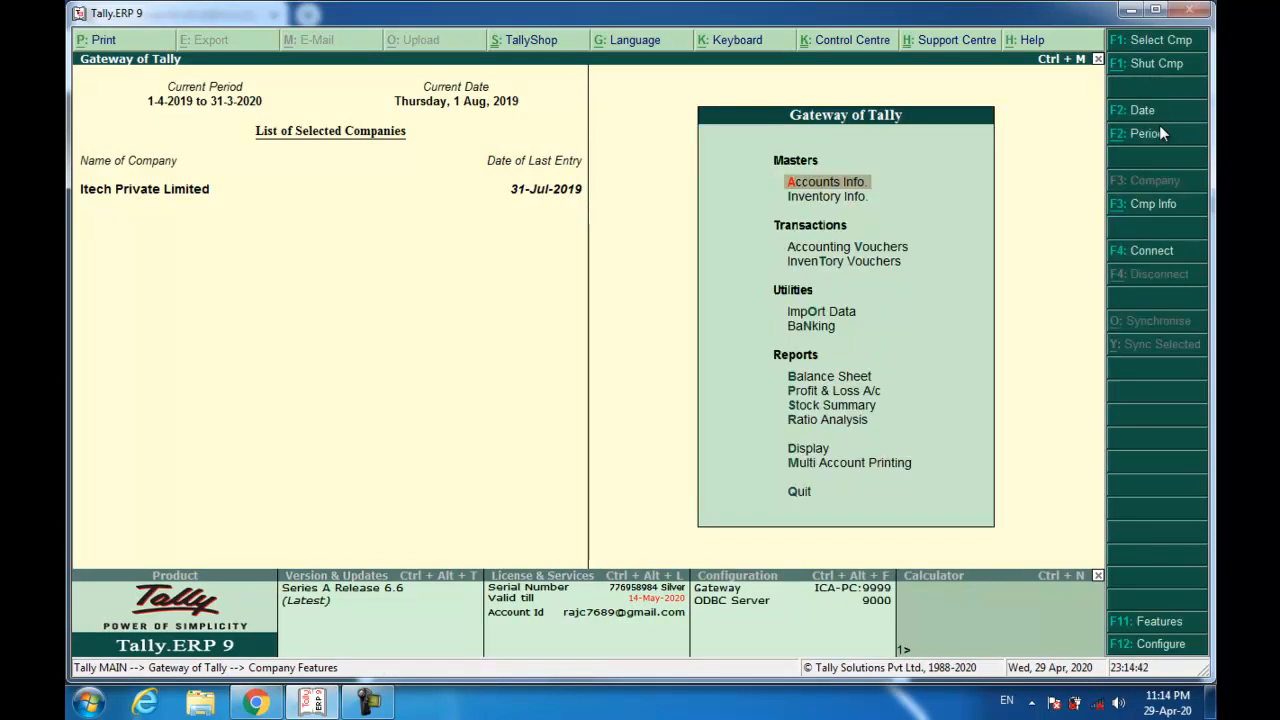
{"action": "key", "text": "alt+Tab"}
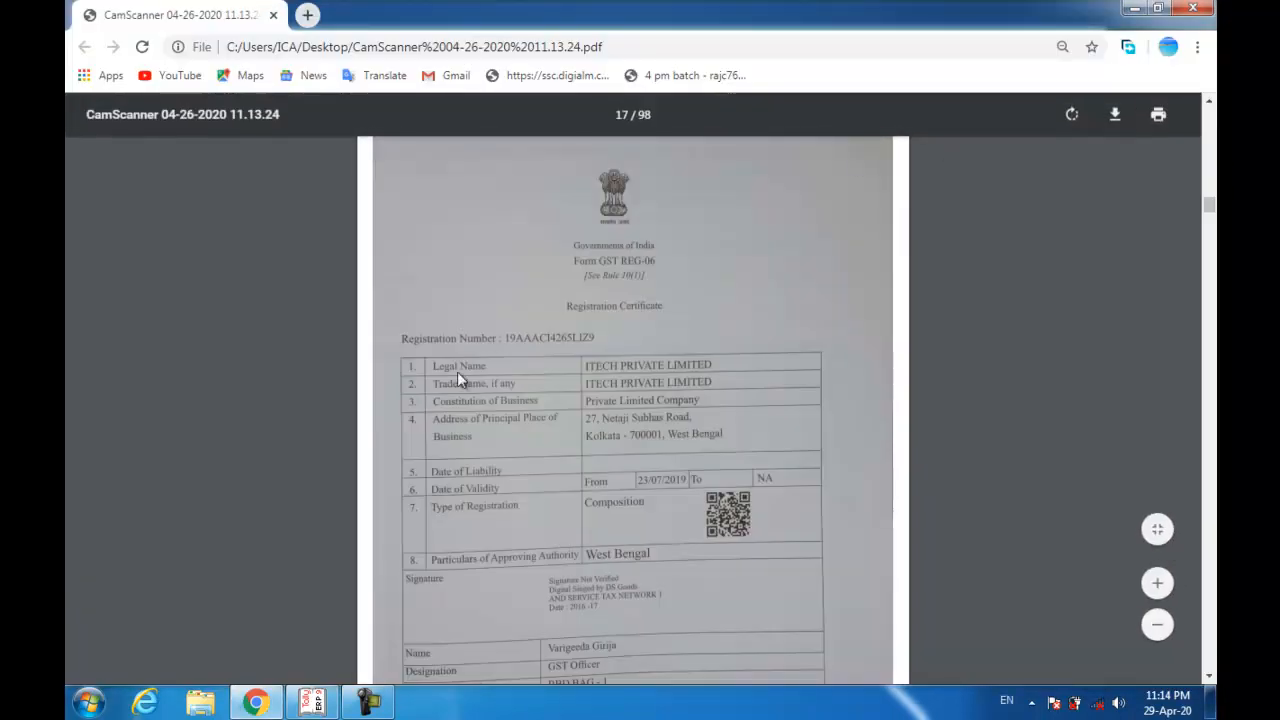
{"action": "scroll", "coordinate": [457, 371], "scroll_direction": "down", "scroll_amount": 1}
{"action": "scroll", "coordinate": [457, 375], "scroll_direction": "down", "scroll_amount": 6}
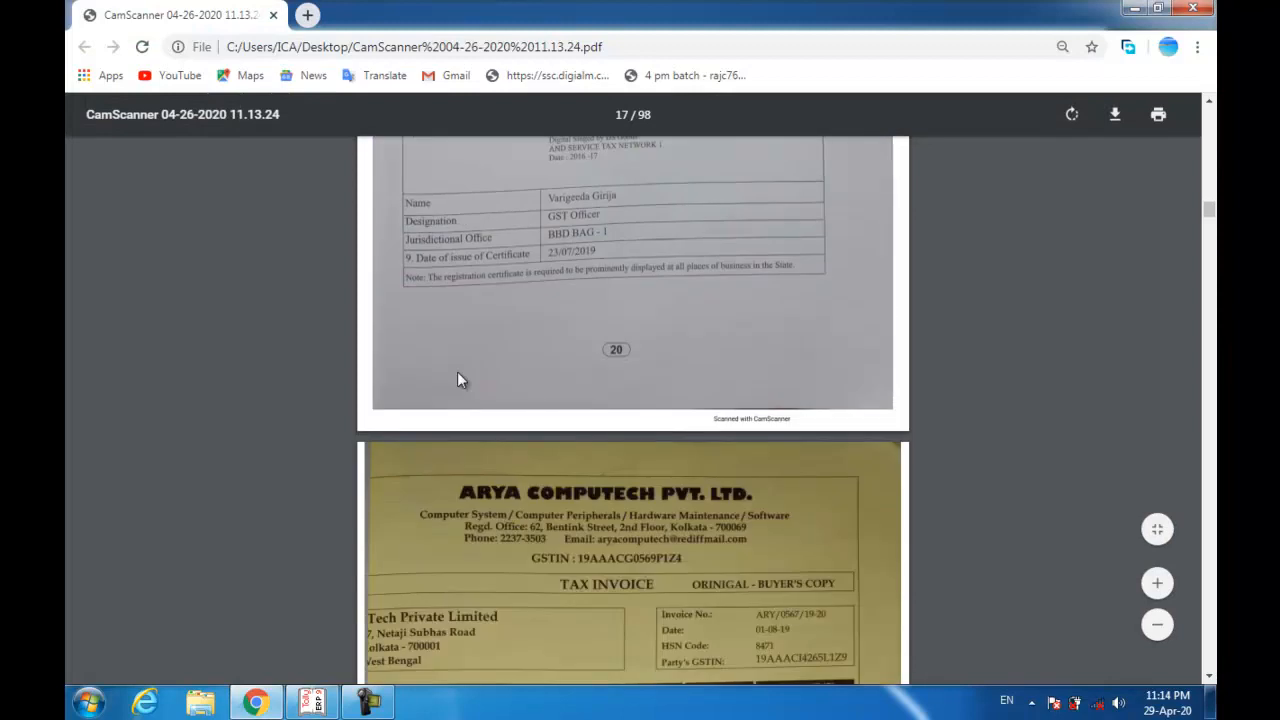
{"action": "scroll", "coordinate": [457, 378], "scroll_direction": "down", "scroll_amount": 2}
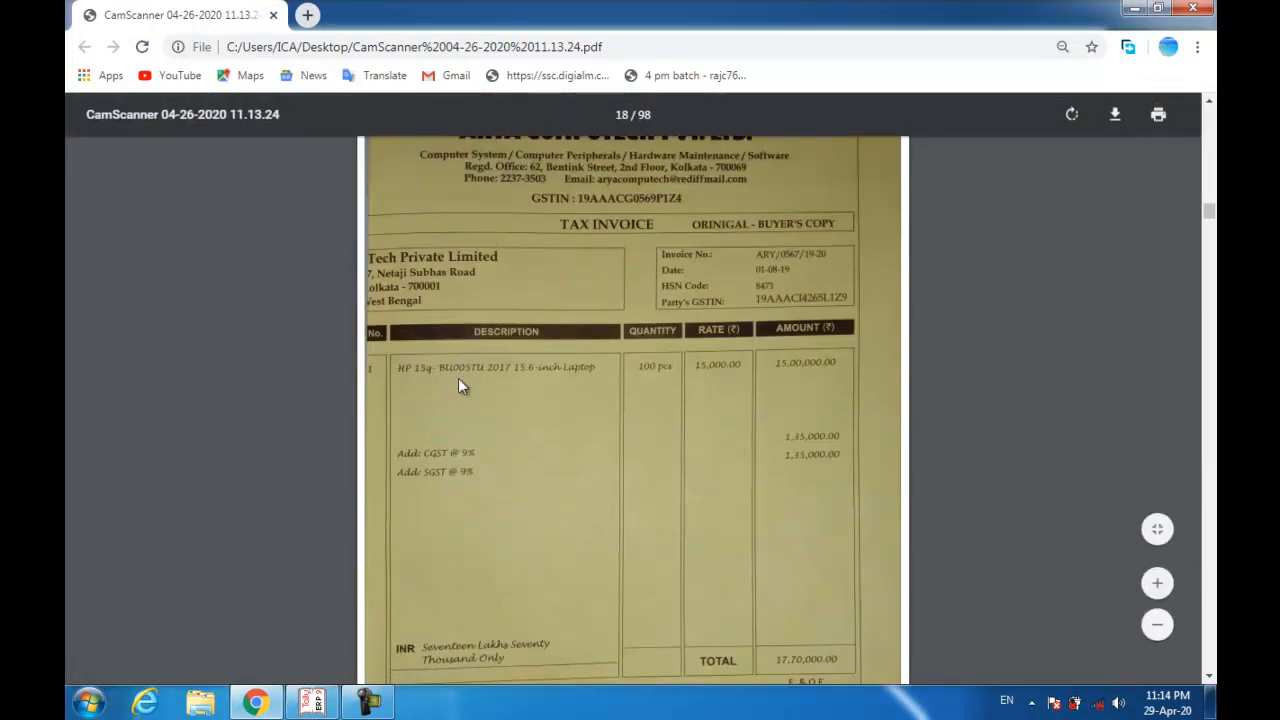
{"action": "scroll", "coordinate": [457, 375], "scroll_direction": "up", "scroll_amount": 1}
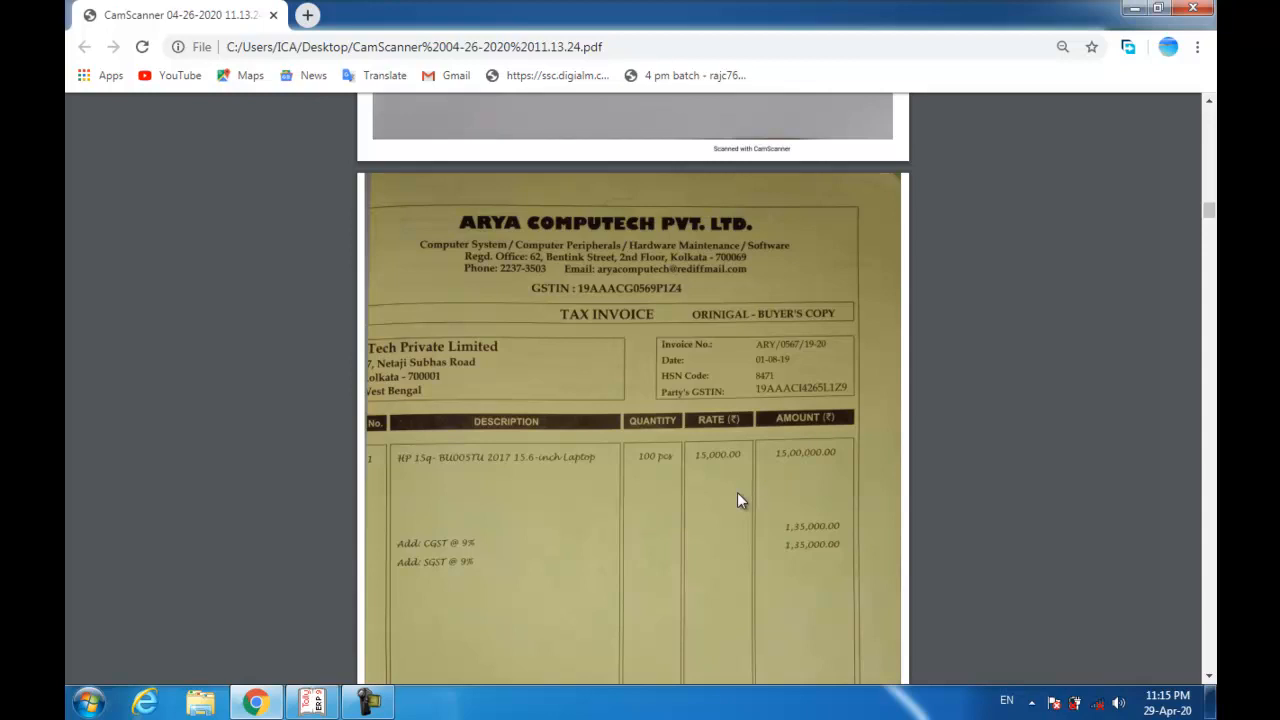
{"action": "left_click", "coordinate": [313, 703]}
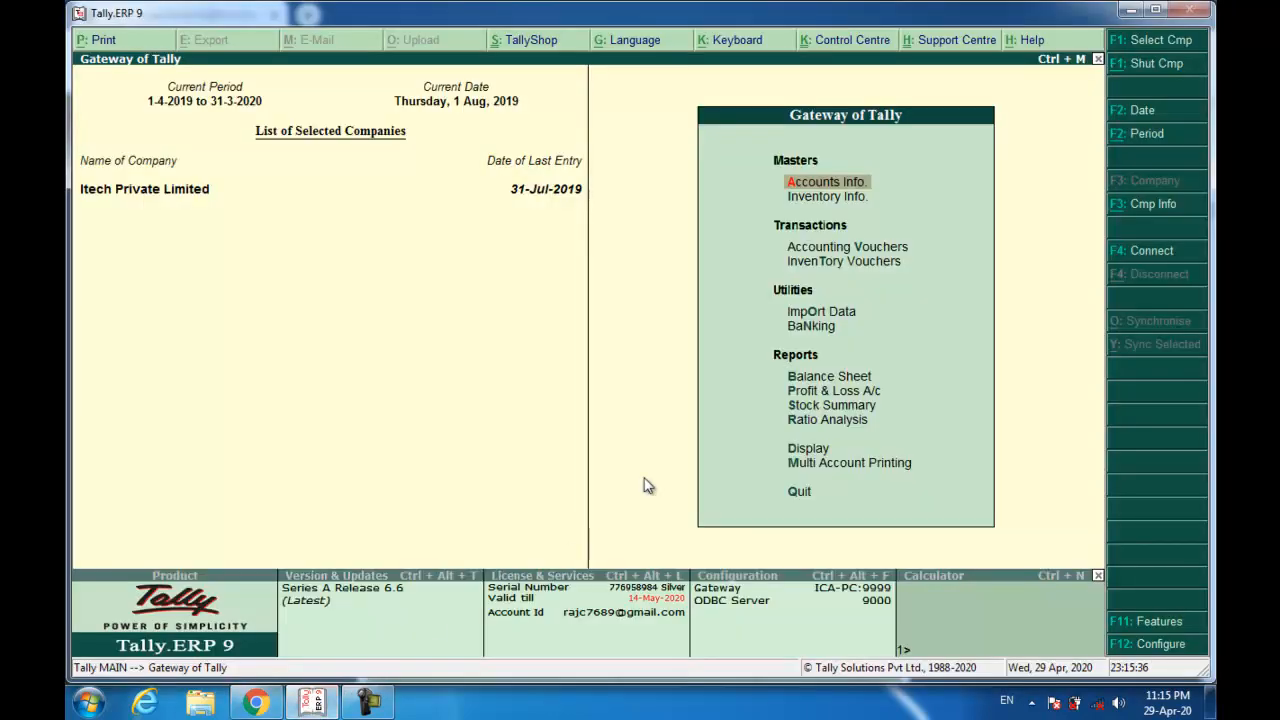
Start a Purchase voucher with the supplier's invoice number and date 1-Aug-2019.
{"action": "key", "text": "Down"}
{"action": "key", "text": "Down"}
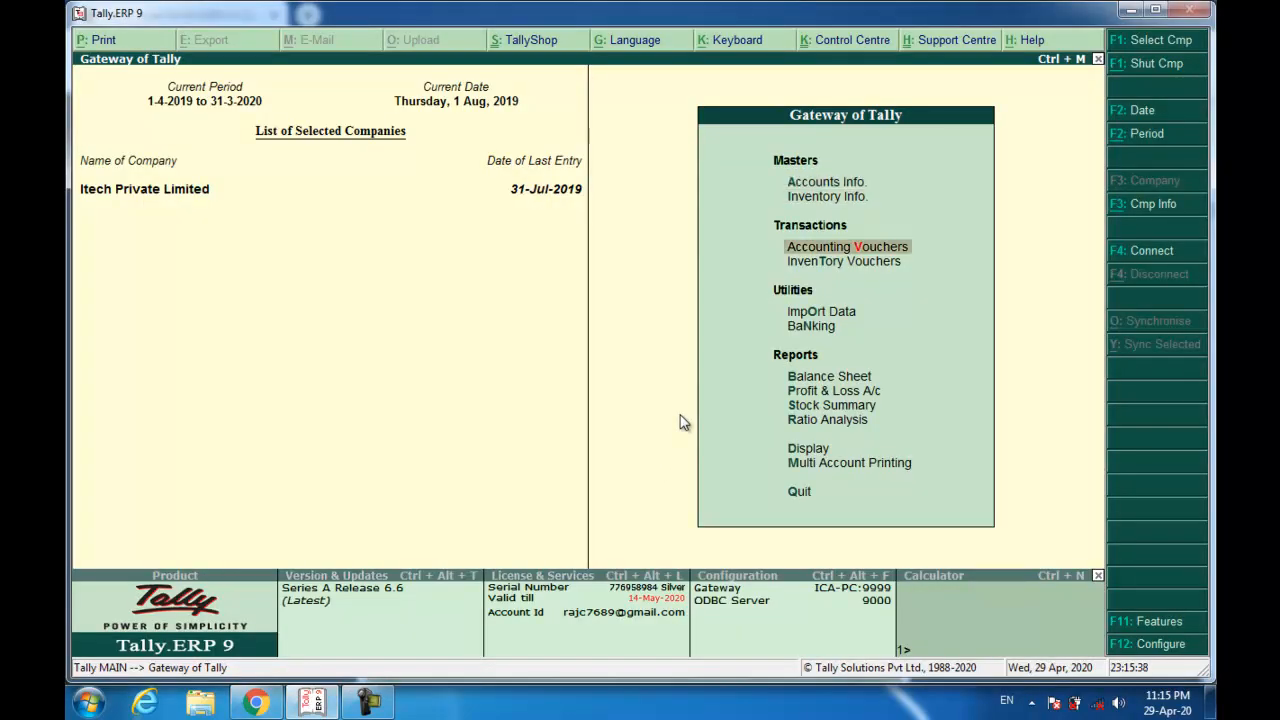
{"action": "key", "text": "Return"}
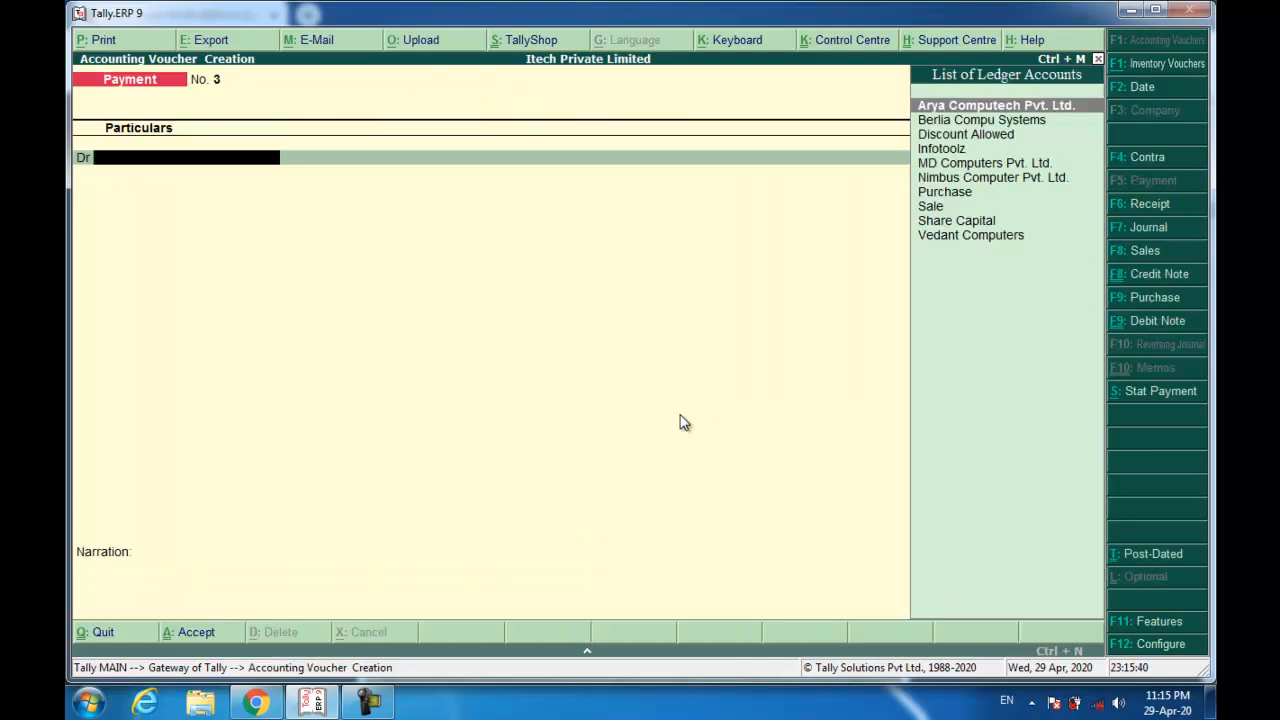
{"action": "left_click", "coordinate": [1142, 296]}
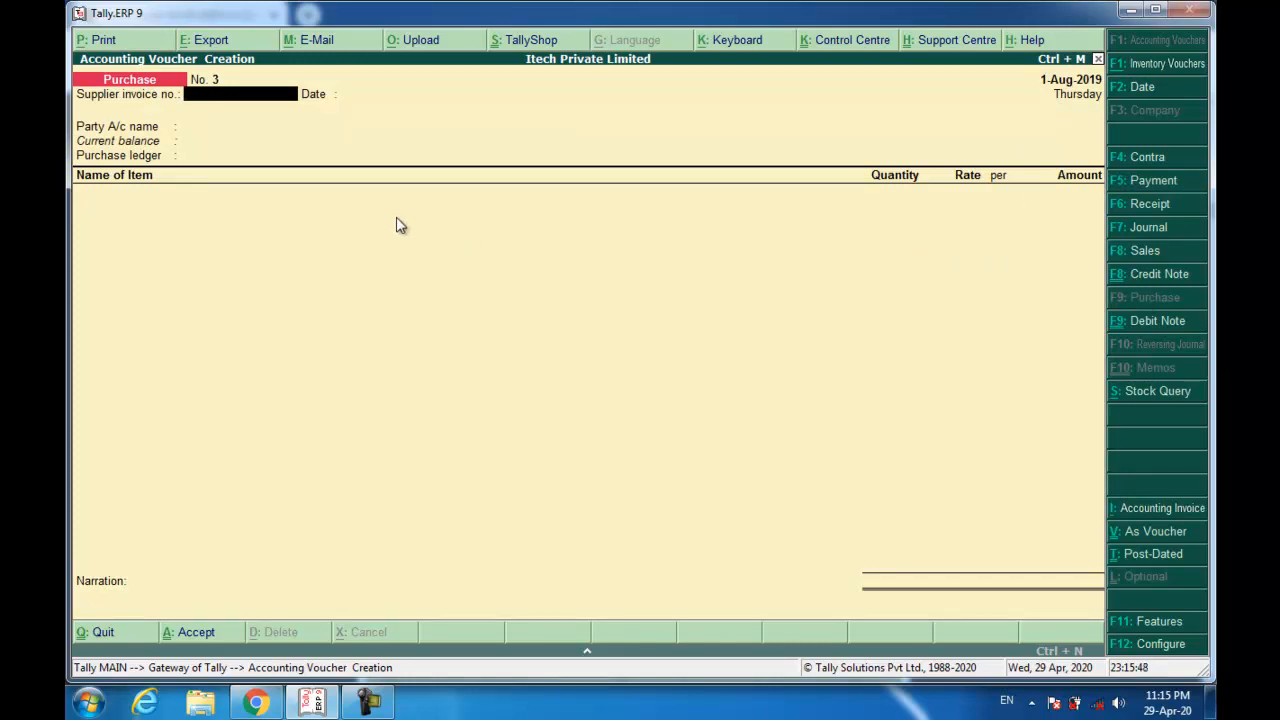
{"action": "type", "text": "ARY/0567/19-20"}
{"action": "key", "text": "Return"}
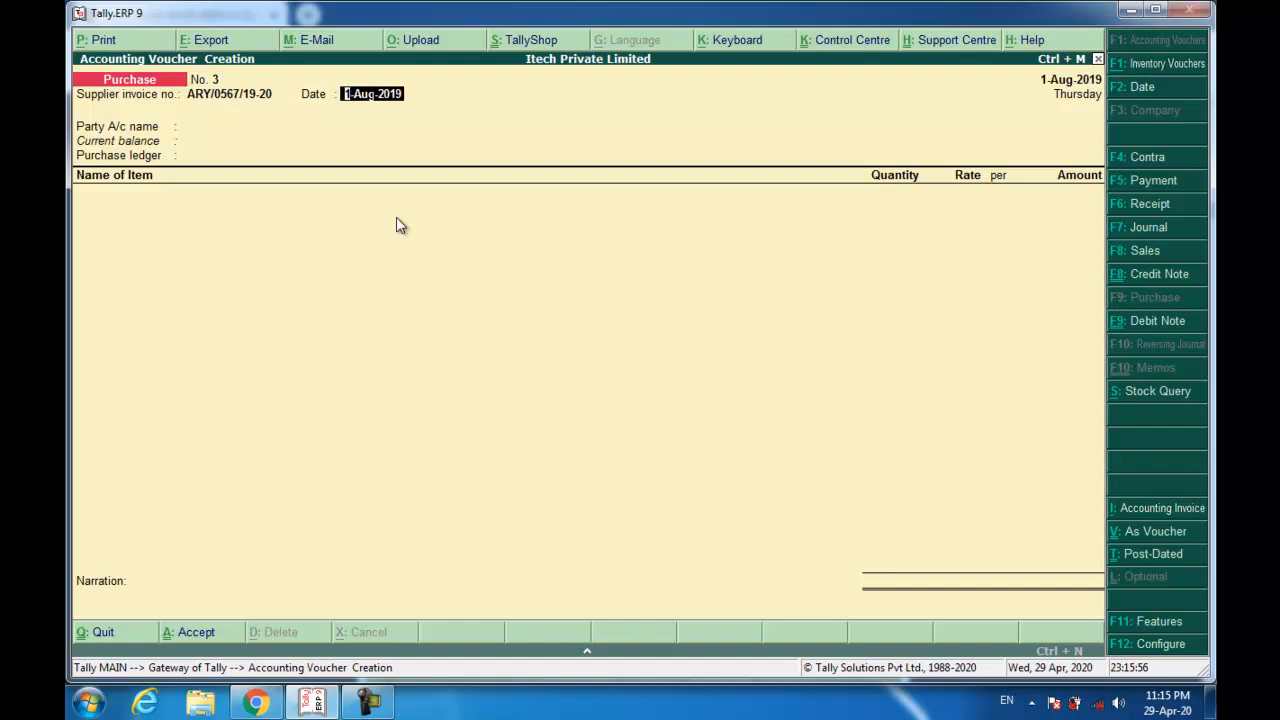
{"action": "key", "text": "Return"}
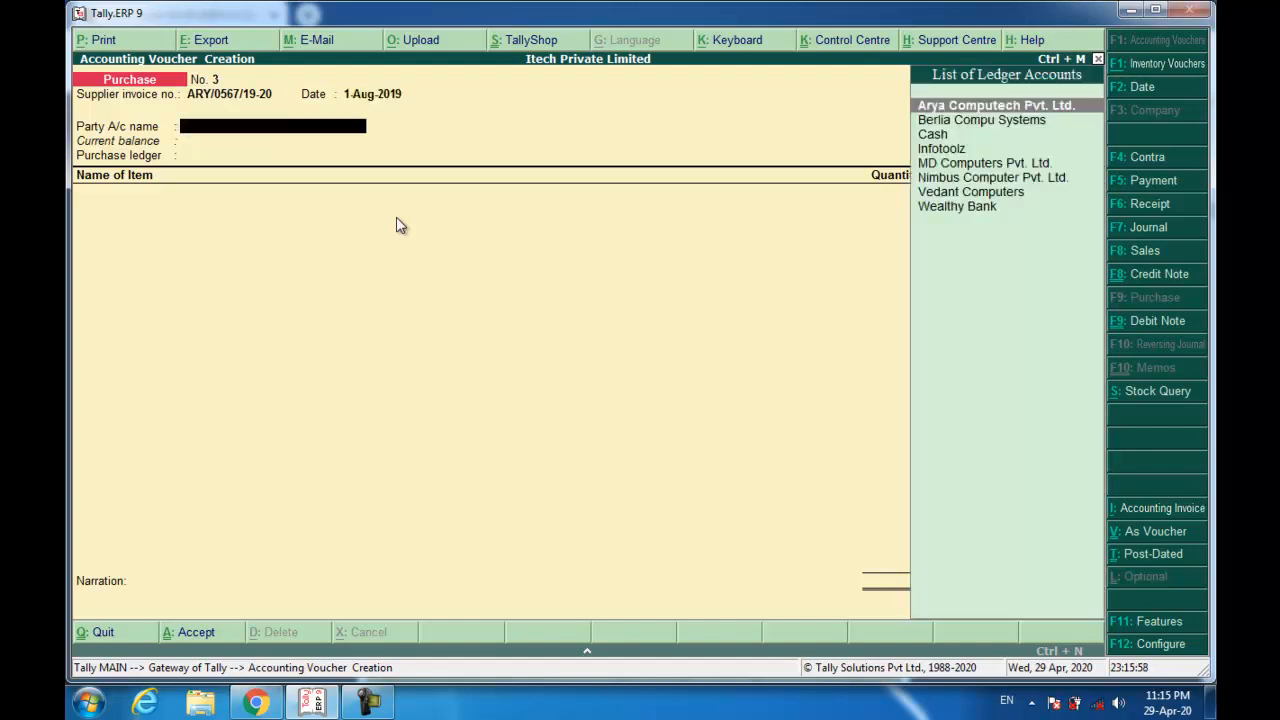
Select Arya Computech Pvt. Ltd. as the party account.
{"action": "type", "text": "ar"}
{"action": "key", "text": "Return"}
{"action": "key", "text": "Escape"}
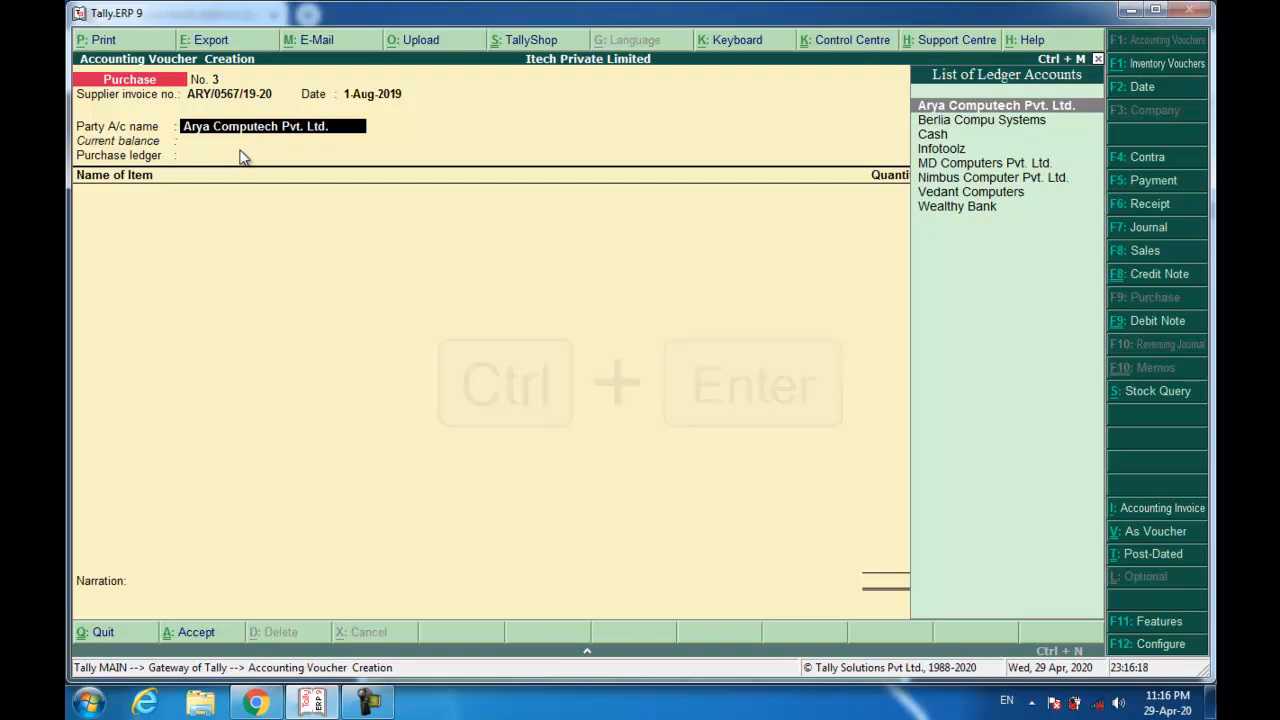
Review Arya Computech's ledger, keeping West Bengal and Regular GST registration, and save it.
{"action": "key", "text": "ctrl+Return"}
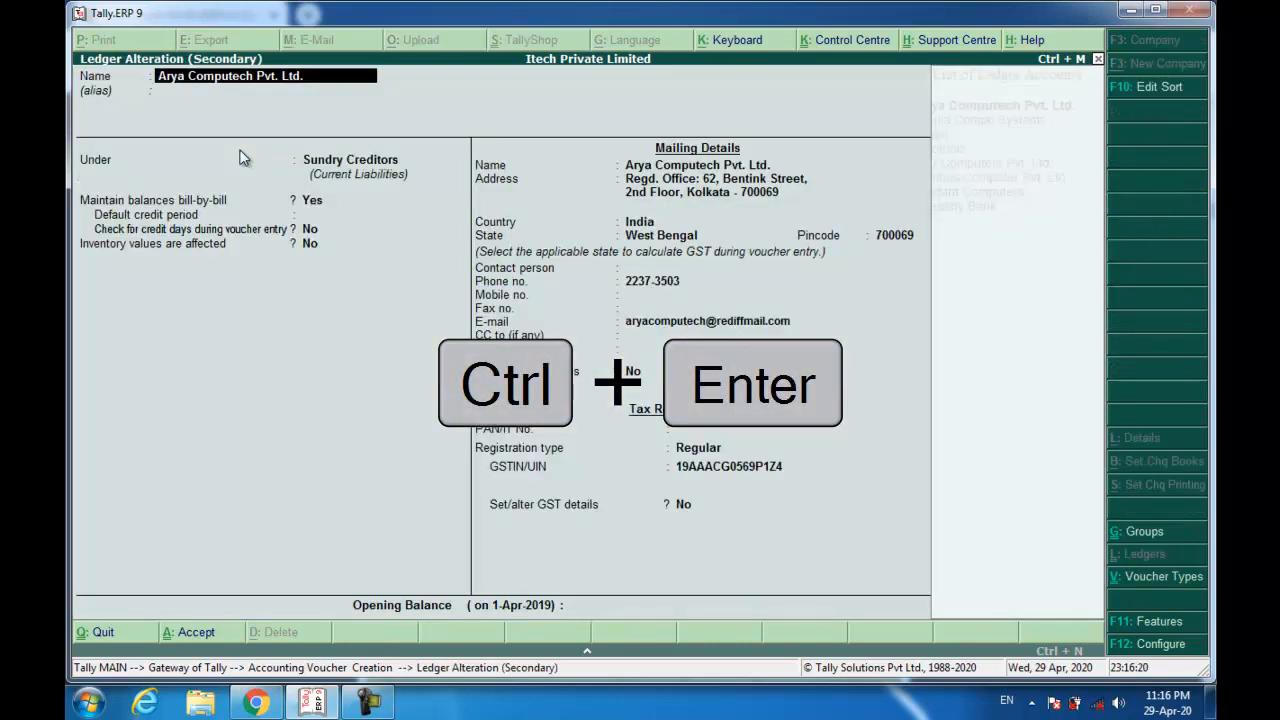
{"action": "key", "text": "Return"}
{"action": "key", "text": "Return"}
{"action": "key", "text": "Return"}
{"action": "key", "text": "Return"}
{"action": "key", "text": "Return"}
{"action": "key", "text": "Return"}
{"action": "key", "text": "Return"}
{"action": "key", "text": "Return"}
{"action": "key", "text": "Return"}
{"action": "key", "text": "Return"}
{"action": "key", "text": "Return"}
{"action": "key", "text": "Return"}
{"action": "key", "text": "Return"}
{"action": "key", "text": "Return"}
{"action": "key", "text": "Return"}
{"action": "key", "text": "Return"}
{"action": "key", "text": "Return"}
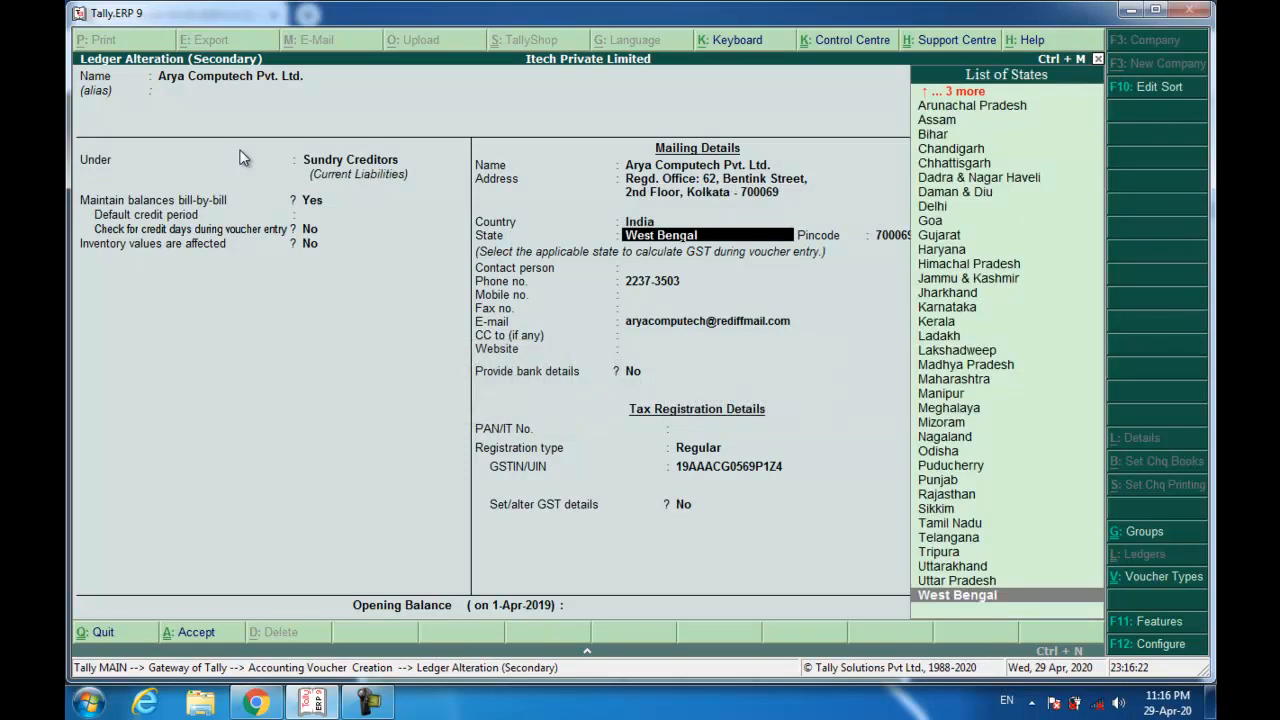
{"action": "key", "text": "Return"}
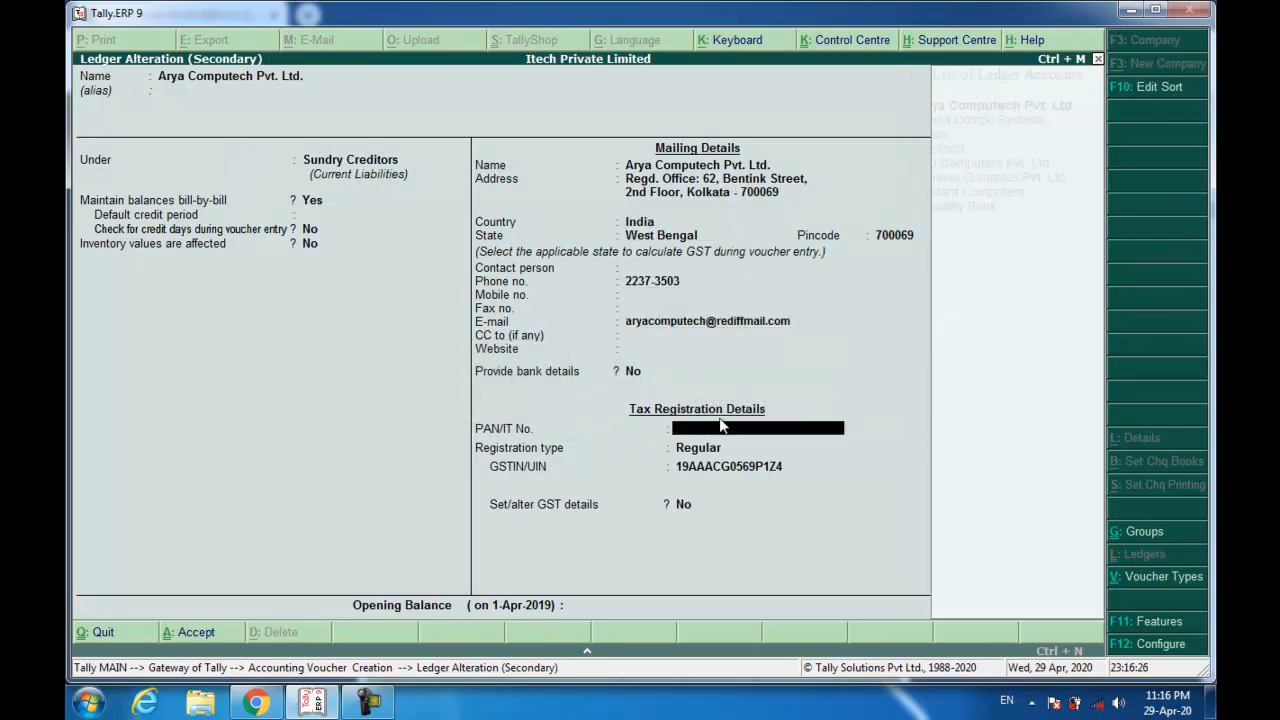
{"action": "key", "text": "Return"}
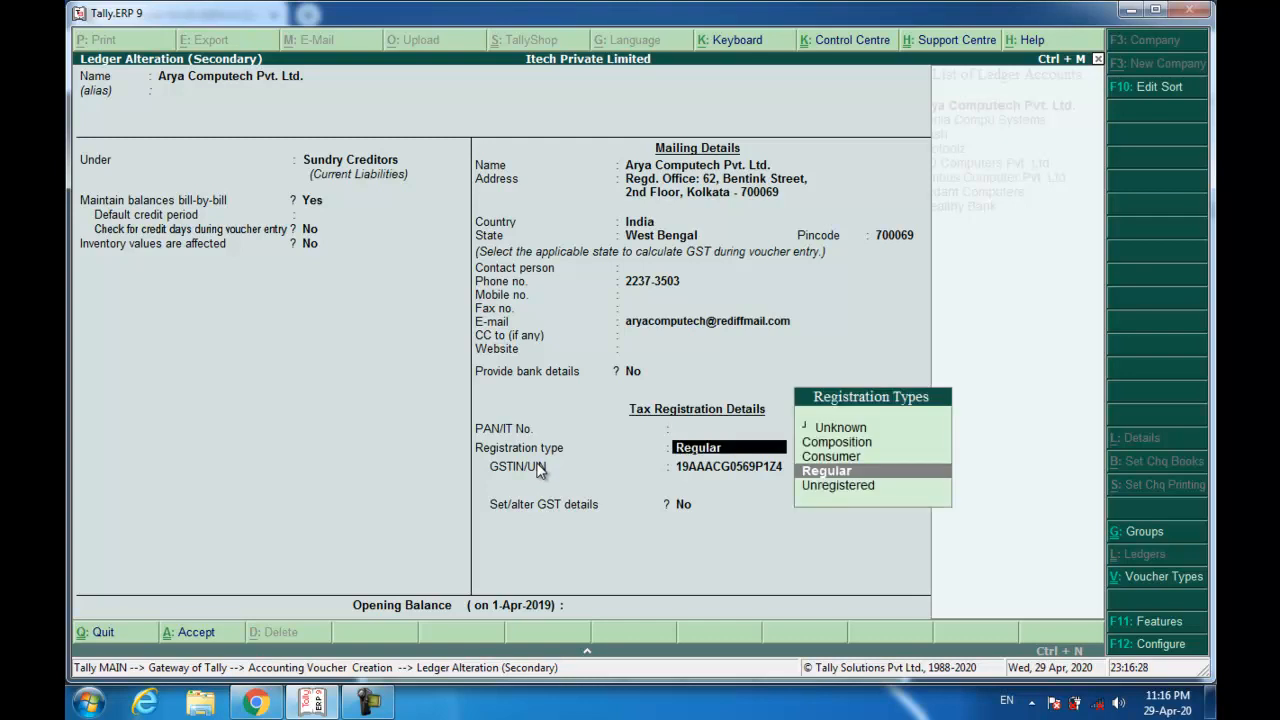
{"action": "key", "text": "Return"}
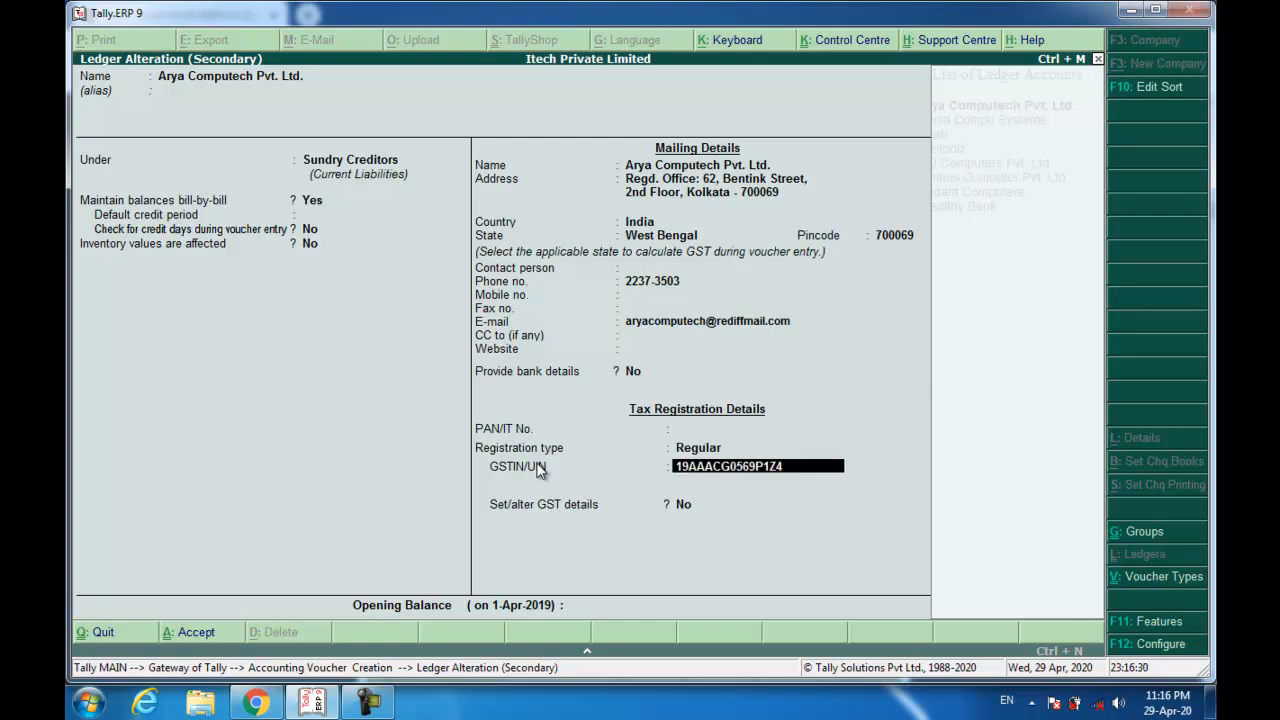
{"action": "key", "text": "Return"}
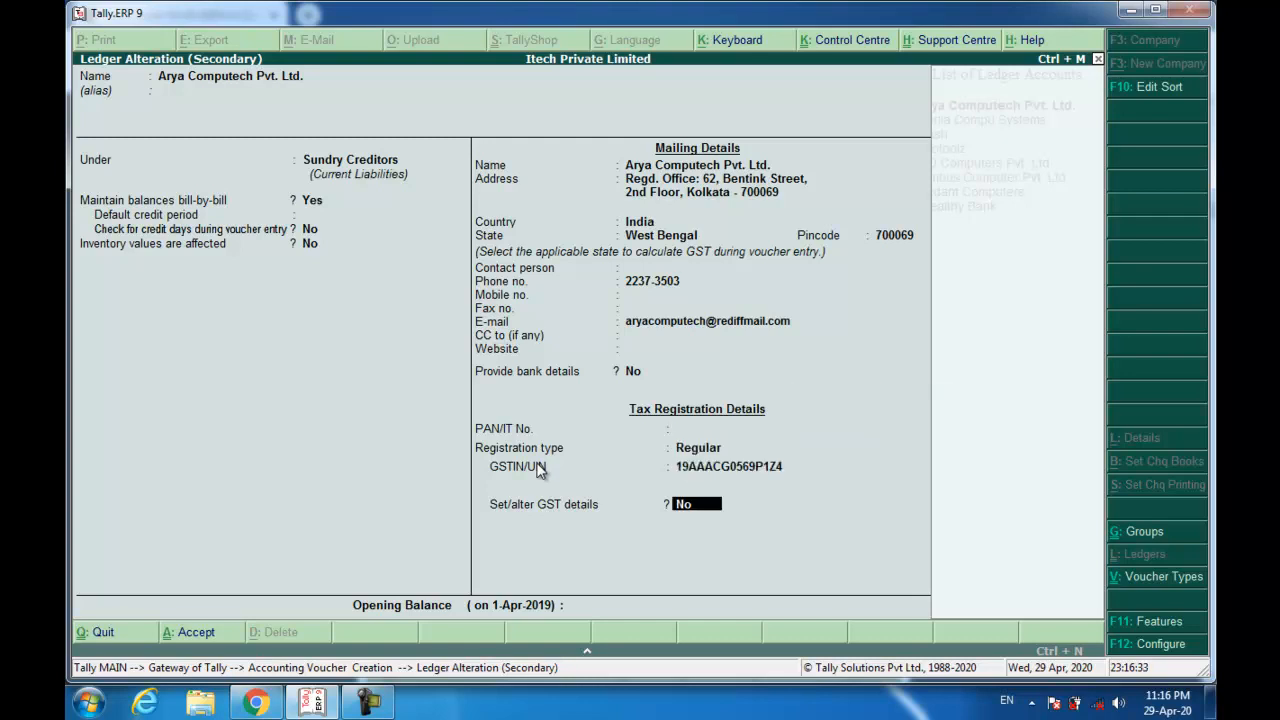
{"action": "key", "text": "Return"}
{"action": "key", "text": "Return"}
{"action": "key", "text": "Return"}
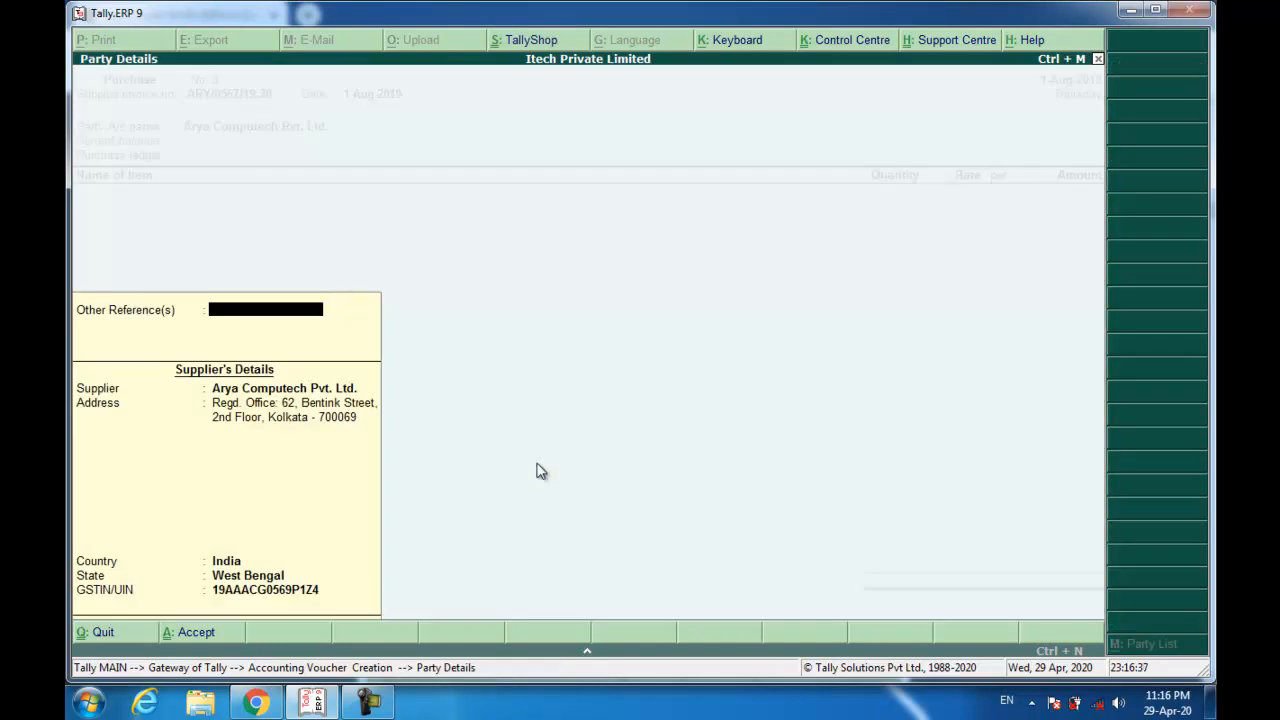
{"action": "key", "text": "Return"}
{"action": "key", "text": "Return"}
{"action": "key", "text": "Return"}
{"action": "key", "text": "Return"}
{"action": "key", "text": "Return"}
{"action": "key", "text": "Return"}
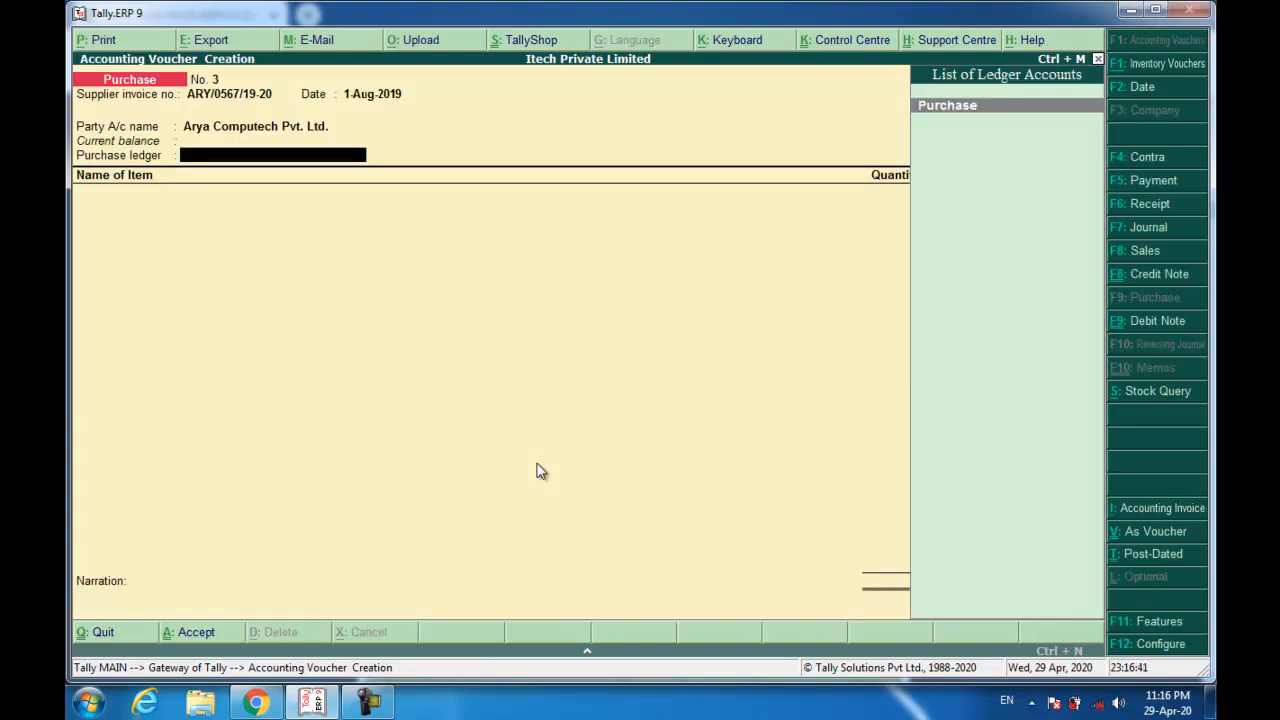
Choose Purchase as the purchase ledger and confirm it is GST applicable for Goods.
{"action": "key", "text": "Return"}
{"action": "key", "text": "BackSpace"}
{"action": "key", "text": "ctrl+Return"}
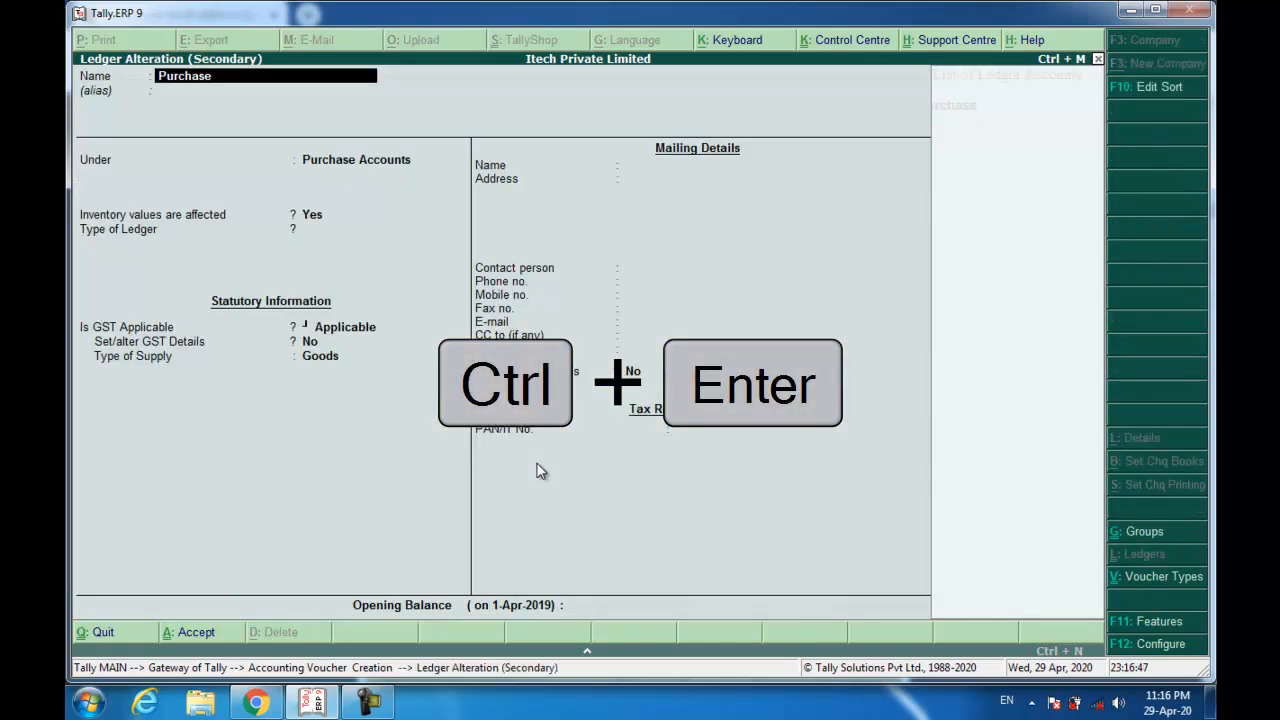
{"action": "key", "text": "Return"}
{"action": "key", "text": "Return"}
{"action": "key", "text": "Return"}
{"action": "key", "text": "Return"}
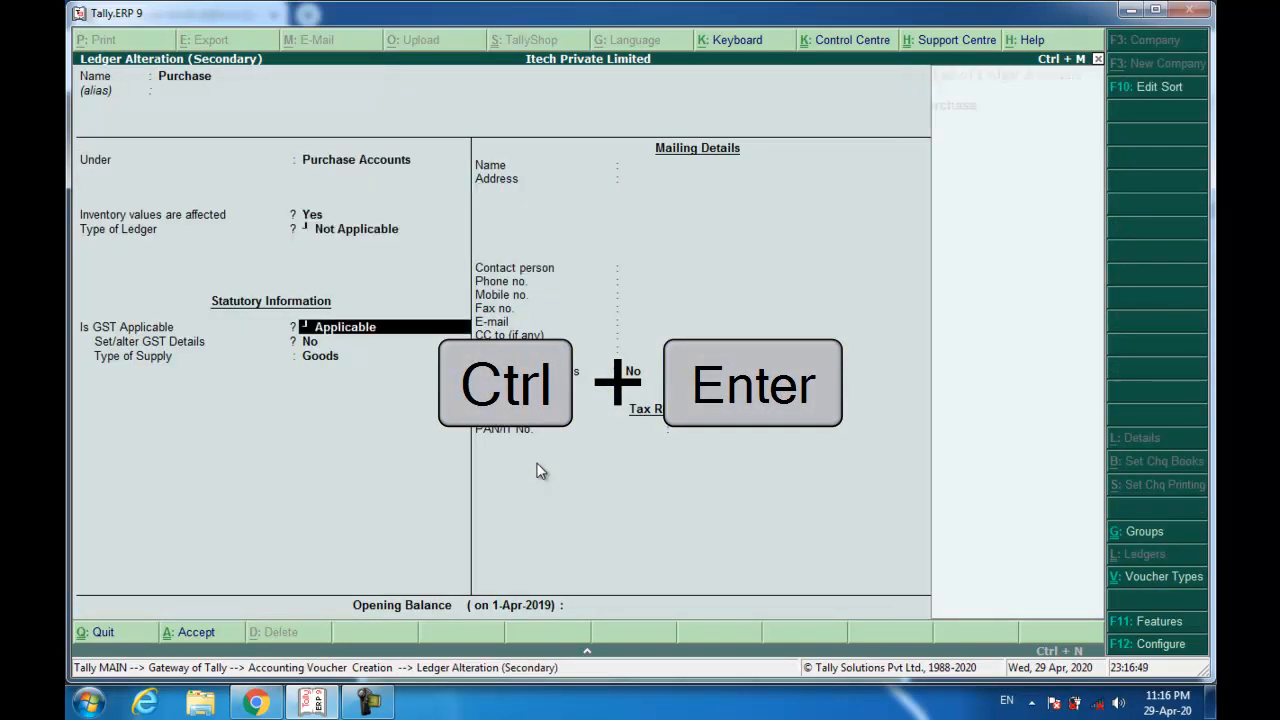
{"action": "key", "text": "Return"}
{"action": "key", "text": "Return"}
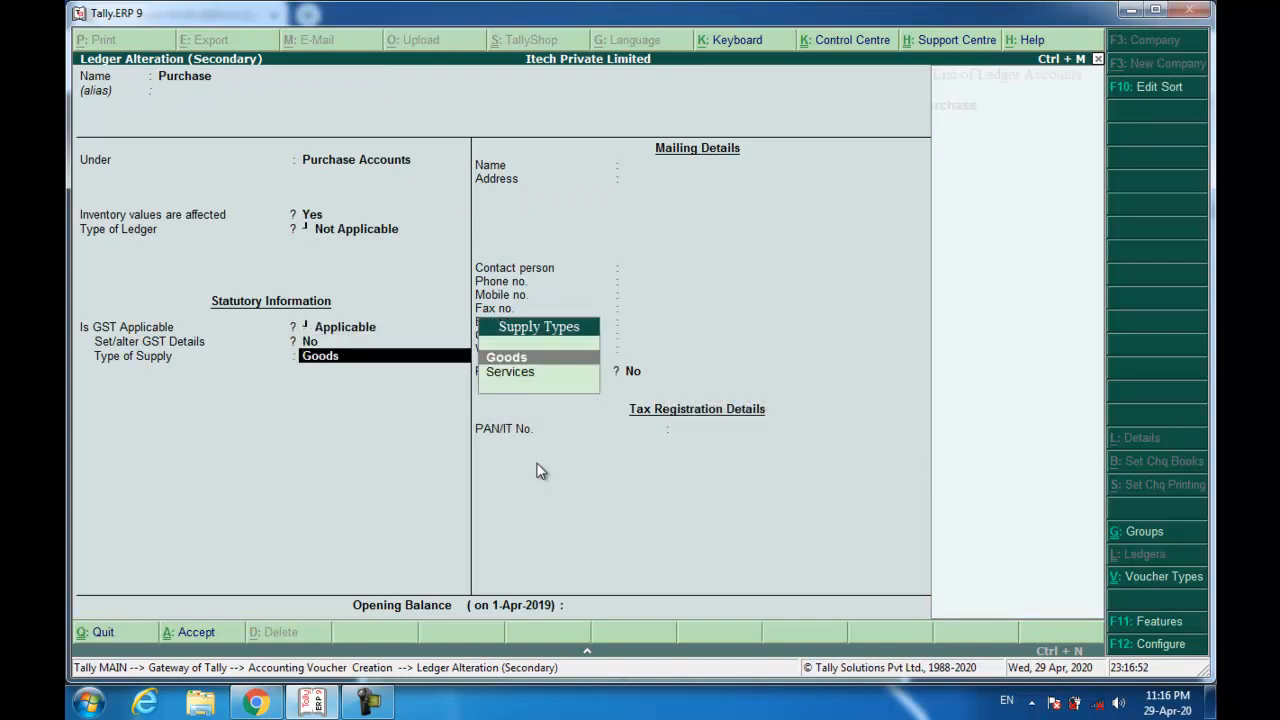
{"action": "key", "text": "Return"}
{"action": "key", "text": "Return"}
{"action": "key", "text": "Return"}
{"action": "key", "text": "Return"}
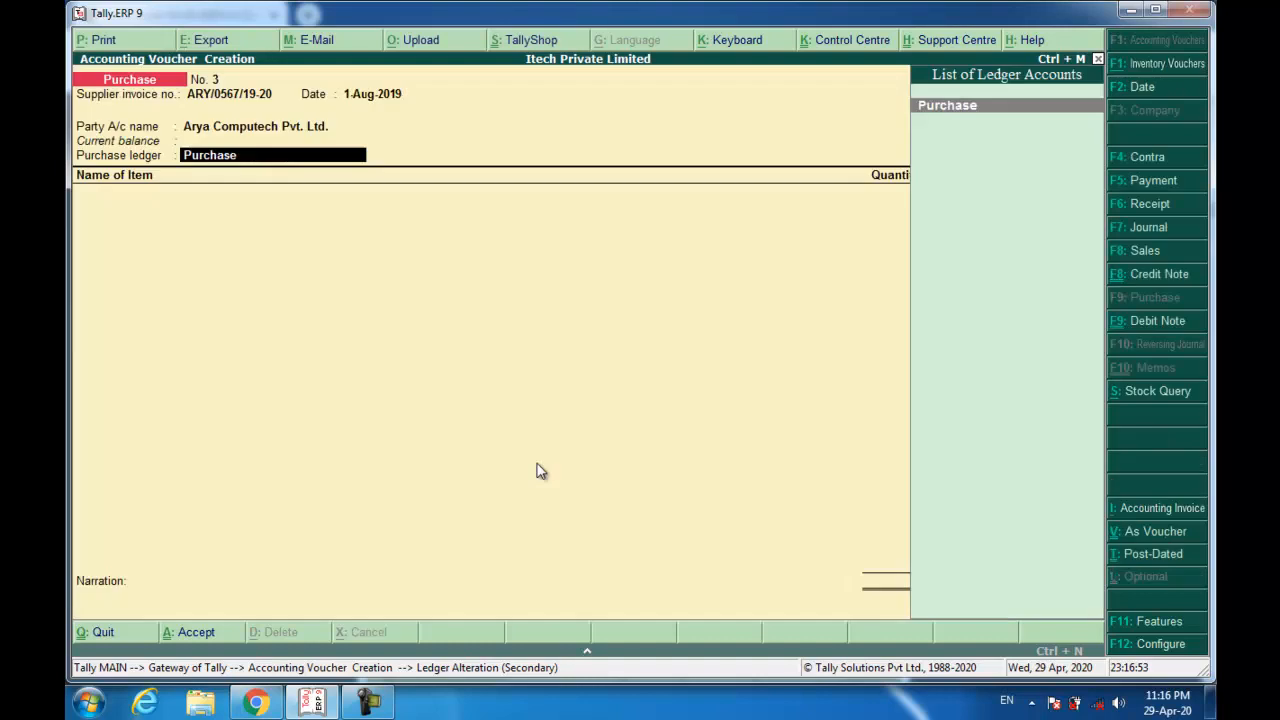
Select HP 15q- BU05TU 2017 15.6 -inch Laptop as the first stock item.
{"action": "type", "text": "hp"}
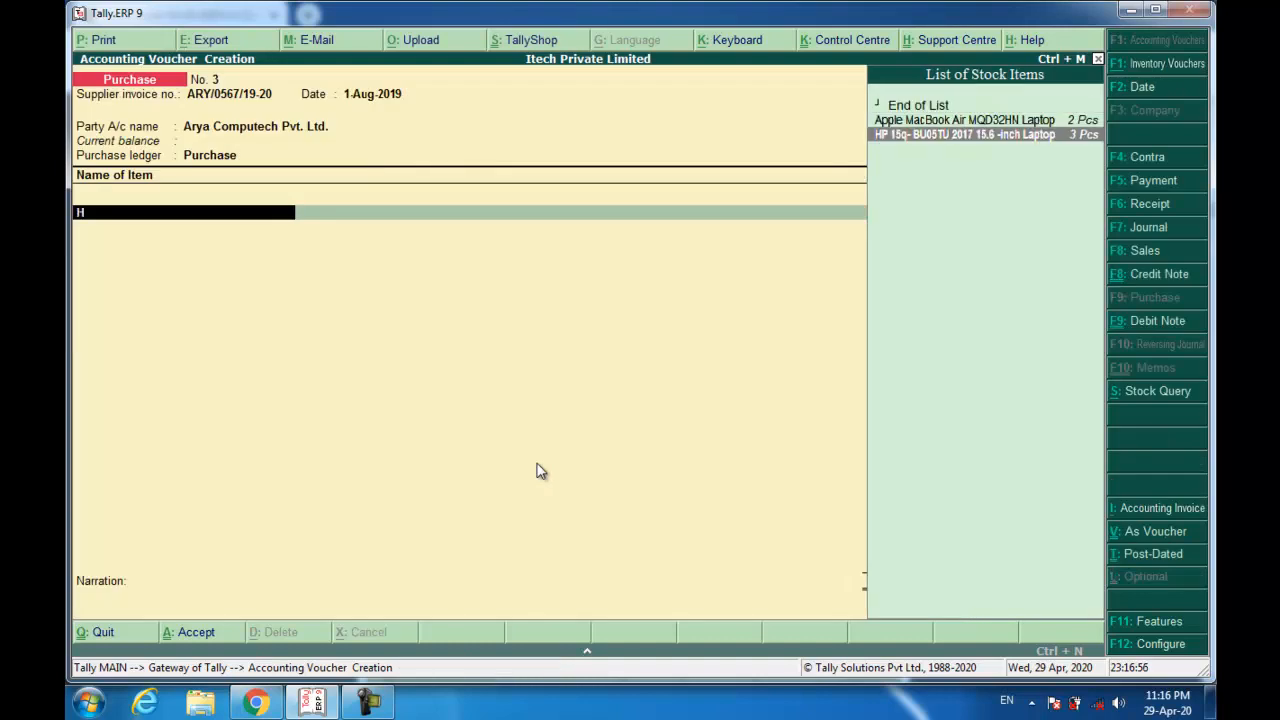
{"action": "key", "text": "Return"}
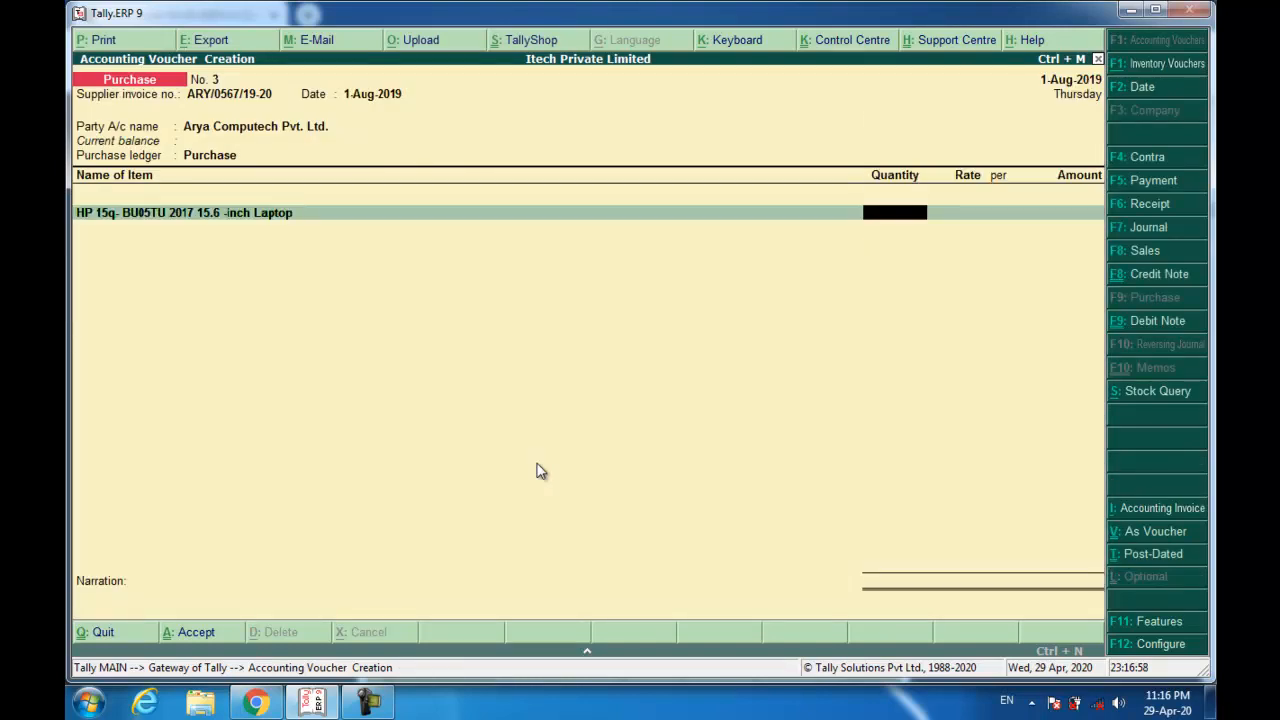
{"action": "key", "text": "BackSpace"}
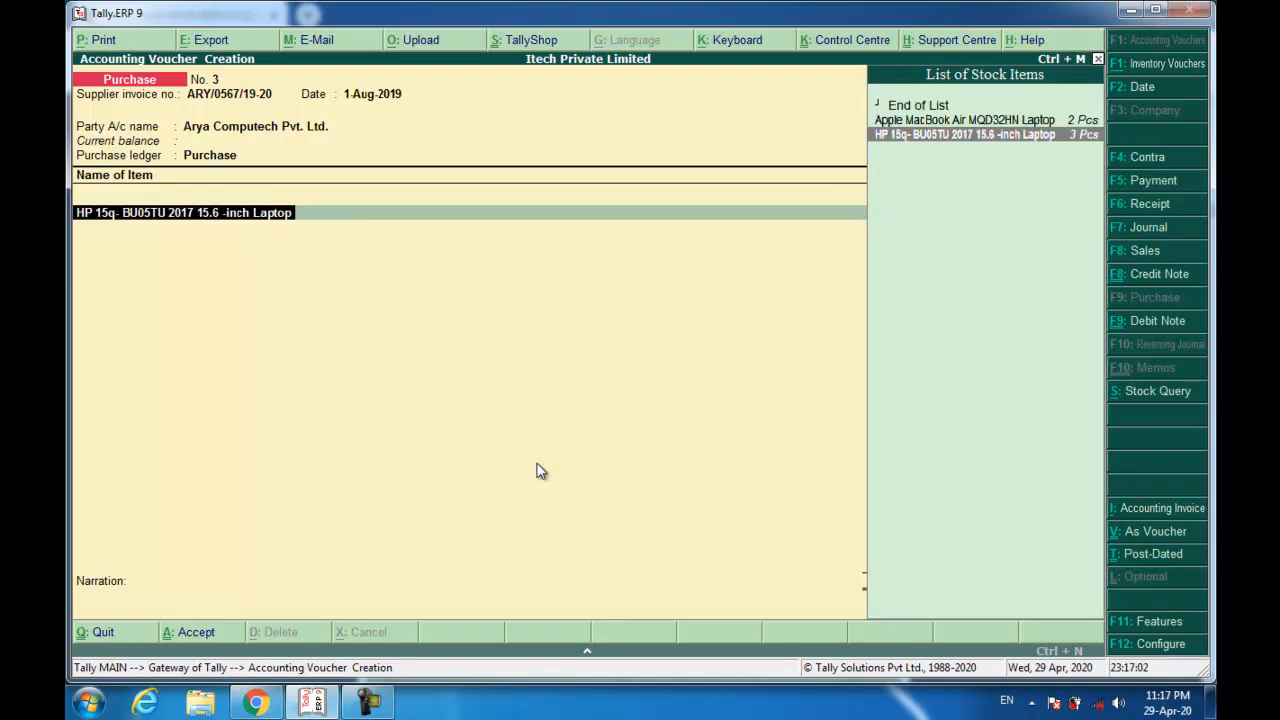
Give the HP laptop item GST details: HSN/SAC 84713090, Taxable, Goods, with 18 entered.
{"action": "key", "text": "ctrl+Return"}
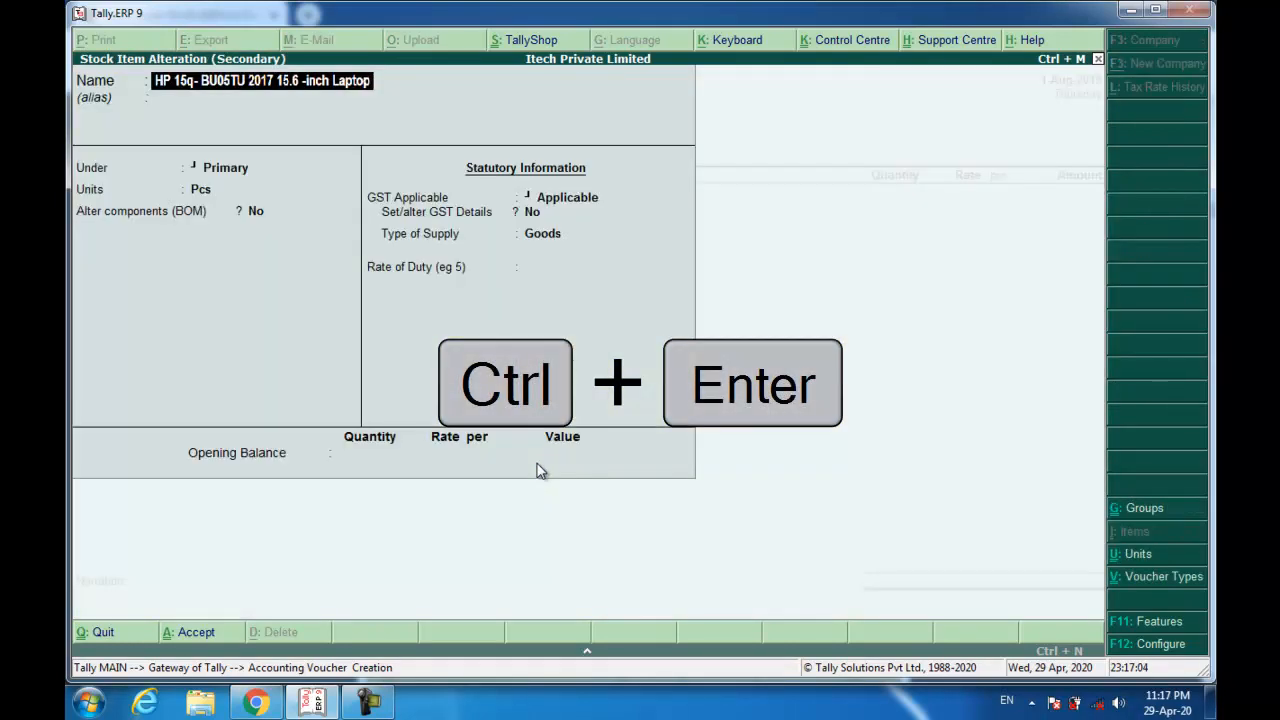
{"action": "key", "text": "Return"}
{"action": "key", "text": "Return"}
{"action": "key", "text": "Return"}
{"action": "key", "text": "Return"}
{"action": "key", "text": "Return"}
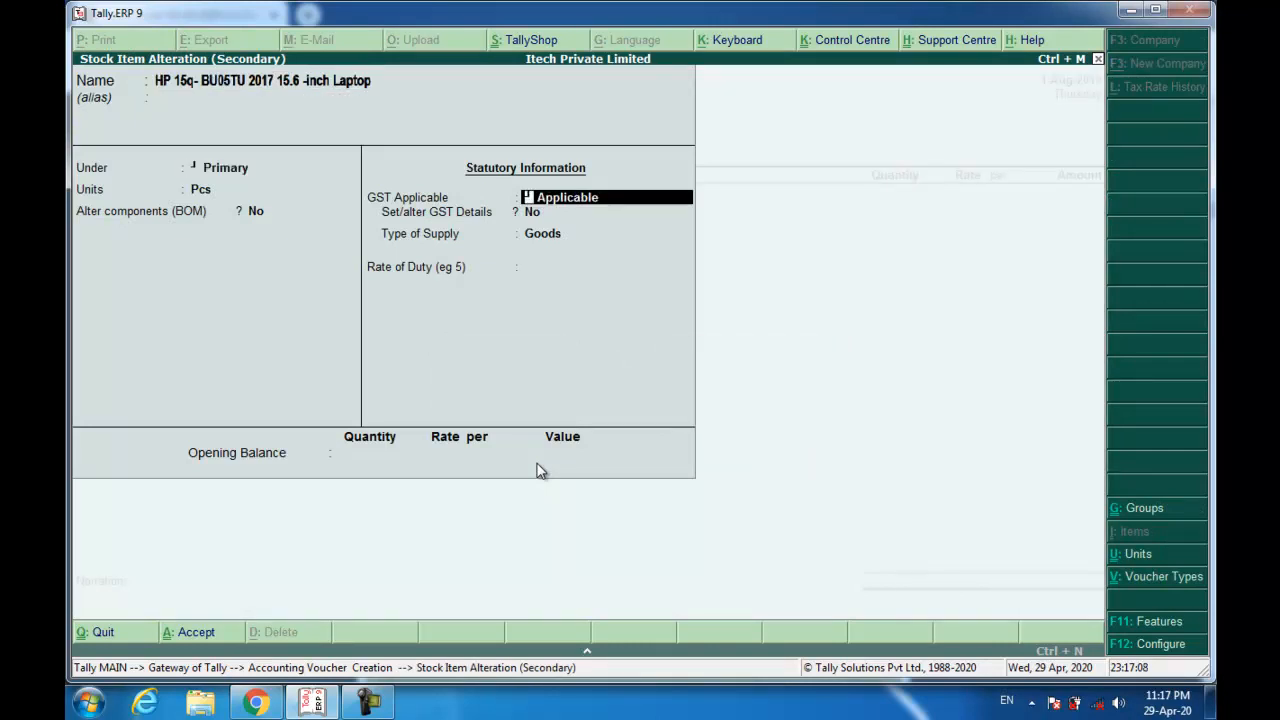
{"action": "key", "text": "Return"}
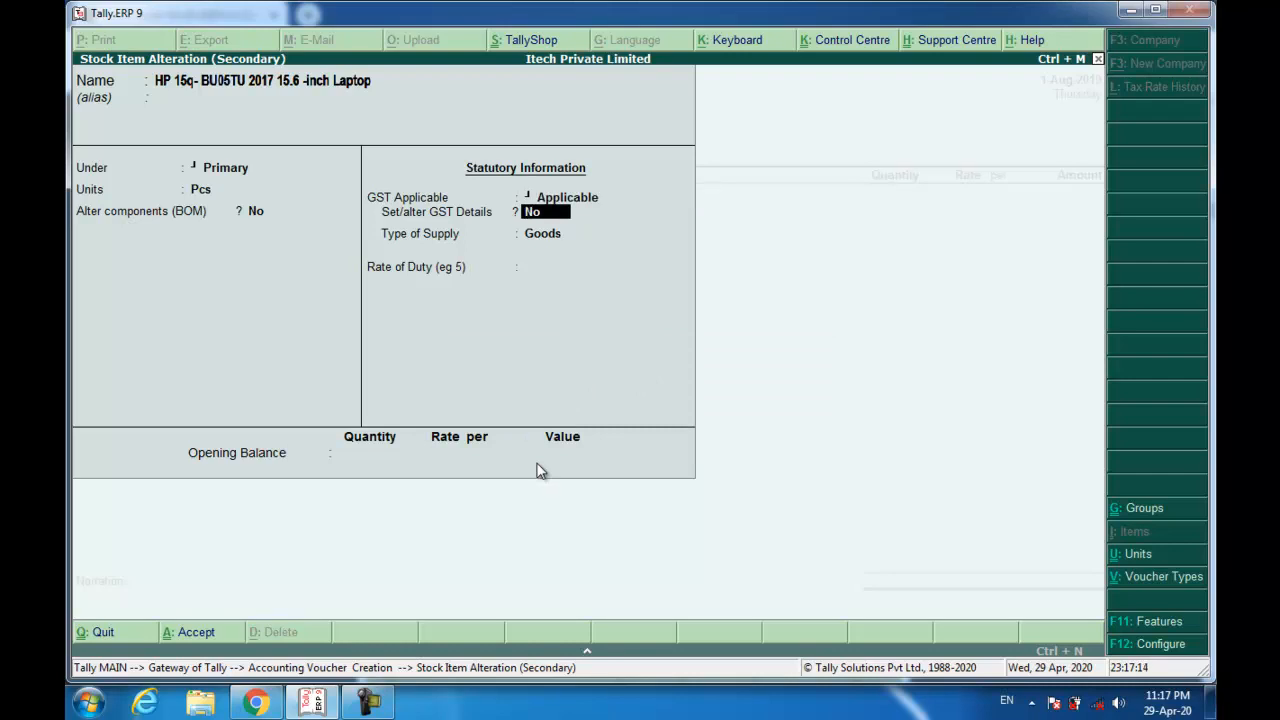
{"action": "key", "text": "y"}
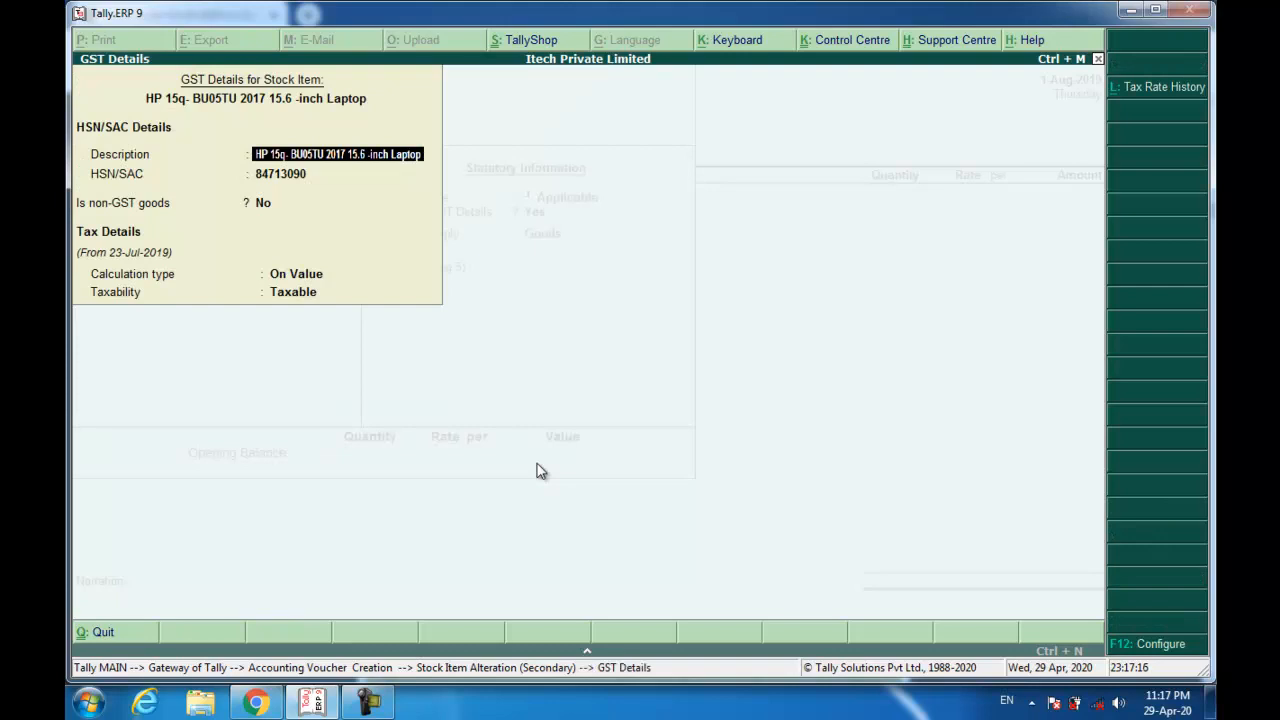
{"action": "left_click", "coordinate": [311, 174]}
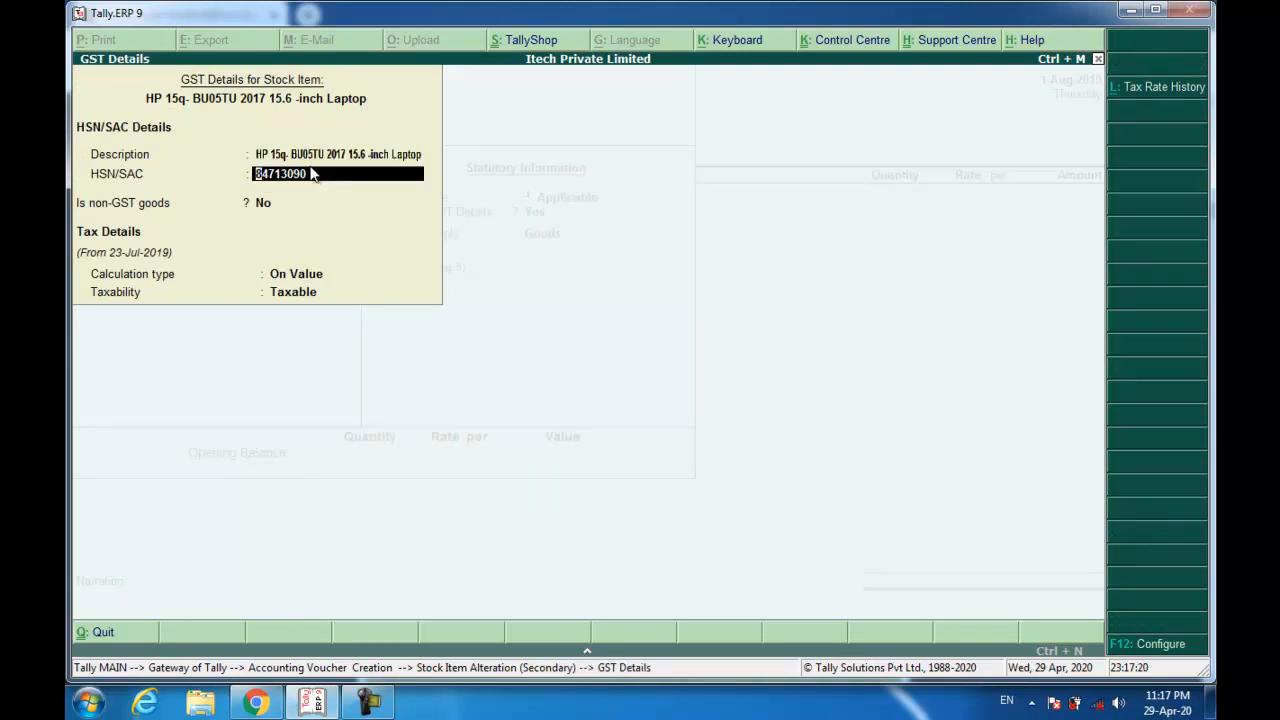
{"action": "key", "text": "Return"}
{"action": "key", "text": "Return"}
{"action": "key", "text": "Return"}
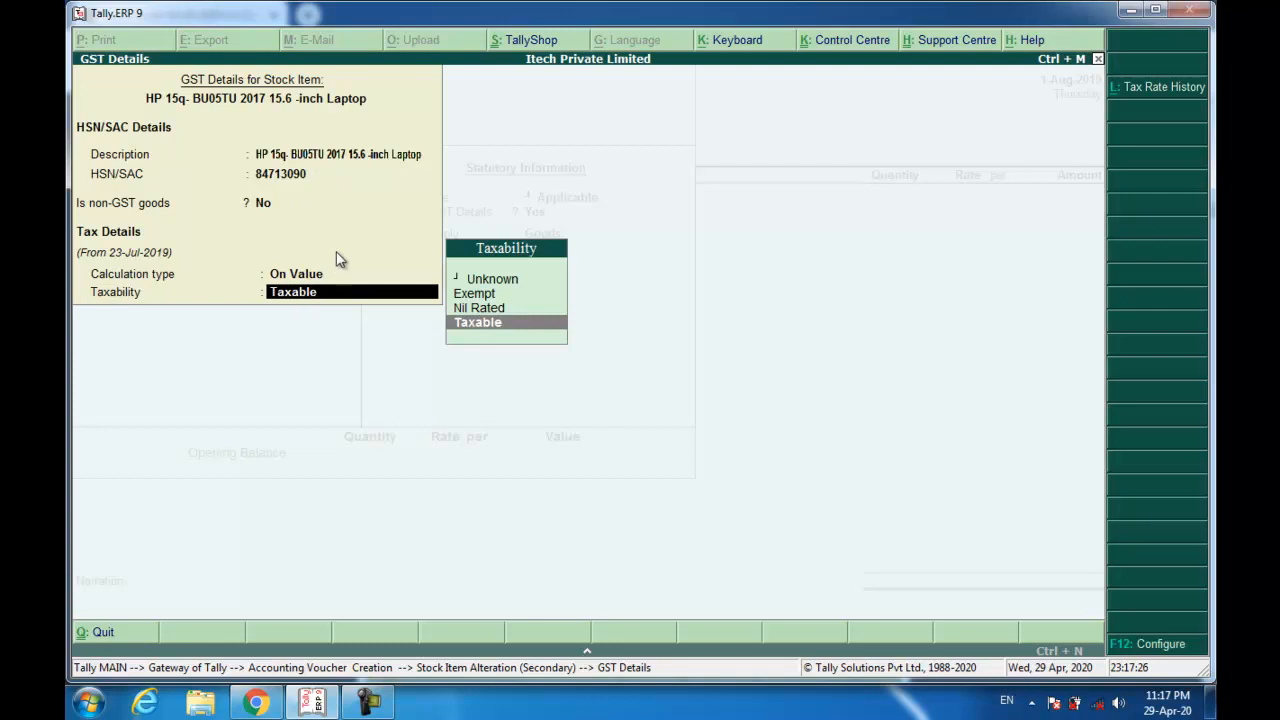
{"action": "key", "text": "Return"}
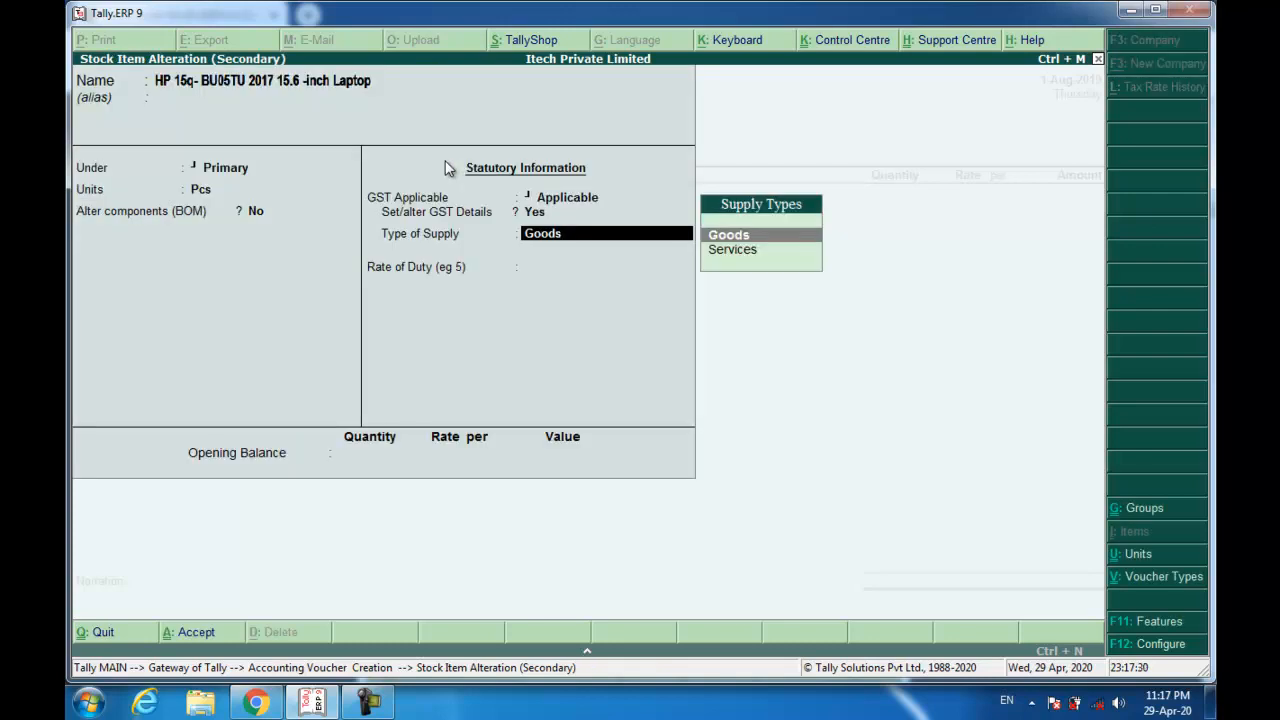
{"action": "key", "text": "Return"}
{"action": "type", "text": "18"}
{"action": "key", "text": "Return"}
{"action": "key", "text": "Return"}
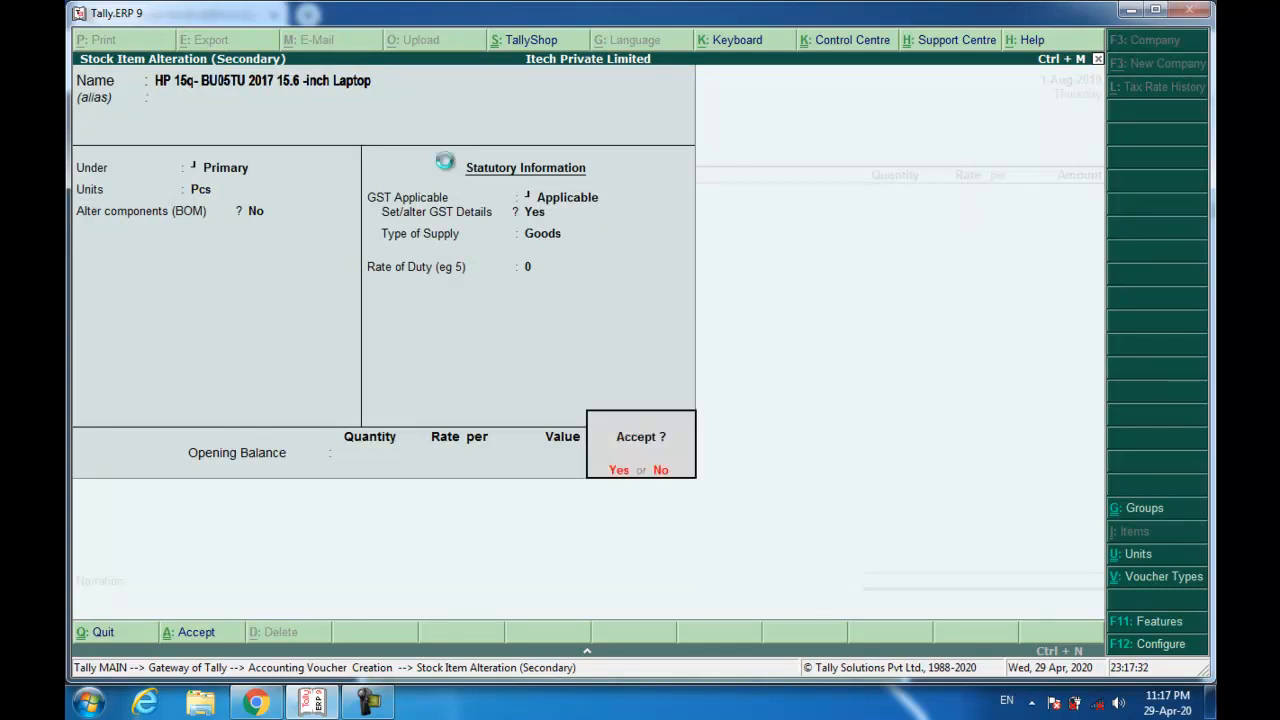
{"action": "key", "text": "Return"}
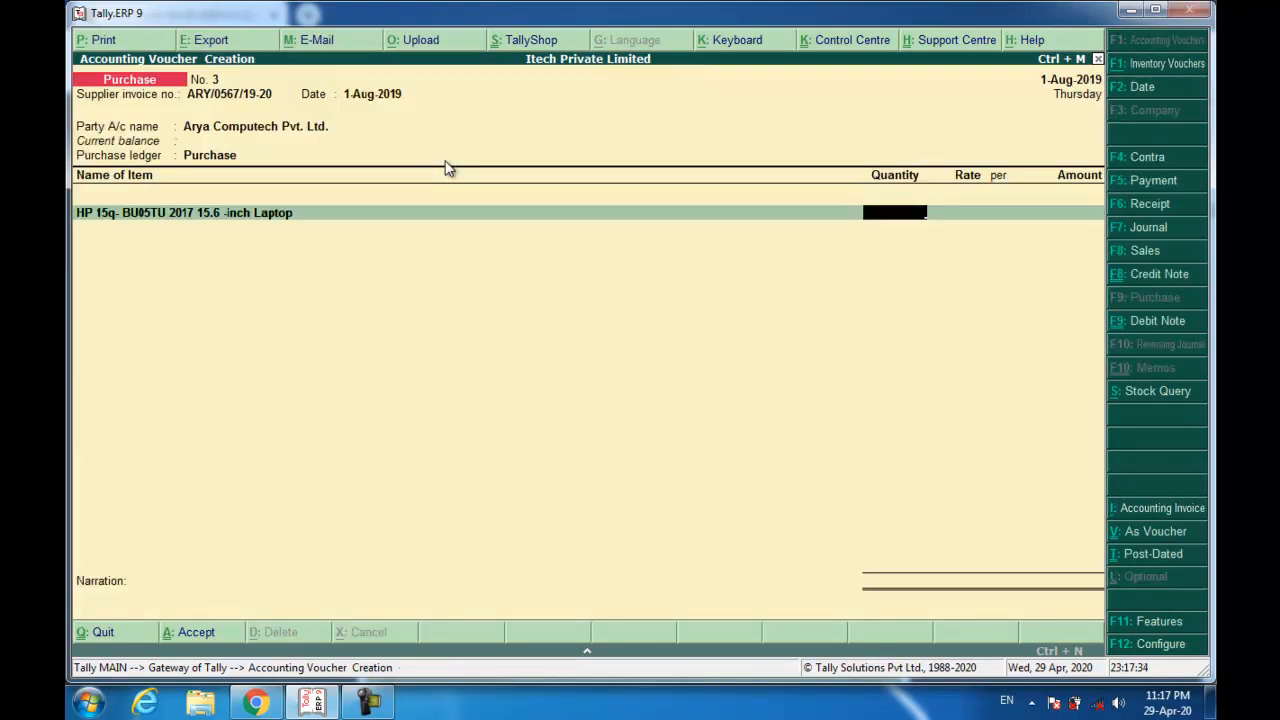
Enter 100 Pcs of the laptop with a 17,70,000 amount, checking the invoice PDF.
{"action": "type", "text": "100"}
{"action": "key", "text": "Return"}
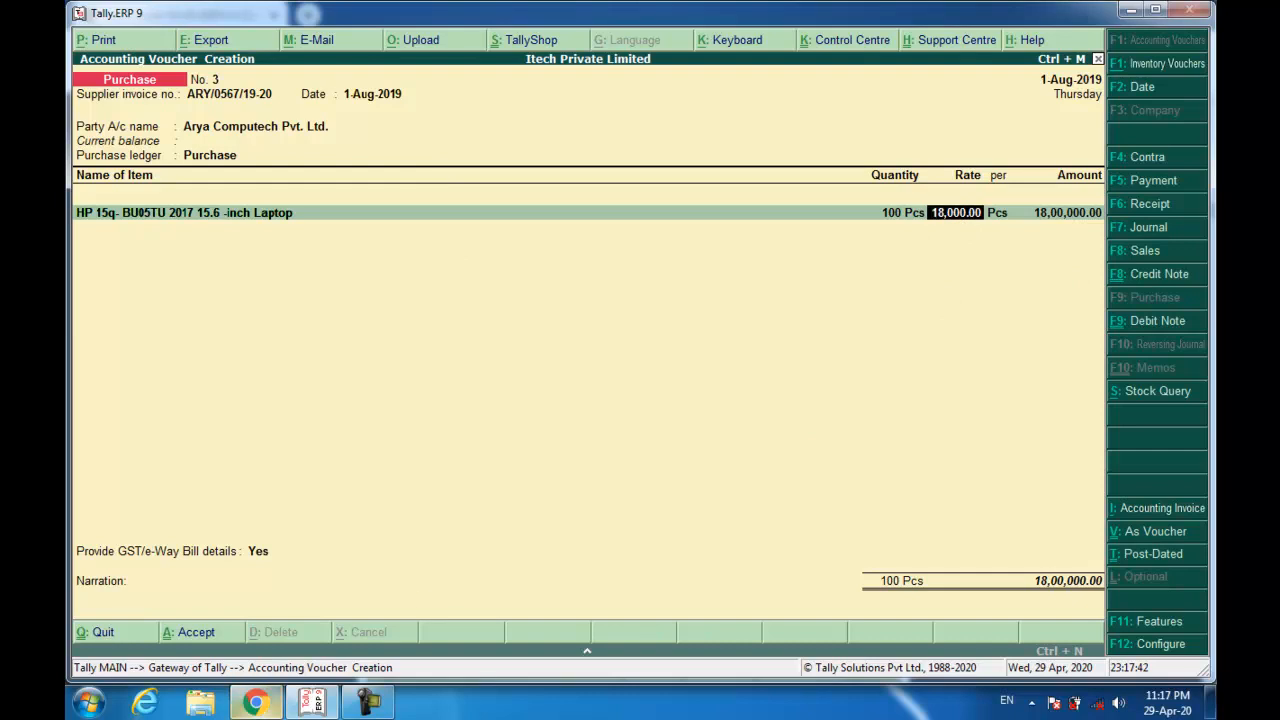
{"action": "mouse_move", "coordinate": [257, 703]}
{"action": "left_click", "coordinate": [255, 605]}
{"action": "scroll", "coordinate": [637, 462], "scroll_direction": "down", "scroll_amount": 3}
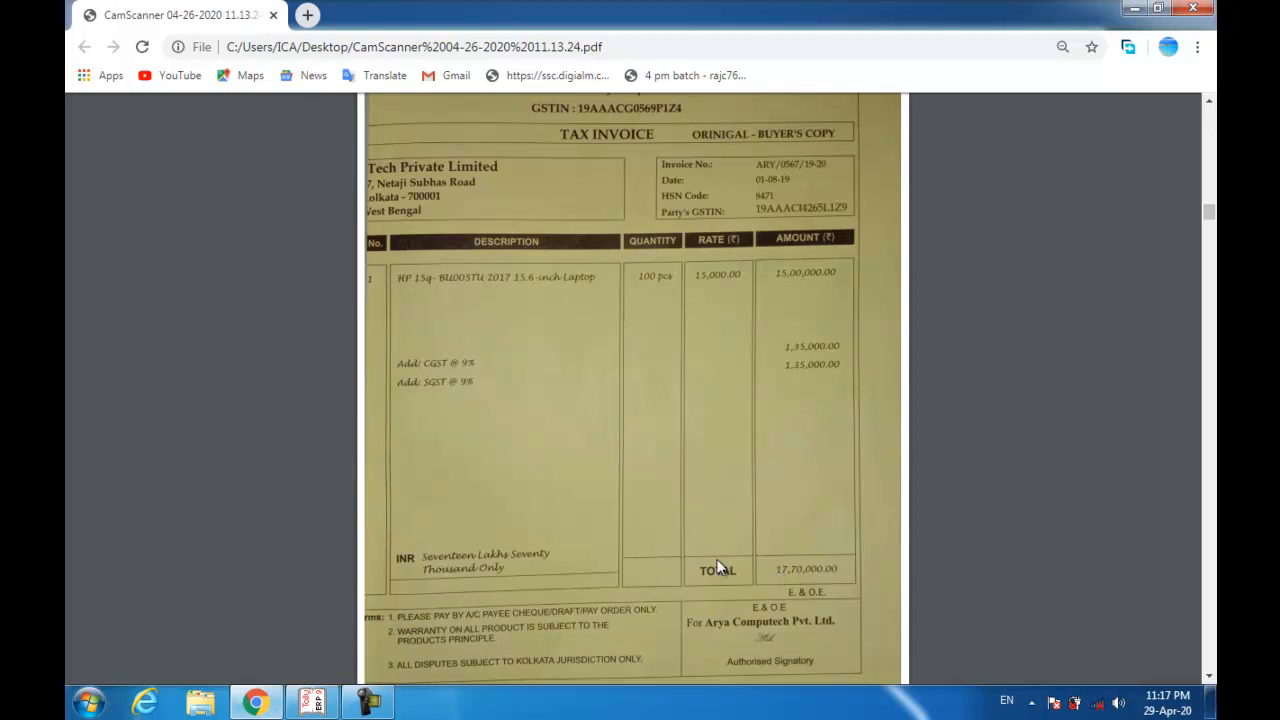
{"action": "left_click", "coordinate": [312, 703]}
{"action": "key", "text": "Return"}
{"action": "key", "text": "Return"}
{"action": "type", "text": "17,70,000"}
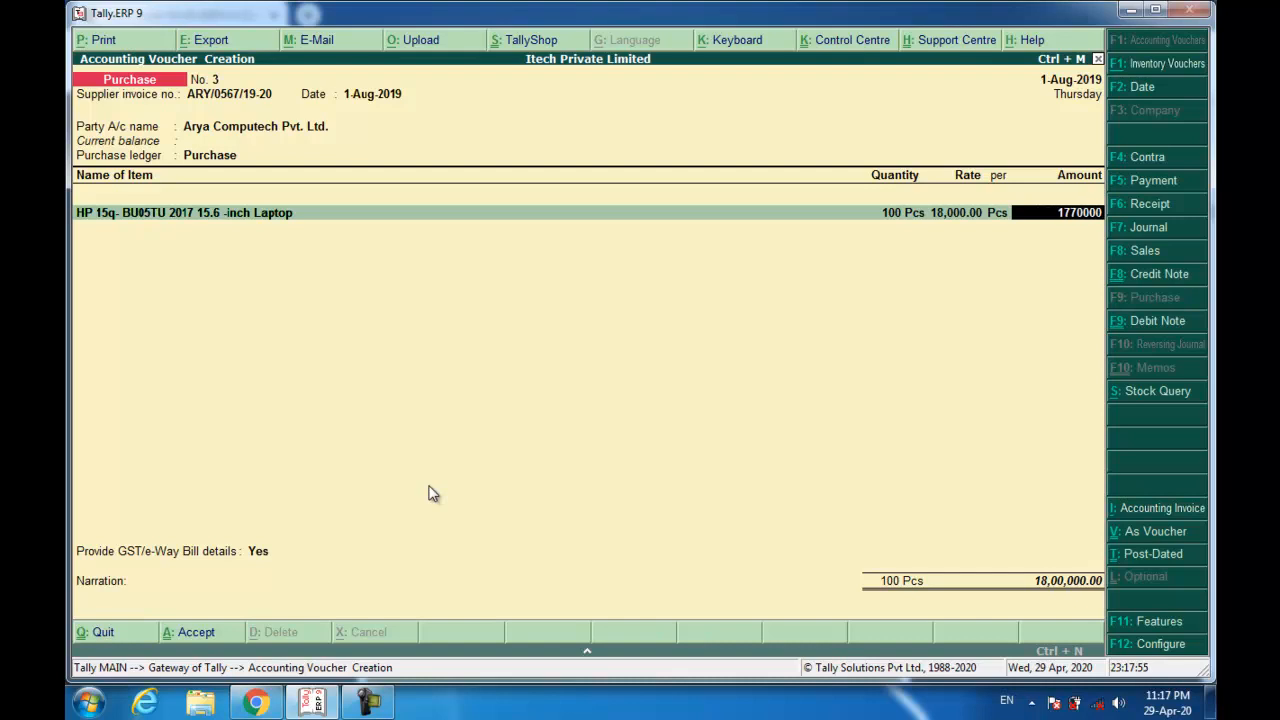
{"action": "key", "text": "Return"}
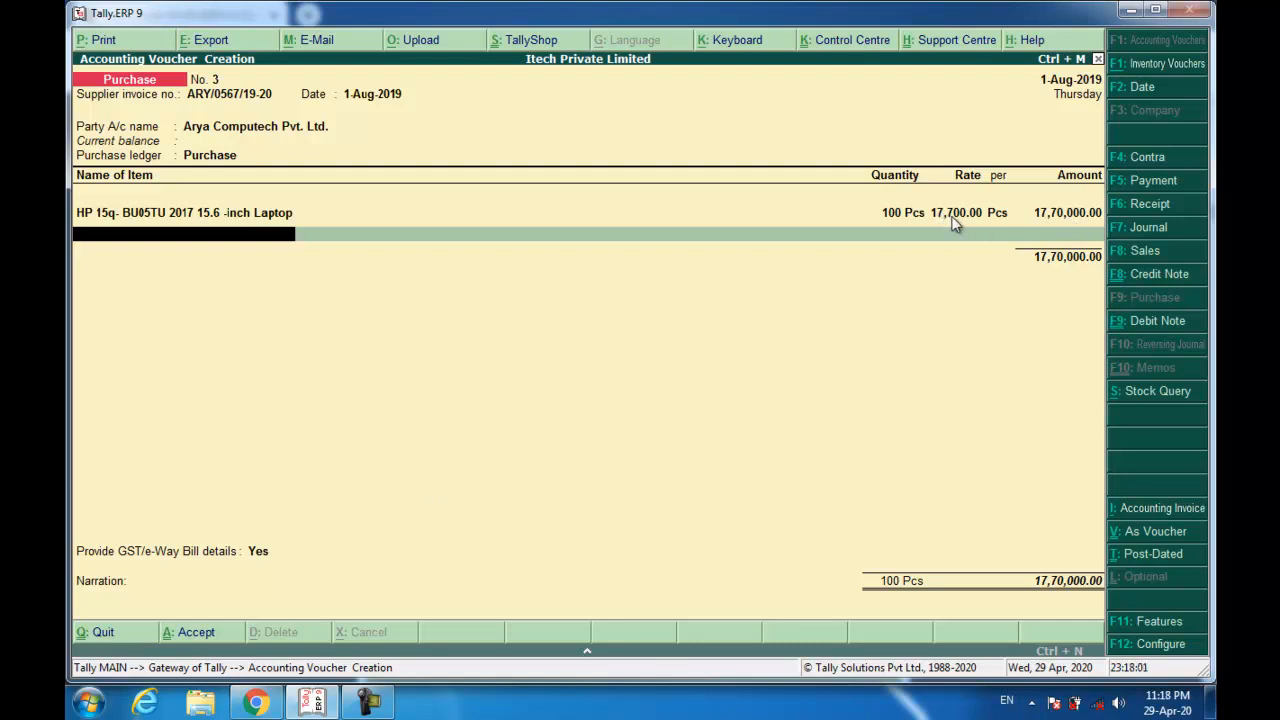
Set e-Way Bill details to No and allocate the full amount as a New Ref bill.
{"action": "key", "text": "Return"}
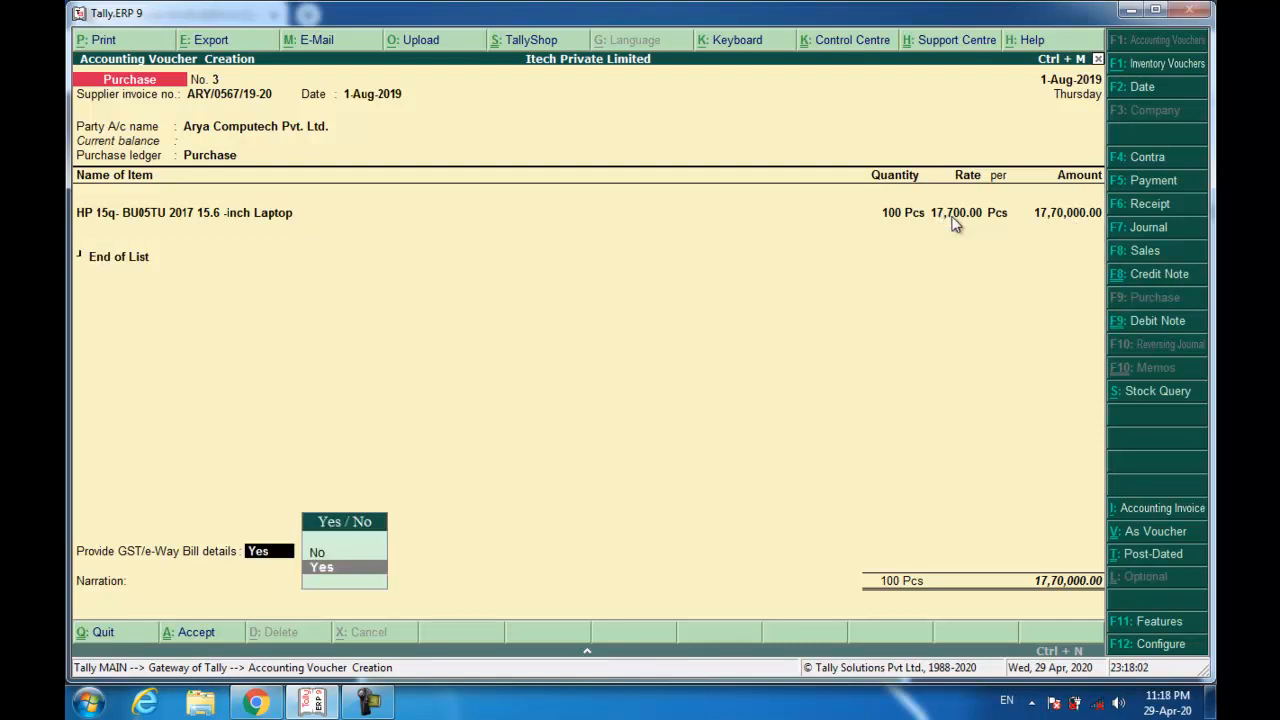
{"action": "key", "text": "Up"}
{"action": "key", "text": "Return"}
{"action": "key", "text": "Return"}
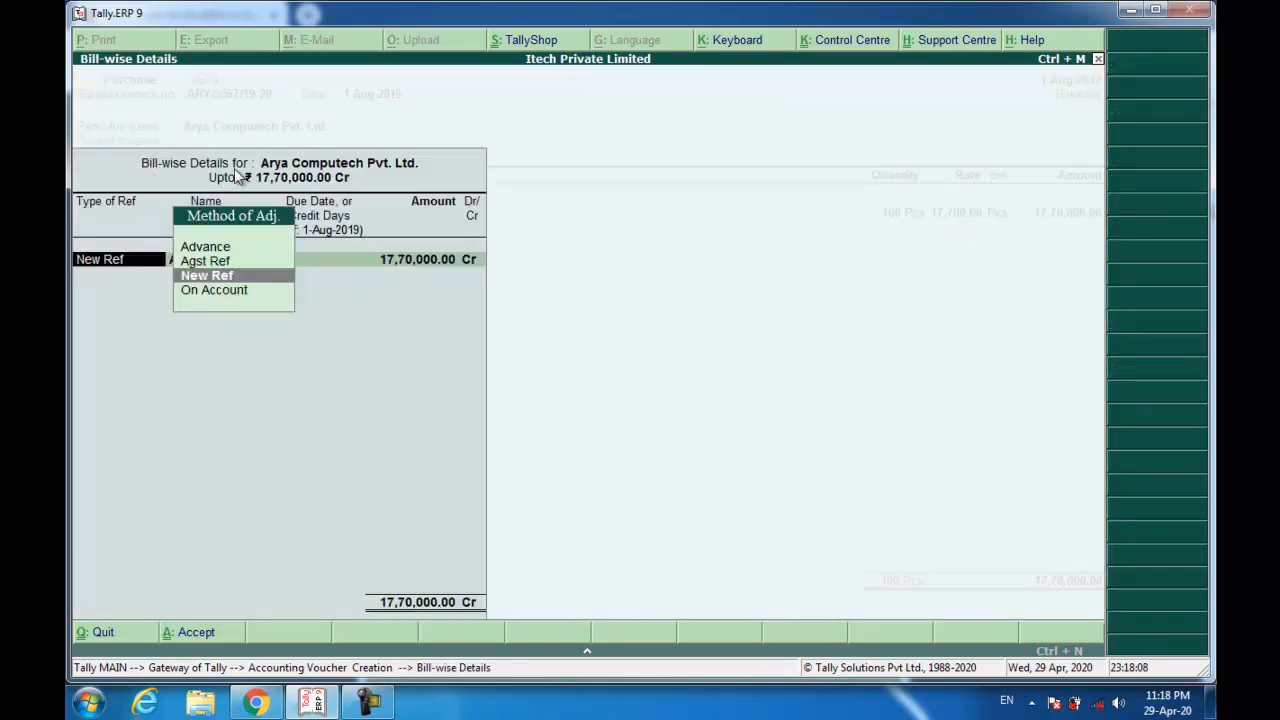
{"action": "key", "text": "Return"}
{"action": "key", "text": "Return"}
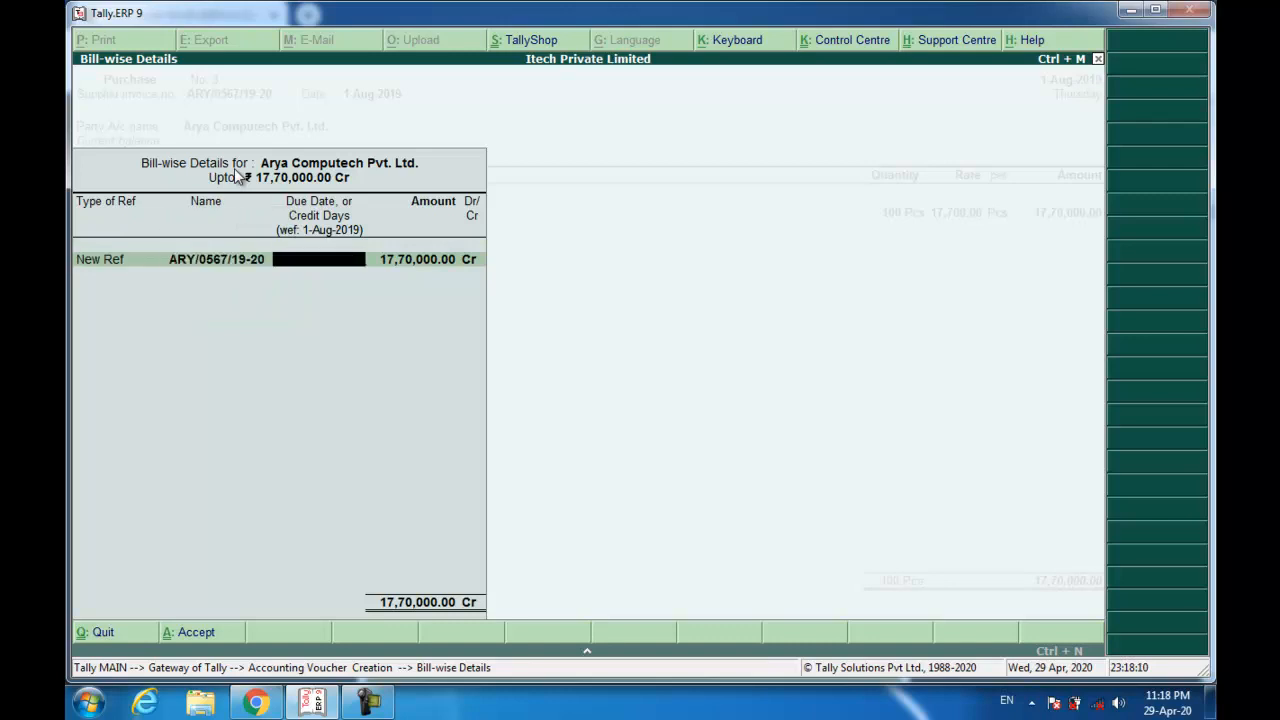
{"action": "key", "text": "Return"}
{"action": "key", "text": "Return"}
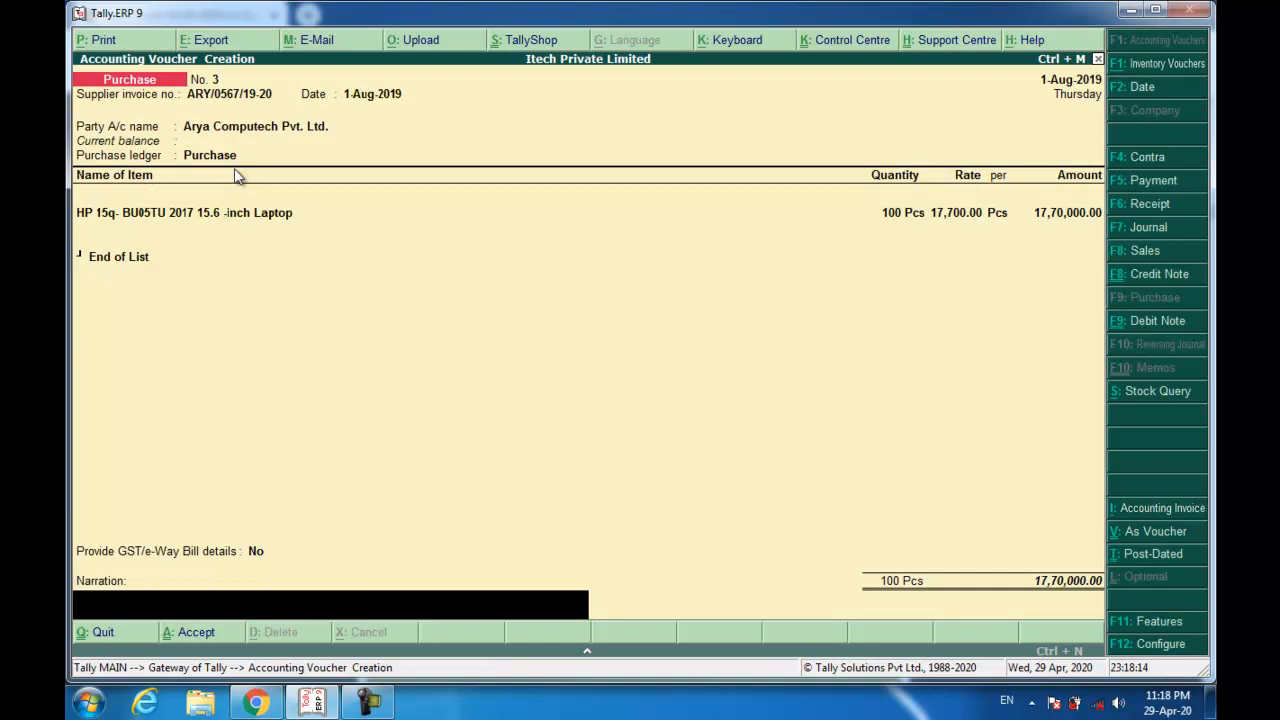
Add the narration 'Bieng Goods Purchased.' and save purchase voucher No. 3.
{"action": "type", "text": "Bieng Goods Purchased."}
{"action": "key", "text": "Return"}
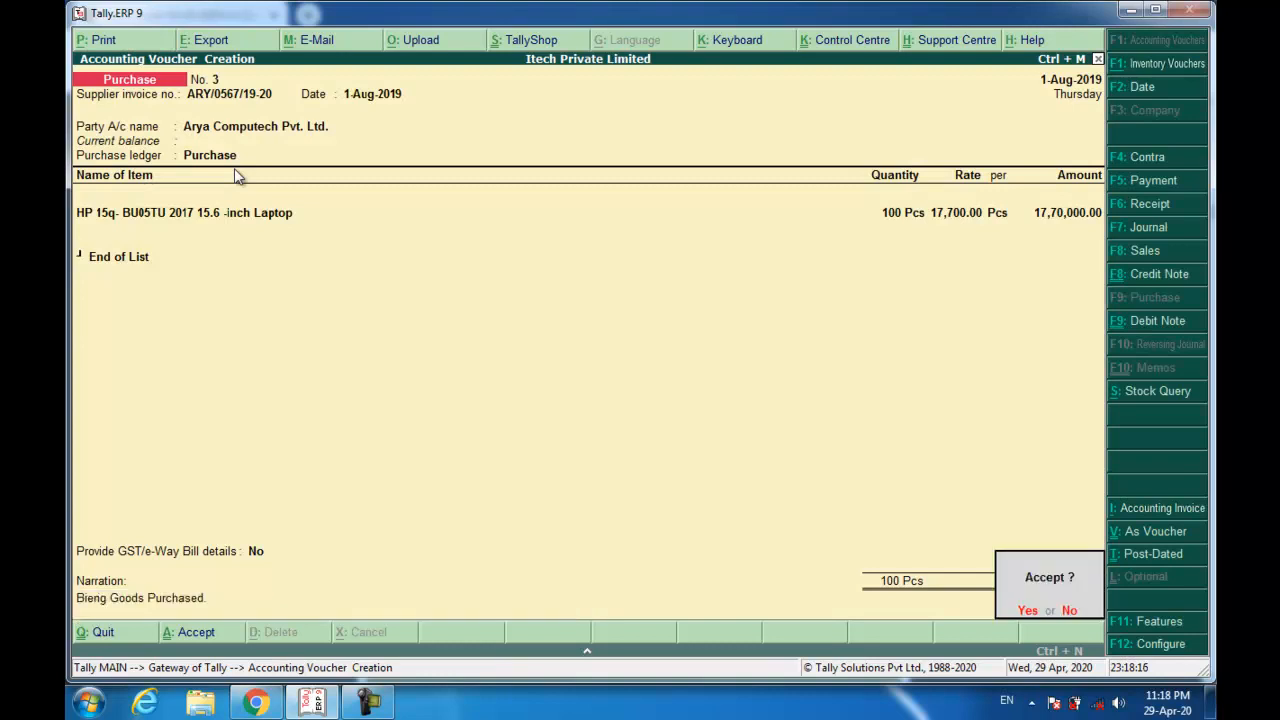
{"action": "key", "text": "Return"}
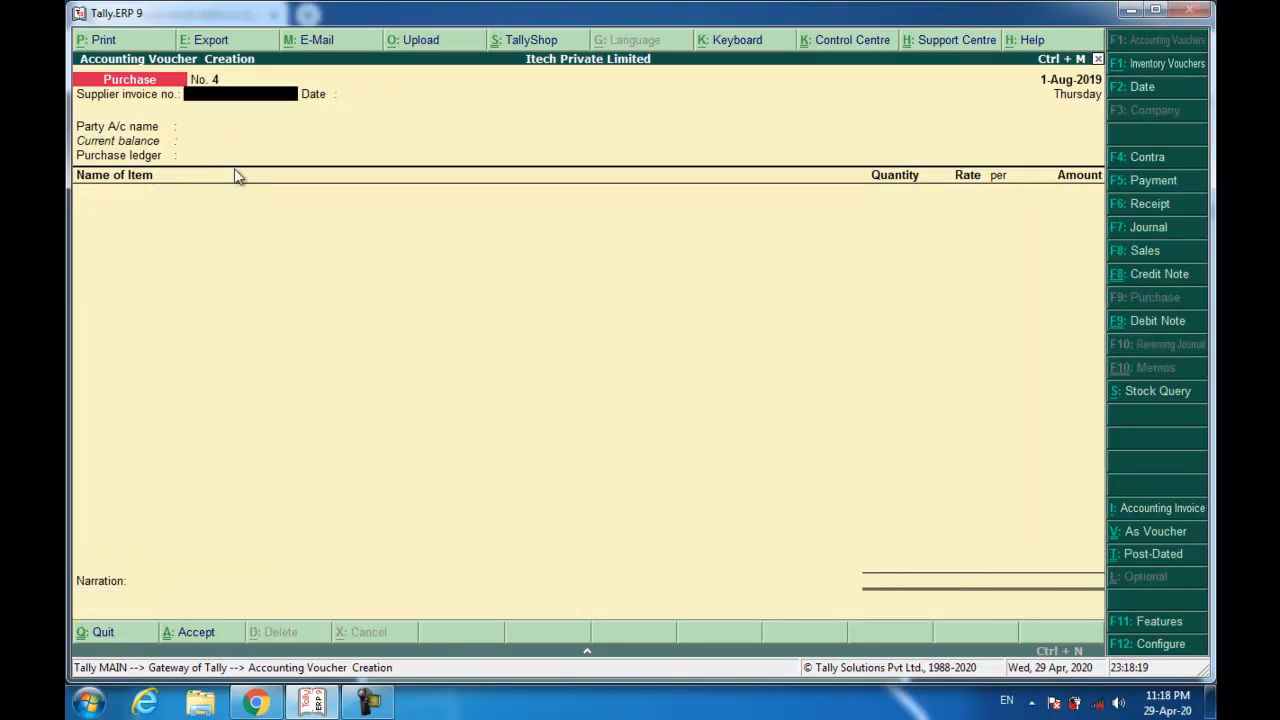
{"action": "left_click", "coordinate": [245, 700]}
{"action": "scroll", "coordinate": [386, 390], "scroll_direction": "down", "scroll_amount": 5}
{"action": "scroll", "coordinate": [388, 393], "scroll_direction": "down", "scroll_amount": 5}
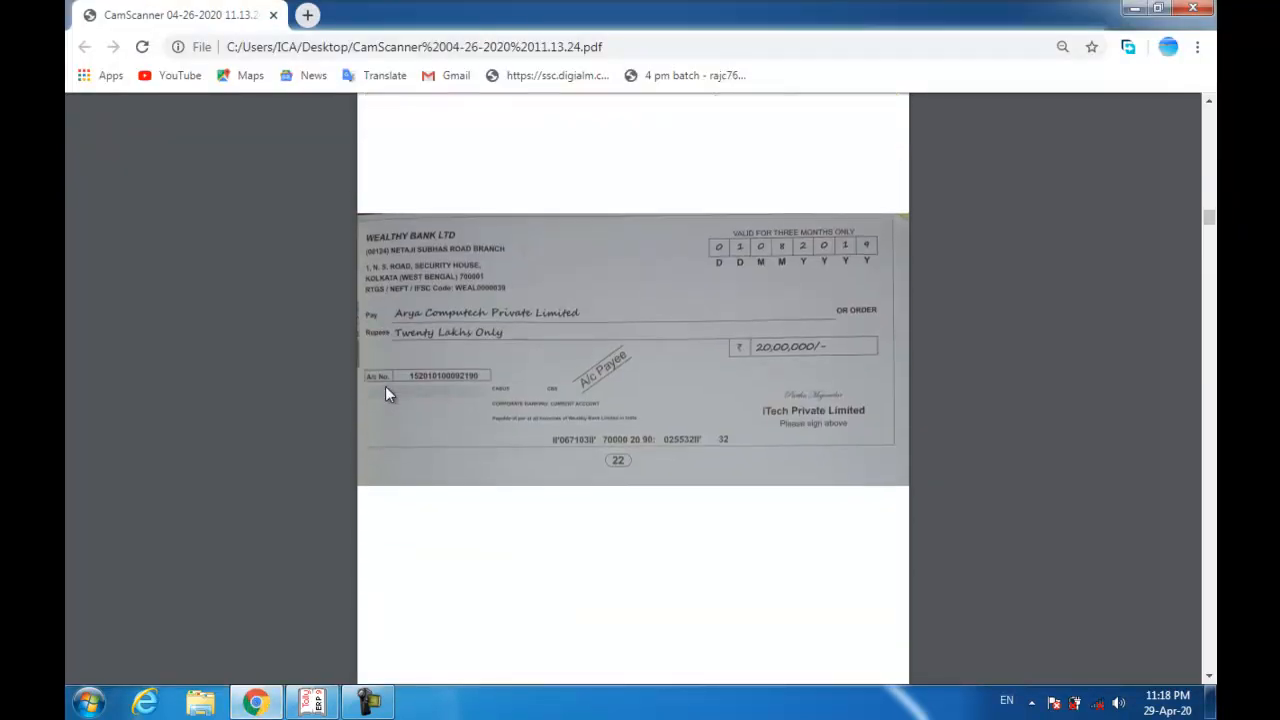
{"action": "scroll", "coordinate": [388, 393], "scroll_direction": "up", "scroll_amount": 2, "text": "ctrl"}
{"action": "scroll", "coordinate": [385, 387], "scroll_direction": "up", "scroll_amount": 1}
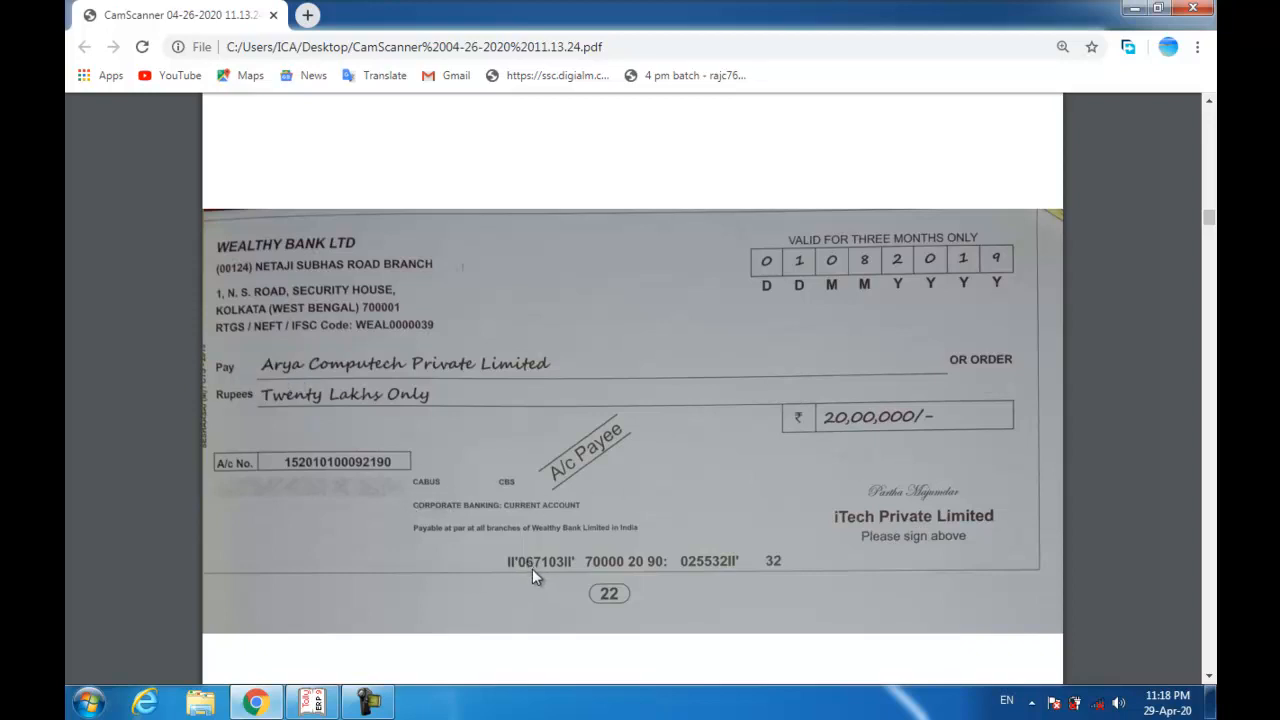
{"action": "key", "text": "alt+Tab"}
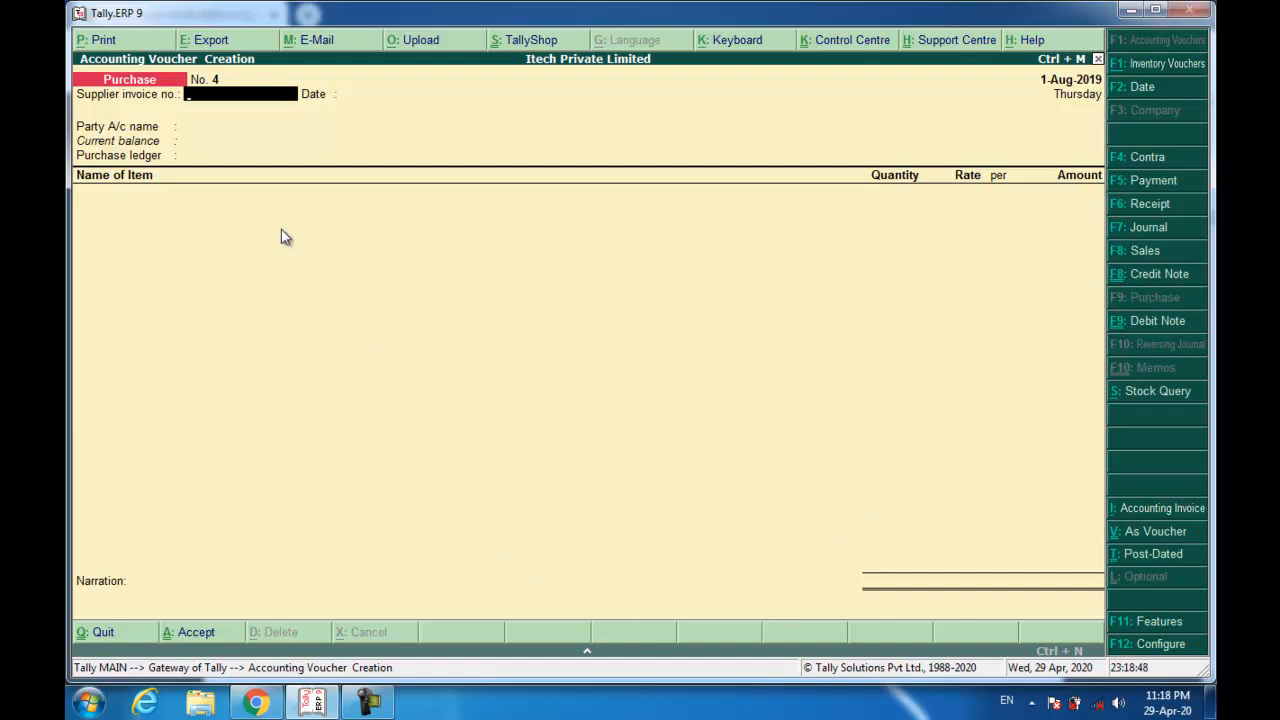
Start a payment voucher debiting Arya Computech 20,00,000.
{"action": "key", "text": "F5"}
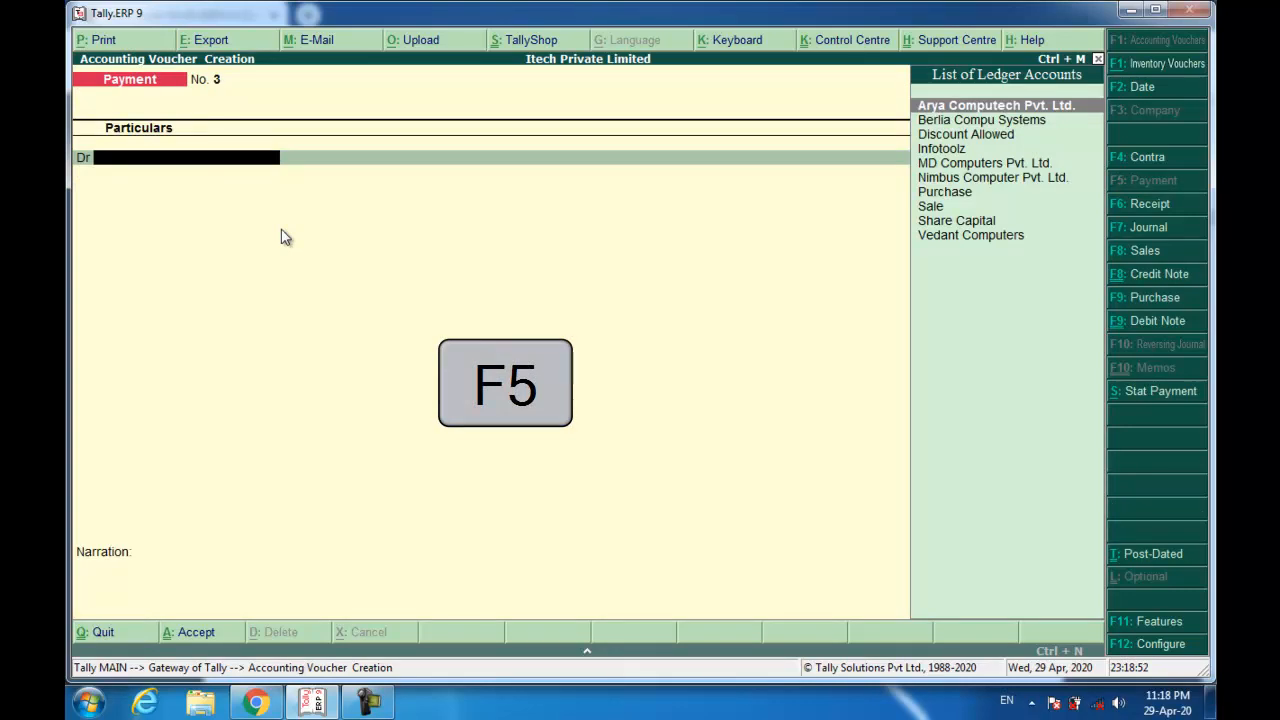
{"action": "type", "text": "Ary"}
{"action": "key", "text": "Return"}
{"action": "type", "text": "200000"}
{"action": "key", "text": "Return"}
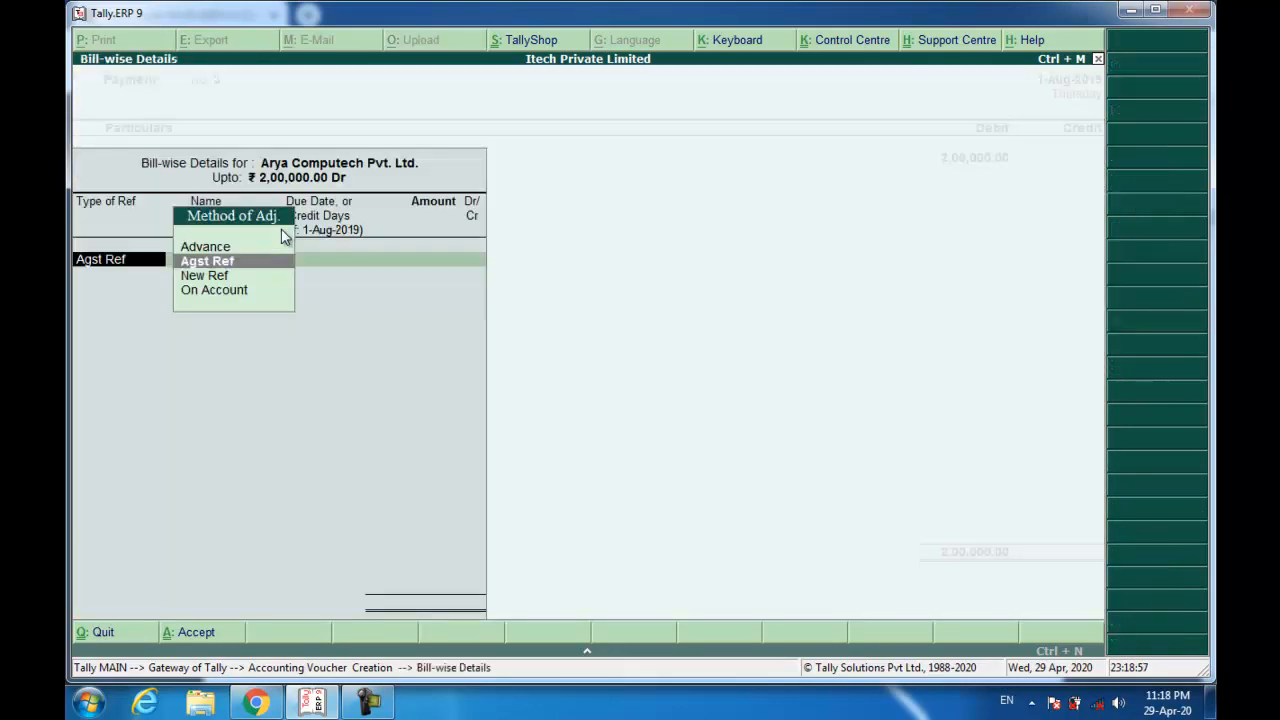
{"action": "key", "text": "Escape"}
{"action": "type", "text": "20"}
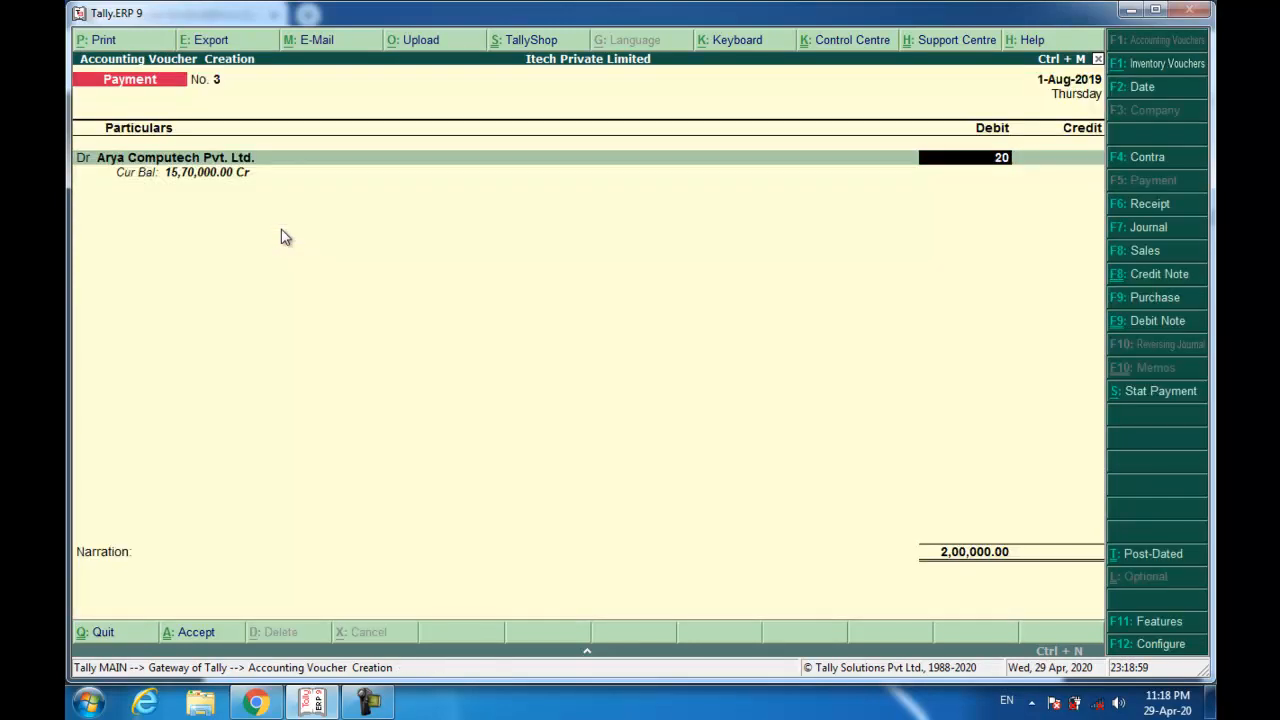
{"action": "type", "text": ",00,00"}
{"action": "key", "text": "Return"}
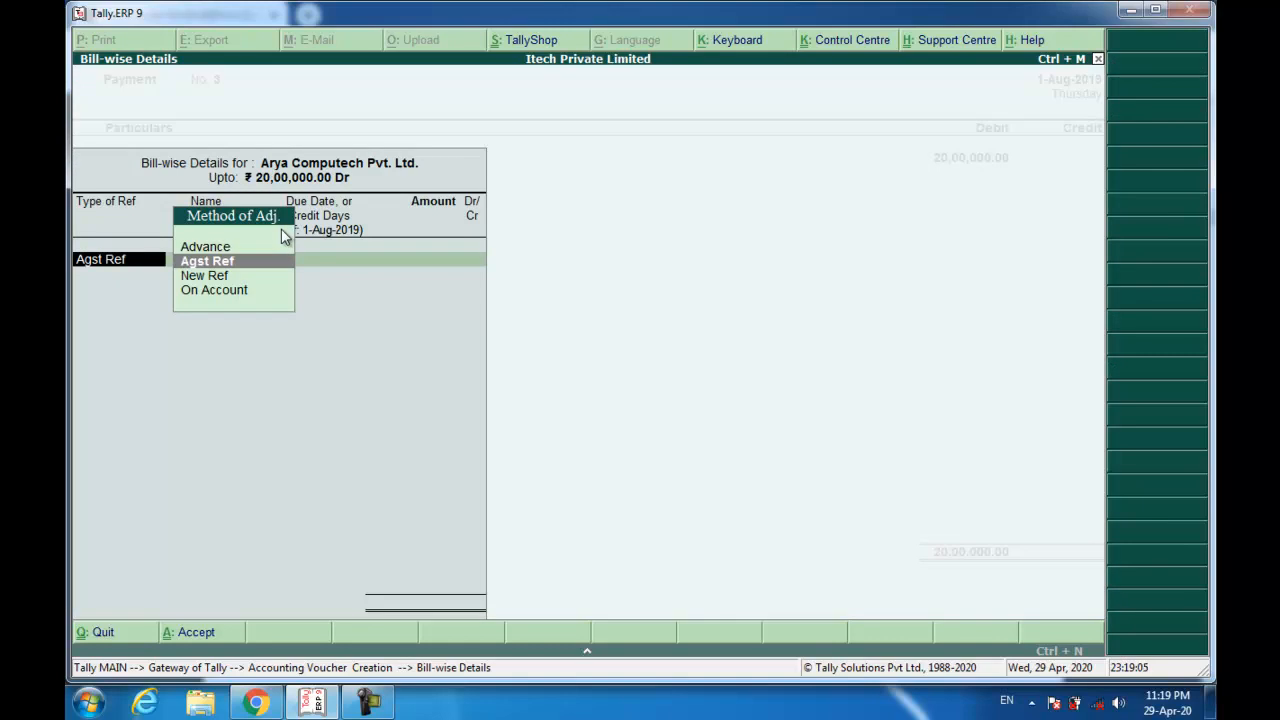
Settle against bill ARY/0567/19-20 and record the 2,30,000 balance as advance ADV/001.
{"action": "key", "text": "Return"}
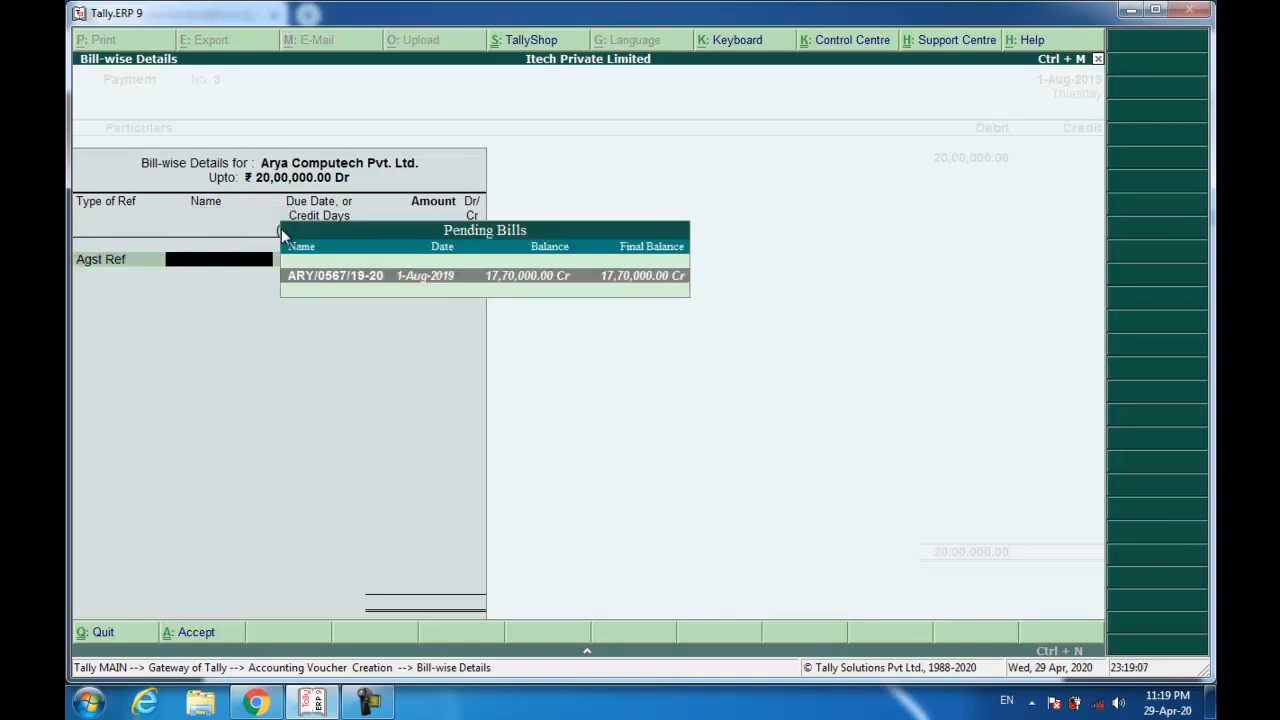
{"action": "key", "text": "Return"}
{"action": "key", "text": "Return"}
{"action": "key", "text": "Return"}
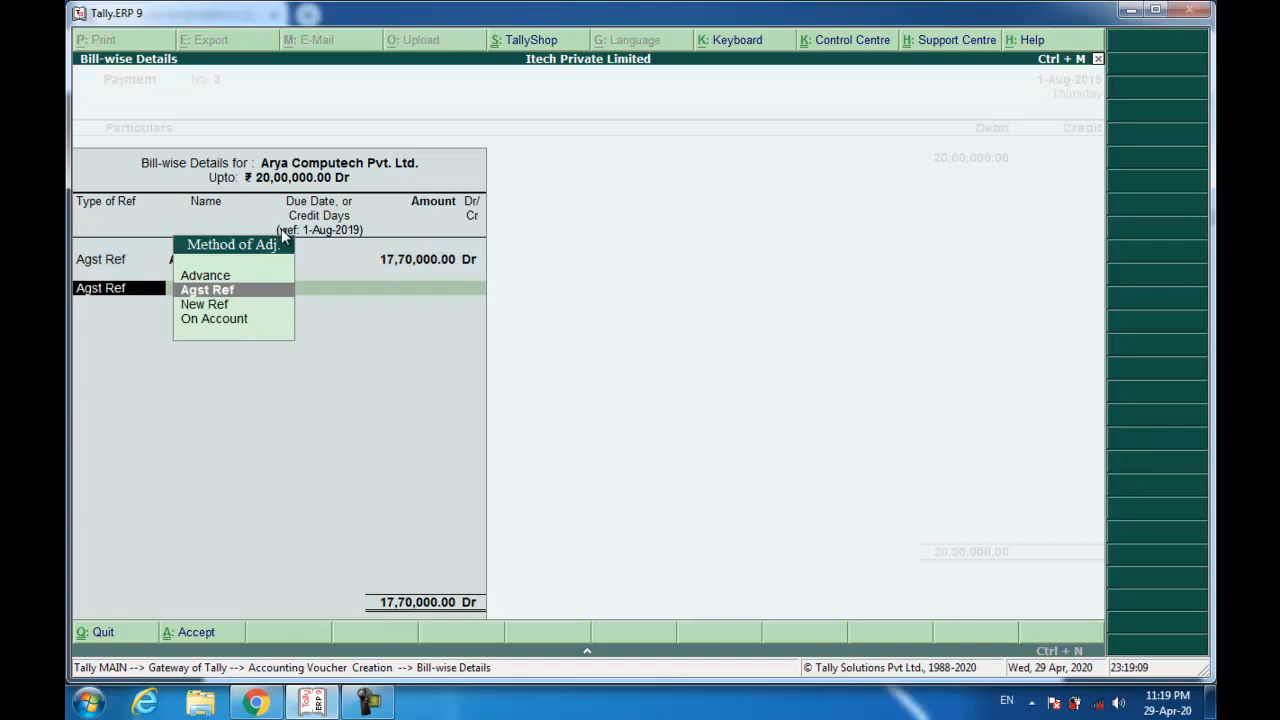
{"action": "key", "text": "Up"}
{"action": "key", "text": "Return"}
{"action": "type", "text": "ADV"}
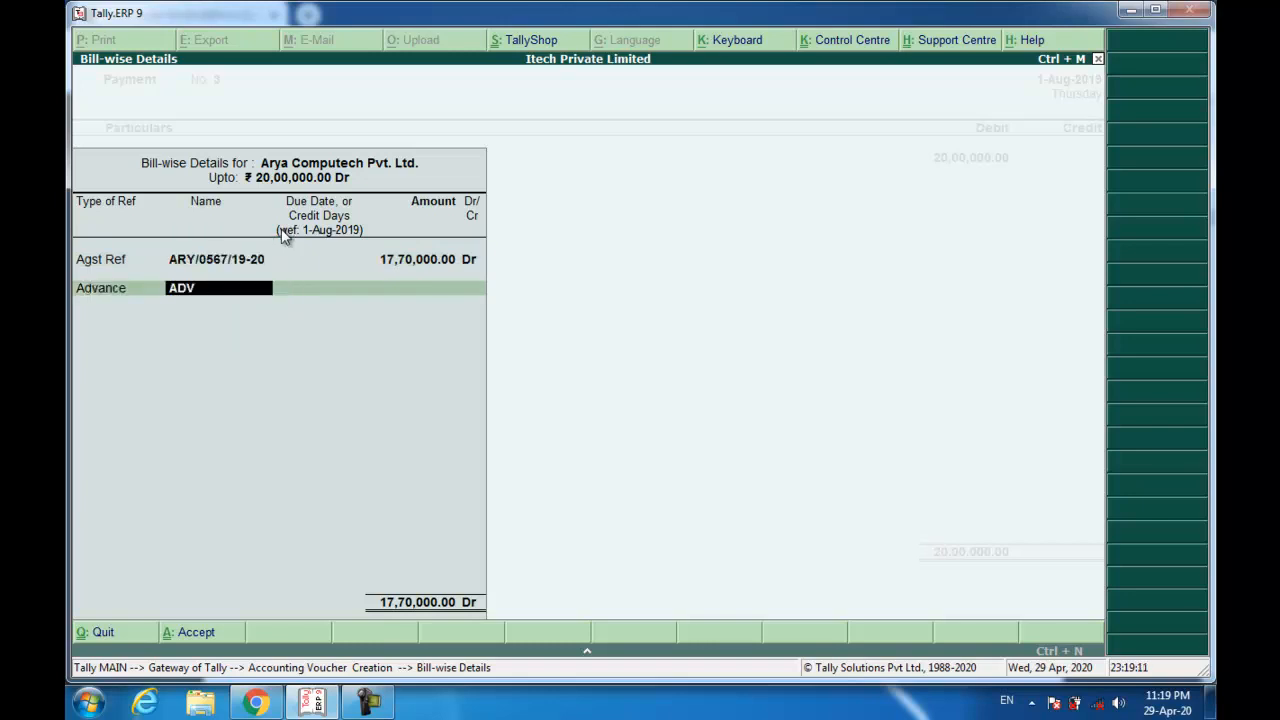
{"action": "type", "text": "/001"}
{"action": "key", "text": "Return"}
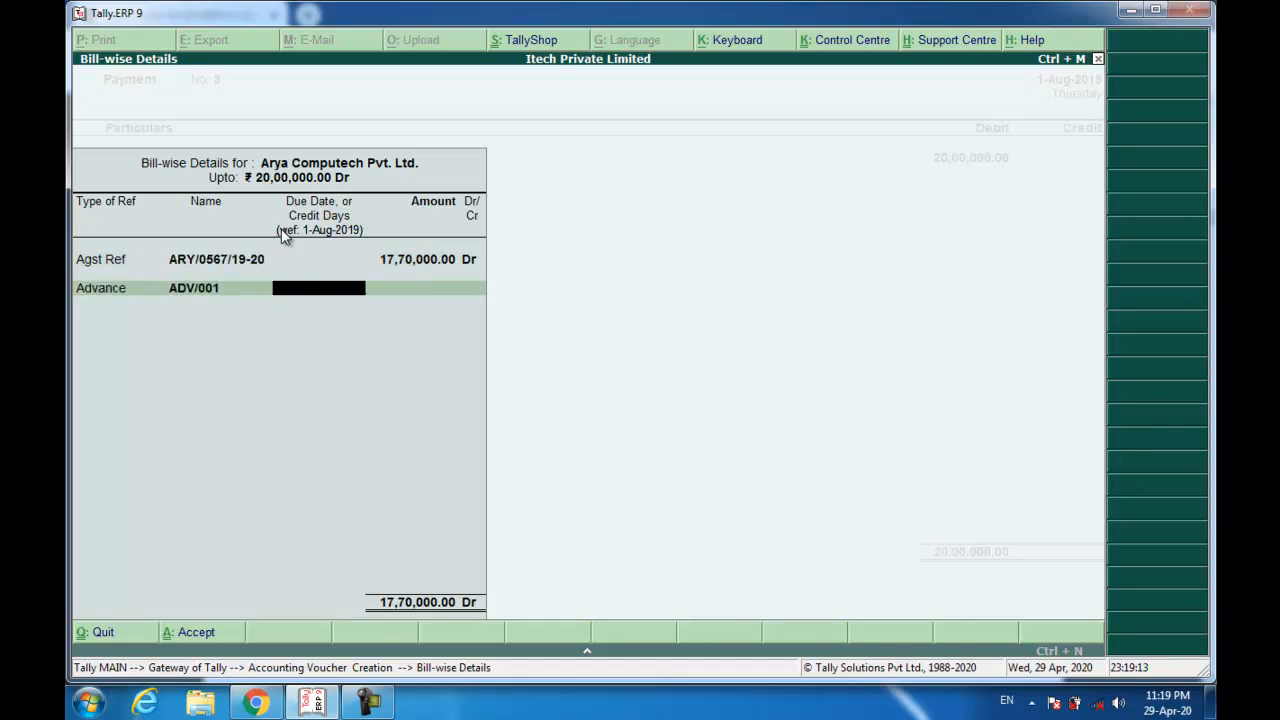
{"action": "key", "text": "Return"}
{"action": "key", "text": "Return"}
{"action": "key", "text": "Return"}
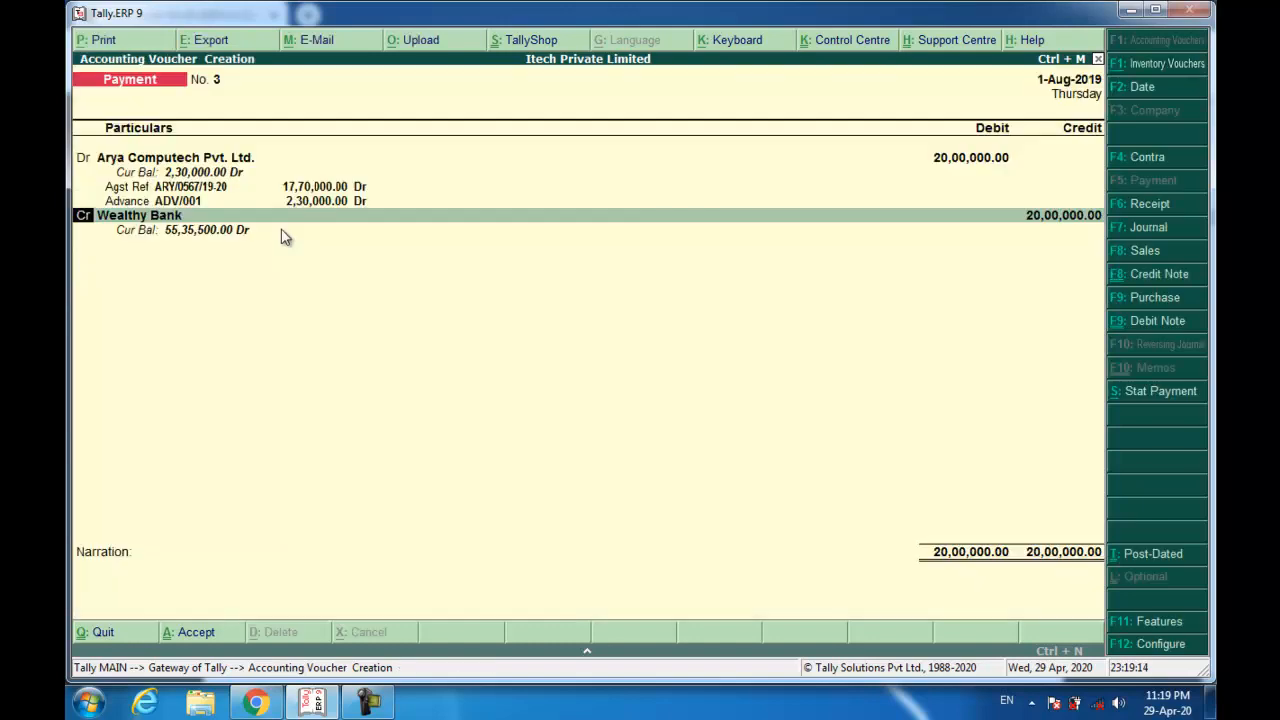
{"action": "key", "text": "Return"}
Credit Wealthy Bank with cheque 067103, narrate 'Being Payment made.' and save voucher No. 3.
{"action": "key", "text": "Return"}
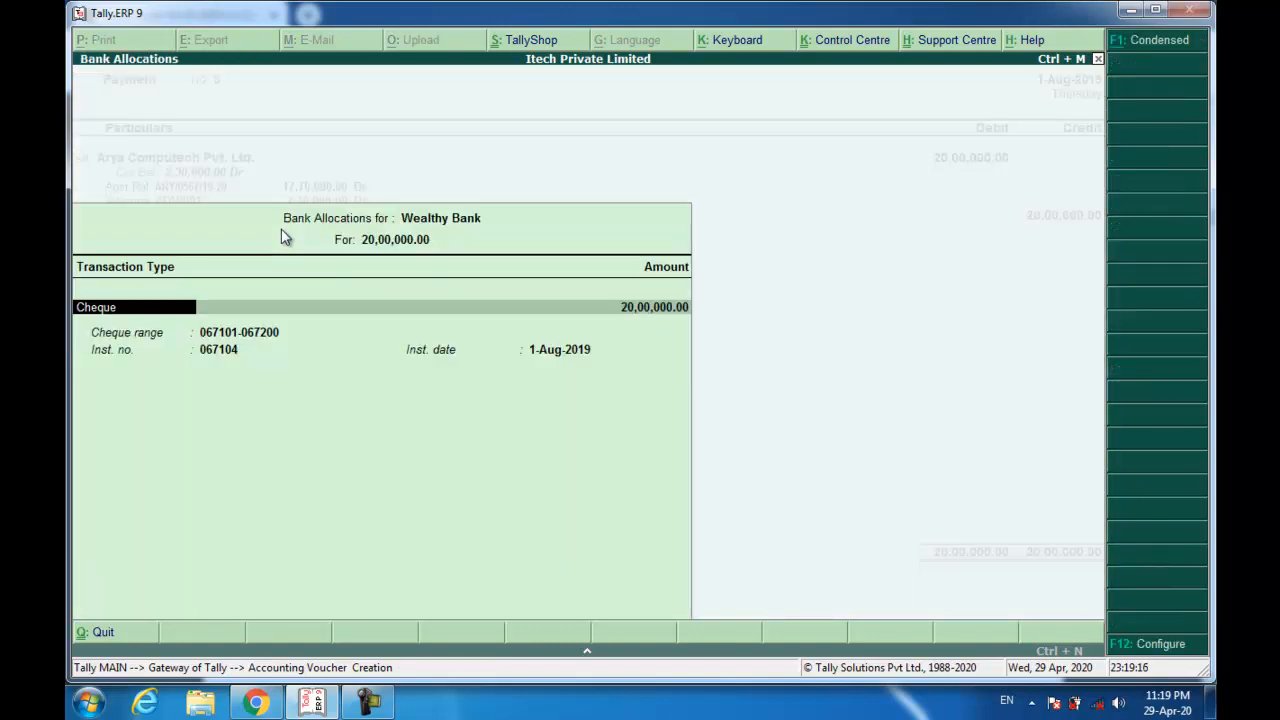
{"action": "key", "text": "Return"}
{"action": "key", "text": "Return"}
{"action": "key", "text": "BackSpace"}
{"action": "type", "text": "067103"}
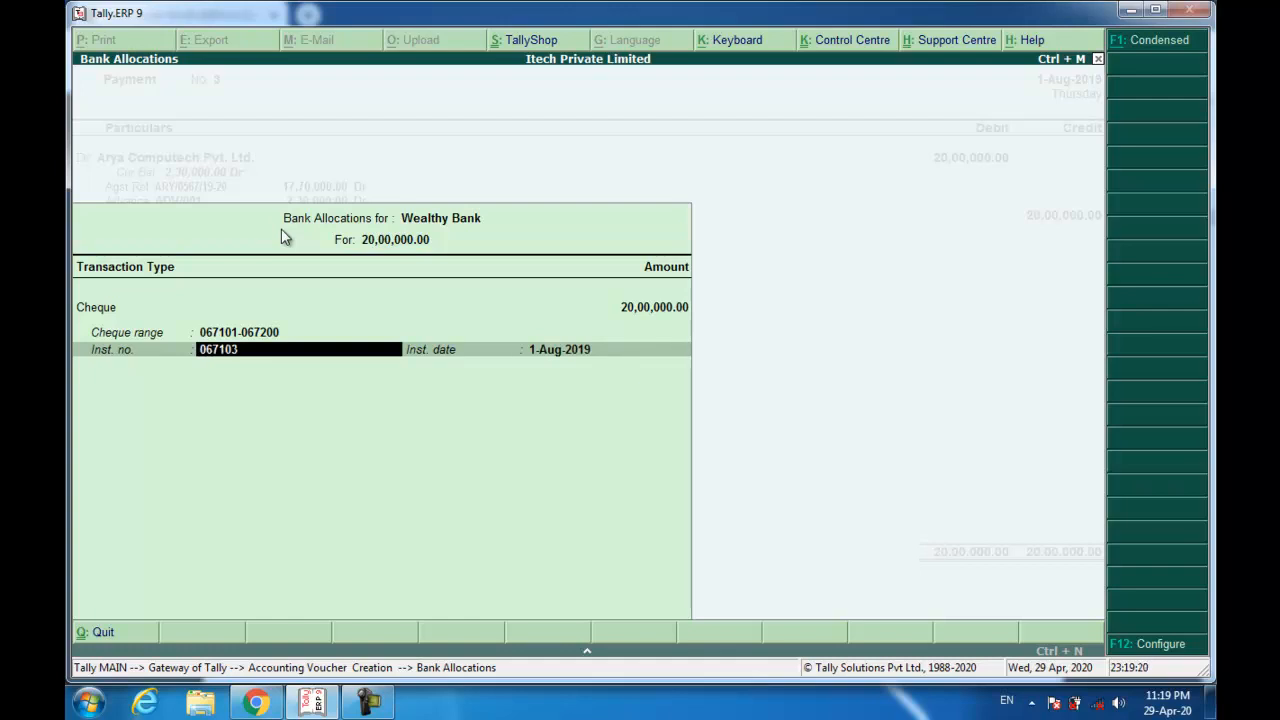
{"action": "key", "text": "Return"}
{"action": "key", "text": "Return"}
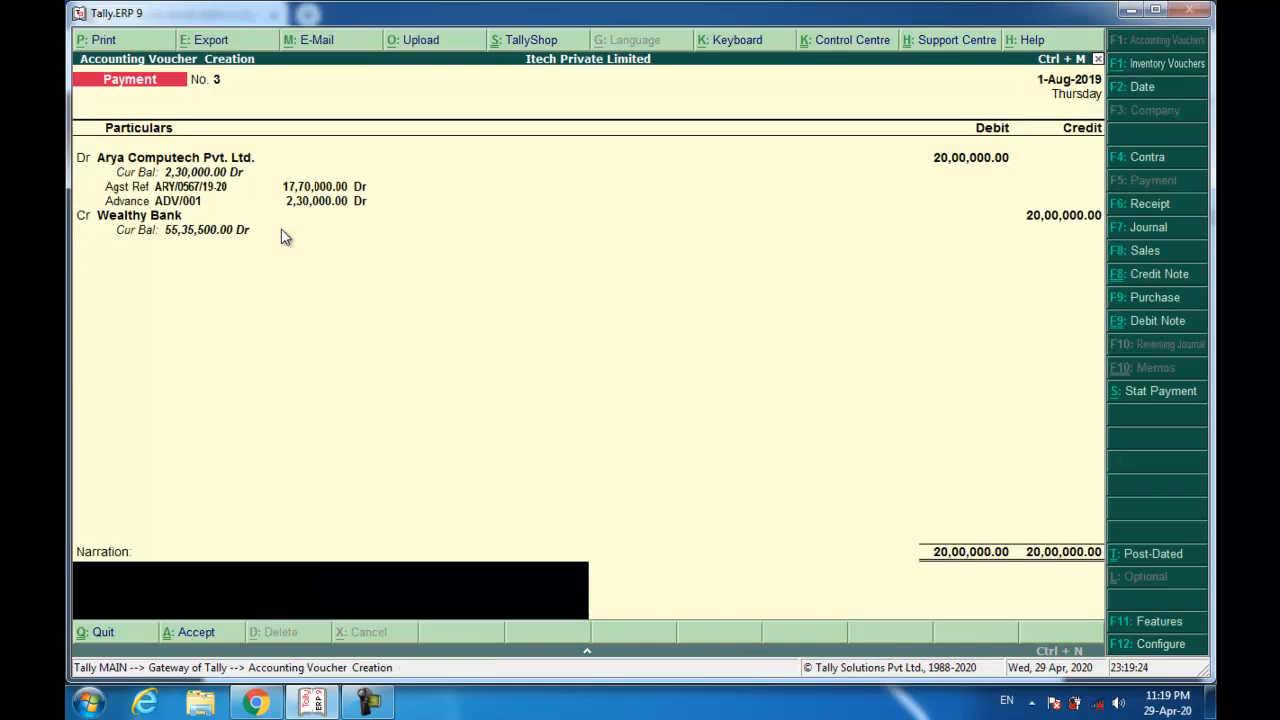
{"action": "type", "text": "Being Payment made."}
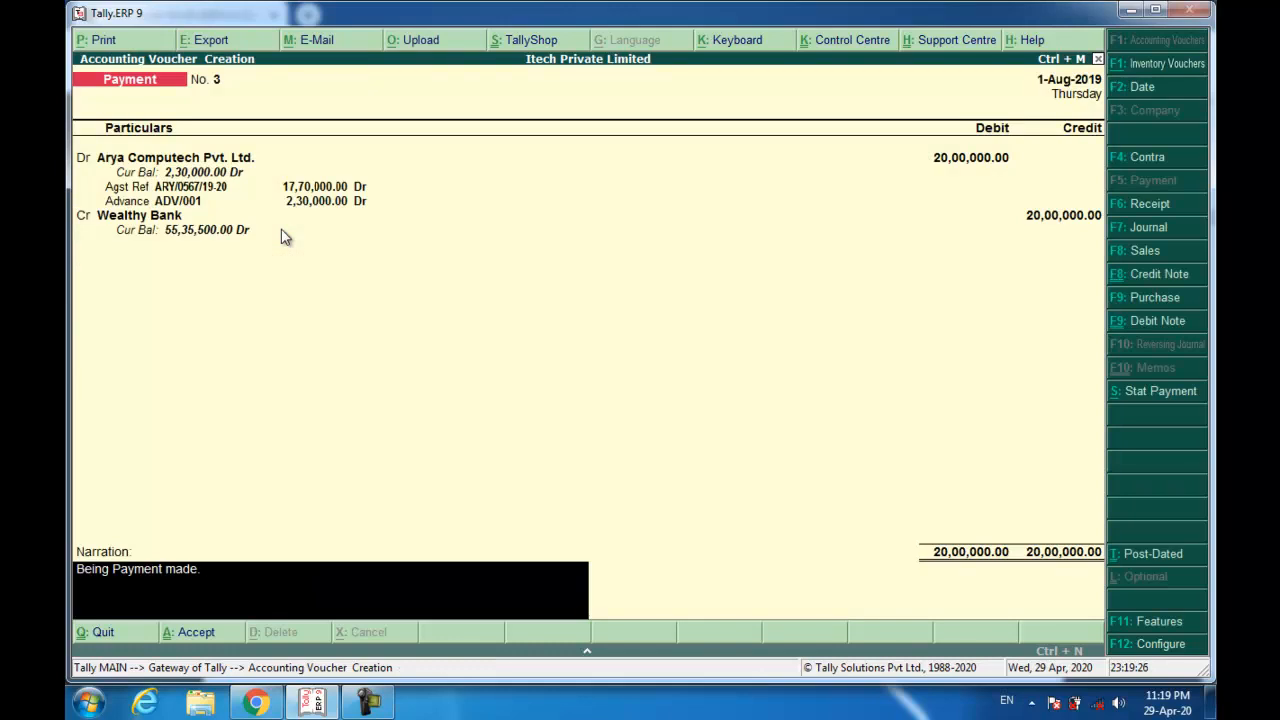
{"action": "key", "text": "Return"}
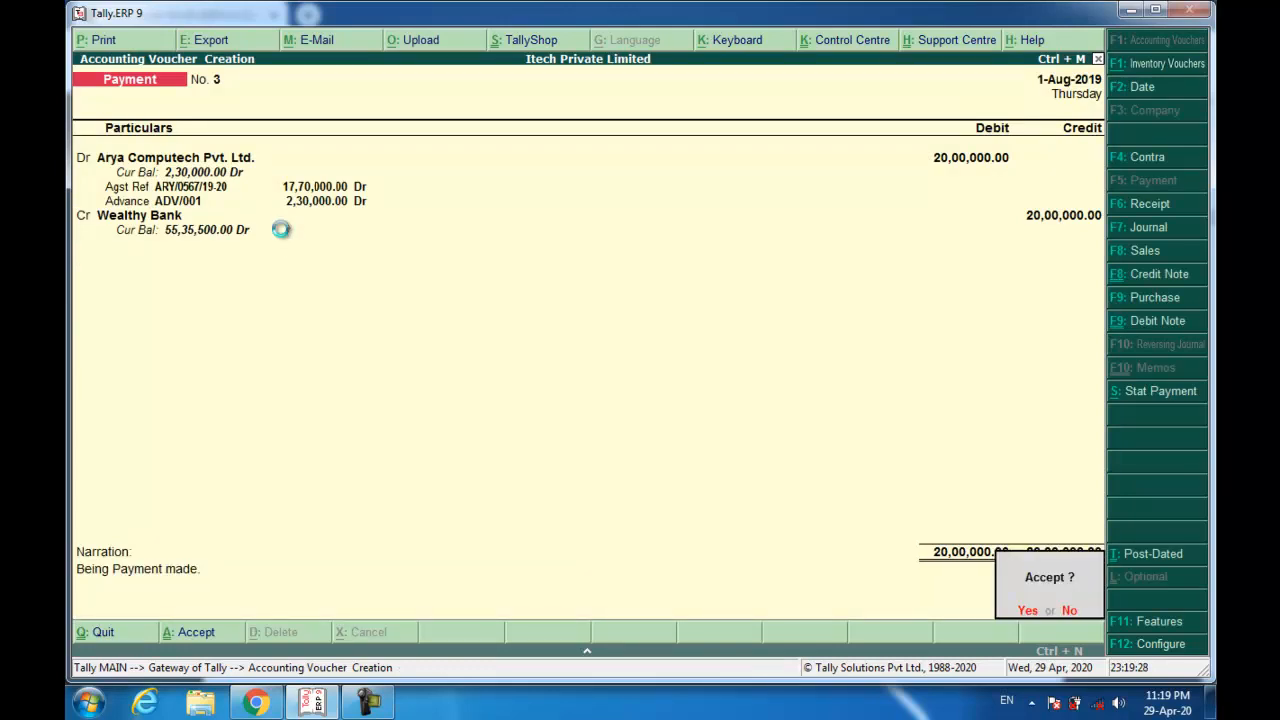
{"action": "key", "text": "Return"}
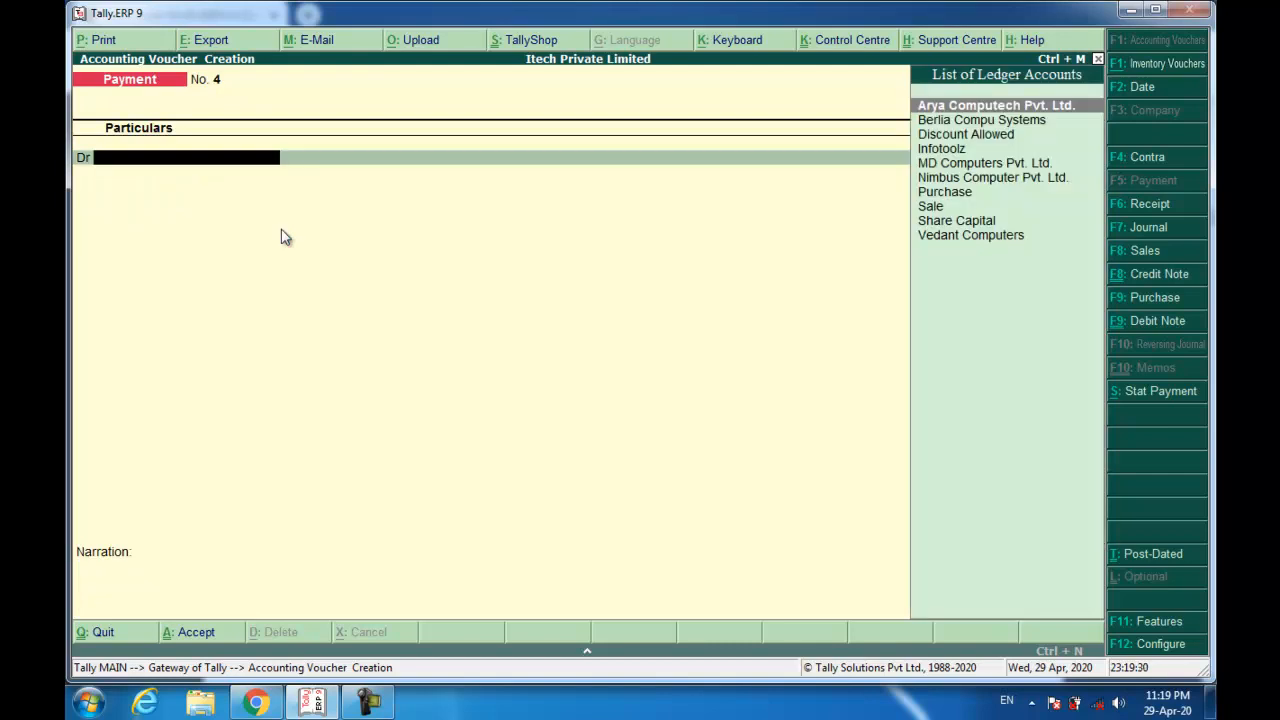
Switch to the scanned PDF and scroll to the Fusion BPO Services bill of supply 001/19-20.
{"action": "key", "text": "alt+Tab"}
{"action": "scroll", "coordinate": [412, 468], "scroll_direction": "down", "scroll_amount": 6}
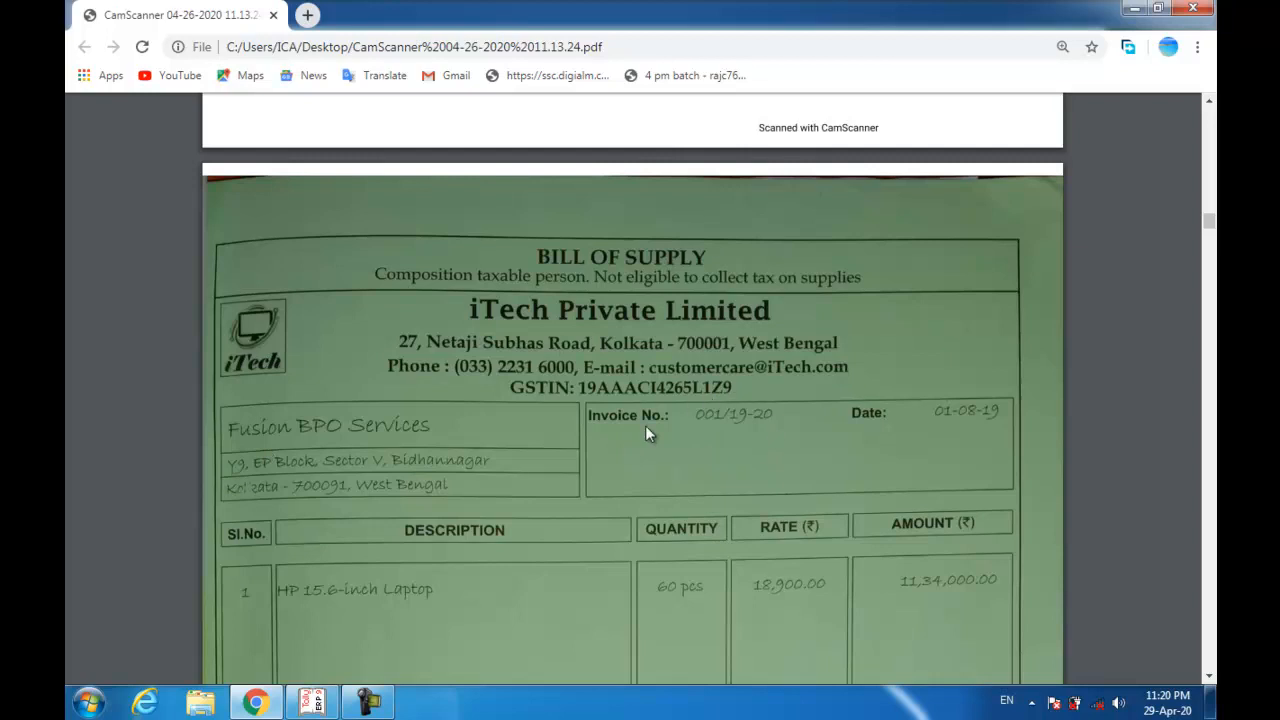
Return to Tally.ERP 9's blank Payment voucher No. 4 via the taskbar.
{"action": "left_click", "coordinate": [322, 700]}
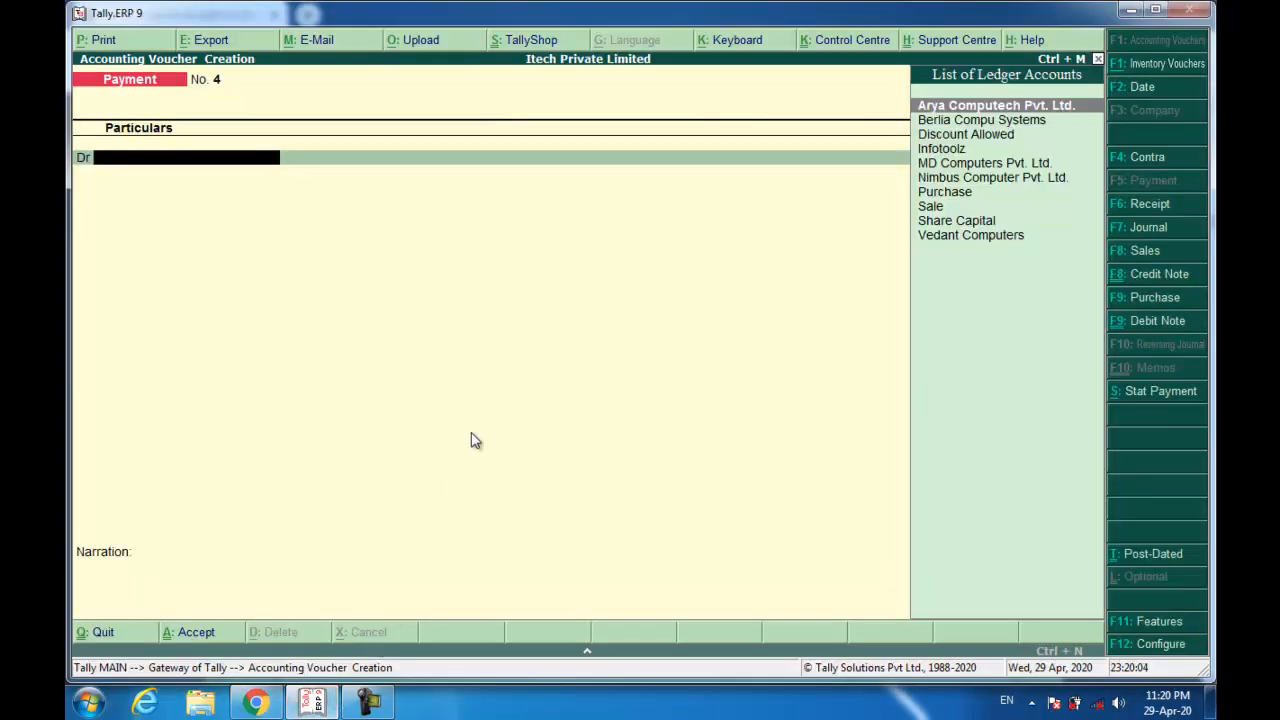
Open Sales voucher No. 5, enter reference 001/19-20, and start a new Fusion party ledger with Alt+C.
{"action": "key", "text": "F8"}
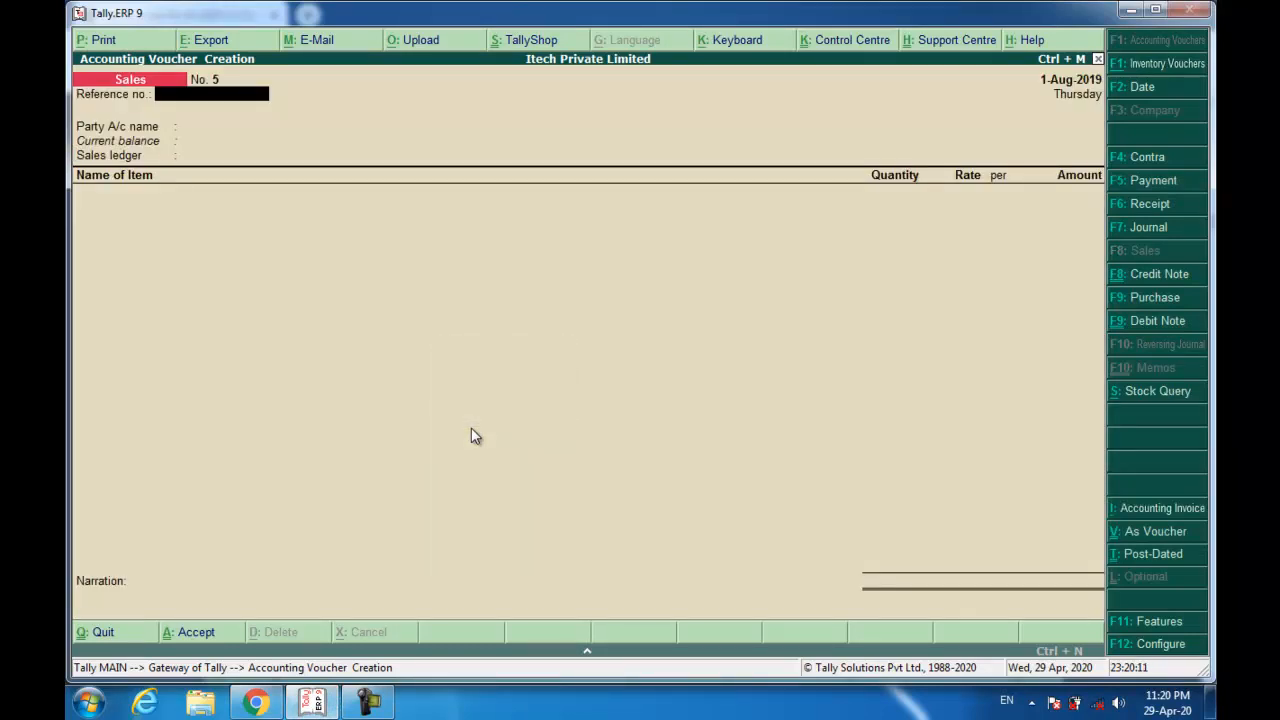
{"action": "type", "text": "001/19-20"}
{"action": "key", "text": "Return"}
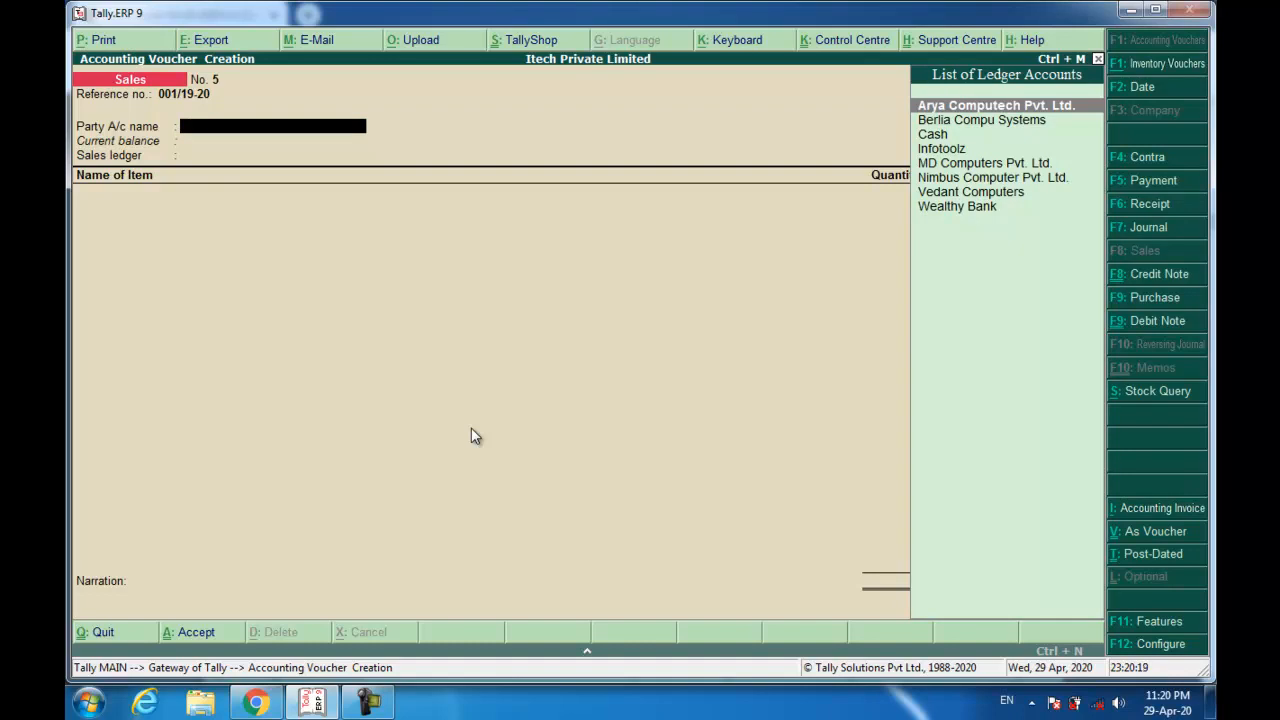
{"action": "key", "text": "alt+c"}
{"action": "type", "text": "Fusion"}
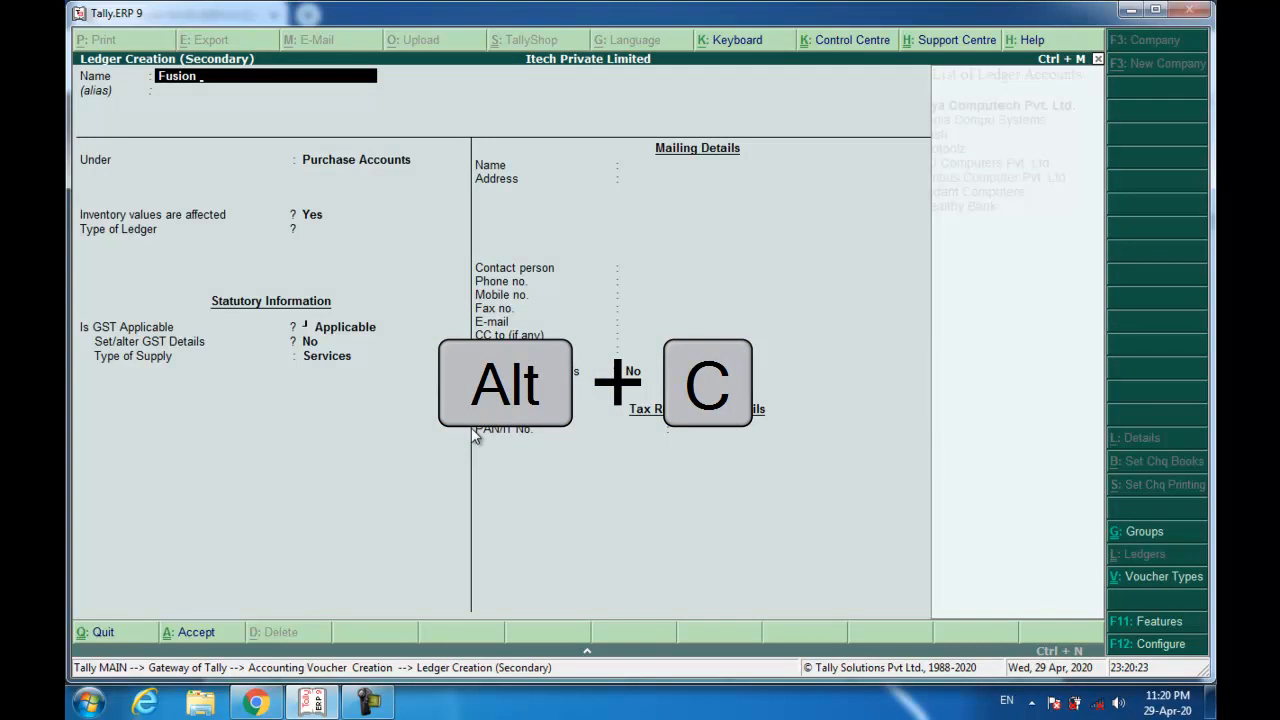
{"action": "type", "text": " BPO Srvi"}
Name the ledger Fusion BPO Serivces under Sundry Debtors with bill-by-bill balances on.
{"action": "key", "text": "BackSpace"}
{"action": "key", "text": "BackSpace"}
{"action": "type", "text": "erivcd"}
{"action": "key", "text": "BackSpace"}
{"action": "type", "text": "es"}
{"action": "key", "text": "Return"}
{"action": "type", "text": "sun"}
{"action": "key", "text": "Down"}
{"action": "key", "text": "Return"}
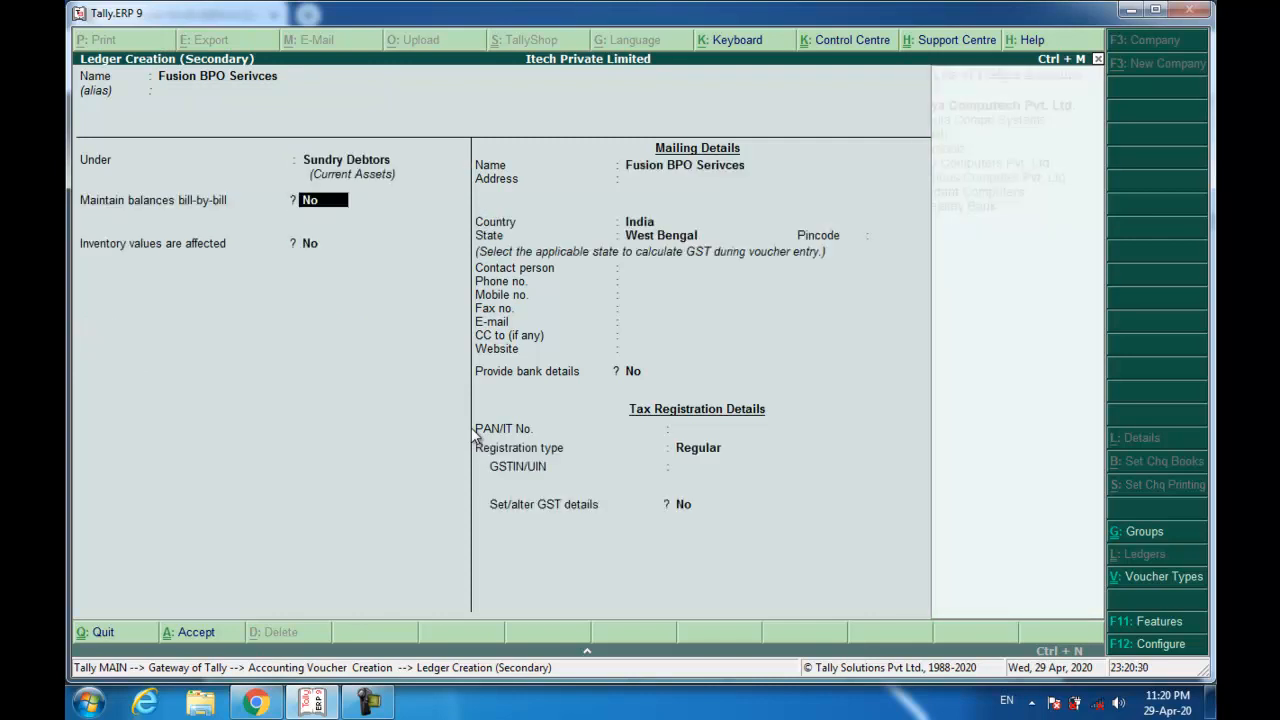
{"action": "key", "text": "y"}
{"action": "key", "text": "Return"}
{"action": "key", "text": "Return"}
{"action": "key", "text": "Return"}
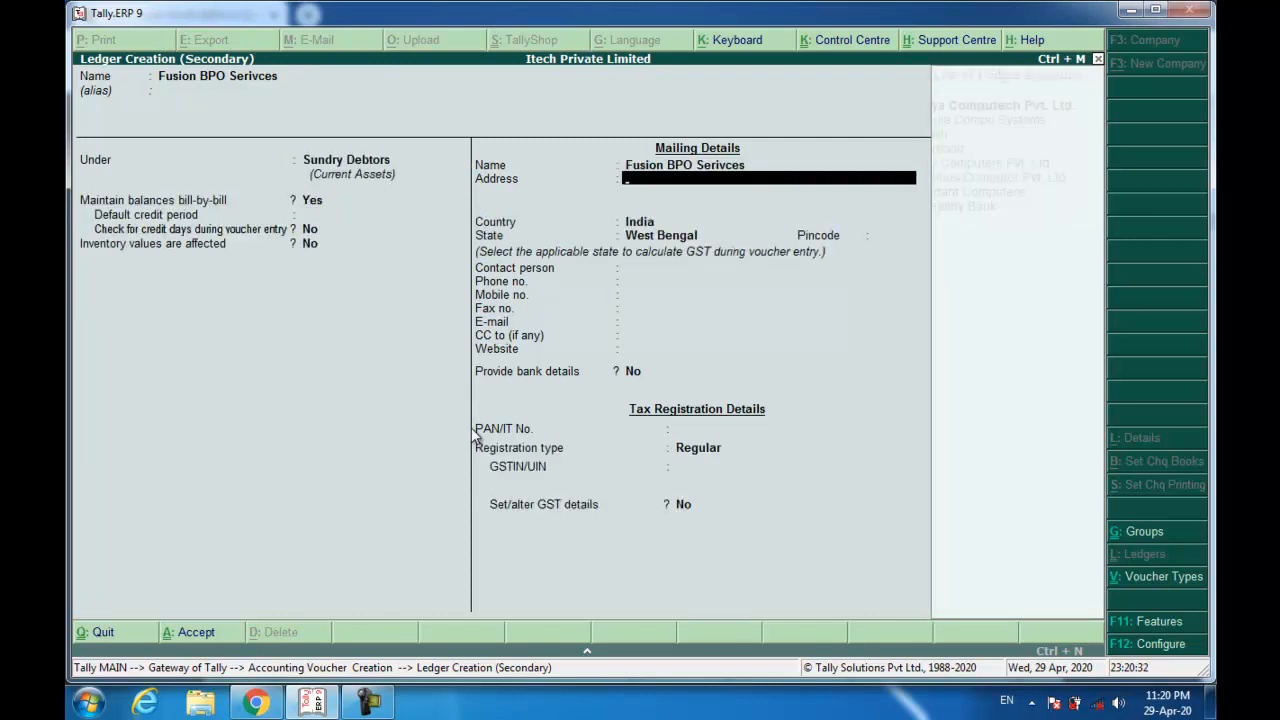
{"action": "type", "text": "Y9, EP Block Secto"}
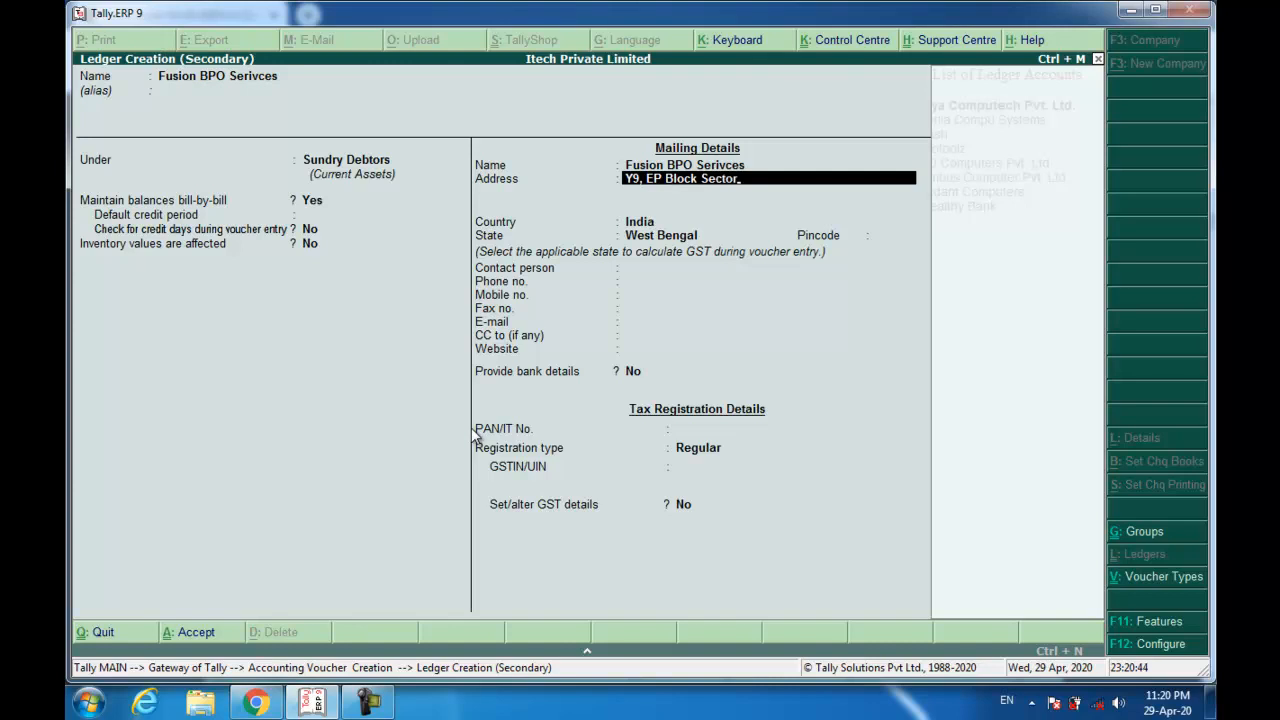
{"action": "type", "text": "rv,"}
{"action": "key", "text": "BackSpace"}
{"action": "key", "text": "BackSpace"}
{"action": "type", "text": "V,  Bidhannagar"}
{"action": "key", "text": "Return"}
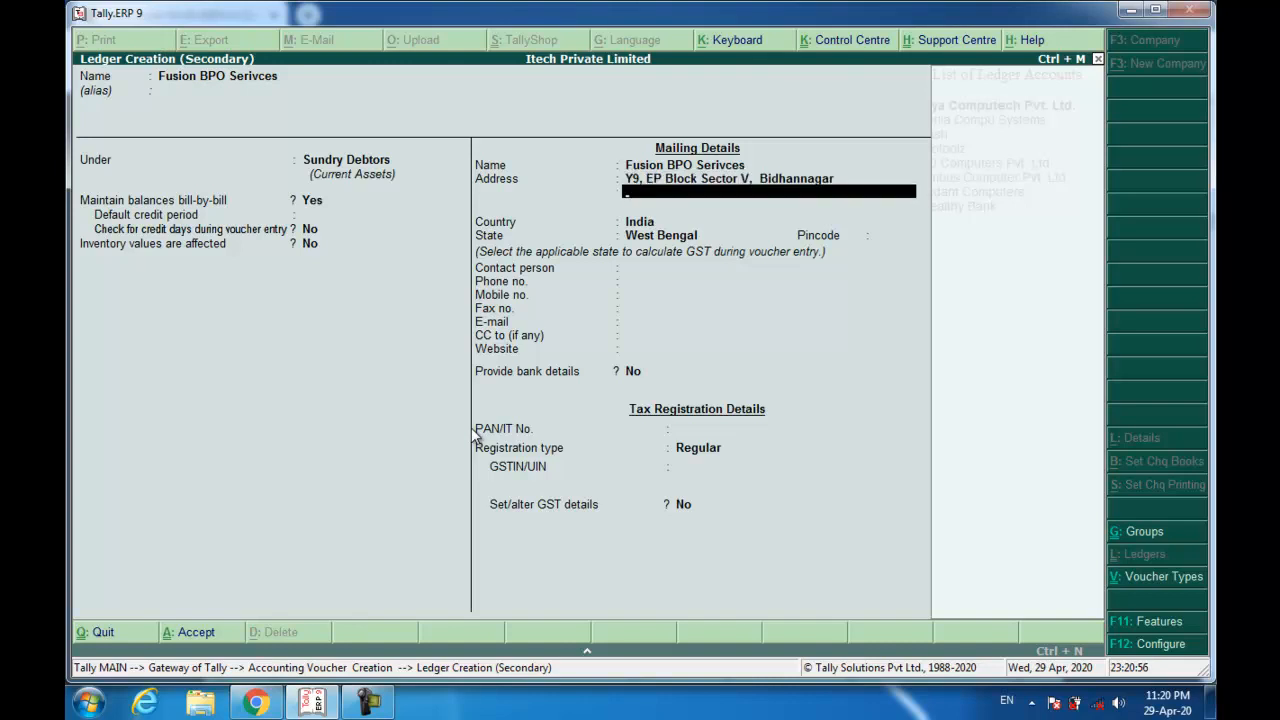
{"action": "type", "text": "Kolkata - 700091"}
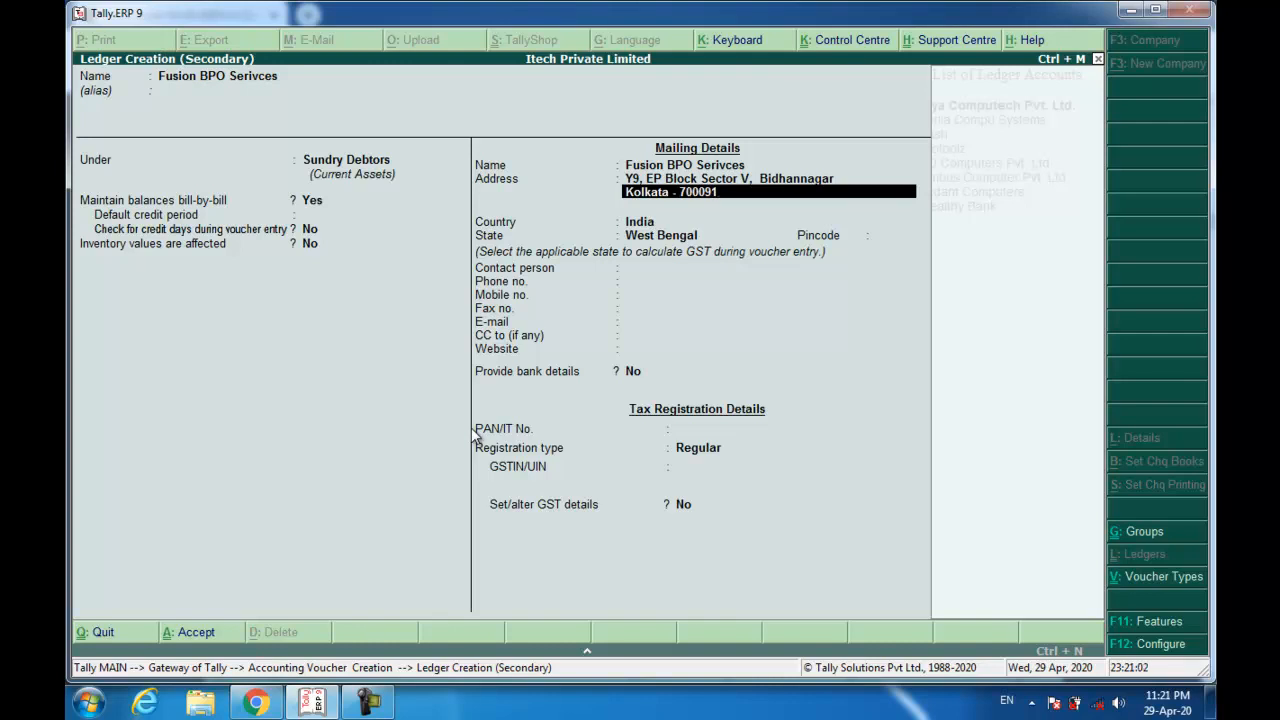
{"action": "type", "text": ", West Bengal"}
{"action": "key", "text": "Return"}
{"action": "key", "text": "Return"}
{"action": "key", "text": "Return"}
{"action": "key", "text": "Return"}
{"action": "type", "text": "700091"}
{"action": "key", "text": "Return"}
{"action": "key", "text": "Return"}
{"action": "key", "text": "Return"}
{"action": "key", "text": "Return"}
{"action": "key", "text": "Return"}
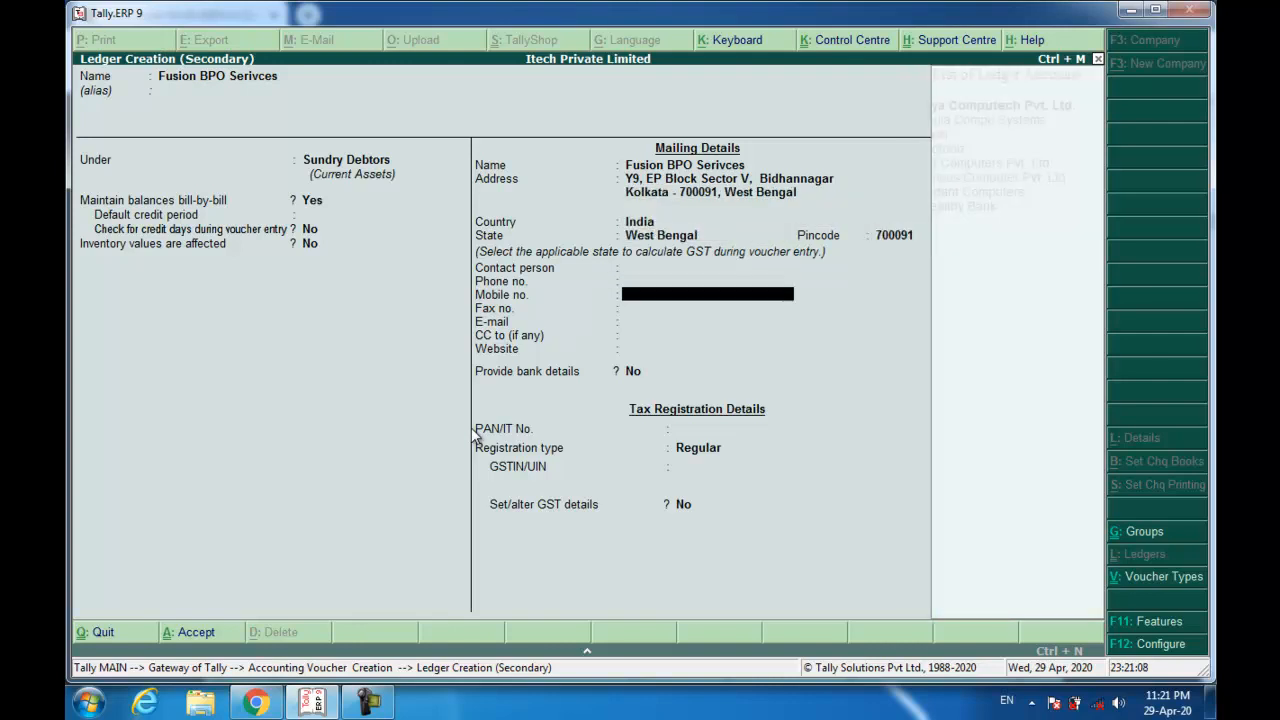
{"action": "key", "text": "Return"}
{"action": "key", "text": "Return"}
{"action": "key", "text": "Return"}
{"action": "key", "text": "Return"}
{"action": "key", "text": "Return"}
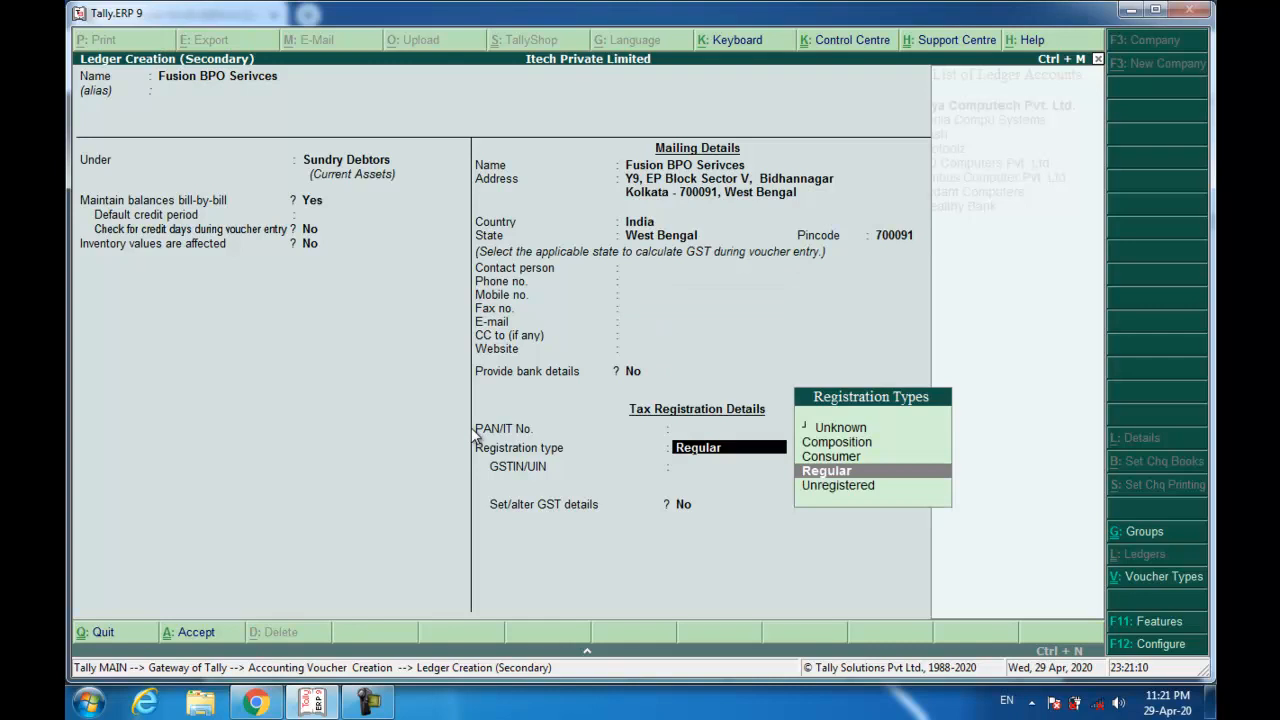
Set the Fusion BPO Serivces registration type to Unregistered and save the ledger.
{"action": "key", "text": "Down"}
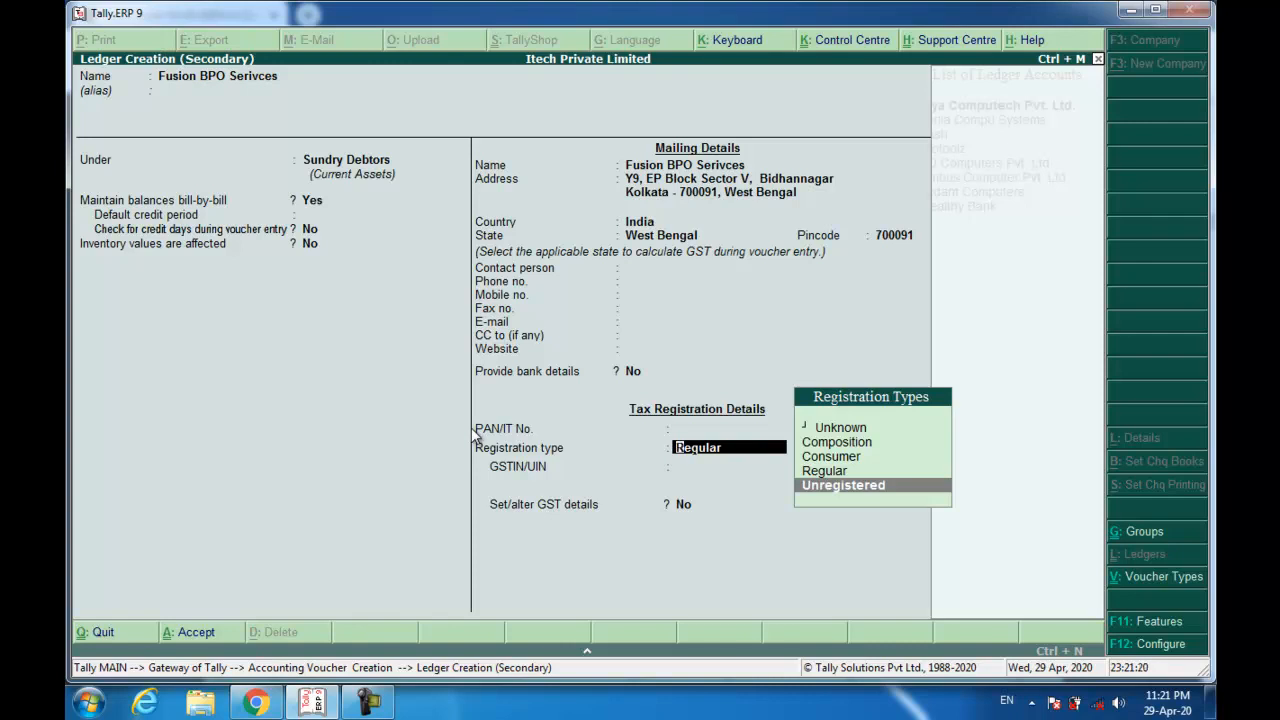
{"action": "key", "text": "Up"}
{"action": "key", "text": "Up"}
{"action": "key", "text": "Down"}
{"action": "key", "text": "Down"}
{"action": "key", "text": "Up"}
{"action": "key", "text": "Up"}
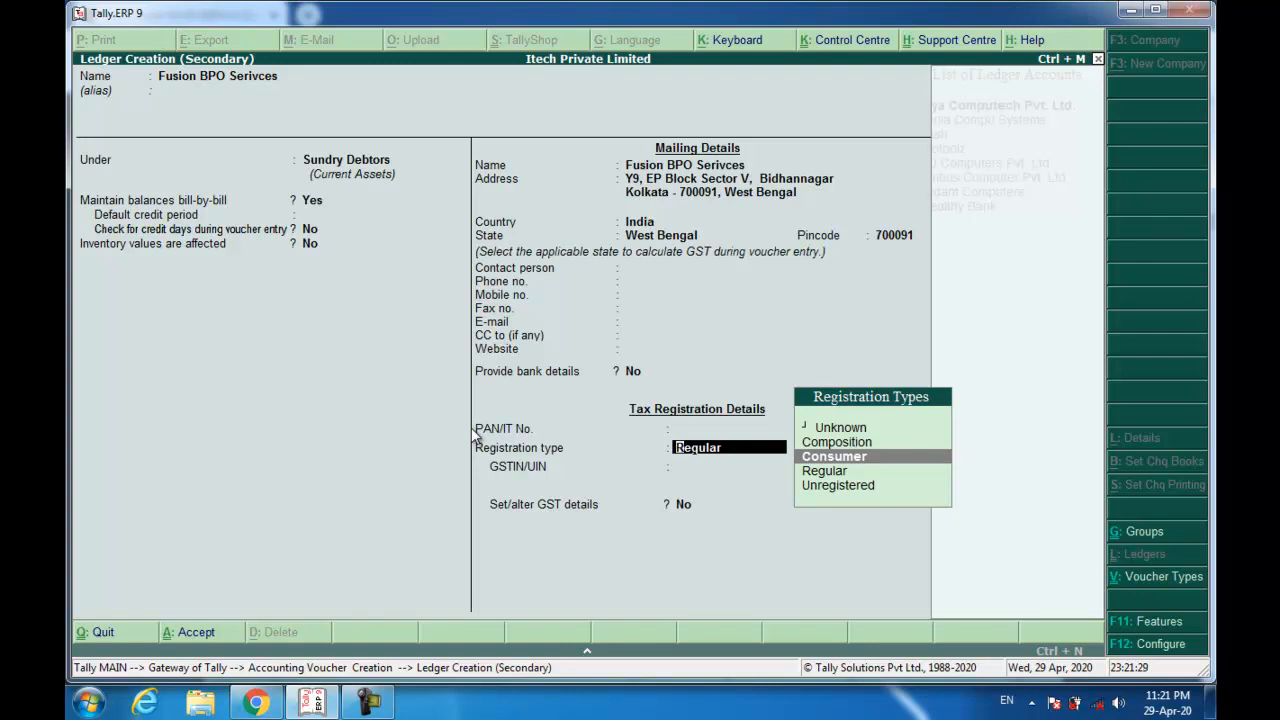
{"action": "key", "text": "Down"}
{"action": "key", "text": "Down"}
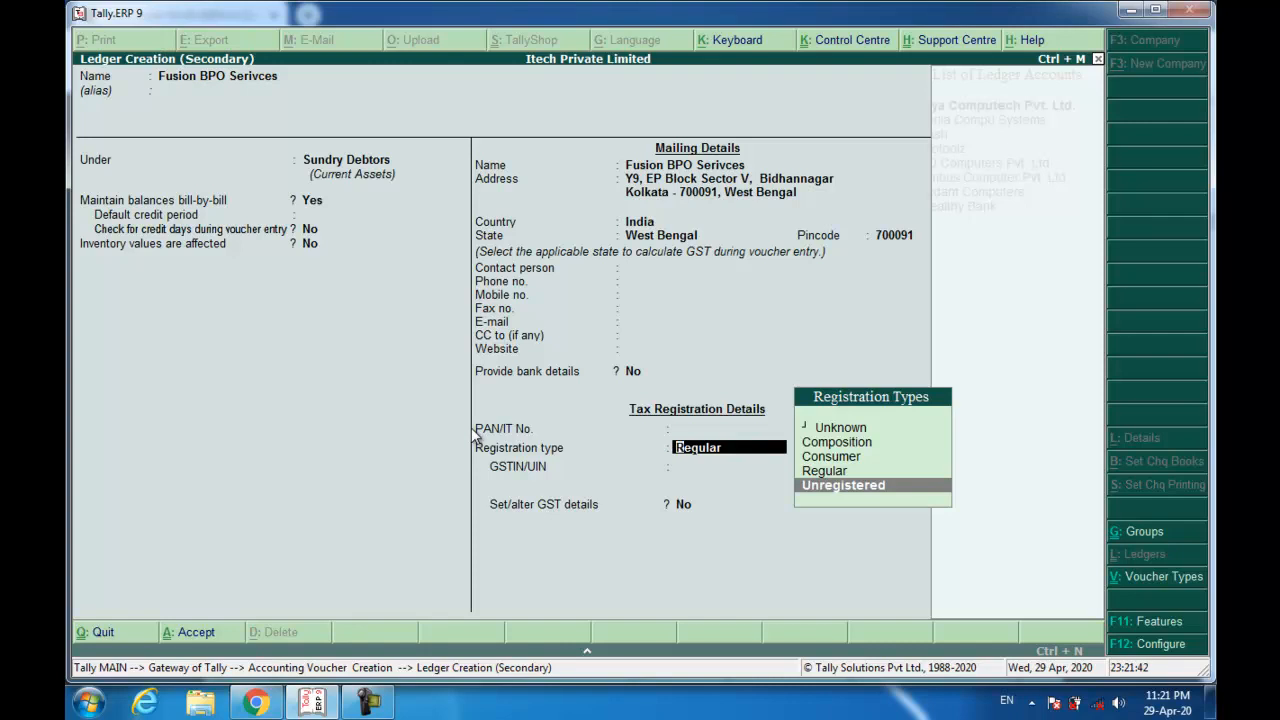
{"action": "key", "text": "Return"}
{"action": "key", "text": "Return"}
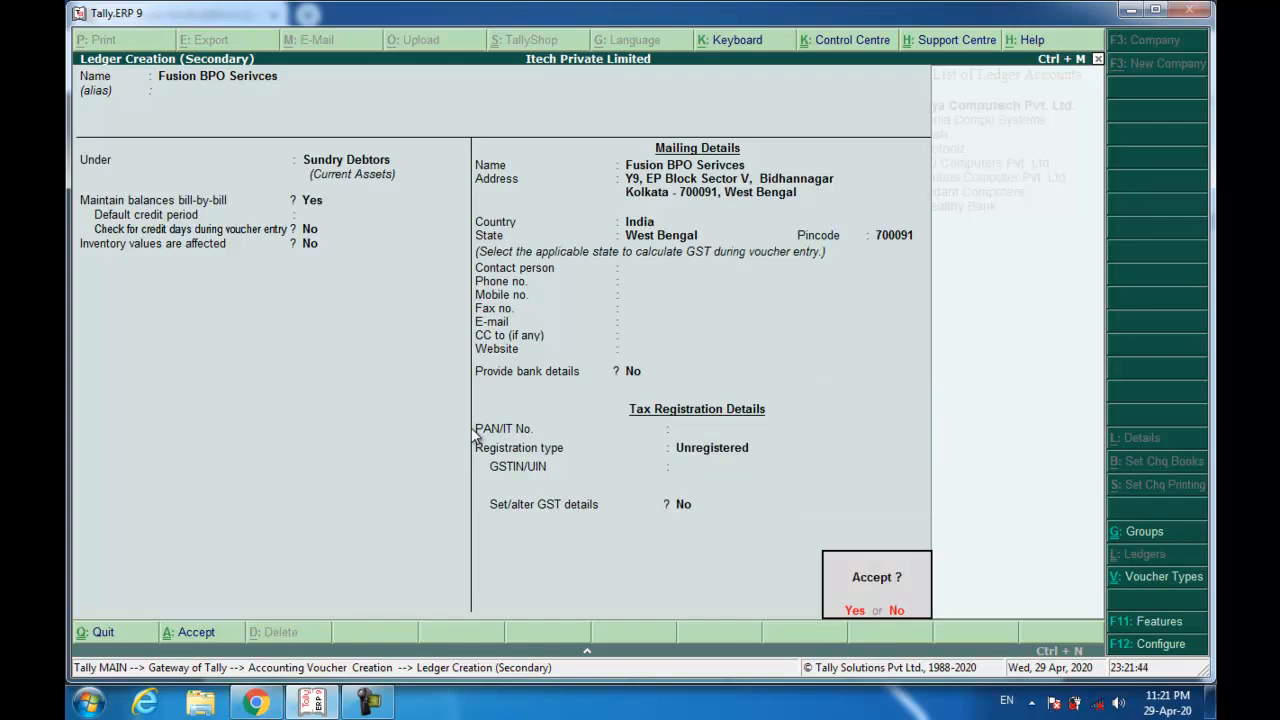
{"action": "key", "text": "Return"}
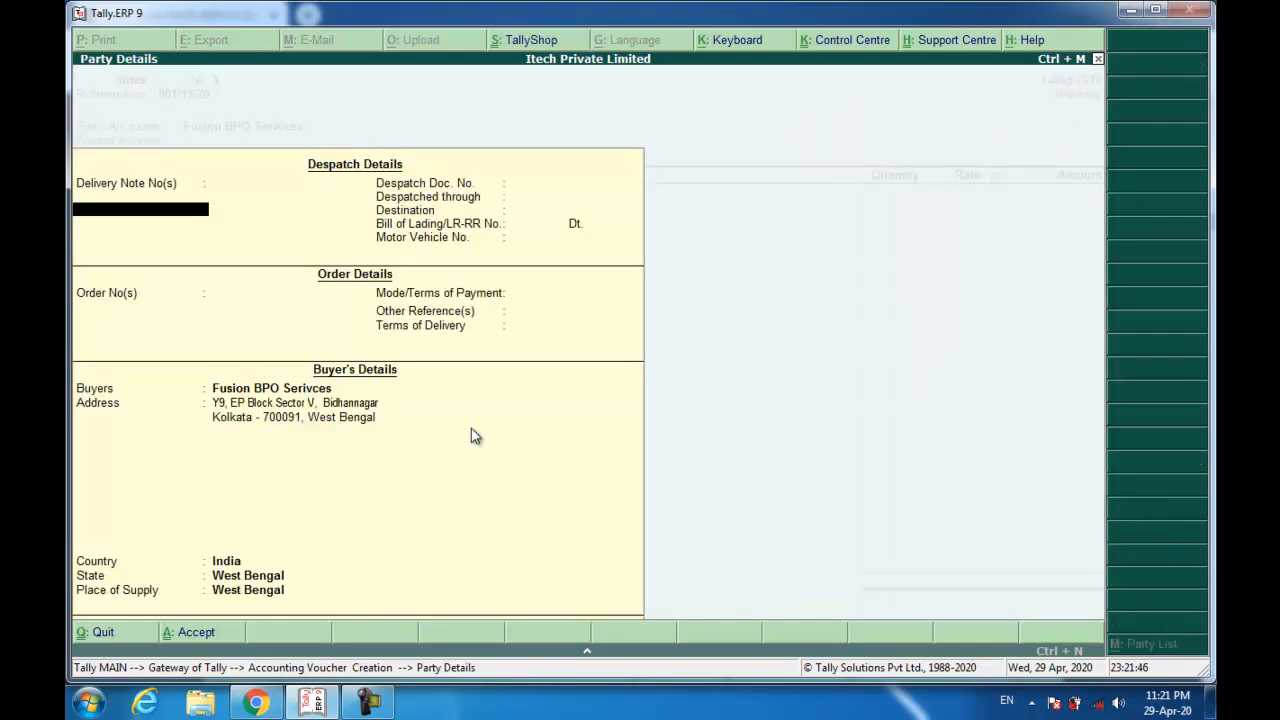
{"action": "key", "text": "Return"}
{"action": "key", "text": "Return"}
{"action": "key", "text": "Return"}
{"action": "key", "text": "Return"}
{"action": "key", "text": "Return"}
{"action": "key", "text": "Return"}
{"action": "key", "text": "Return"}
{"action": "key", "text": "Return"}
{"action": "key", "text": "Return"}
{"action": "key", "text": "Return"}
{"action": "key", "text": "Return"}
{"action": "key", "text": "Return"}
{"action": "key", "text": "Return"}
{"action": "key", "text": "Return"}
{"action": "key", "text": "Return"}
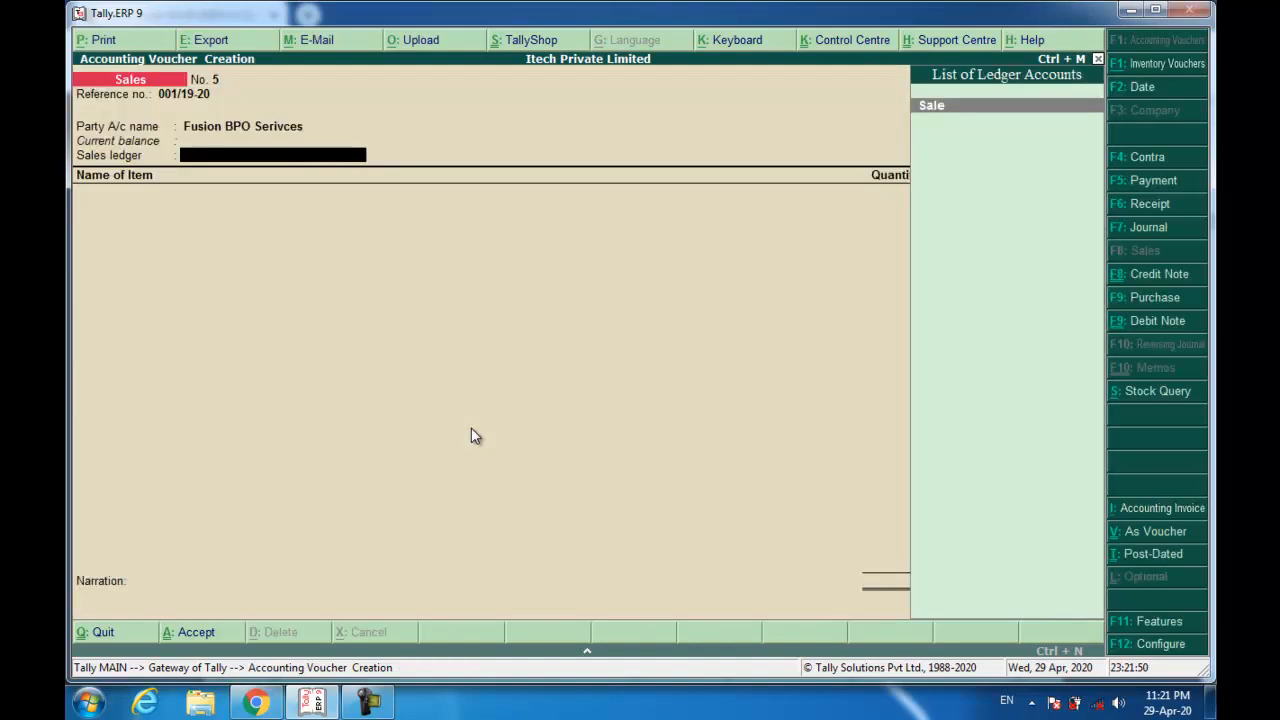
Select Sale as the sales ledger, review its alteration settings, and re-save it.
{"action": "key", "text": "Return"}
{"action": "key", "text": "BackSpace"}
{"action": "key", "text": "ctrl+Return"}
{"action": "key", "text": "Return"}
{"action": "key", "text": "Return"}
{"action": "key", "text": "Return"}
{"action": "key", "text": "Return"}
{"action": "key", "text": "Return"}
{"action": "key", "text": "Return"}
{"action": "key", "text": "Return"}
{"action": "key", "text": "Return"}
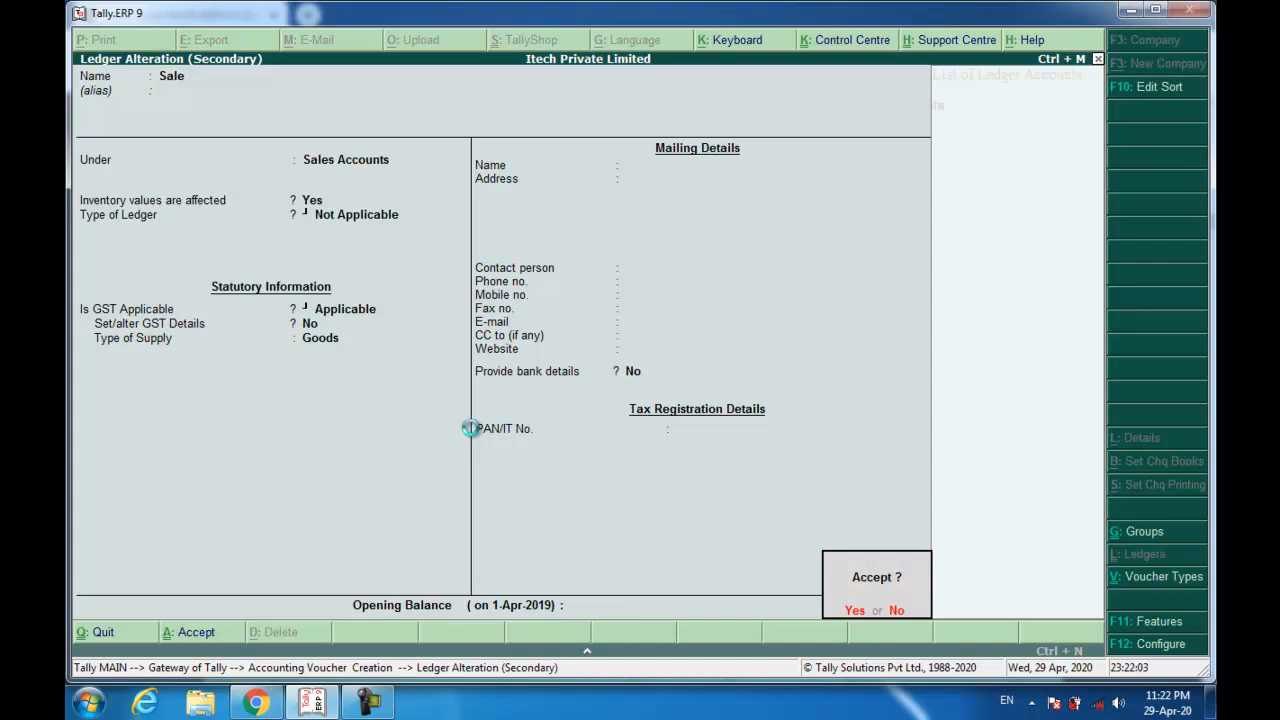
{"action": "key", "text": "Return"}
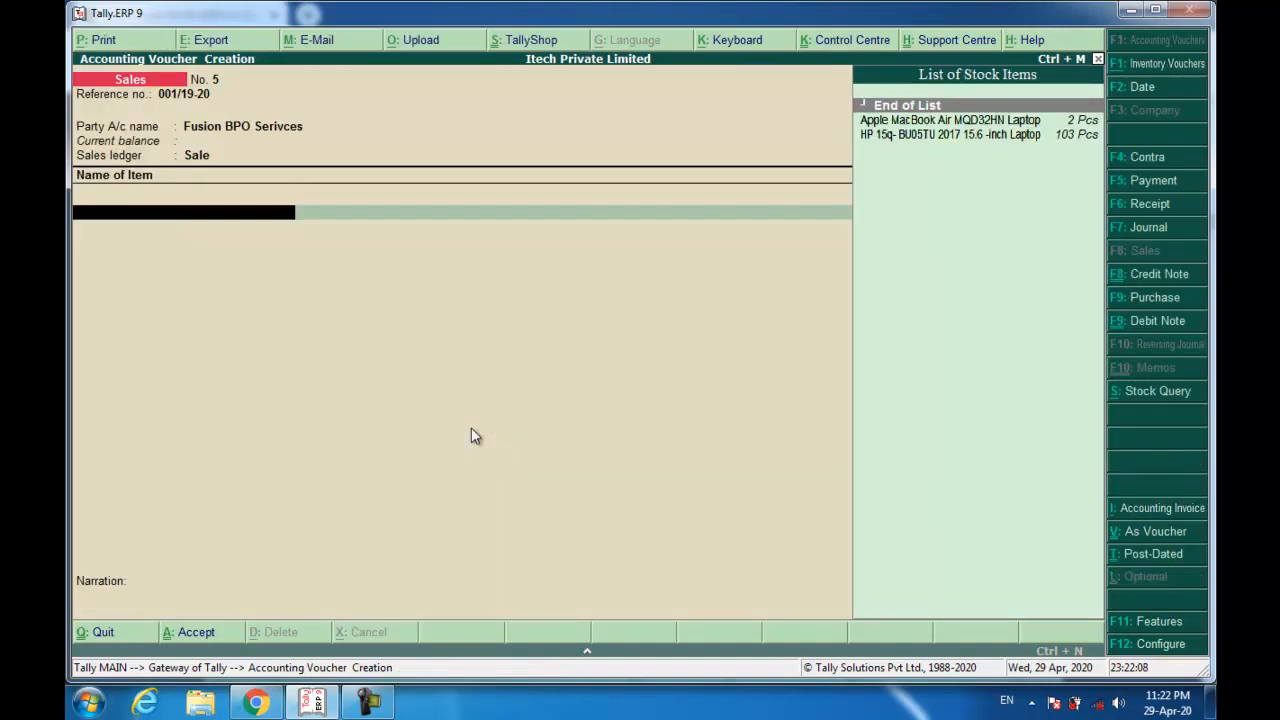
Add the HP 15q laptop item: 60 Pcs at 18,900, totalling 11,34,000.
{"action": "type", "text": "hp"}
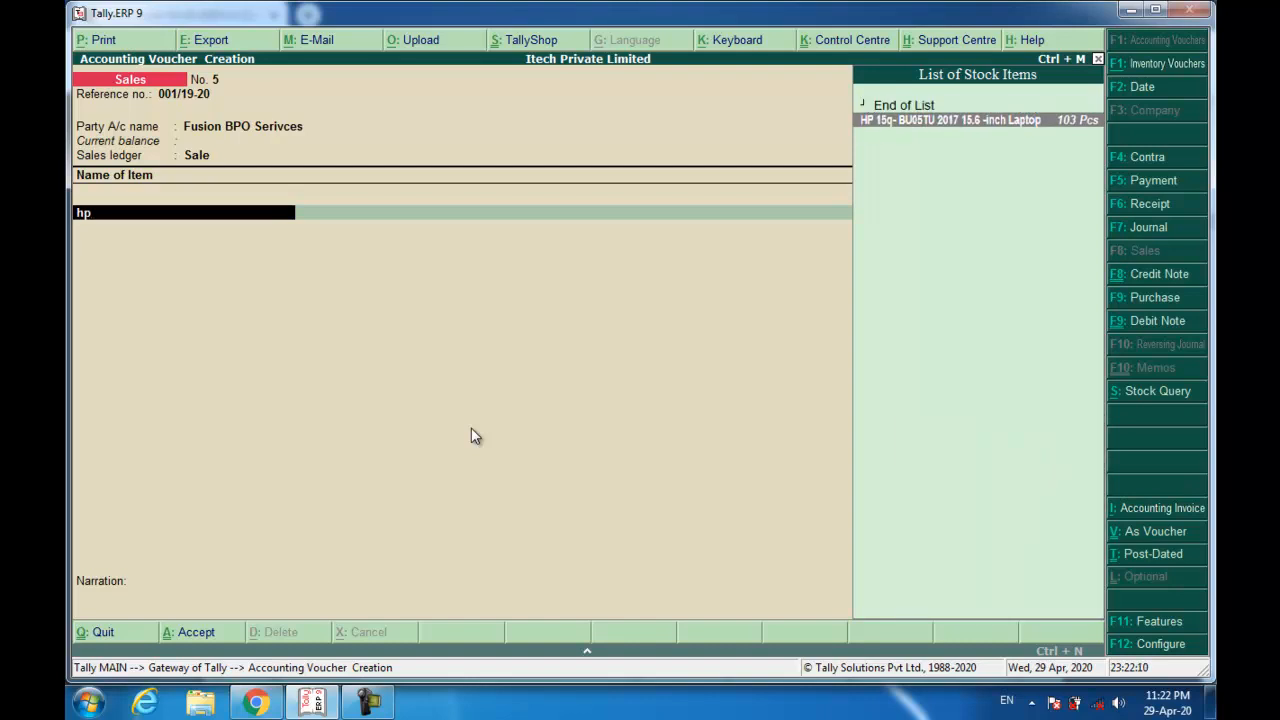
{"action": "key", "text": "Return"}
{"action": "type", "text": "60 Pcs"}
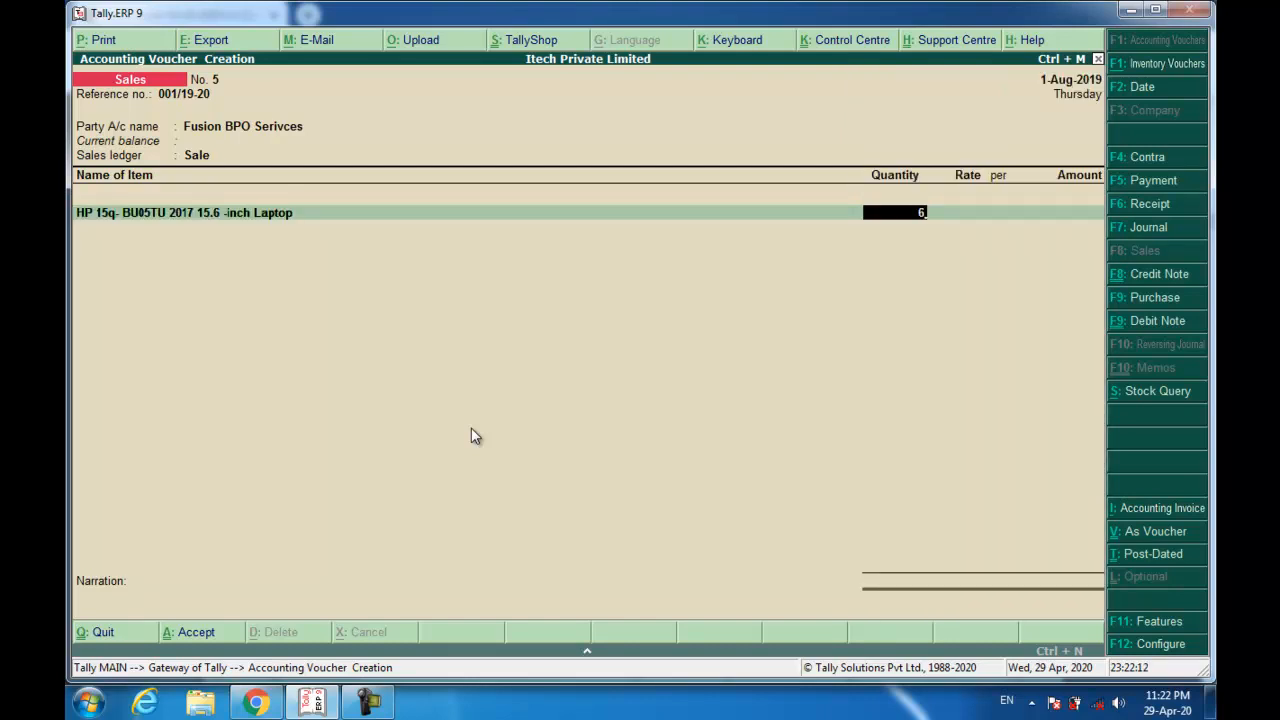
{"action": "key", "text": "Return"}
{"action": "type", "text": "18,"}
{"action": "type", "text": "900"}
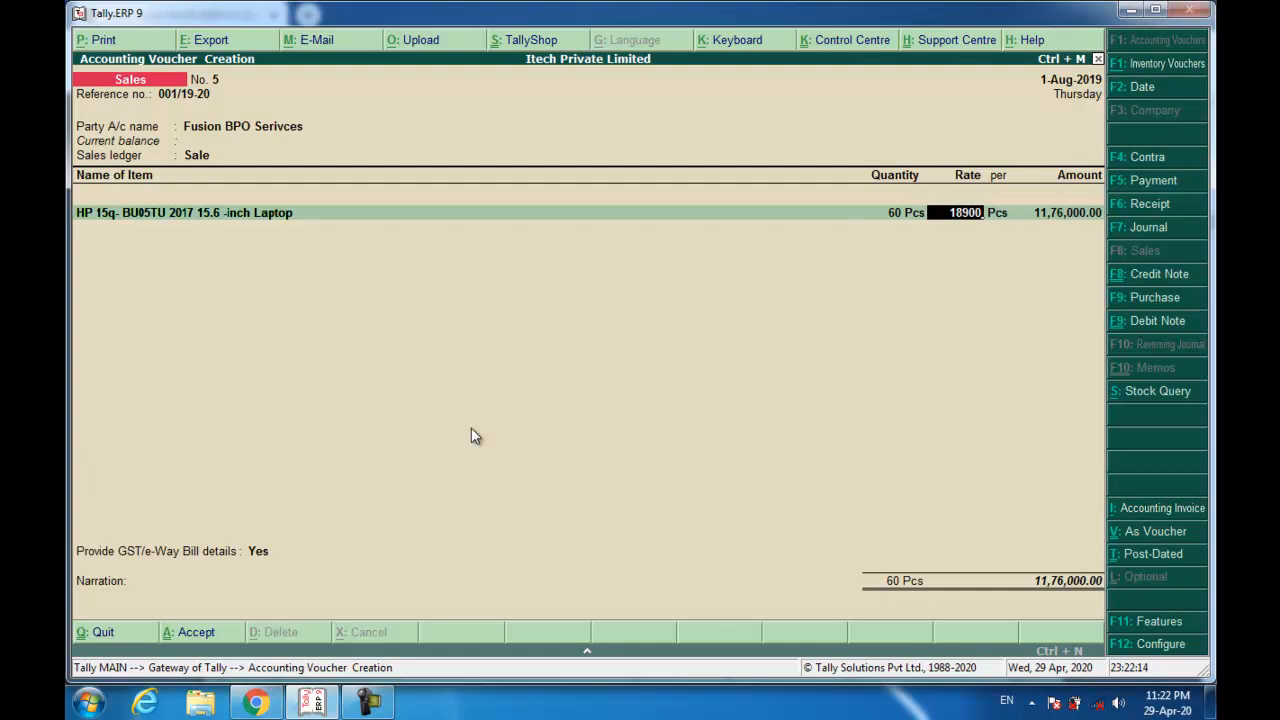
{"action": "key", "text": "Return"}
{"action": "key", "text": "Return"}
{"action": "key", "text": "Return"}
{"action": "key", "text": "Return"}
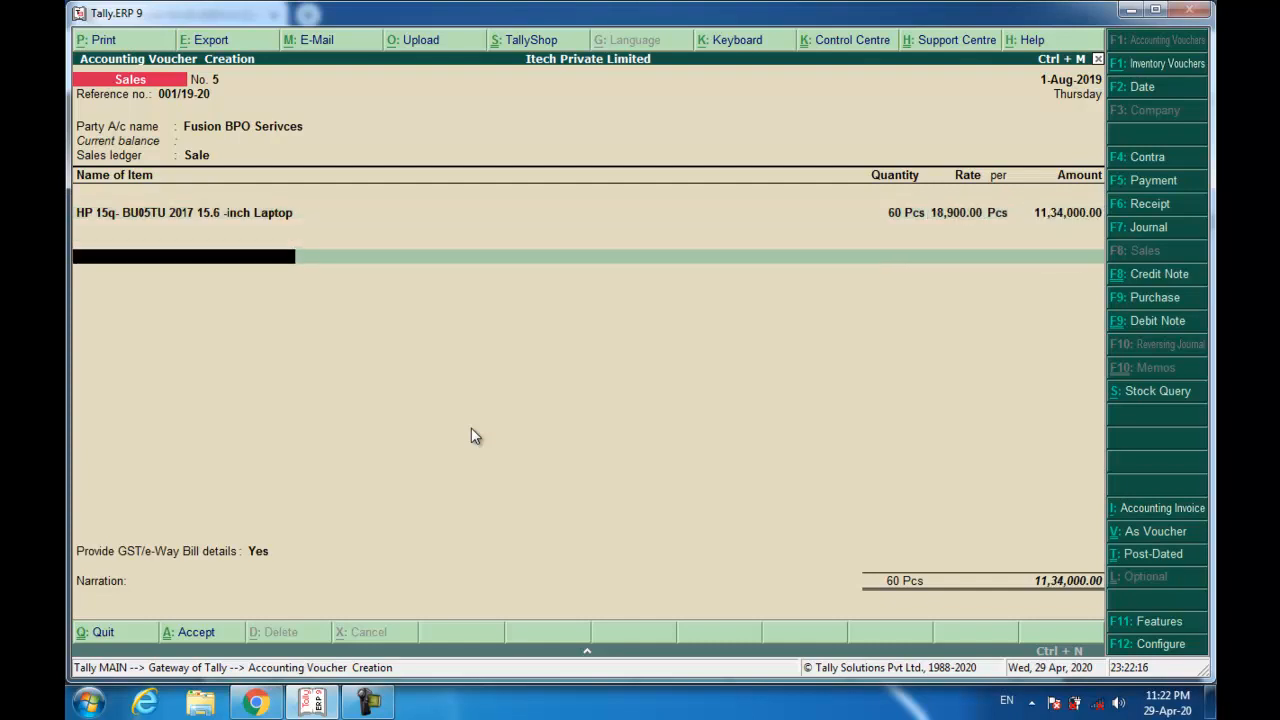
{"action": "key", "text": "Return"}
{"action": "key", "text": "Return"}
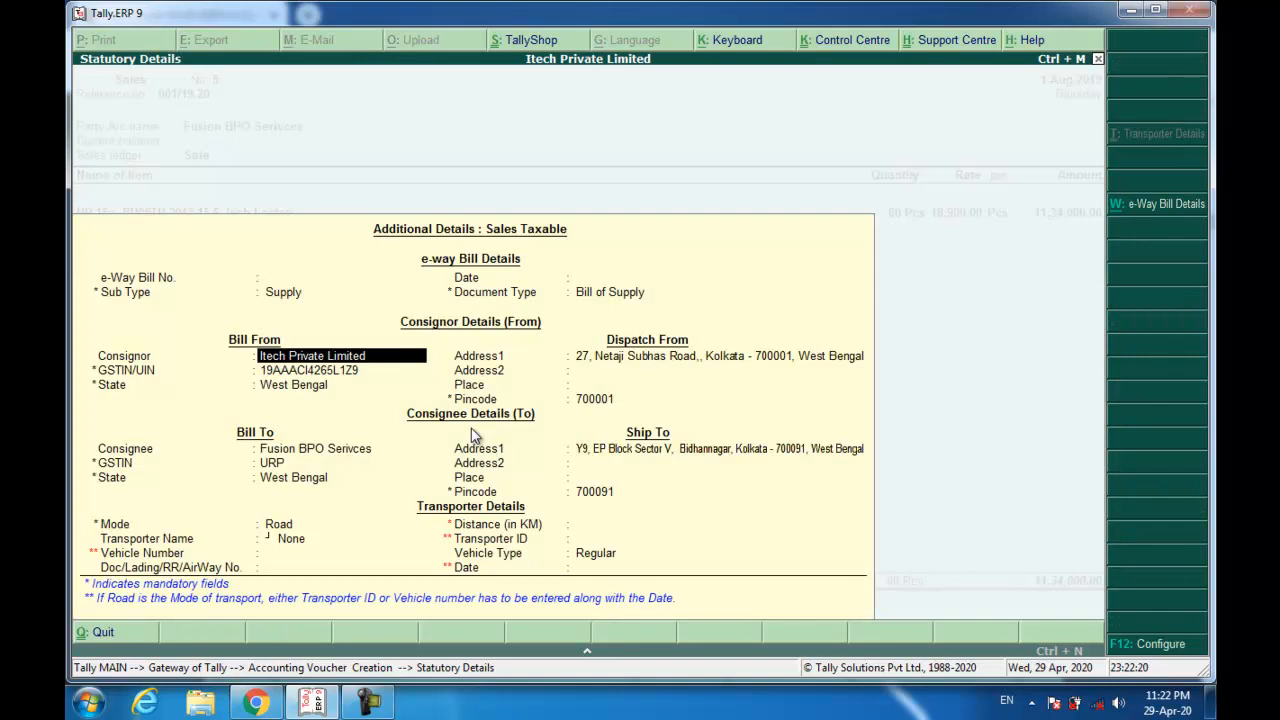
Skip GST/e-Way details, add New Ref 001/19-20, narrate 'Being Goods Sold.' and save.
{"action": "key", "text": "BackSpace"}
{"action": "key", "text": "BackSpace"}
{"action": "key", "text": "BackSpace"}
{"action": "key", "text": "BackSpace"}
{"action": "key", "text": "BackSpace"}
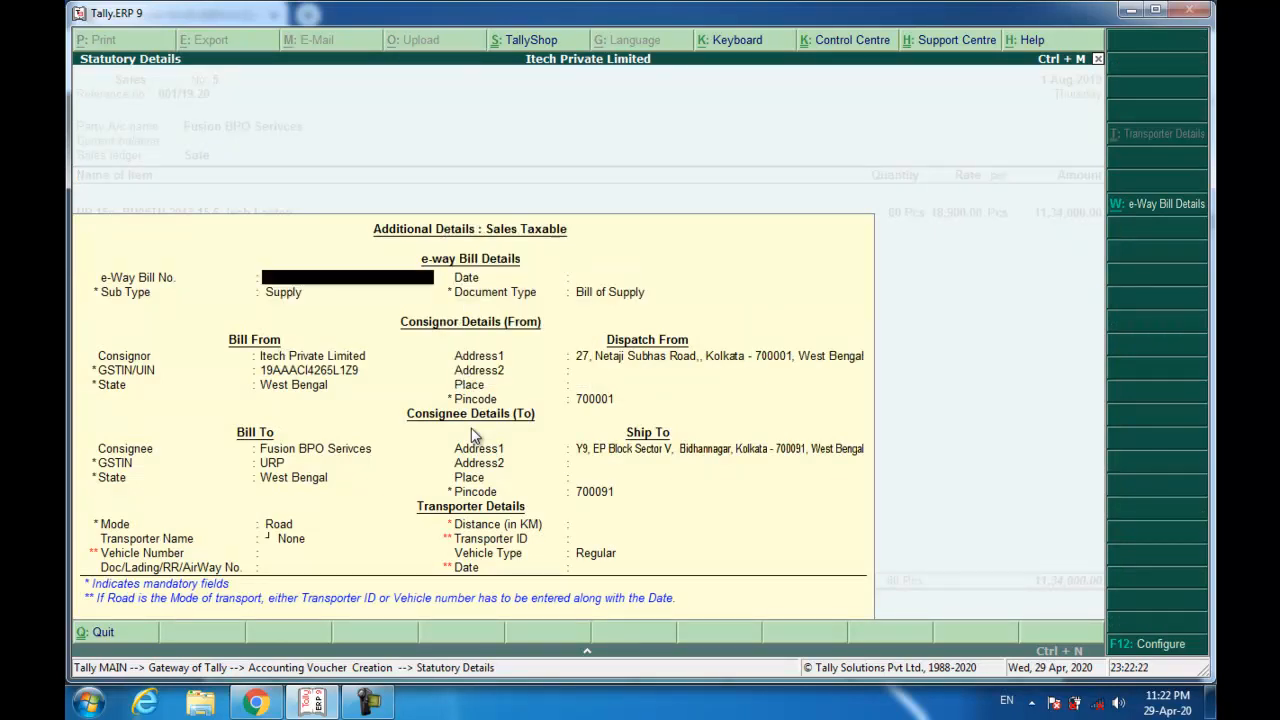
{"action": "key", "text": "Up"}
{"action": "key", "text": "Return"}
{"action": "key", "text": "Return"}
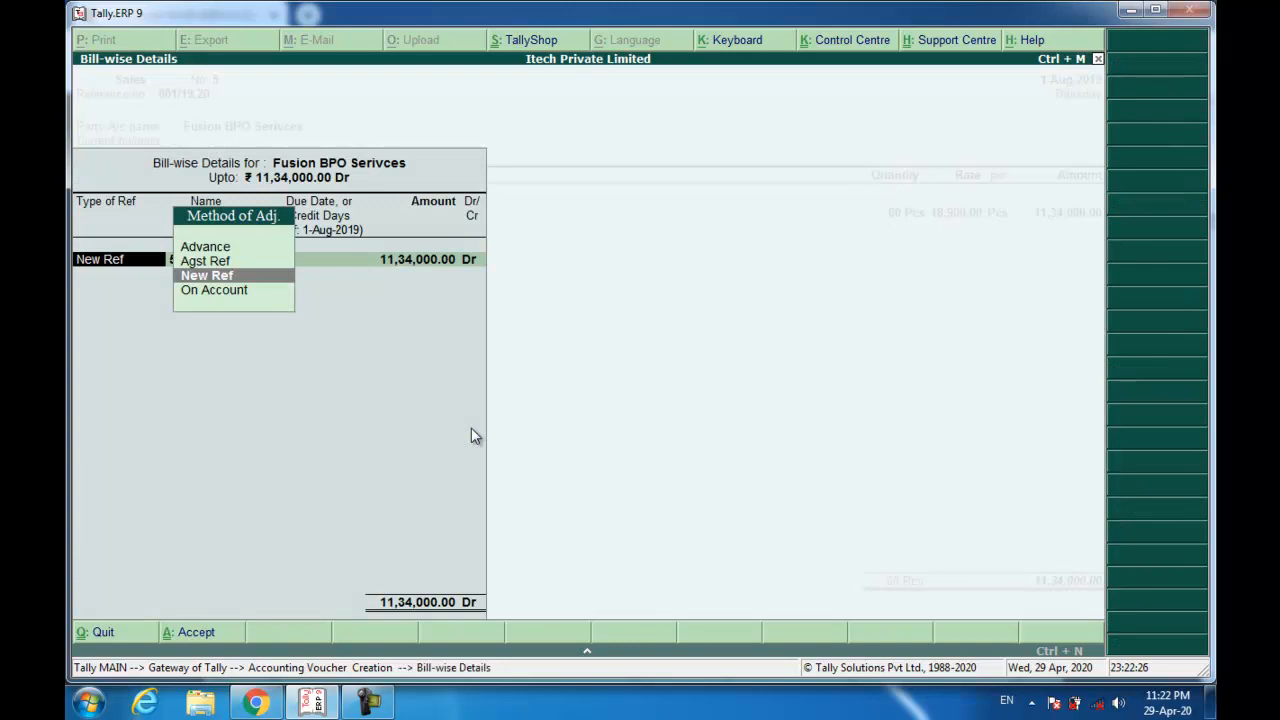
{"action": "key", "text": "Return"}
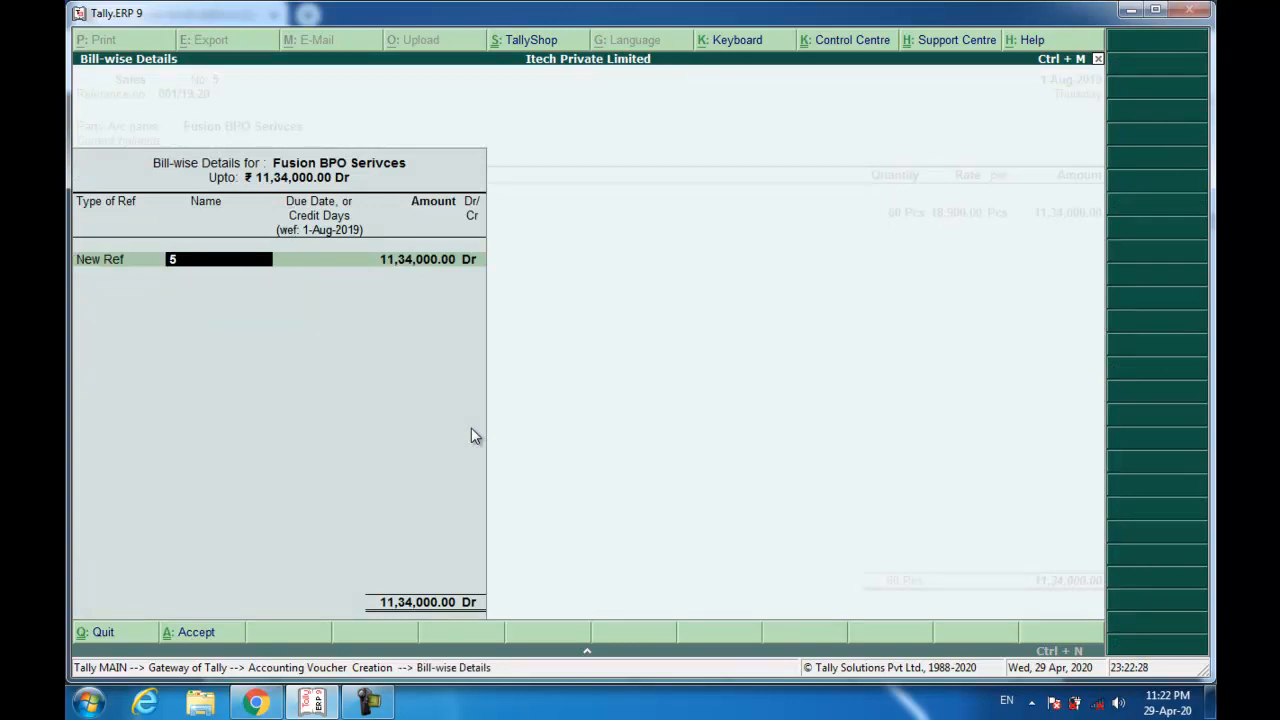
{"action": "type", "text": "001/19-520"}
{"action": "key", "text": "Return"}
{"action": "key", "text": "BackSpace"}
{"action": "key", "text": "BackSpace"}
{"action": "key", "text": "BackSpace"}
{"action": "key", "text": "BackSpace"}
{"action": "type", "text": "20"}
{"action": "key", "text": "Return"}
{"action": "key", "text": "Return"}
{"action": "key", "text": "Return"}
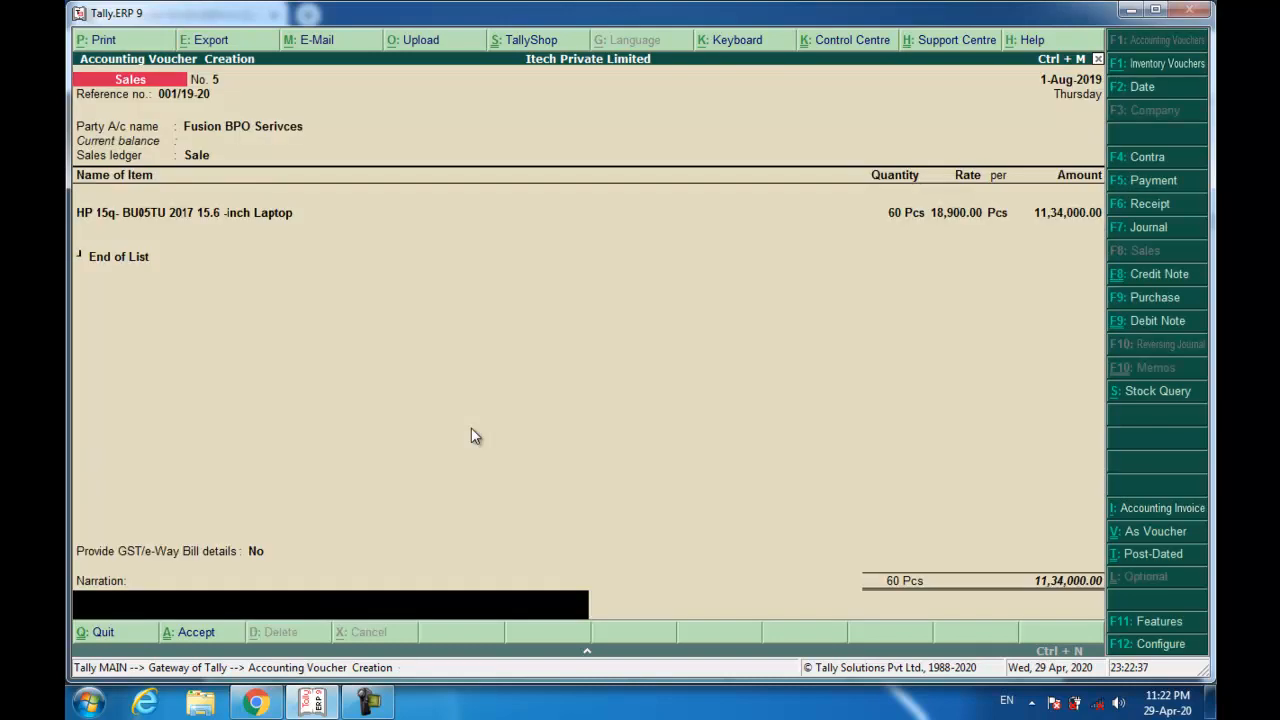
{"action": "type", "text": "Being Goods Sold."}
{"action": "key", "text": "Return"}
{"action": "key", "text": "Return"}
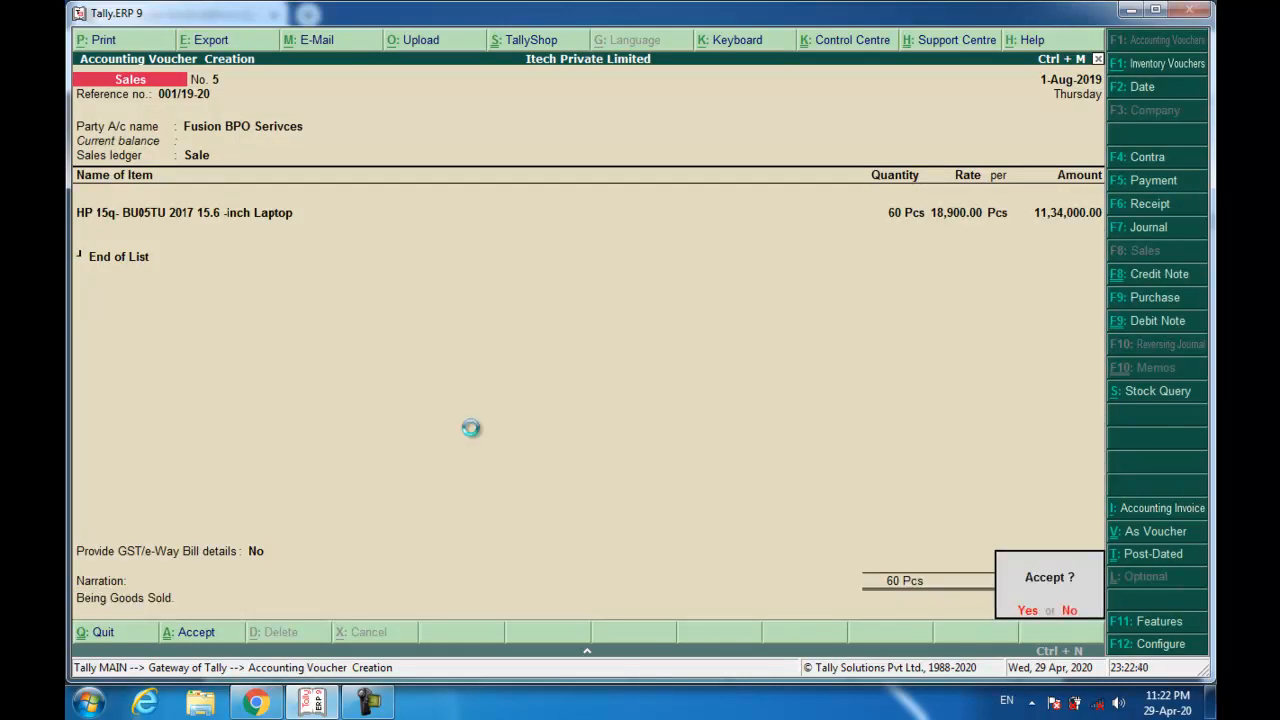
{"action": "key", "text": "y"}
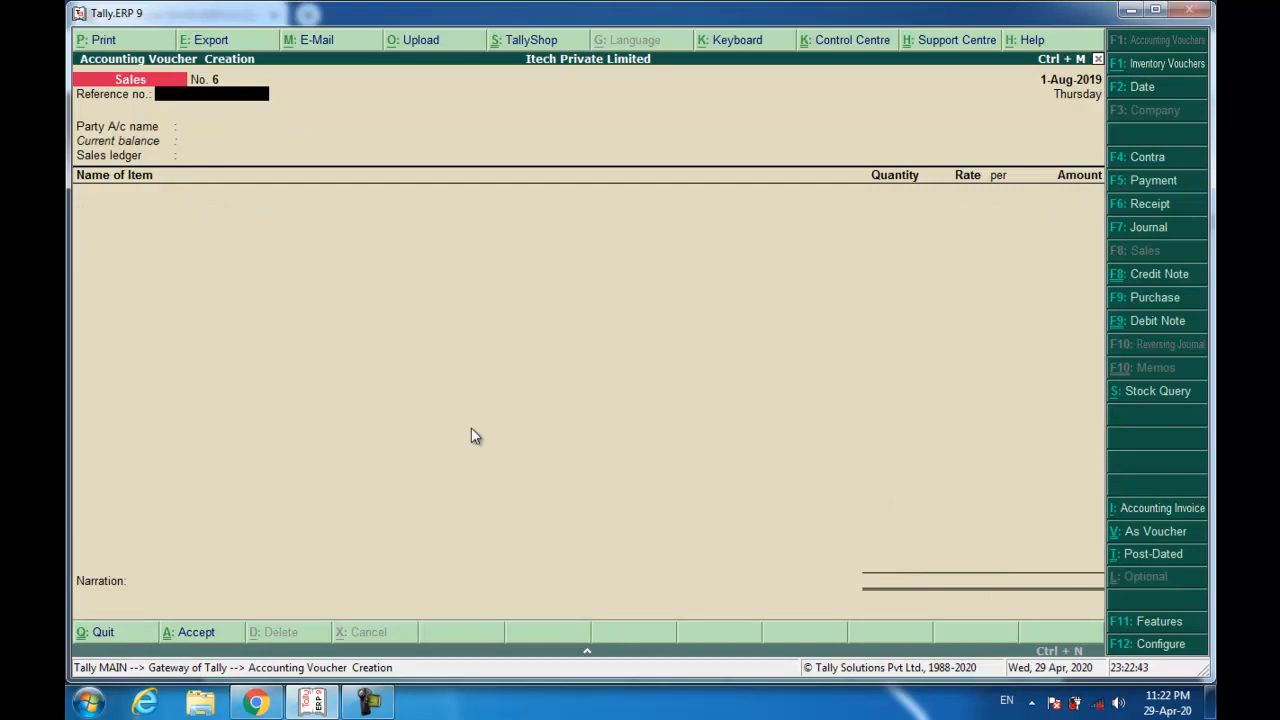
{"action": "left_click", "coordinate": [256, 703]}
{"action": "scroll", "coordinate": [427, 378], "scroll_direction": "down", "scroll_amount": 15}
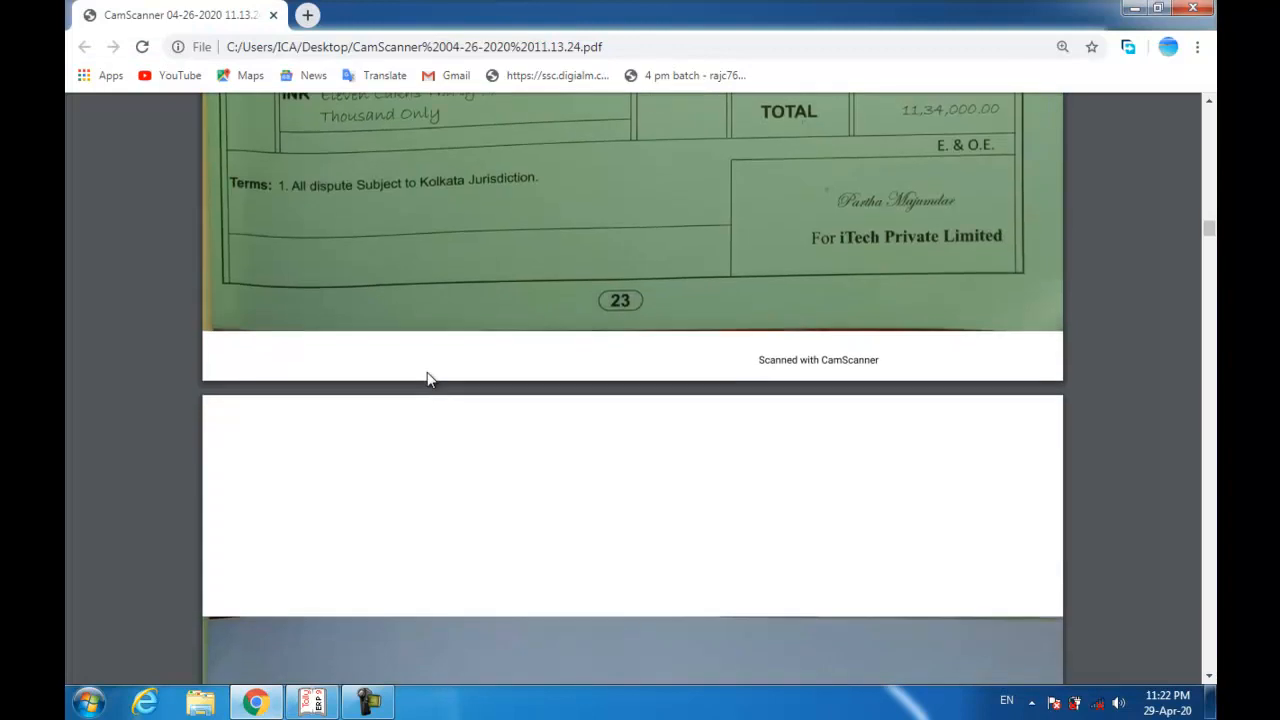
{"action": "scroll", "coordinate": [427, 380], "scroll_direction": "up", "scroll_amount": 1}
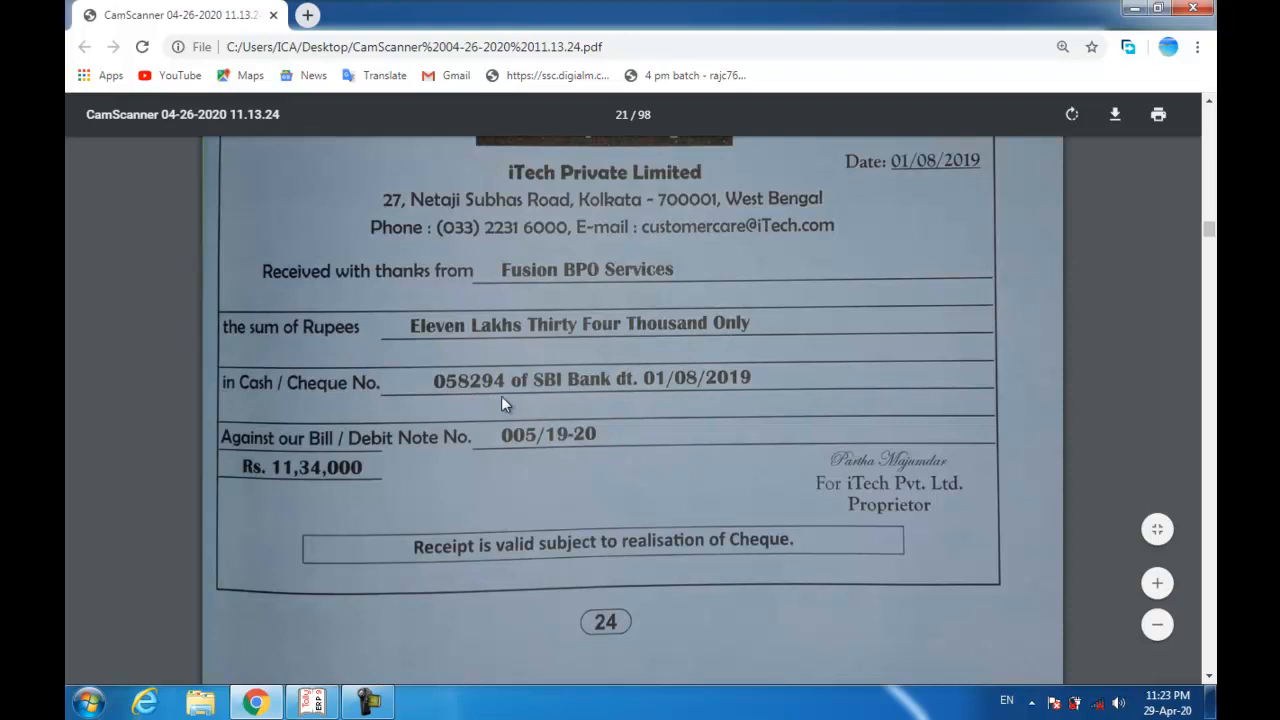
{"action": "key", "text": "alt+Tab"}
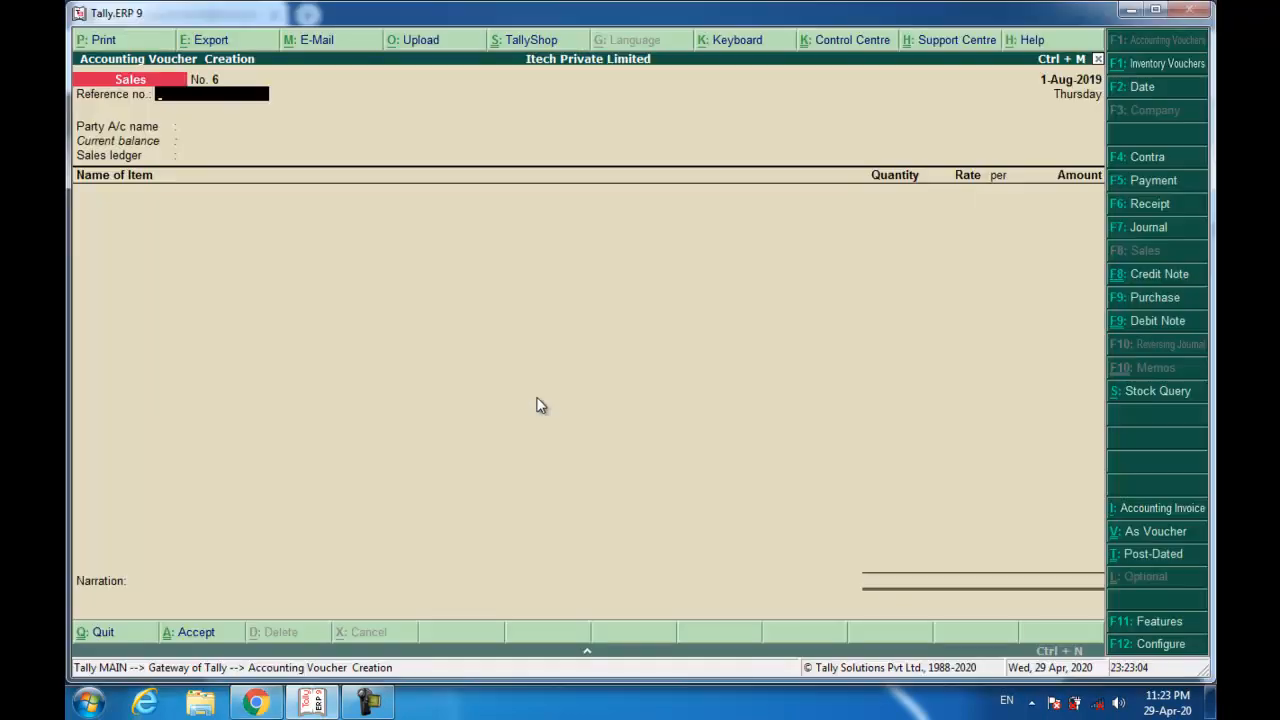
Start a receipt crediting Fusion BPO Serivces 11,34,000 against bill 001/19-20.
{"action": "key", "text": "F6"}
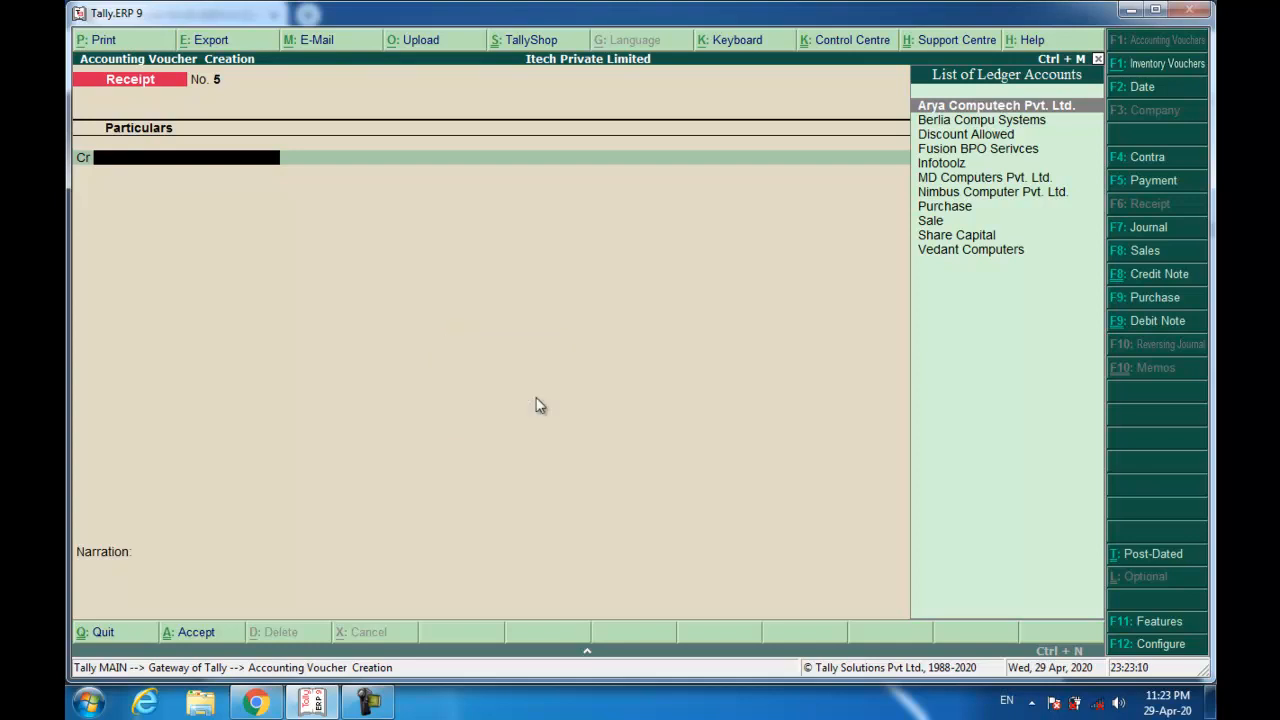
{"action": "type", "text": "Fu"}
{"action": "key", "text": "Return"}
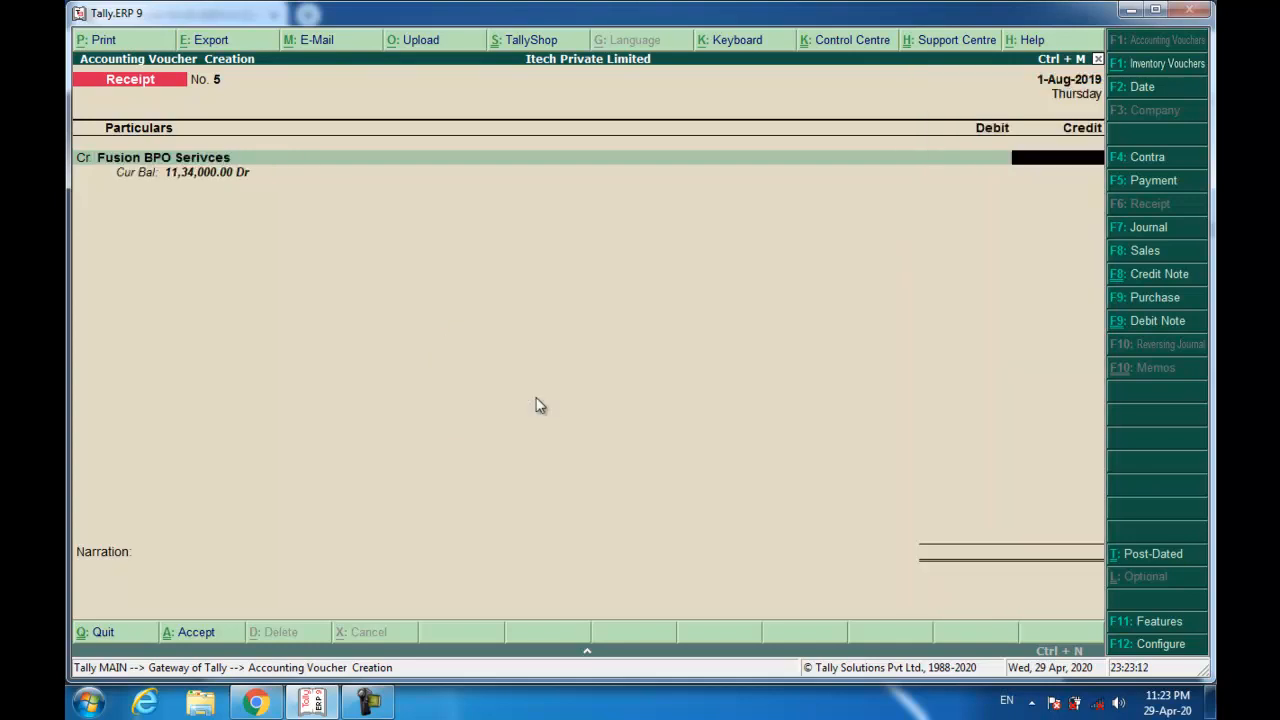
{"action": "type", "text": "1134000"}
{"action": "key", "text": "Return"}
{"action": "key", "text": "Return"}
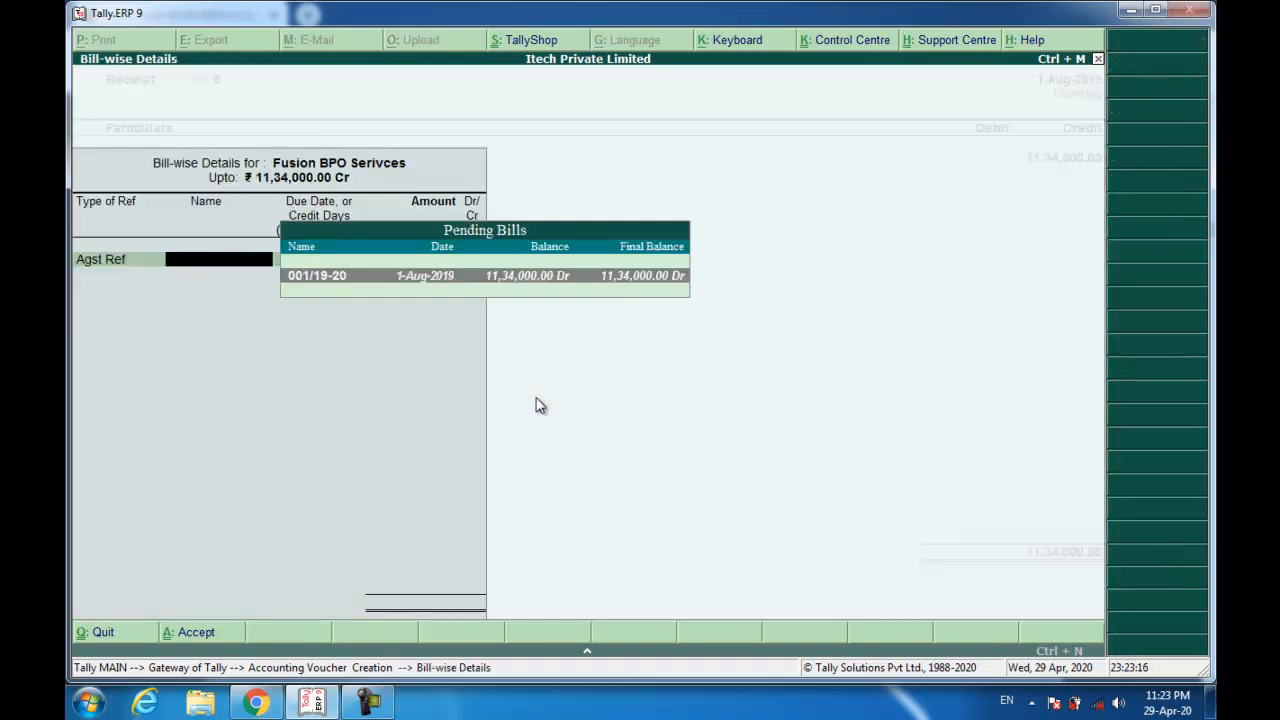
{"action": "key", "text": "Return"}
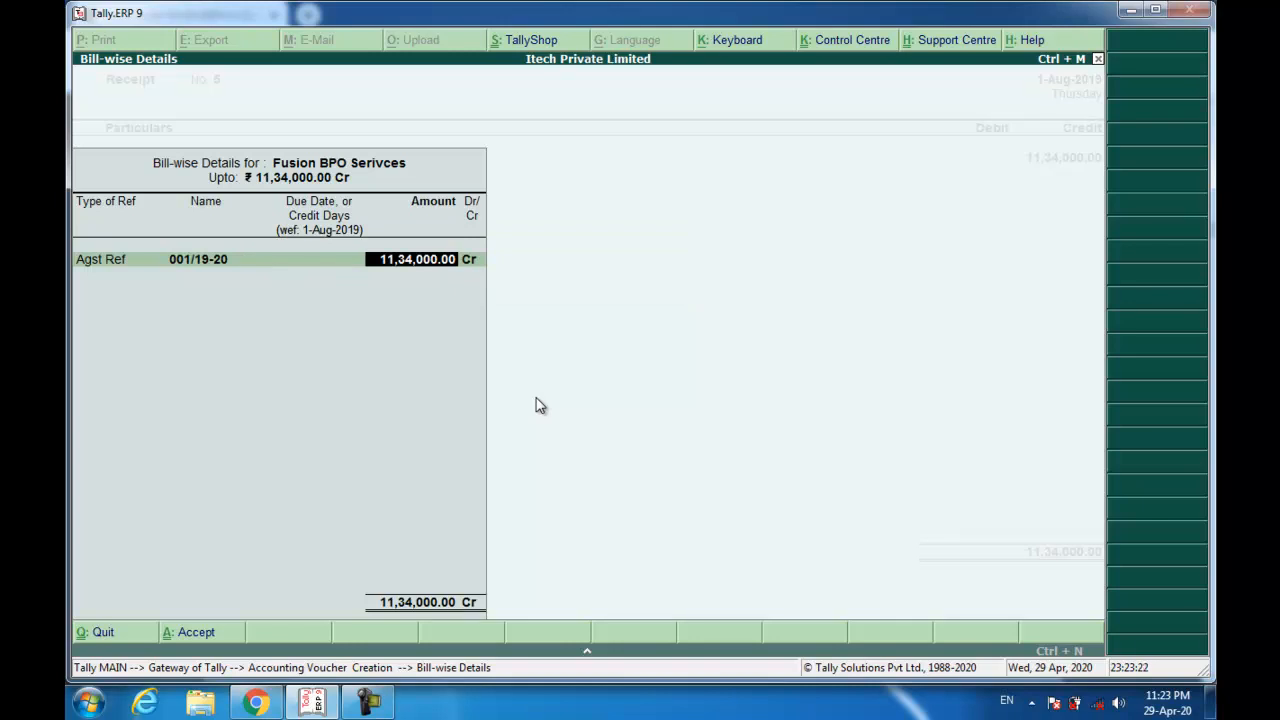
{"action": "key", "text": "Return"}
Debit Wealthy Bank with cheque 058294 drawn on SBI Bank.
{"action": "key", "text": "Return"}
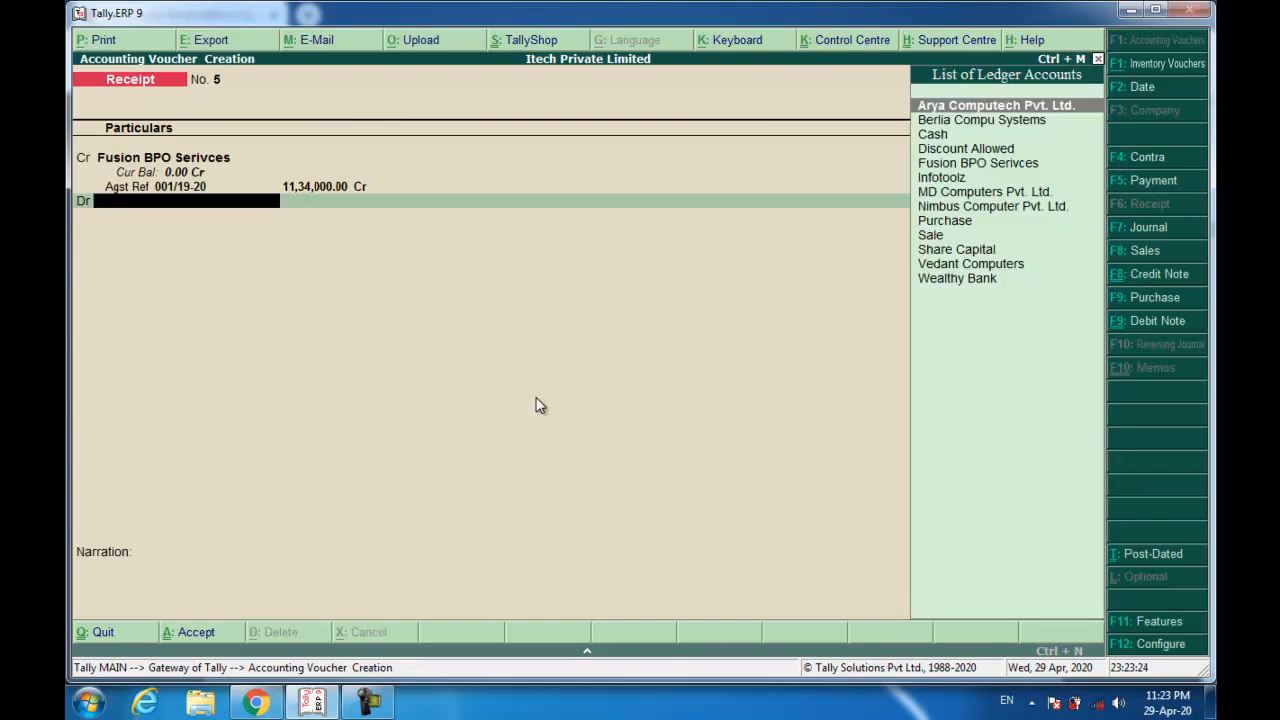
{"action": "type", "text": "w"}
{"action": "key", "text": "Return"}
{"action": "key", "text": "Return"}
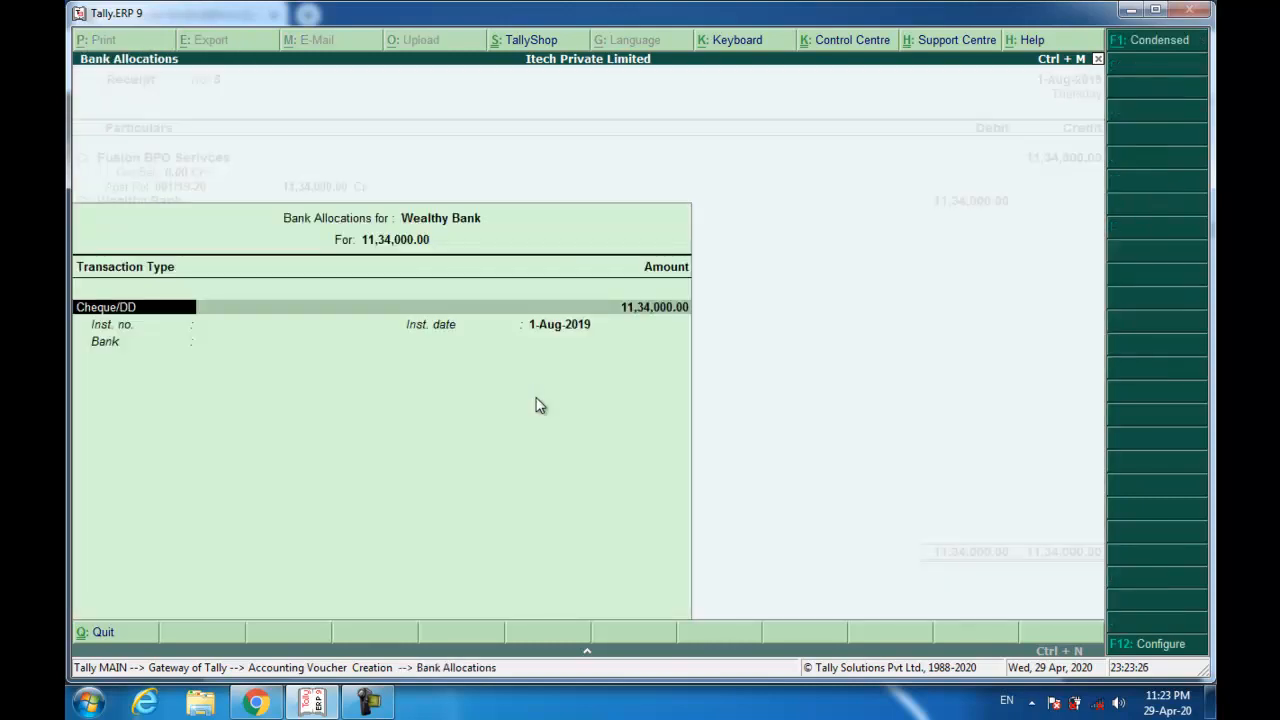
{"action": "key", "text": "Return"}
{"action": "type", "text": "058294"}
{"action": "key", "text": "Return"}
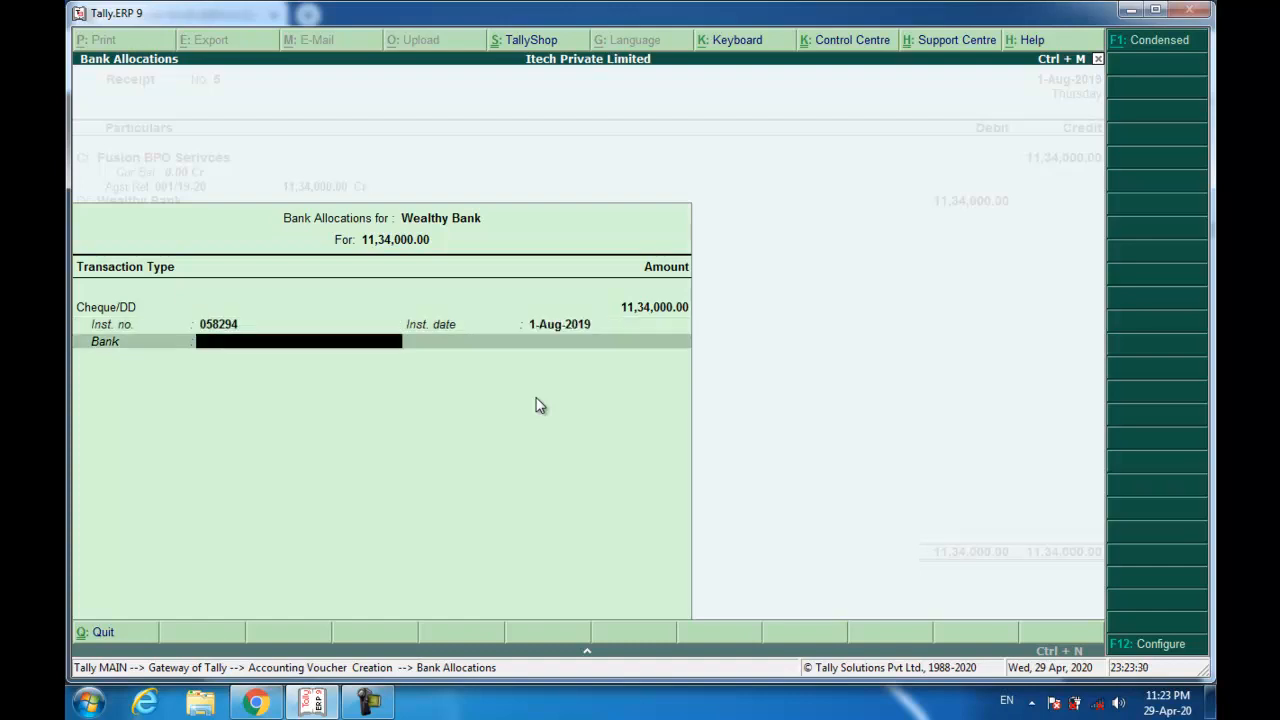
{"action": "type", "text": "Sbi"}
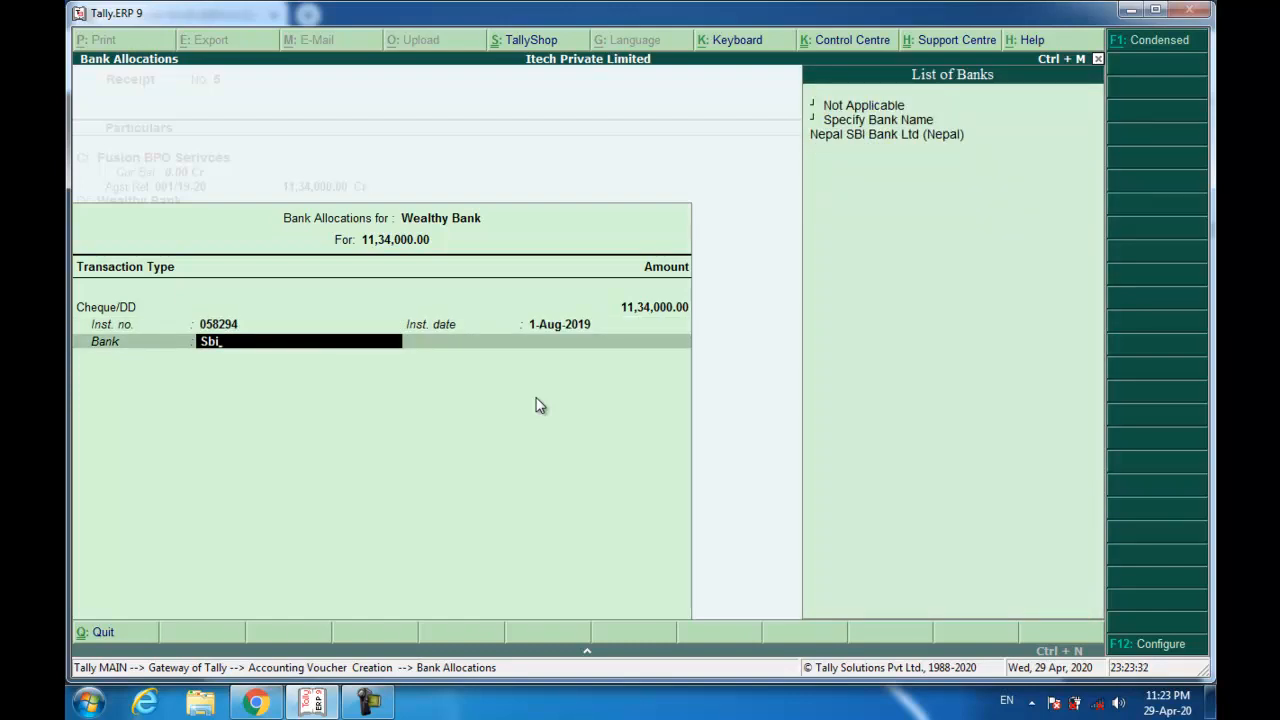
{"action": "key", "text": "BackSpace"}
{"action": "key", "text": "BackSpace"}
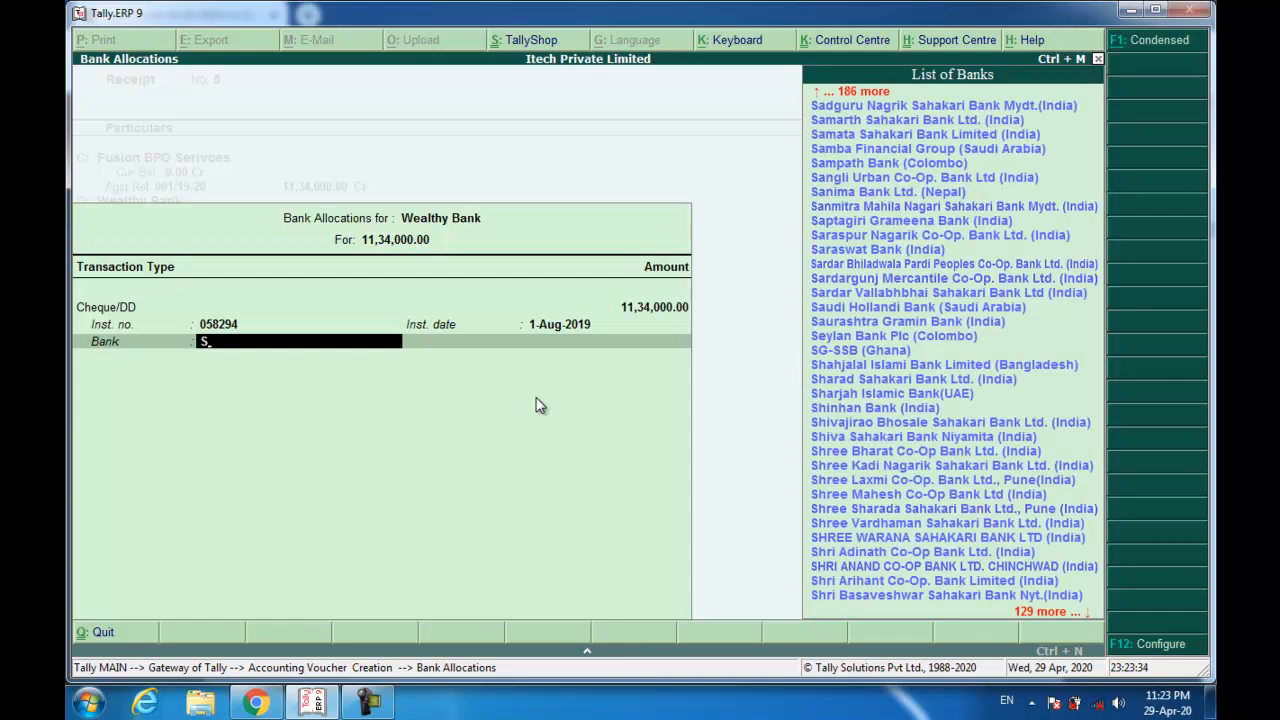
{"action": "type", "text": "bi"}
{"action": "key", "text": "Down"}
{"action": "key", "text": "Down"}
{"action": "key", "text": "Down"}
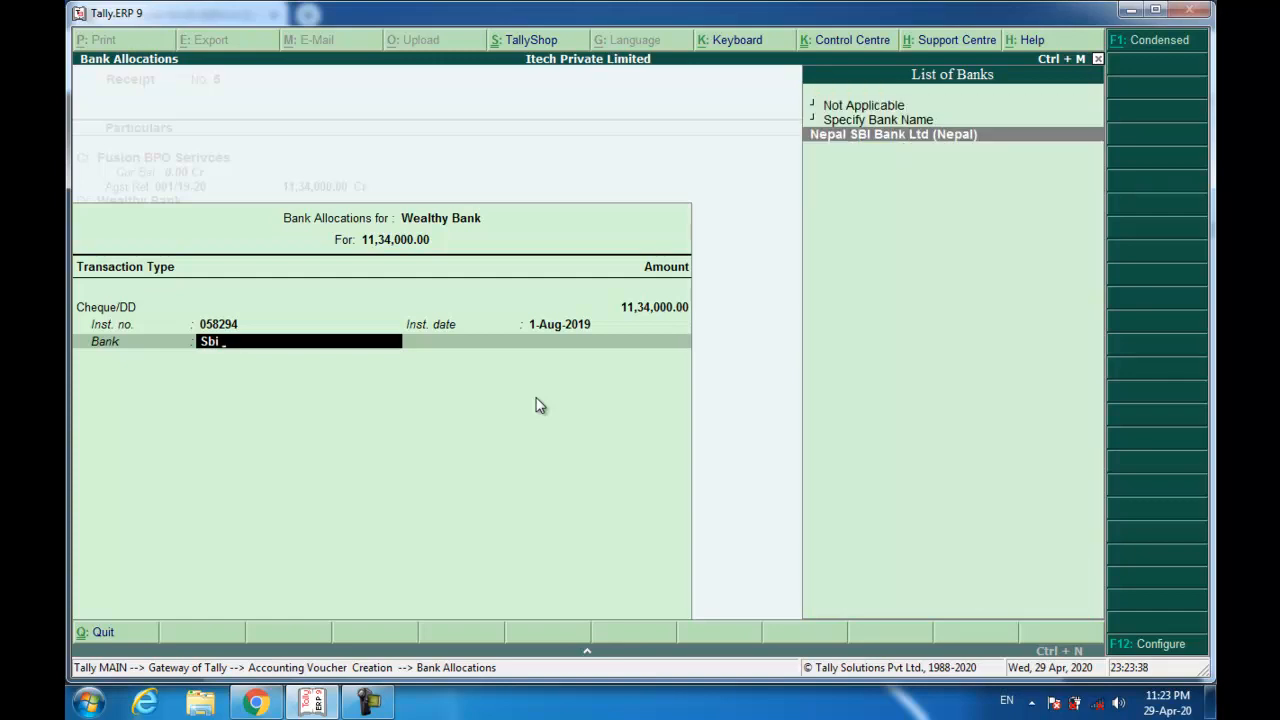
{"action": "key", "text": "Up"}
{"action": "key", "text": "Return"}
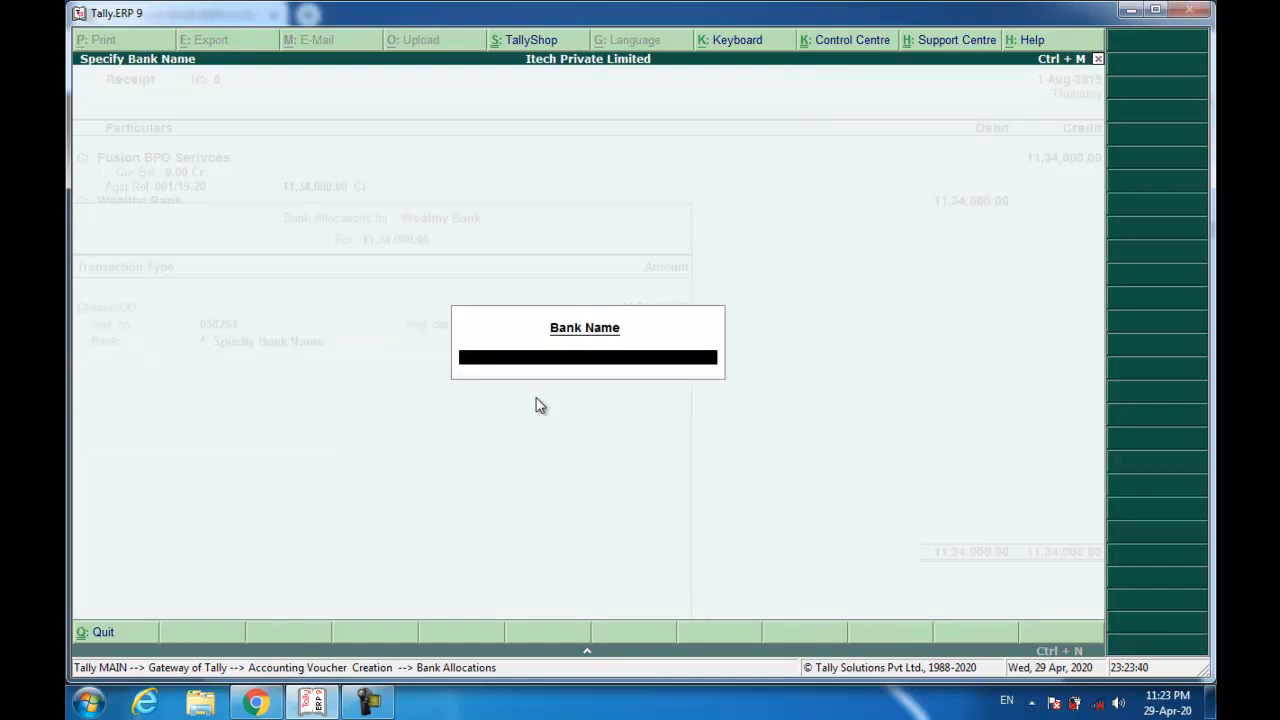
{"action": "type", "text": "SBI B"}
{"action": "key", "text": "BackSpace"}
{"action": "key", "text": "BackSpace"}
{"action": "key", "text": "BackSpace"}
{"action": "key", "text": "BackSpace"}
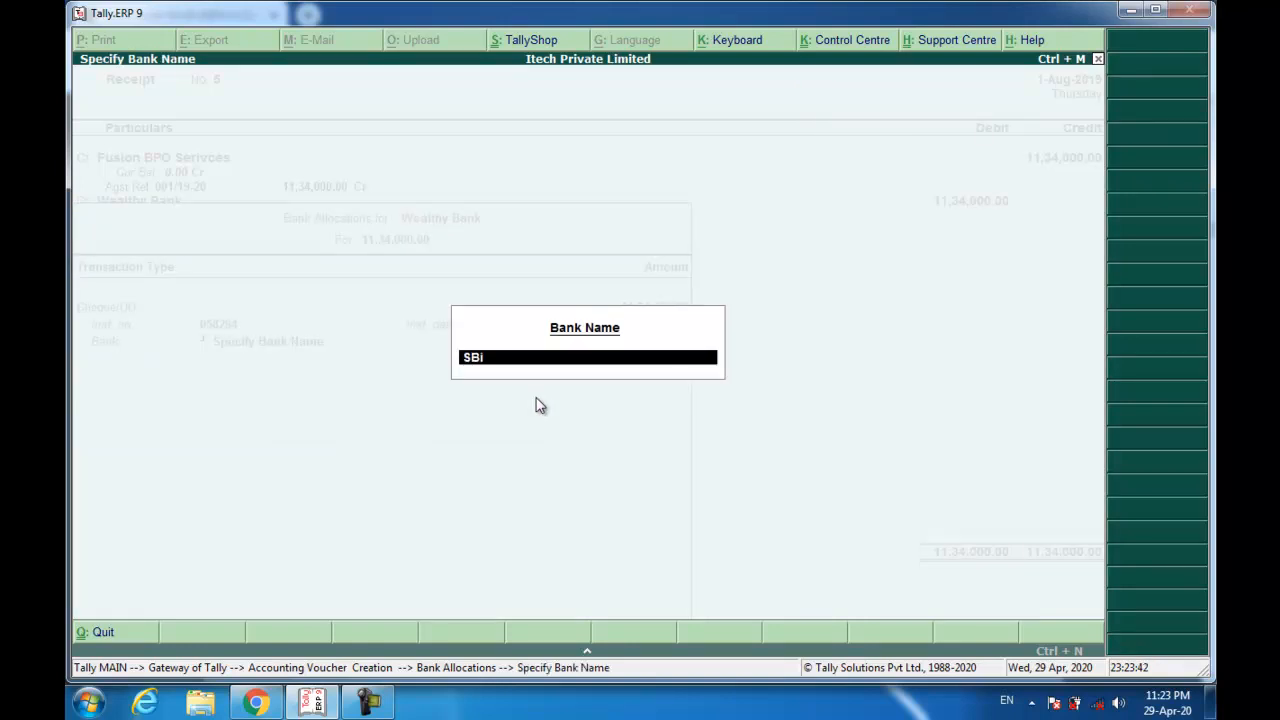
{"action": "type", "text": "BI Bank"}
{"action": "key", "text": "Return"}
{"action": "key", "text": "Return"}
Recall the previous narration with Ctrl+R and save receipt No. 5.
{"action": "key", "text": "Escape"}
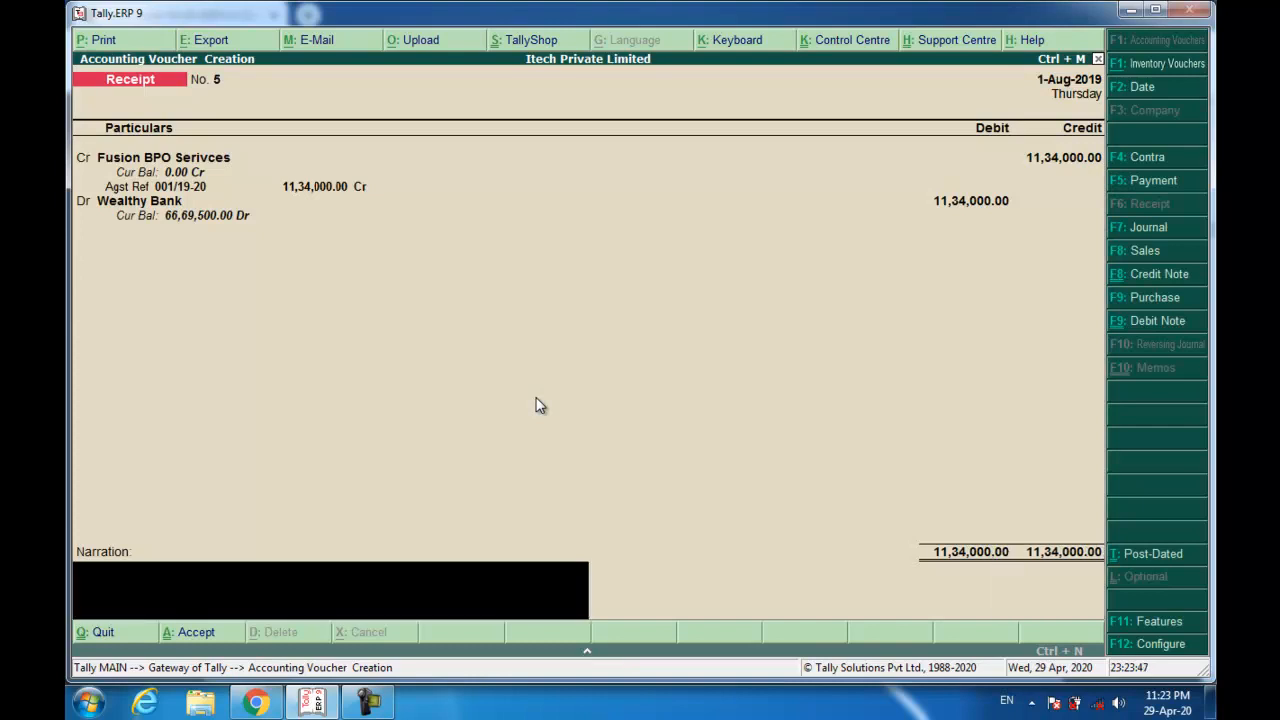
{"action": "key", "text": "ctrl+r"}
{"action": "key", "text": "Return"}
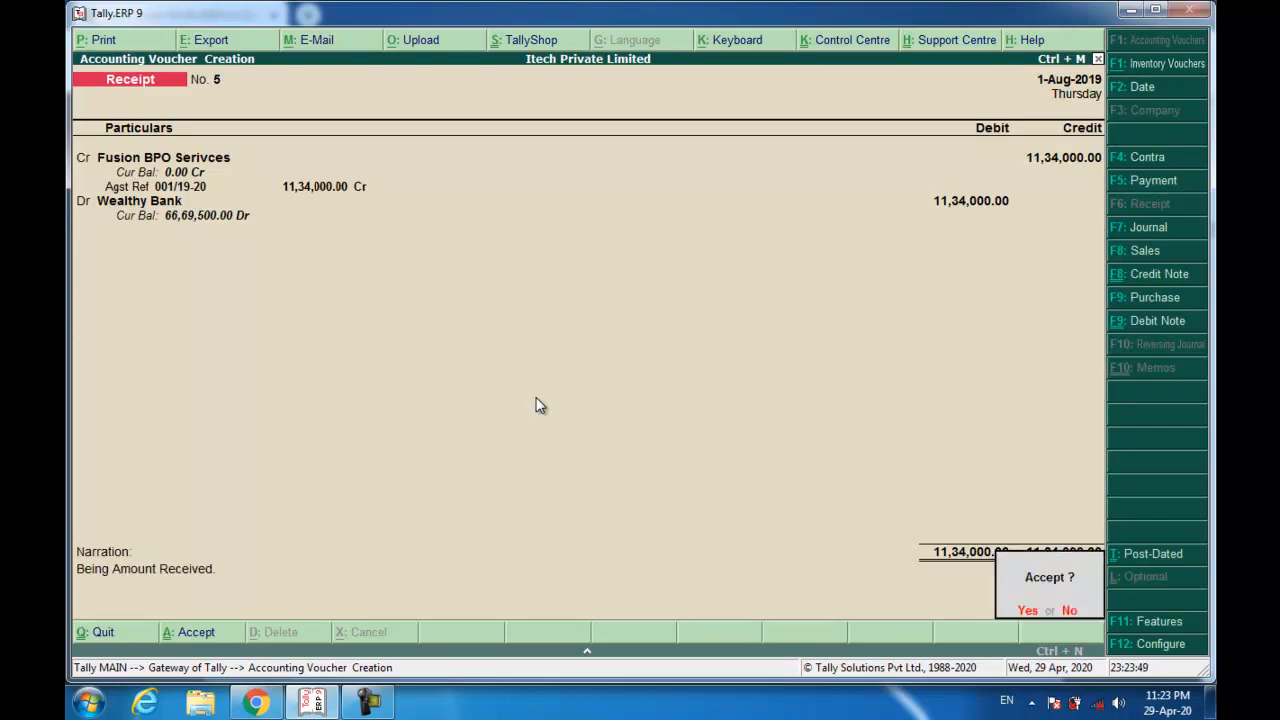
{"action": "key", "text": "y"}
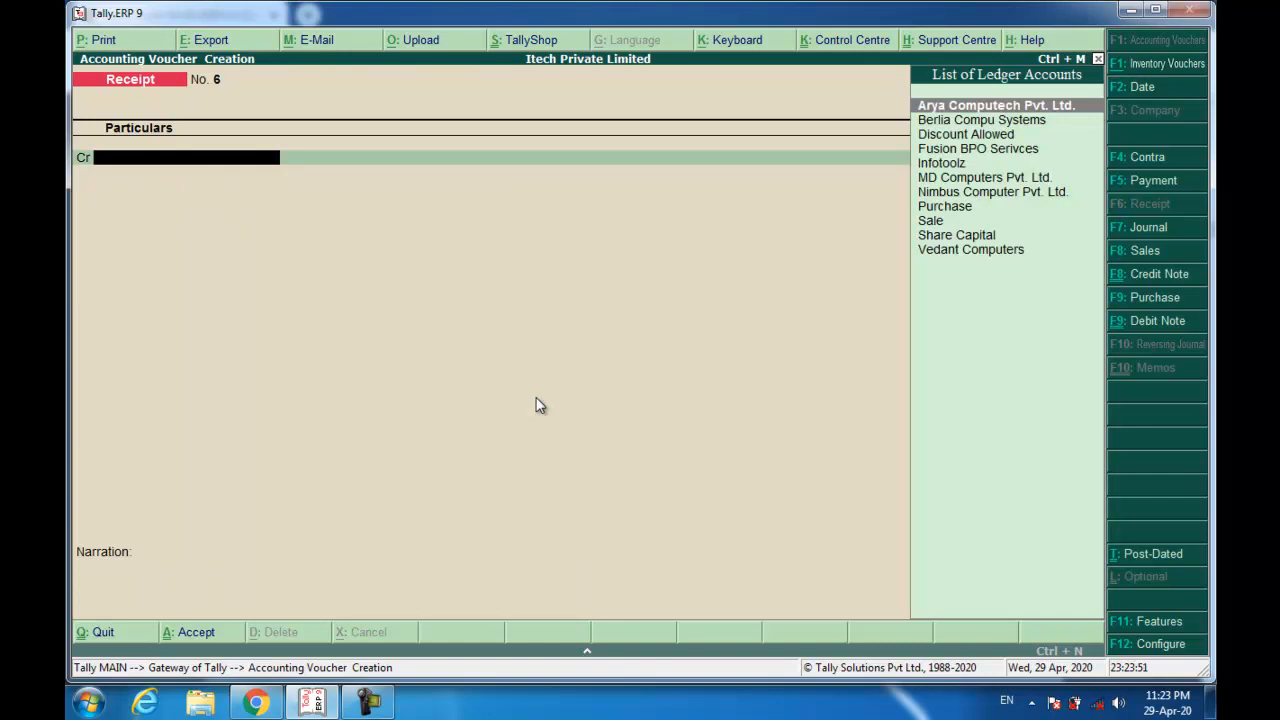
{"action": "key", "text": "alt+Tab"}
{"action": "scroll", "coordinate": [518, 408], "scroll_direction": "down", "scroll_amount": 10}
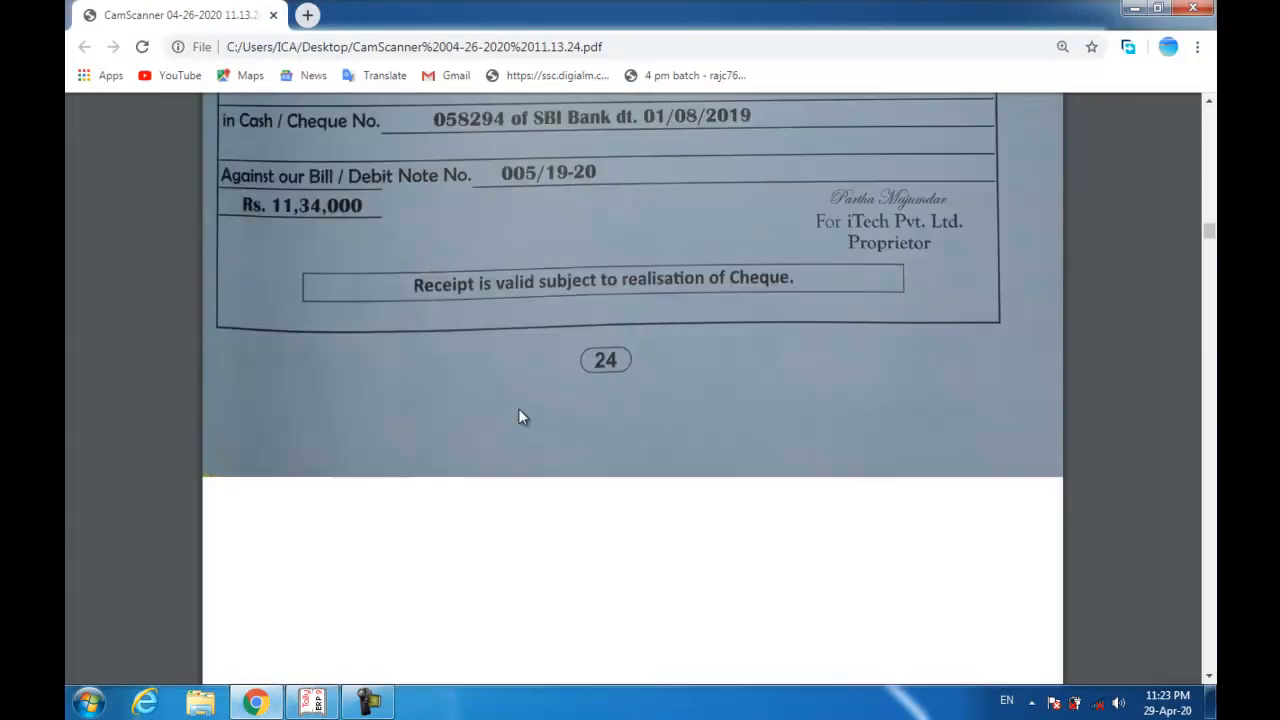
{"action": "scroll", "coordinate": [518, 412], "scroll_direction": "down", "scroll_amount": 5}
{"action": "scroll", "coordinate": [518, 412], "scroll_direction": "up", "scroll_amount": 1}
{"action": "scroll", "coordinate": [518, 408], "scroll_direction": "up", "scroll_amount": 2}
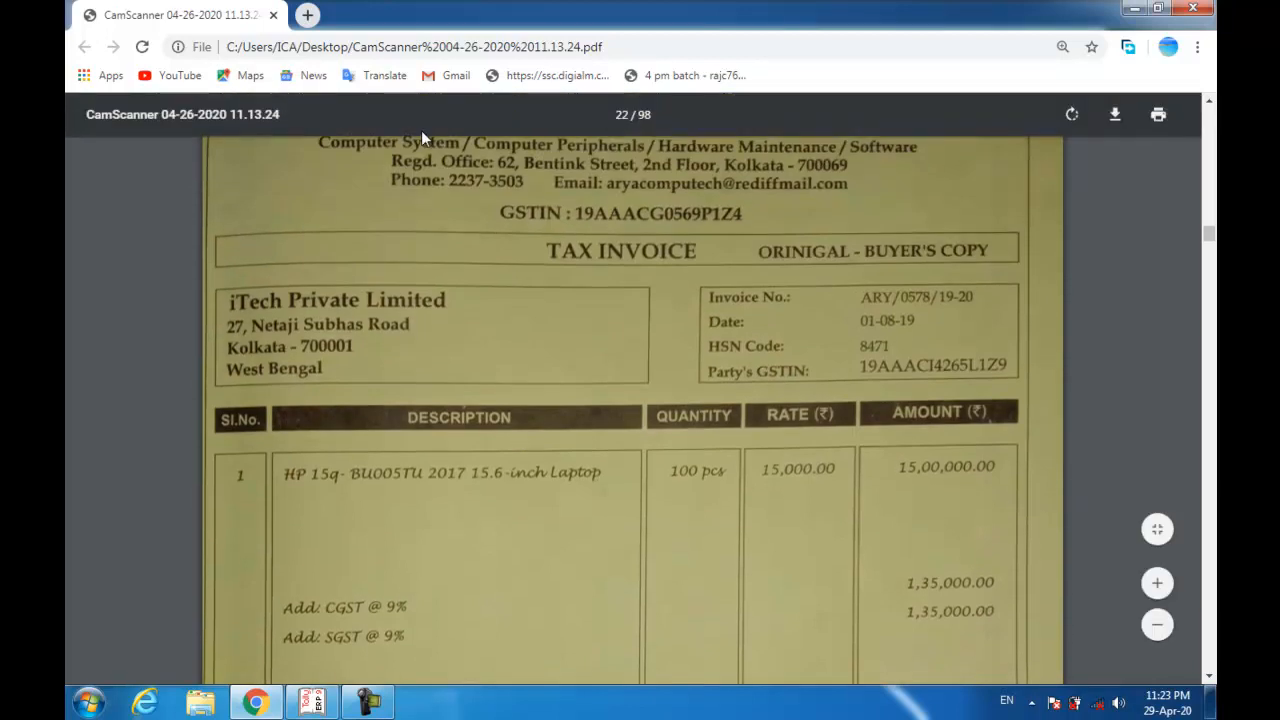
{"action": "scroll", "coordinate": [455, 198], "scroll_direction": "up", "scroll_amount": 1}
{"action": "scroll", "coordinate": [455, 206], "scroll_direction": "up", "scroll_amount": 1}
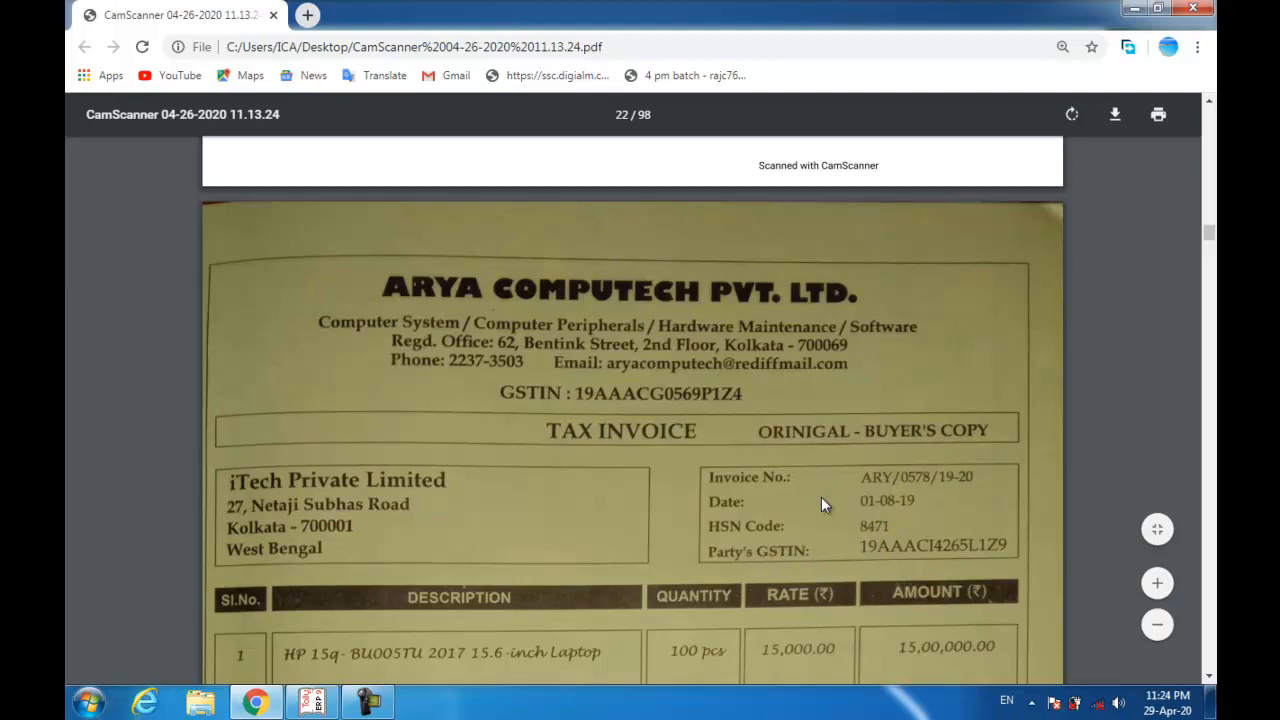
{"action": "scroll", "coordinate": [788, 512], "scroll_direction": "down", "scroll_amount": 1}
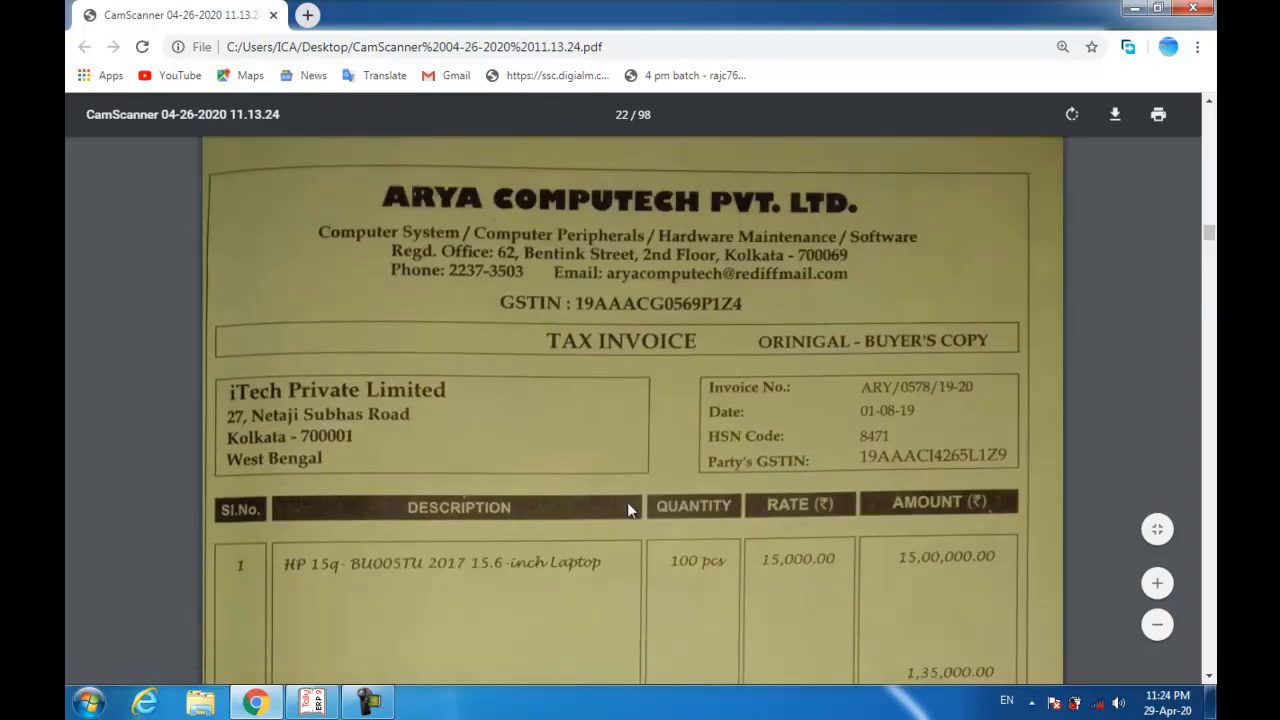
{"action": "key", "text": "alt+Tab"}
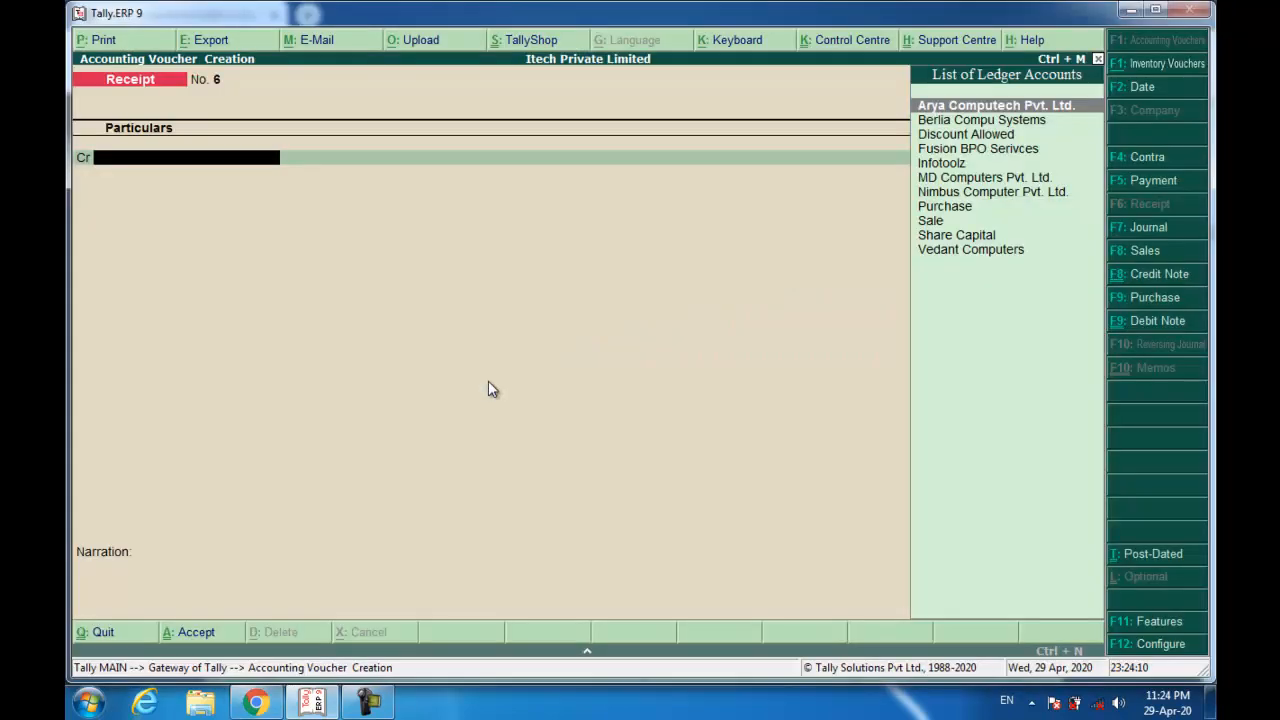
Start a purchase with supplier invoice ARY/0578/19-20, party Arya Computech and Purchase ledger.
{"action": "left_click", "coordinate": [1135, 300]}
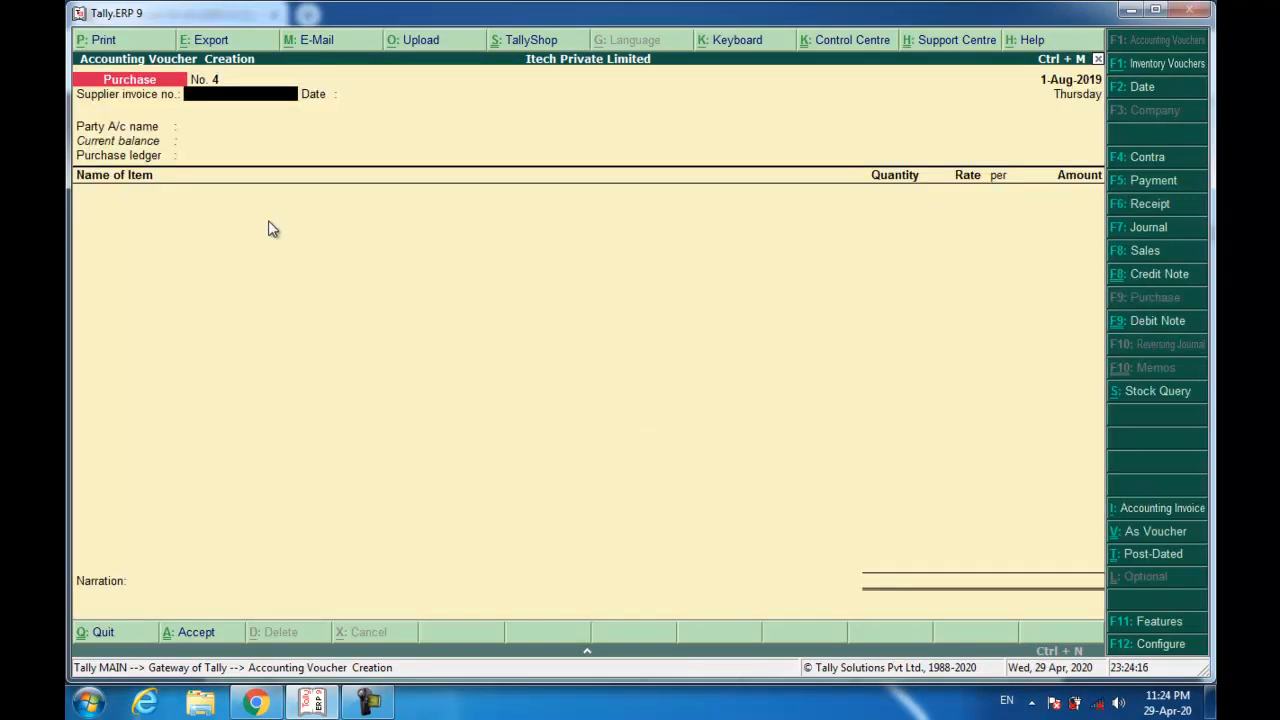
{"action": "type", "text": "ARY/0578/19-20"}
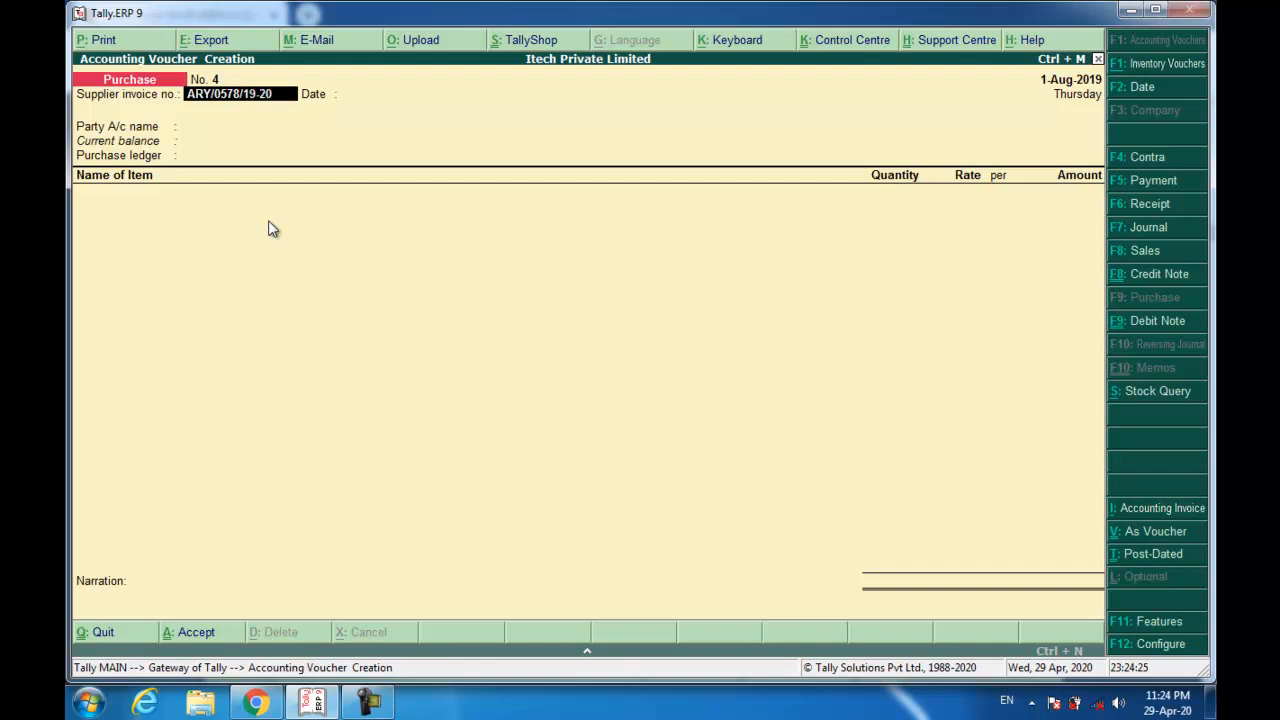
{"action": "key", "text": "Return"}
{"action": "key", "text": "Return"}
{"action": "type", "text": "A"}
{"action": "key", "text": "Return"}
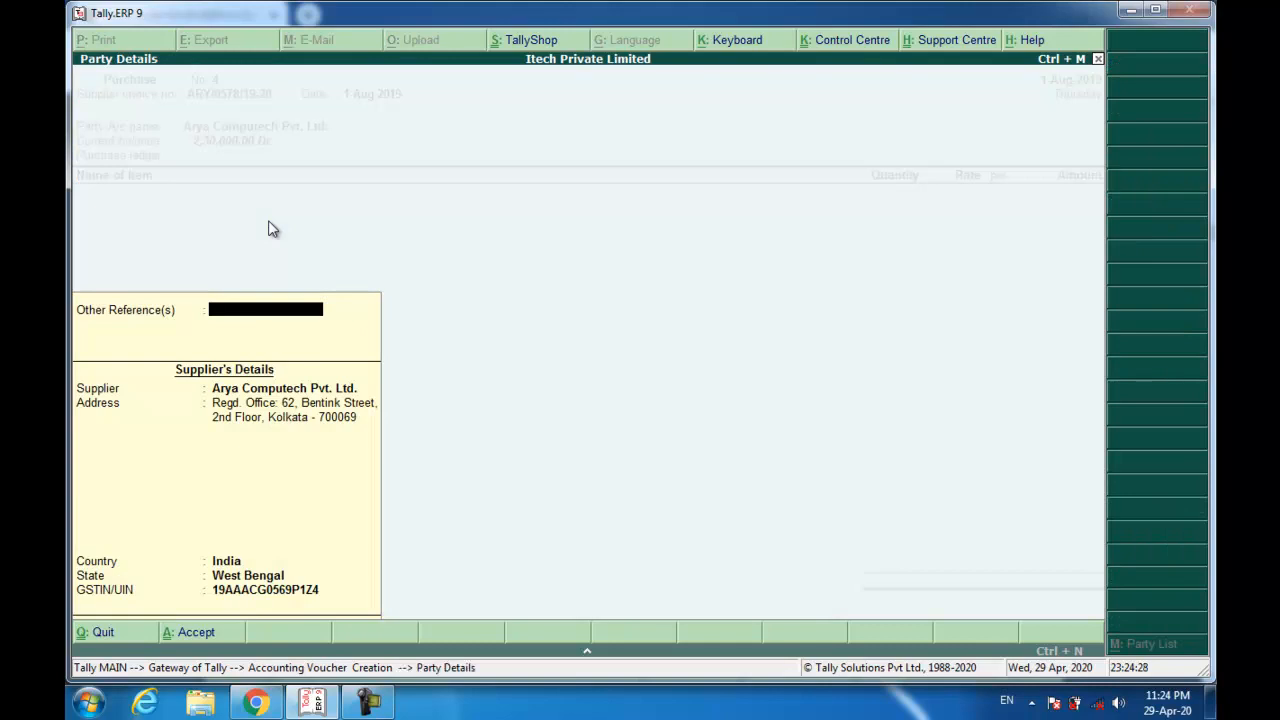
{"action": "key", "text": "Return"}
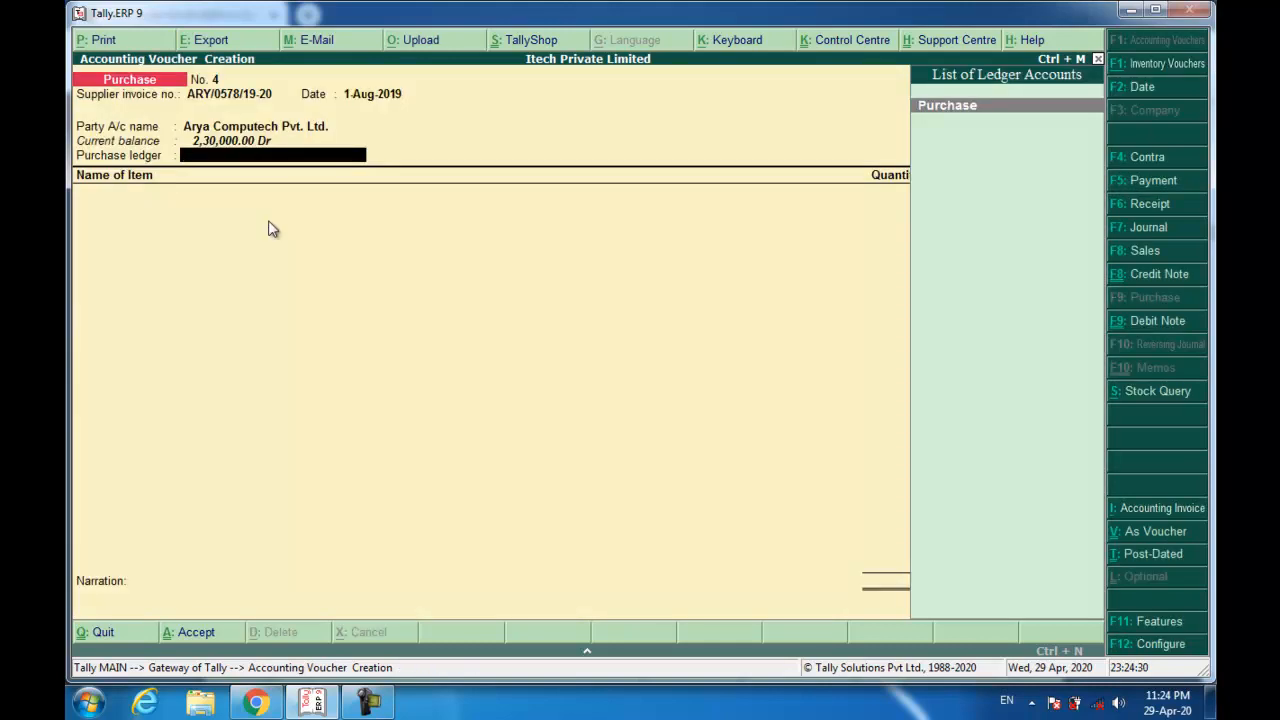
{"action": "key", "text": "Return"}
Add 100 HP laptops at 17,700 as a new reference, narrate 'Bieng Goods Purchased.' and save.
{"action": "type", "text": "hp"}
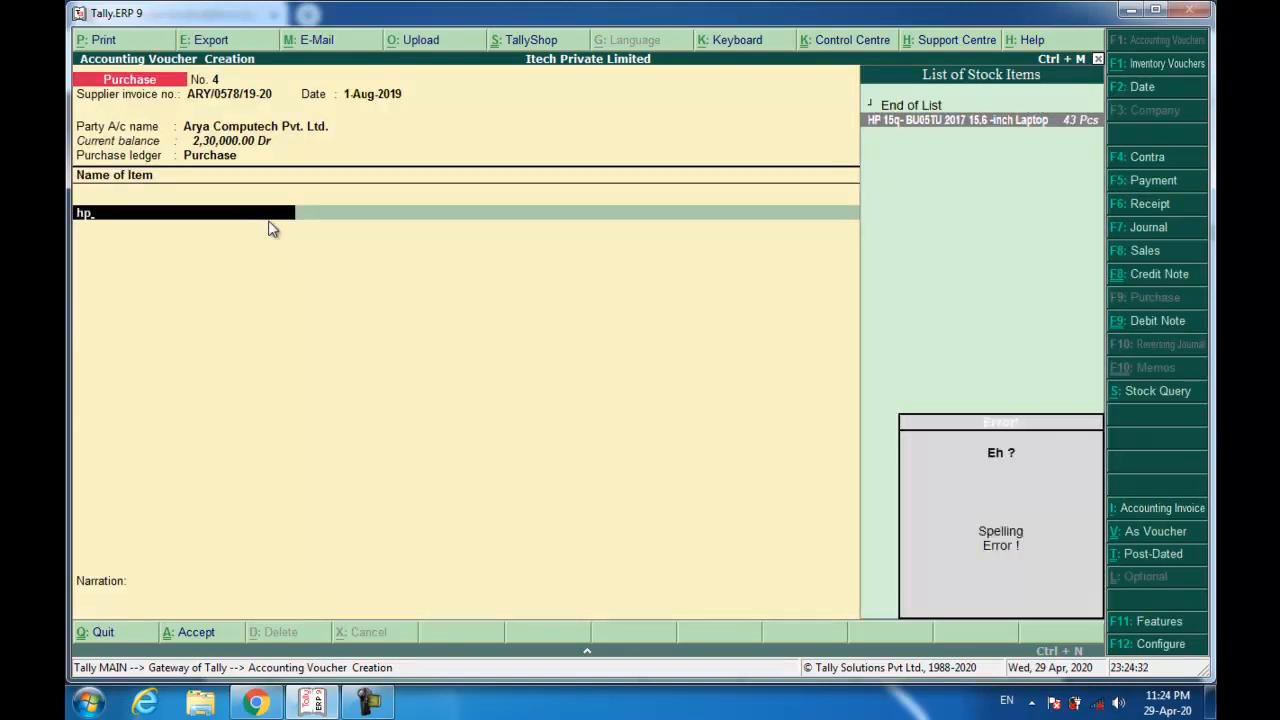
{"action": "key", "text": "Return"}
{"action": "type", "text": "100"}
{"action": "key", "text": "Return"}
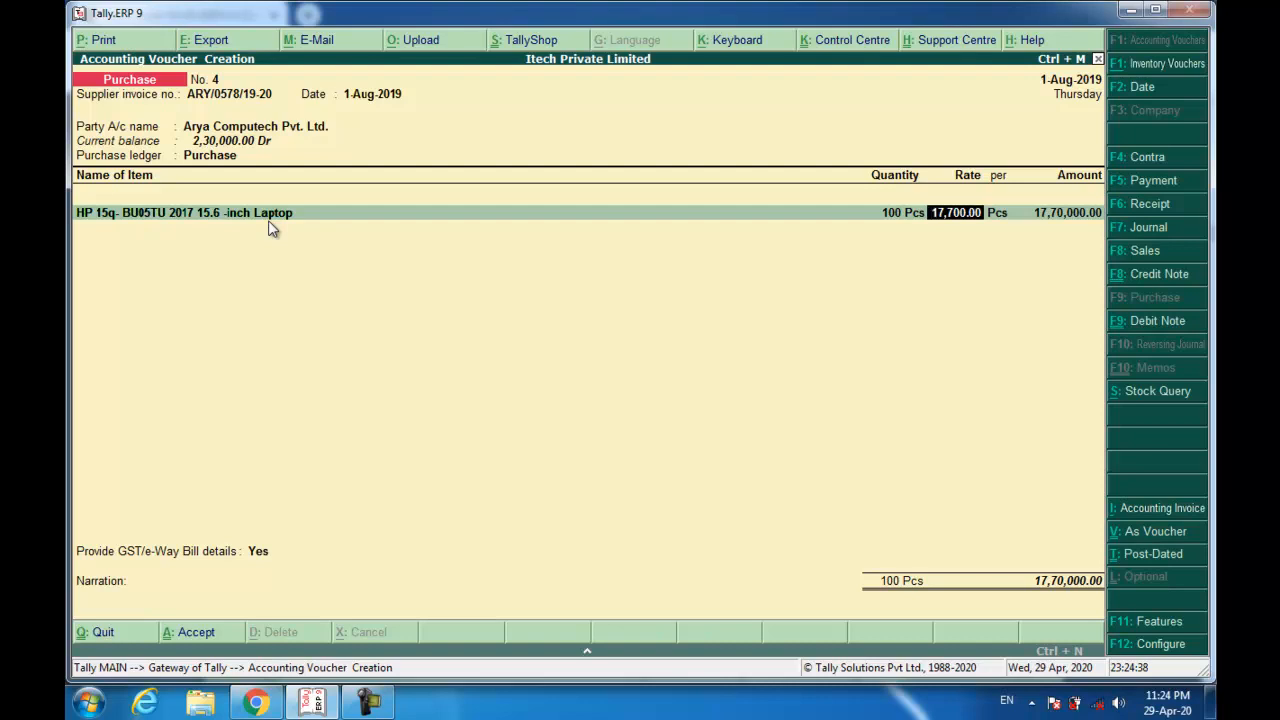
{"action": "key", "text": "Return"}
{"action": "key", "text": "Return"}
{"action": "key", "text": "Return"}
{"action": "key", "text": "Up"}
{"action": "key", "text": "Return"}
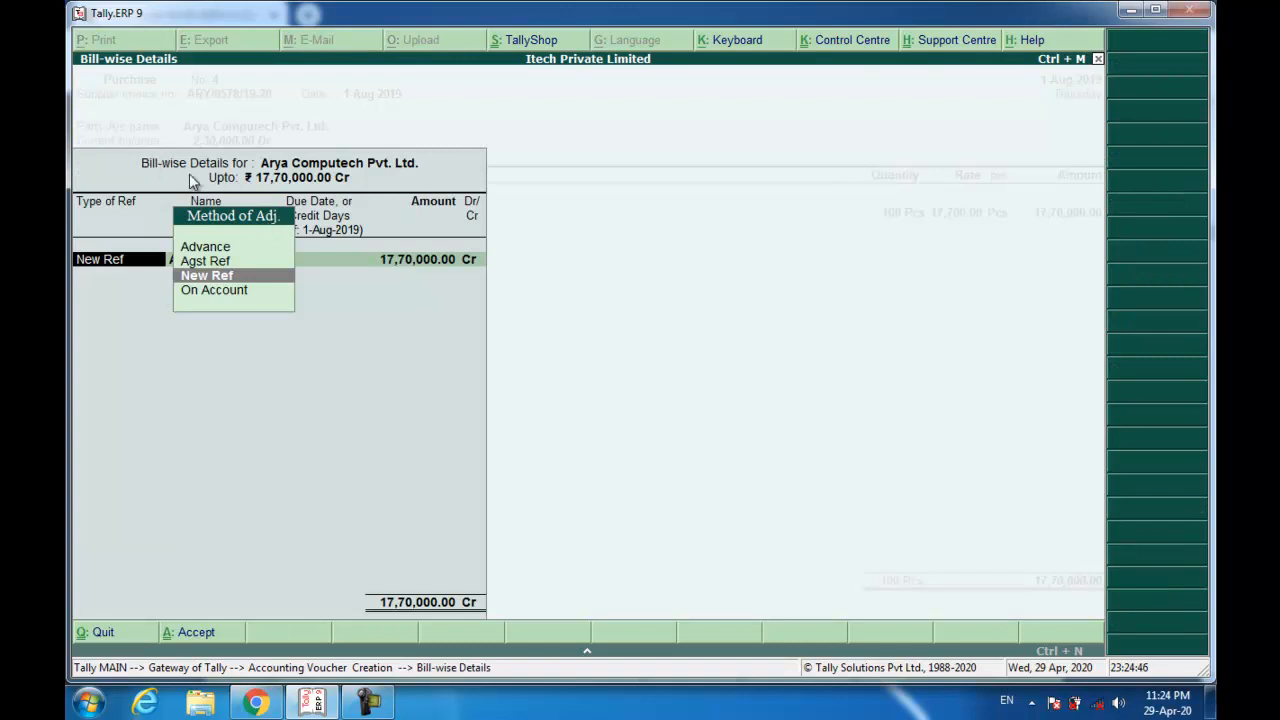
{"action": "key", "text": "Return"}
{"action": "key", "text": "Return"}
{"action": "key", "text": "Return"}
{"action": "key", "text": "Return"}
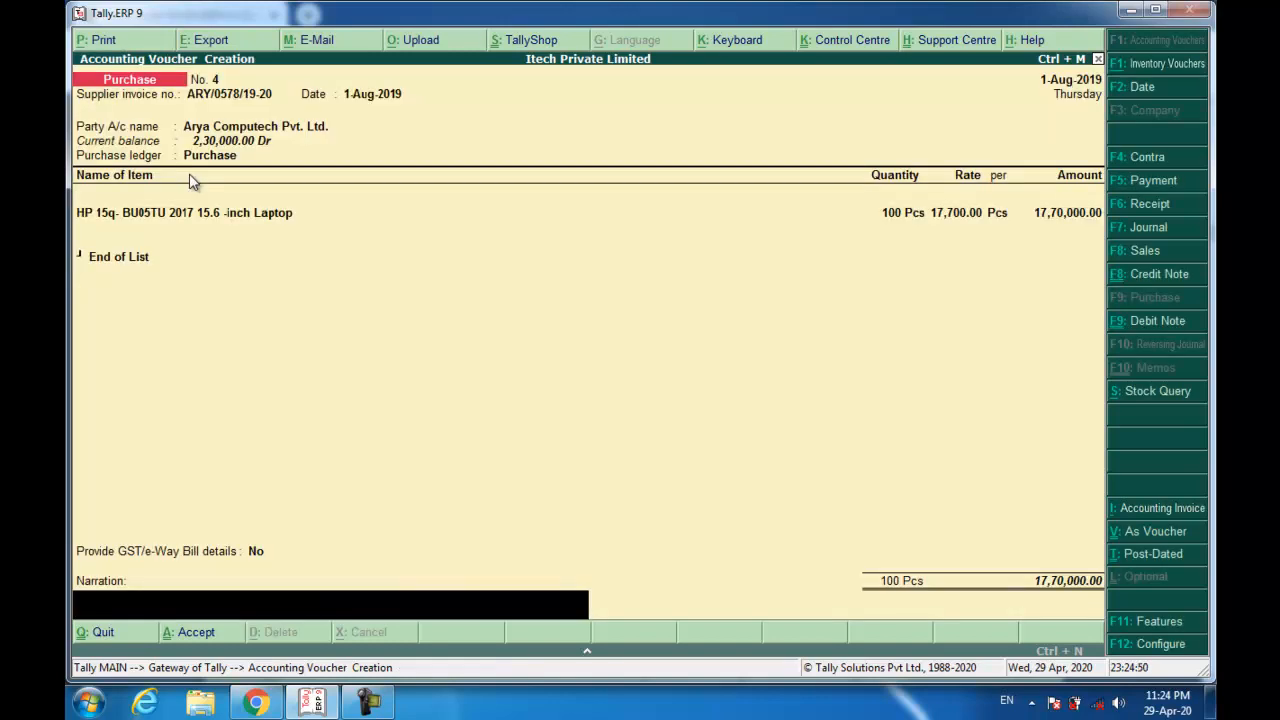
{"action": "type", "text": "Bieng Goods Purchased."}
{"action": "key", "text": "Return"}
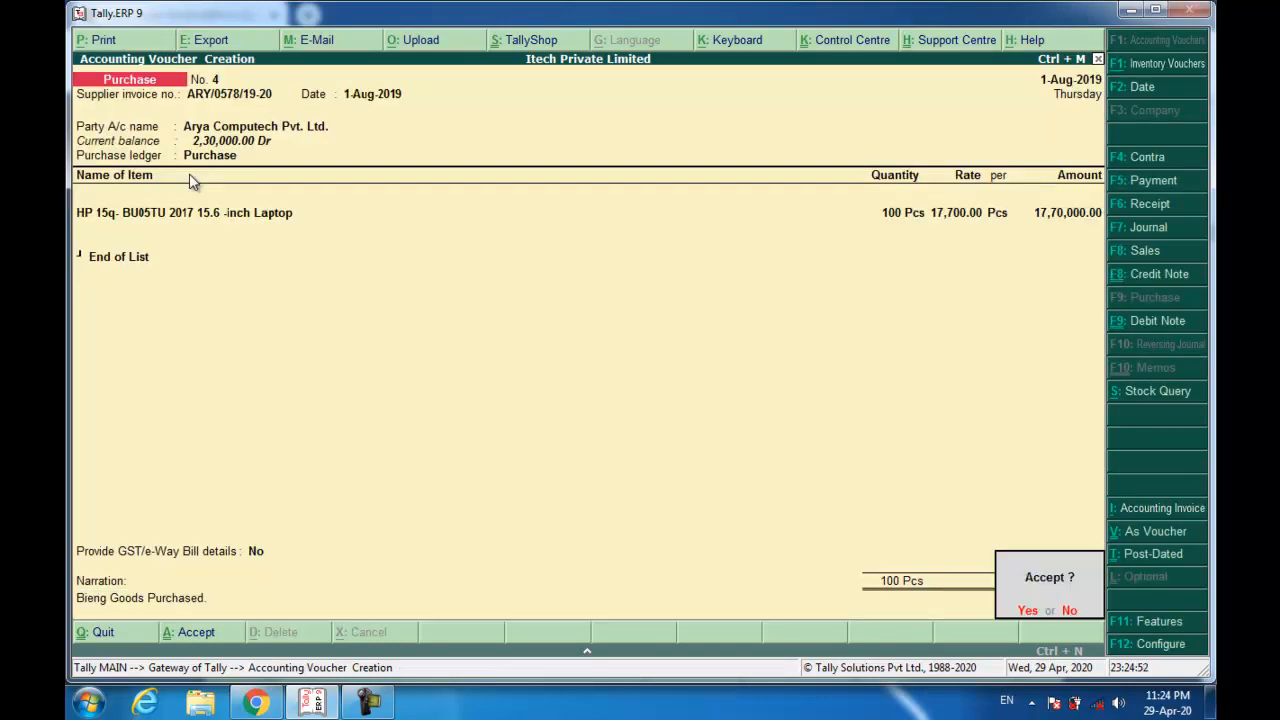
{"action": "key", "text": "Return"}
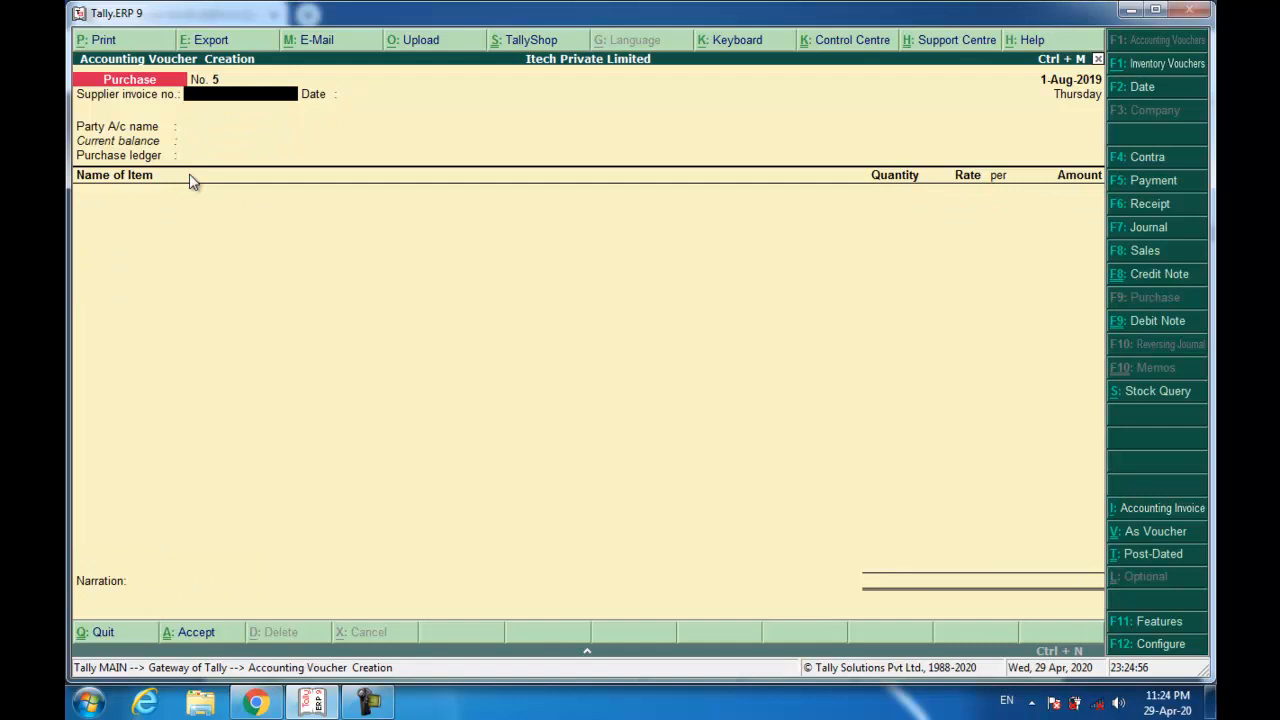
Review iTech's bill of supply 002/19-20 to Aegis (80 HP laptops at 18,500.00), then return to Tally.
{"action": "left_click", "coordinate": [256, 703]}
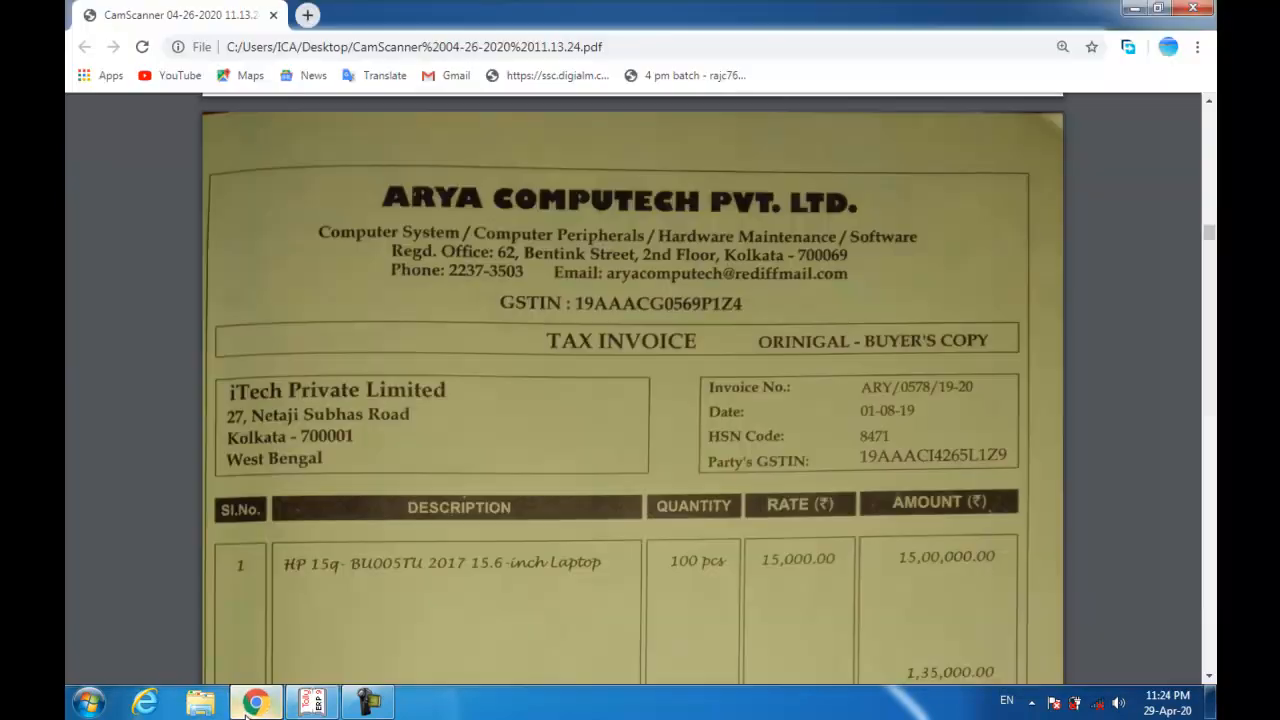
{"action": "scroll", "coordinate": [299, 380], "scroll_direction": "down", "scroll_amount": 10}
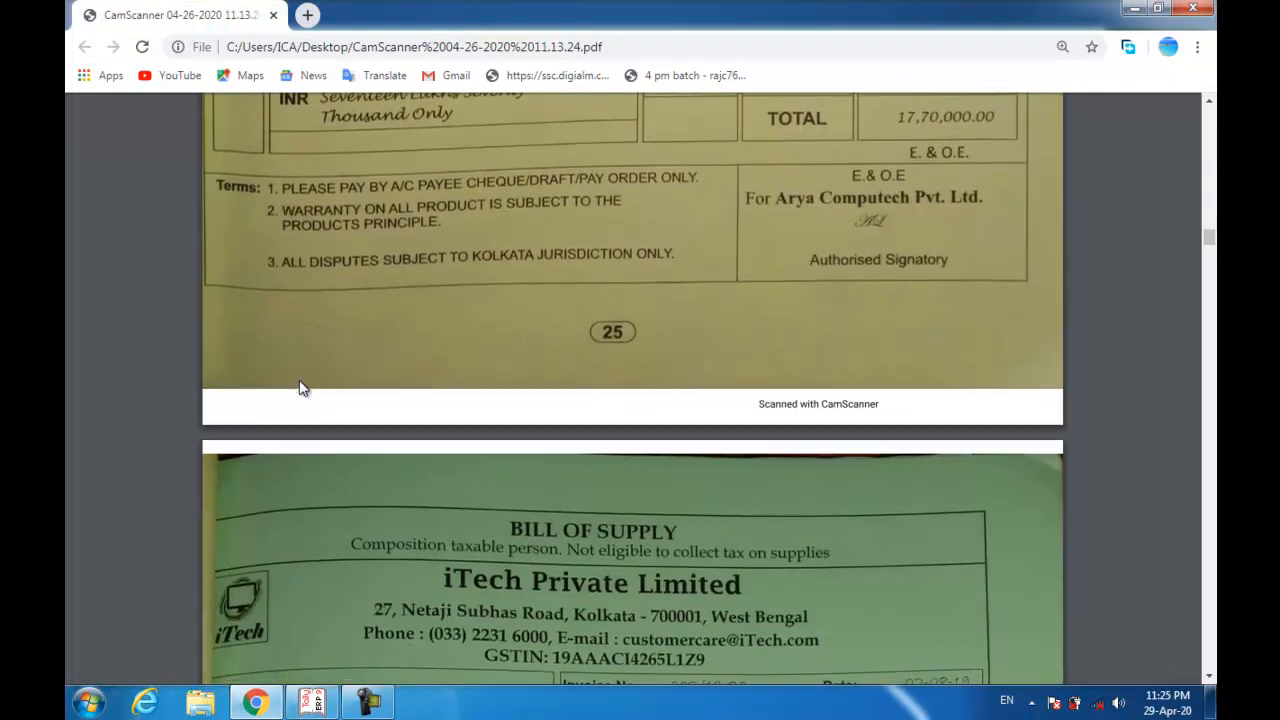
{"action": "scroll", "coordinate": [299, 380], "scroll_direction": "down", "scroll_amount": 1}
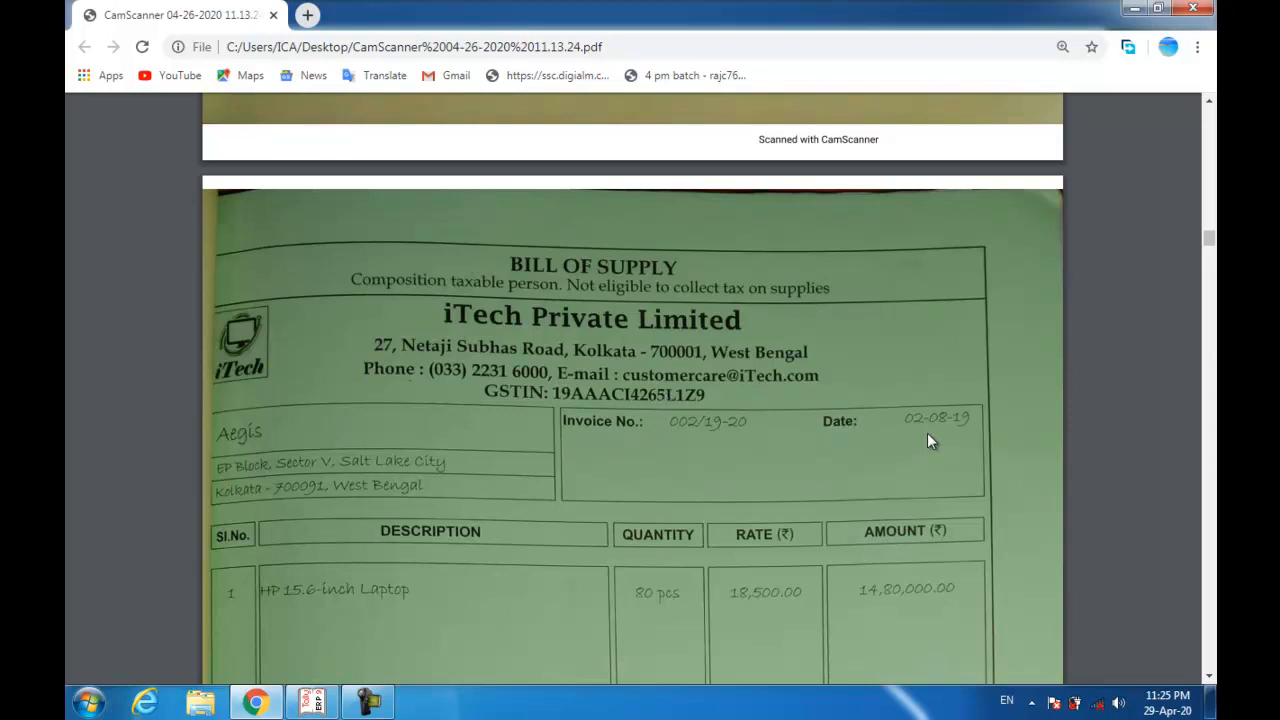
{"action": "key", "text": "alt+Tab"}
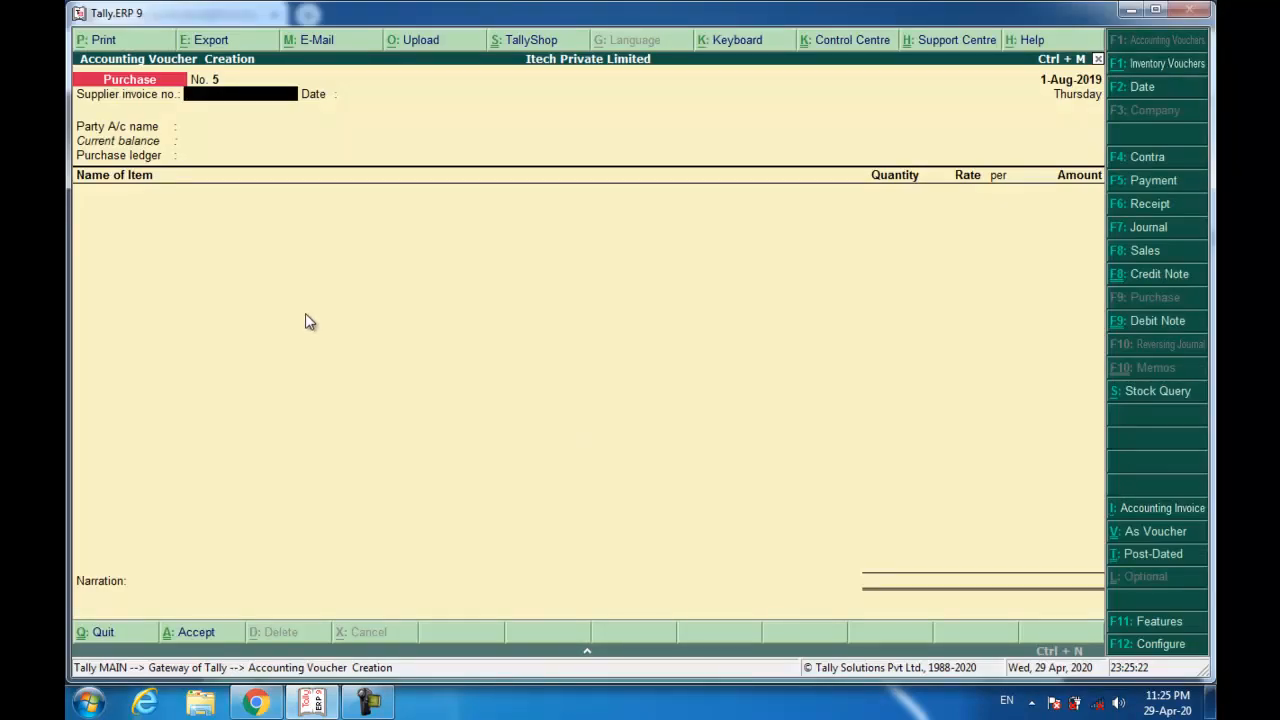
Start Sales voucher No. 6 dated 2-Aug-2019 with reference 002/19-20 and begin a new party ledger.
{"action": "key", "text": "F8"}
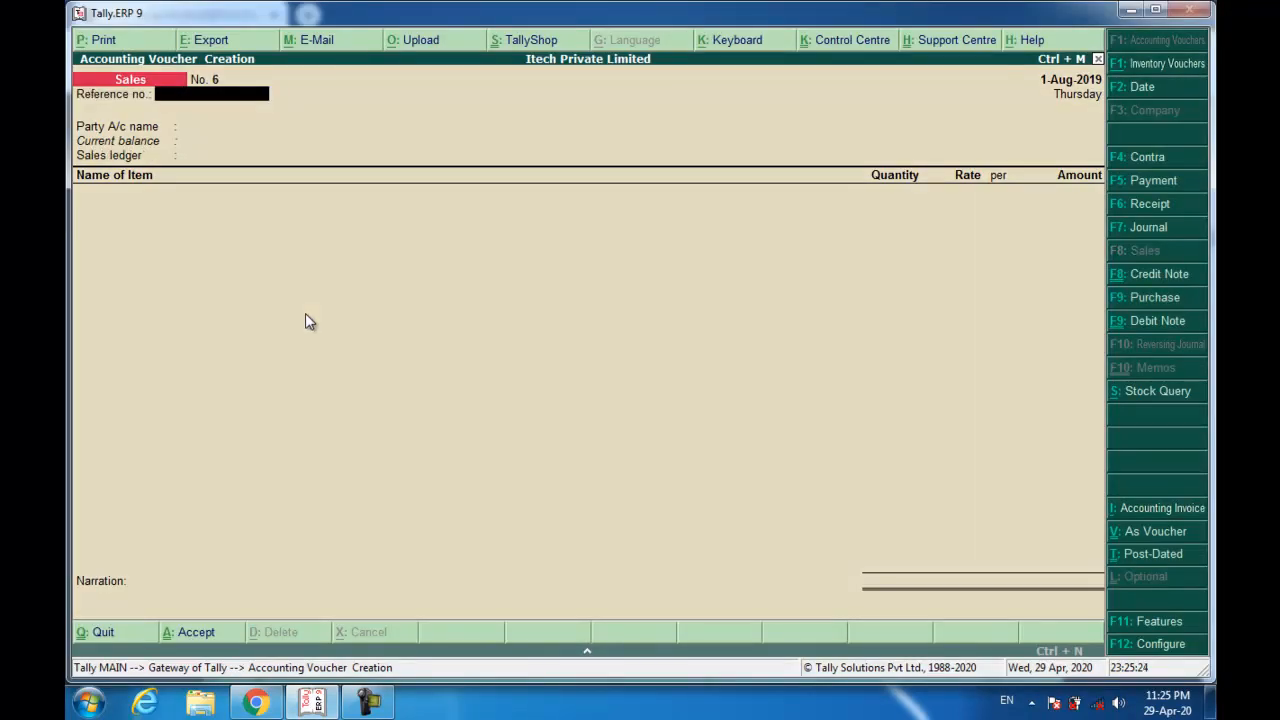
{"action": "key", "text": "F2"}
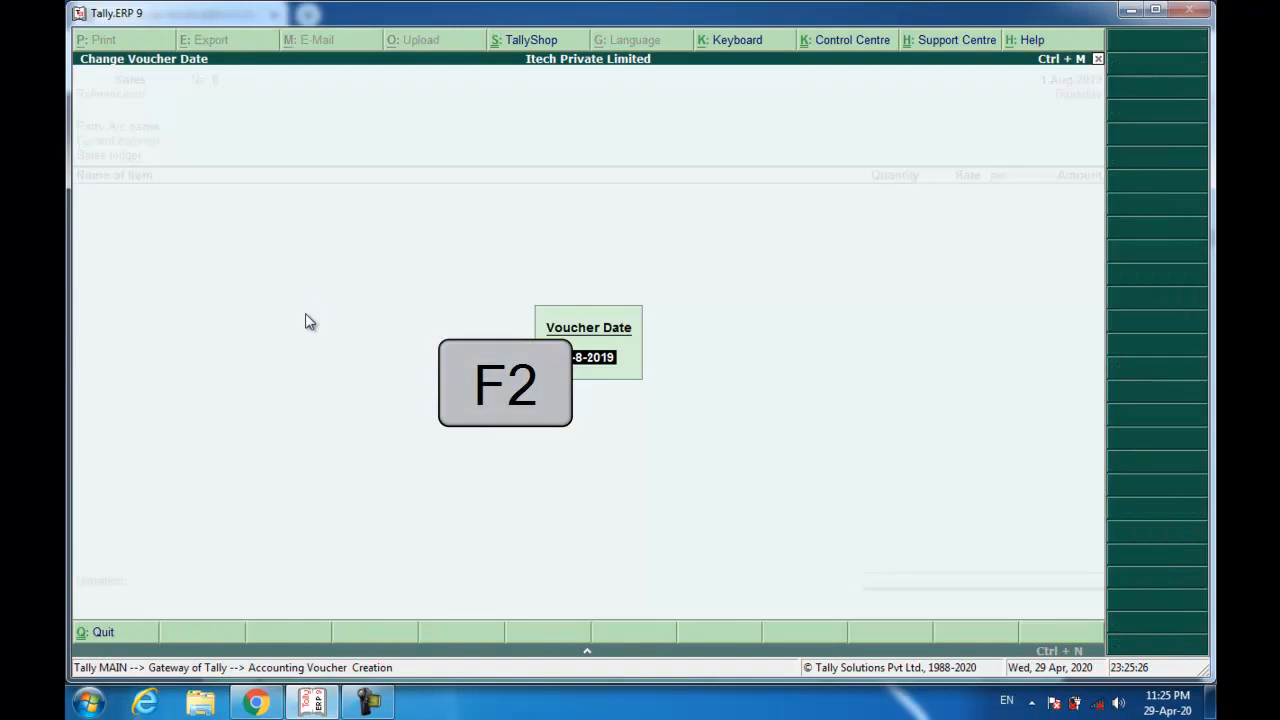
{"action": "key", "text": "Return"}
{"action": "type", "text": "002/19-"}
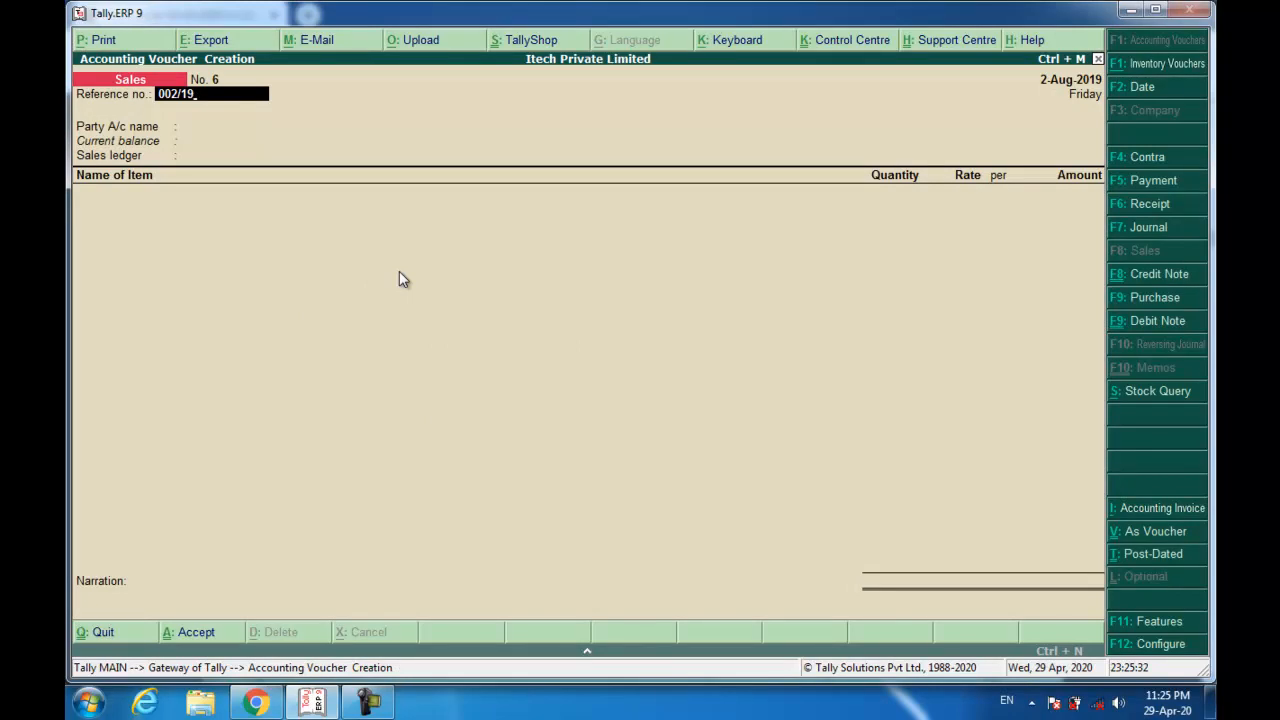
{"action": "type", "text": "20"}
{"action": "key", "text": "Return"}
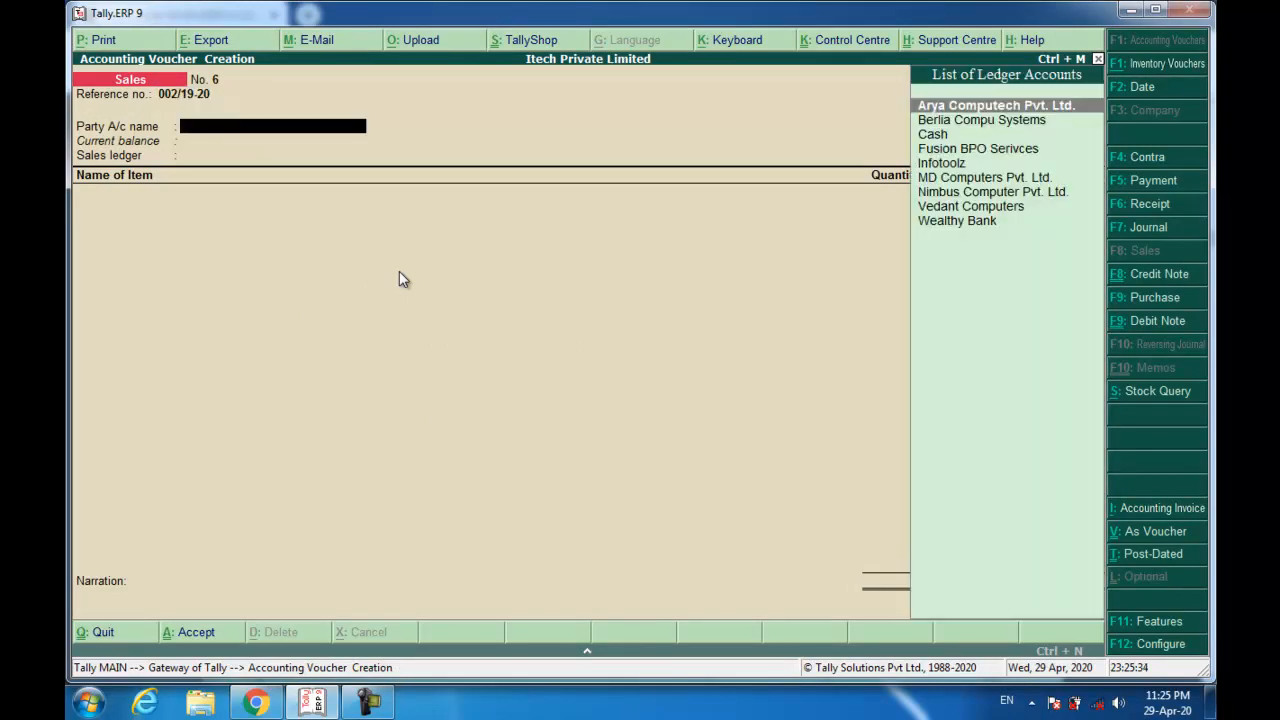
{"action": "key", "text": "alt+c"}
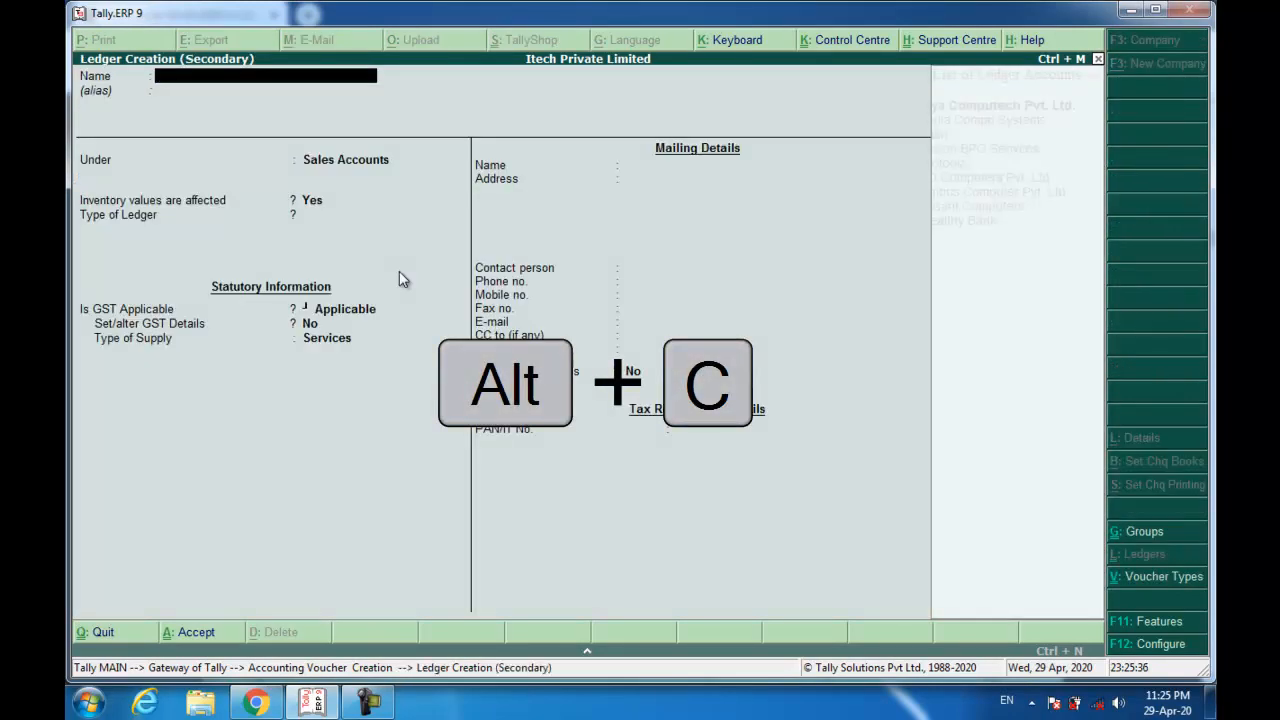
Name the new ledger Aegis under Sundry Debtors with bill-by-bill balances set to Yes.
{"action": "type", "text": "Ae"}
{"action": "key", "text": "BackSpace"}
{"action": "type", "text": "egis"}
{"action": "key", "text": "Return"}
{"action": "type", "text": "sun"}
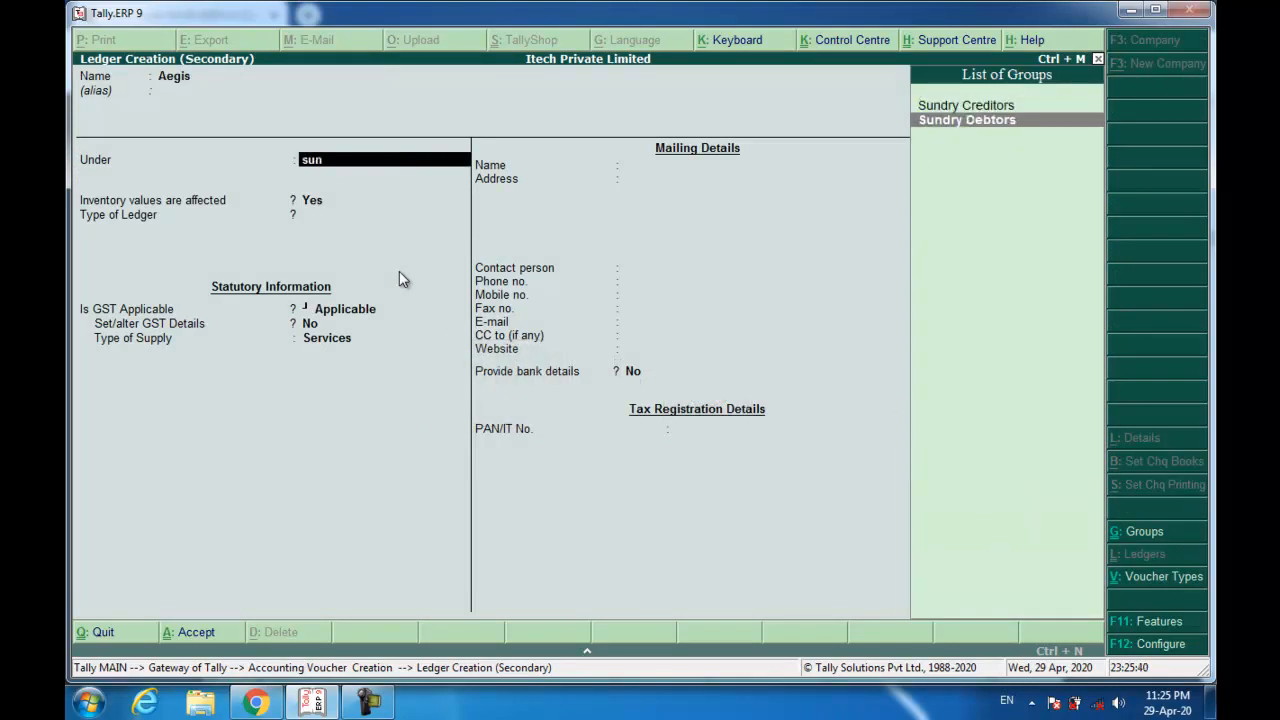
{"action": "key", "text": "Return"}
{"action": "key", "text": "Return"}
{"action": "key", "text": "Return"}
{"action": "key", "text": "BackSpace"}
{"action": "key", "text": "BackSpace"}
{"action": "type", "text": "y"}
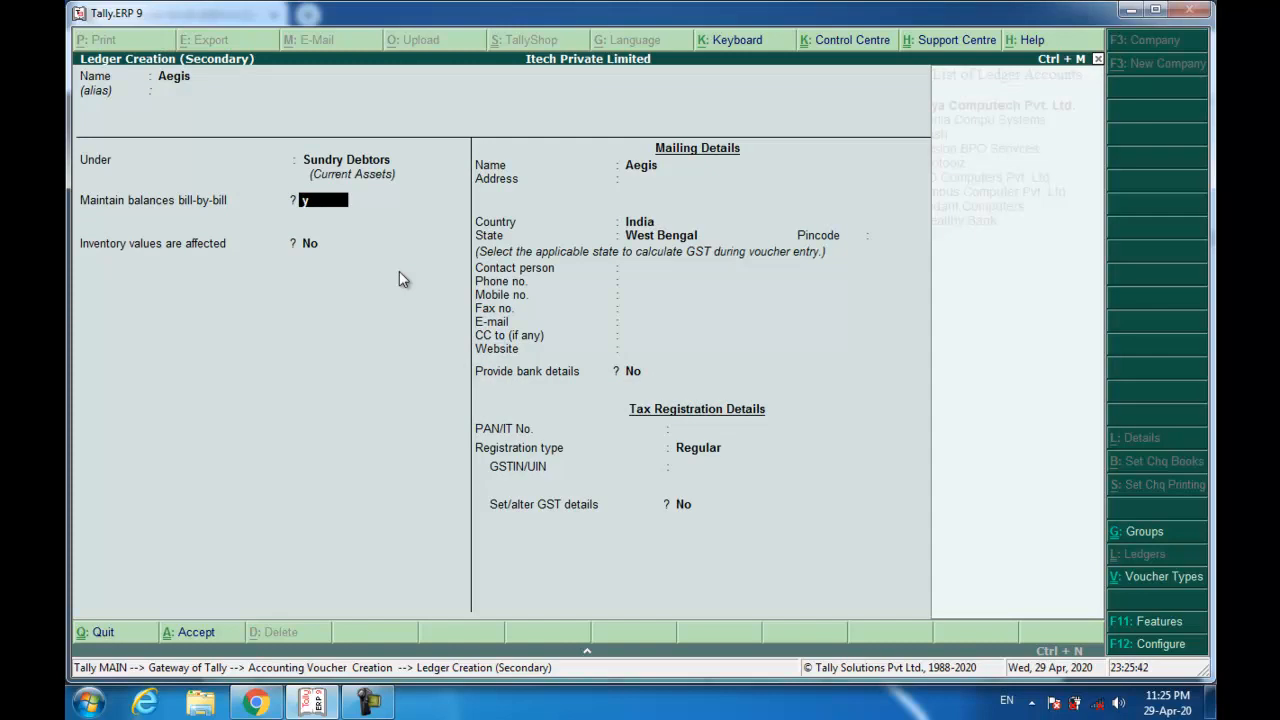
{"action": "key", "text": "Return"}
{"action": "key", "text": "Return"}
{"action": "key", "text": "Return"}
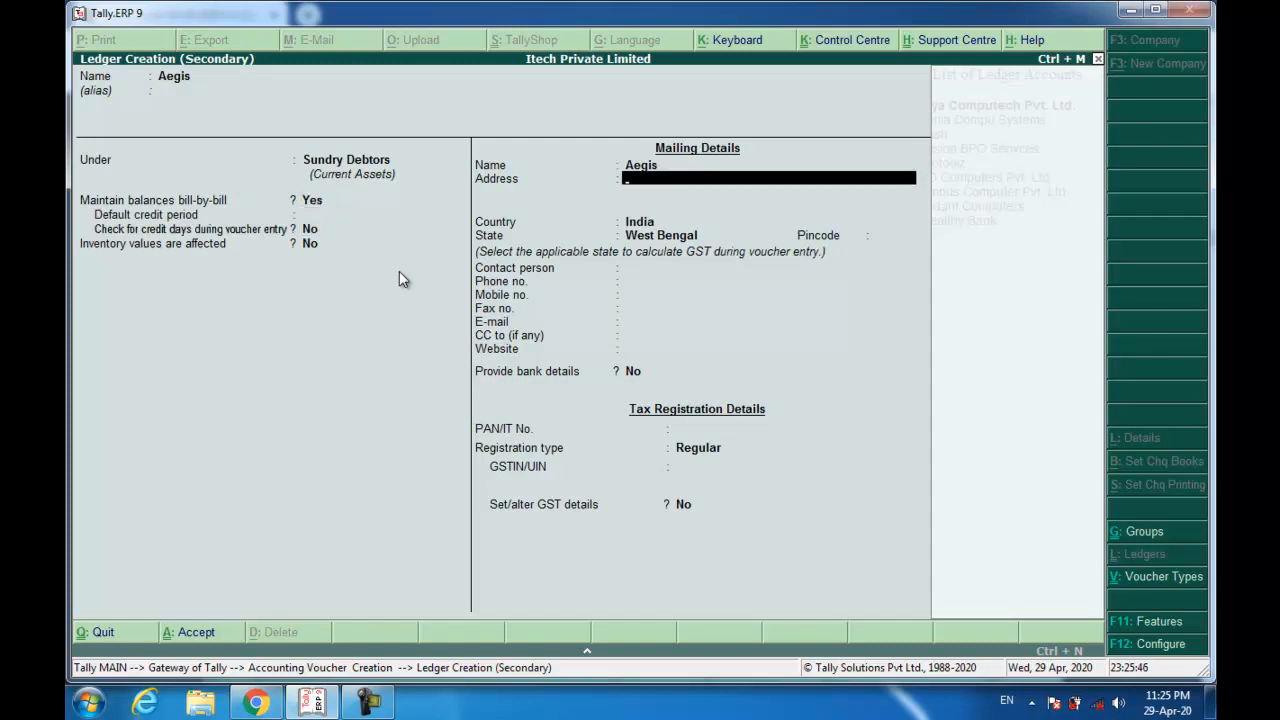
Give Aegis the EP Block Sector V, Salt Lake City, Kolkata 700091 address as Unregistered, save, and accept party details.
{"action": "type", "text": "EP Block Sectro"}
{"action": "key", "text": "BackSpace"}
{"action": "key", "text": "BackSpace"}
{"action": "type", "text": "or V, Salt"}
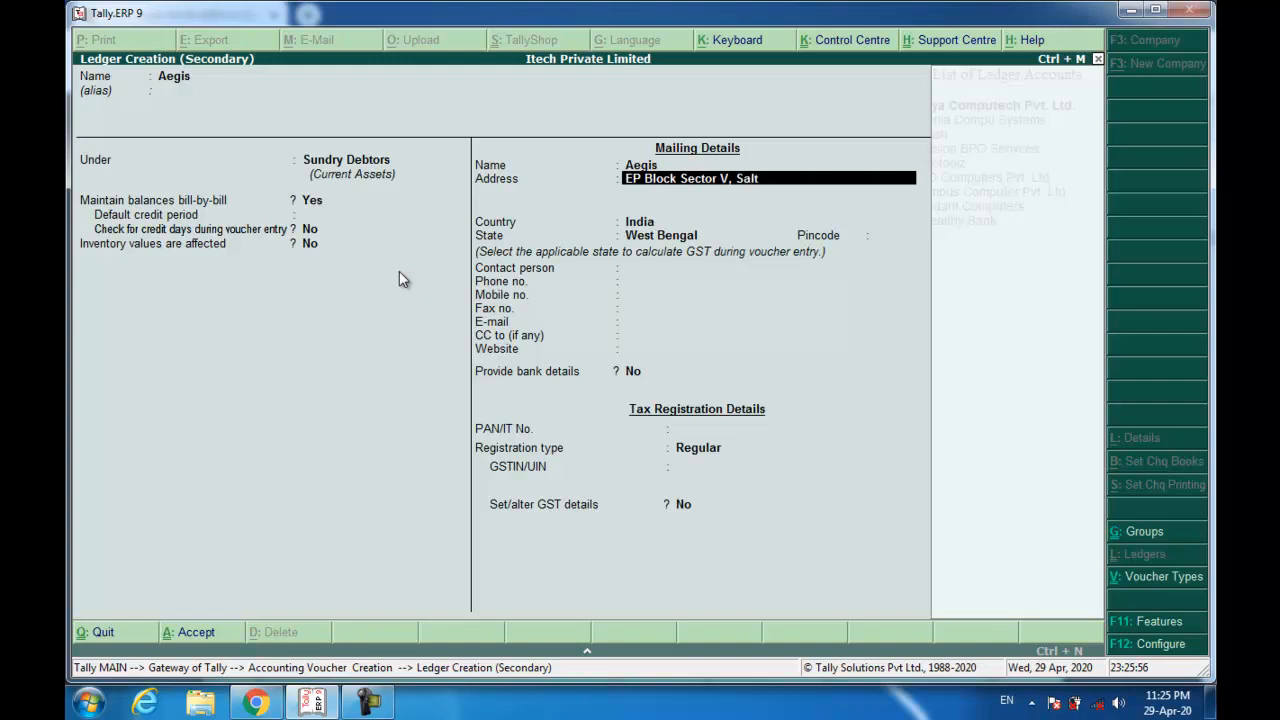
{"action": "type", "text": " Lake City,"}
{"action": "key", "text": "Return"}
{"action": "type", "text": "Kolkata - 700091, West Bengal"}
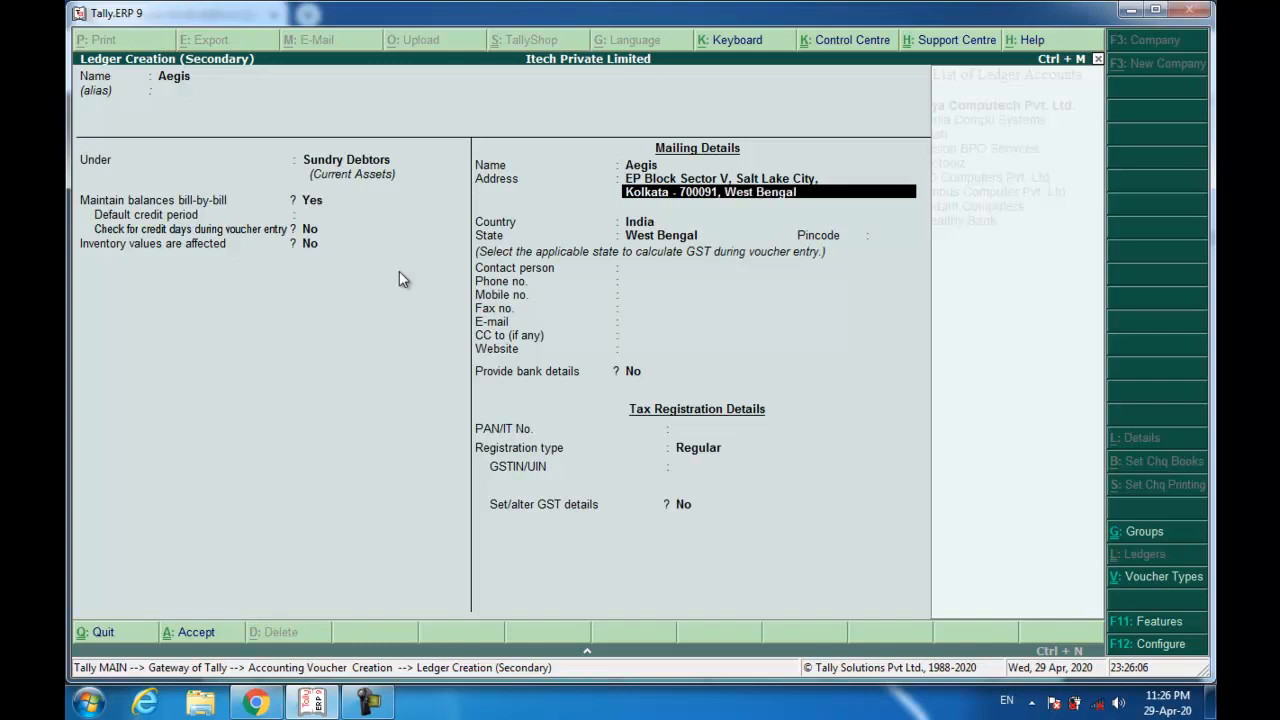
{"action": "key", "text": "Return"}
{"action": "key", "text": "Return"}
{"action": "key", "text": "Return"}
{"action": "type", "text": "700091"}
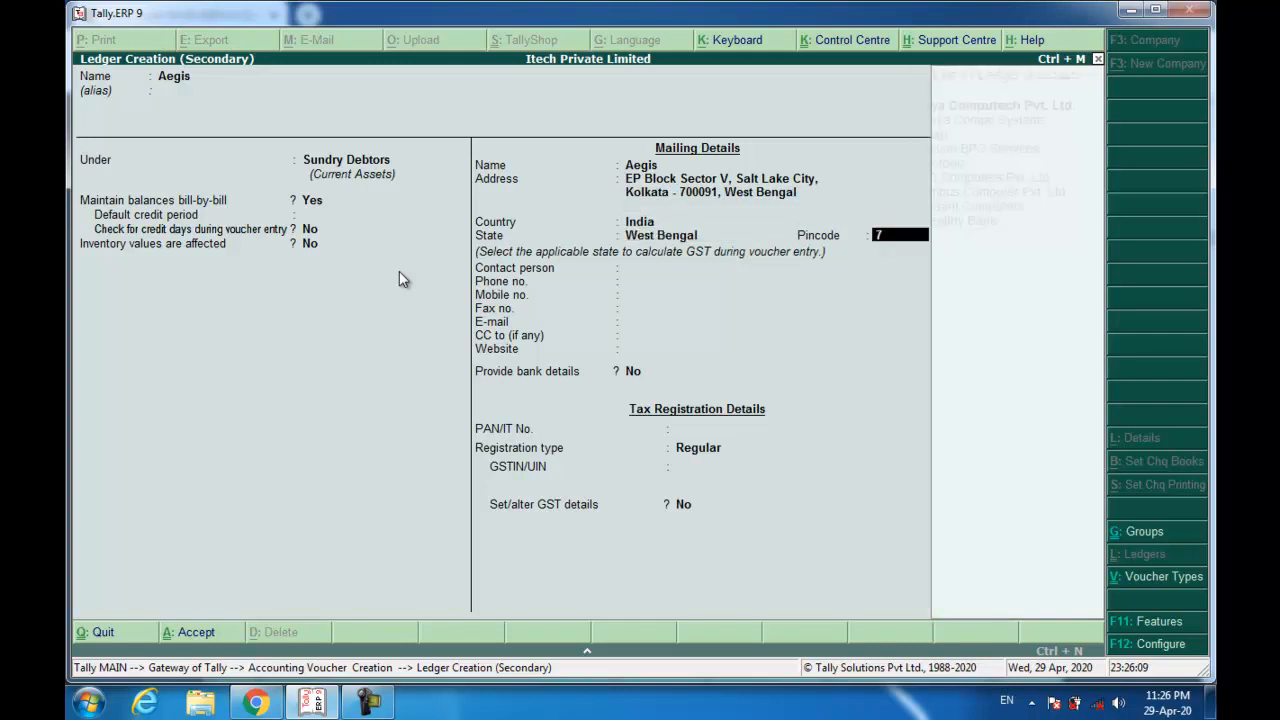
{"action": "key", "text": "Return"}
{"action": "key", "text": "Return"}
{"action": "key", "text": "Return"}
{"action": "key", "text": "Return"}
{"action": "key", "text": "Return"}
{"action": "key", "text": "Return"}
{"action": "key", "text": "Return"}
{"action": "key", "text": "Return"}
{"action": "key", "text": "Return"}
{"action": "key", "text": "Return"}
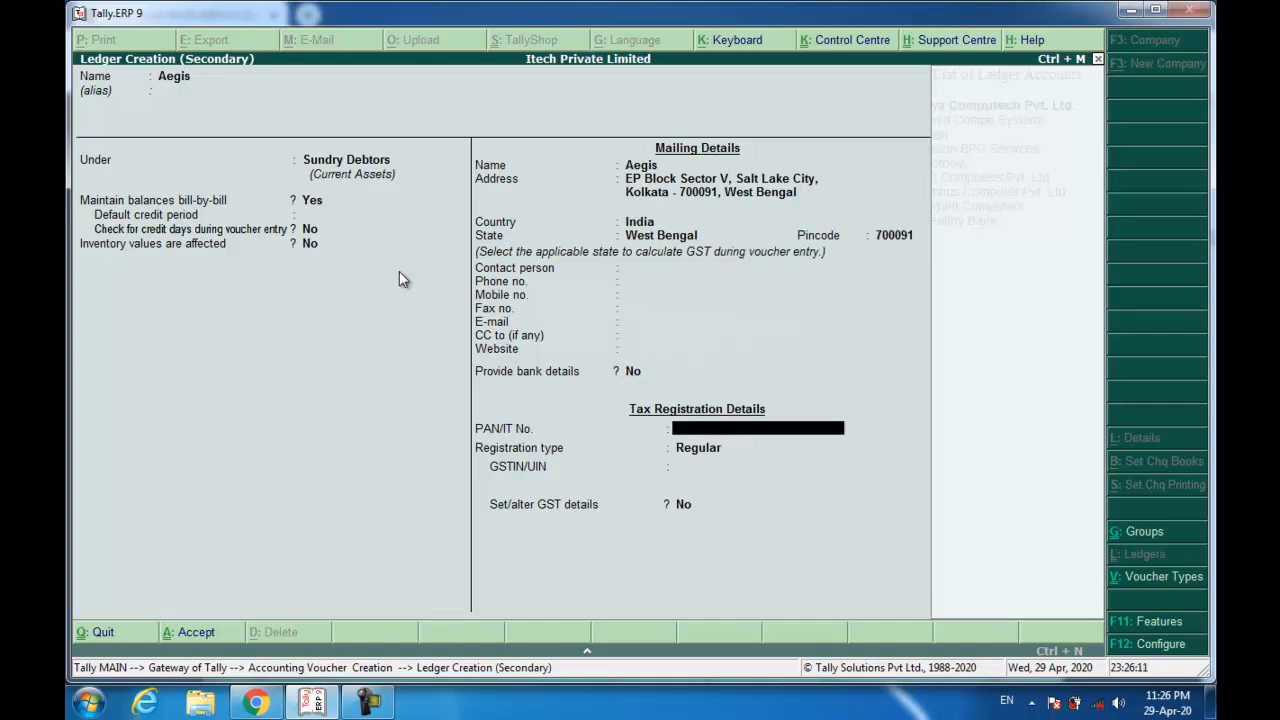
{"action": "key", "text": "Down"}
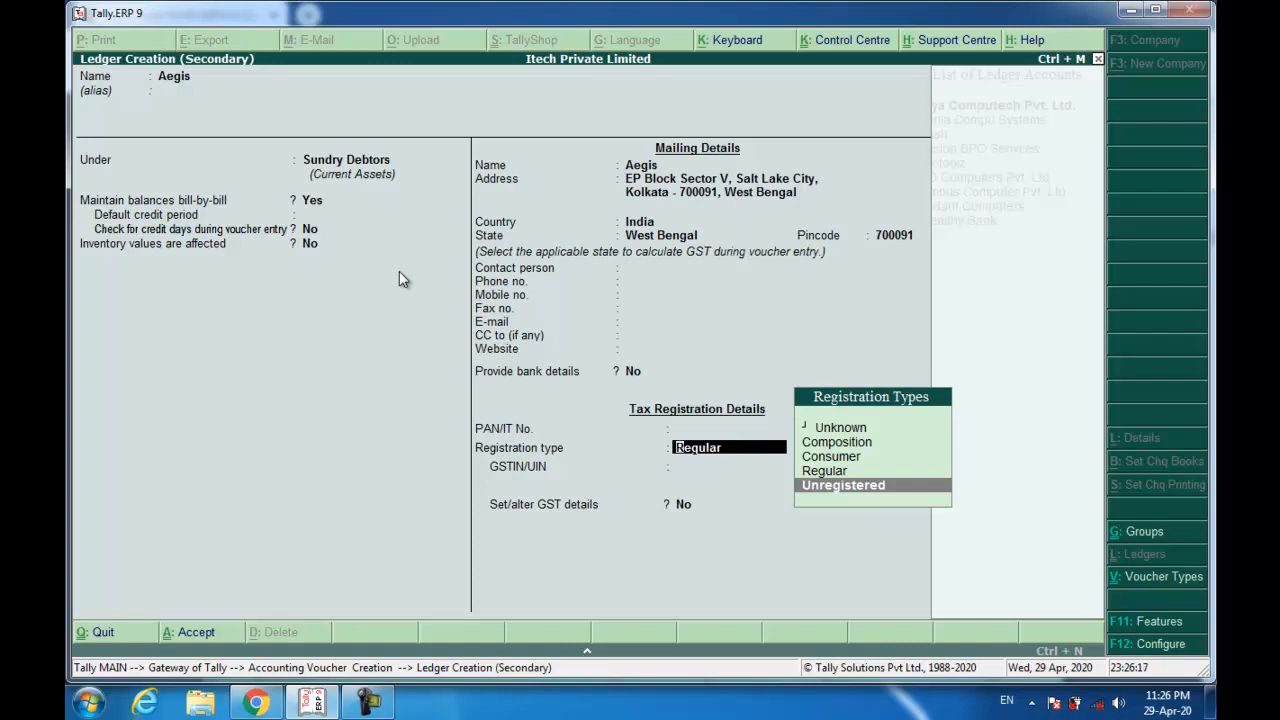
{"action": "key", "text": "Return"}
{"action": "key", "text": "Return"}
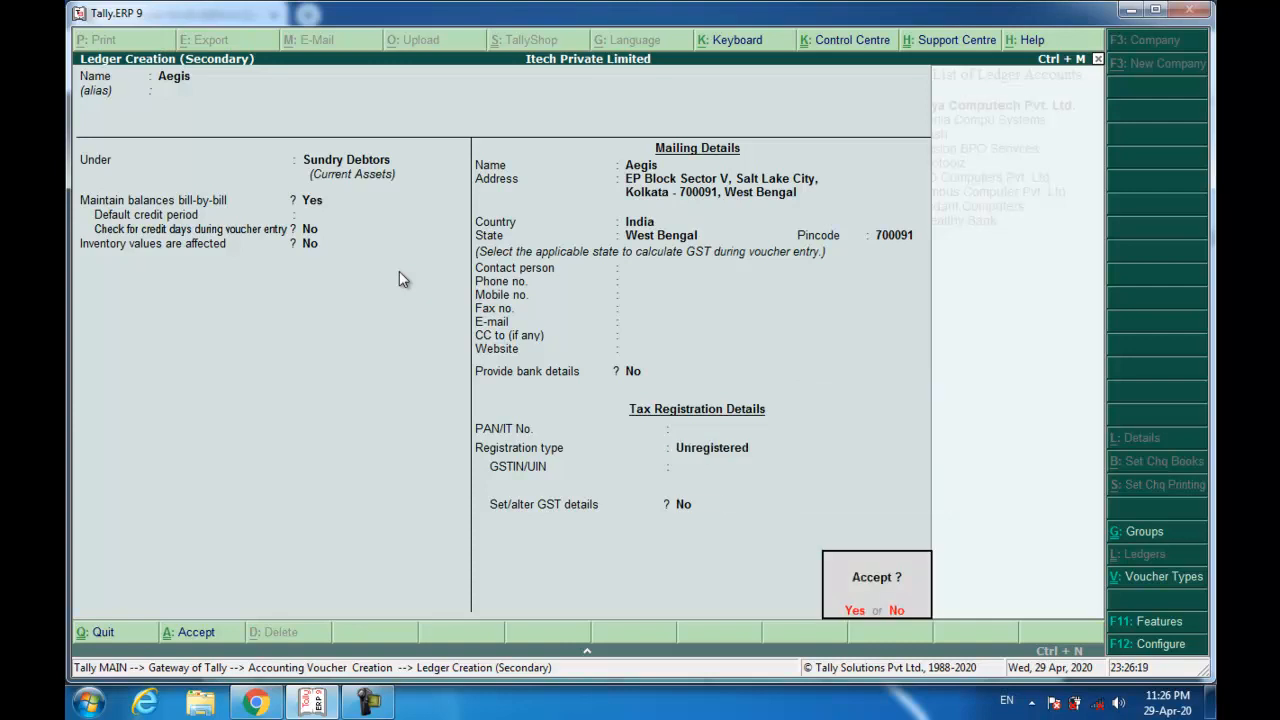
{"action": "key", "text": "Return"}
{"action": "key", "text": "Return"}
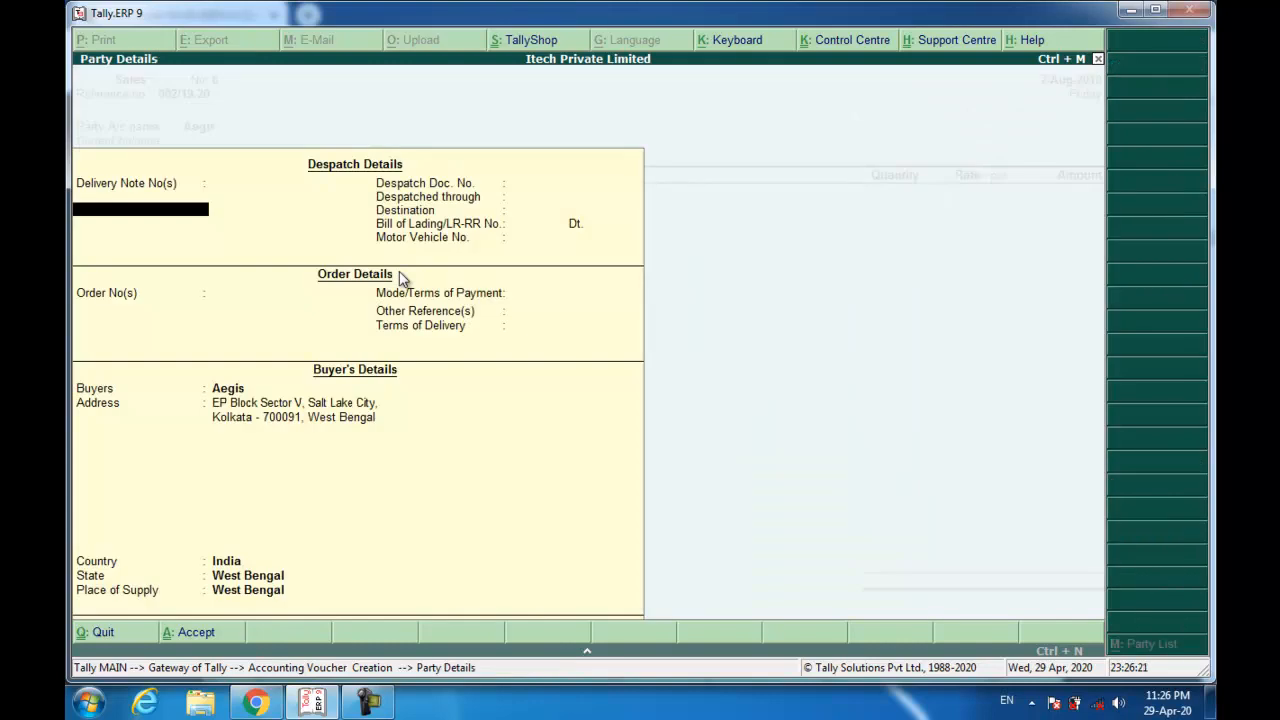
{"action": "key", "text": "ctrl+a"}
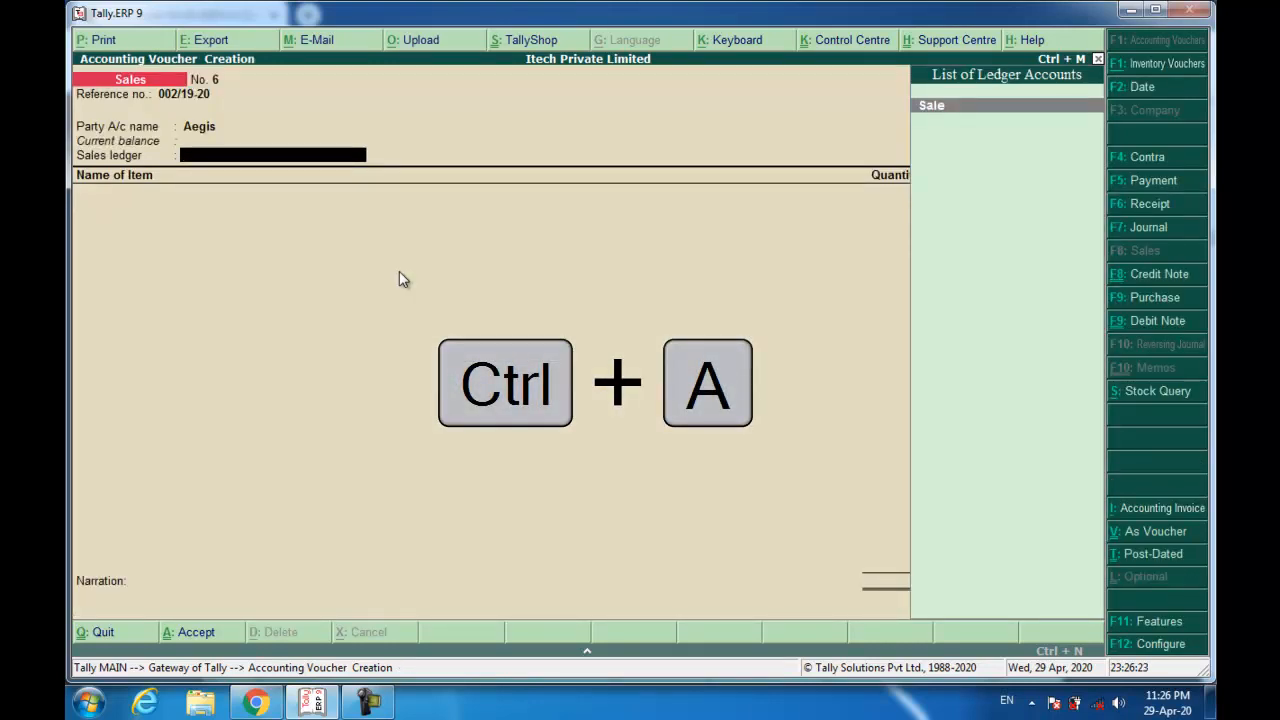
{"action": "key", "text": "Return"}
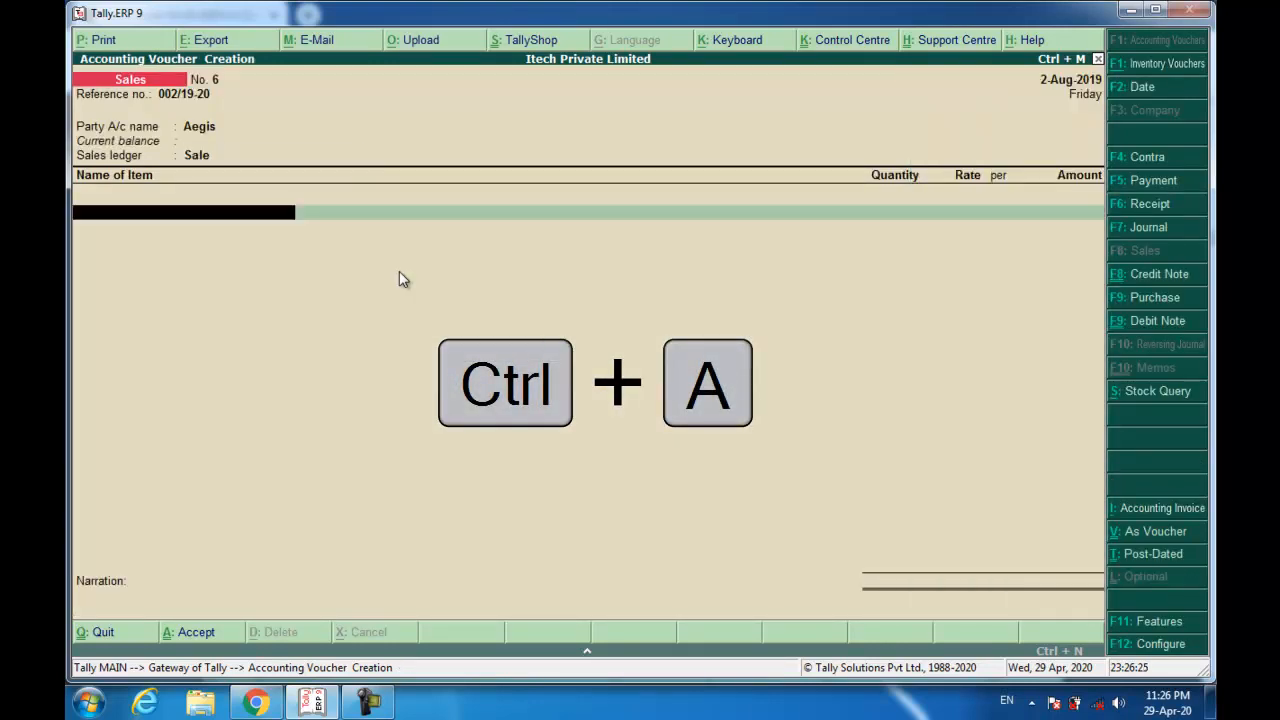
Add 80 HP laptops at a rate of 18,500 to the sales voucher.
{"action": "type", "text": "hp"}
{"action": "key", "text": "Return"}
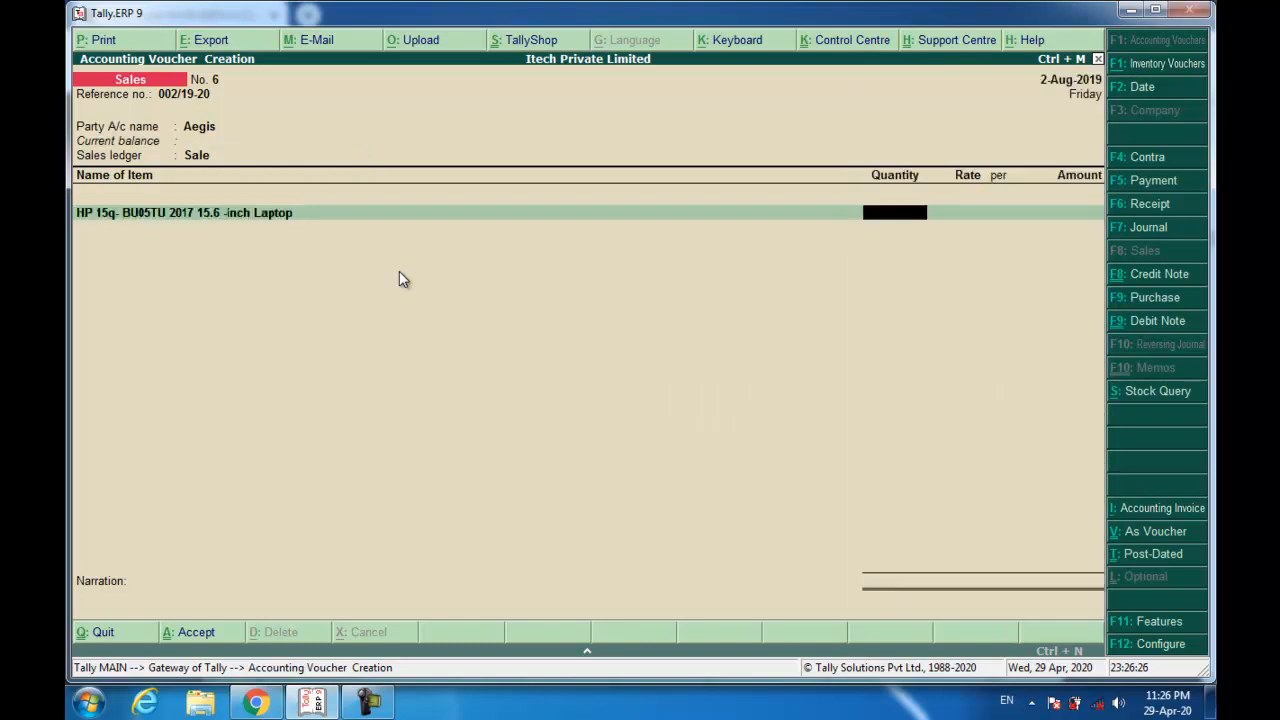
{"action": "type", "text": "80"}
{"action": "key", "text": "Return"}
{"action": "type", "text": "18,500"}
{"action": "key", "text": "Return"}
{"action": "key", "text": "Return"}
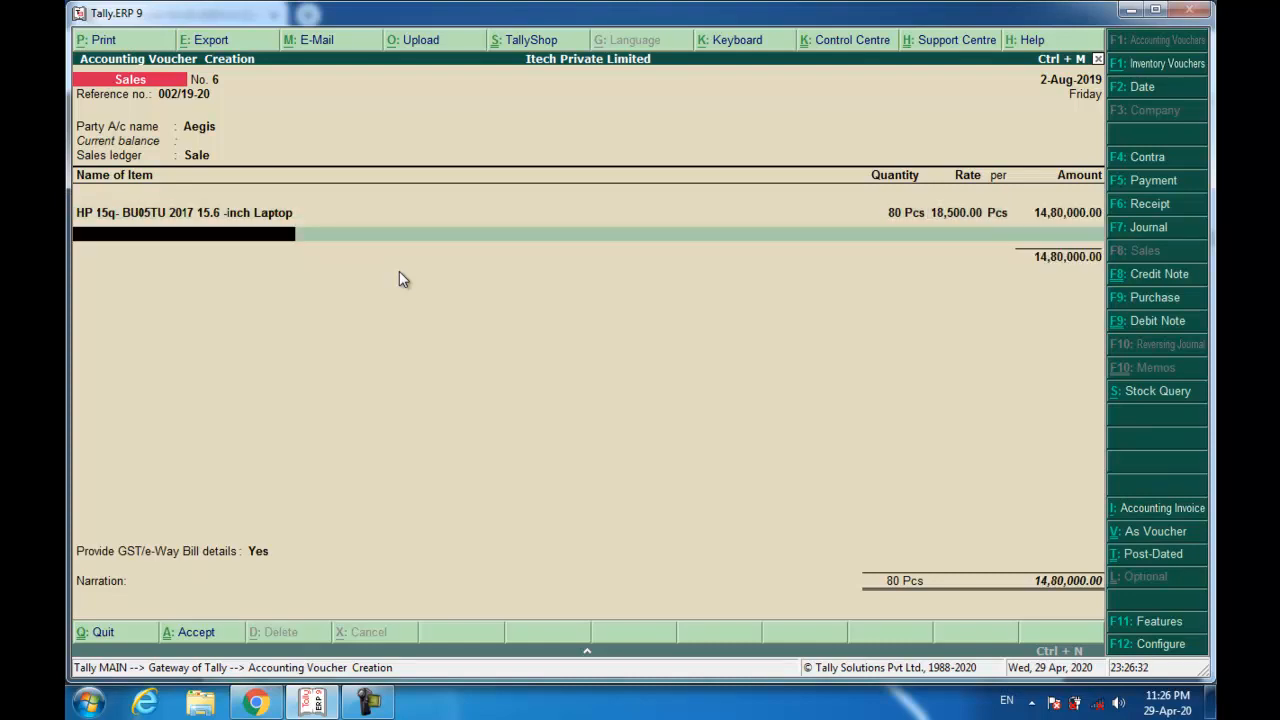
Set e-Way Bill details to No, new reference 002/19-20, narration 'Being Goods Sold.', and save.
{"action": "key", "text": "Return"}
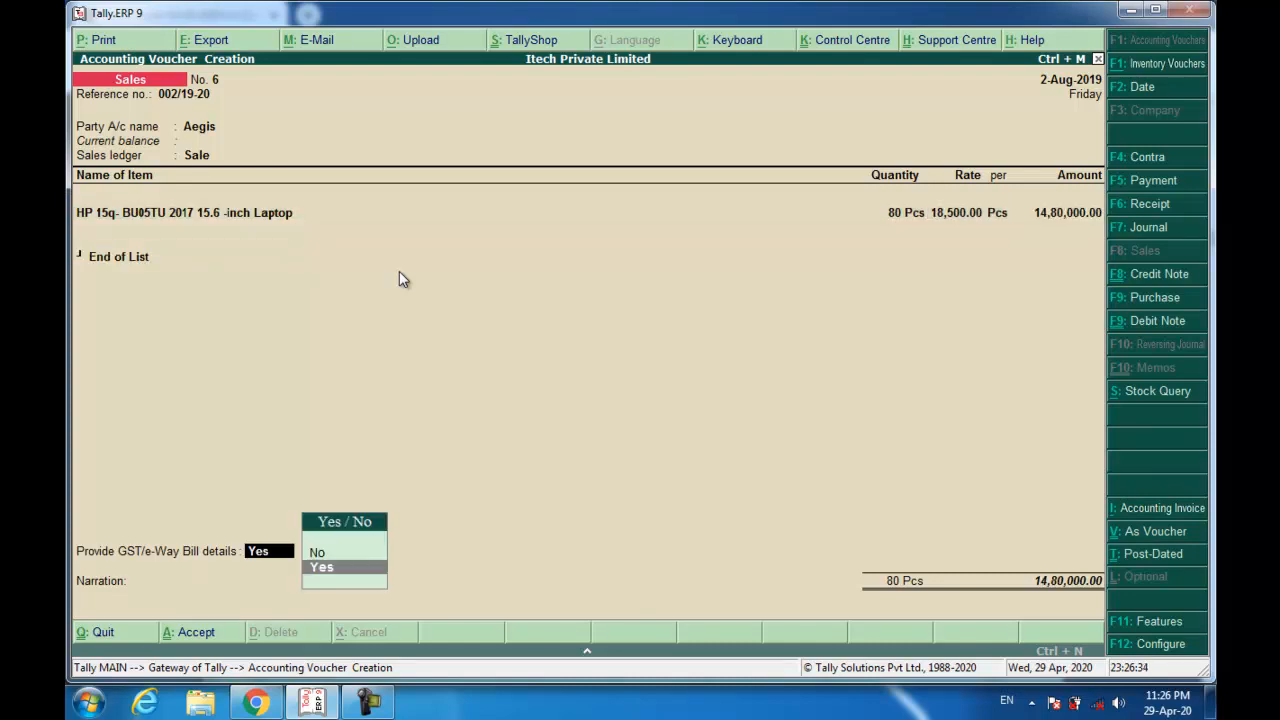
{"action": "key", "text": "n"}
{"action": "key", "text": "Return"}
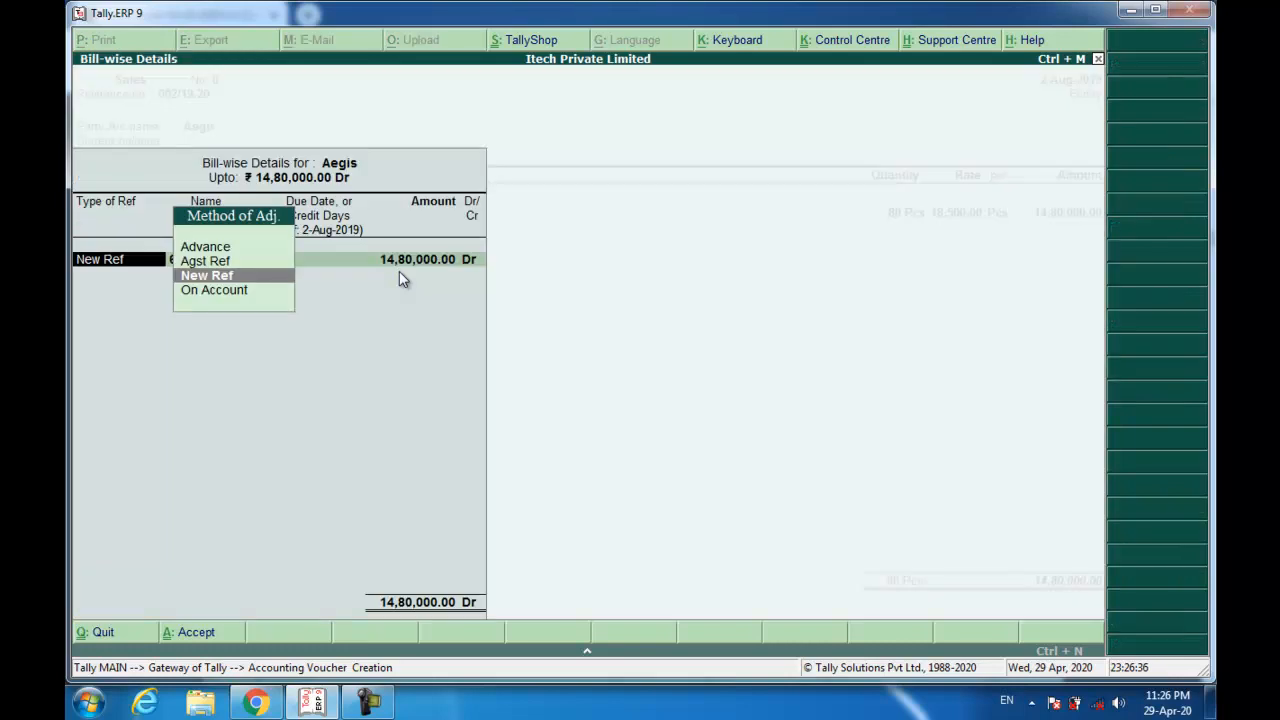
{"action": "key", "text": "Return"}
{"action": "type", "text": "002/19-20"}
{"action": "key", "text": "Return"}
{"action": "key", "text": "Return"}
{"action": "key", "text": "Return"}
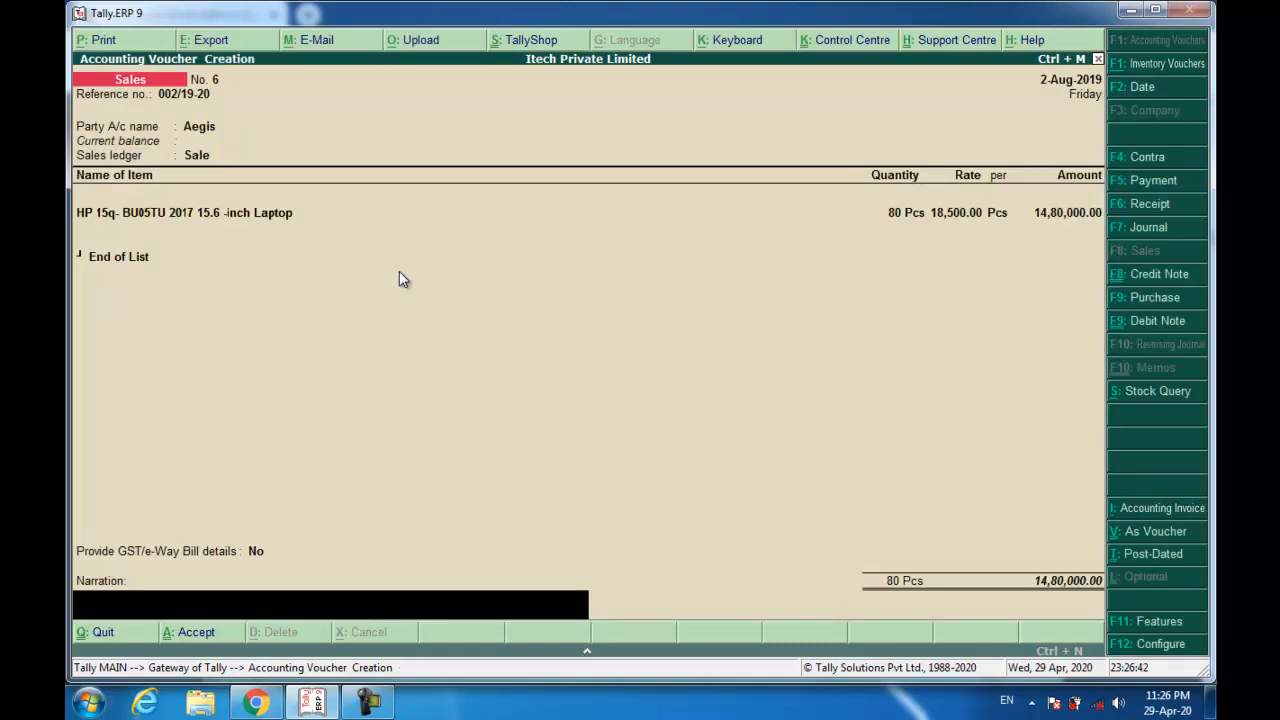
{"action": "type", "text": "Being Goods Sold."}
{"action": "key", "text": "Return"}
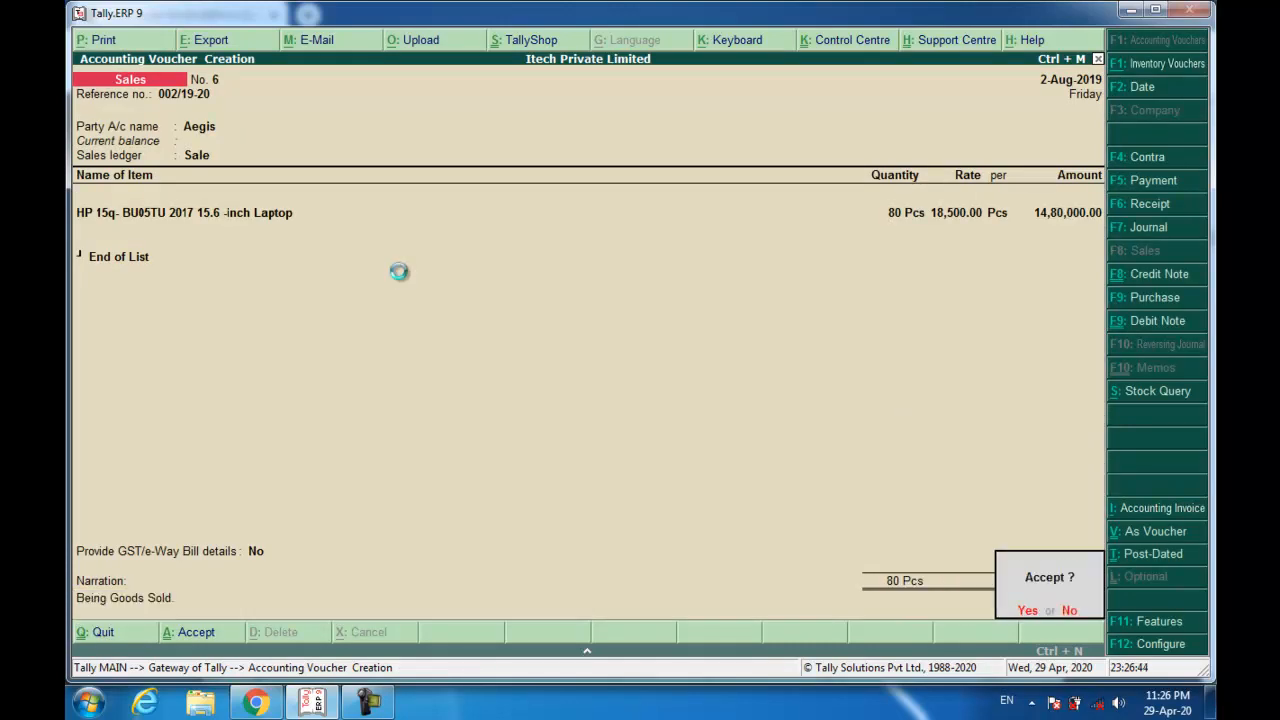
{"action": "key", "text": "Return"}
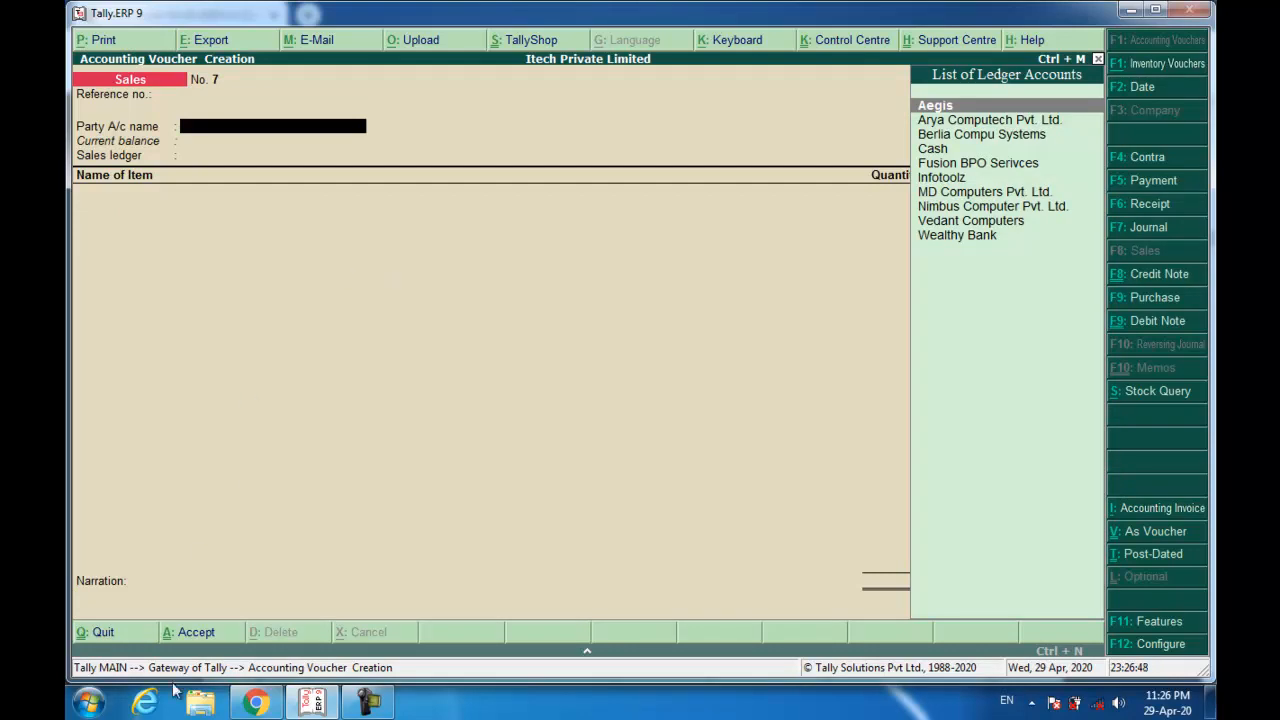
{"action": "left_click", "coordinate": [256, 702]}
{"action": "scroll", "coordinate": [430, 560], "scroll_direction": "down", "scroll_amount": 5}
{"action": "scroll", "coordinate": [431, 557], "scroll_direction": "down", "scroll_amount": 8}
{"action": "scroll", "coordinate": [430, 563], "scroll_direction": "down", "scroll_amount": 1}
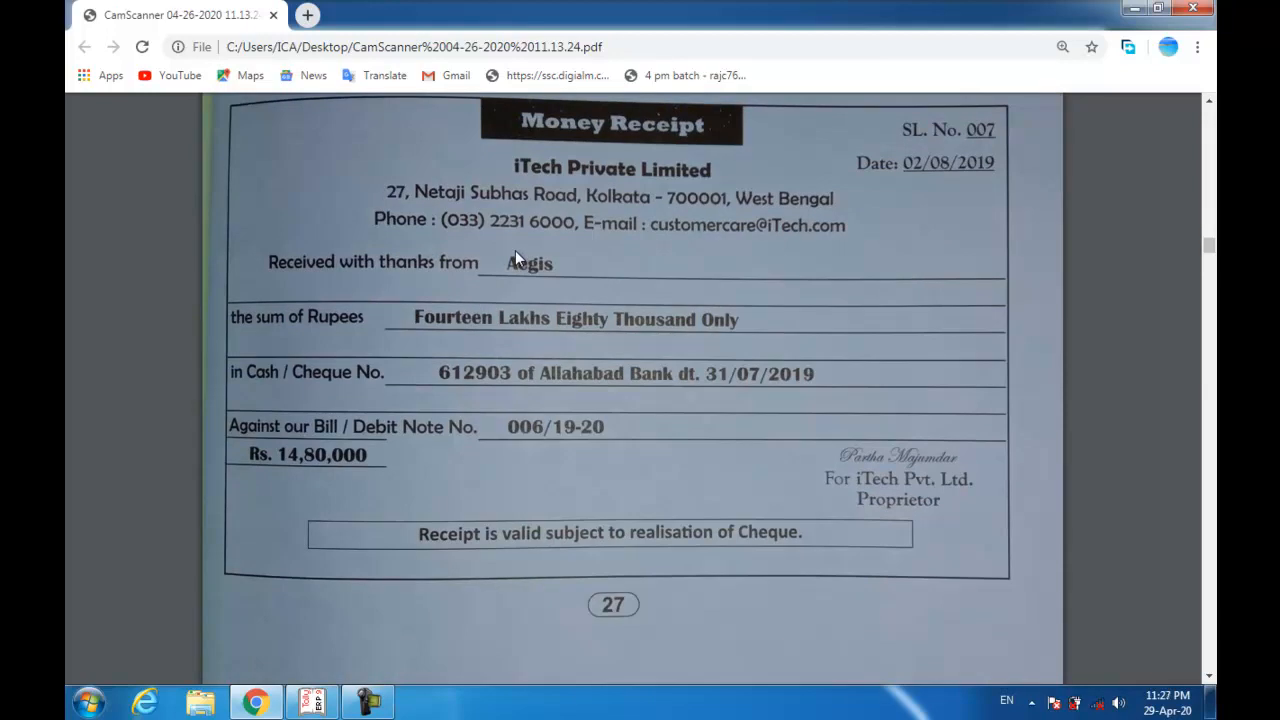
{"action": "key", "text": "alt+Tab"}
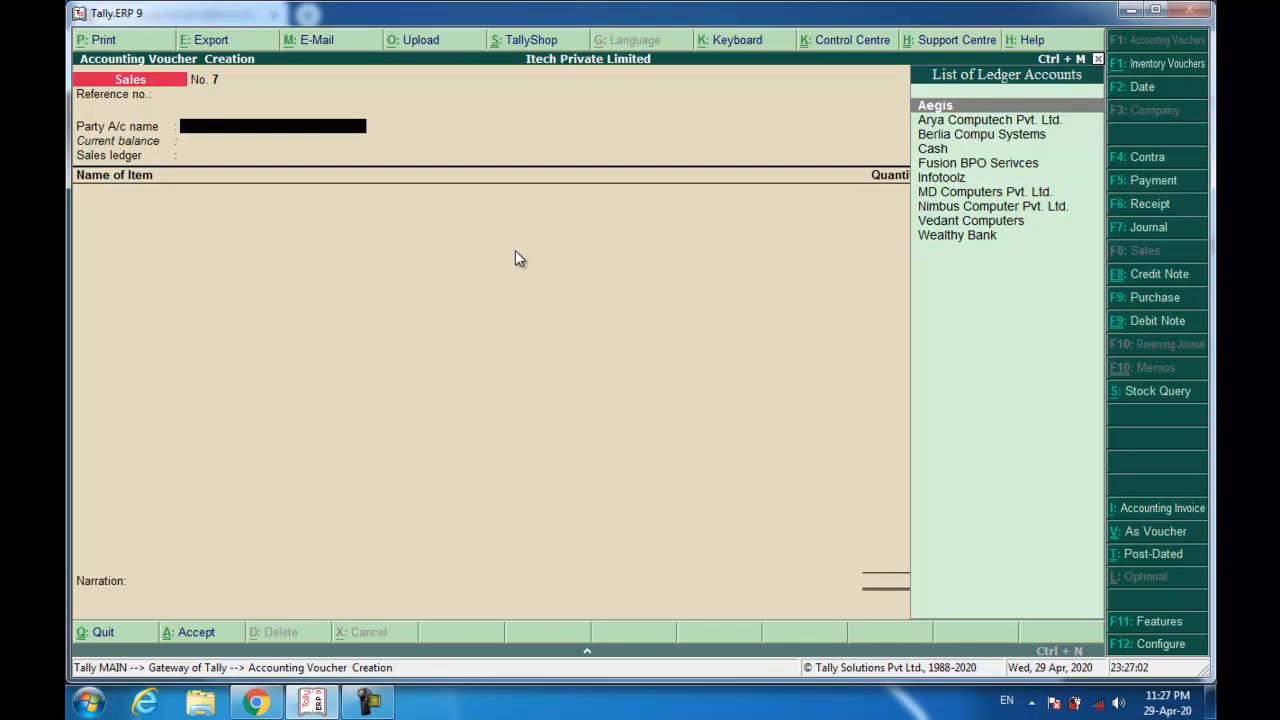
Start a receipt crediting Aegis 14,80,000 against pending bill 002/19-20.
{"action": "key", "text": "F6"}
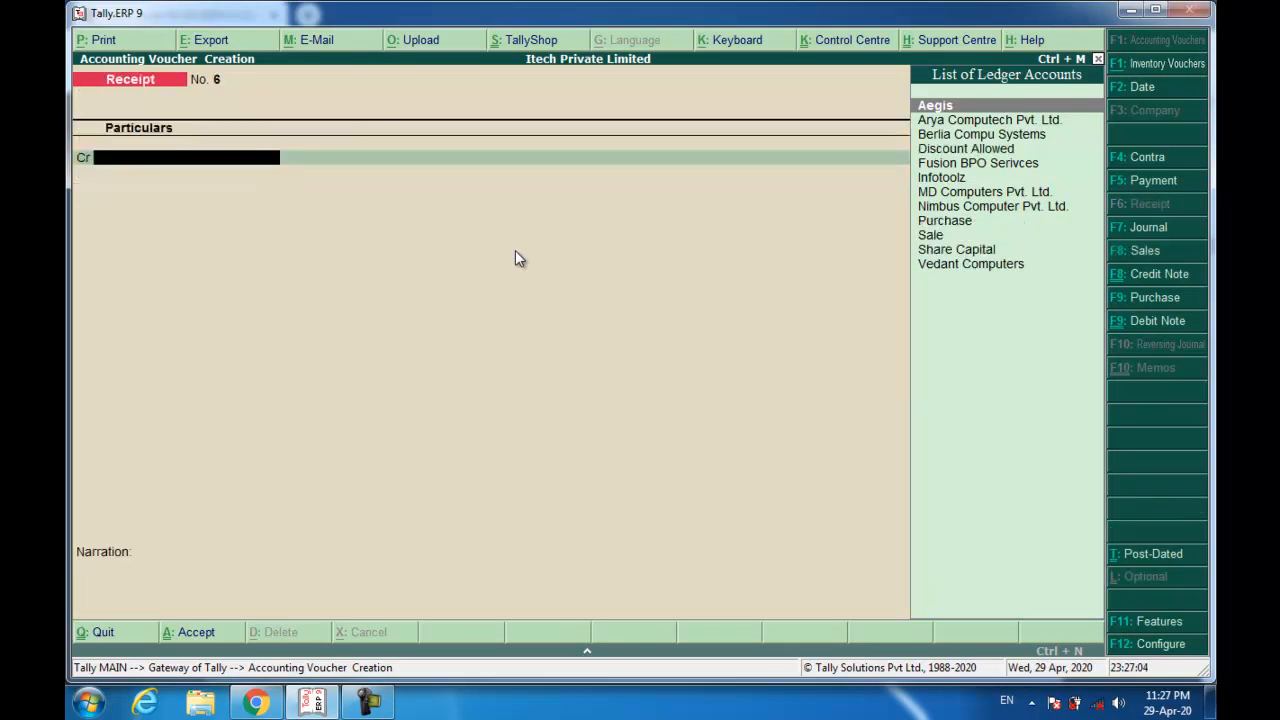
{"action": "type", "text": "ar"}
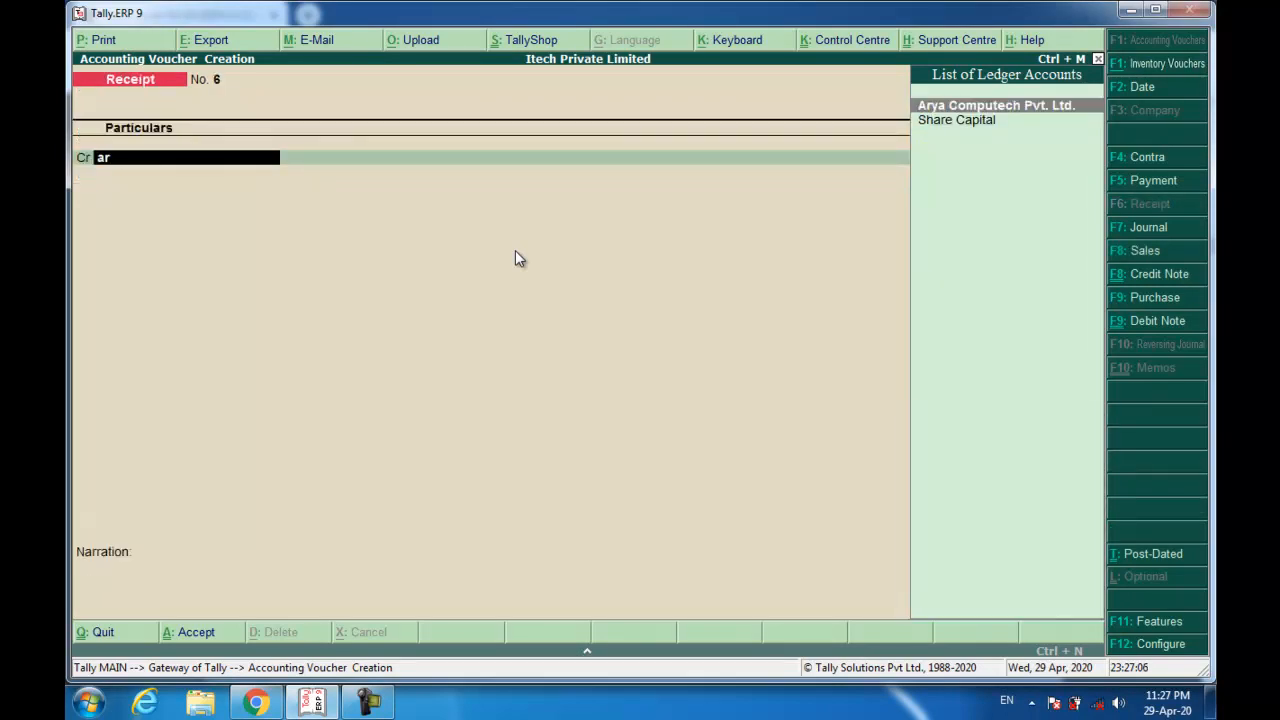
{"action": "key", "text": "BackSpace"}
{"action": "type", "text": "egi"}
{"action": "key", "text": "Return"}
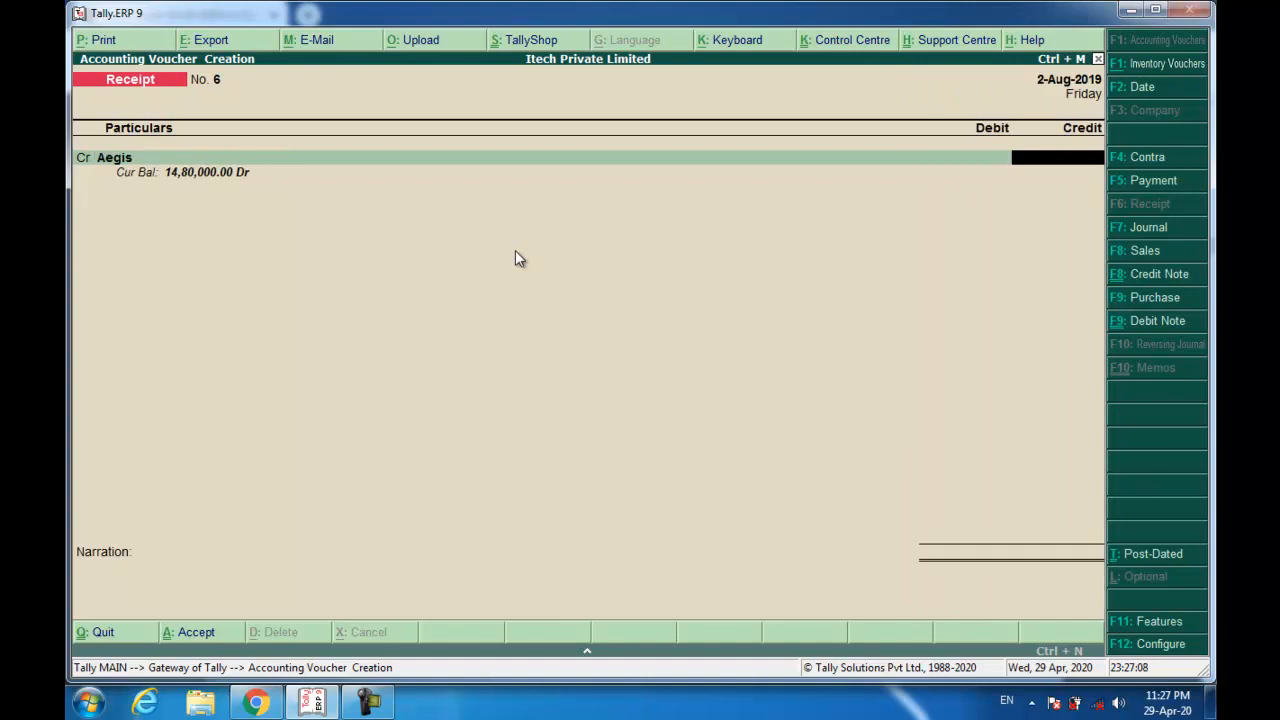
{"action": "type", "text": "14,80,000"}
{"action": "key", "text": "Return"}
{"action": "key", "text": "Return"}
{"action": "key", "text": "Return"}
{"action": "key", "text": "Return"}
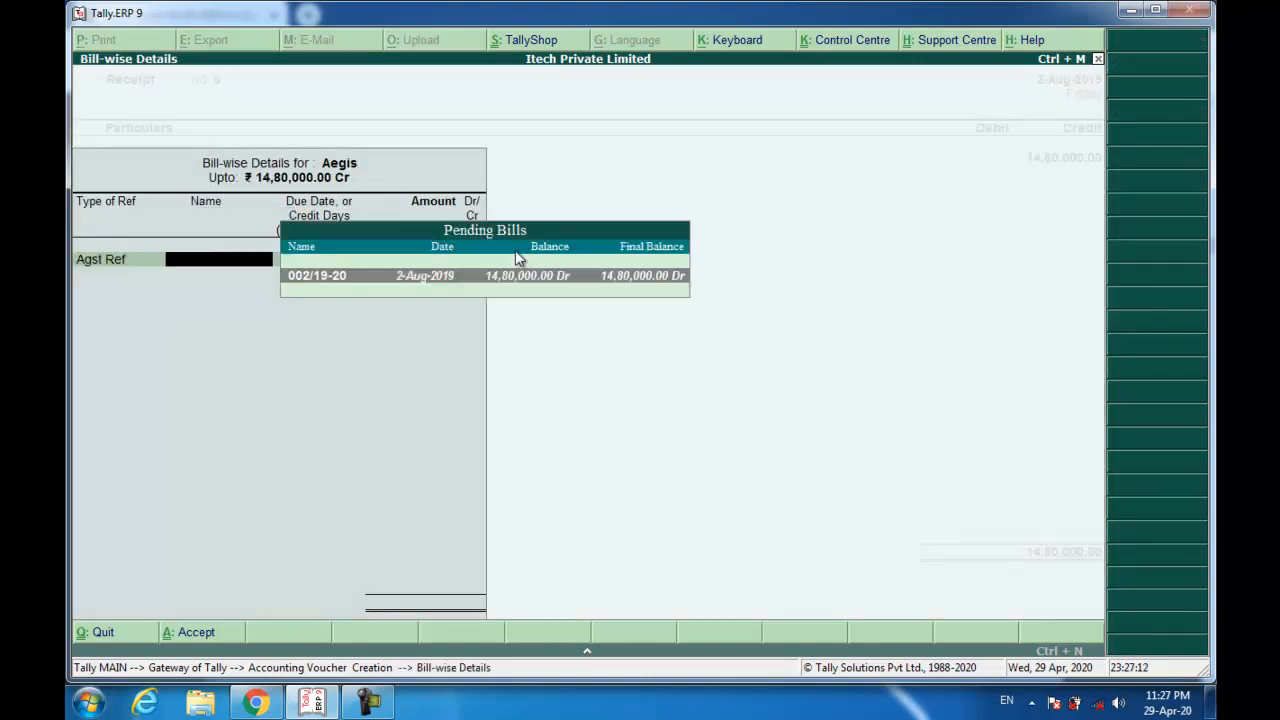
{"action": "key", "text": "Return"}
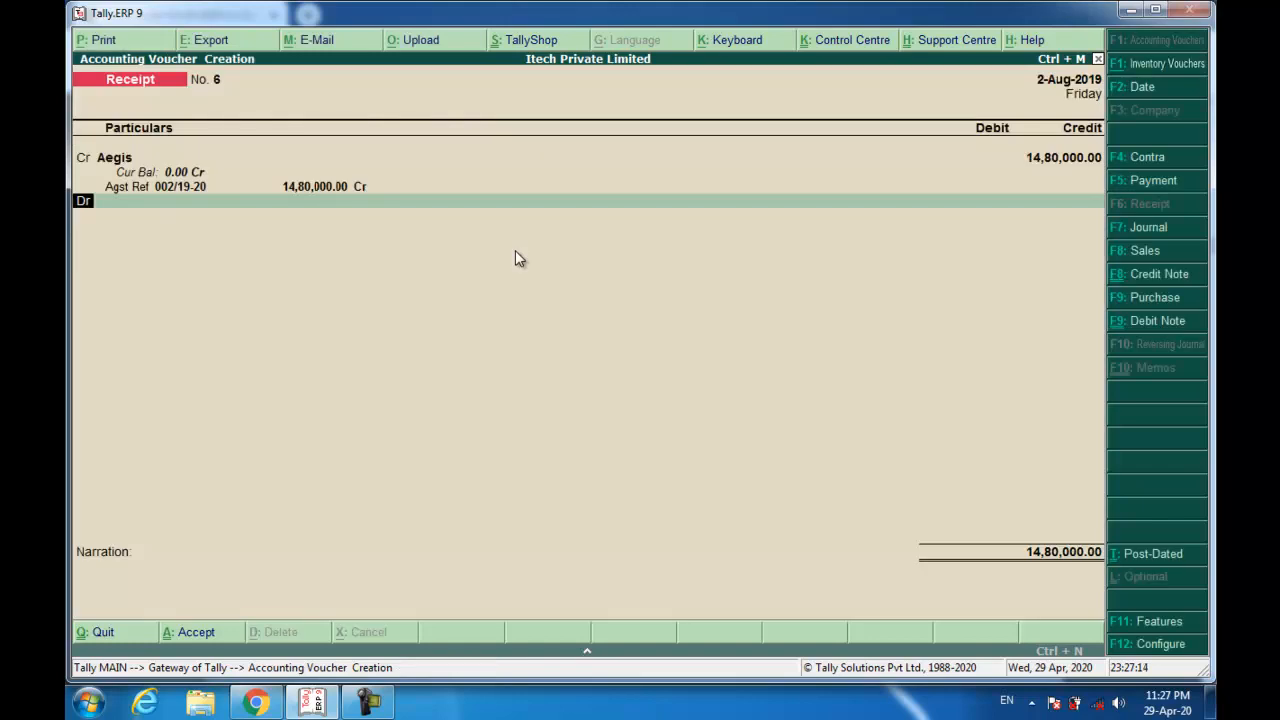
Debit Wealthy Bank, enter the cheque number and Allahabad Bank, reuse narration 'Being Amount Received.', and save.
{"action": "type", "text": "w"}
{"action": "key", "text": "Return"}
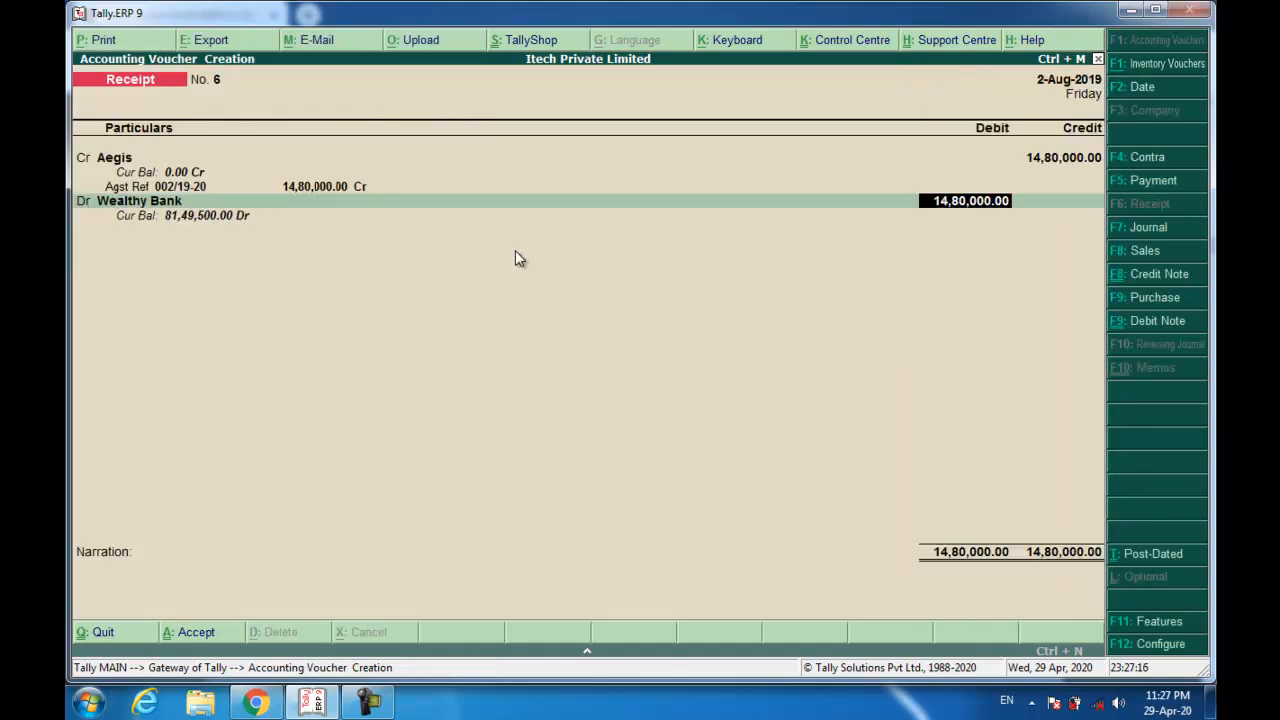
{"action": "key", "text": "Return"}
{"action": "key", "text": "Return"}
{"action": "key", "text": "Return"}
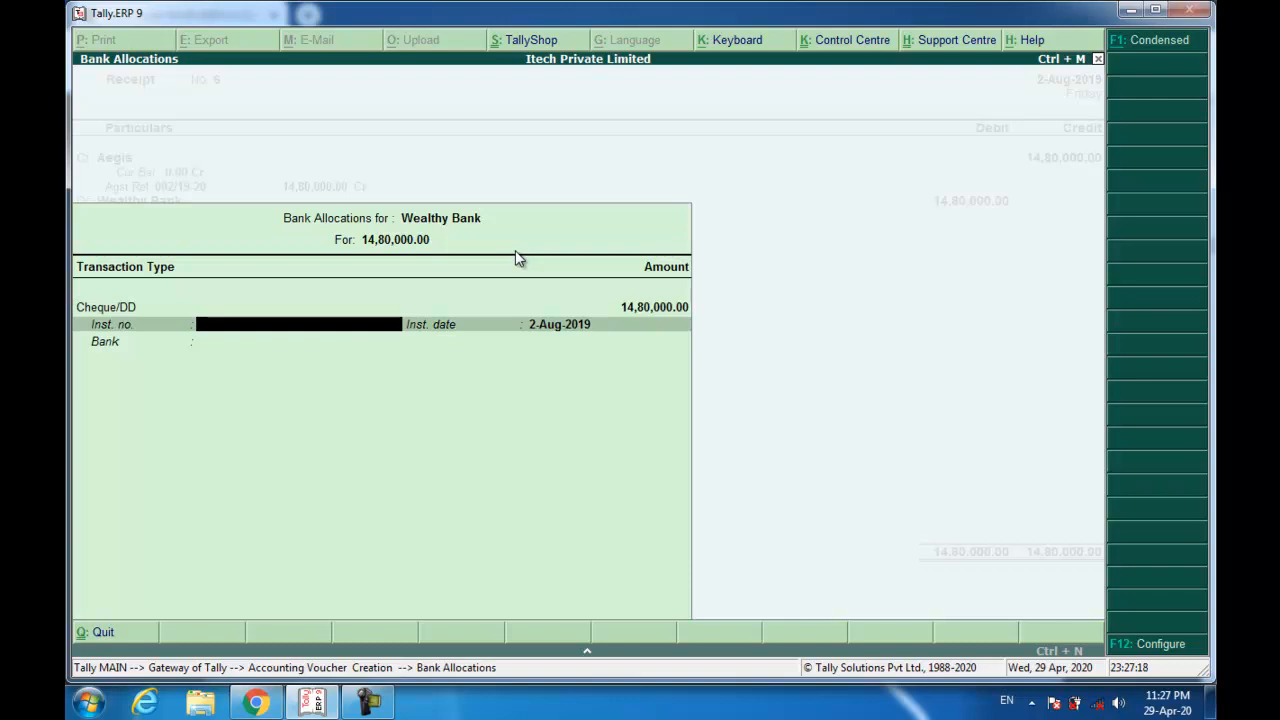
{"action": "type", "text": "612903"}
{"action": "key", "text": "Return"}
{"action": "key", "text": "Return"}
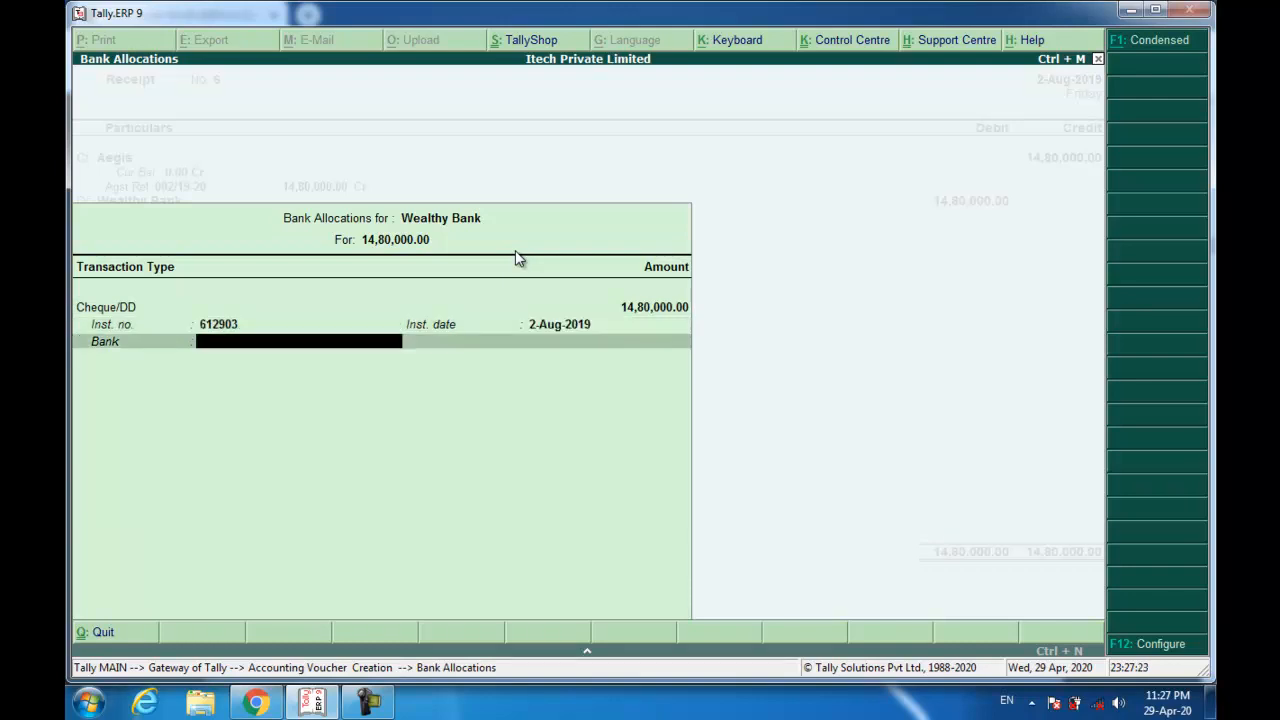
{"action": "type", "text": "Allaha"}
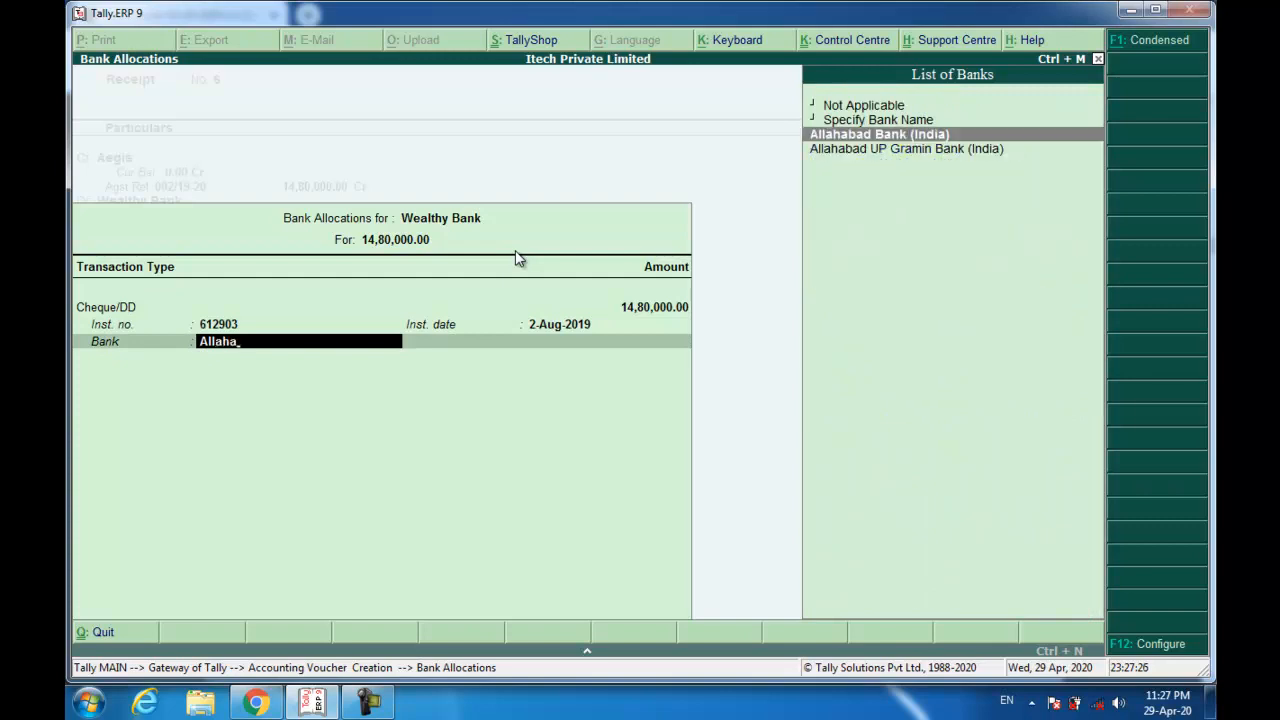
{"action": "key", "text": "Return"}
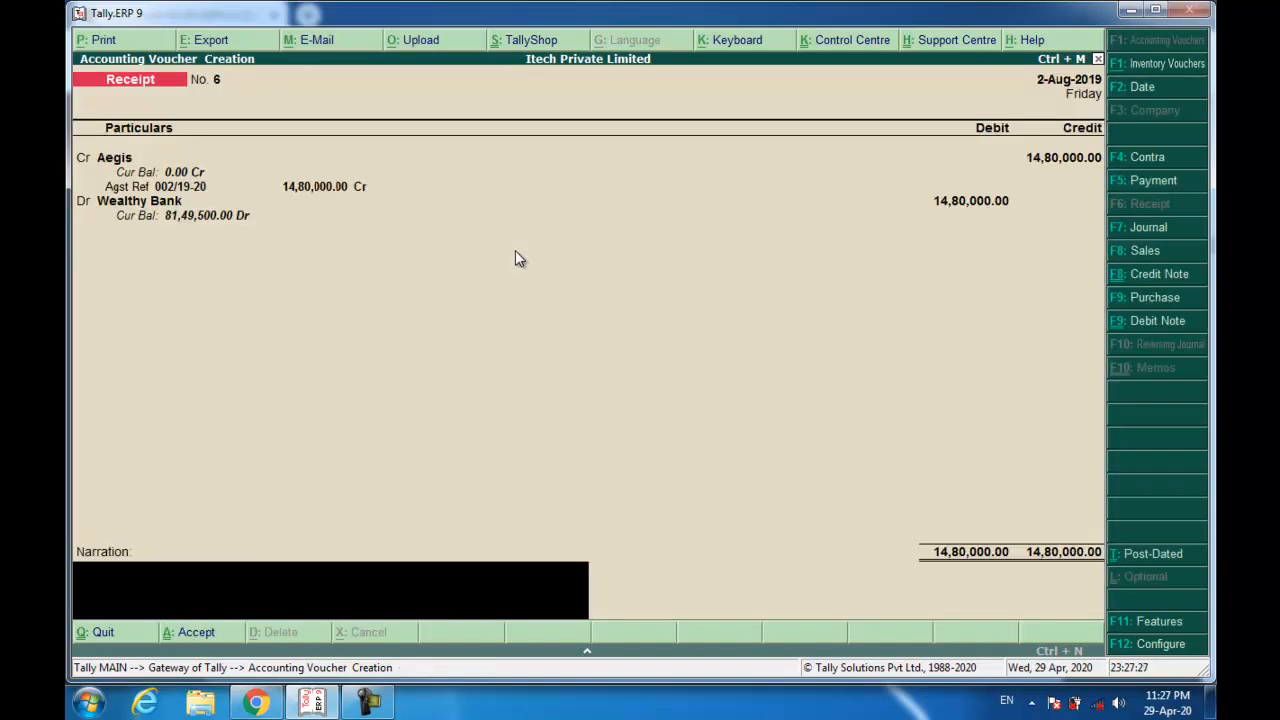
{"action": "key", "text": "ctrl+r"}
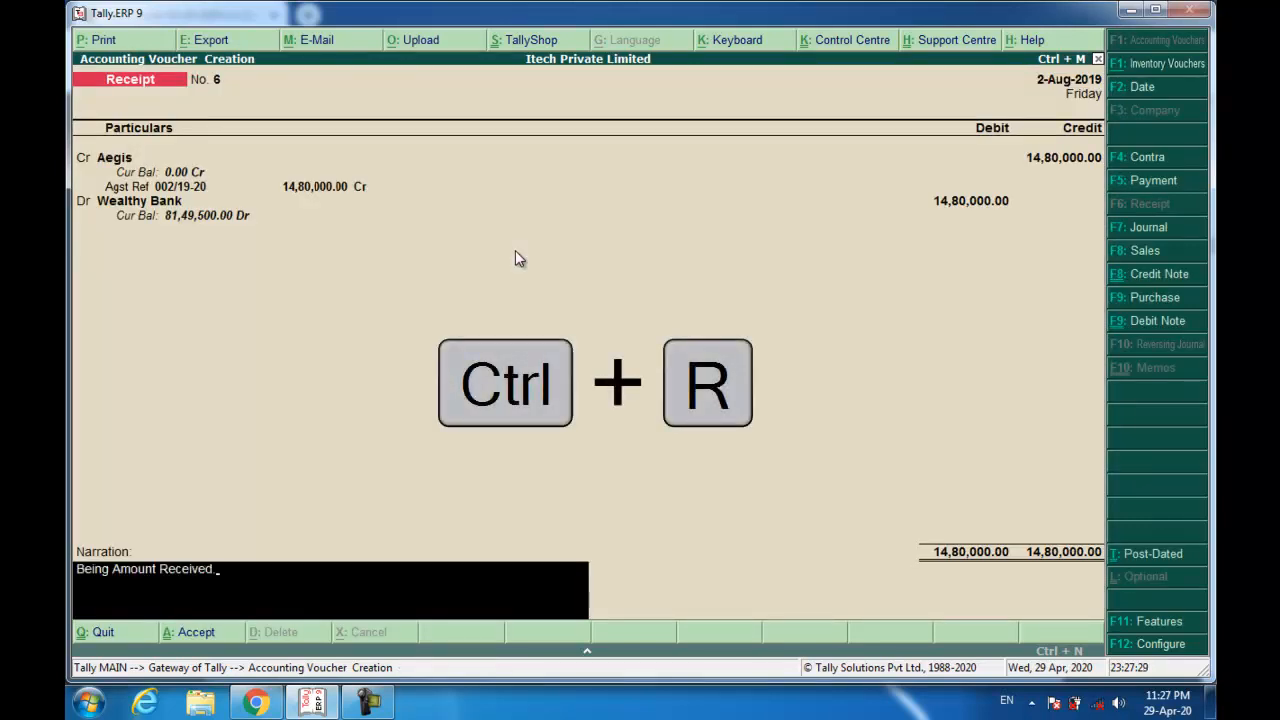
{"action": "key", "text": "Return"}
{"action": "key", "text": "Return"}
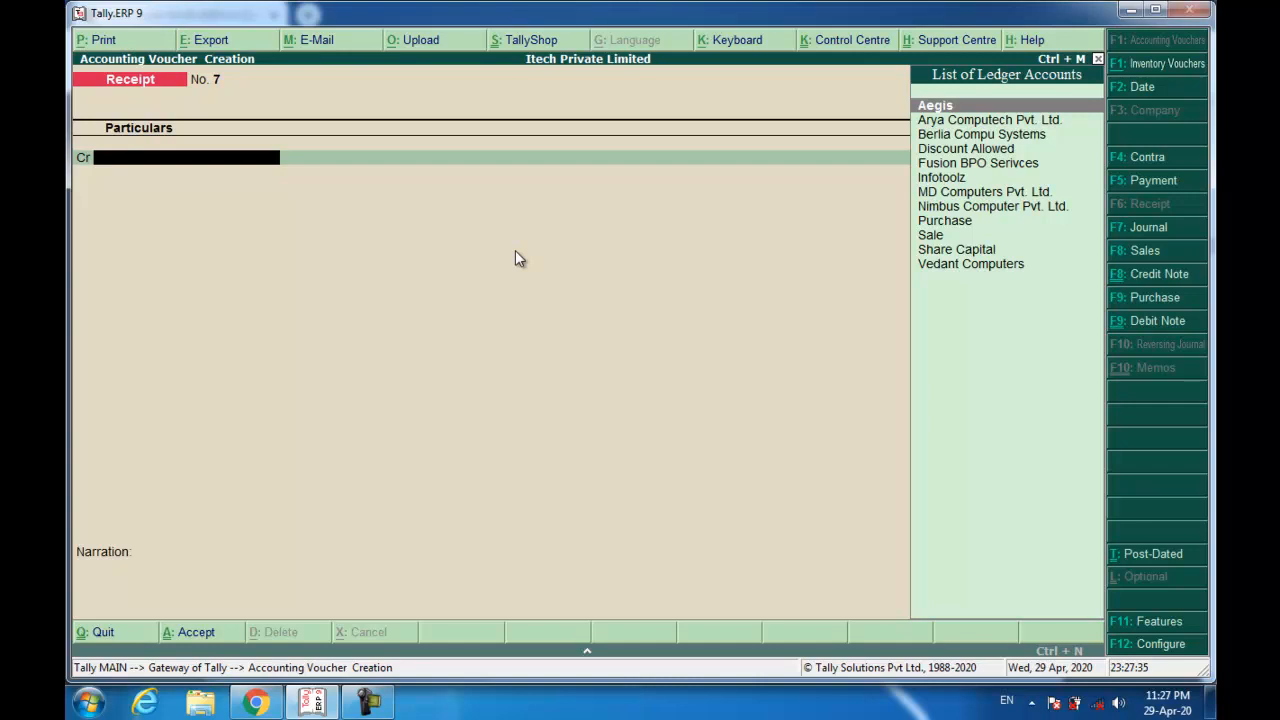
View the 20,00,000 Wealthy Bank cheque to Arya Computech in Chrome, then open a Payment voucher in Tally.
{"action": "key", "text": "alt+Tab"}
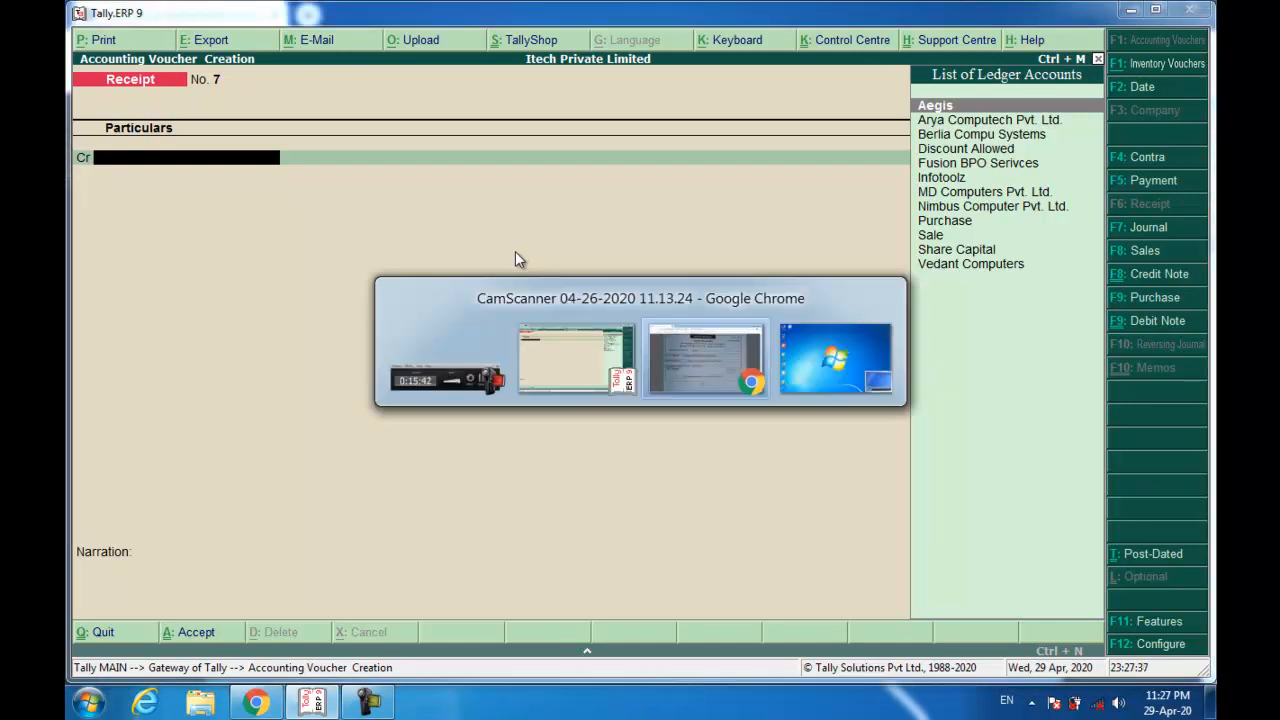
{"action": "scroll", "coordinate": [522, 478], "scroll_direction": "down", "scroll_amount": 10}
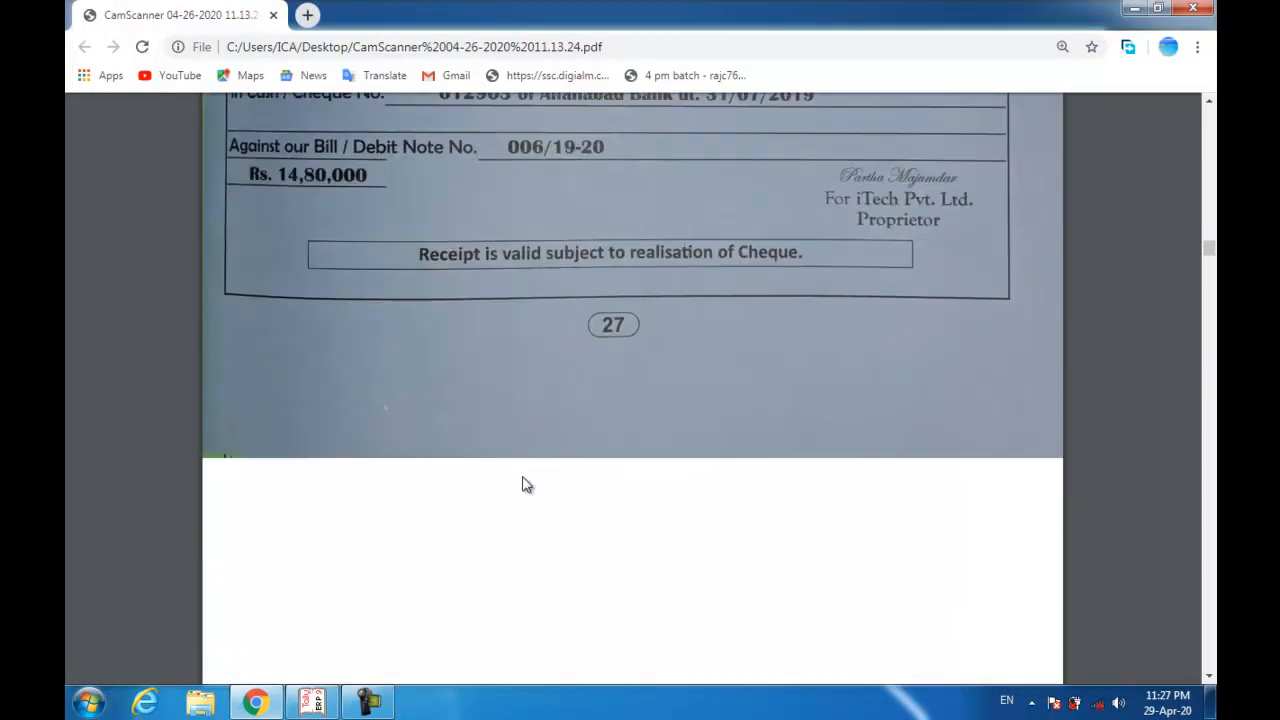
{"action": "scroll", "coordinate": [522, 477], "scroll_direction": "down", "scroll_amount": 4}
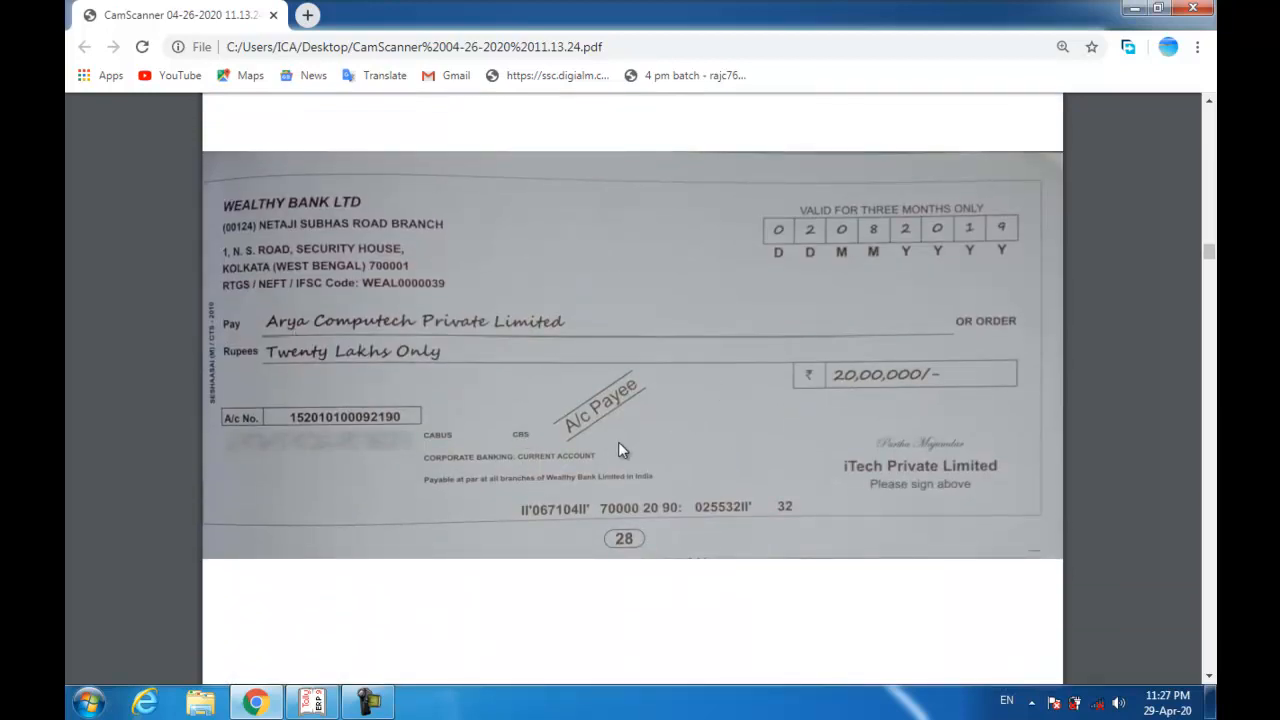
{"action": "key", "text": "alt+Tab"}
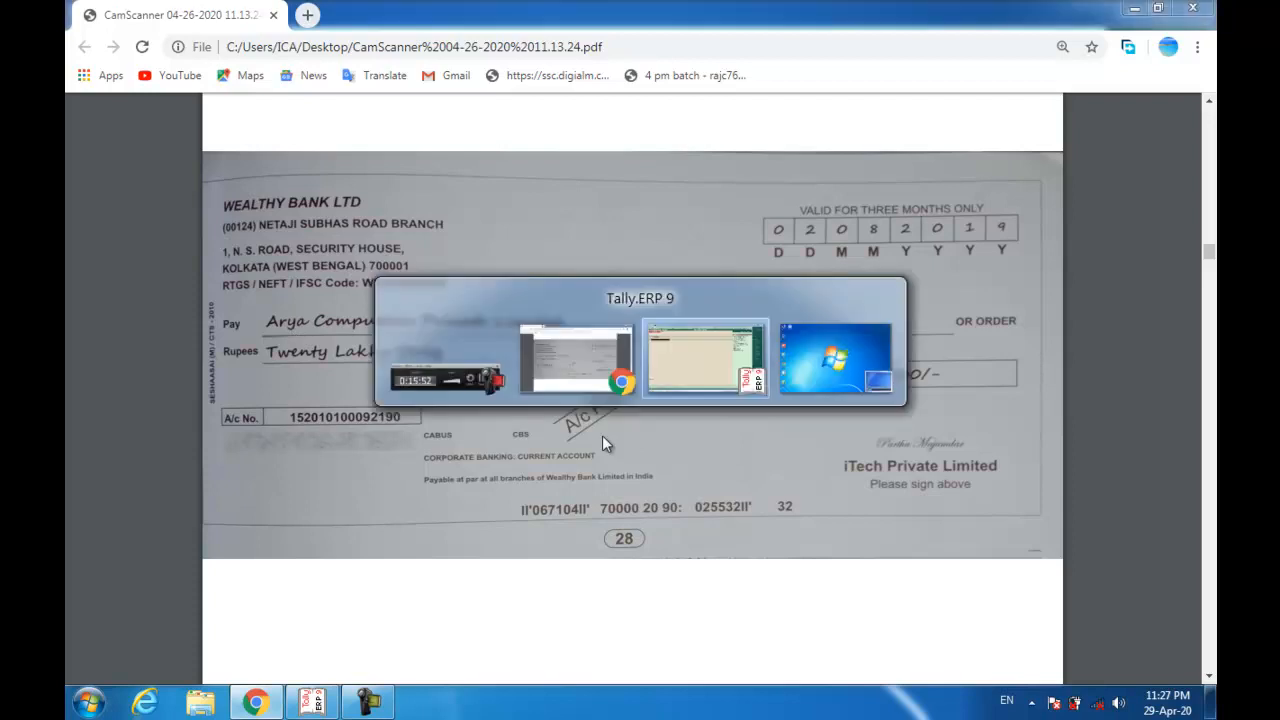
{"action": "key", "text": "F5"}
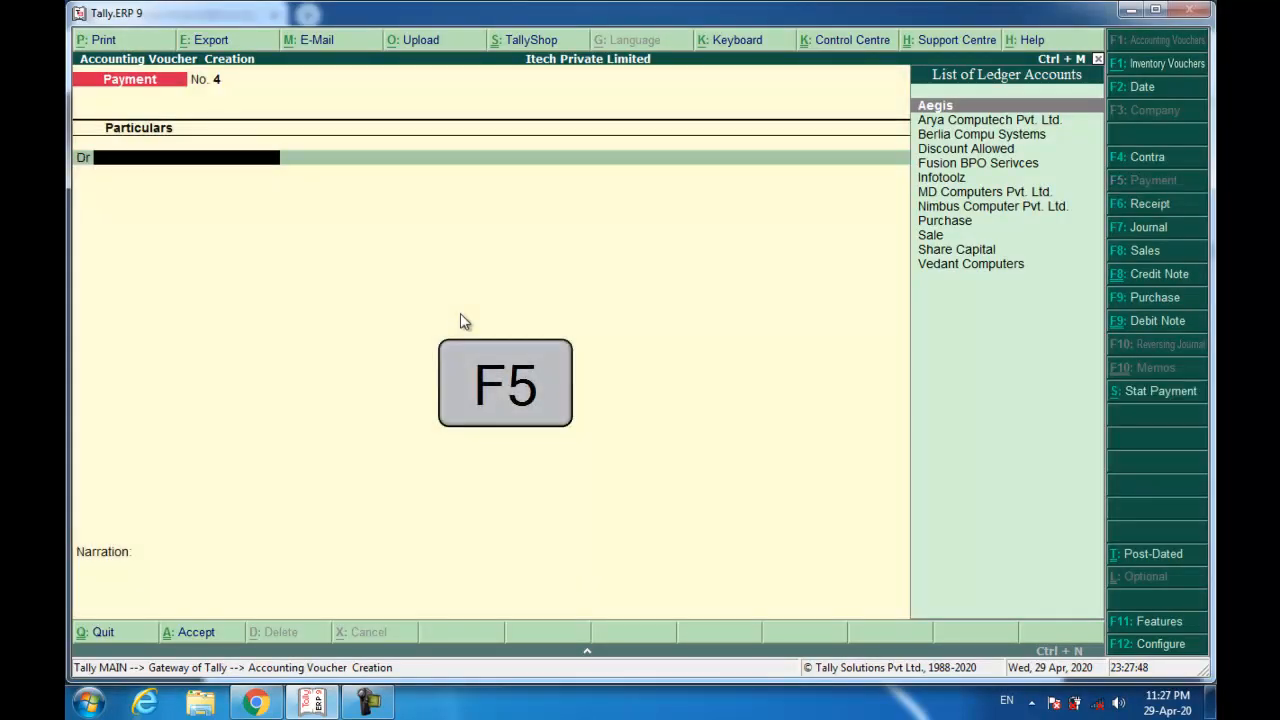
Debit Arya Computech 20,00,000, applying 17,70,000 against bill ARY/0578/19-20.
{"action": "type", "text": "Ary"}
{"action": "key", "text": "Return"}
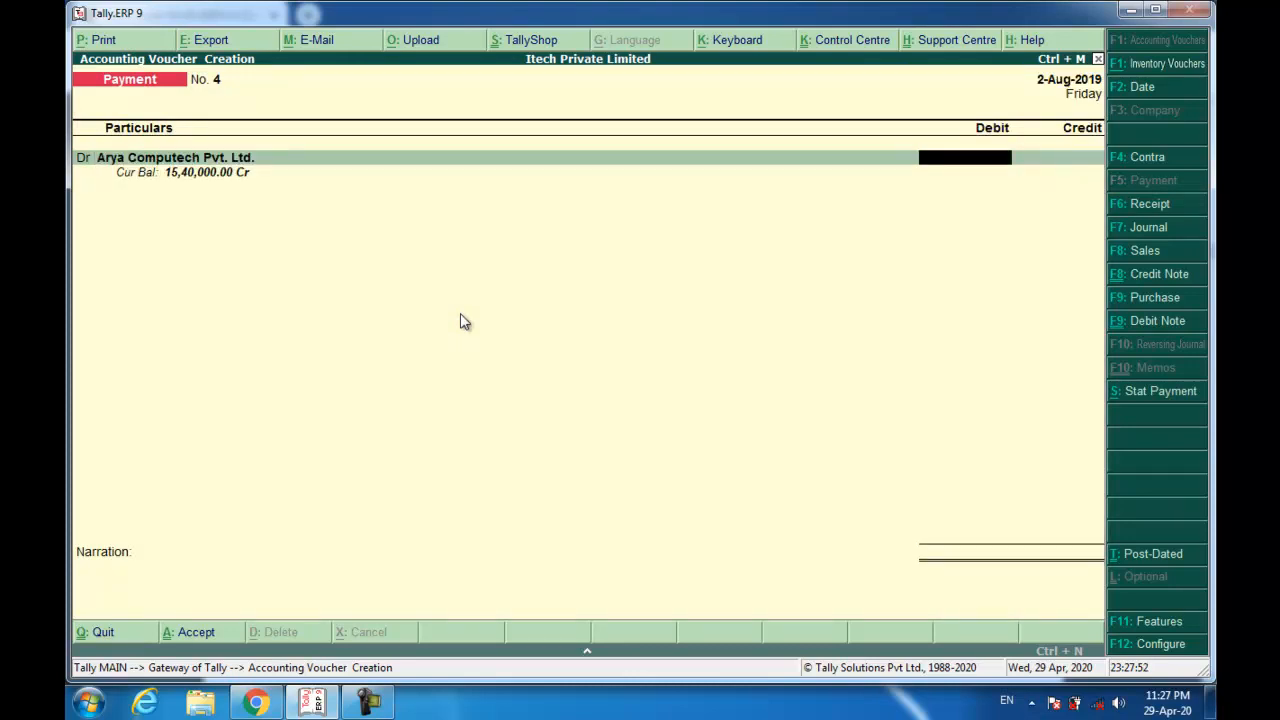
{"action": "type", "text": "2000000"}
{"action": "key", "text": "Return"}
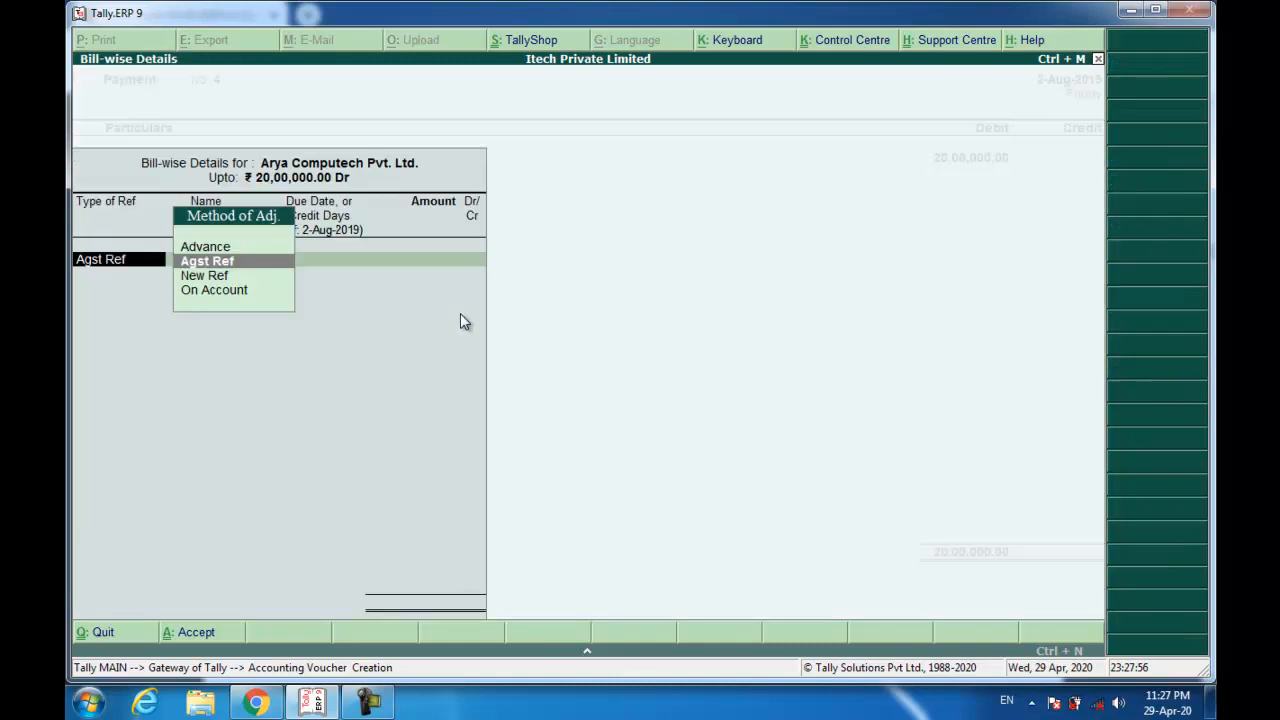
{"action": "key", "text": "Return"}
{"action": "key", "text": "Down"}
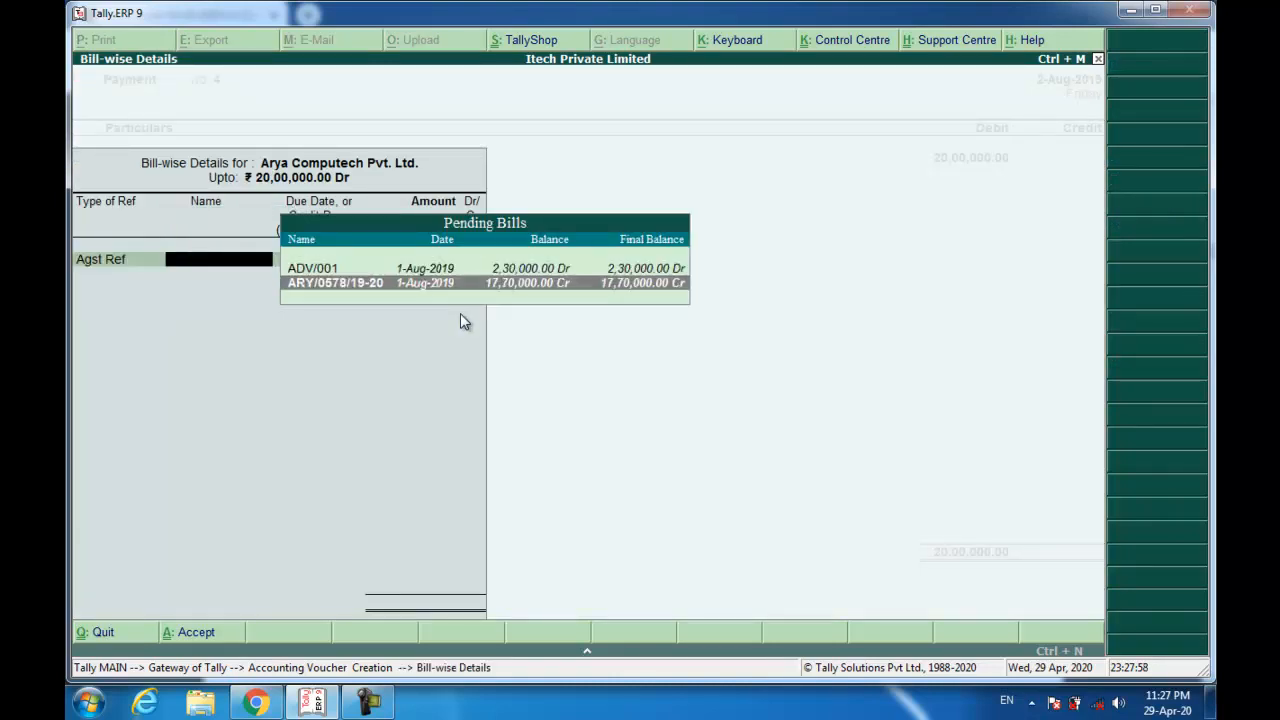
{"action": "key", "text": "Return"}
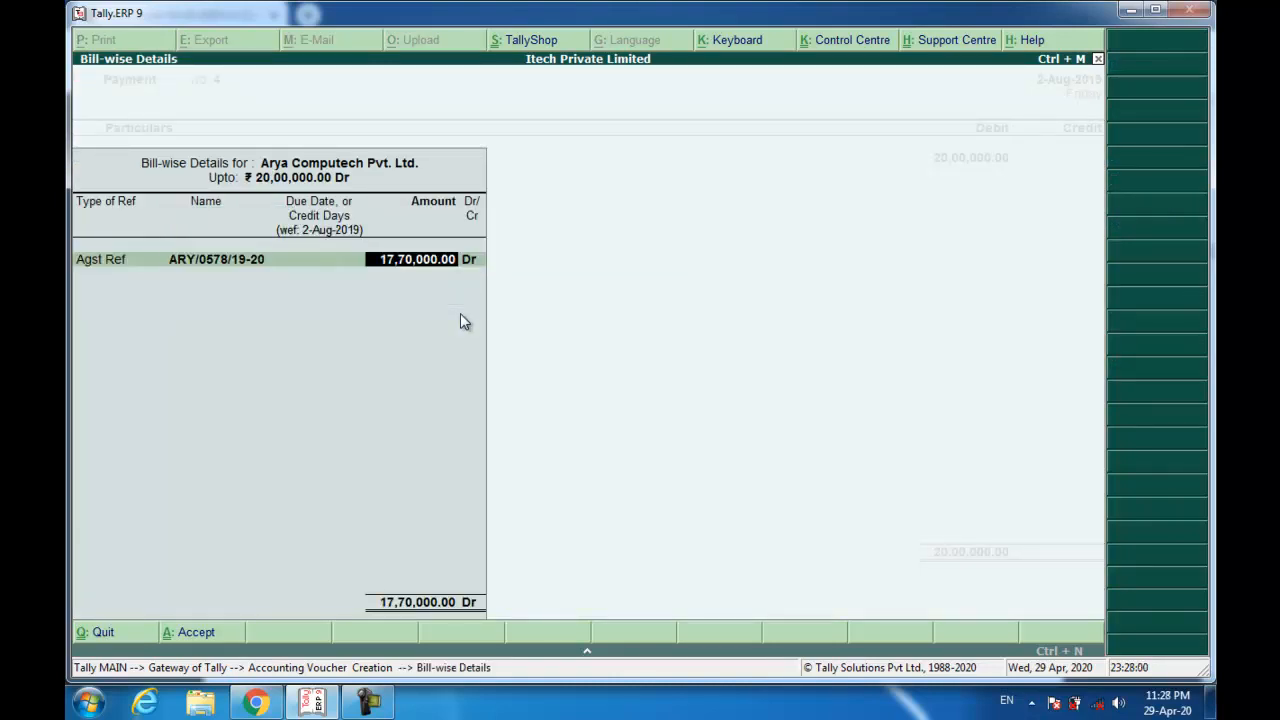
Record the remaining amount in a second row as advance ADV/002.
{"action": "key", "text": "Return"}
{"action": "key", "text": "Return"}
{"action": "key", "text": "Up"}
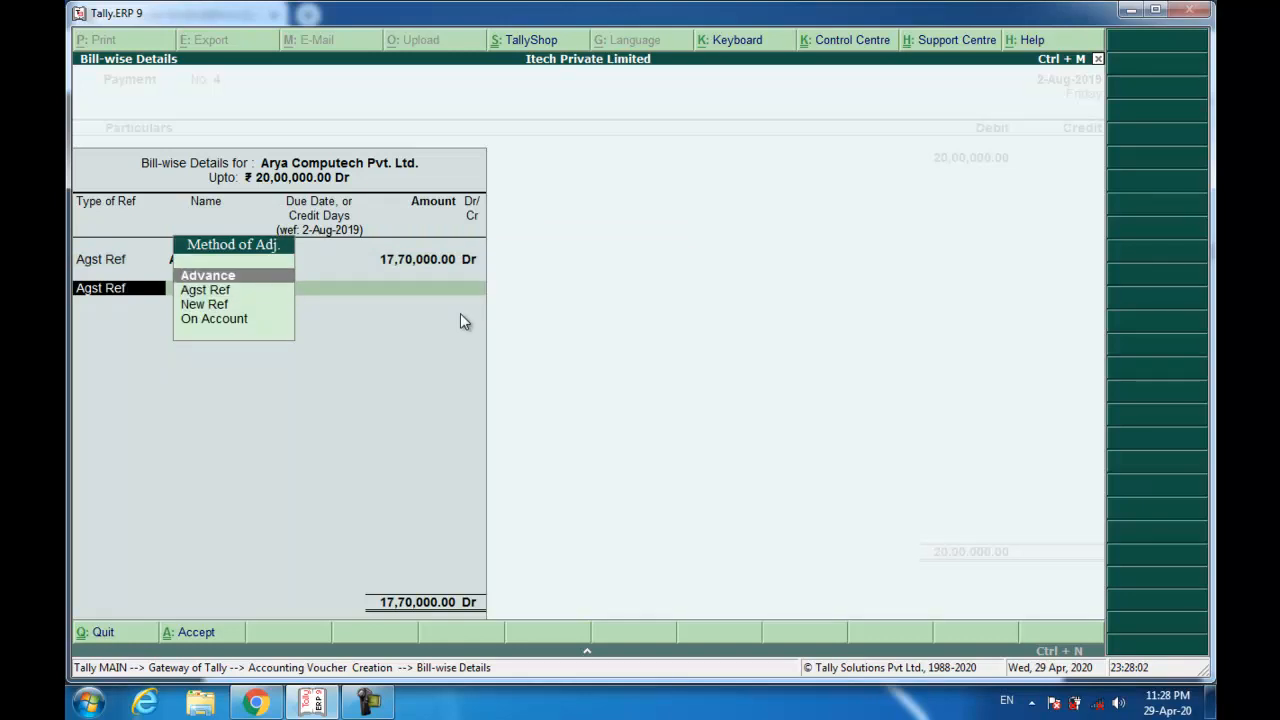
{"action": "key", "text": "Left"}
{"action": "key", "text": "Return"}
{"action": "key", "text": "Return"}
{"action": "key", "text": "BackSpace"}
{"action": "type", "text": "A"}
{"action": "key", "text": "BackSpace"}
{"action": "key", "text": "BackSpace"}
{"action": "key", "text": "BackSpace"}
{"action": "key", "text": "Return"}
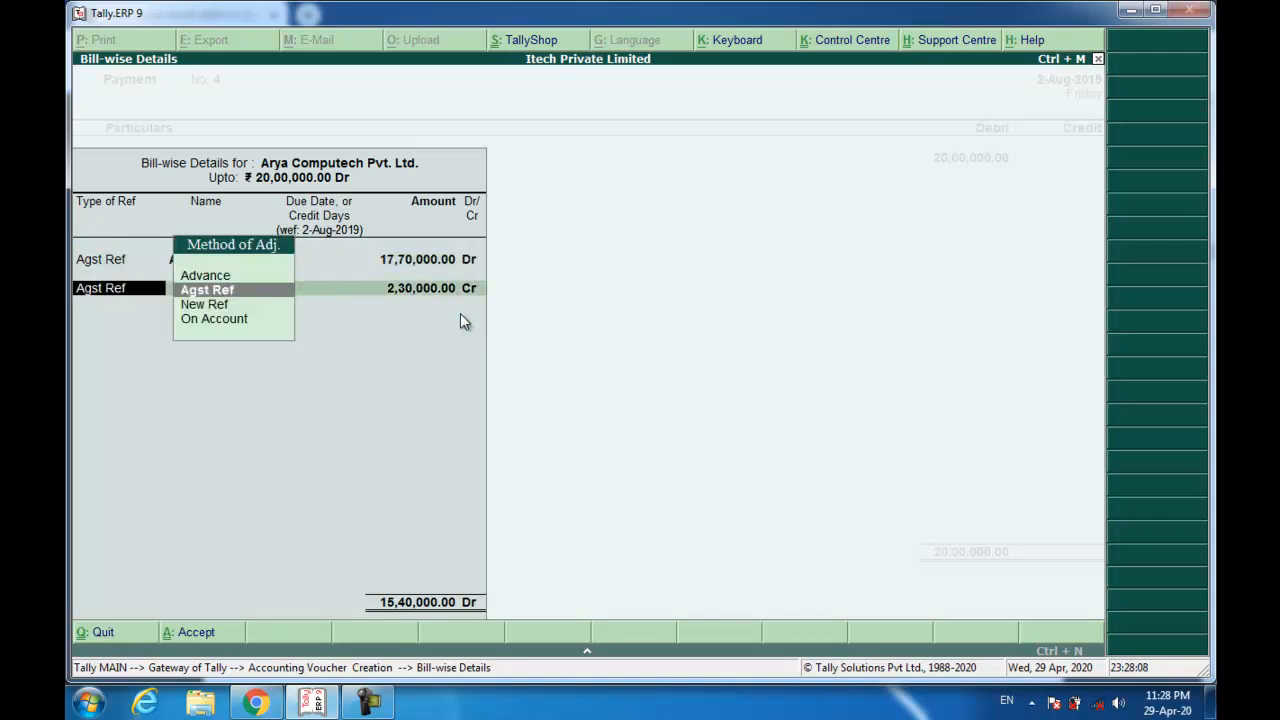
{"action": "key", "text": "Return"}
{"action": "type", "text": "ADV/002"}
{"action": "key", "text": "Return"}
{"action": "key", "text": "Return"}
{"action": "key", "text": "Return"}
{"action": "key", "text": "Return"}
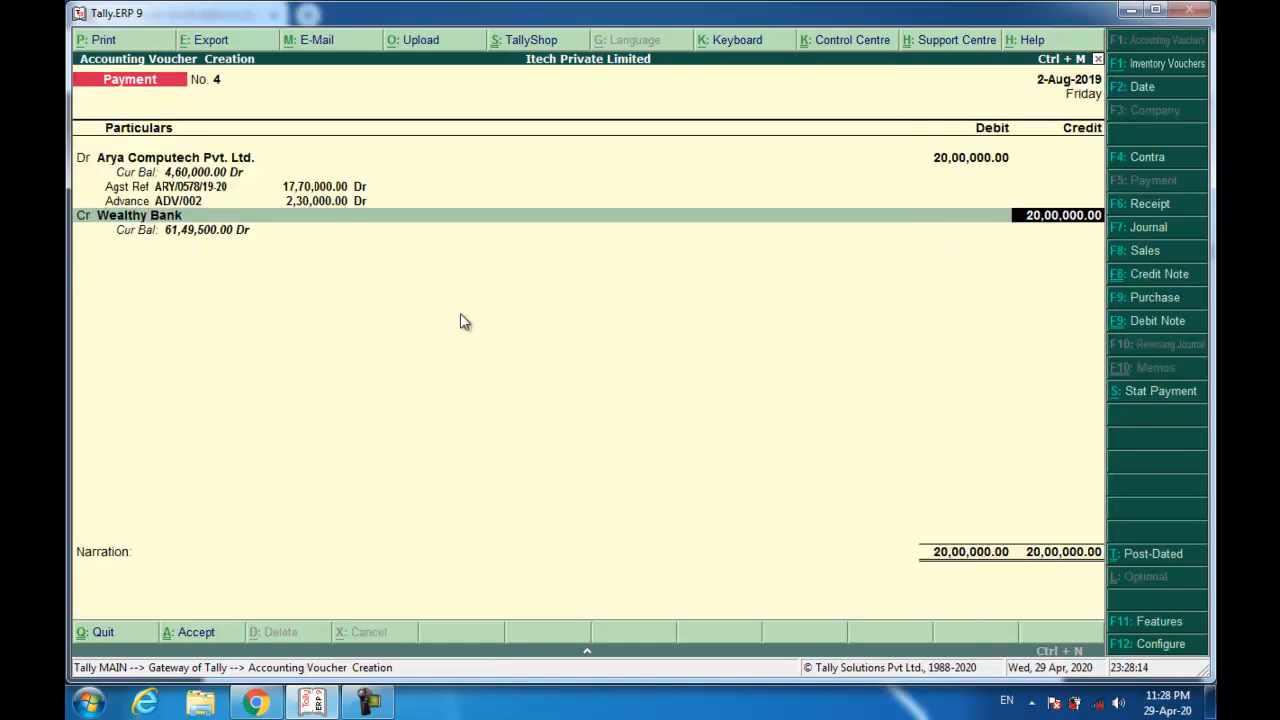
{"action": "key", "text": "Return"}
{"action": "key", "text": "Return"}
{"action": "key", "text": "Return"}
{"action": "key", "text": "Return"}
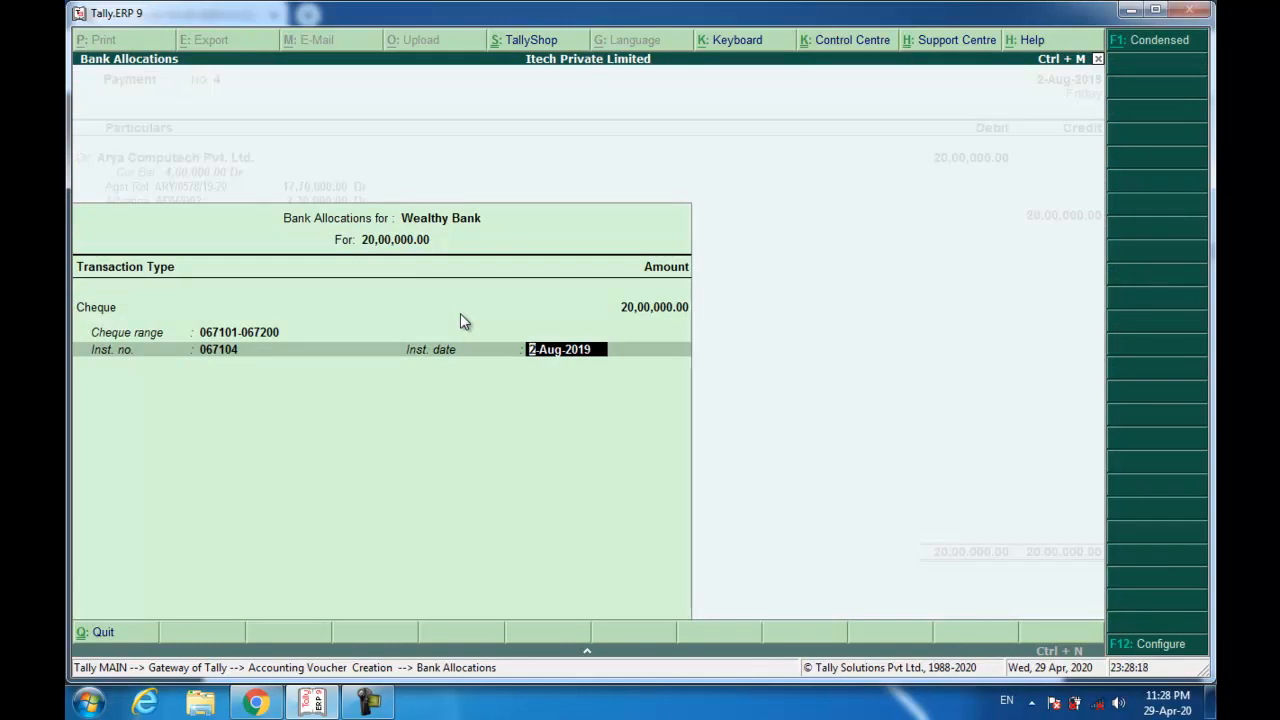
Confirm the Wealthy Bank cheque details, add narration 'Being Payment made.', and save Payment No. 4.
{"action": "key", "text": "Return"}
{"action": "type", "text": "Being Payment made."}
{"action": "key", "text": "Return"}
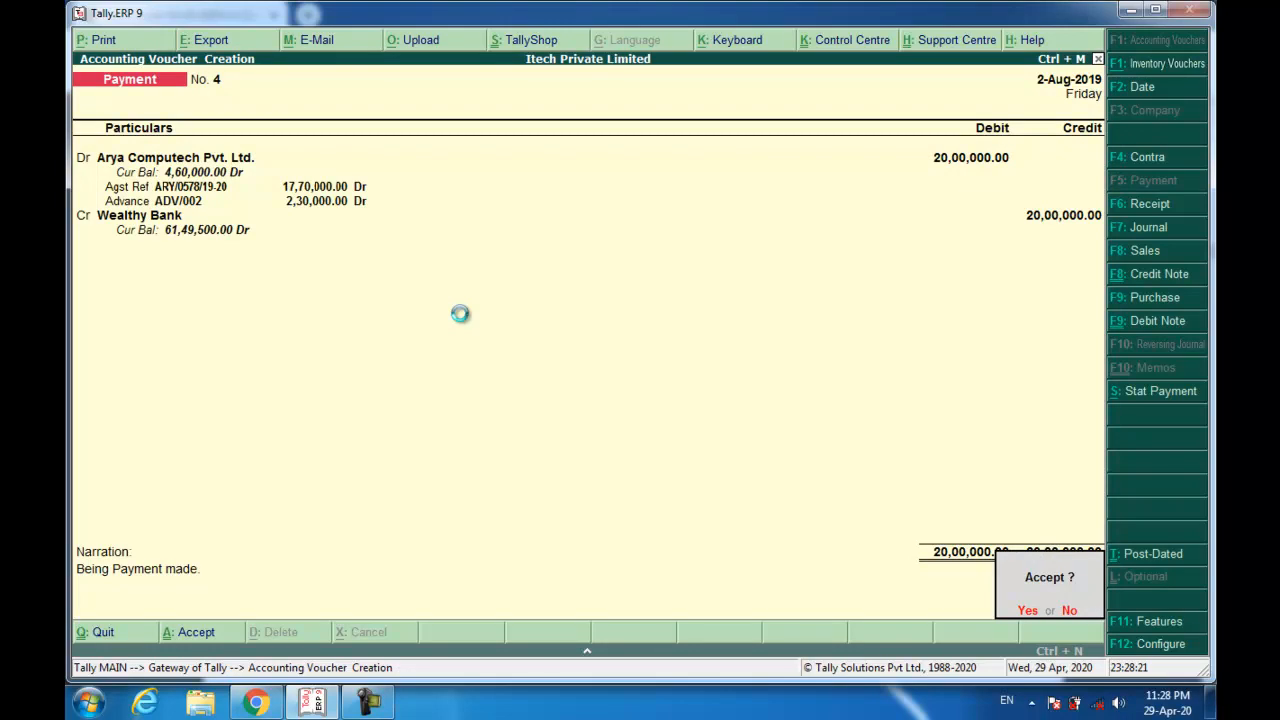
{"action": "key", "text": "Return"}
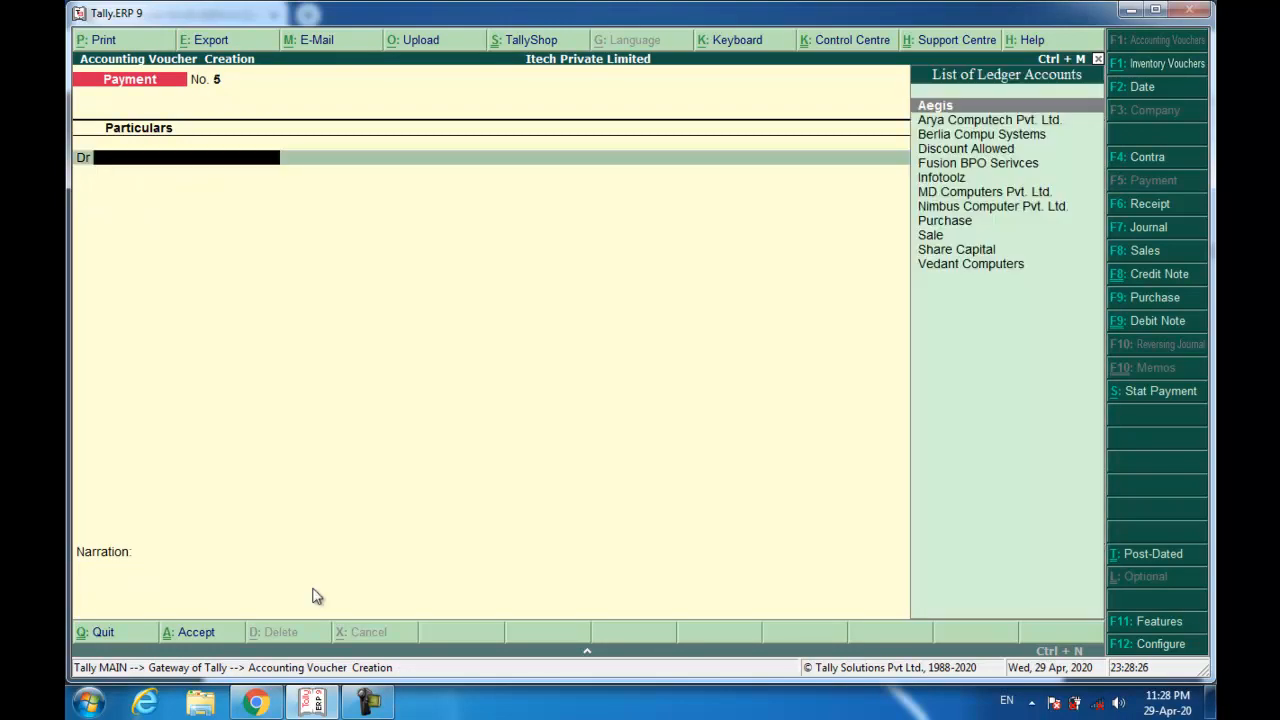
Switch to the invoice PDF in Chrome and scroll to the next iTech bill of supply.
{"action": "left_click", "coordinate": [256, 703]}
{"action": "scroll", "coordinate": [467, 441], "scroll_direction": "down", "scroll_amount": 3}
{"action": "scroll", "coordinate": [467, 441], "scroll_direction": "down", "scroll_amount": 6}
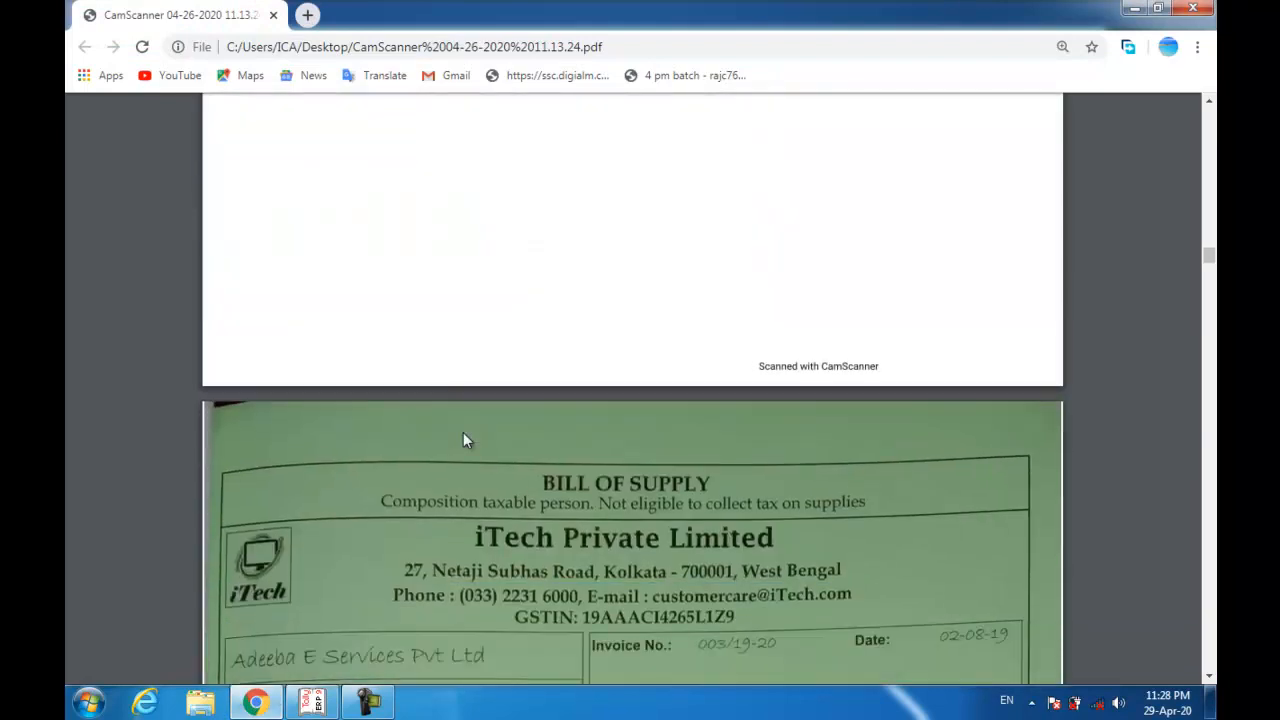
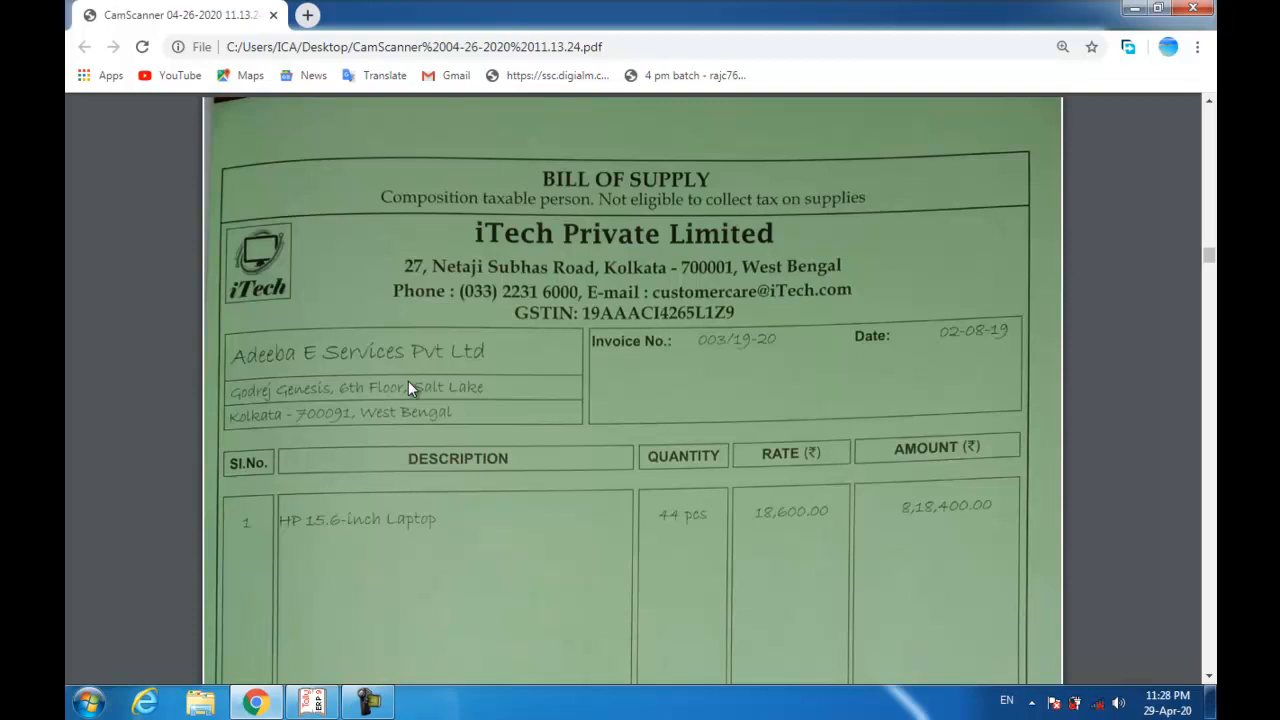
Start Sales voucher No. 7 with reference 003/19-20 and open ledger creation for the buyer.
{"action": "key", "text": "alt+Tab"}
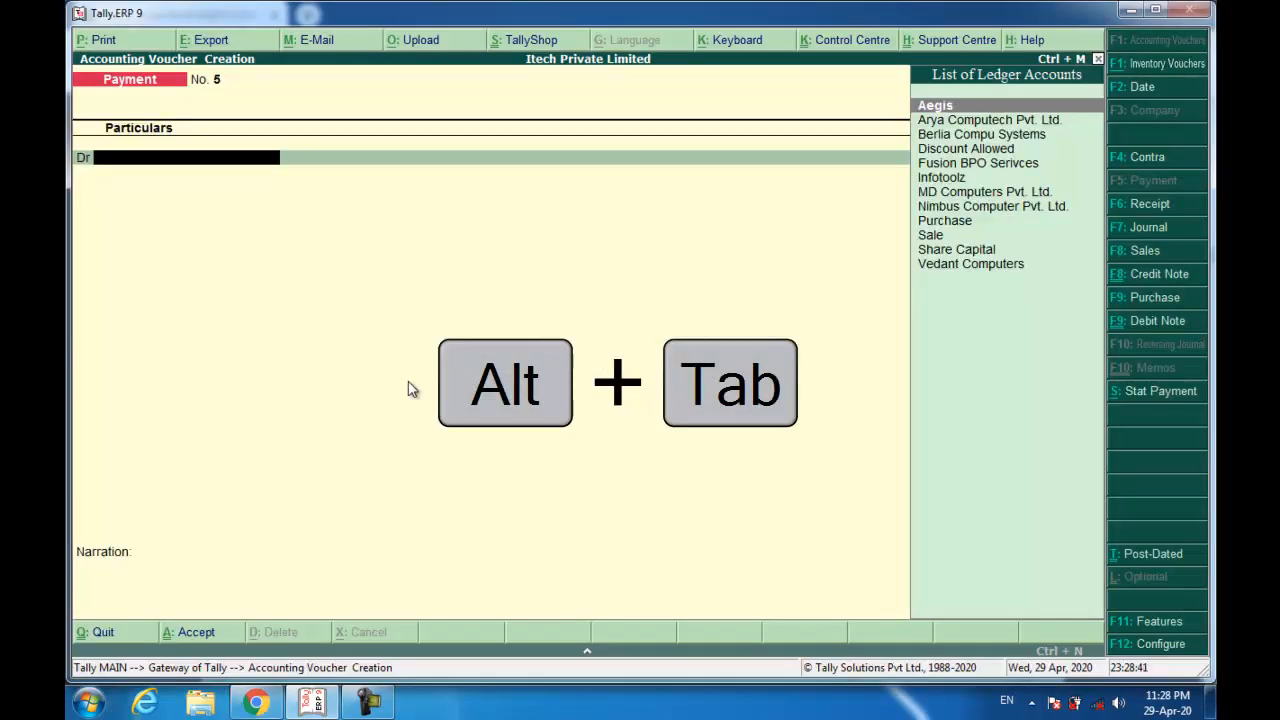
{"action": "key", "text": "F8"}
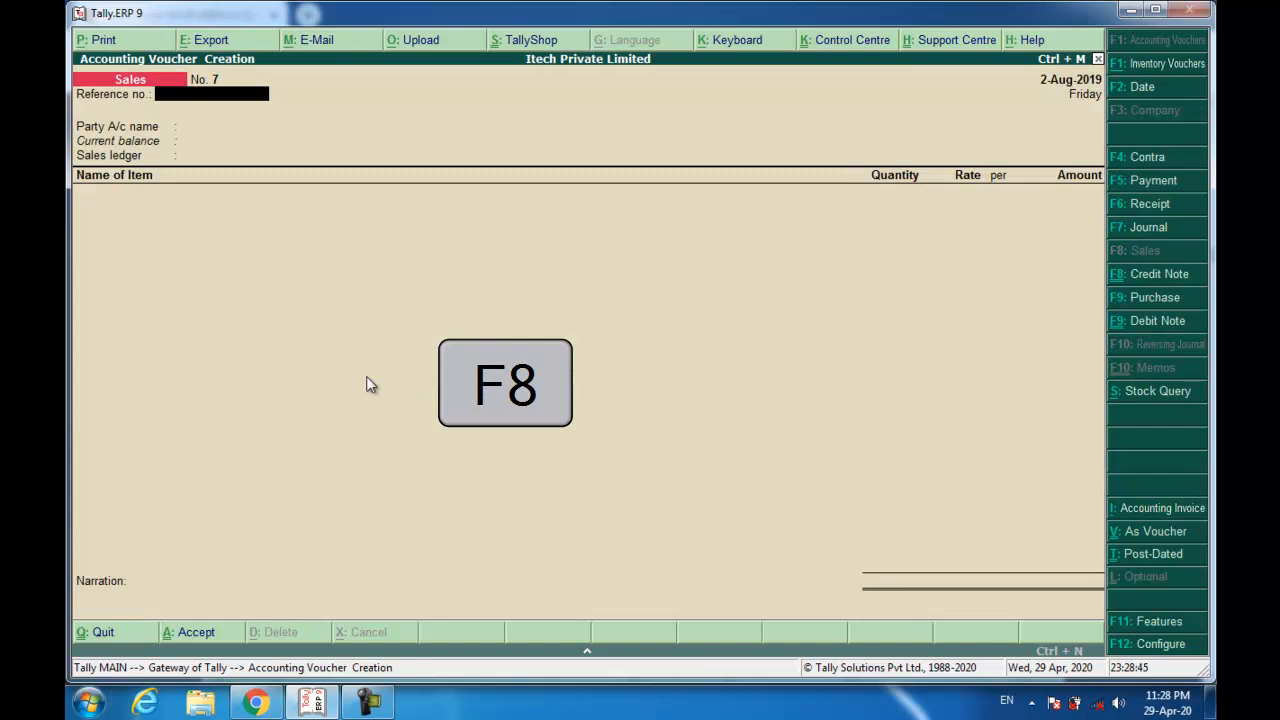
{"action": "type", "text": "003"}
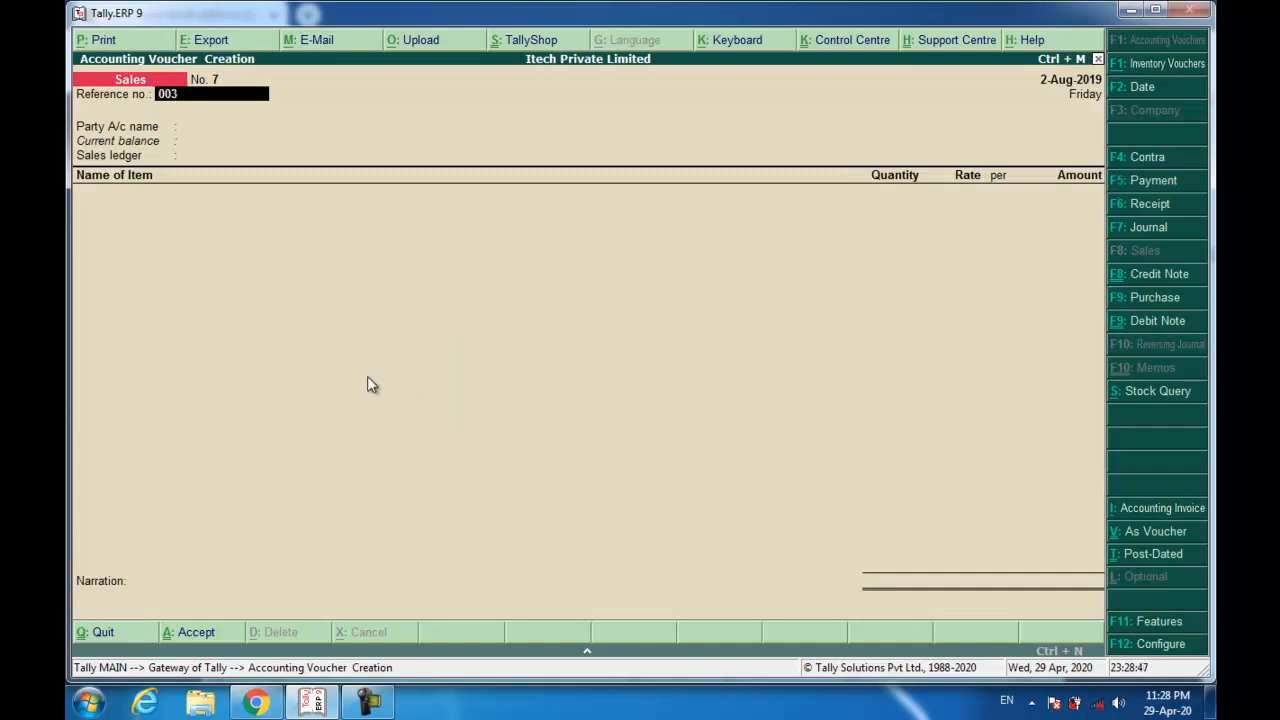
{"action": "type", "text": "/19-20"}
{"action": "key", "text": "Return"}
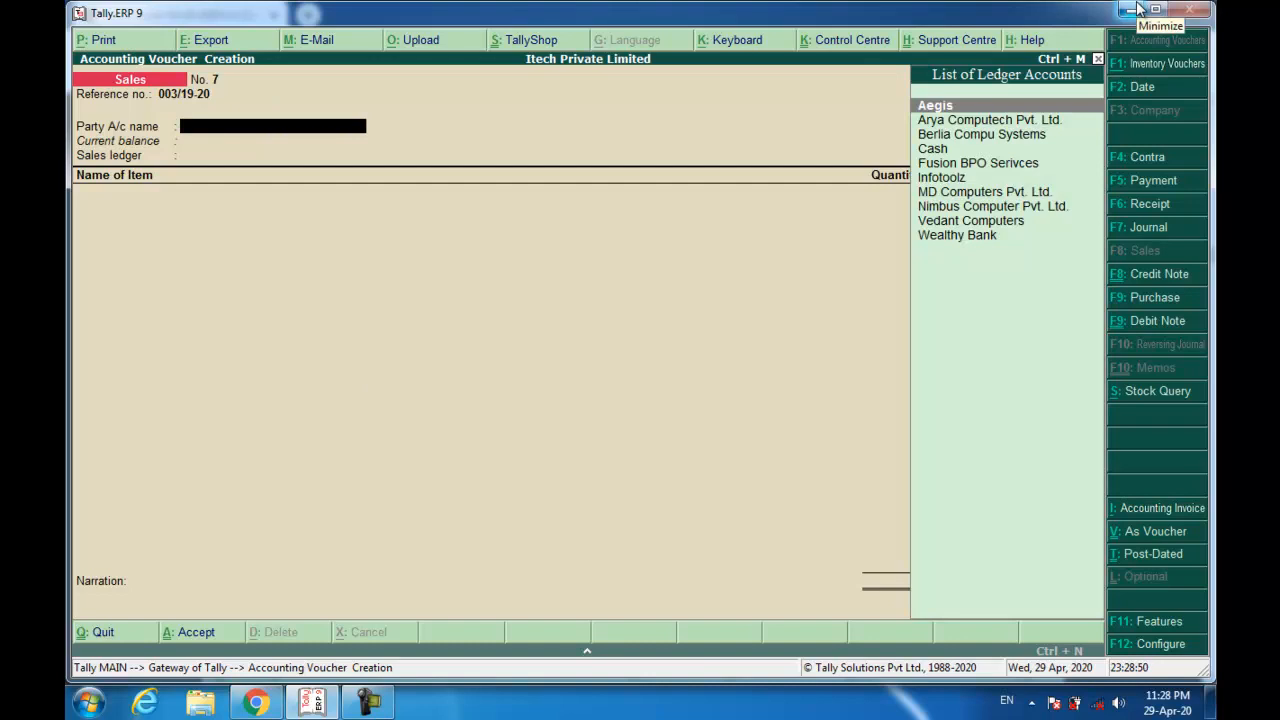
{"action": "key", "text": "alt+c"}
Name the new ledger 'Adeeba E Sevices Pvt Ltd.' and place it under Sundry Debtors.
{"action": "type", "text": "Addeko"}
{"action": "key", "text": "BackSpace"}
{"action": "key", "text": "BackSpace"}
{"action": "key", "text": "BackSpace"}
{"action": "key", "text": "BackSpace"}
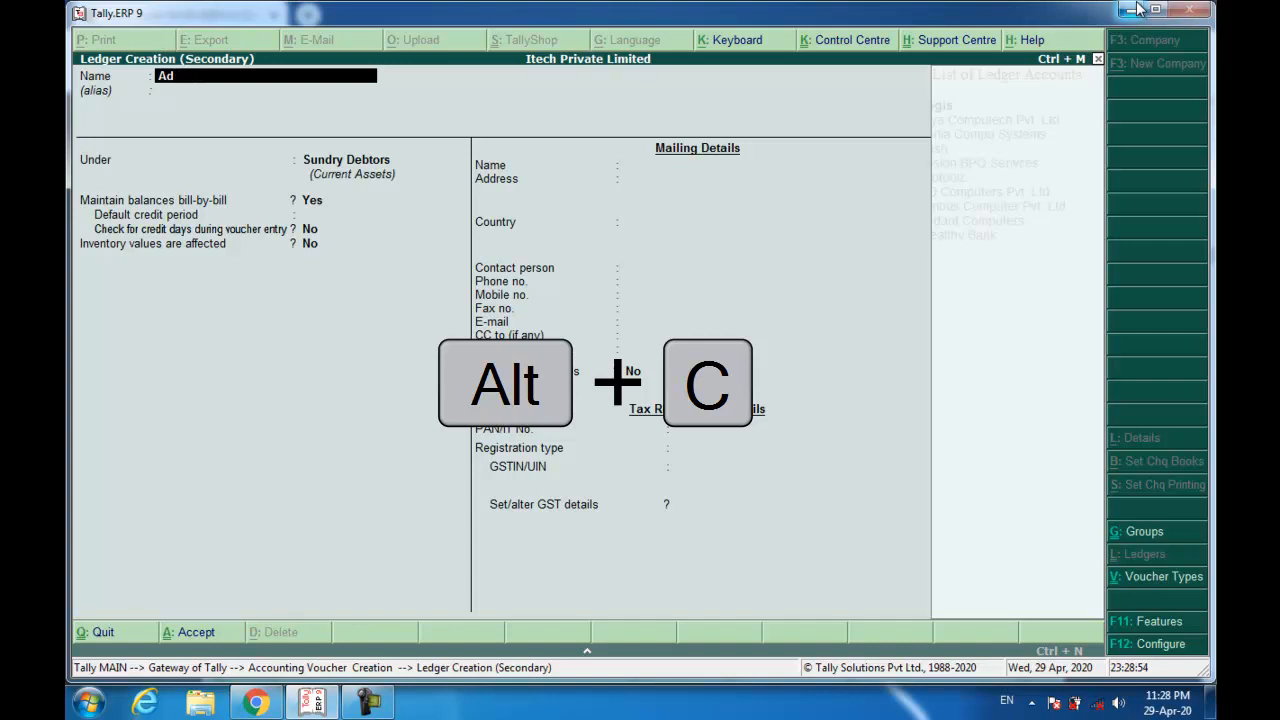
{"action": "type", "text": "eeba"}
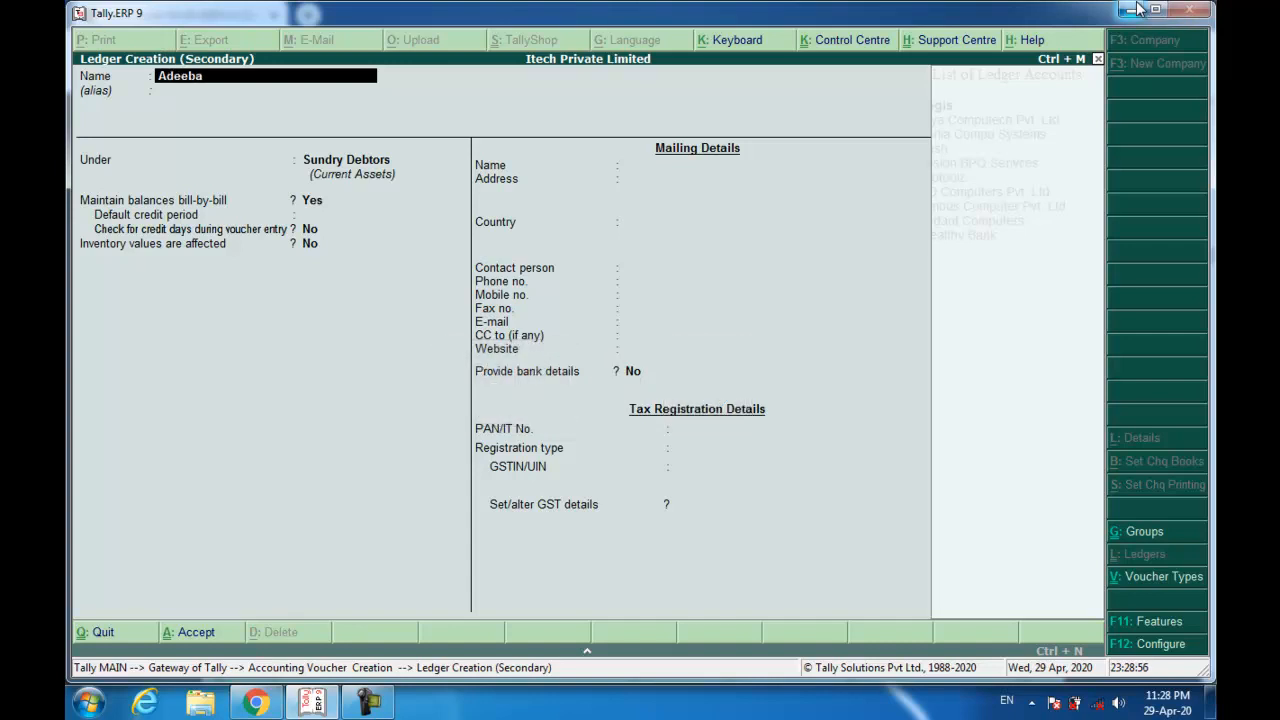
{"action": "type", "text": " E Sevices Pvt Ltd."}
{"action": "key", "text": "Return"}
{"action": "type", "text": "sun"}
{"action": "key", "text": "Down"}
{"action": "key", "text": "Return"}
{"action": "key", "text": "Return"}
{"action": "key", "text": "Return"}
{"action": "key", "text": "Return"}
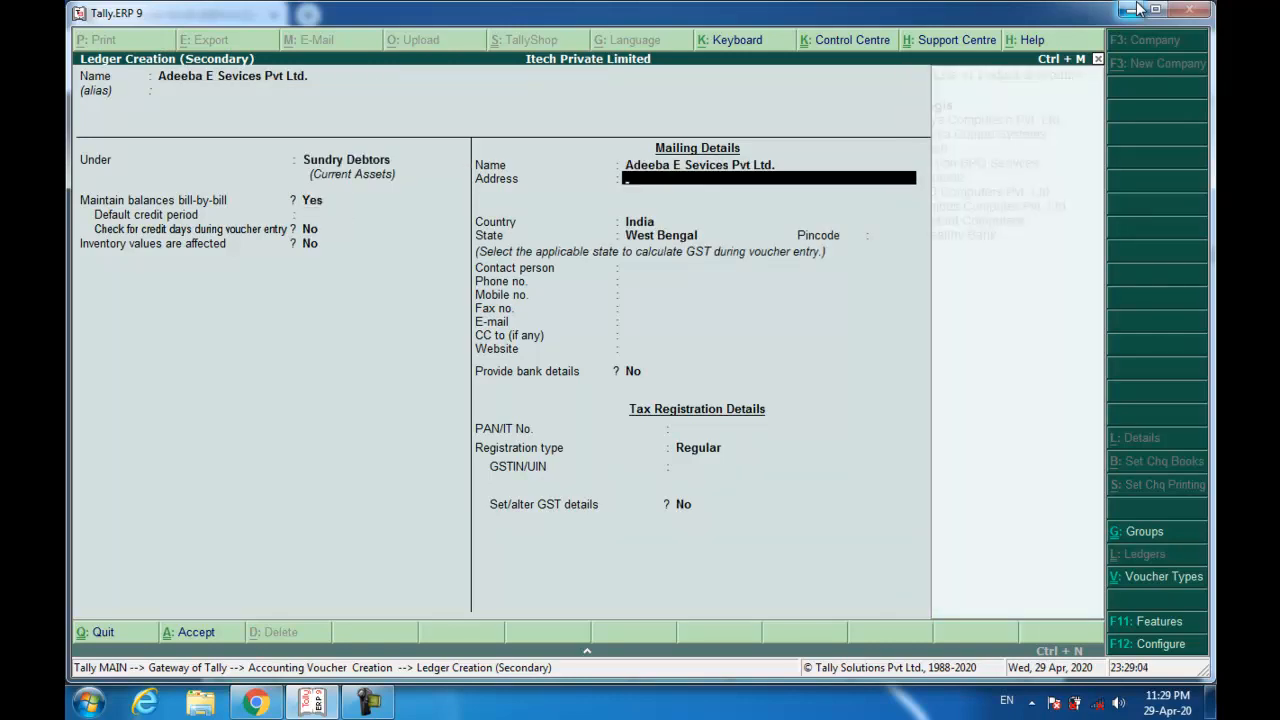
Enter the buyer's two-line mailing address in Kolkata, West Bengal.
{"action": "type", "text": "Gidrej Genesis, 6"}
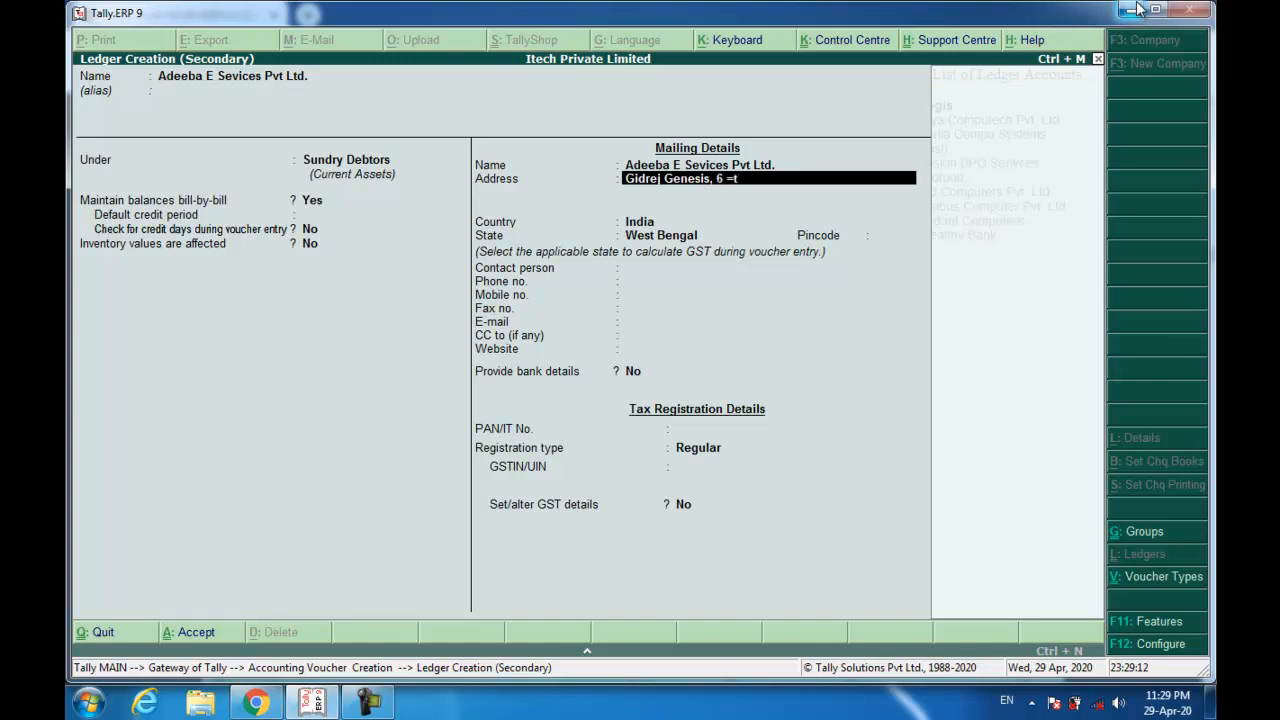
{"action": "type", "text": "th Floor, Salt Lake"}
{"action": "key", "text": "Return"}
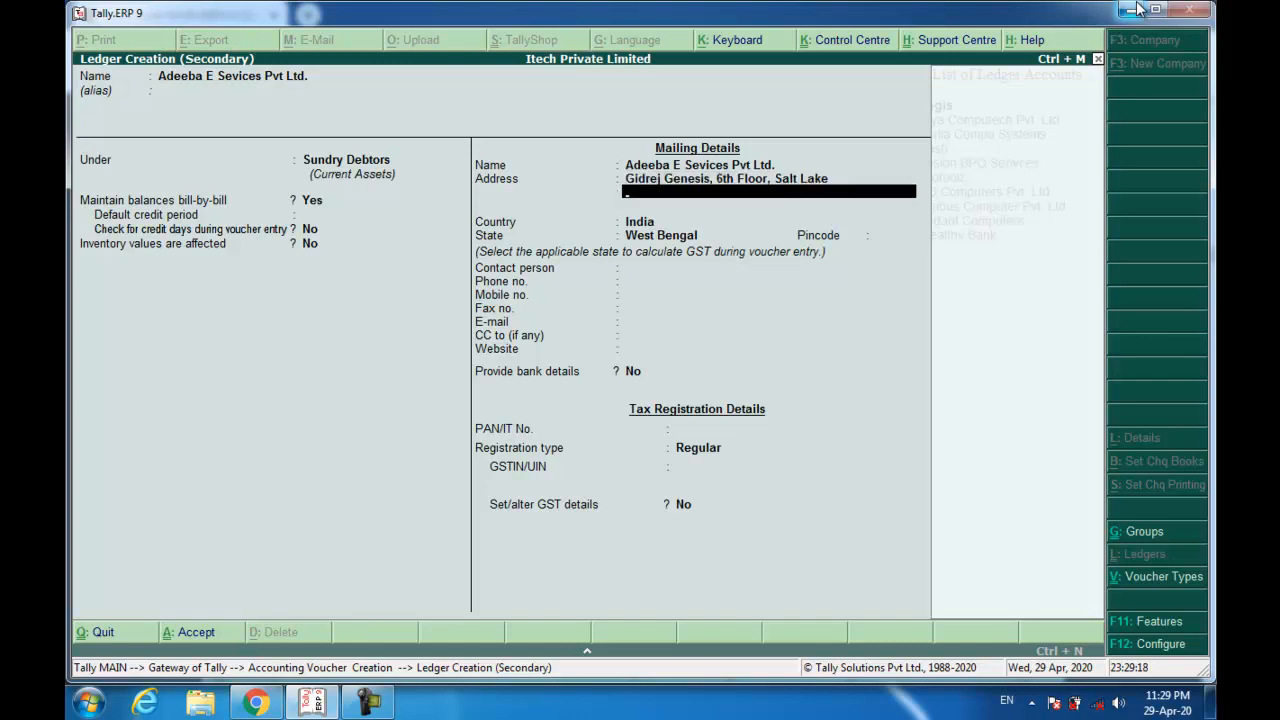
{"action": "type", "text": "Kokta"}
{"action": "key", "text": "BackSpace"}
{"action": "type", "text": "ta"}
{"action": "key", "text": "BackSpace"}
{"action": "key", "text": "BackSpace"}
{"action": "key", "text": "BackSpace"}
{"action": "key", "text": "BackSpace"}
{"action": "type", "text": "olkata - 700091, West Bengal"}
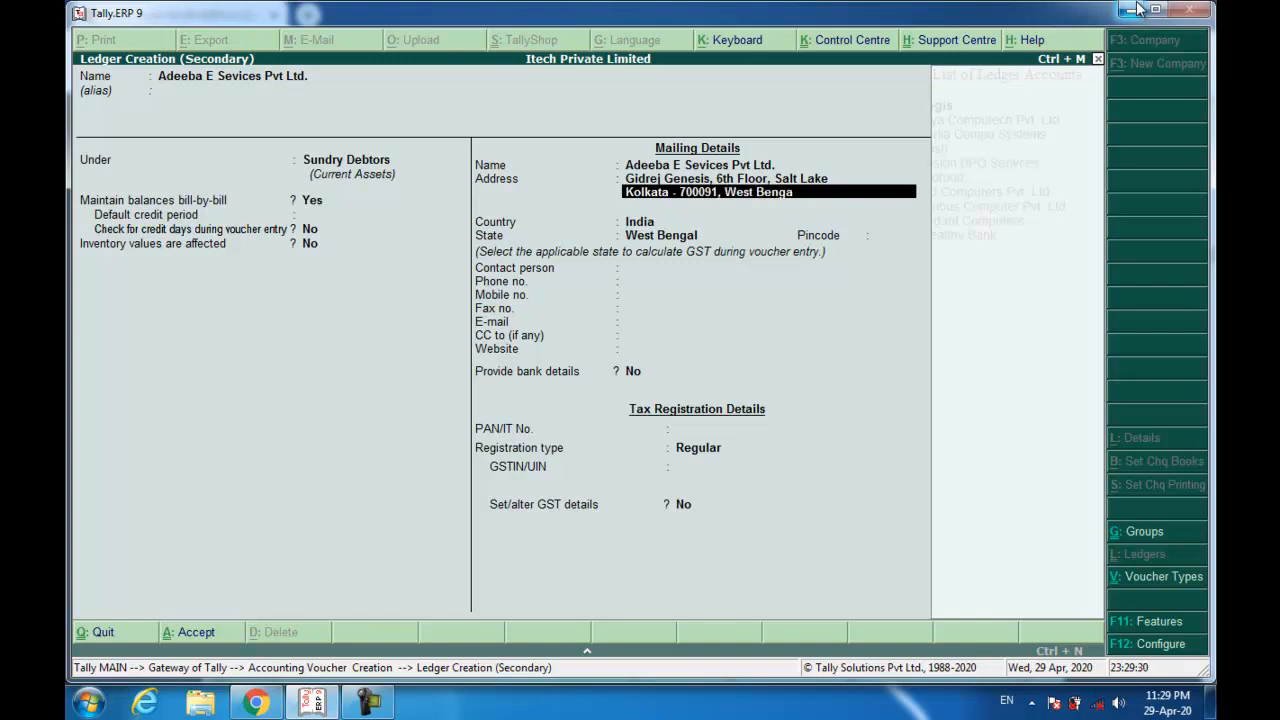
{"action": "key", "text": "Return"}
{"action": "key", "text": "Return"}
{"action": "key", "text": "Return"}
{"action": "key", "text": "Return"}
Set pincode 700091 and registration type Unregistered, then save the ledger.
{"action": "key", "text": "BackSpace"}
{"action": "type", "text": "700091"}
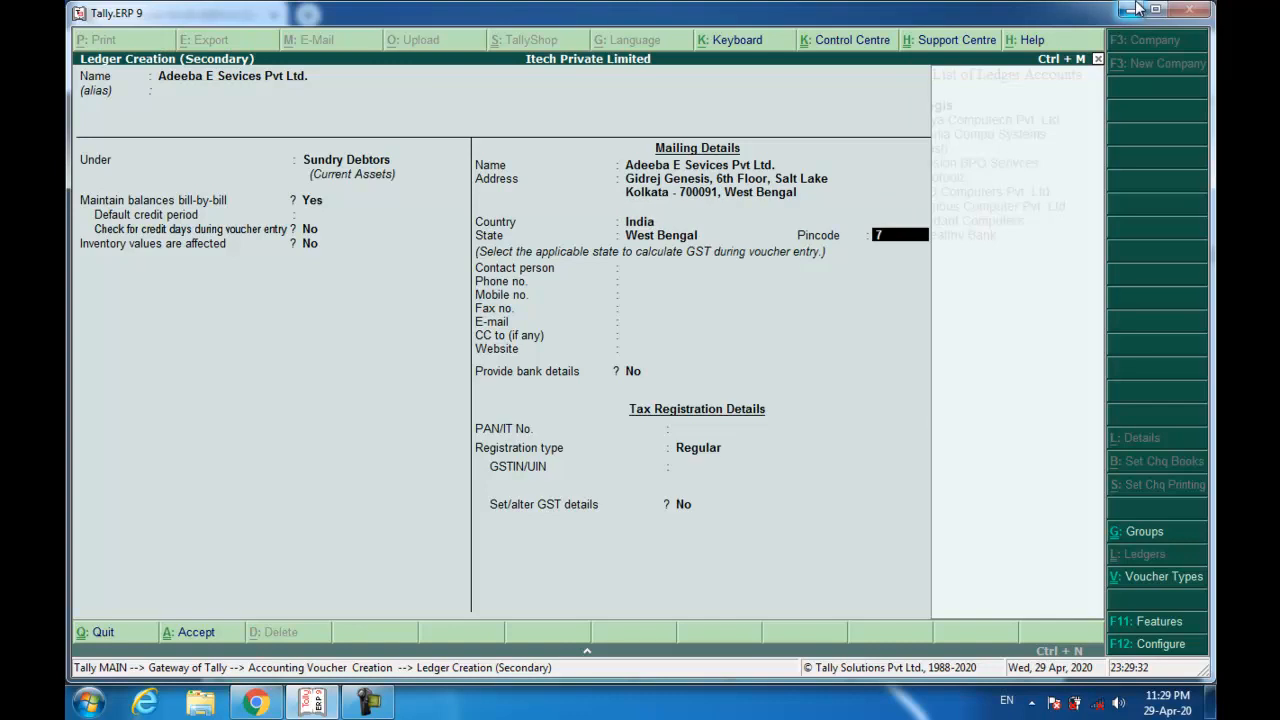
{"action": "key", "text": "Return"}
{"action": "key", "text": "Return"}
{"action": "key", "text": "Return"}
{"action": "key", "text": "Return"}
{"action": "key", "text": "Return"}
{"action": "key", "text": "Return"}
{"action": "key", "text": "Return"}
{"action": "key", "text": "Return"}
{"action": "key", "text": "Return"}
{"action": "key", "text": "Return"}
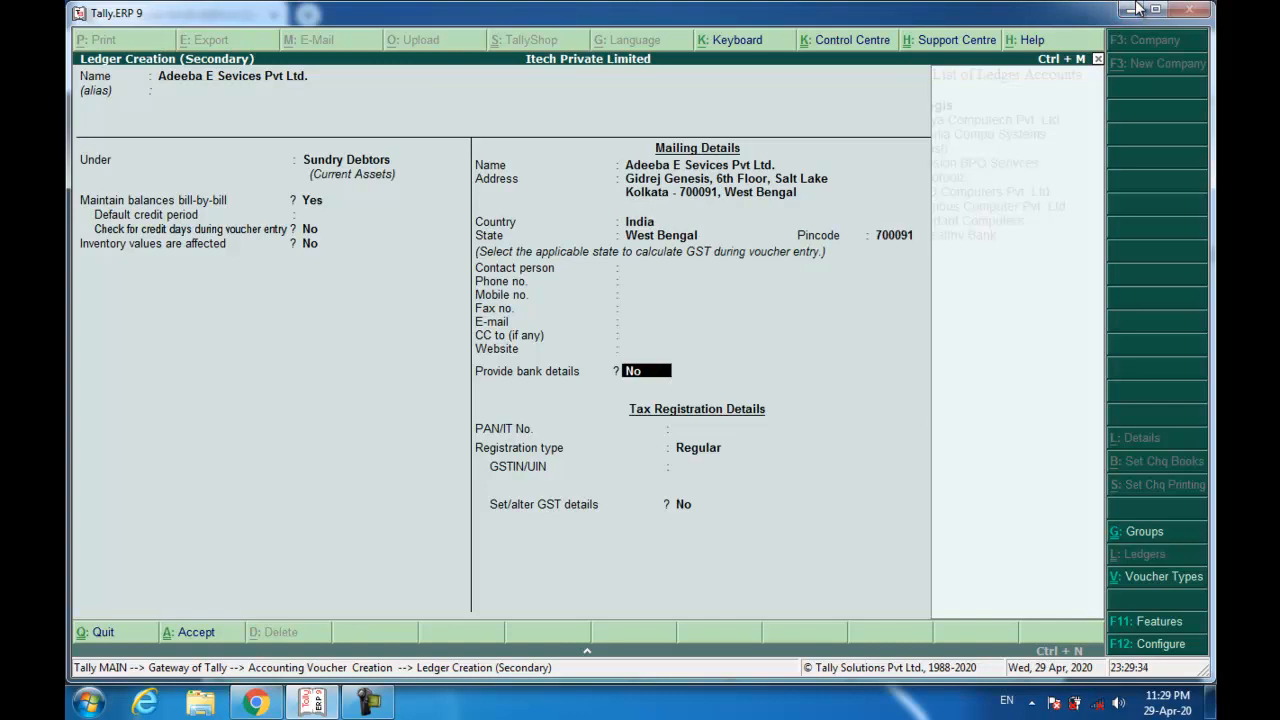
{"action": "key", "text": "Down"}
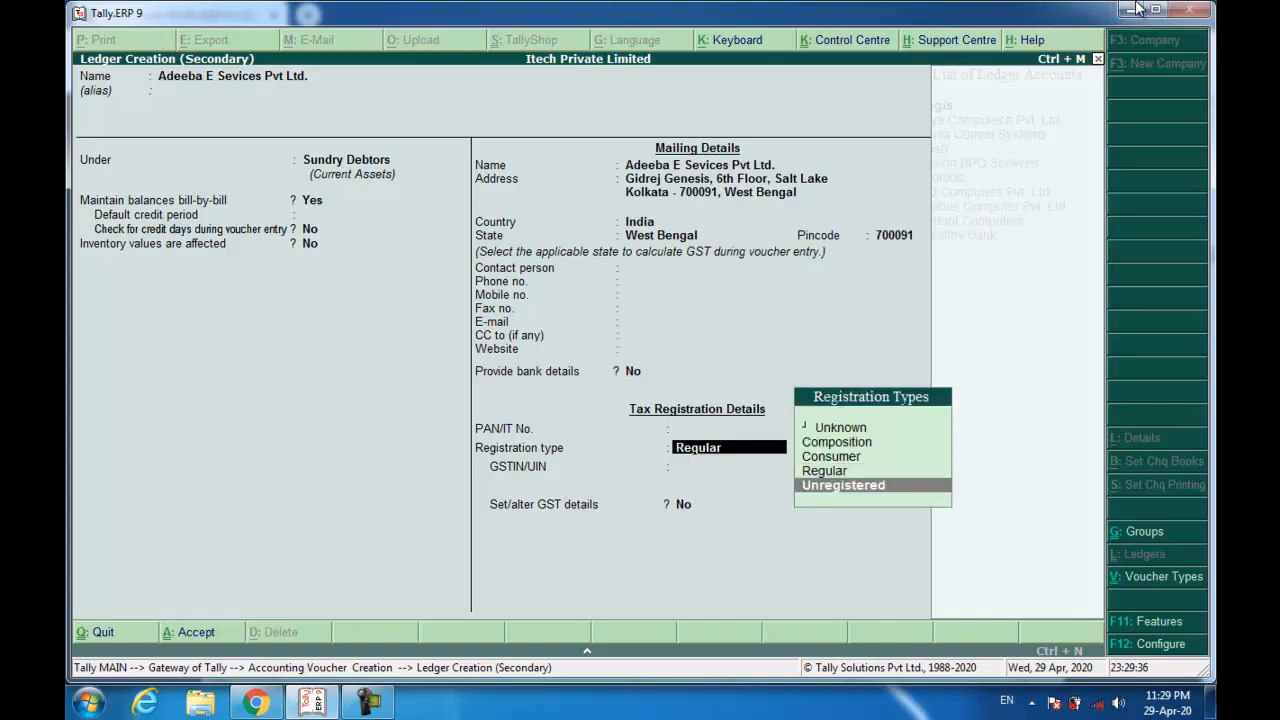
{"action": "key", "text": "Return"}
{"action": "key", "text": "Return"}
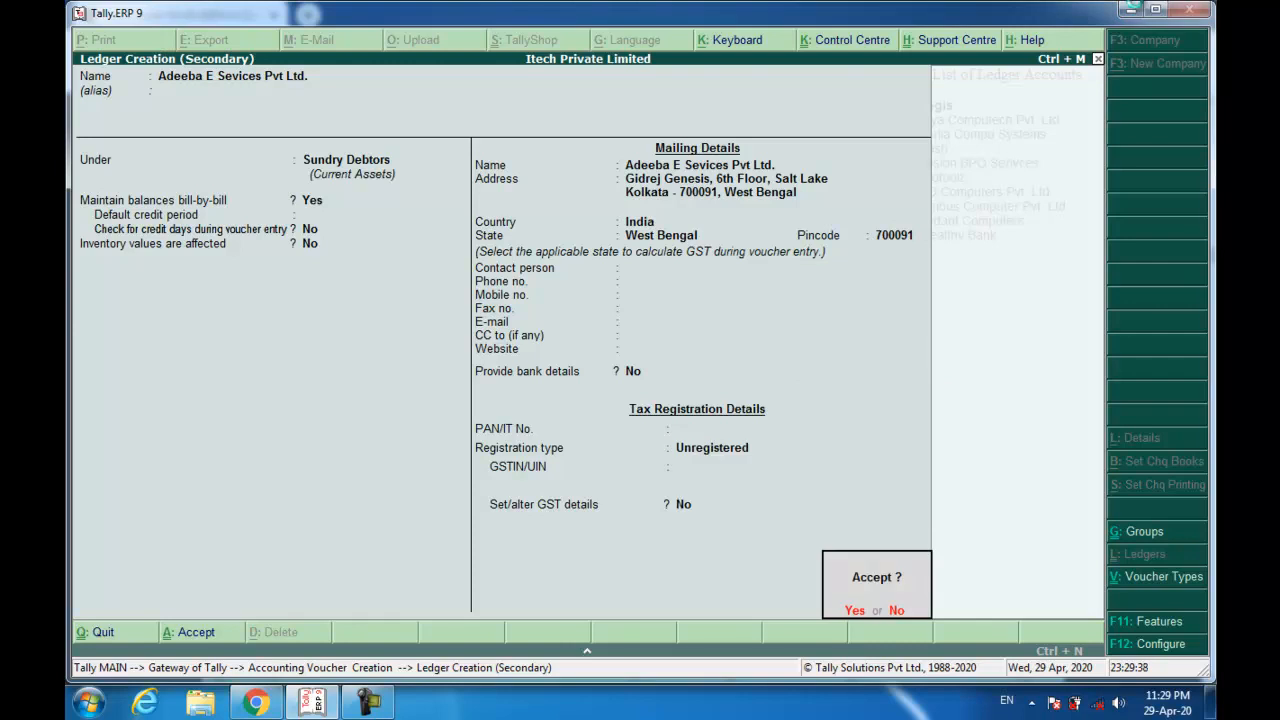
{"action": "key", "text": "Return"}
{"action": "key", "text": "ctrl+a"}
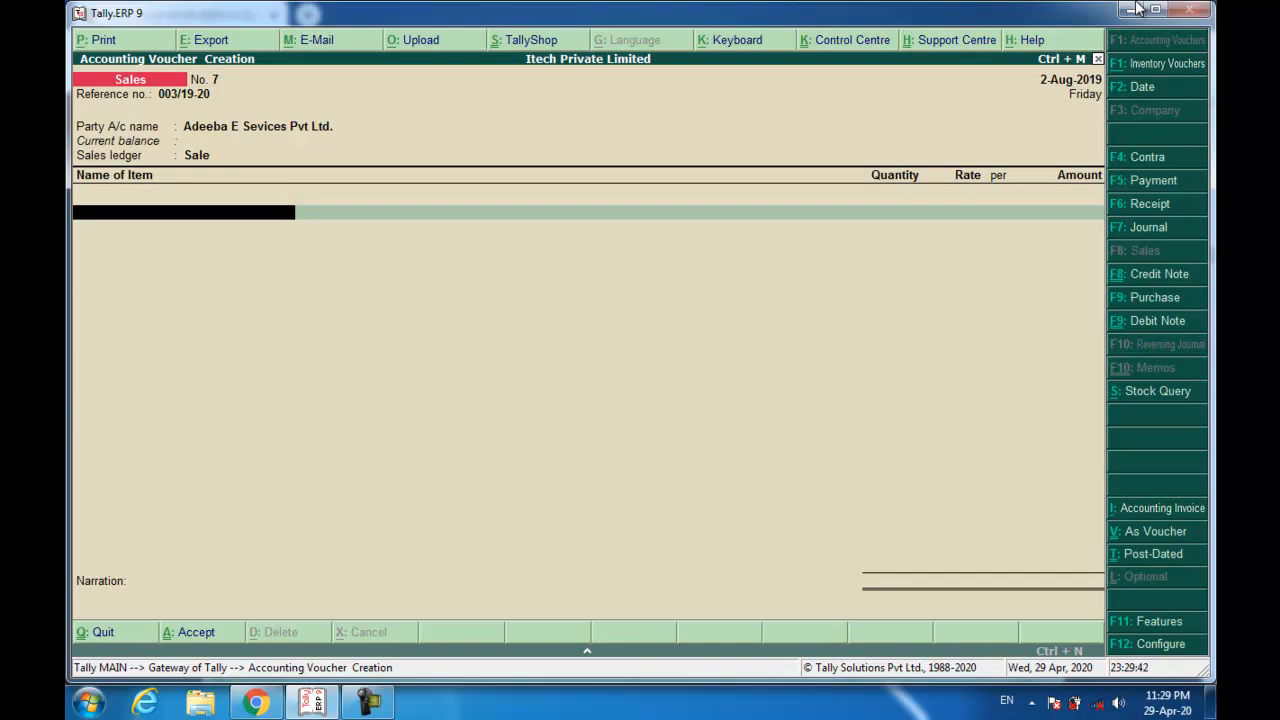
Bill 44 Pcs of HP 15q laptop at 18,600 each.
{"action": "type", "text": "hp"}
{"action": "key", "text": "Return"}
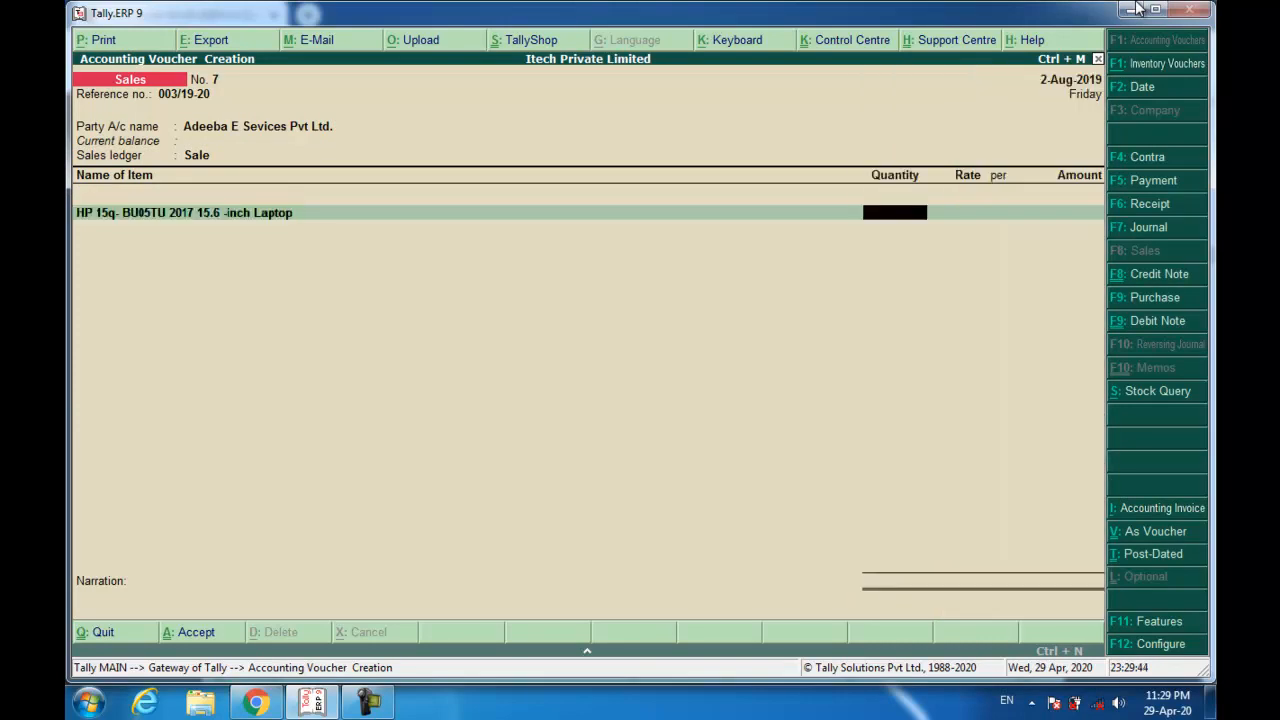
{"action": "type", "text": "44"}
{"action": "key", "text": "Return"}
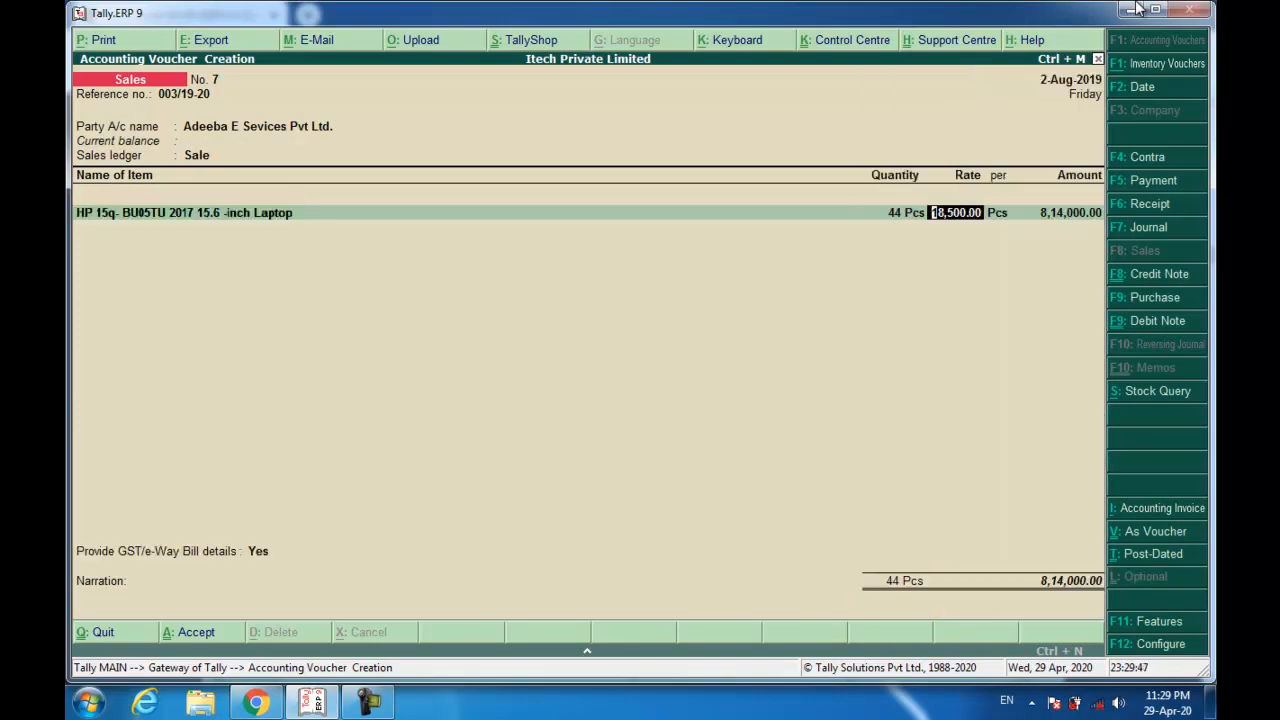
{"action": "type", "text": "189"}
{"action": "key", "text": "BackSpace"}
{"action": "type", "text": "600"}
{"action": "key", "text": "Return"}
{"action": "key", "text": "Return"}
{"action": "key", "text": "Return"}
{"action": "key", "text": "Down"}
Skip GST details, allocate New Ref 003/19-20, narrate 'Being Goods Sold.' and save.
{"action": "key", "text": "Return"}
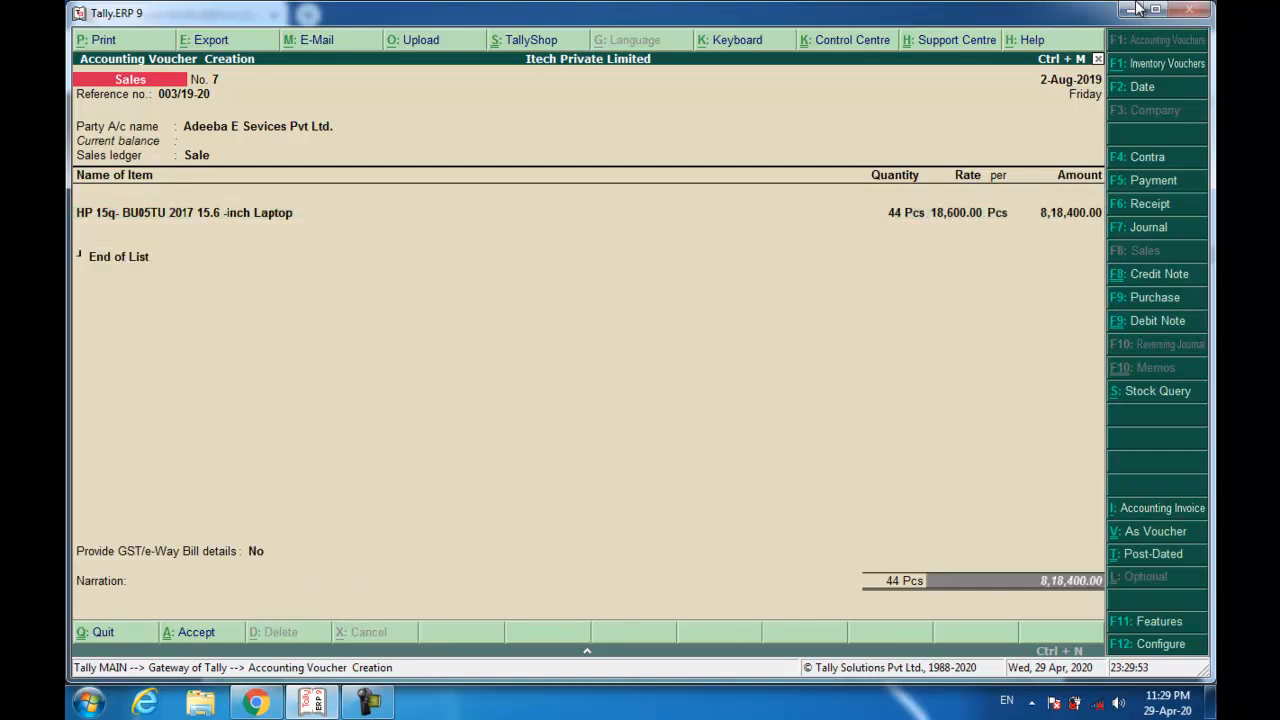
{"action": "key", "text": "Return"}
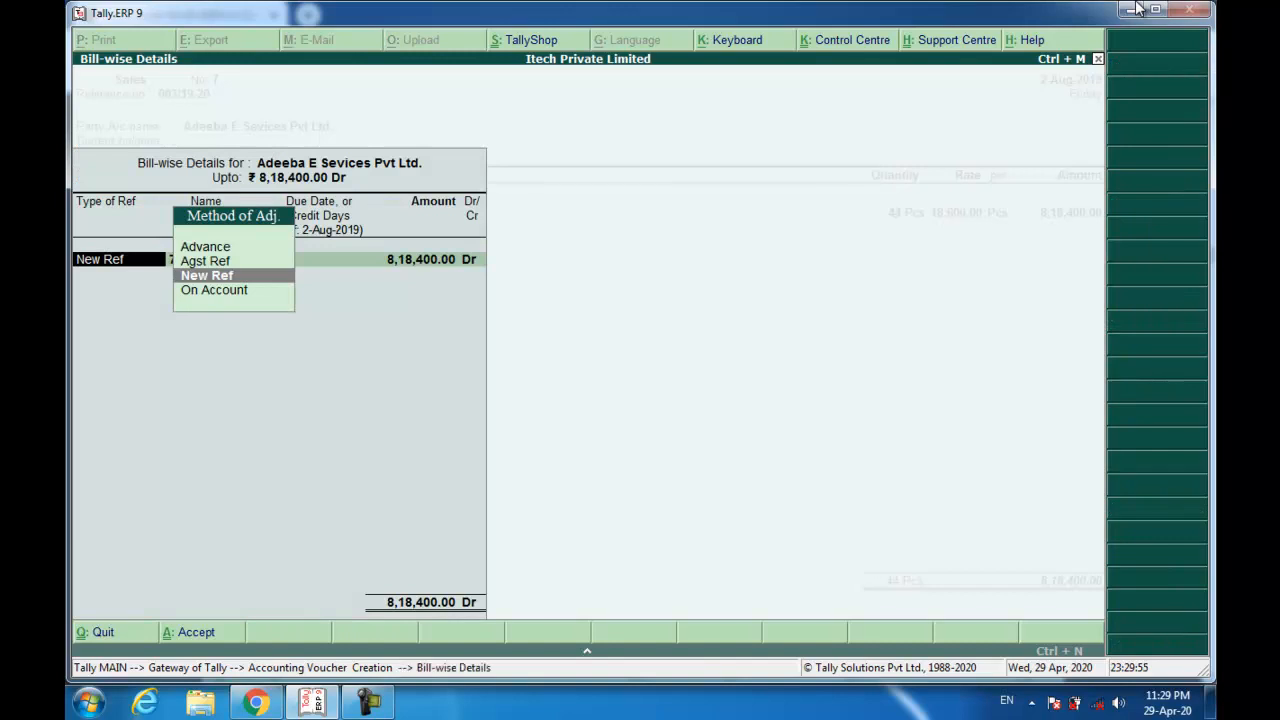
{"action": "key", "text": "Return"}
{"action": "type", "text": "003"}
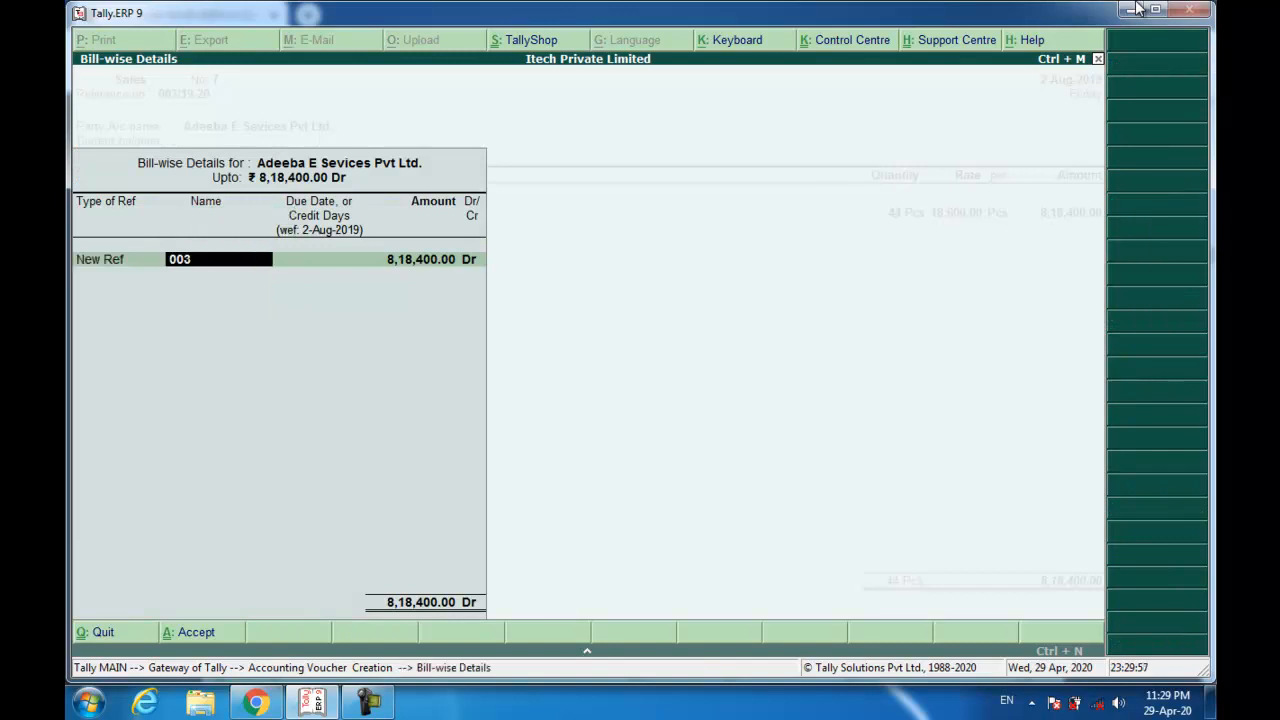
{"action": "type", "text": "/19-20"}
{"action": "key", "text": "Return"}
{"action": "key", "text": "Return"}
{"action": "key", "text": "Return"}
{"action": "key", "text": "Return"}
{"action": "key", "text": "Return"}
{"action": "key", "text": "Escape"}
{"action": "type", "text": "Being Goods Sold."}
{"action": "key", "text": "Return"}
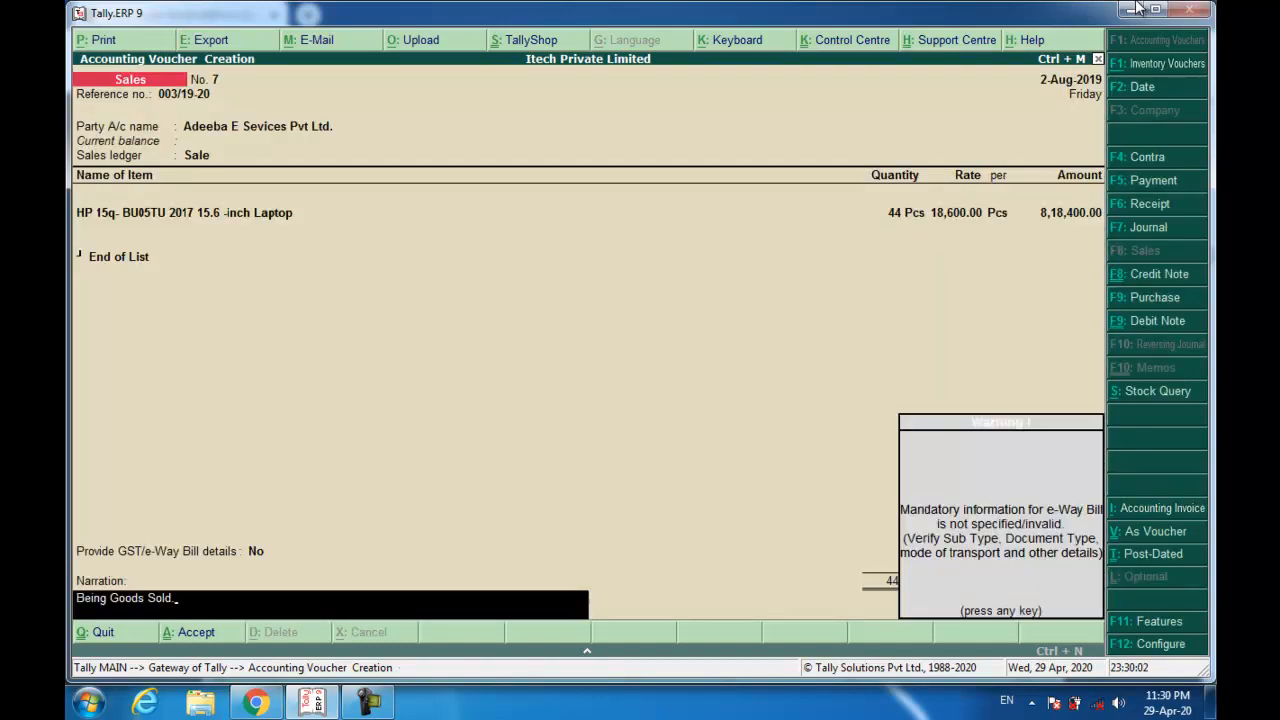
{"action": "key", "text": "Return"}
{"action": "key", "text": "Return"}
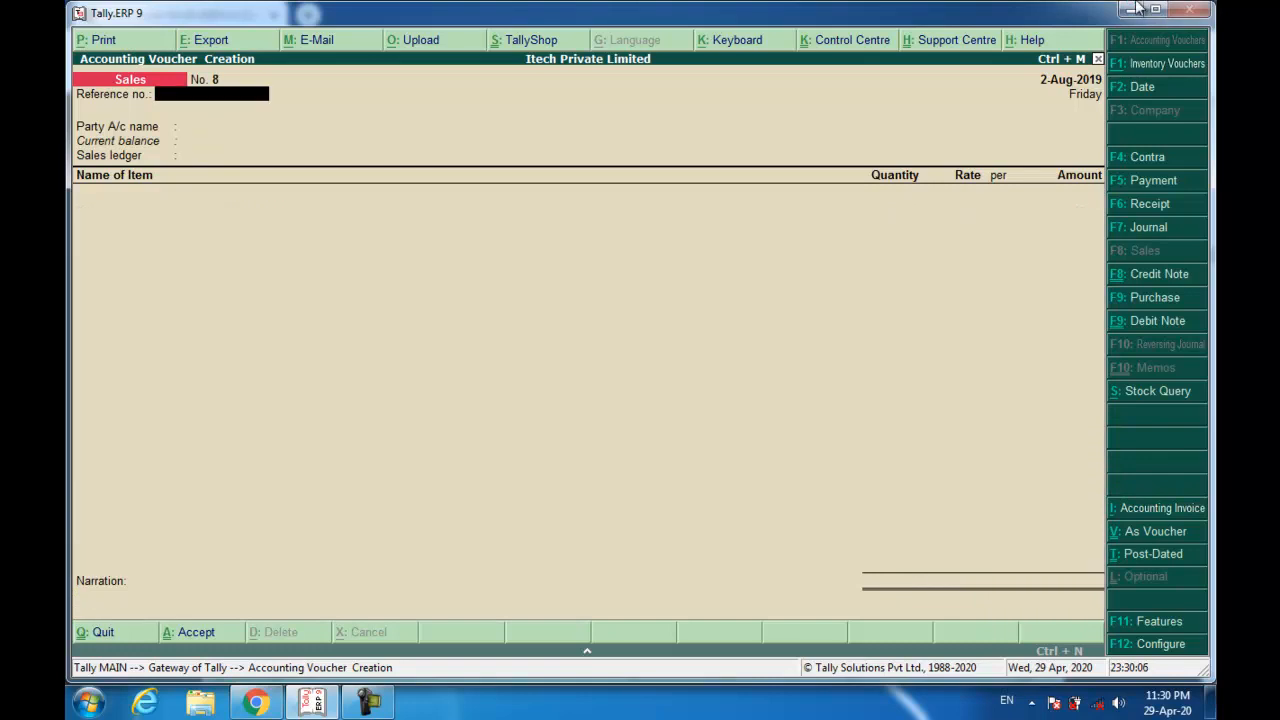
Scroll the scanned bills in Chrome to the Rs. 8,18,400 money receipt.
{"action": "key", "text": "alt+Tab"}
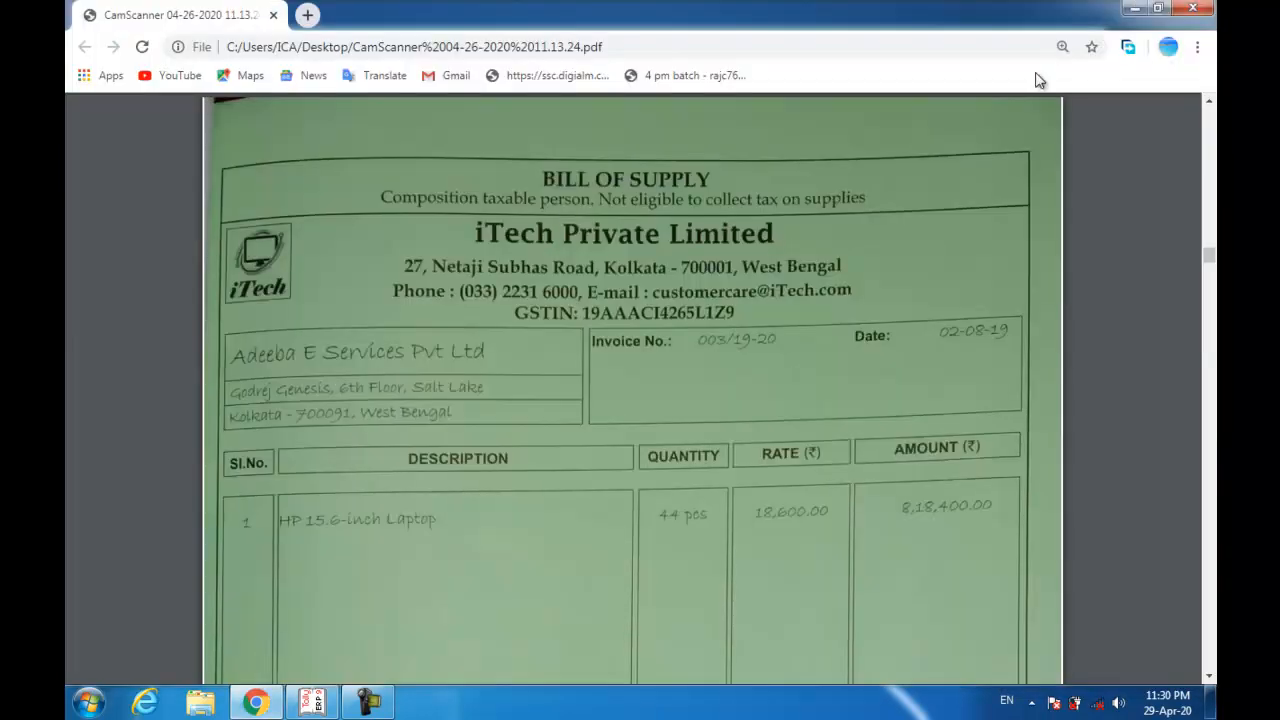
{"action": "scroll", "coordinate": [719, 241], "scroll_direction": "down", "scroll_amount": 10}
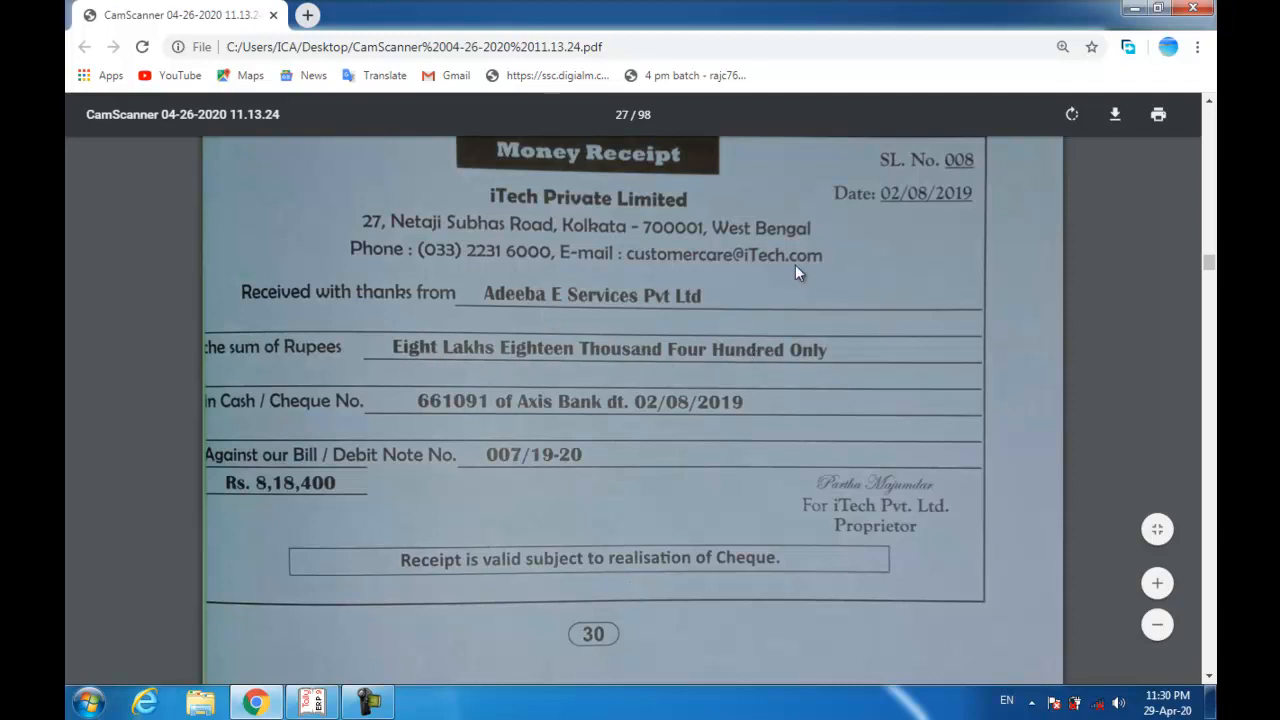
Start a receipt crediting Adeeba E Sevices Pvt Ltd. 8,18,400 against bill 003/19-20.
{"action": "key", "text": "alt+Tab"}
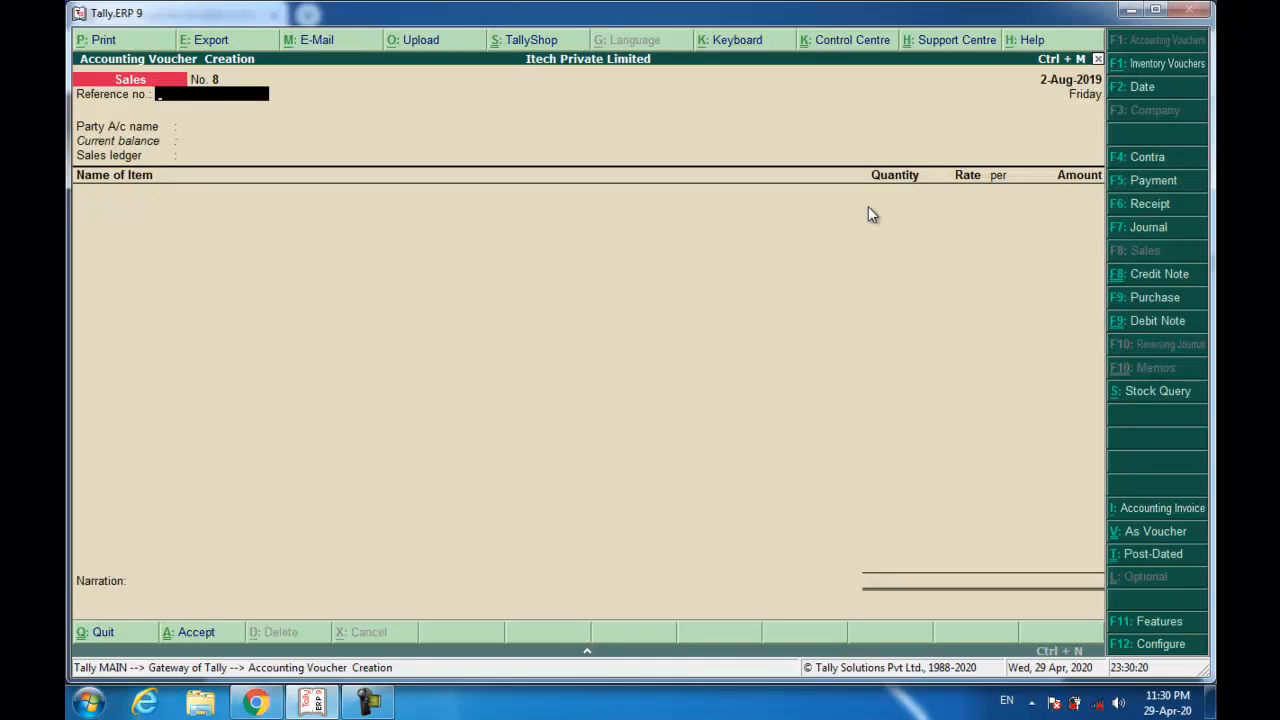
{"action": "key", "text": "F6"}
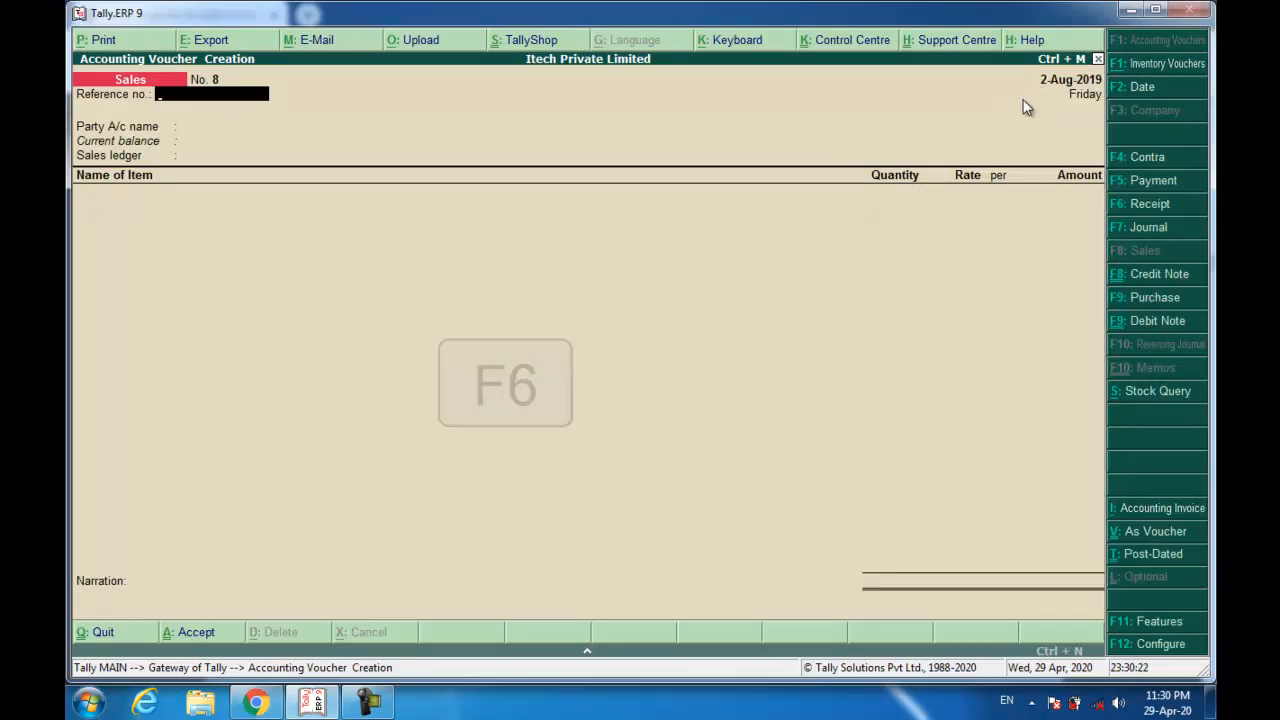
{"action": "type", "text": "Adee"}
{"action": "key", "text": "Return"}
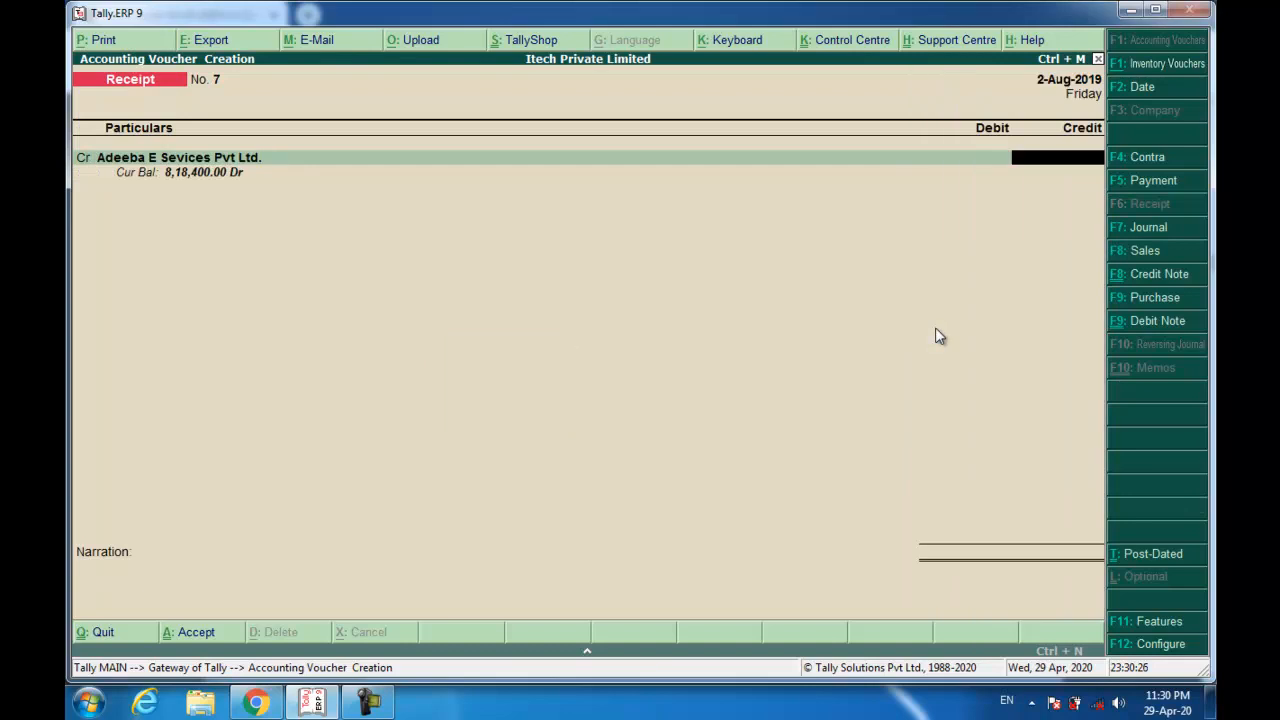
{"action": "type", "text": "818400"}
{"action": "key", "text": "Return"}
{"action": "key", "text": "Return"}
{"action": "key", "text": "Return"}
{"action": "key", "text": "Return"}
{"action": "key", "text": "Return"}
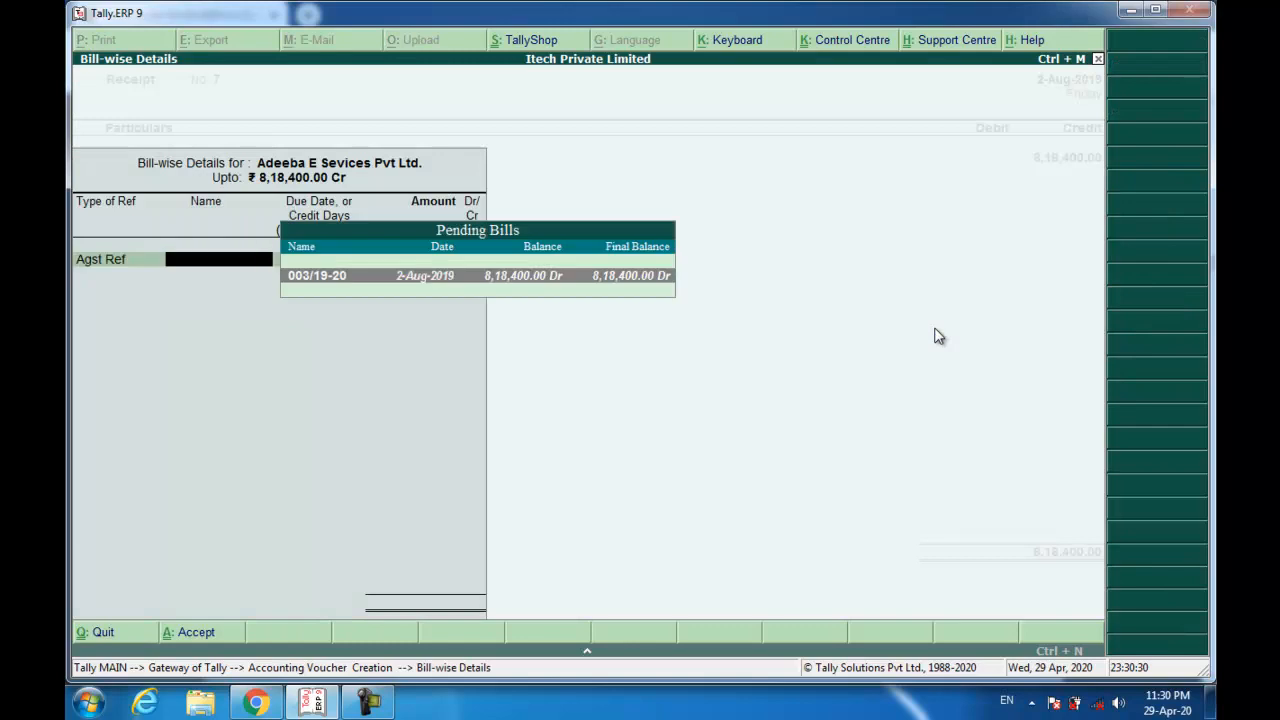
{"action": "type", "text": "we"}
{"action": "key", "text": "Return"}
Debit Wealthy Bank with the Axis Bank cheque, narrate 'Being Amount Received.' and save.
{"action": "key", "text": "Return"}
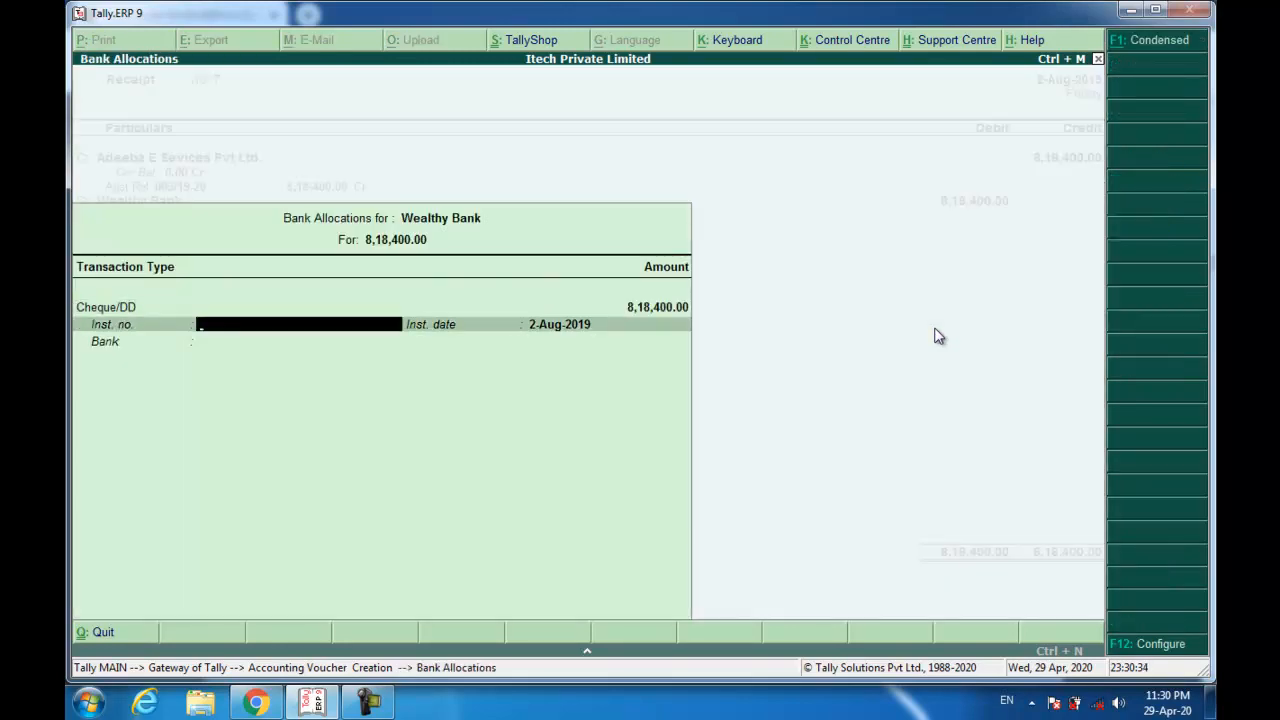
{"action": "type", "text": "661091"}
{"action": "key", "text": "Return"}
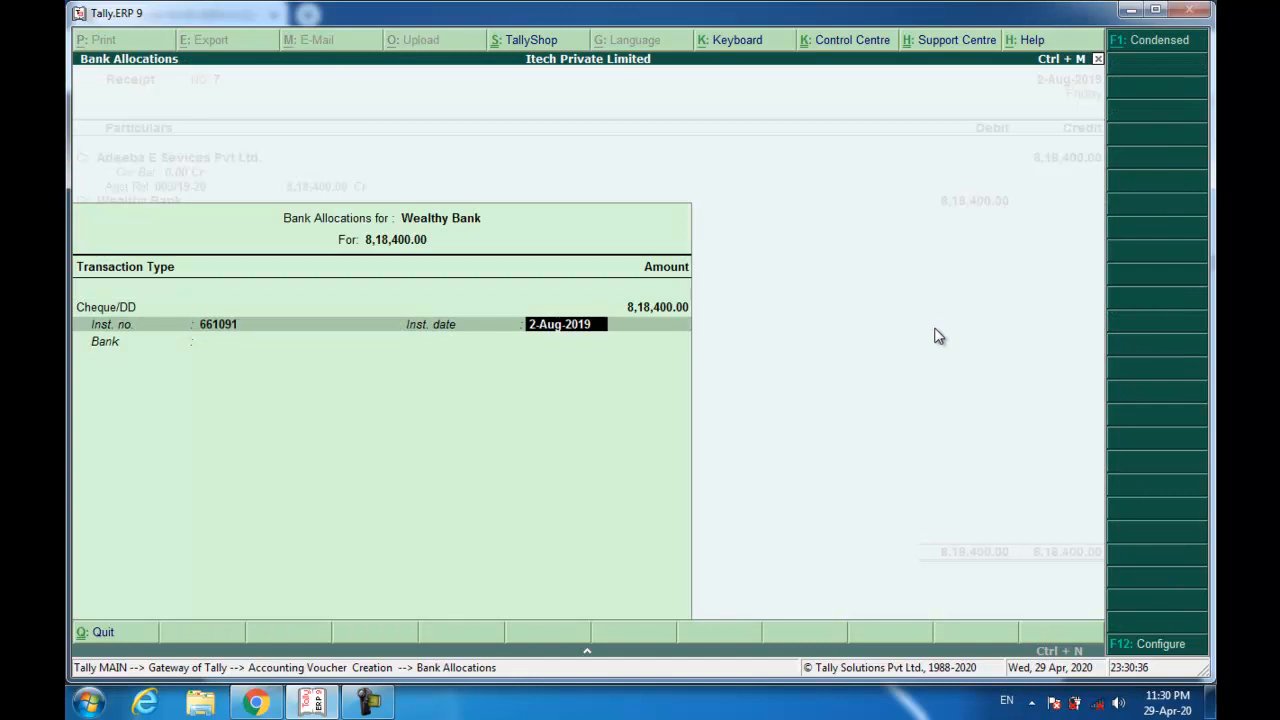
{"action": "key", "text": "Return"}
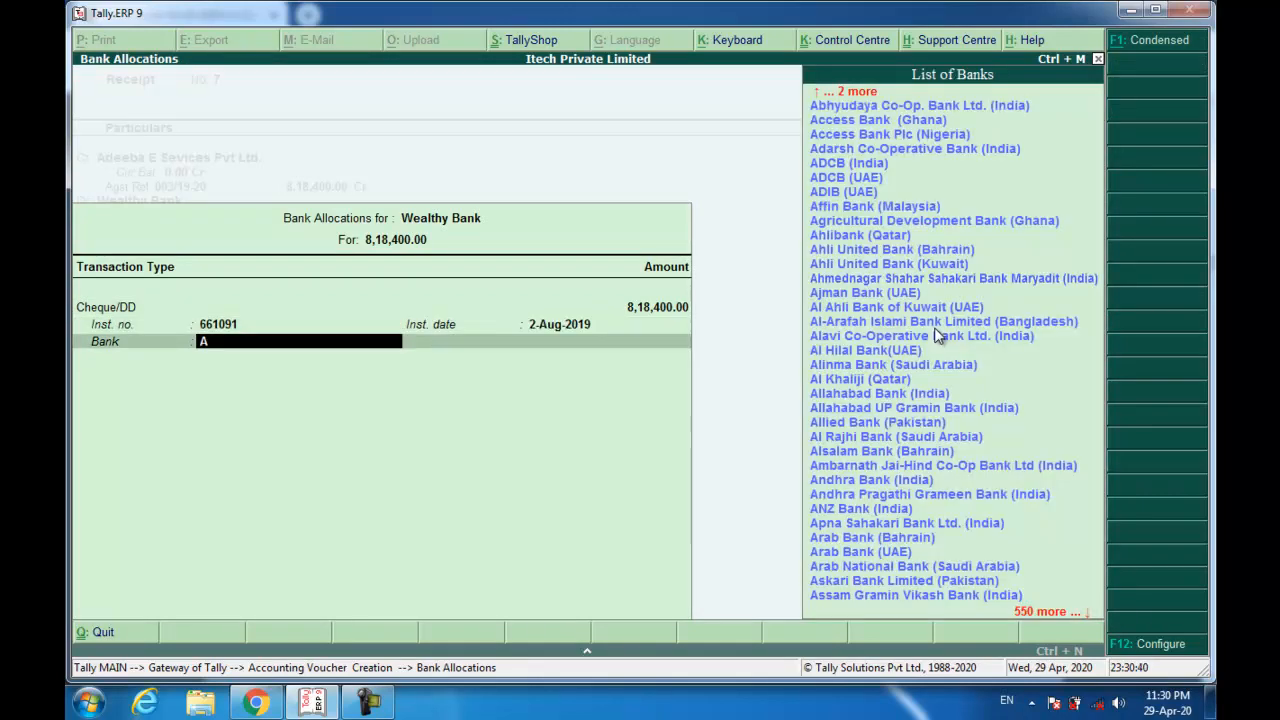
{"action": "type", "text": "Axis"}
{"action": "key", "text": "Return"}
{"action": "key", "text": "Return"}
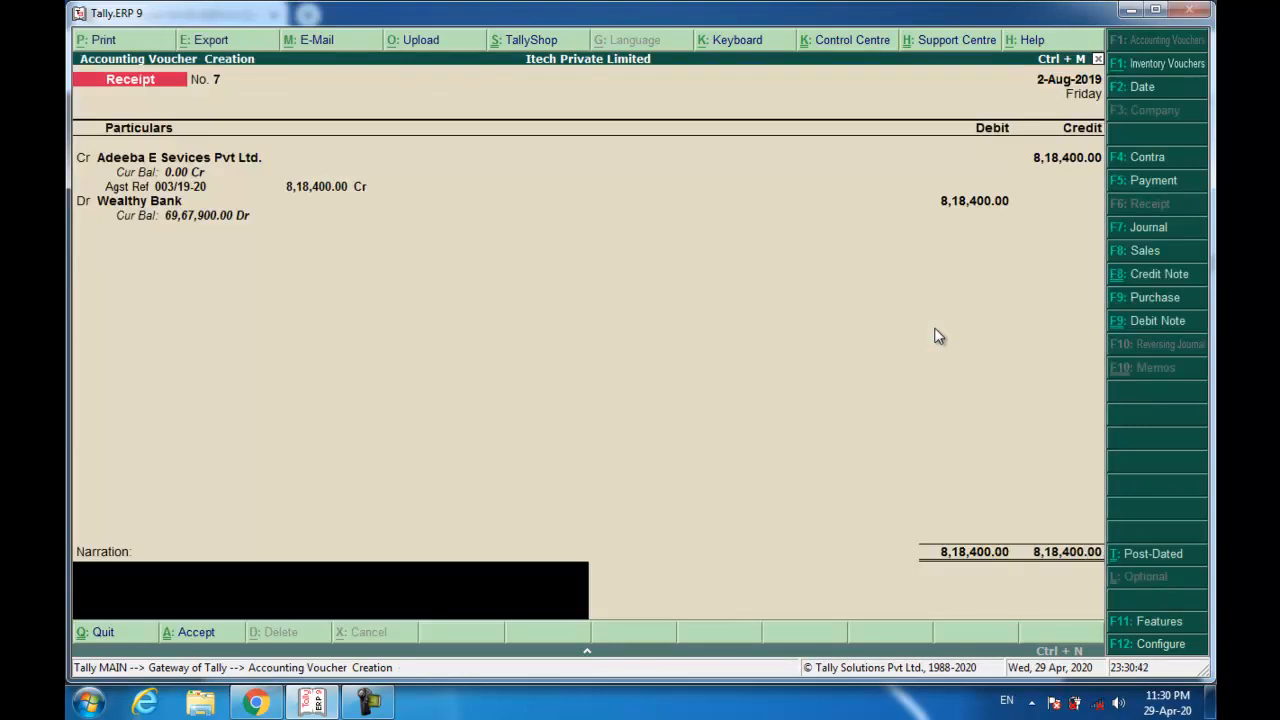
{"action": "type", "text": "Being Amount Received."}
{"action": "key", "text": "Return"}
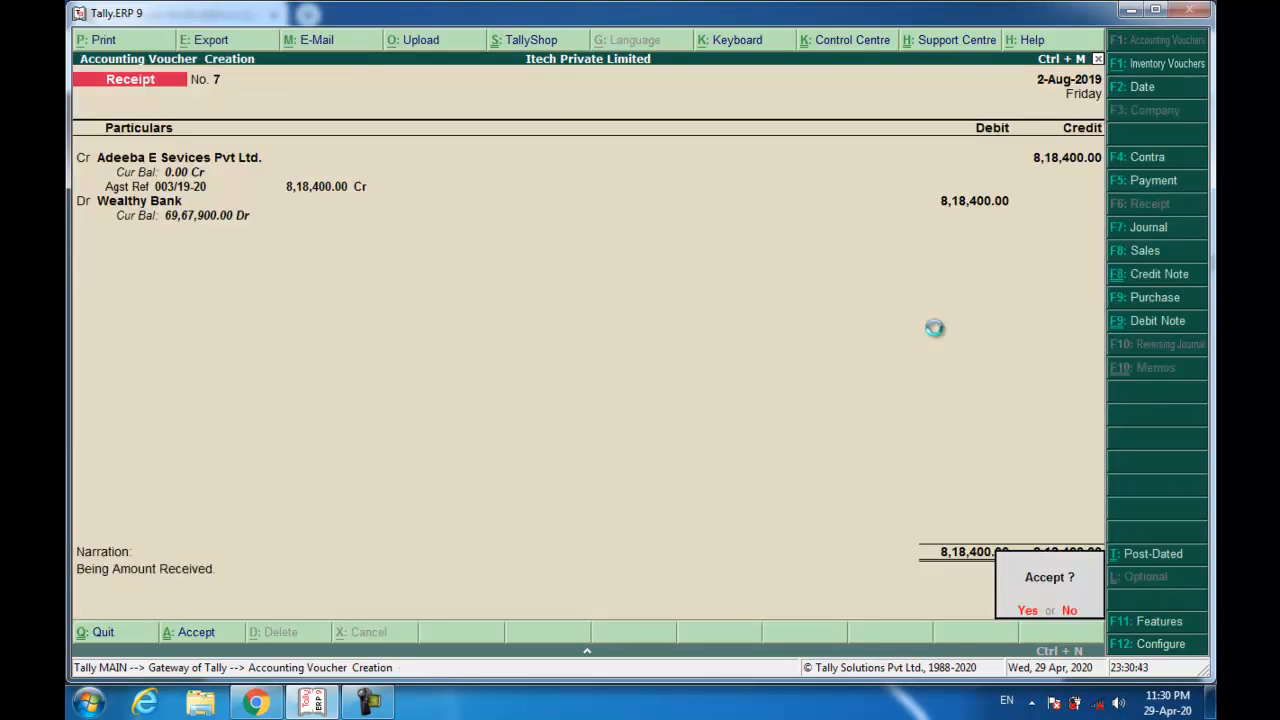
{"action": "key", "text": "Return"}
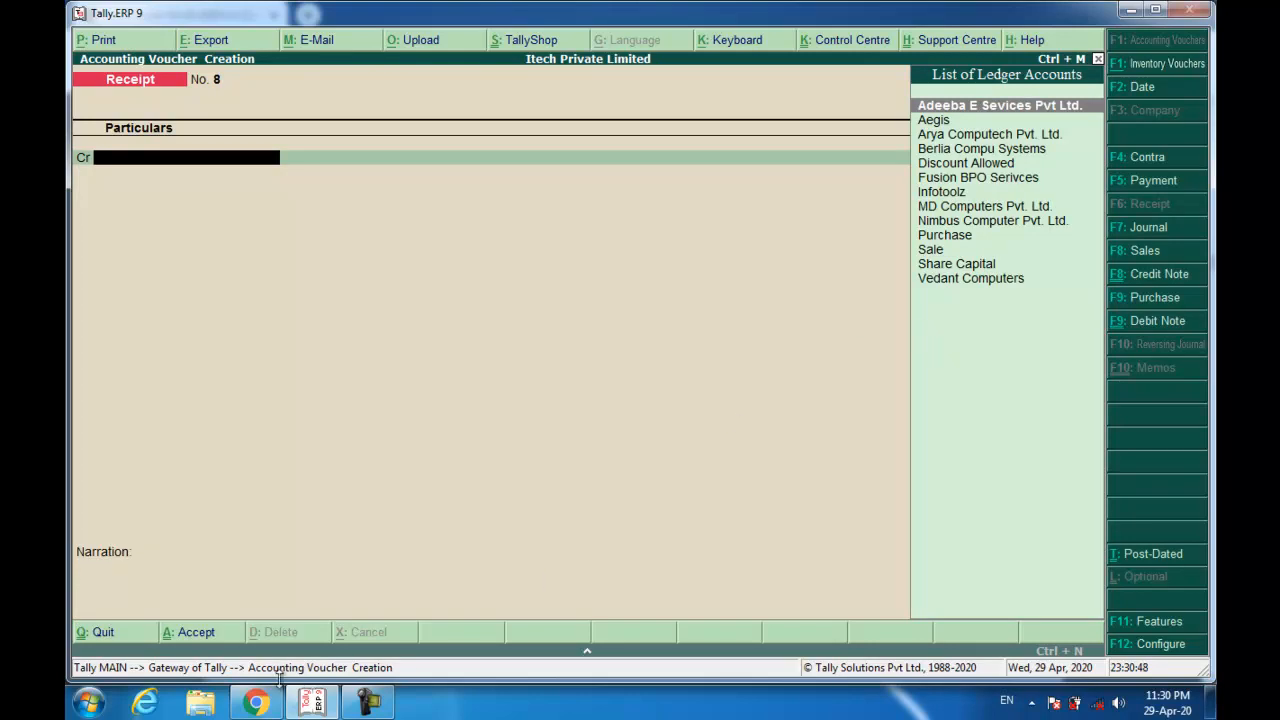
Review Arya Computech's tax invoice ARY/0590/19-20 for 100 HP laptops, then return to Tally.
{"action": "left_click", "coordinate": [257, 703]}
{"action": "scroll", "coordinate": [425, 552], "scroll_direction": "down", "scroll_amount": 9}
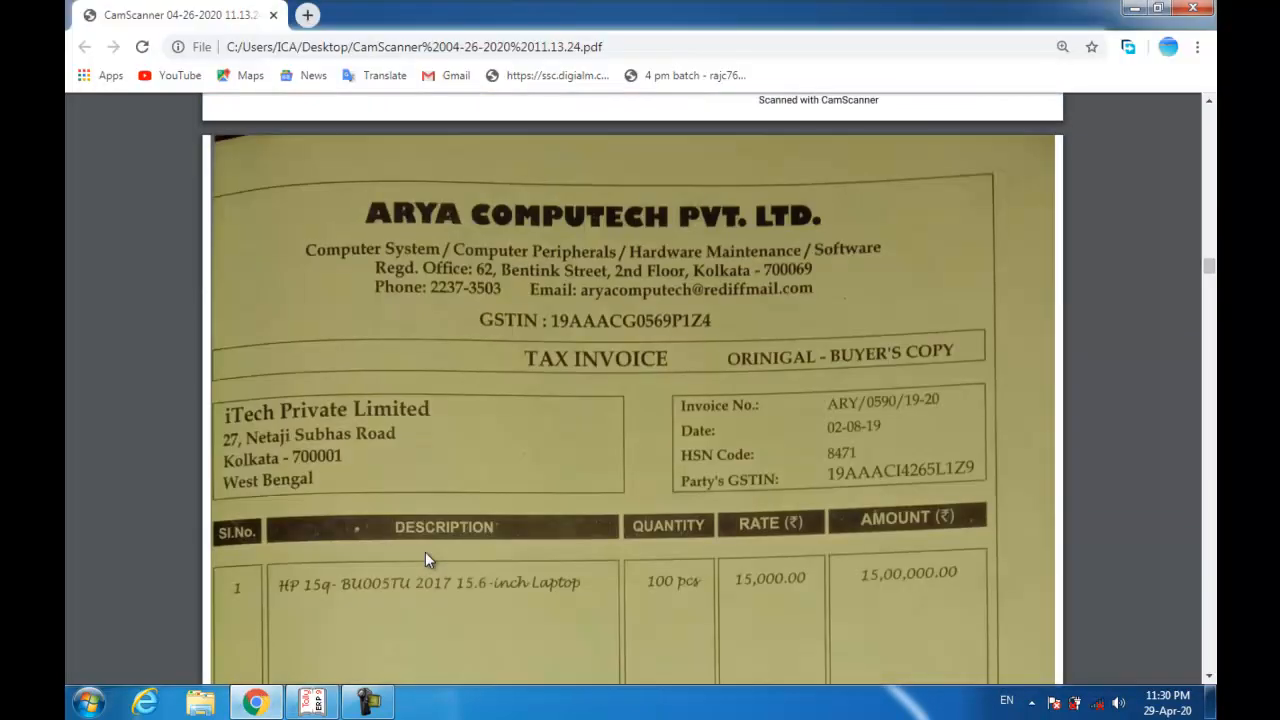
{"action": "scroll", "coordinate": [423, 440], "scroll_direction": "down", "scroll_amount": 1}
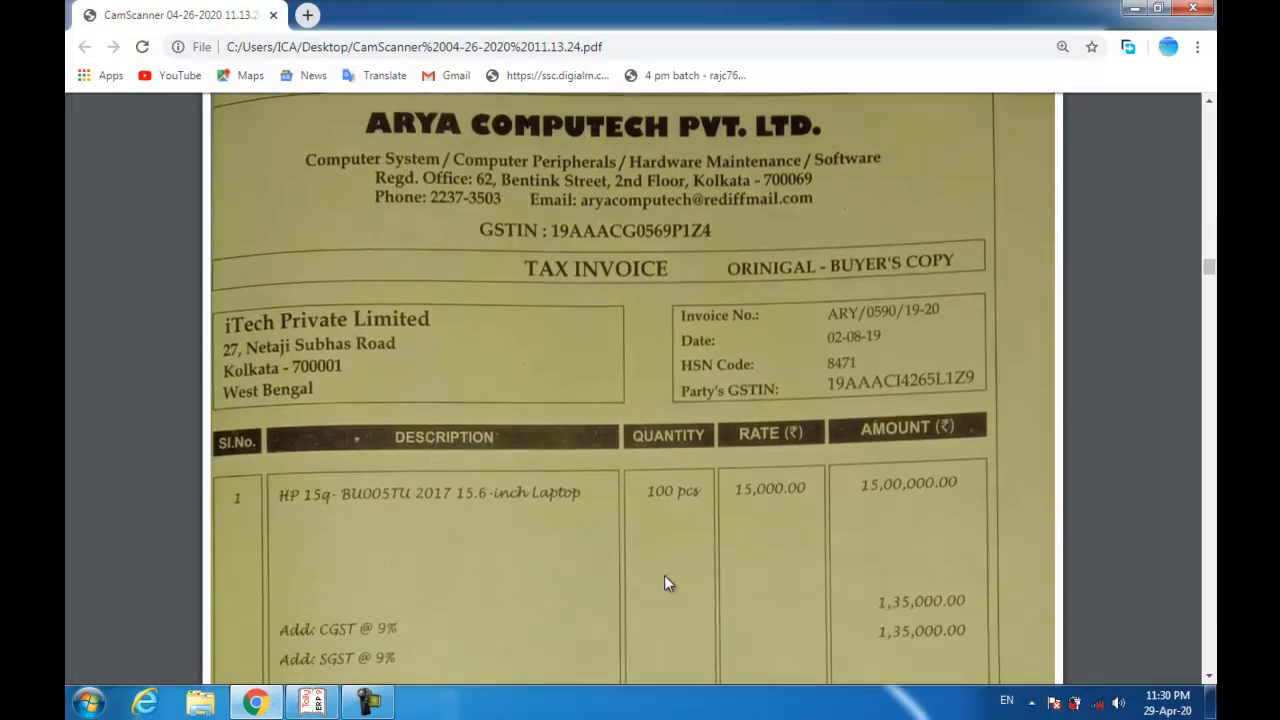
{"action": "scroll", "coordinate": [660, 590], "scroll_direction": "down", "scroll_amount": 4}
{"action": "scroll", "coordinate": [787, 540], "scroll_direction": "up", "scroll_amount": 3}
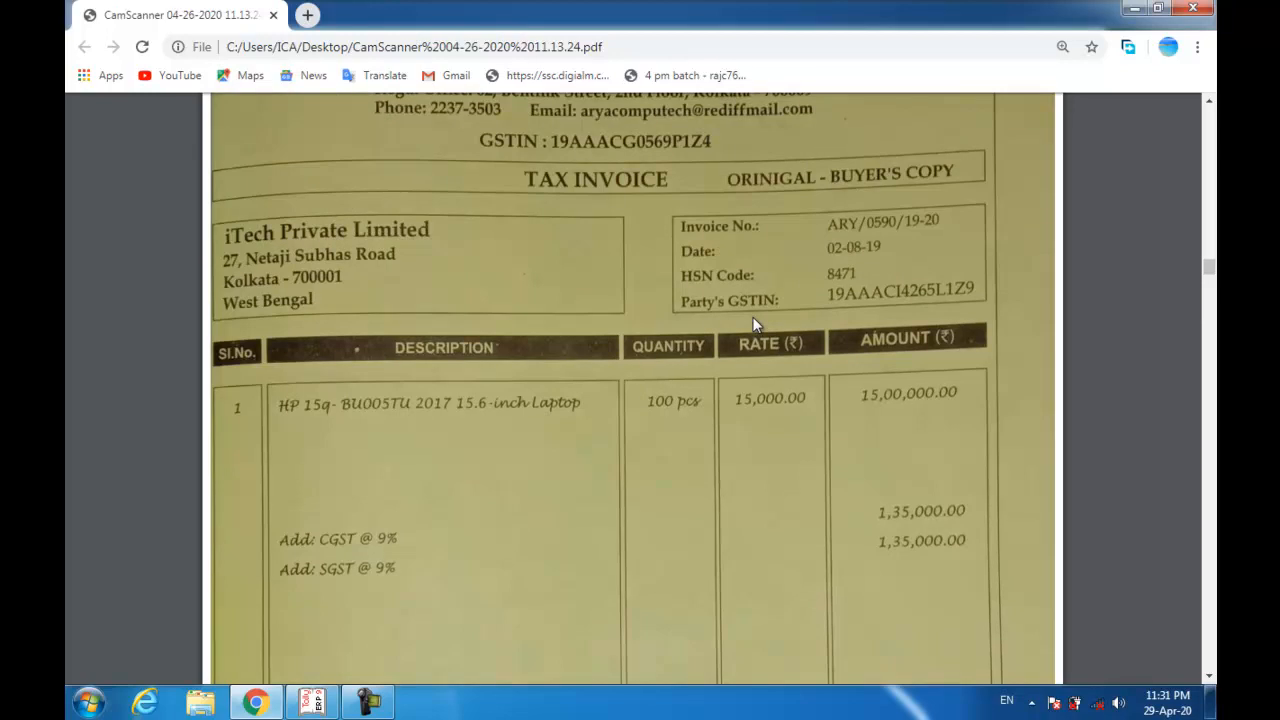
{"action": "key", "text": "alt+Tab"}
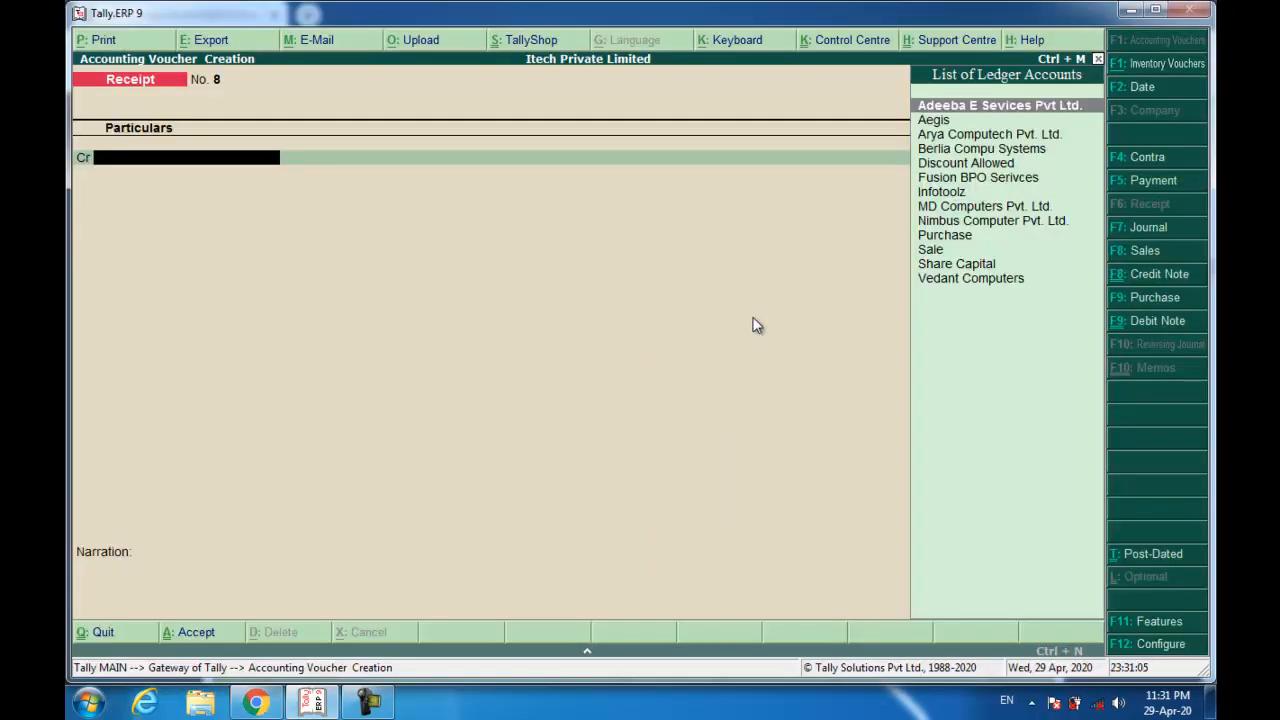
Start a purchase with supplier invoice ARY/0590/19-20 from Arya Computech.
{"action": "left_click", "coordinate": [1135, 298]}
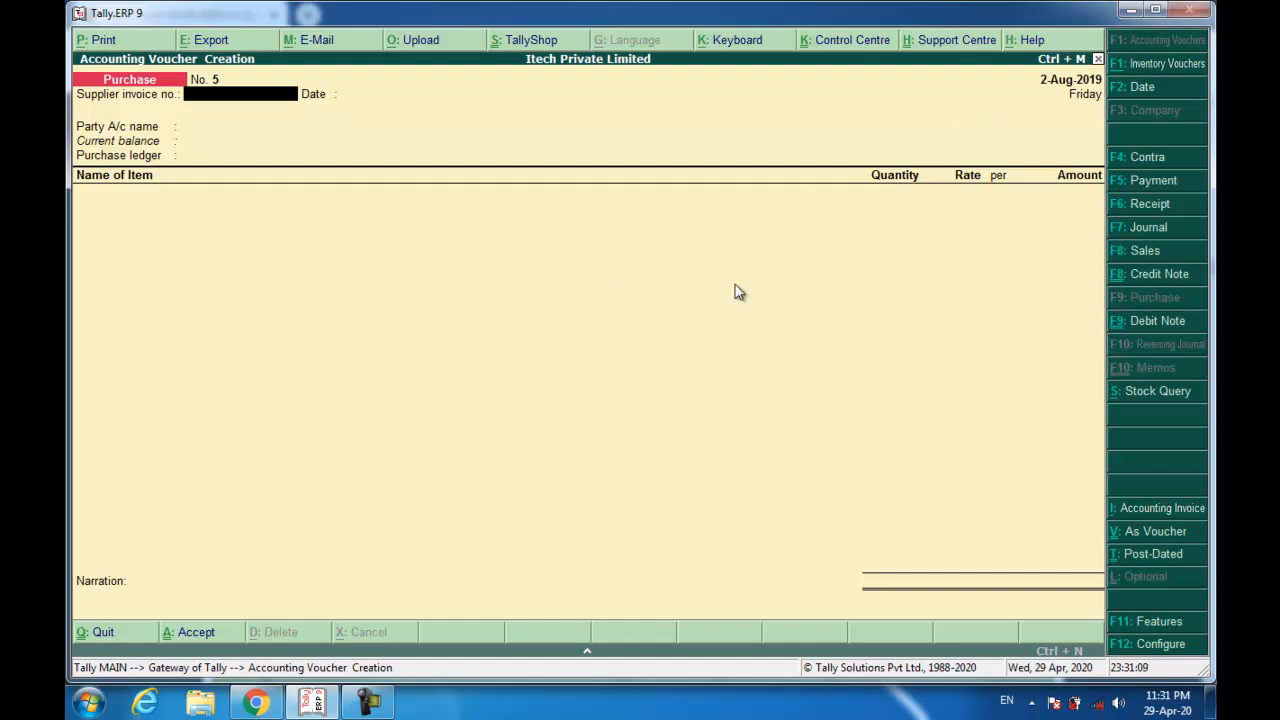
{"action": "type", "text": "ARY/0590/19-20"}
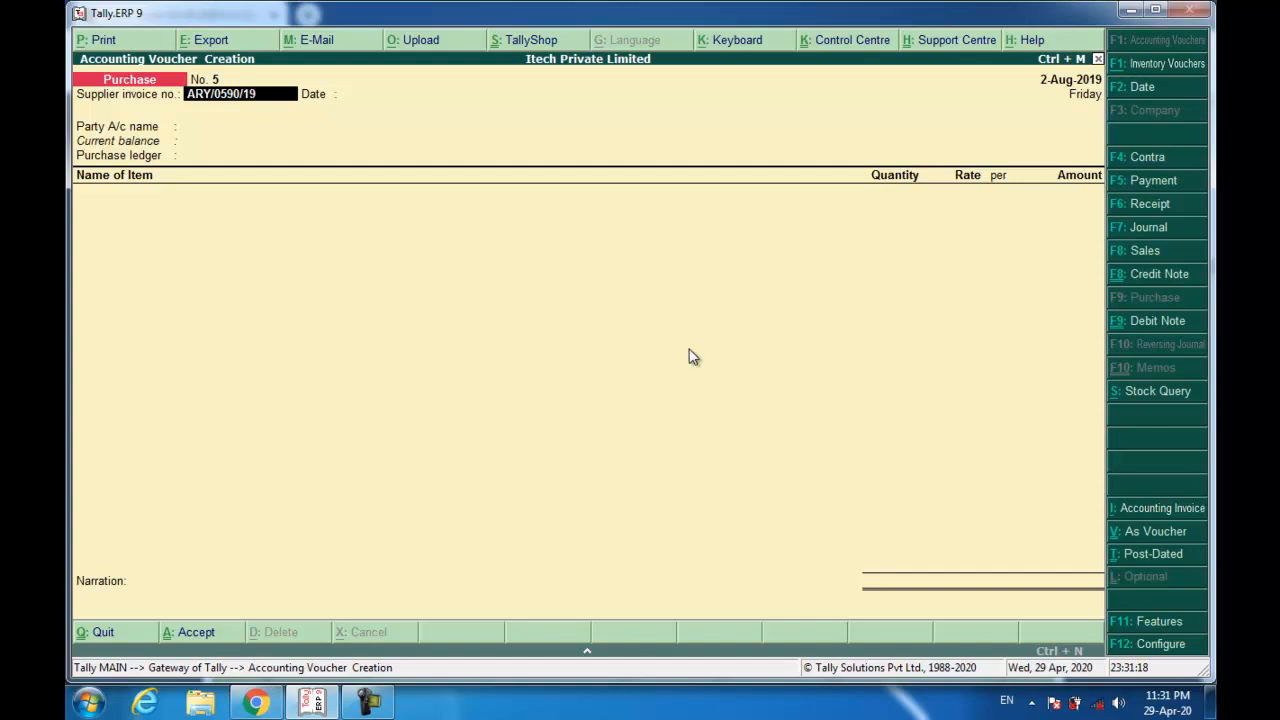
{"action": "key", "text": "Return"}
{"action": "key", "text": "Return"}
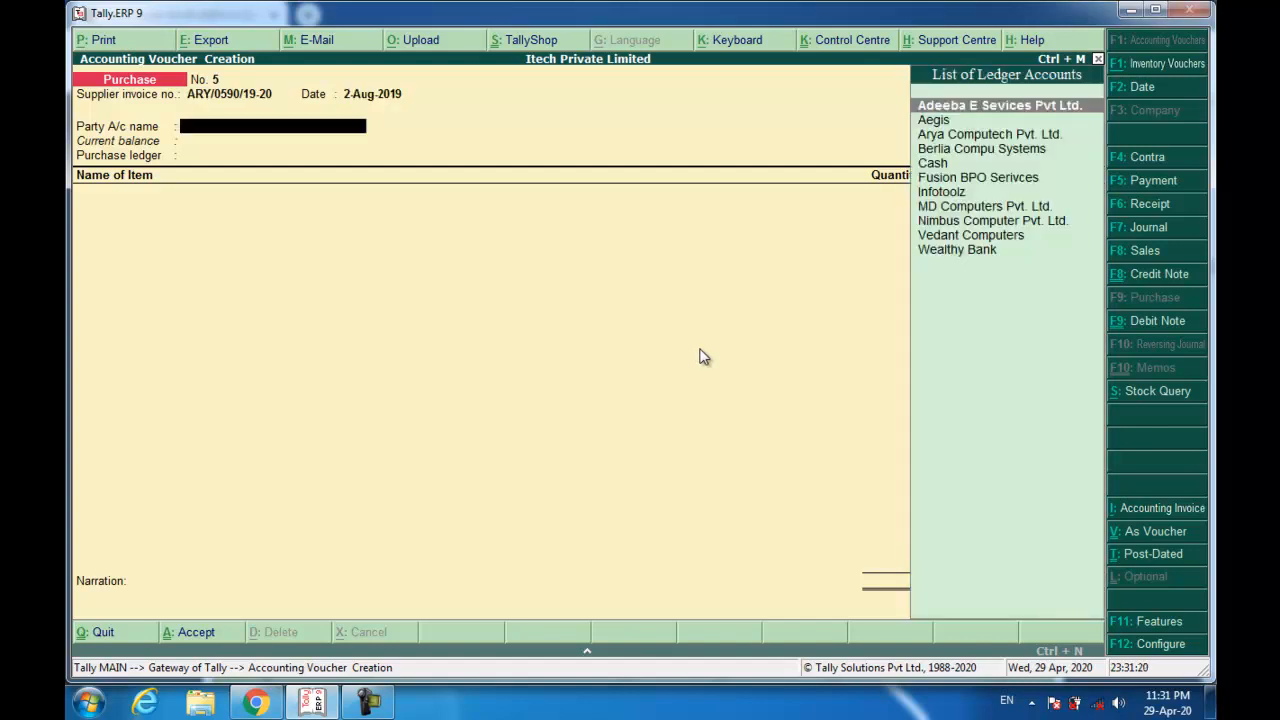
{"action": "type", "text": "Ary"}
{"action": "key", "text": "Return"}
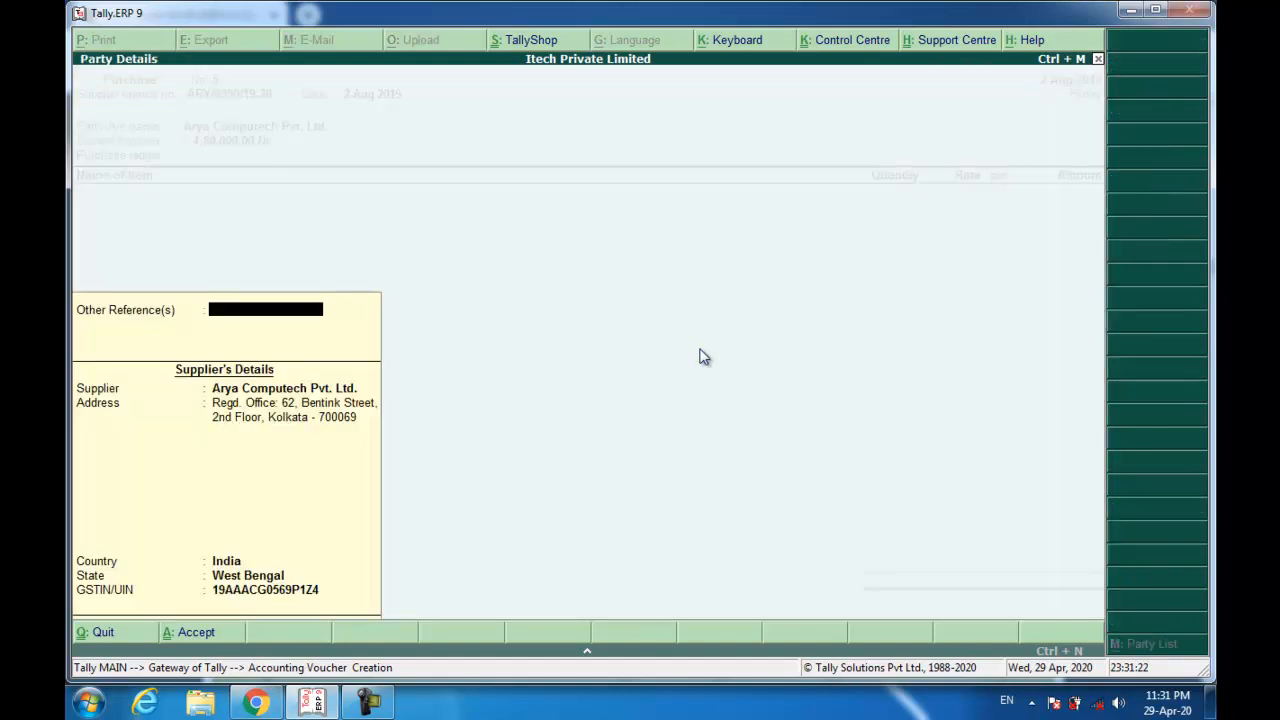
{"action": "key", "text": "Return"}
{"action": "key", "text": "Return"}
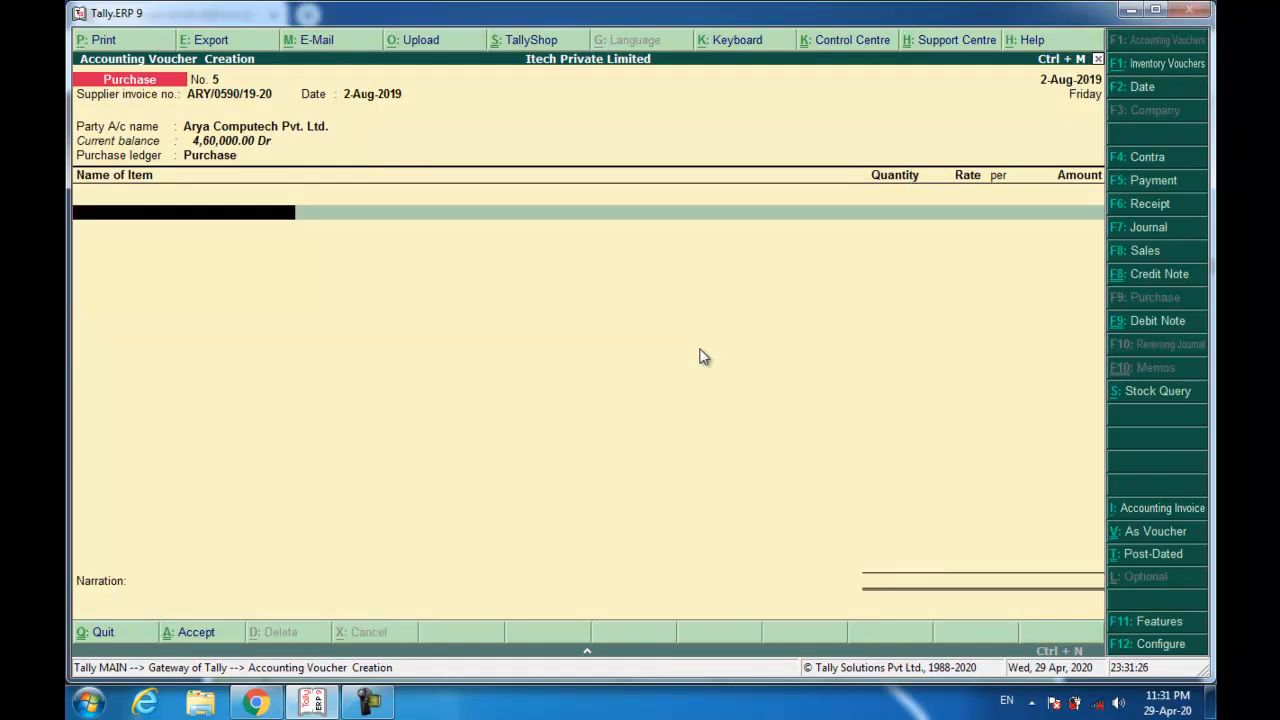
Add 100 Pcs of HP 15q laptop at 17,700.00, totalling 17,70,000.00.
{"action": "type", "text": "hp_"}
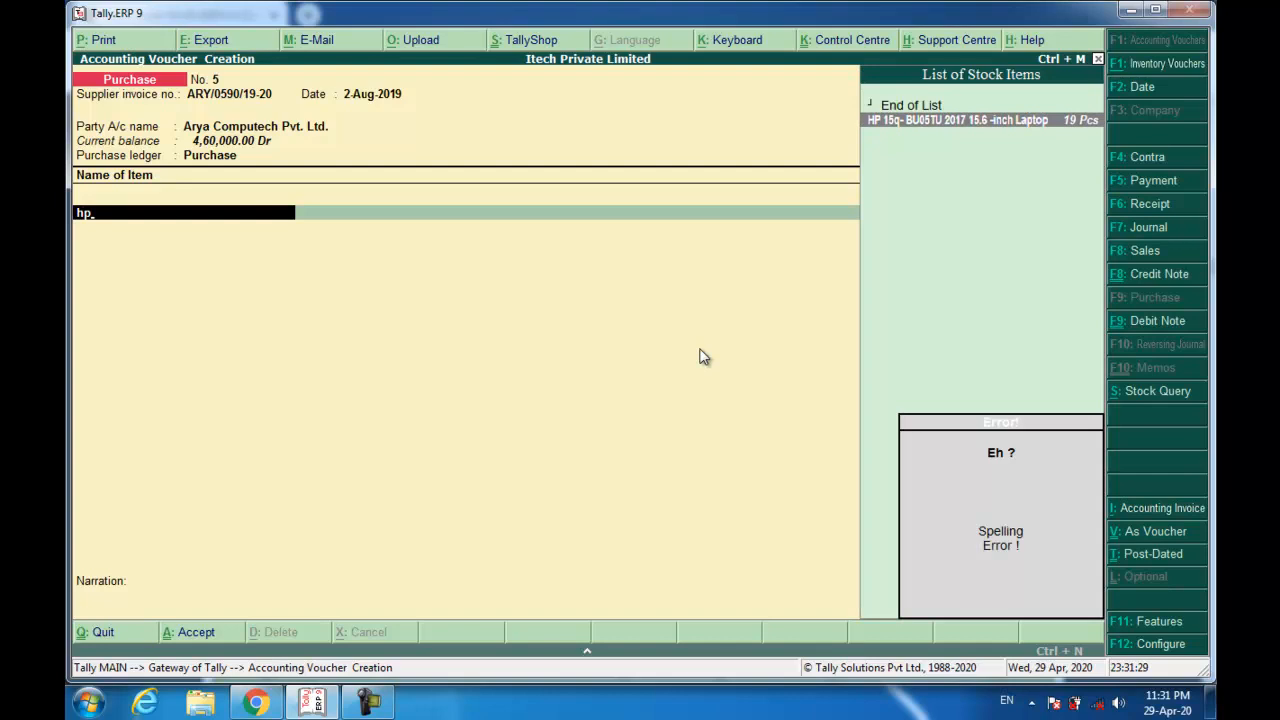
{"action": "key", "text": "Return"}
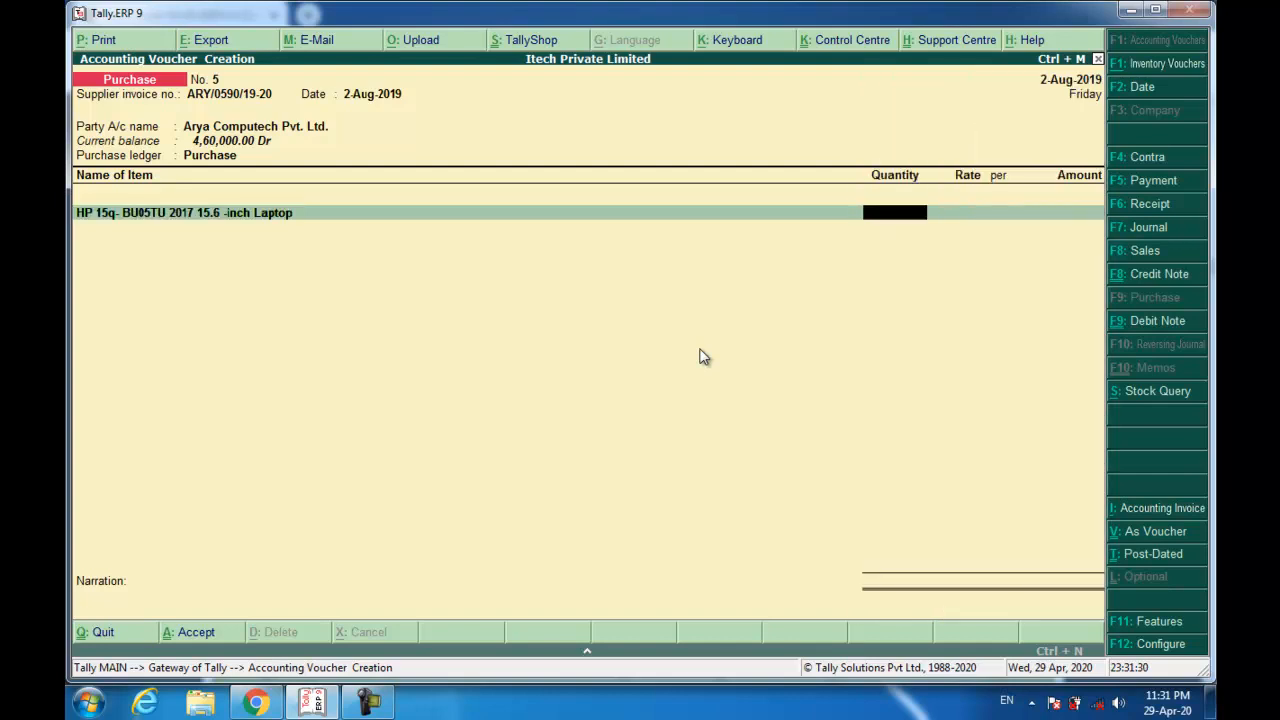
{"action": "type", "text": "100"}
{"action": "key", "text": "Return"}
{"action": "key", "text": "Return"}
{"action": "key", "text": "Return"}
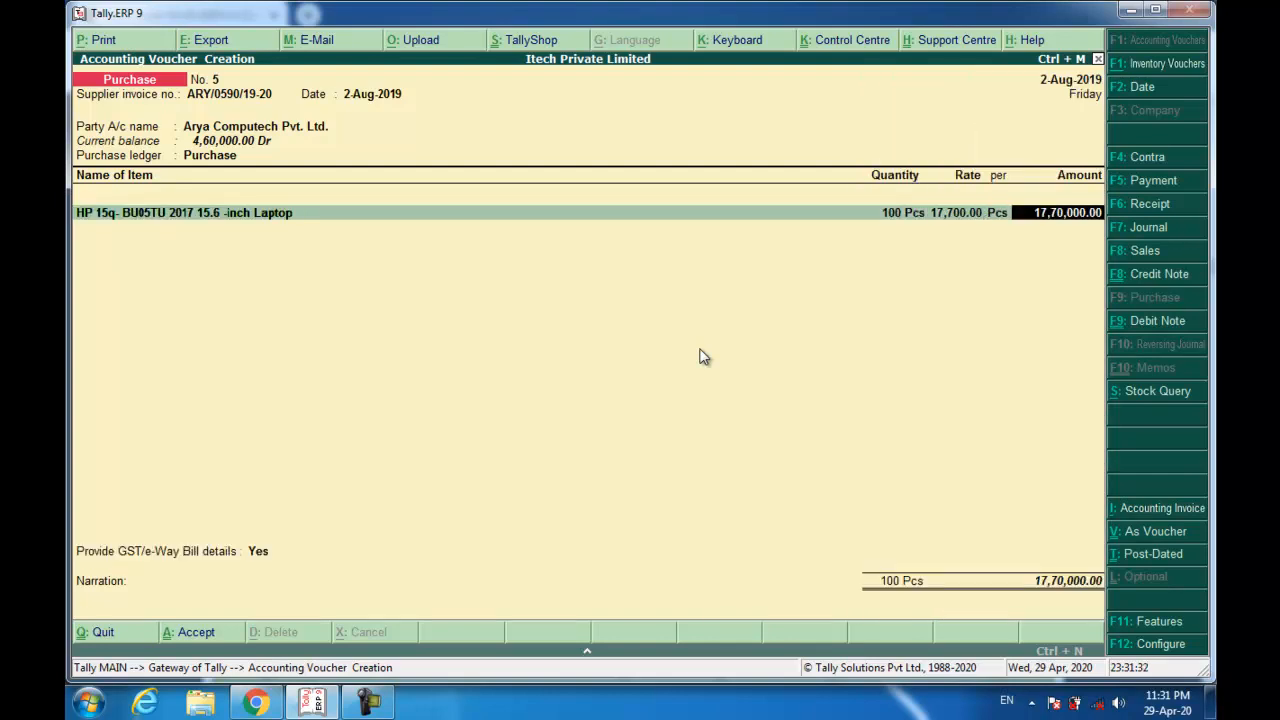
{"action": "key", "text": "Return"}
{"action": "key", "text": "Return"}
{"action": "key", "text": "Up"}
Set GST details to No, bill as new reference, narrate 'Bieng Goods Purchased.' and save.
{"action": "key", "text": "Return"}
{"action": "key", "text": "Return"}
{"action": "key", "text": "Up"}
{"action": "key", "text": "Down"}
{"action": "key", "text": "Return"}
{"action": "key", "text": "Return"}
{"action": "key", "text": "Return"}
{"action": "key", "text": "Return"}
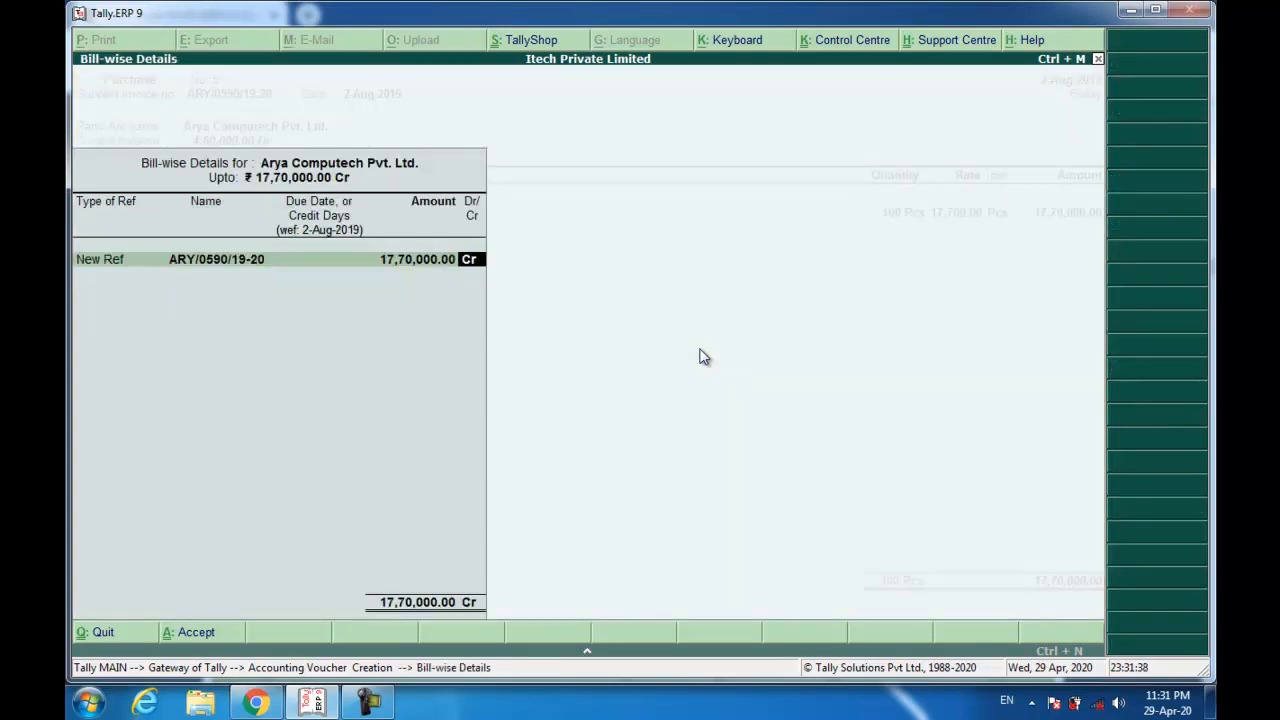
{"action": "key", "text": "Return"}
{"action": "type", "text": "Bieng Goods Purchased."}
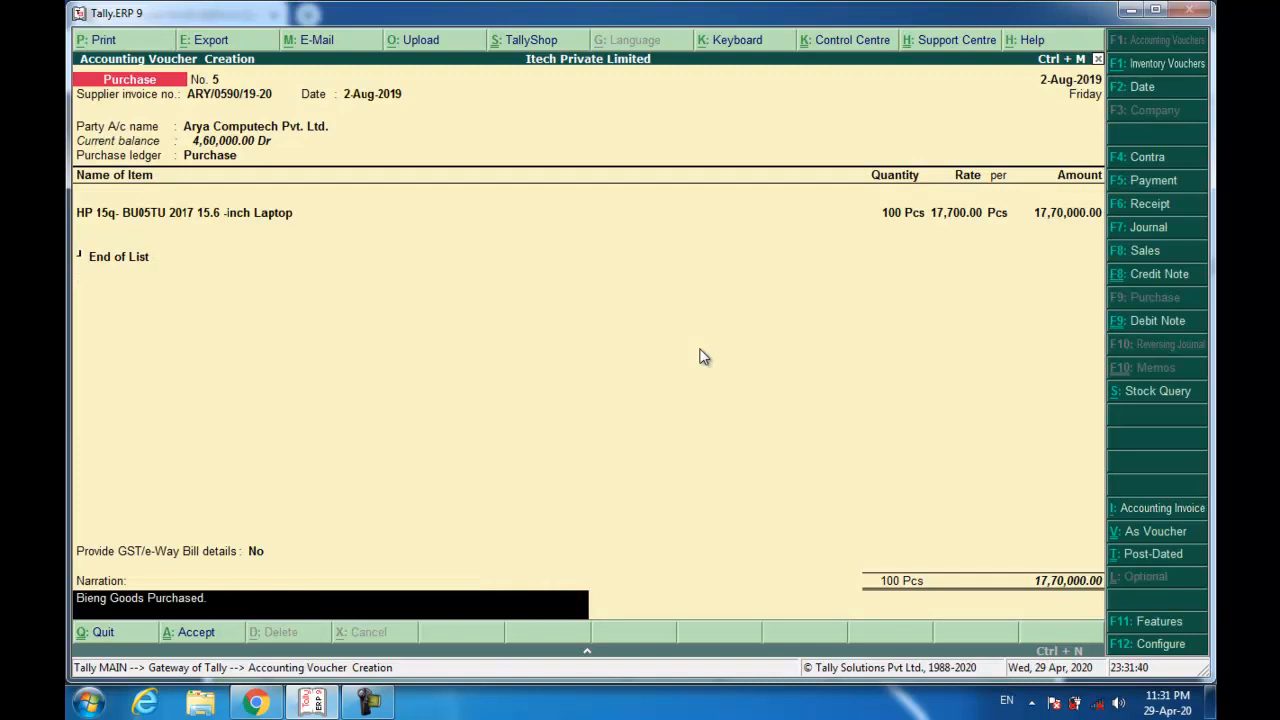
{"action": "key", "text": "Return"}
{"action": "key", "text": "Return"}
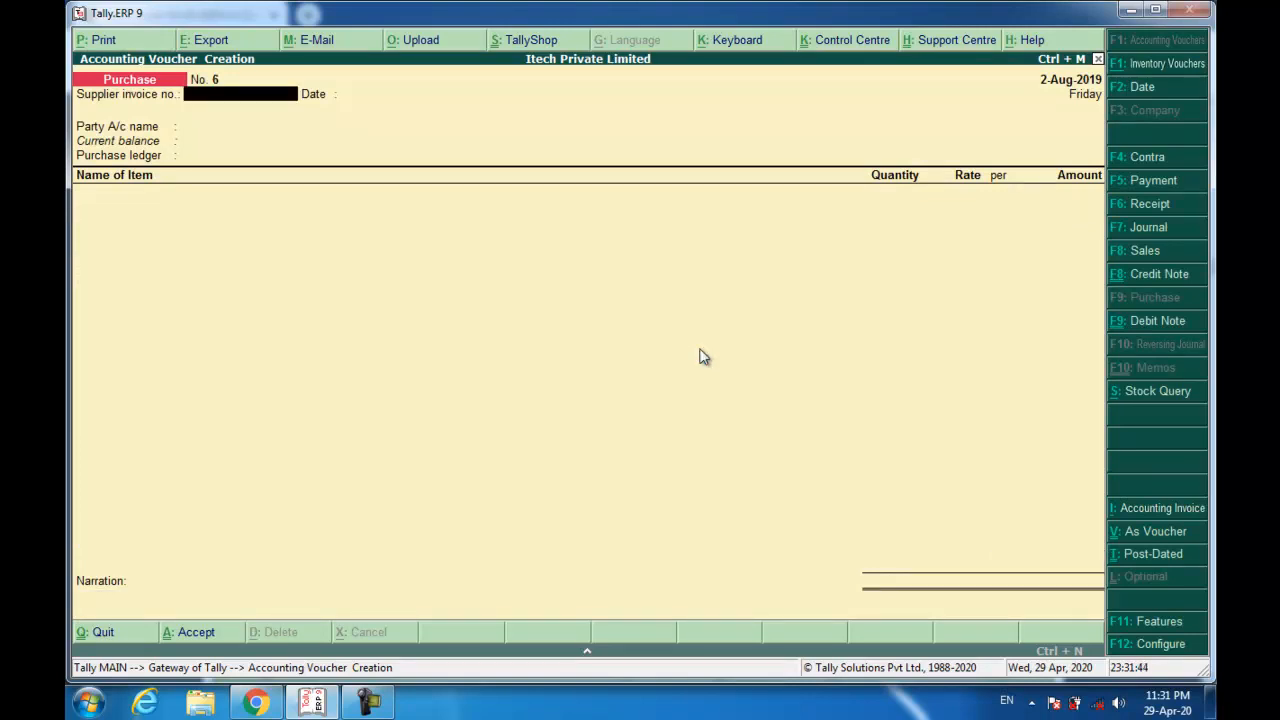
Review iTech's Bill of Supply 004/19-20 for 50 HP laptops, then return to Tally.
{"action": "left_click", "coordinate": [262, 700]}
{"action": "scroll", "coordinate": [473, 375], "scroll_direction": "down", "scroll_amount": 10}
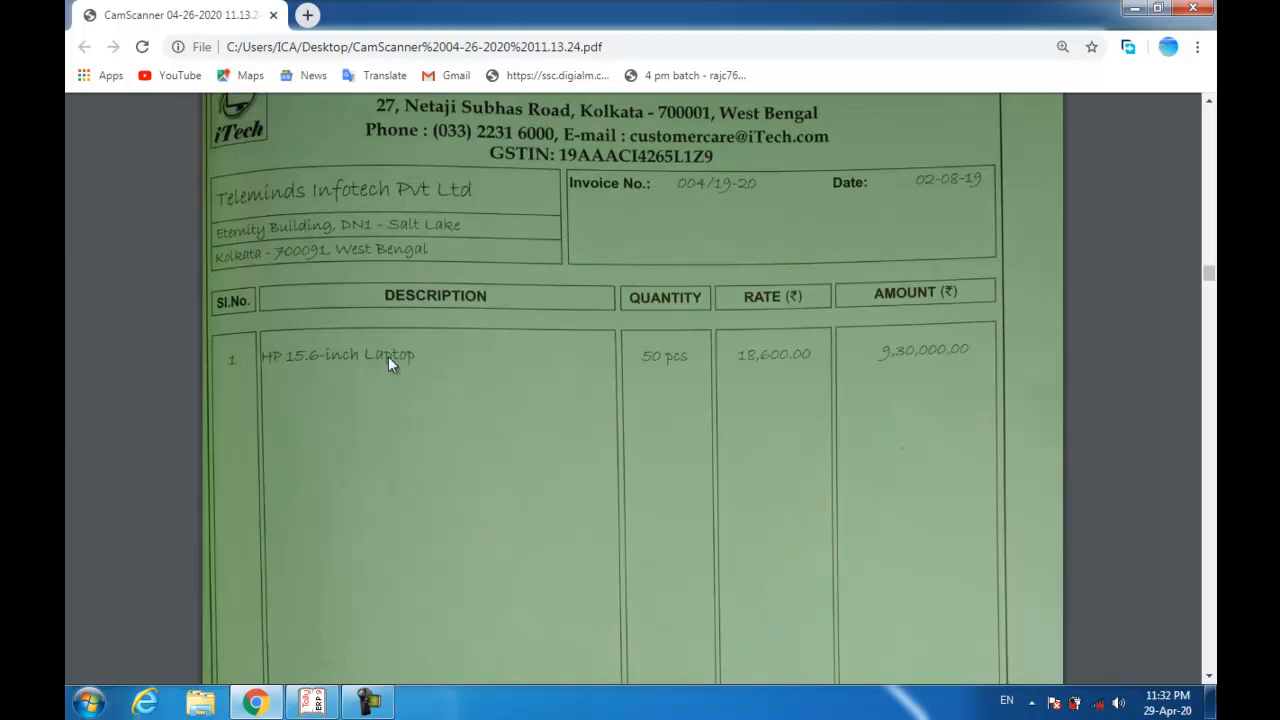
{"action": "scroll", "coordinate": [383, 359], "scroll_direction": "up", "scroll_amount": 1}
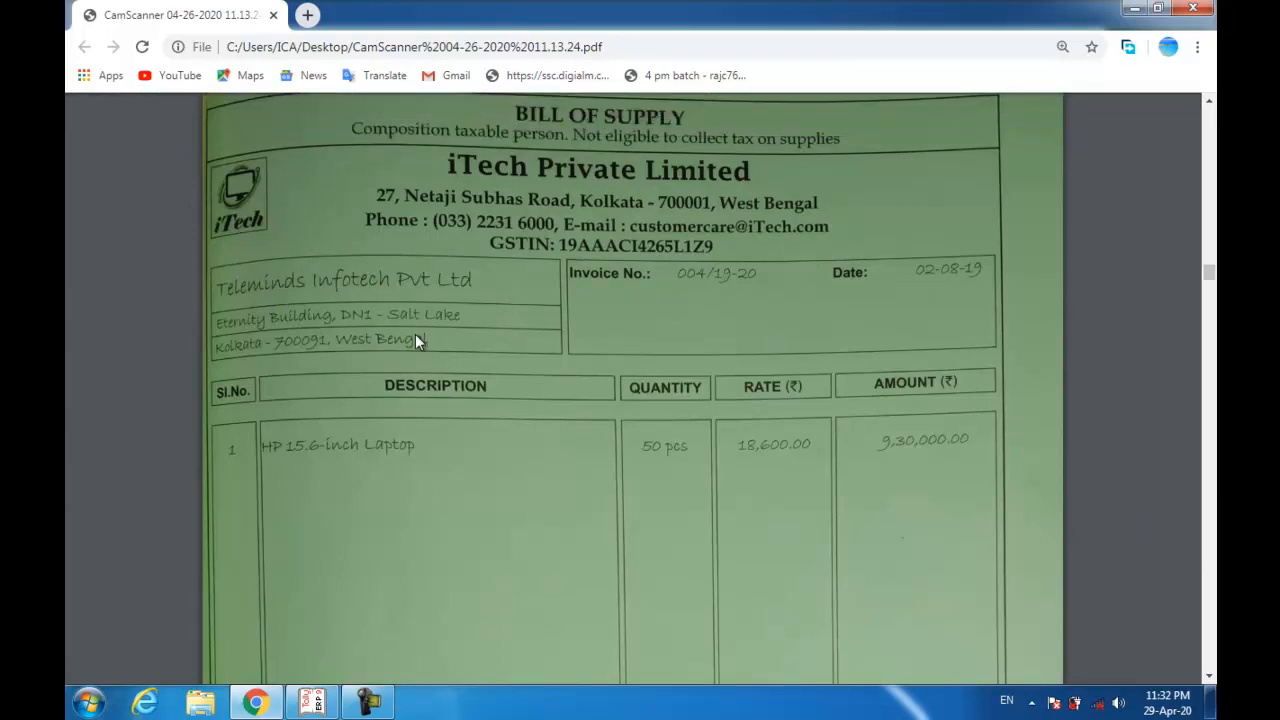
{"action": "key", "text": "alt+Tab"}
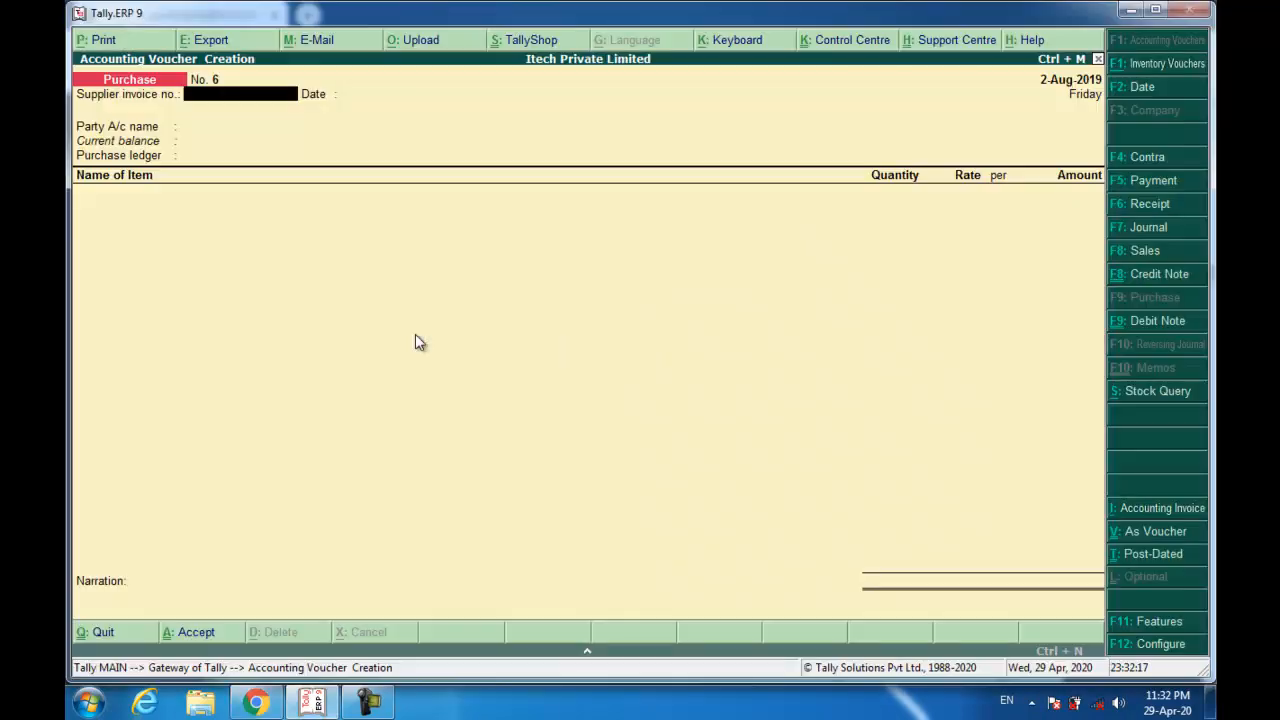
Start a sales voucher with reference 004/19-20 and open ledger creation for the party.
{"action": "key", "text": "F8"}
{"action": "type", "text": "004/19-20"}
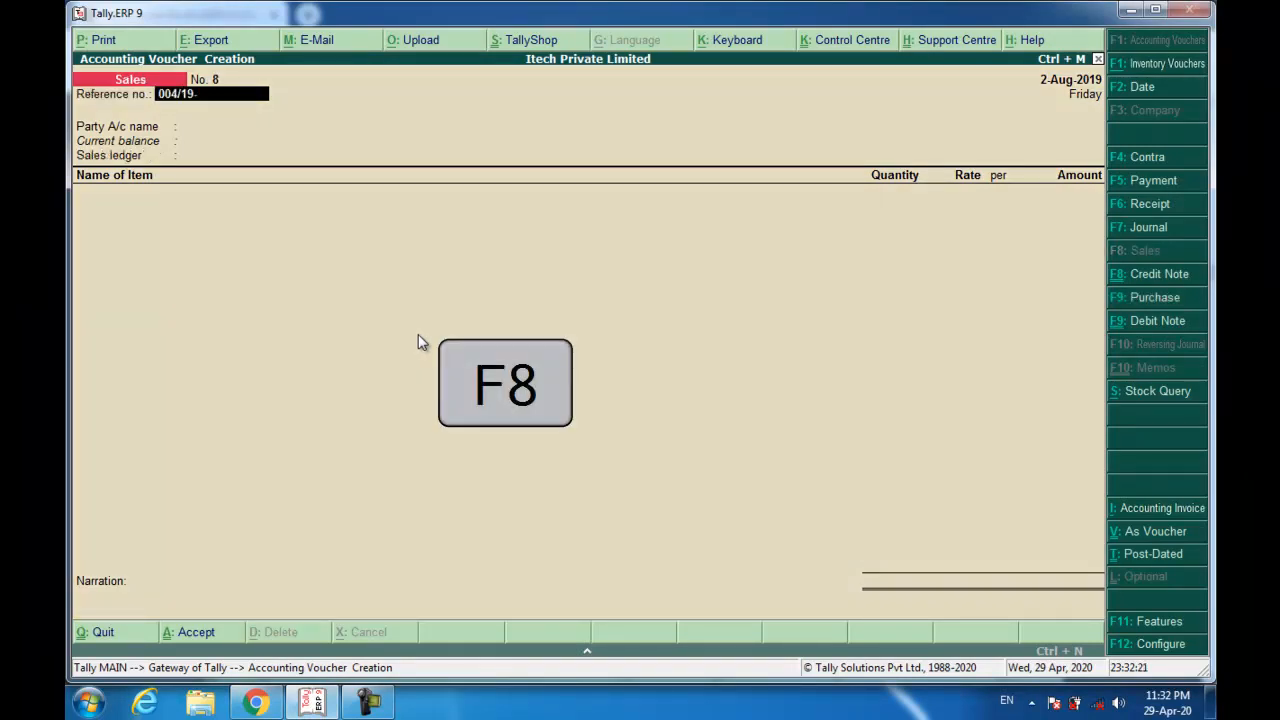
{"action": "key", "text": "Return"}
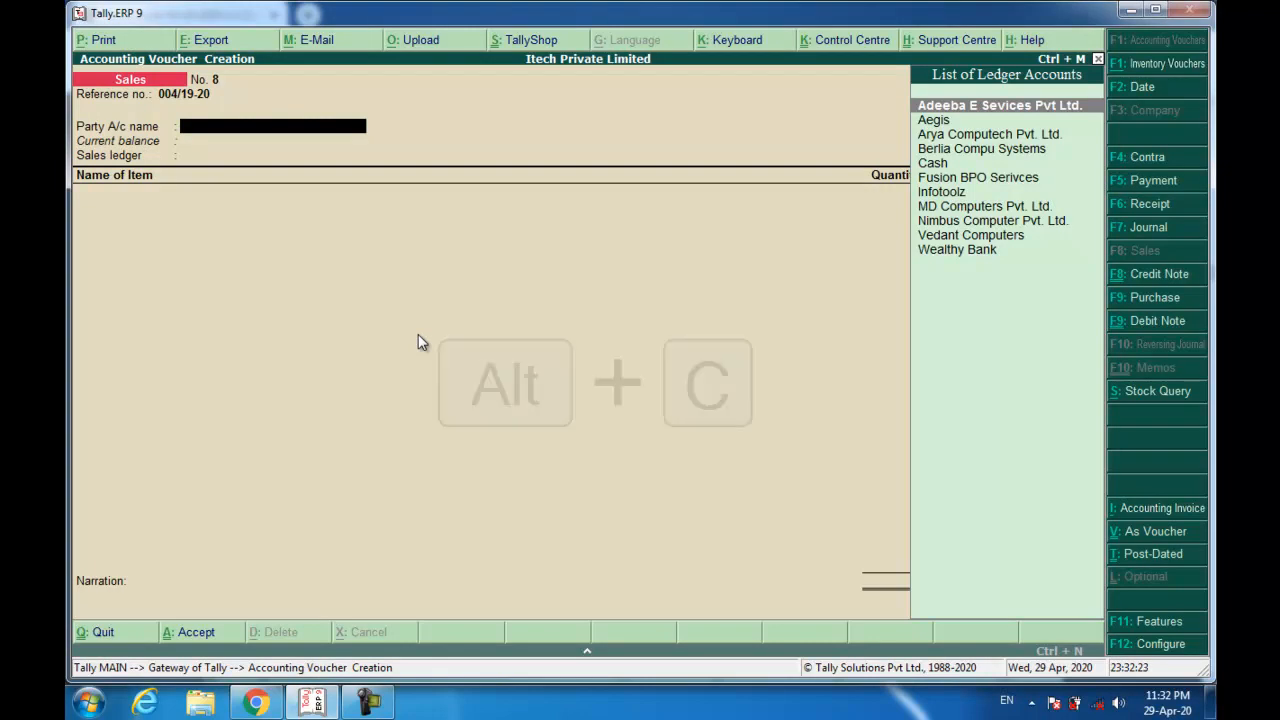
{"action": "key", "text": "alt+c"}
Name the ledger 'Teleminds infotech Pvt.L Ltd.' under Sundry Debtors.
{"action": "type", "text": "Teleminds"}
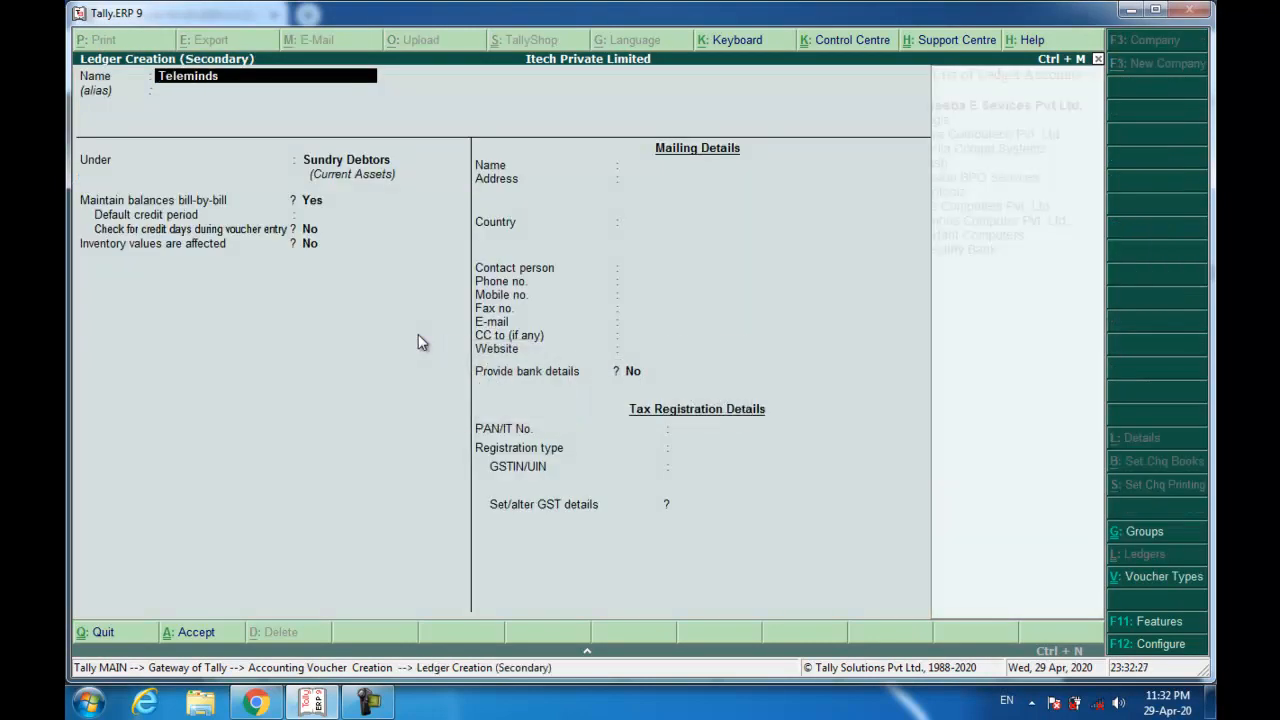
{"action": "type", "text": " infotech Pvt.L"}
{"action": "type", "text": " Ltd."}
{"action": "key", "text": "Return"}
{"action": "key", "text": "Return"}
{"action": "type", "text": "sun"}
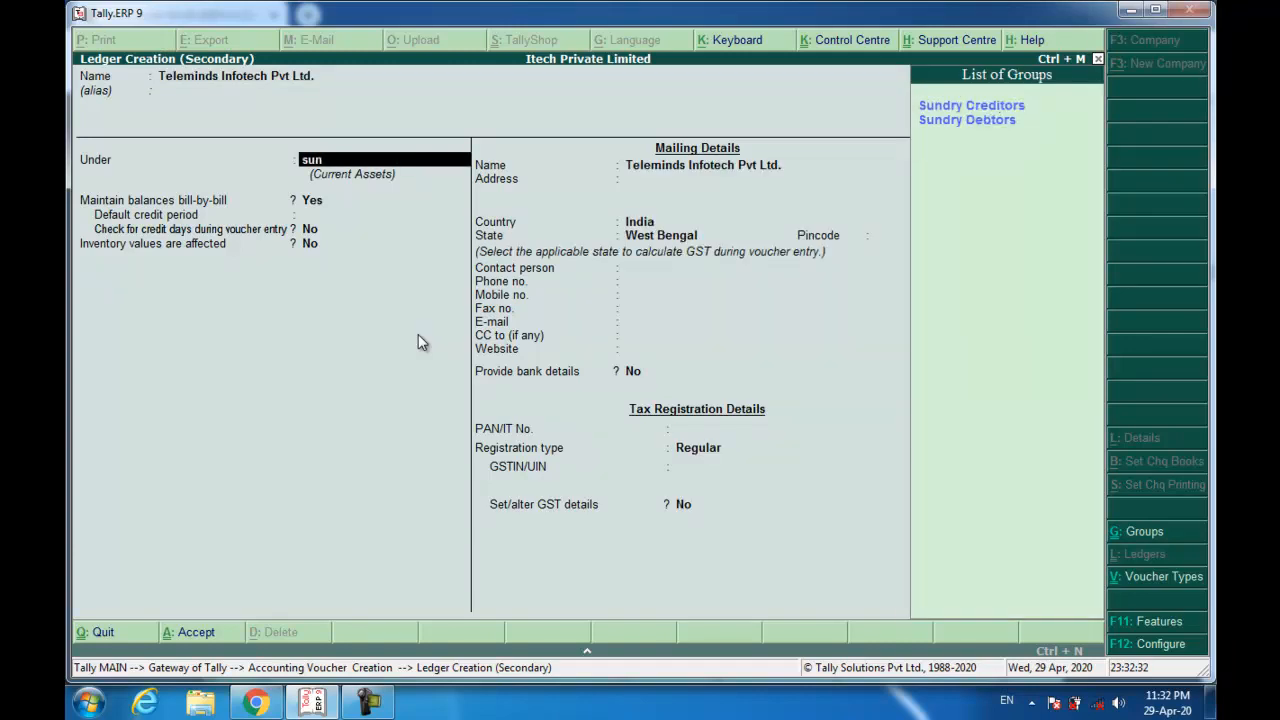
{"action": "key", "text": "Down"}
{"action": "key", "text": "Return"}
{"action": "key", "text": "Return"}
{"action": "key", "text": "Return"}
{"action": "key", "text": "Return"}
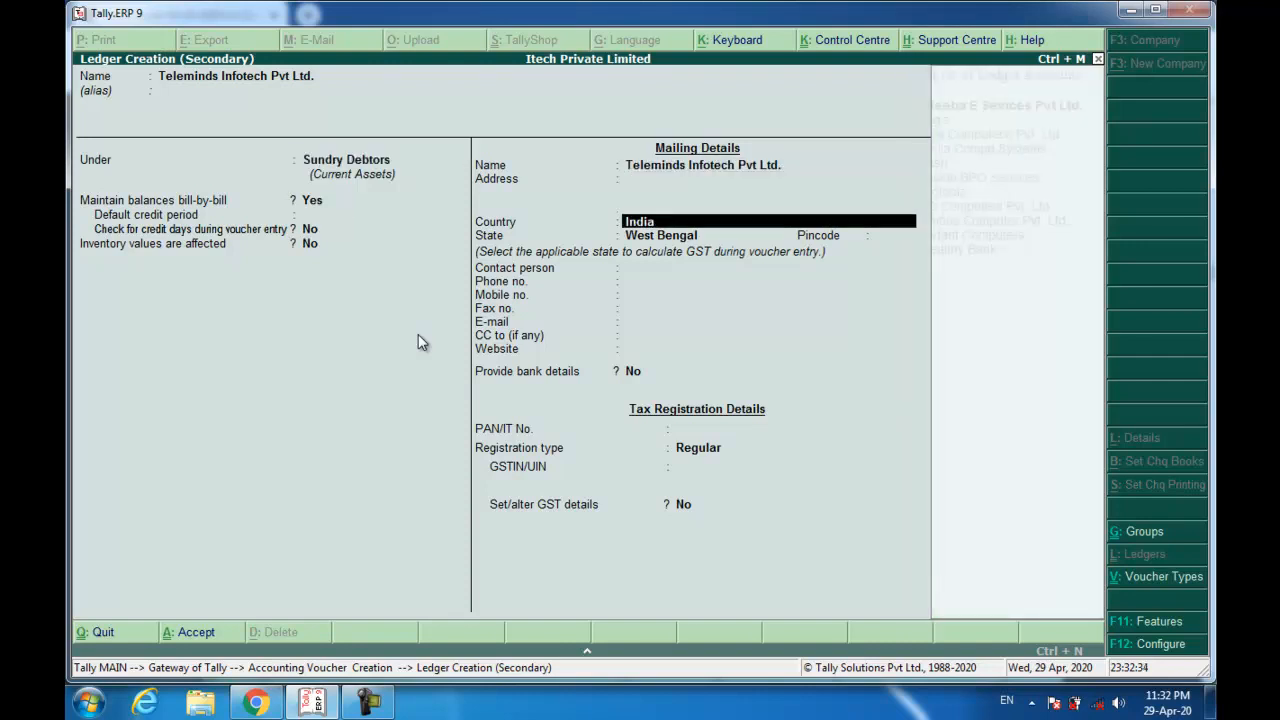
{"action": "key", "text": "BackSpace"}
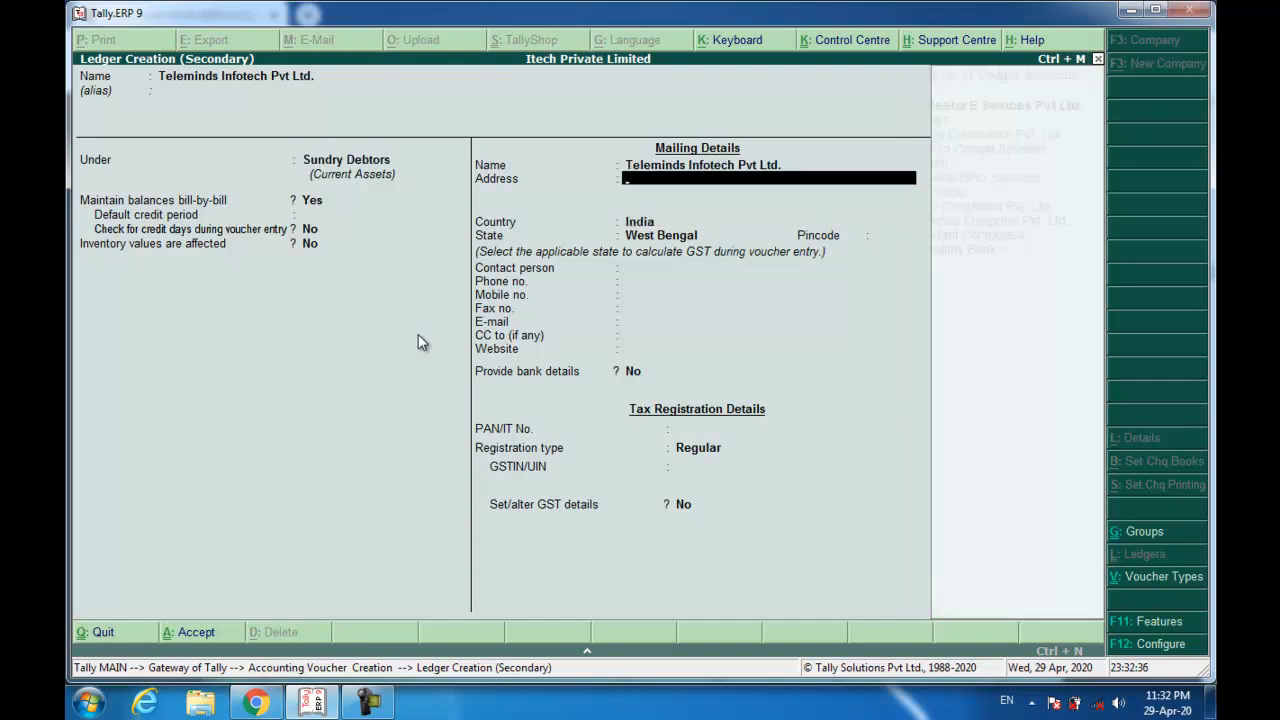
Enter the party's two-line mailing address in Kolkata, West Bengal.
{"action": "type", "text": "Eternity Building, DN"}
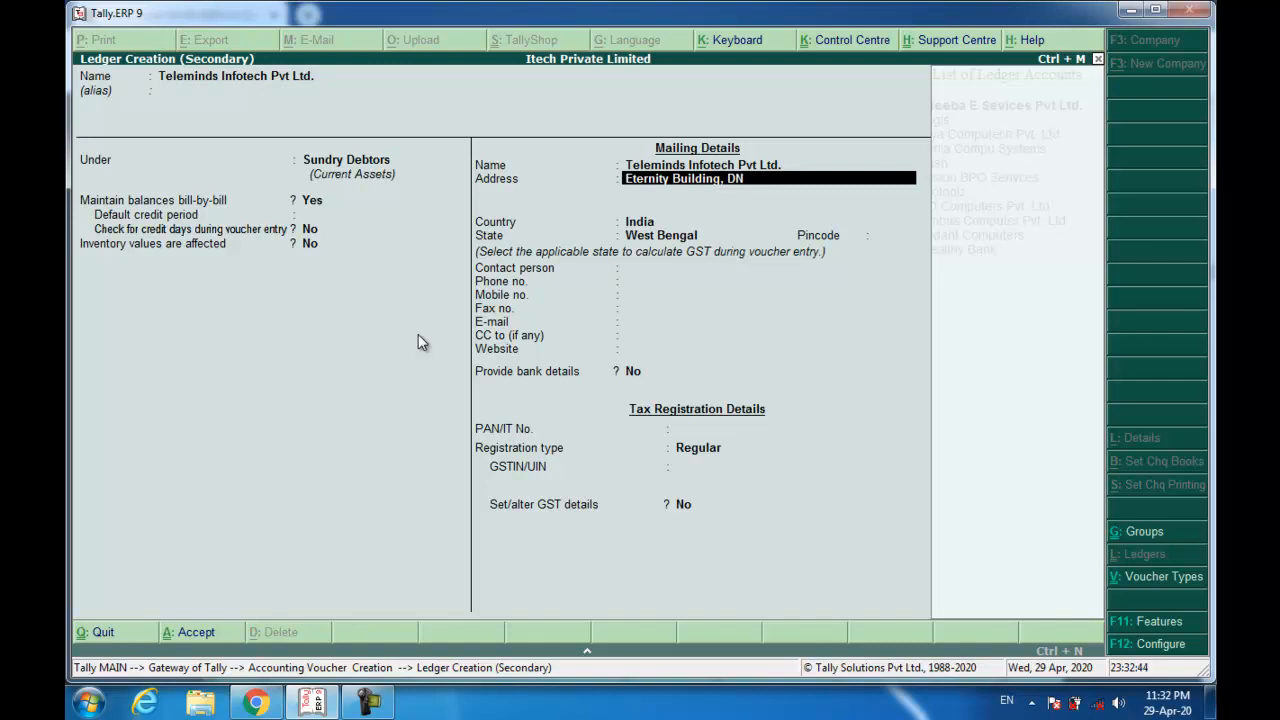
{"action": "type", "text": "1 - Sla"}
{"action": "key", "text": "BackSpace"}
{"action": "key", "text": "BackSpace"}
{"action": "type", "text": "alt Lake"}
{"action": "key", "text": "Return"}
{"action": "type", "text": "Kokata"}
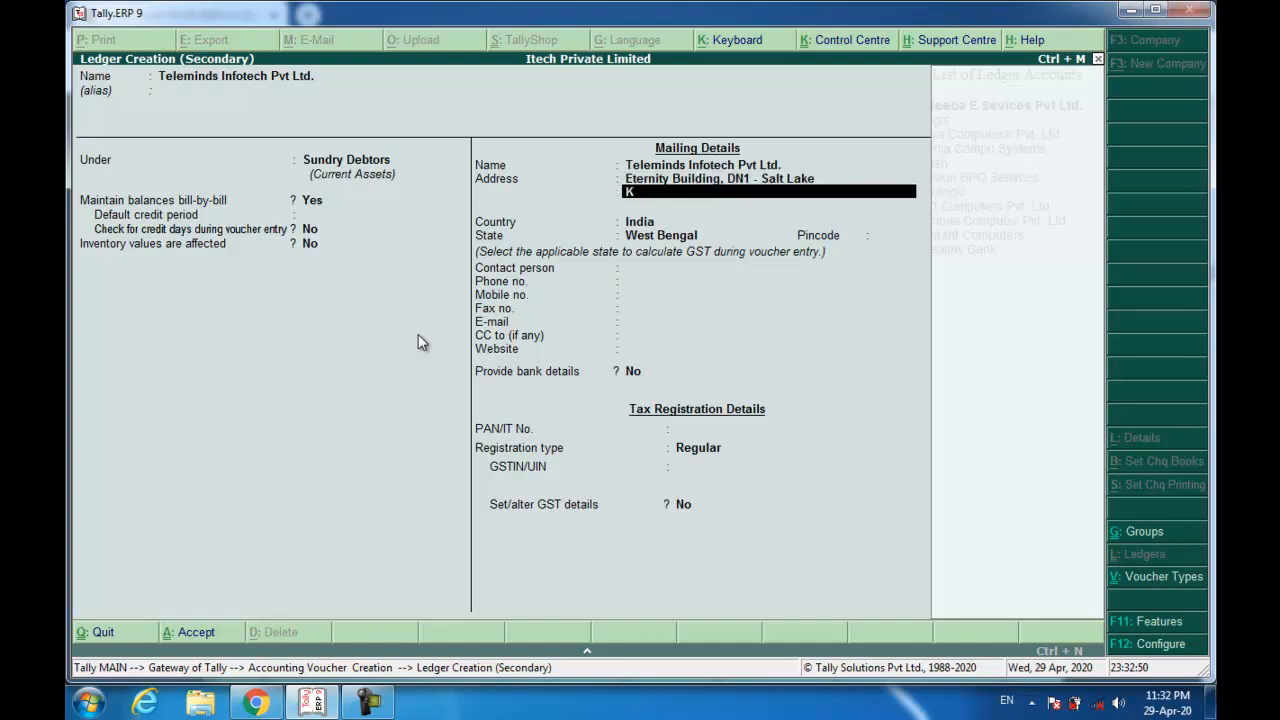
{"action": "key", "text": "BackSpace"}
{"action": "key", "text": "BackSpace"}
{"action": "key", "text": "BackSpace"}
{"action": "key", "text": "BackSpace"}
{"action": "type", "text": "lkata - 700091,"}
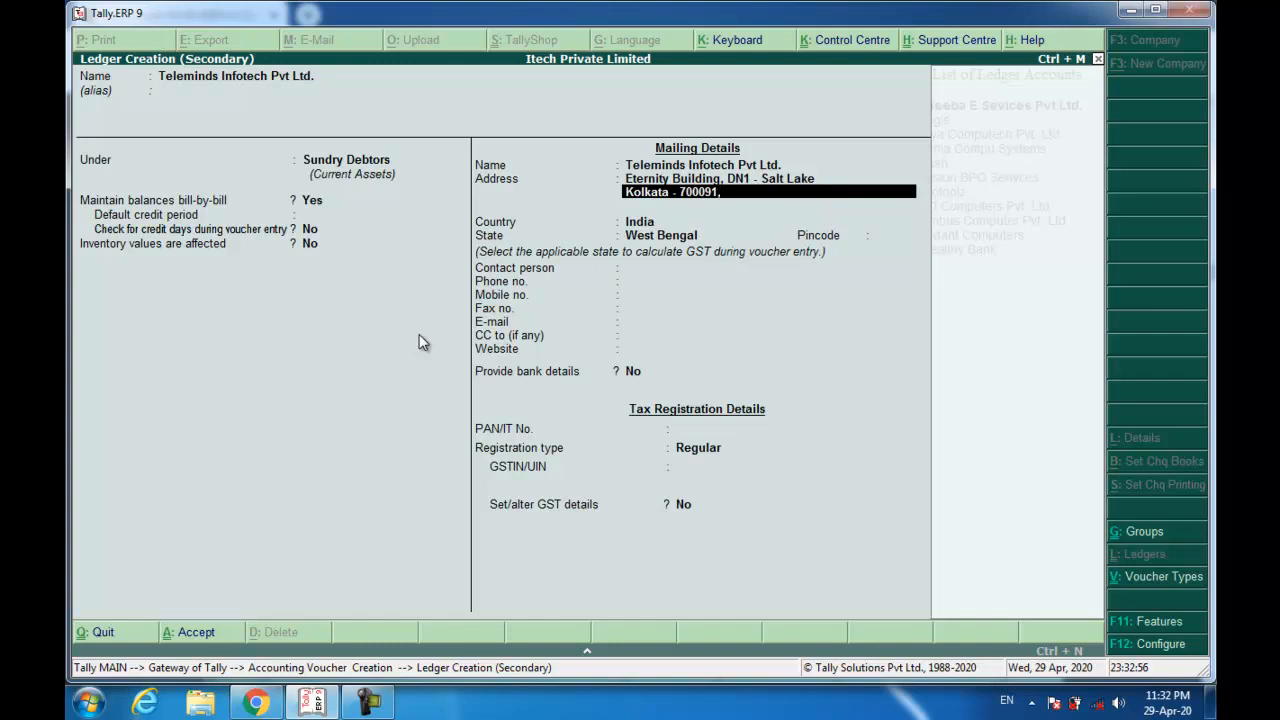
{"action": "type", "text": " West Bengal"}
{"action": "key", "text": "Return"}
{"action": "key", "text": "Return"}
{"action": "key", "text": "Return"}
Set pincode 700091 and registration type Unregistered, then save the ledger.
{"action": "type", "text": "700091"}
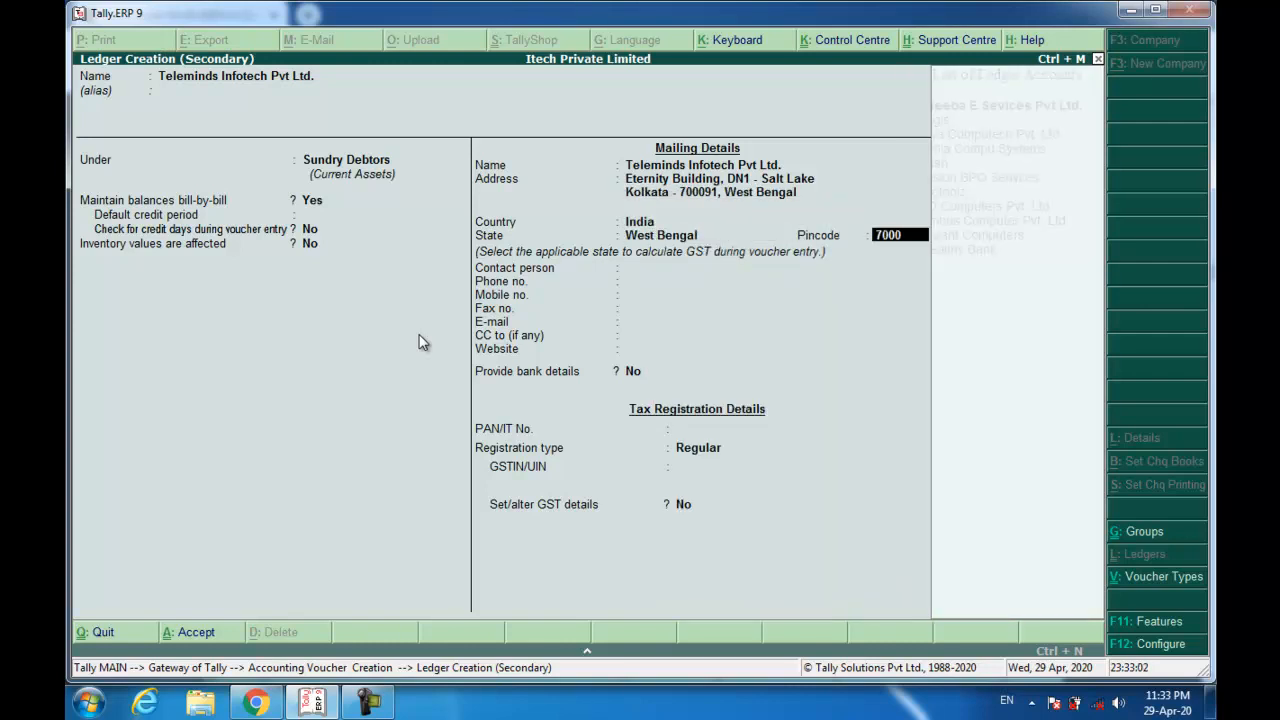
{"action": "key", "text": "Return"}
{"action": "key", "text": "Return"}
{"action": "key", "text": "Return"}
{"action": "key", "text": "Return"}
{"action": "key", "text": "Return"}
{"action": "key", "text": "Return"}
{"action": "key", "text": "Return"}
{"action": "key", "text": "Return"}
{"action": "key", "text": "Return"}
{"action": "key", "text": "Return"}
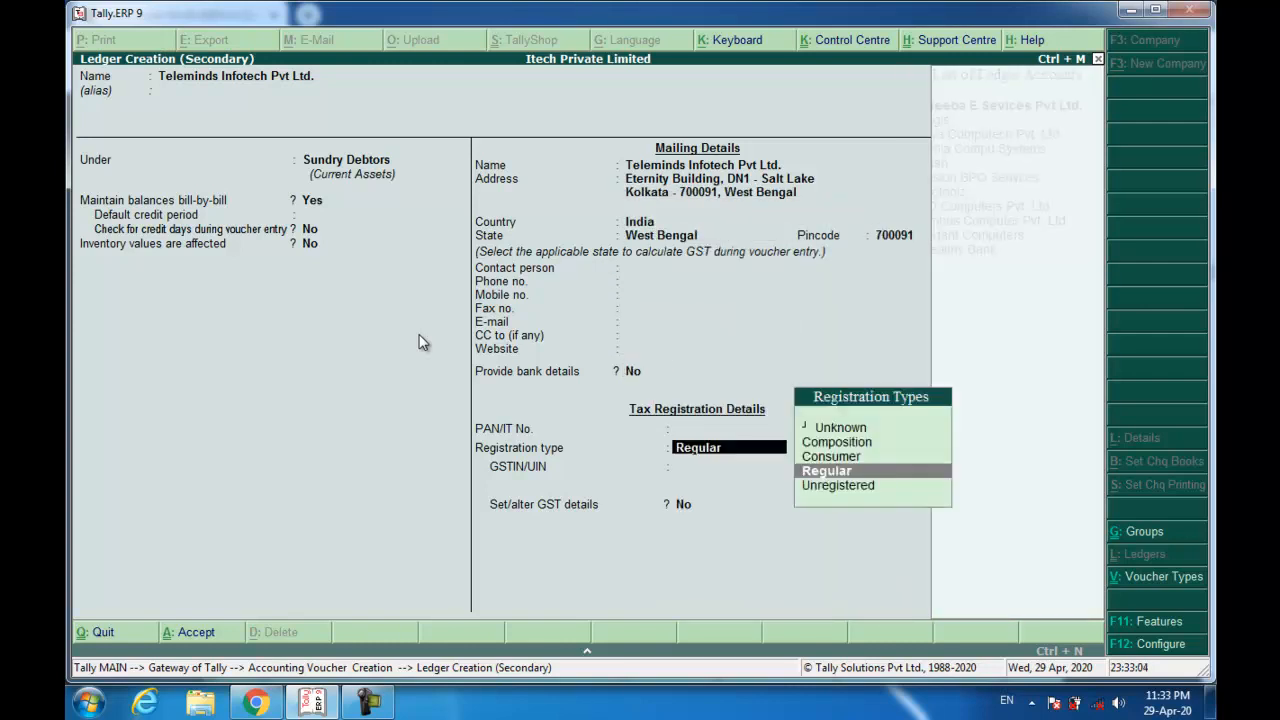
{"action": "key", "text": "Down"}
{"action": "key", "text": "Return"}
{"action": "key", "text": "Return"}
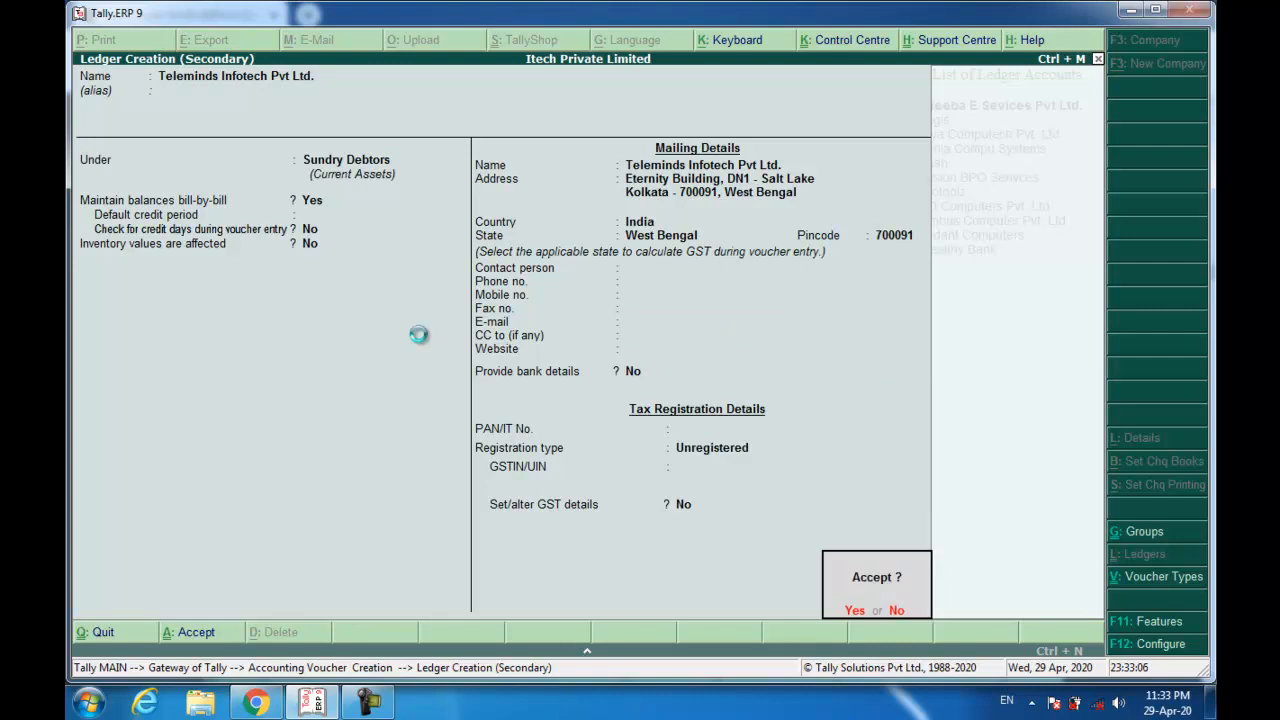
{"action": "key", "text": "Return"}
{"action": "key", "text": "Return"}
{"action": "key", "text": "Return"}
{"action": "key", "text": "Return"}
{"action": "key", "text": "Return"}
{"action": "key", "text": "Return"}
{"action": "key", "text": "Return"}
{"action": "key", "text": "Return"}
{"action": "key", "text": "Return"}
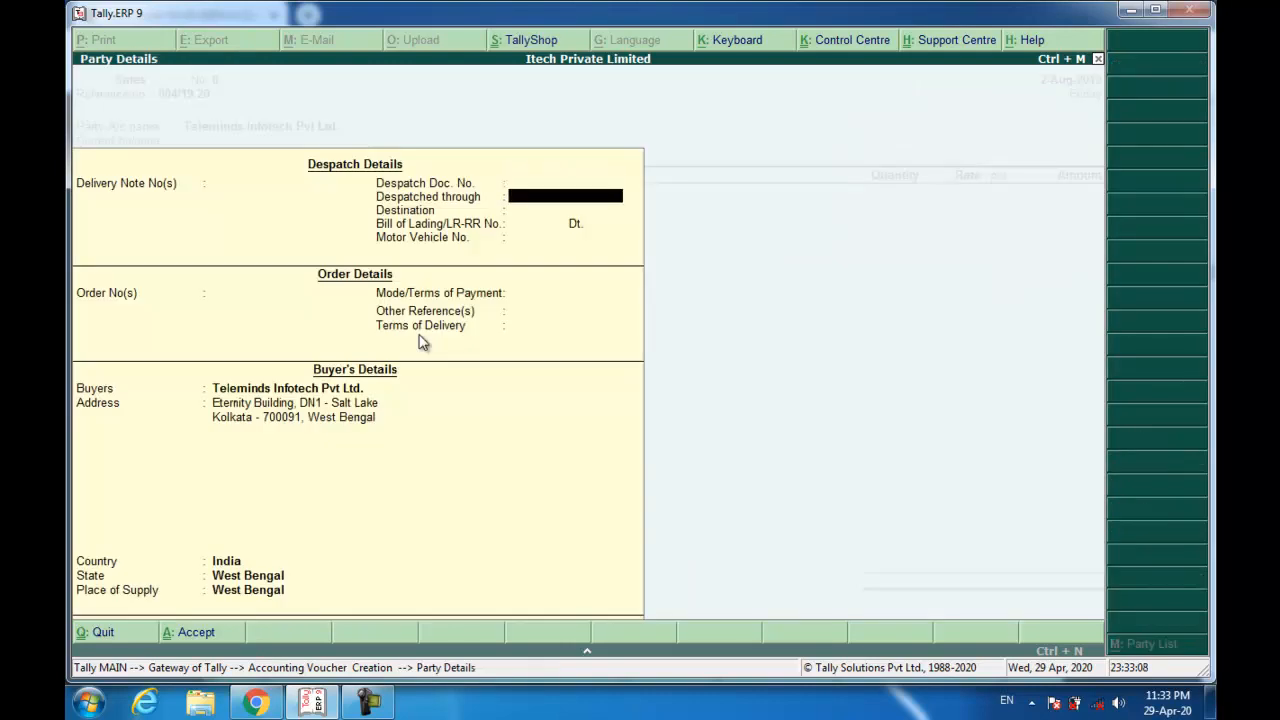
{"action": "key", "text": "Return"}
{"action": "key", "text": "Return"}
{"action": "key", "text": "Return"}
{"action": "key", "text": "Return"}
{"action": "key", "text": "Return"}
{"action": "key", "text": "Return"}
{"action": "key", "text": "Return"}
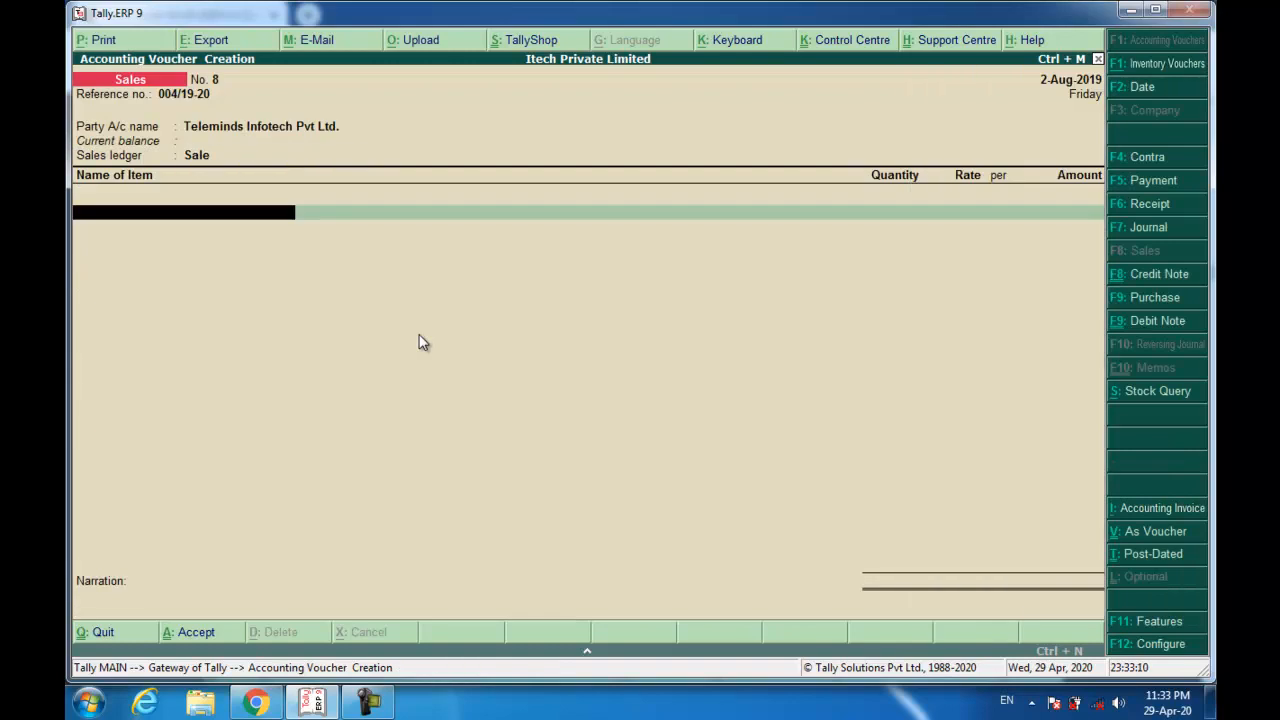
Bill 50 HP 15q laptops at 18,600 each for a line amount of 9,30,000.
{"action": "type", "text": "hp"}
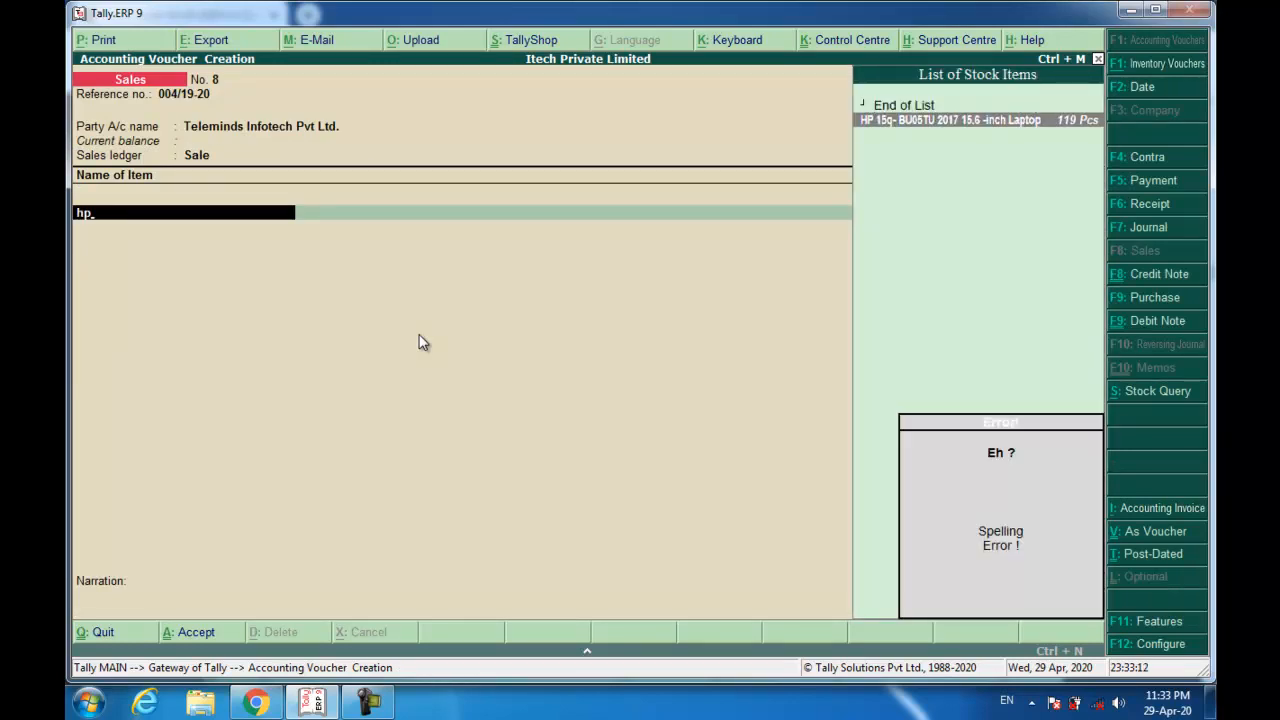
{"action": "key", "text": "Return"}
{"action": "type", "text": "50"}
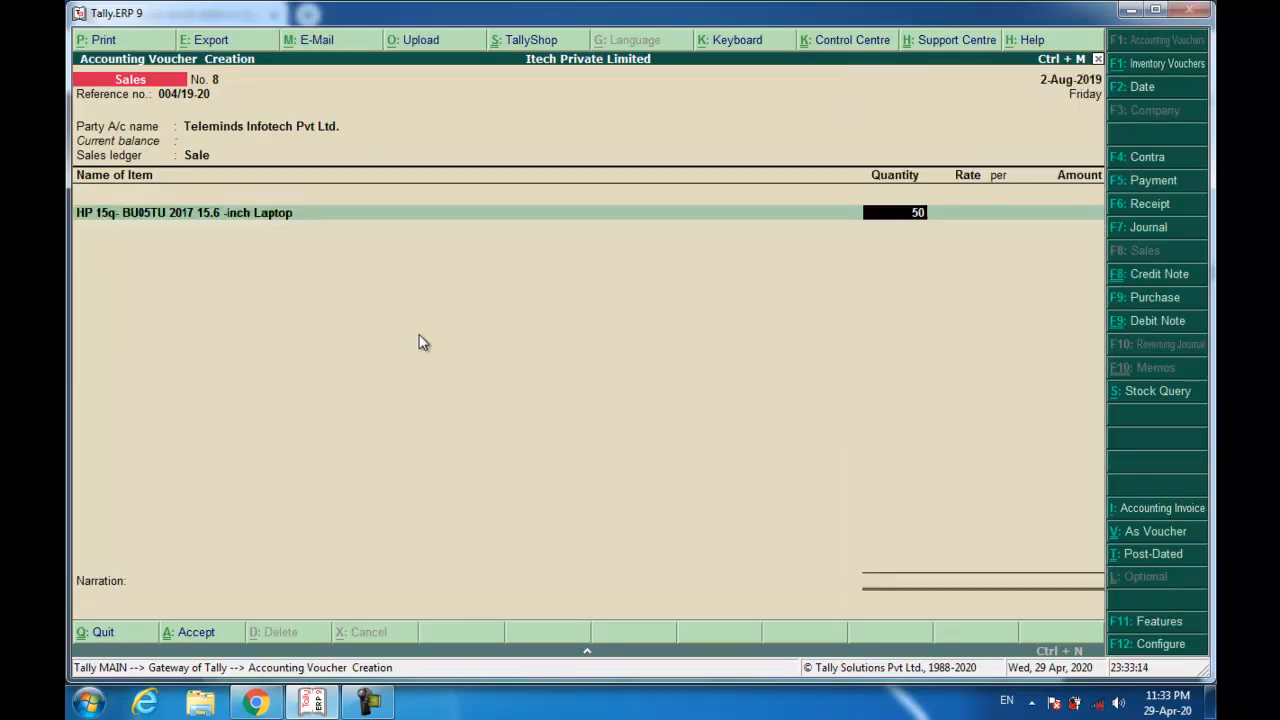
{"action": "key", "text": "Return"}
{"action": "type", "text": "18"}
{"action": "key", "text": "Return"}
{"action": "type", "text": "6"}
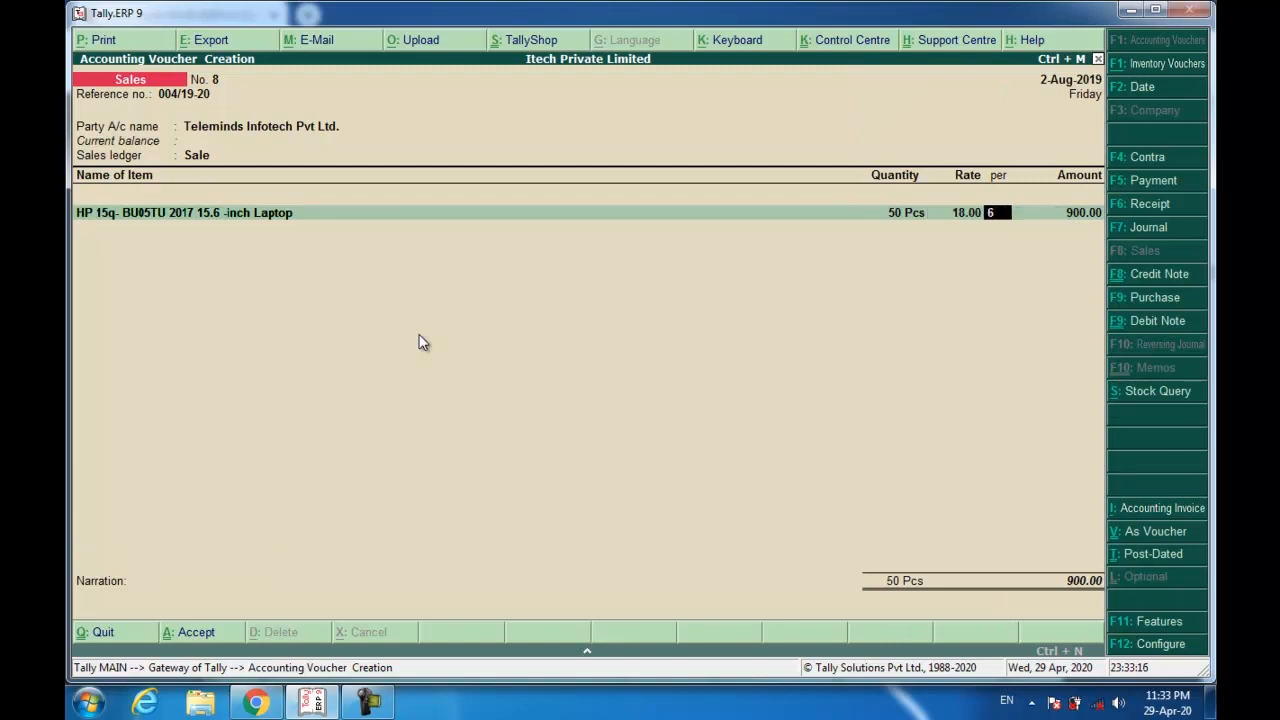
{"action": "key", "text": "BackSpace"}
{"action": "key", "text": "BackSpace"}
{"action": "type", "text": "18600"}
{"action": "key", "text": "Return"}
{"action": "key", "text": "Return"}
{"action": "key", "text": "Return"}
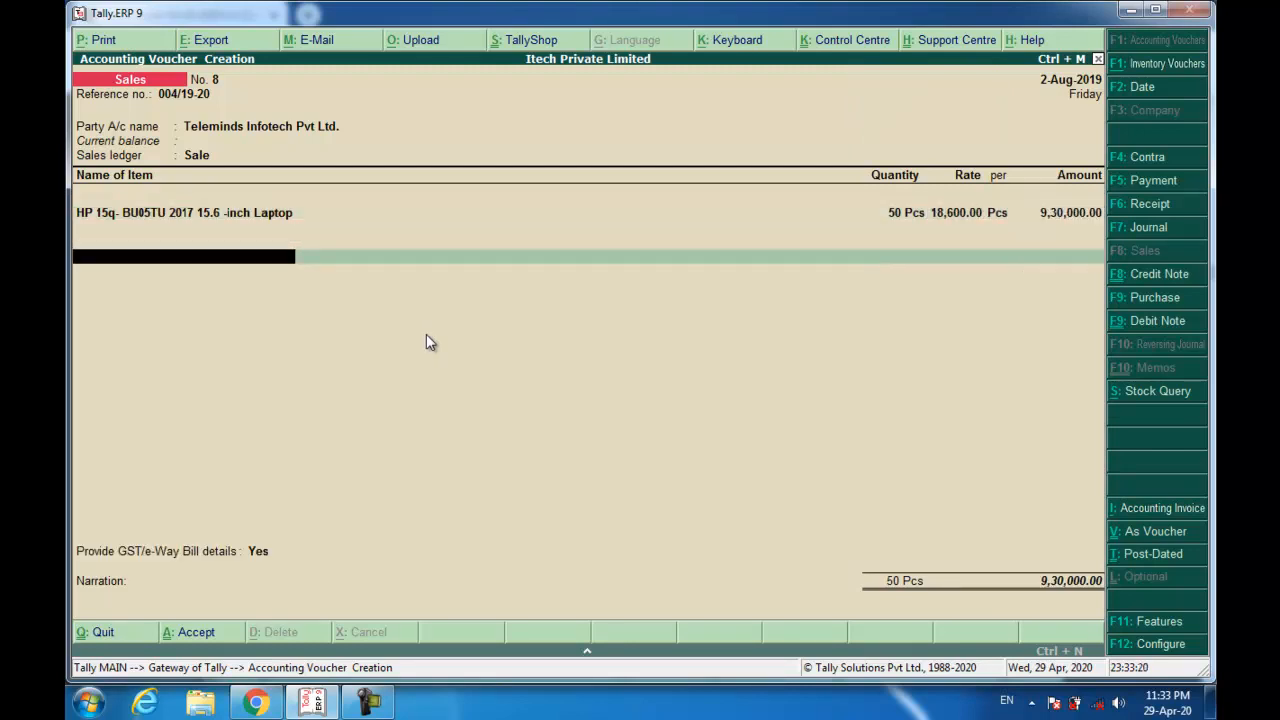
{"action": "key", "text": "Return"}
{"action": "key", "text": "Return"}
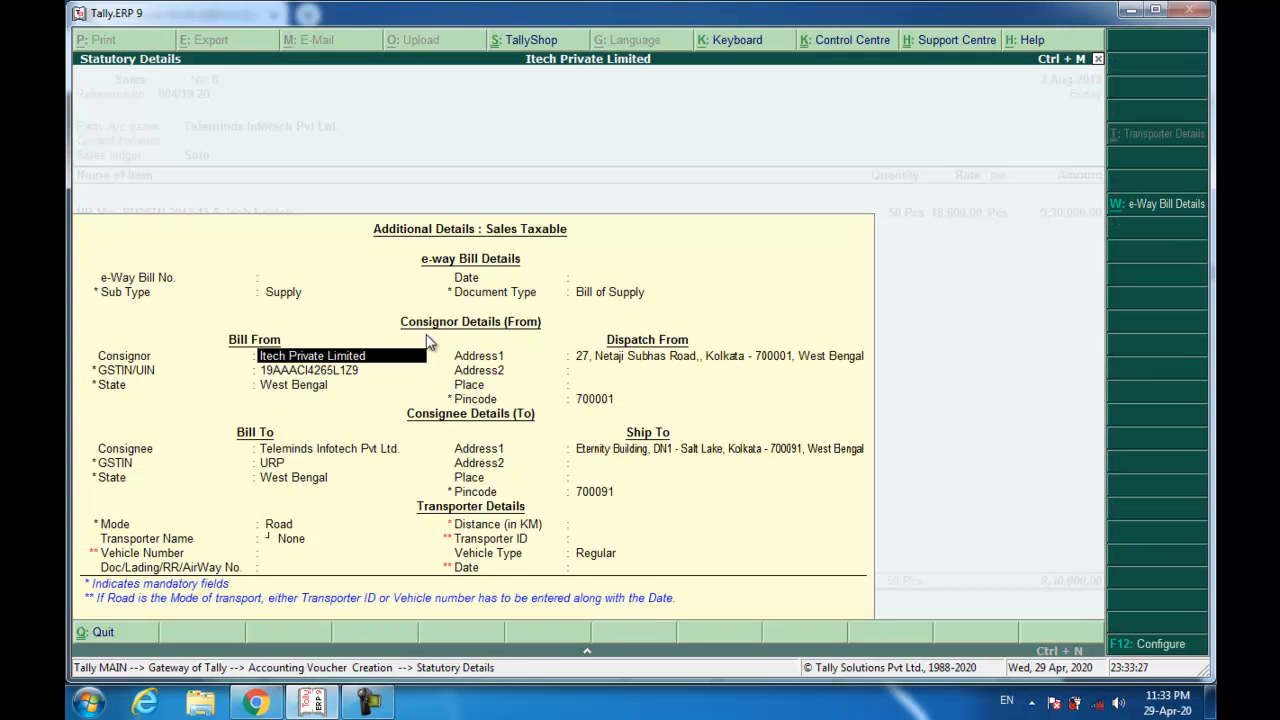
Set GST/e-Way Bill details to No and add New Ref 004/19-20 for 9,30,000.
{"action": "key", "text": "BackSpace"}
{"action": "key", "text": "BackSpace"}
{"action": "key", "text": "BackSpace"}
{"action": "key", "text": "BackSpace"}
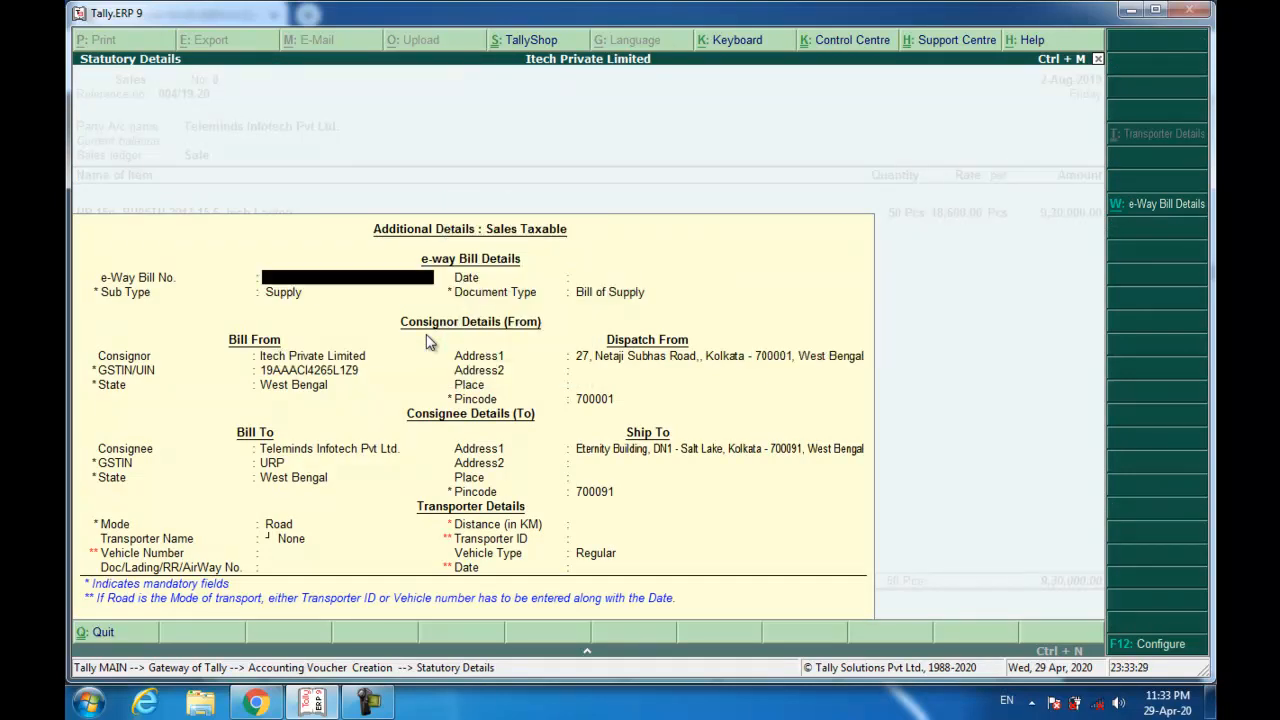
{"action": "key", "text": "Escape"}
{"action": "key", "text": "Up"}
{"action": "key", "text": "Return"}
{"action": "key", "text": "Return"}
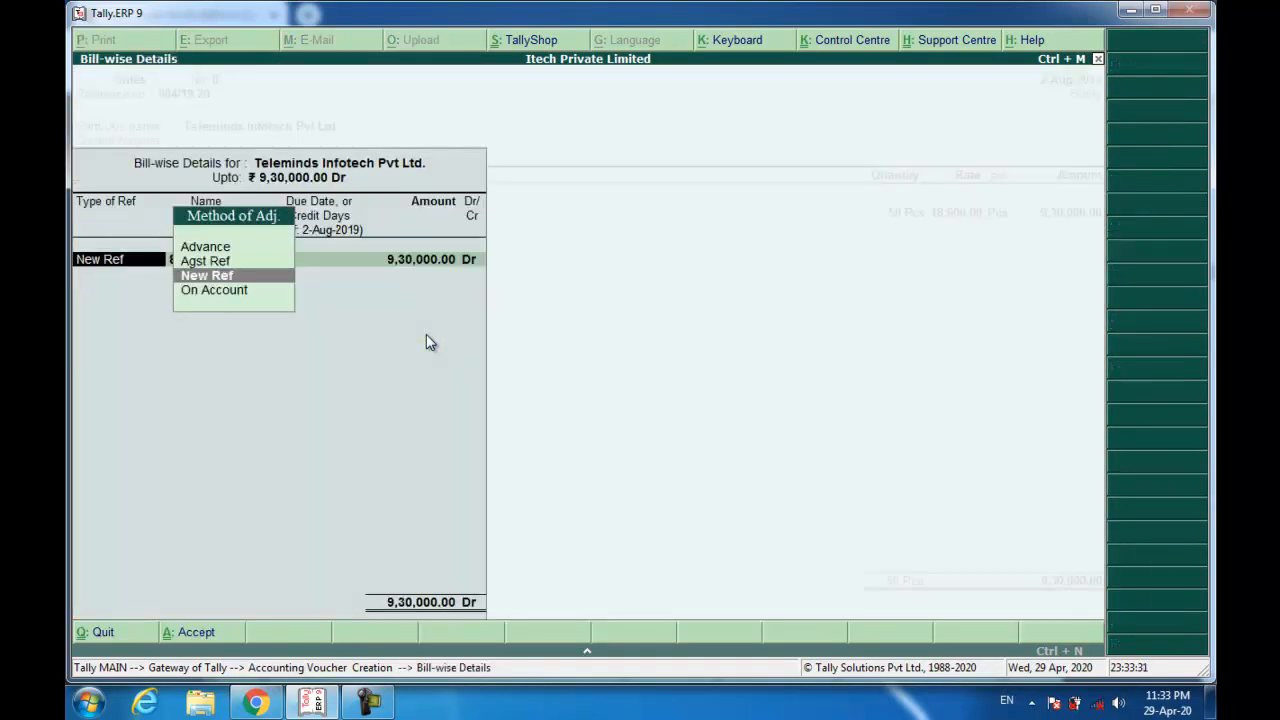
{"action": "key", "text": "Return"}
{"action": "type", "text": "004/19-2"}
{"action": "key", "text": "Return"}
{"action": "key", "text": "BackSpace"}
{"action": "type", "text": "0"}
{"action": "key", "text": "Return"}
{"action": "key", "text": "Return"}
{"action": "key", "text": "Return"}
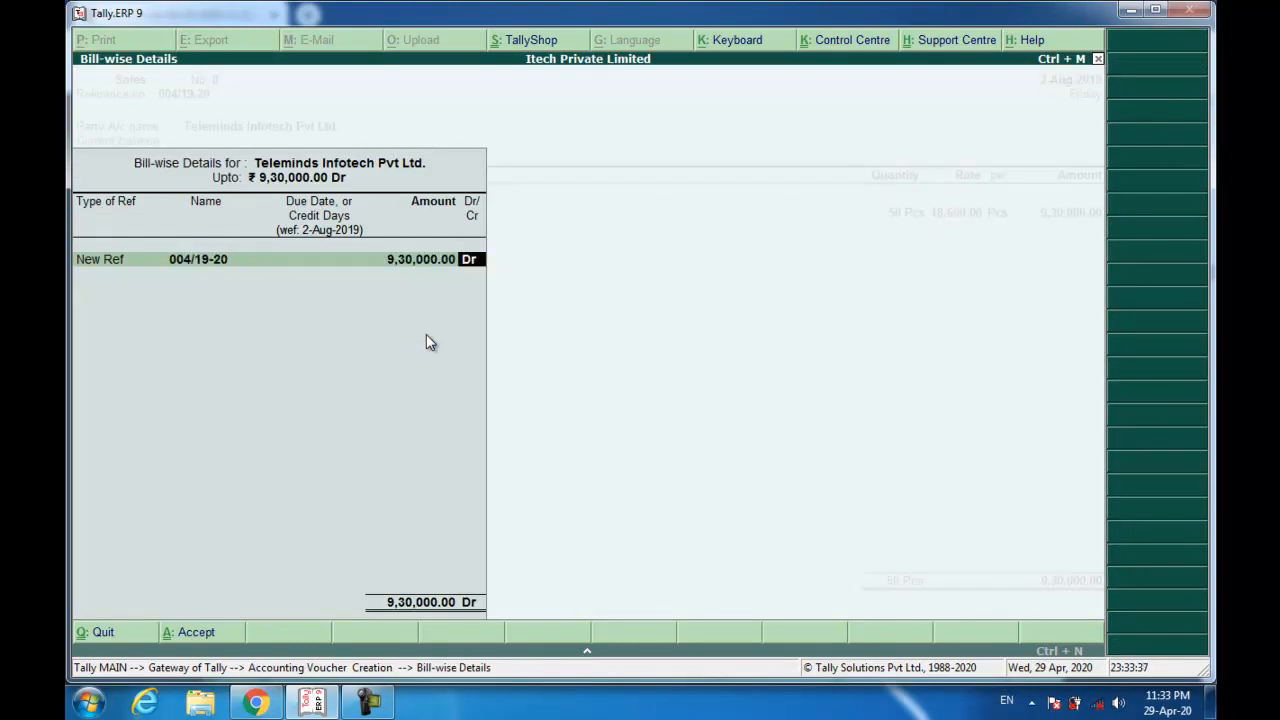
{"action": "key", "text": "Return"}
{"action": "key", "text": "Return"}
Recall the narration 'Being Goods Sold.' and save sales voucher 8.
{"action": "key", "text": "Return"}
{"action": "key", "text": "BackSpace"}
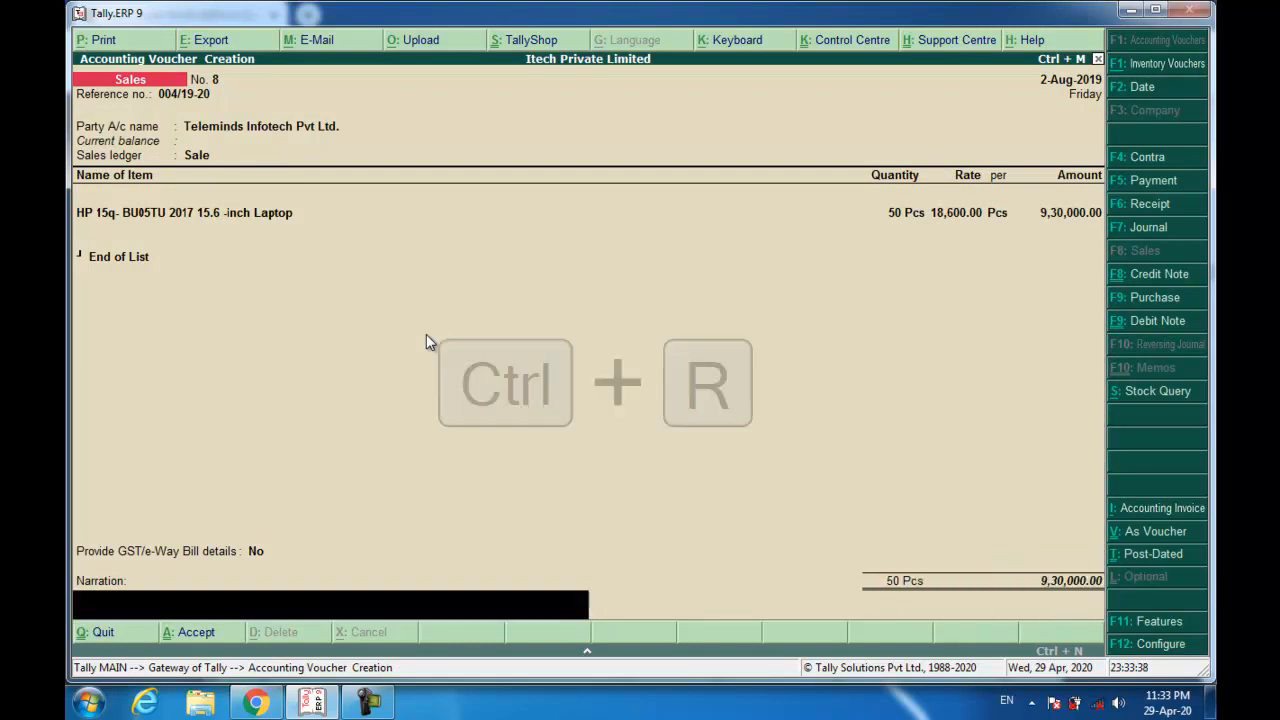
{"action": "key", "text": "ctrl+r"}
{"action": "key", "text": "Return"}
{"action": "key", "text": "Return"}
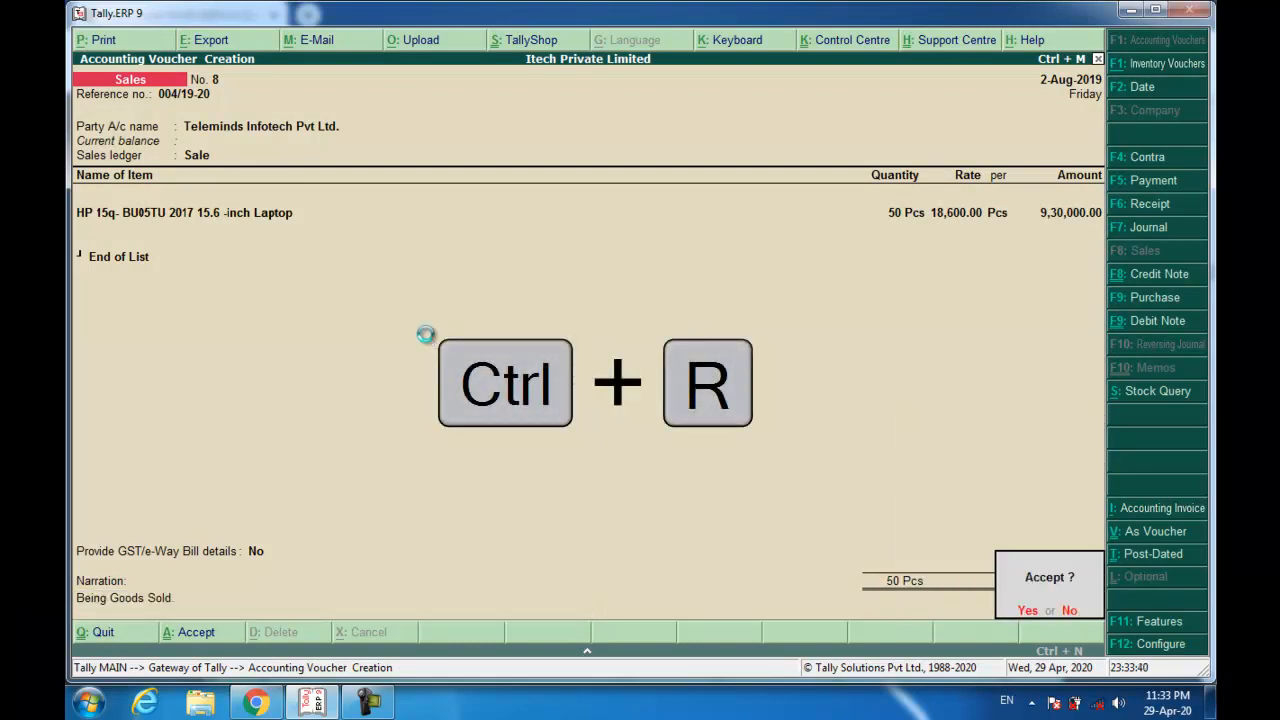
{"action": "key", "text": "Return"}
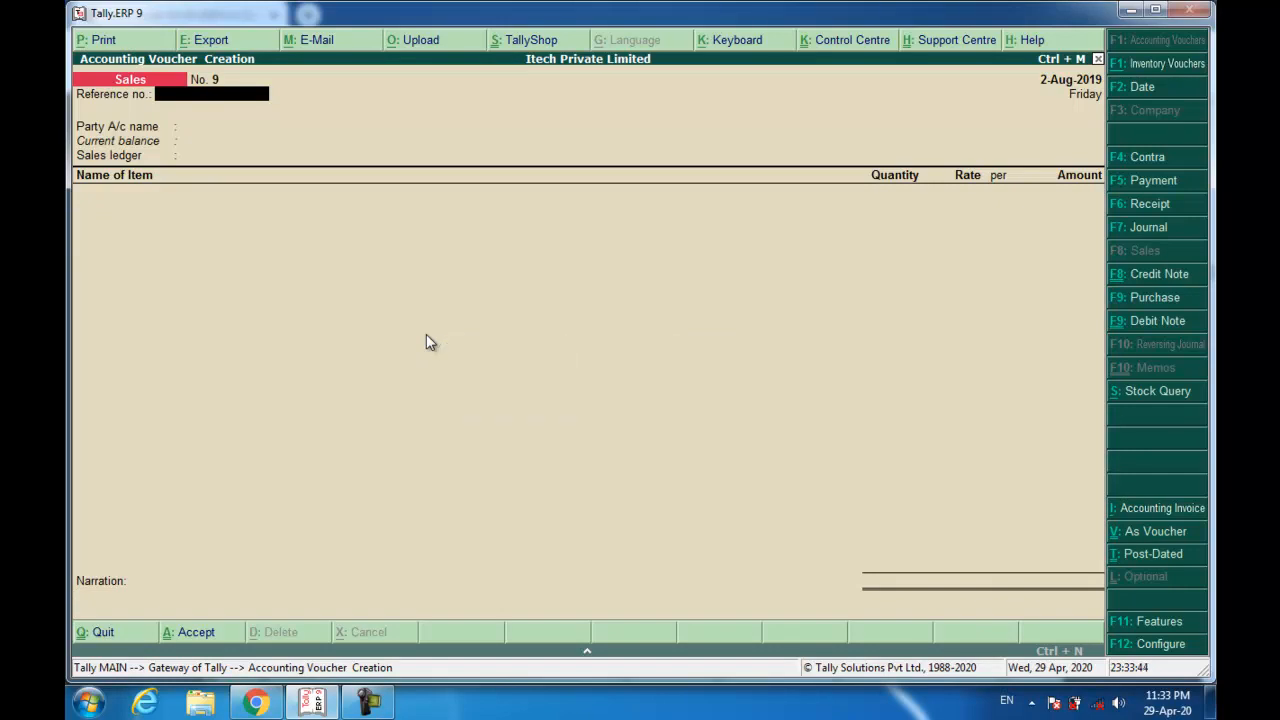
{"action": "key", "text": "alt+Tab"}
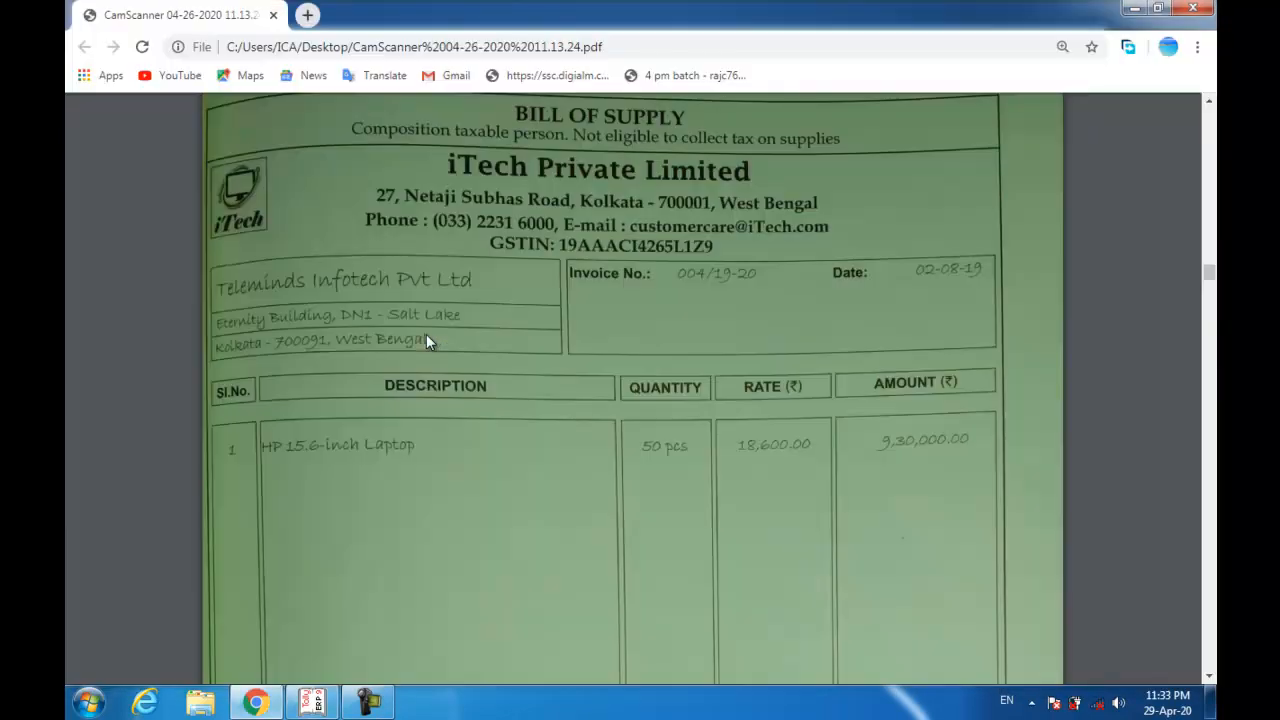
{"action": "scroll", "coordinate": [546, 148], "scroll_direction": "up", "scroll_amount": 3}
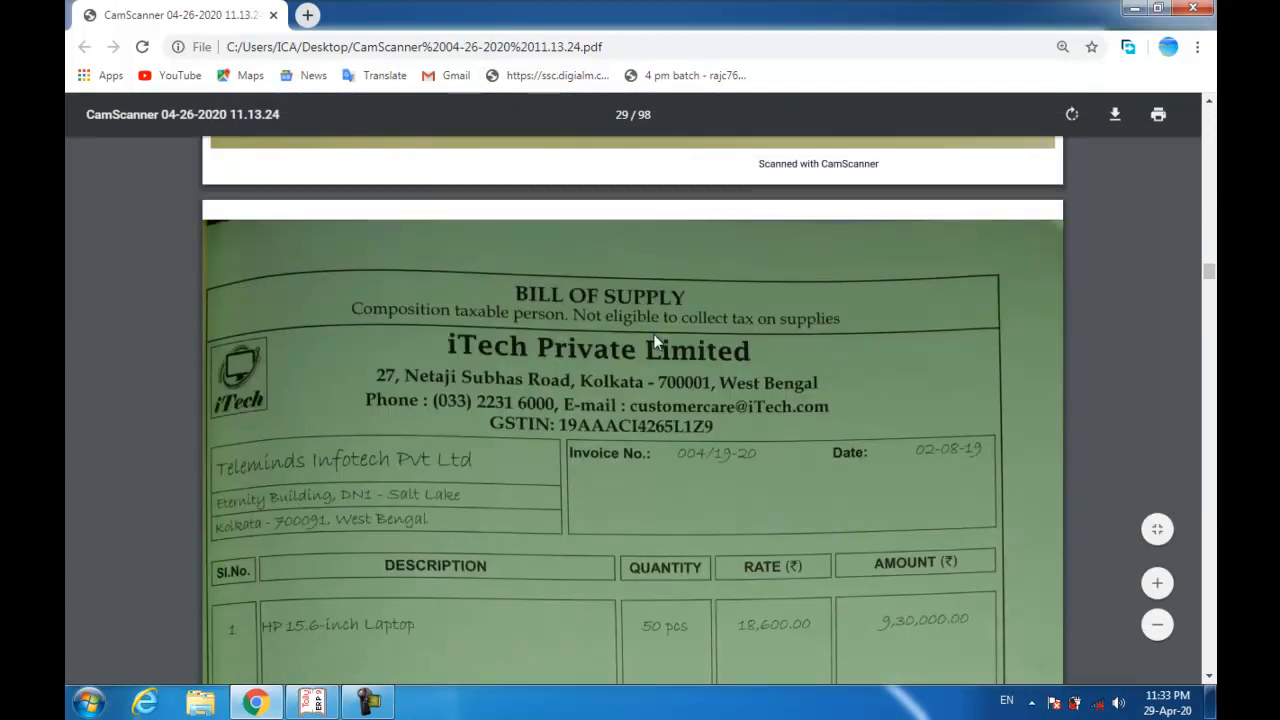
{"action": "key", "text": "alt+Tab"}
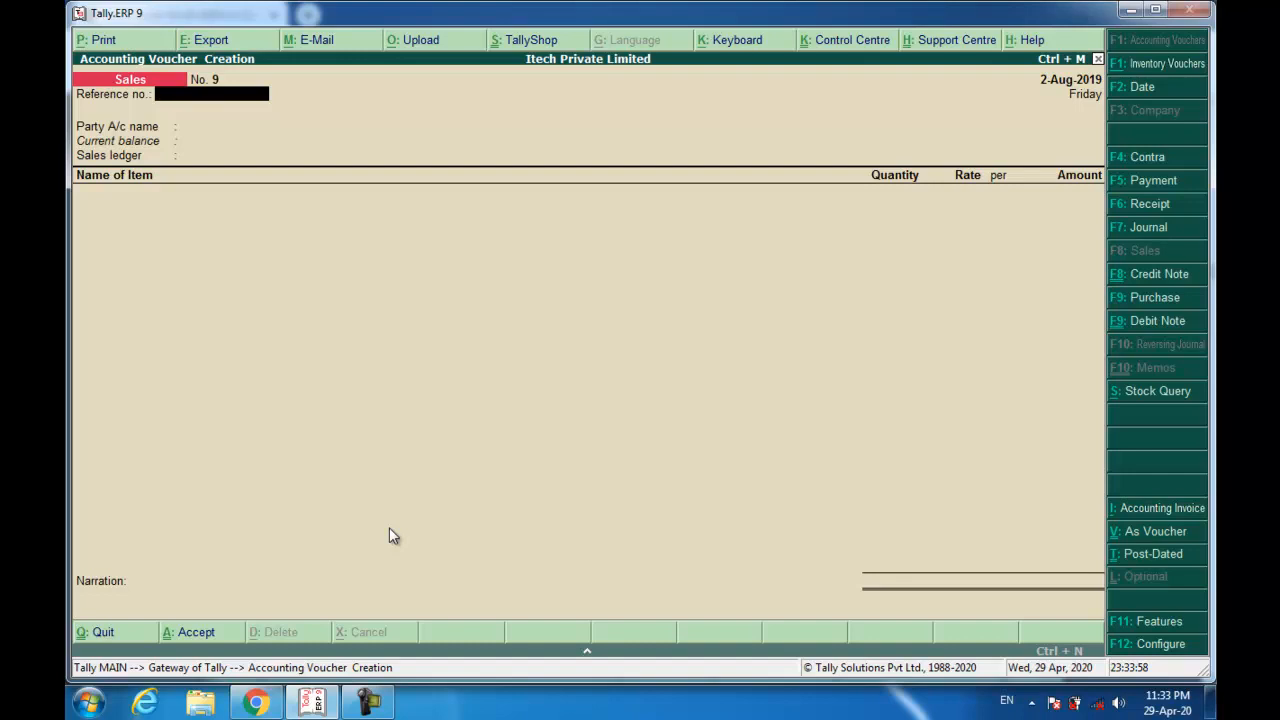
Reopen sales voucher 8 and print it with preview enabled to show the Bill of Supply.
{"action": "key", "text": "Page_Up"}
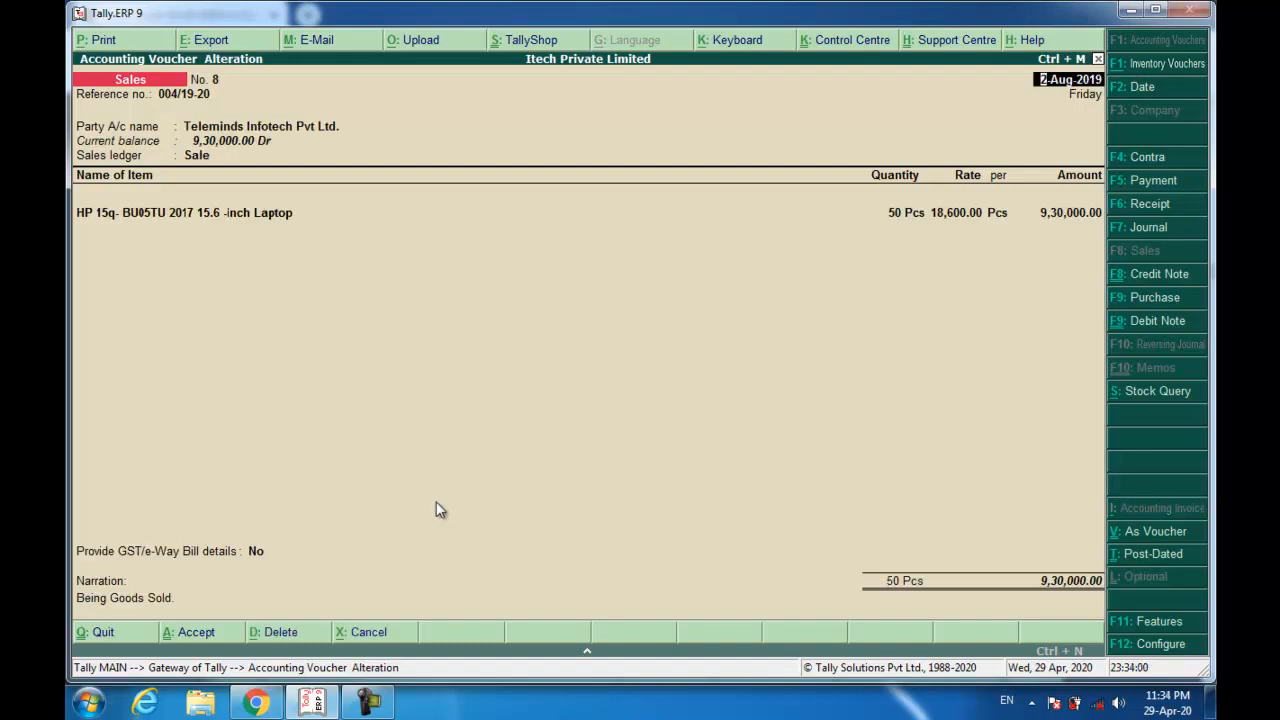
{"action": "key", "text": "alt+p"}
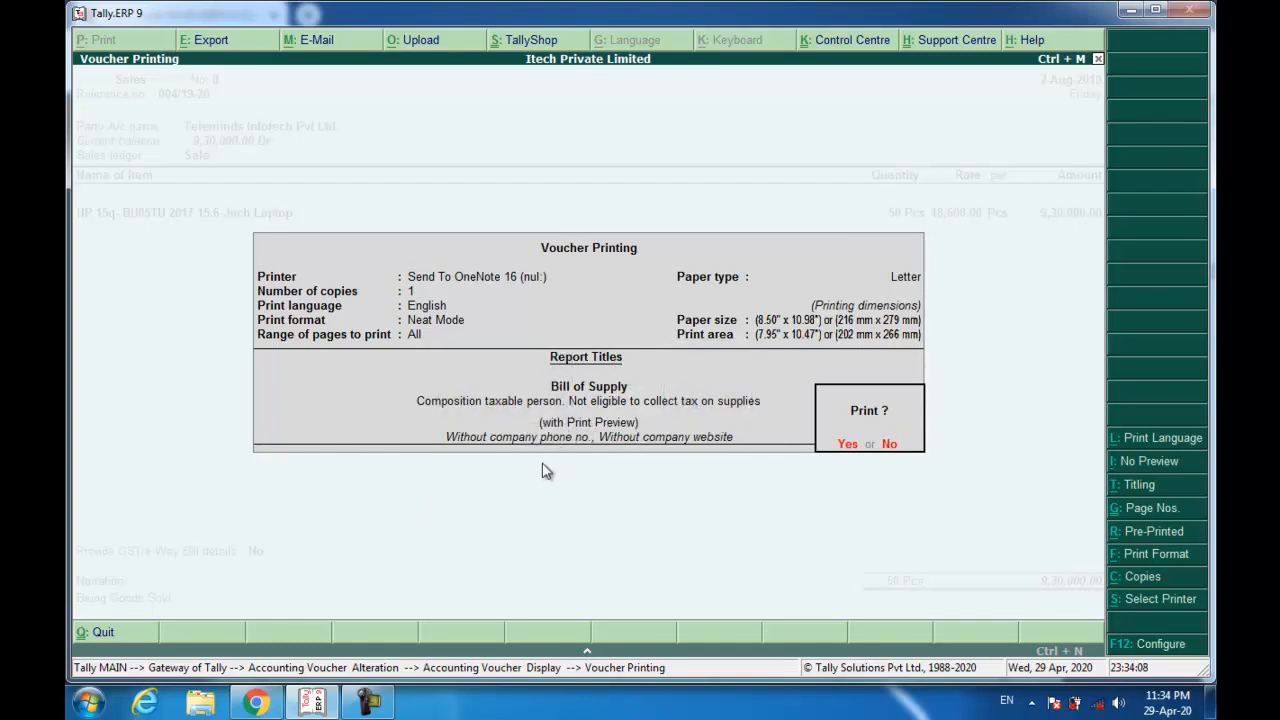
{"action": "key", "text": "alt+i"}
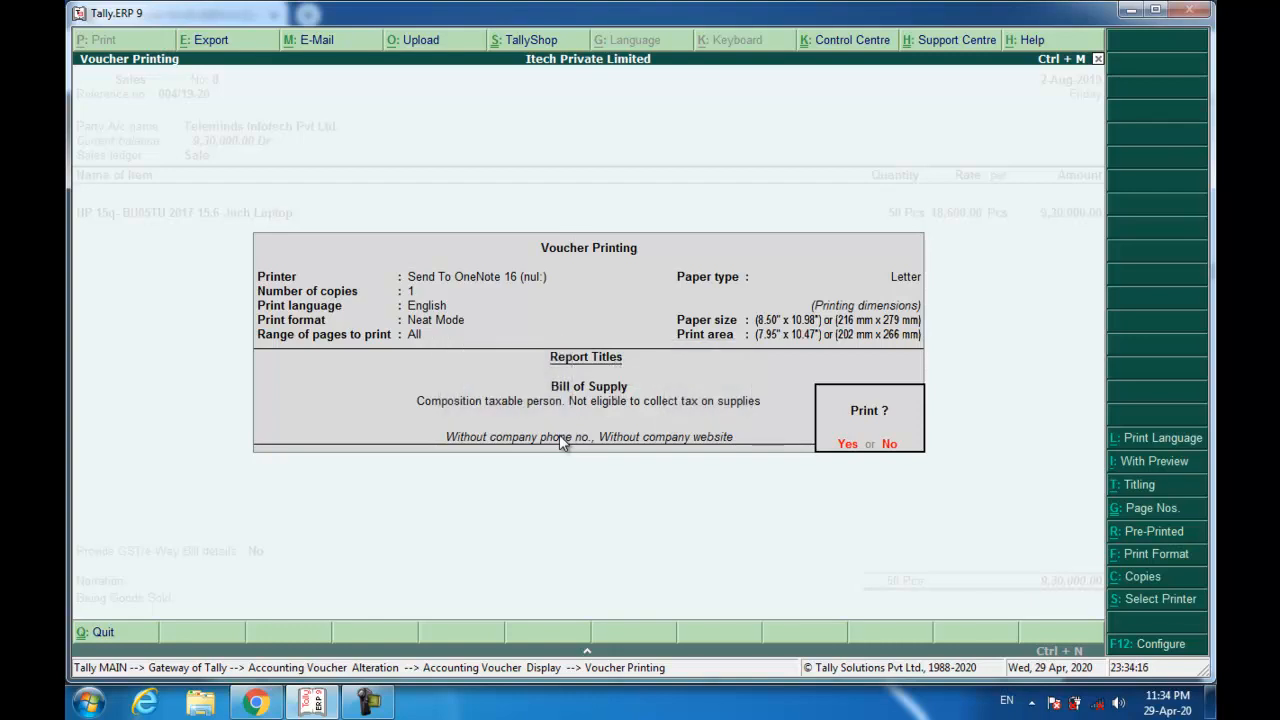
{"action": "key", "text": "alt+i"}
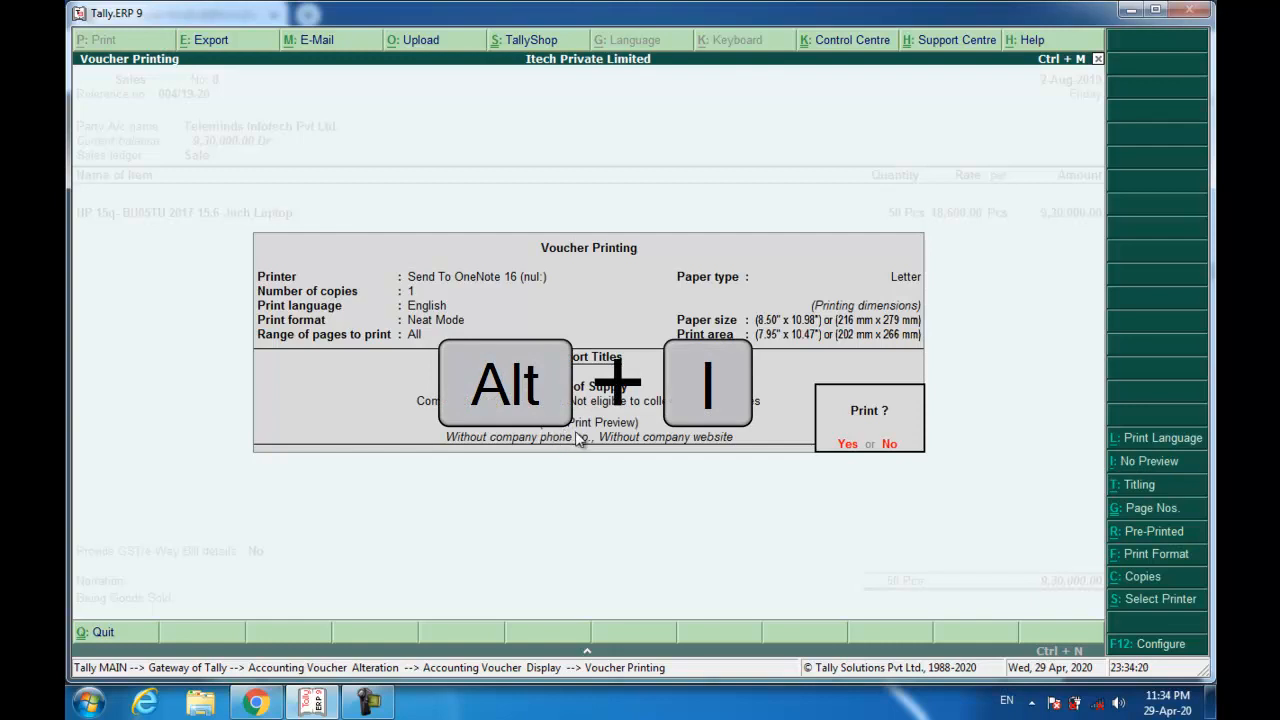
{"action": "key", "text": "Return"}
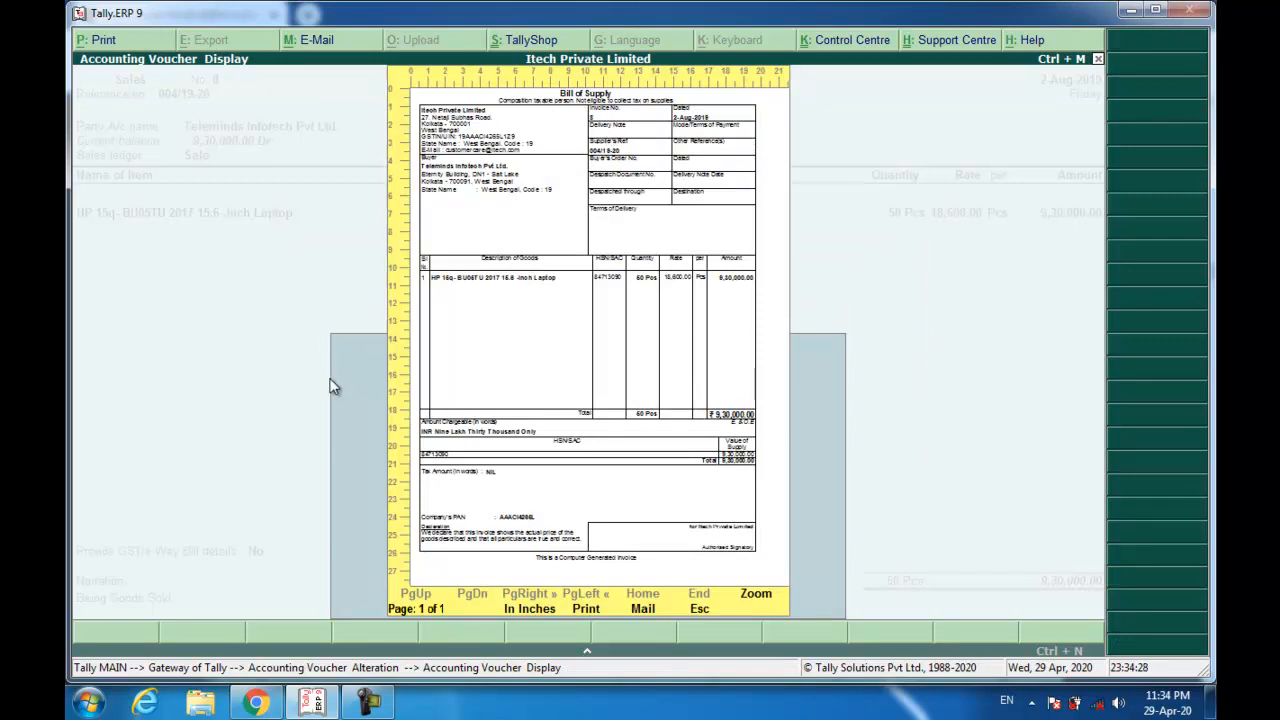
Zoom the Bill of Supply, scroll through to its 9,30,000 total, and close the preview.
{"action": "key", "text": "alt+z"}
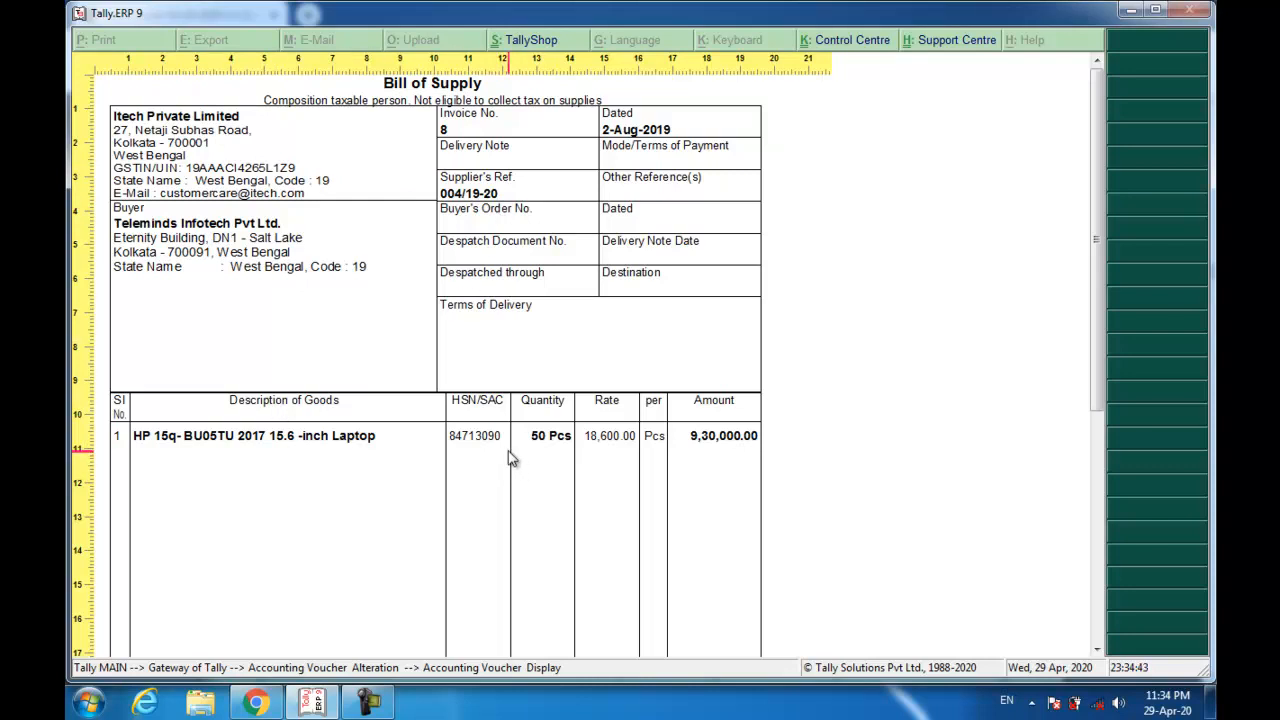
{"action": "scroll", "coordinate": [228, 452], "scroll_direction": "down", "scroll_amount": 1}
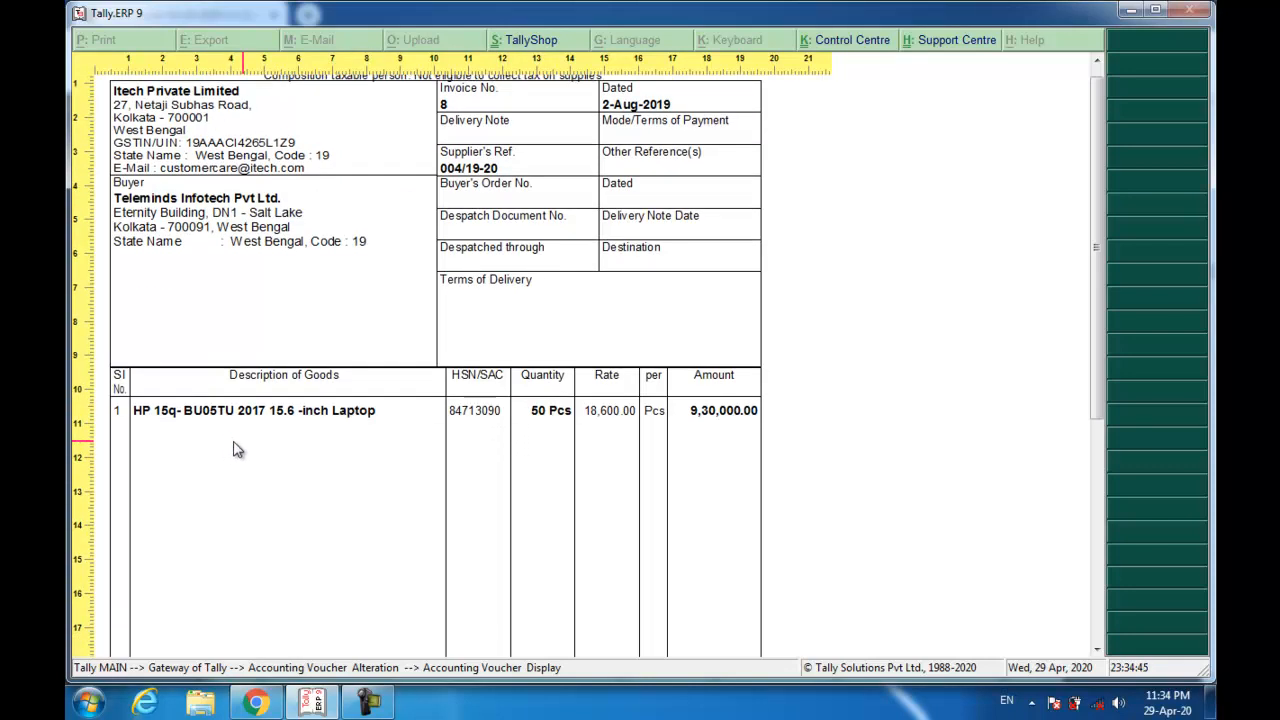
{"action": "scroll", "coordinate": [660, 420], "scroll_direction": "down", "scroll_amount": 3}
{"action": "scroll", "coordinate": [586, 432], "scroll_direction": "down", "scroll_amount": 3}
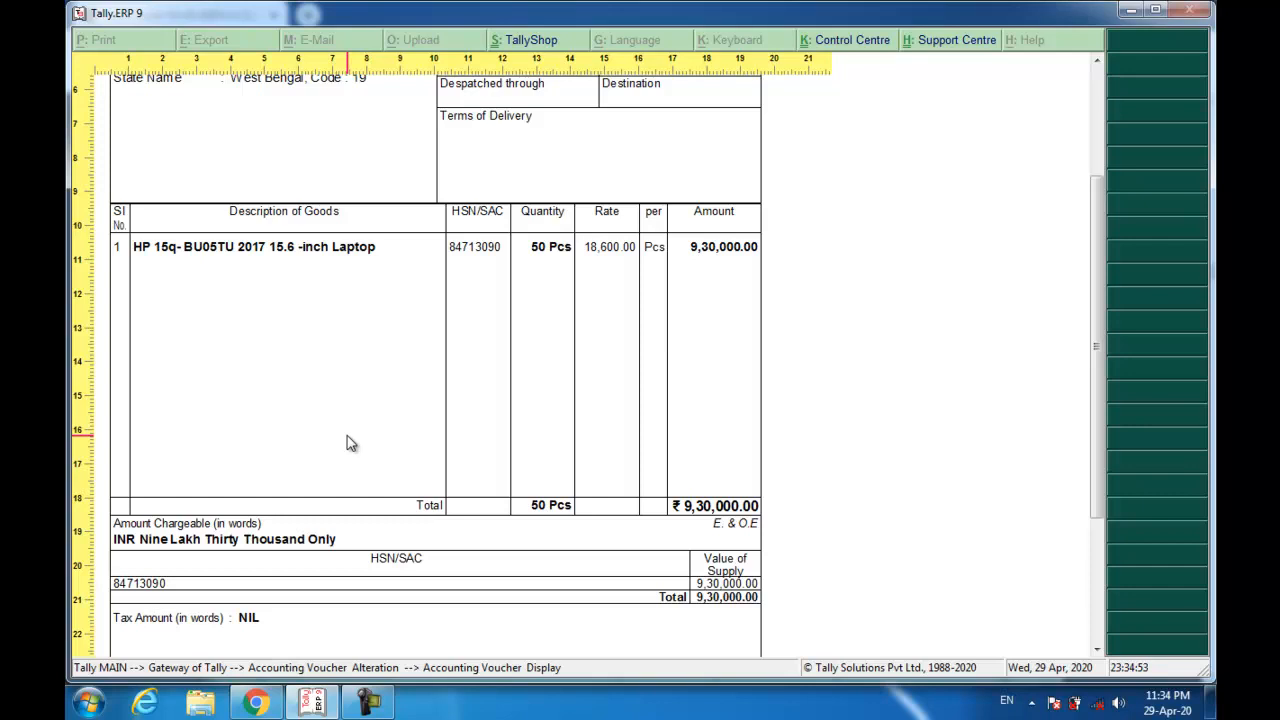
{"action": "key", "text": "ctrl+q"}
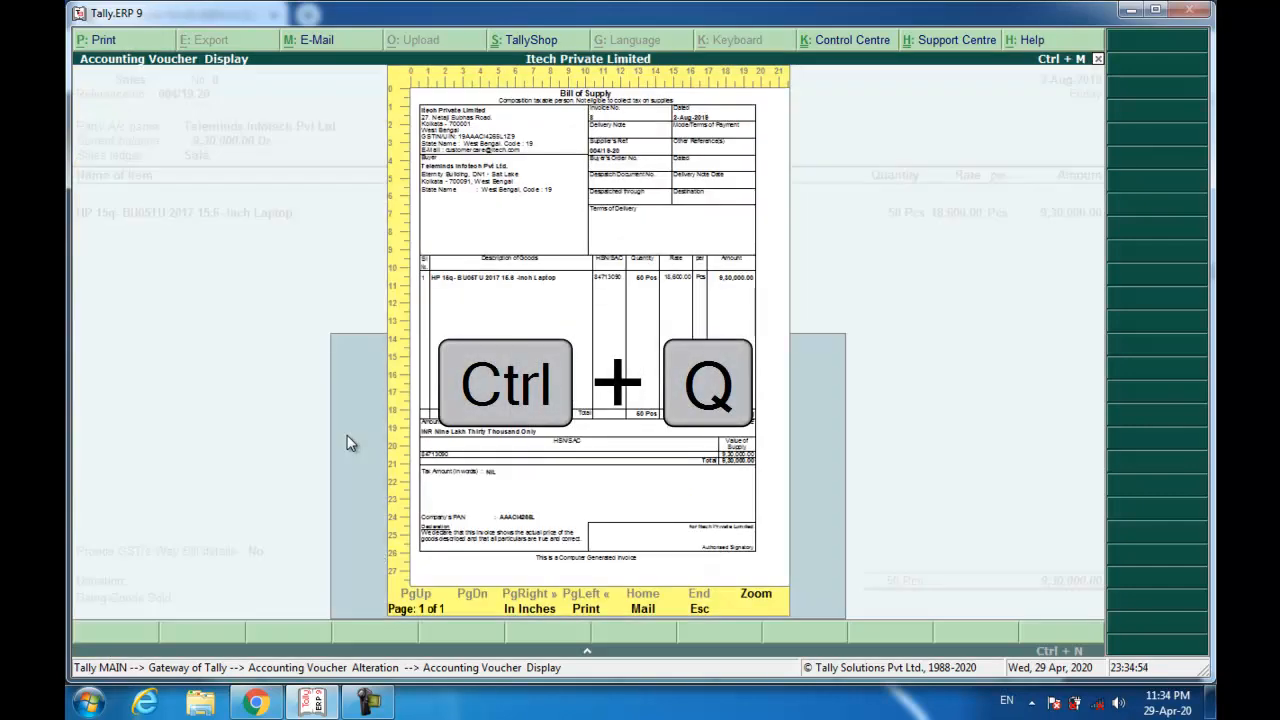
{"action": "key", "text": "ctrl+q"}
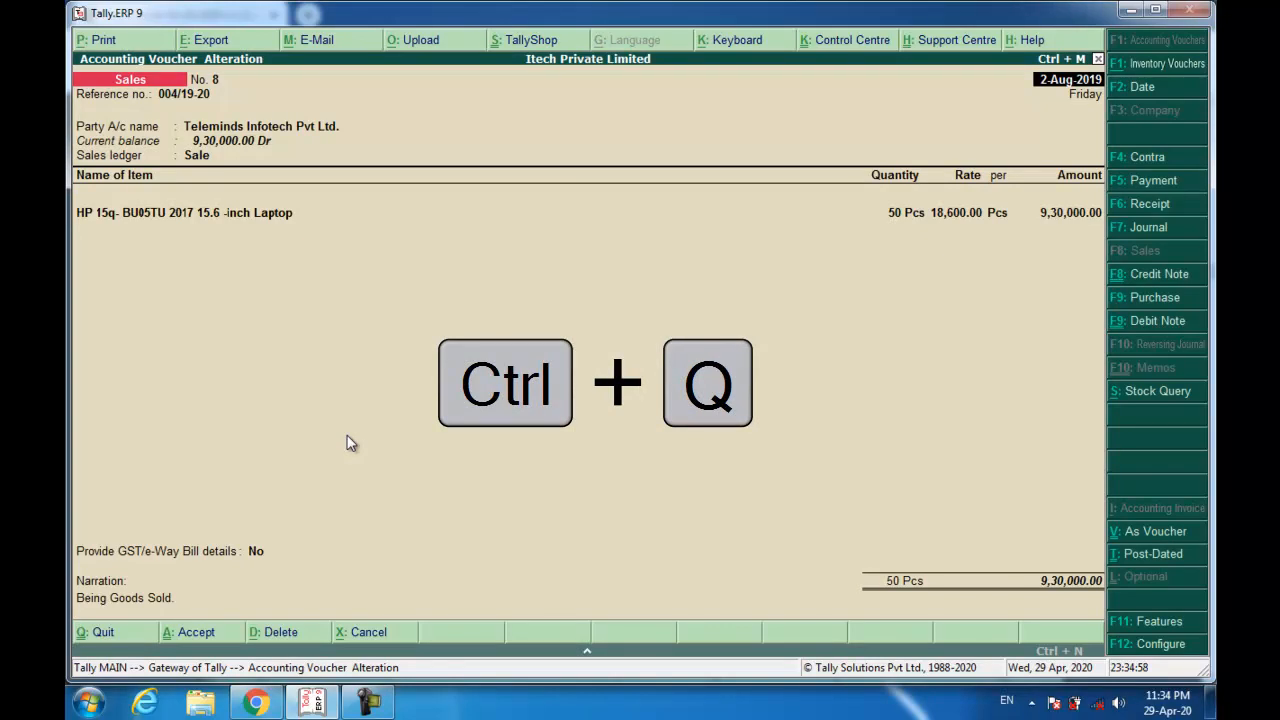
Quit voucher 8's alteration screen without changes, leaving a blank sales voucher No. 9.
{"action": "key", "text": "ctrl+q"}
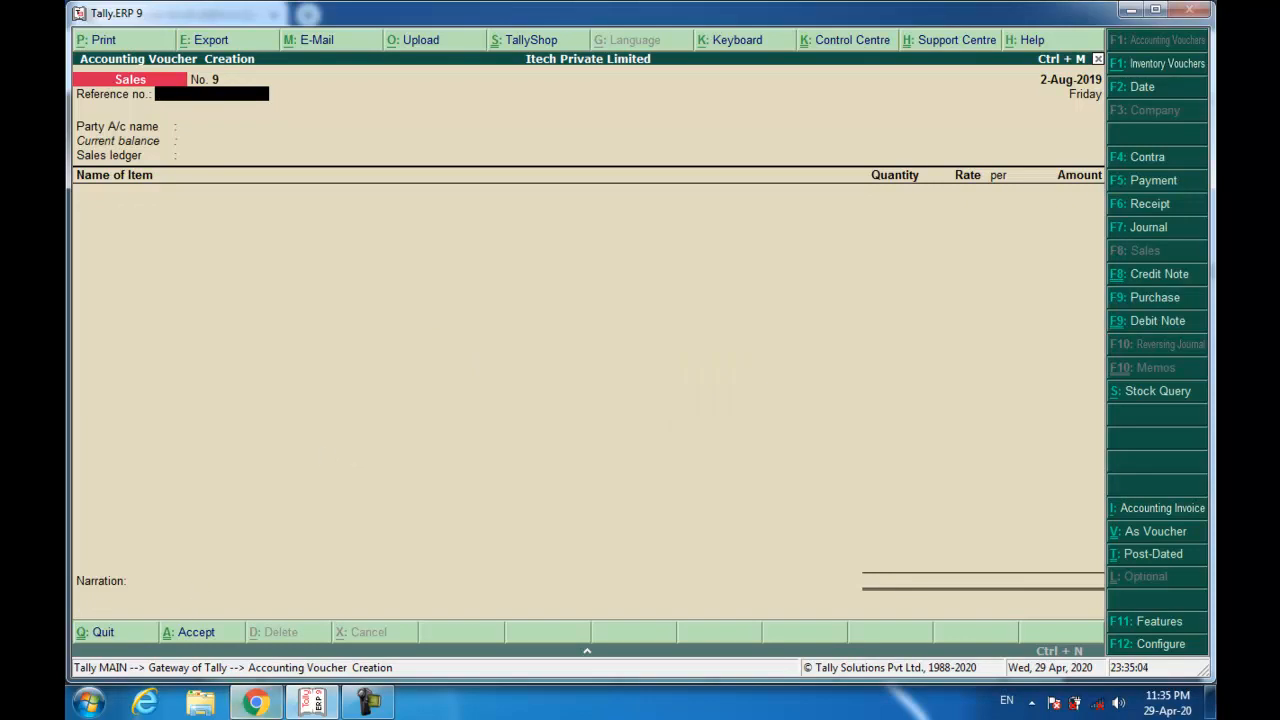
Scroll the scanned bills PDF to Teleminds Infotech's 9,30,000 cheque receipt dated 31/08/2019.
{"action": "left_click", "coordinate": [256, 703]}
{"action": "scroll", "coordinate": [401, 479], "scroll_direction": "down", "scroll_amount": 5}
{"action": "scroll", "coordinate": [401, 479], "scroll_direction": "down", "scroll_amount": 10}
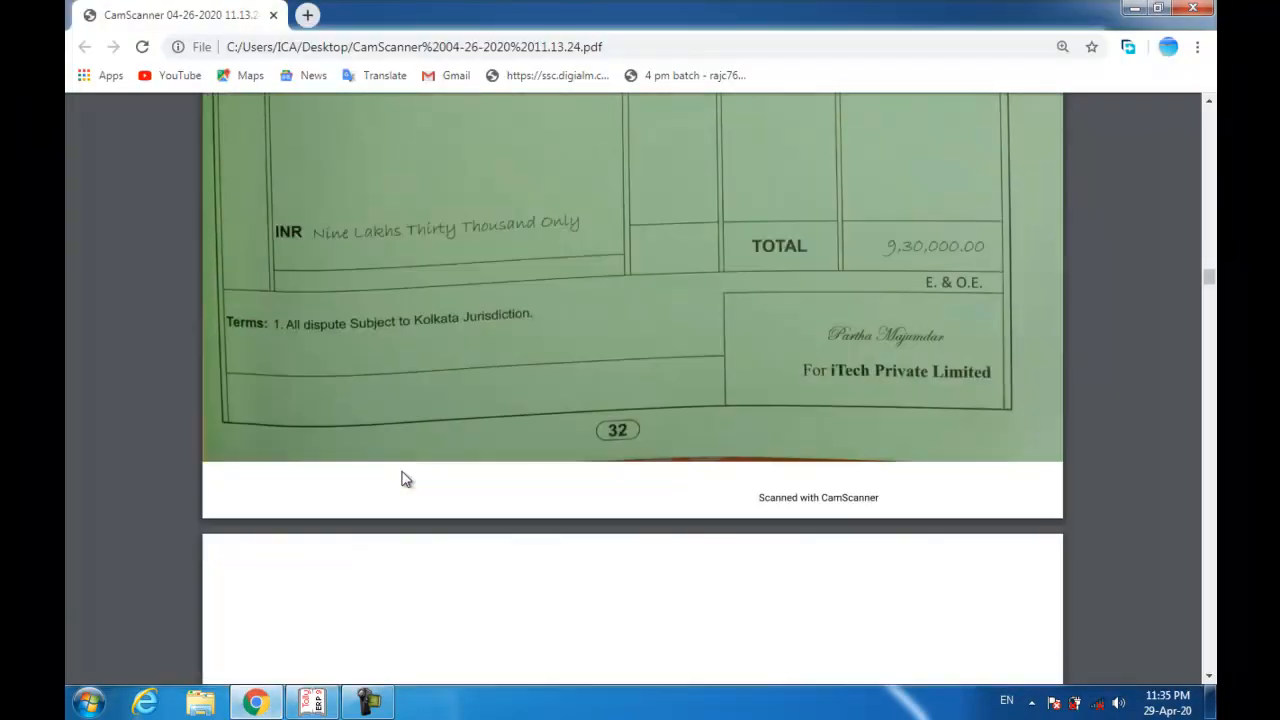
{"action": "scroll", "coordinate": [401, 470], "scroll_direction": "up", "scroll_amount": 2}
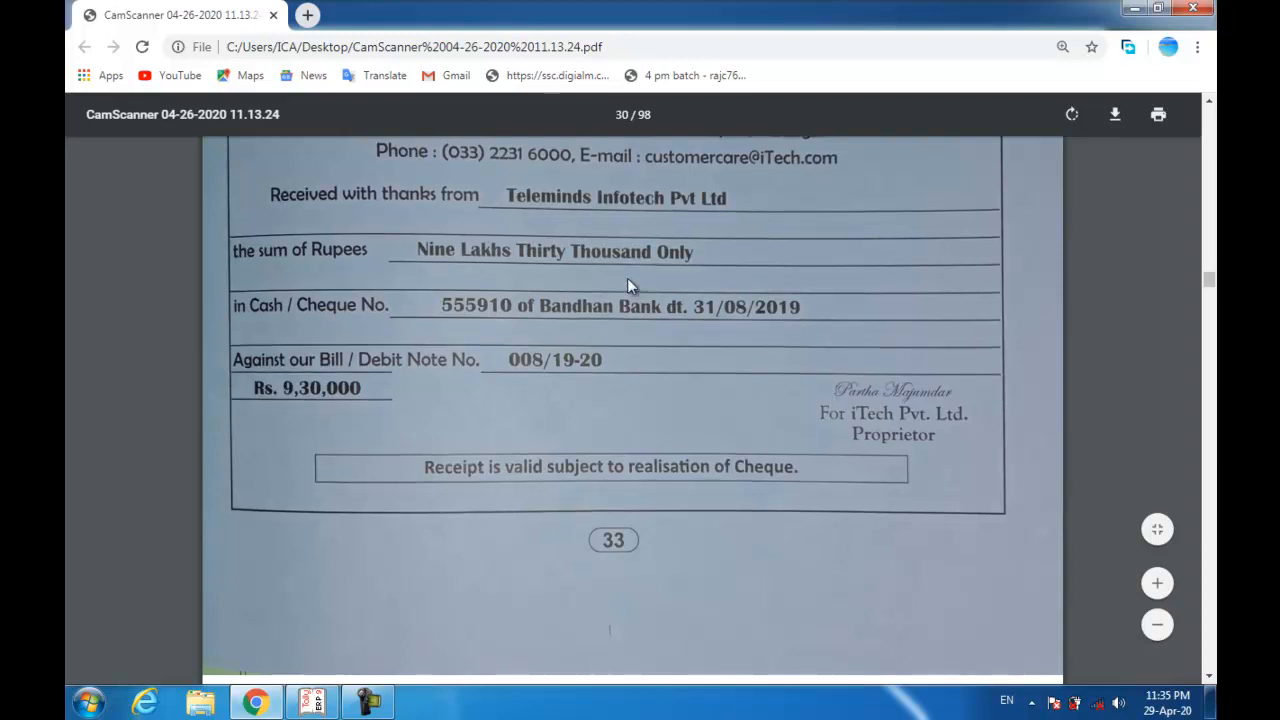
{"action": "scroll", "coordinate": [627, 278], "scroll_direction": "up", "scroll_amount": 2}
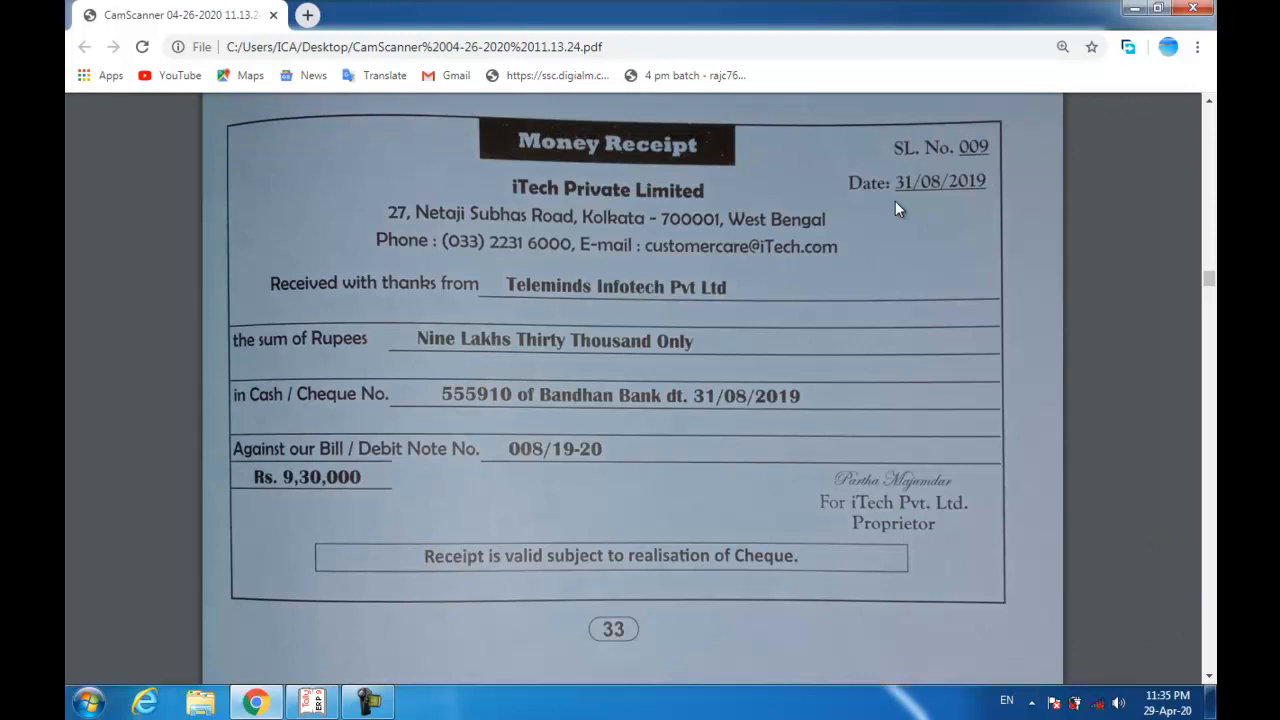
Start a receipt voucher dated 31-Aug-2019 crediting Teleminds Infotech.
{"action": "key", "text": "alt+Tab"}
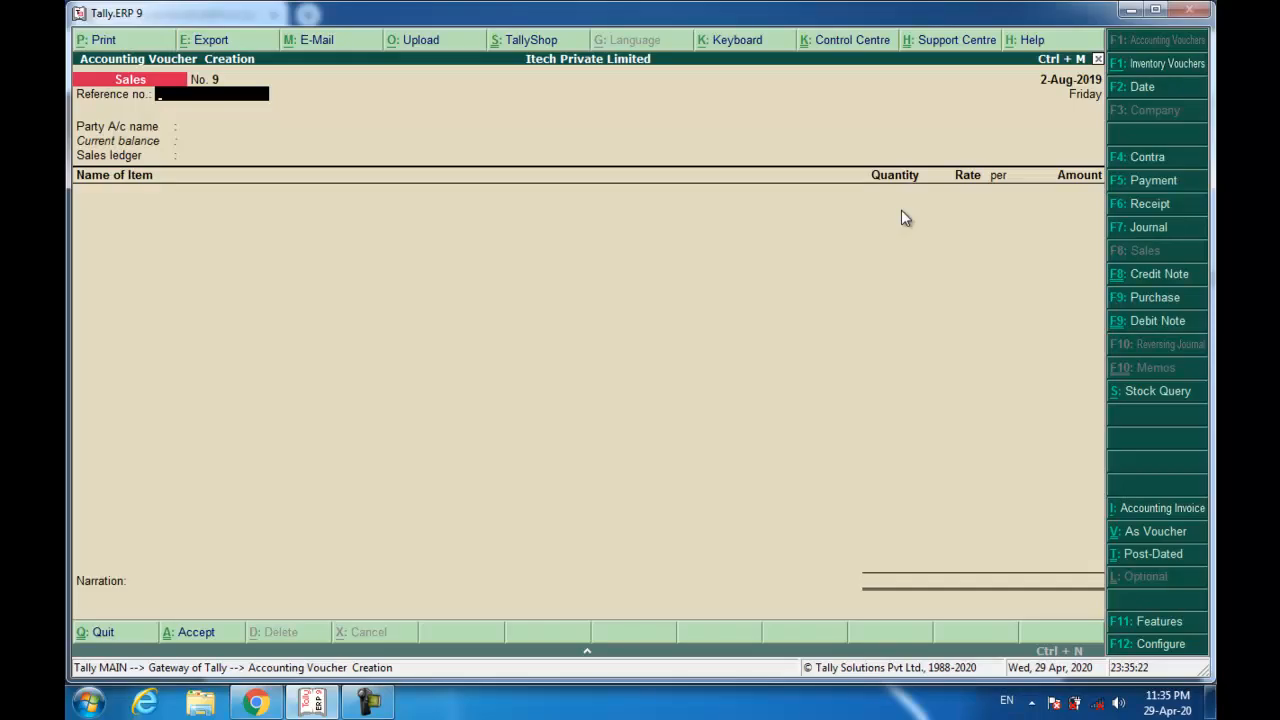
{"action": "key", "text": "F6"}
{"action": "key", "text": "F2"}
{"action": "type", "text": "1-8"}
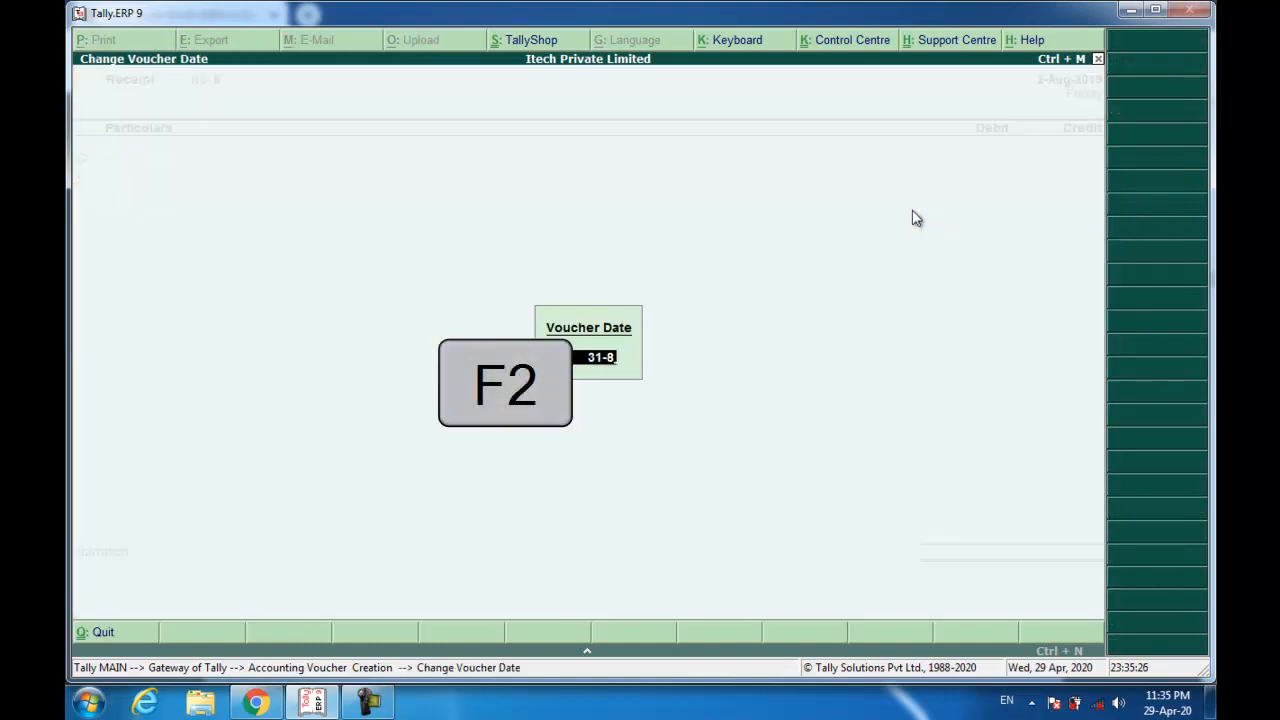
{"action": "key", "text": "Return"}
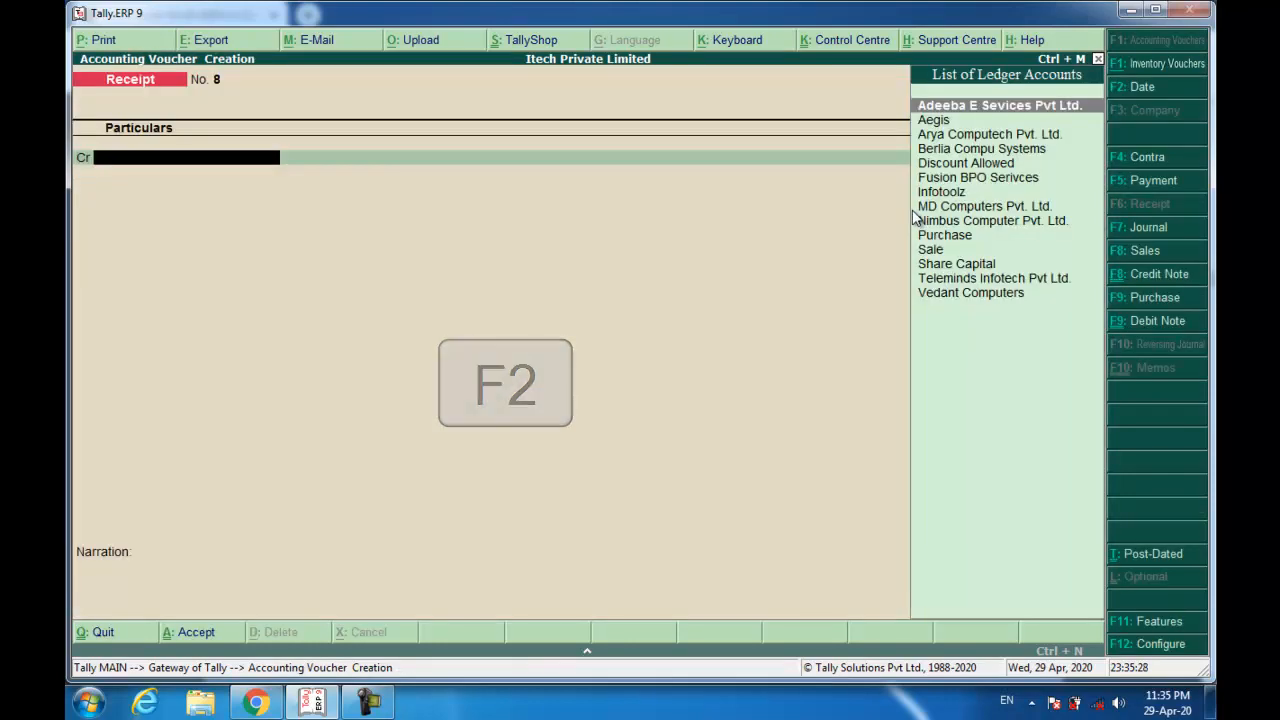
{"action": "type", "text": "Tel"}
{"action": "key", "text": "Return"}
Enter 9,30,000 against bill 004/19-20 and choose Wealthy Bank as the debit account.
{"action": "type", "text": "9"}
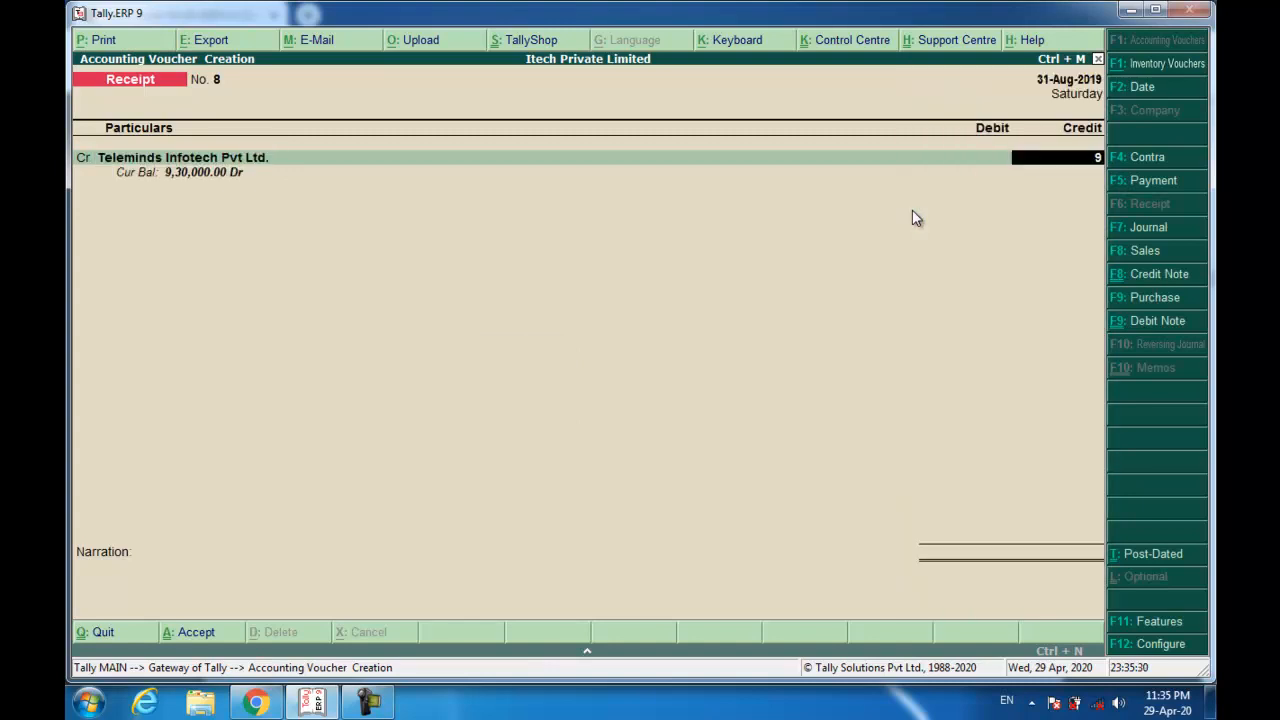
{"action": "type", "text": "300000"}
{"action": "key", "text": "Return"}
{"action": "key", "text": "Return"}
{"action": "key", "text": "Return"}
{"action": "key", "text": "Return"}
{"action": "key", "text": "Return"}
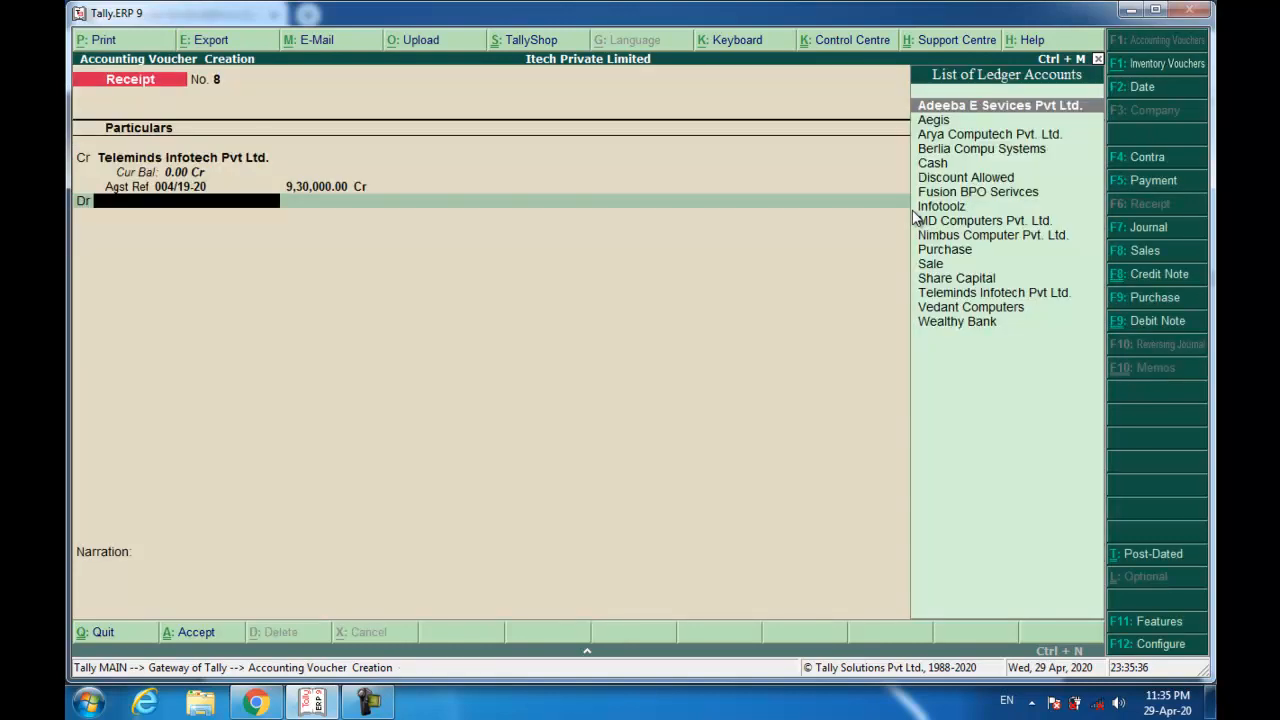
{"action": "type", "text": "w"}
Enter the cheque number with Bandhan Bank and recall narration 'Being Amount Received.'.
{"action": "key", "text": "Return"}
{"action": "key", "text": "Return"}
{"action": "key", "text": "Return"}
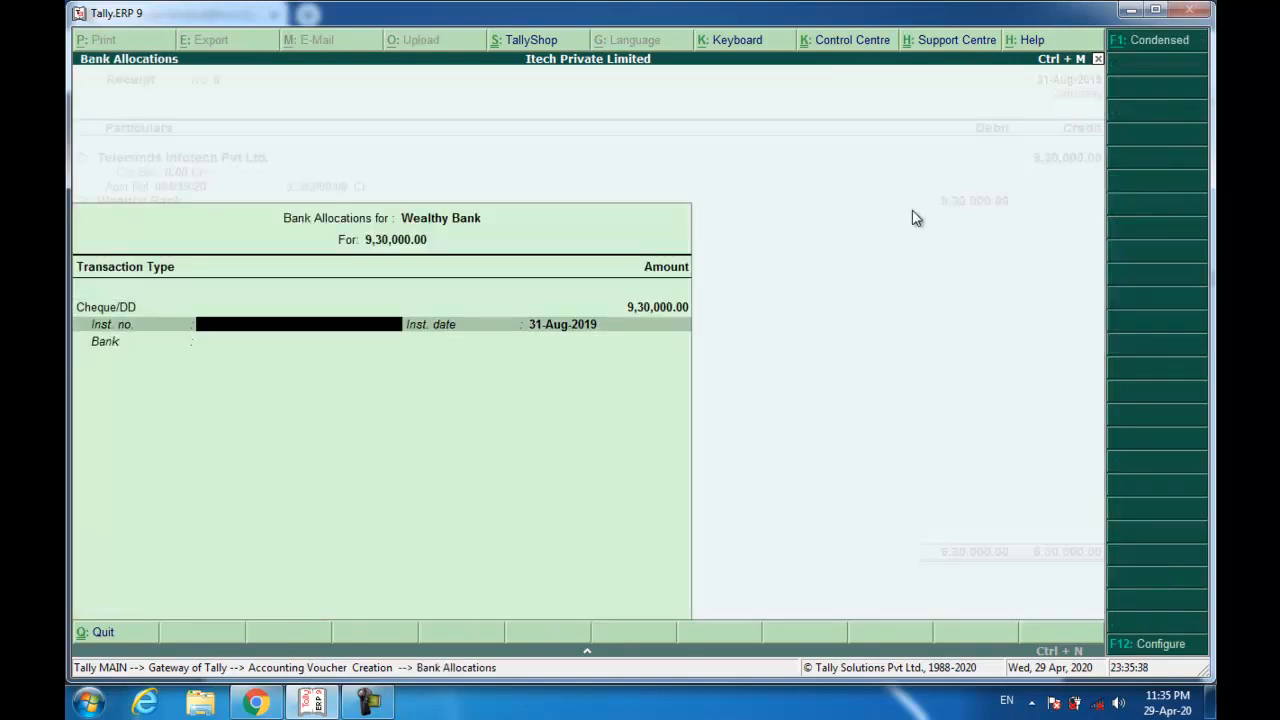
{"action": "type", "text": "555910"}
{"action": "key", "text": "Return"}
{"action": "key", "text": "Return"}
{"action": "type", "text": "Bank"}
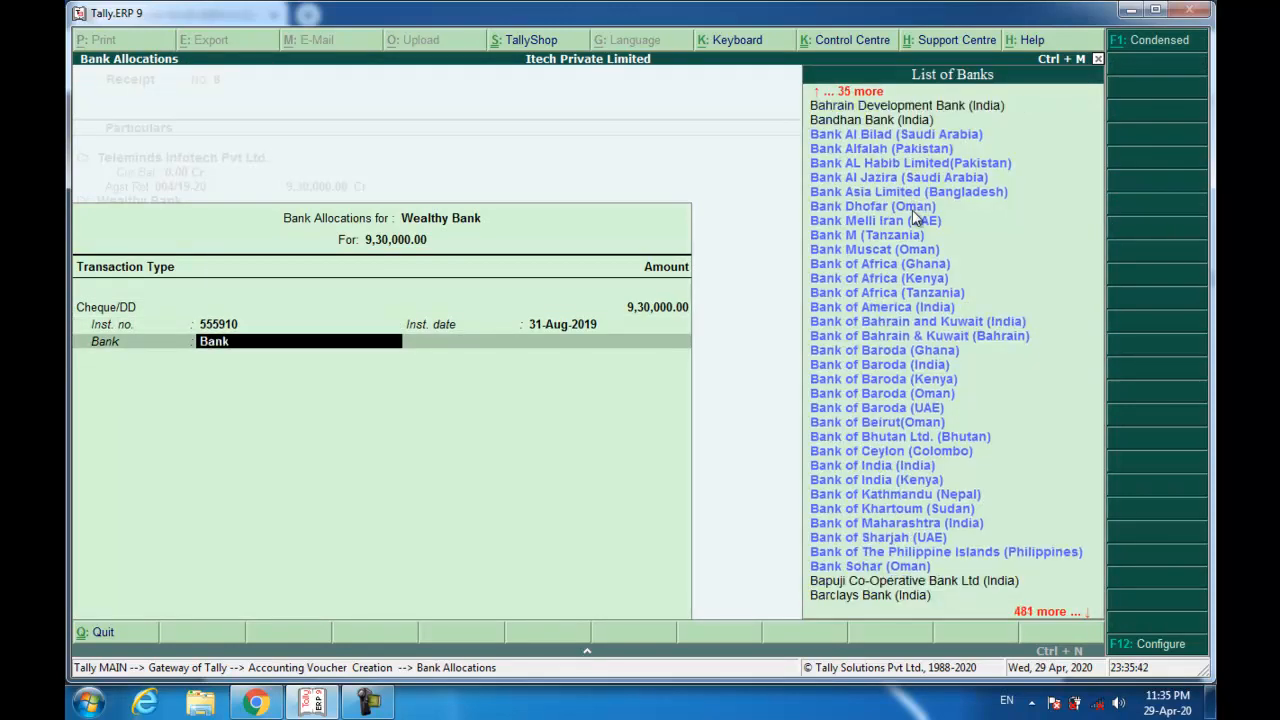
{"action": "key", "text": "BackSpace"}
{"action": "type", "text": "dhan"}
{"action": "key", "text": "Return"}
{"action": "key", "text": "Return"}
{"action": "key", "text": "BackSpace"}
{"action": "key", "text": "ctrl+r"}
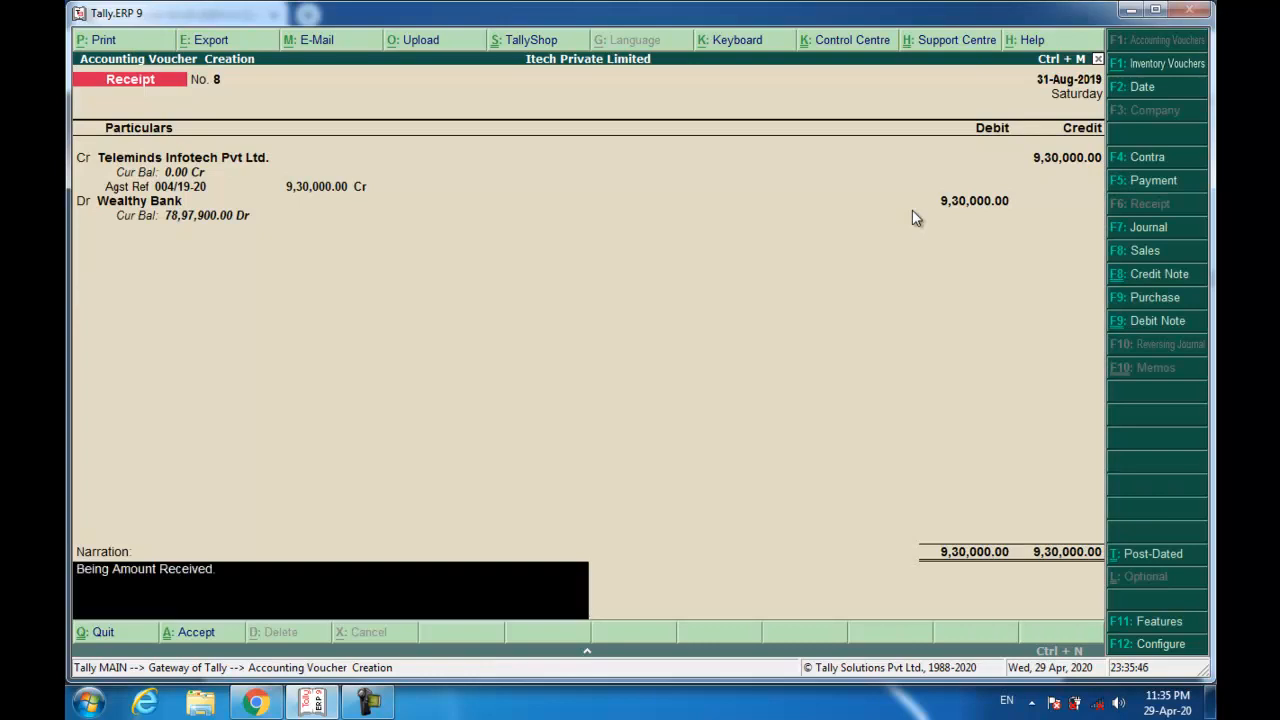
{"action": "key", "text": "Return"}
{"action": "key", "text": "Return"}
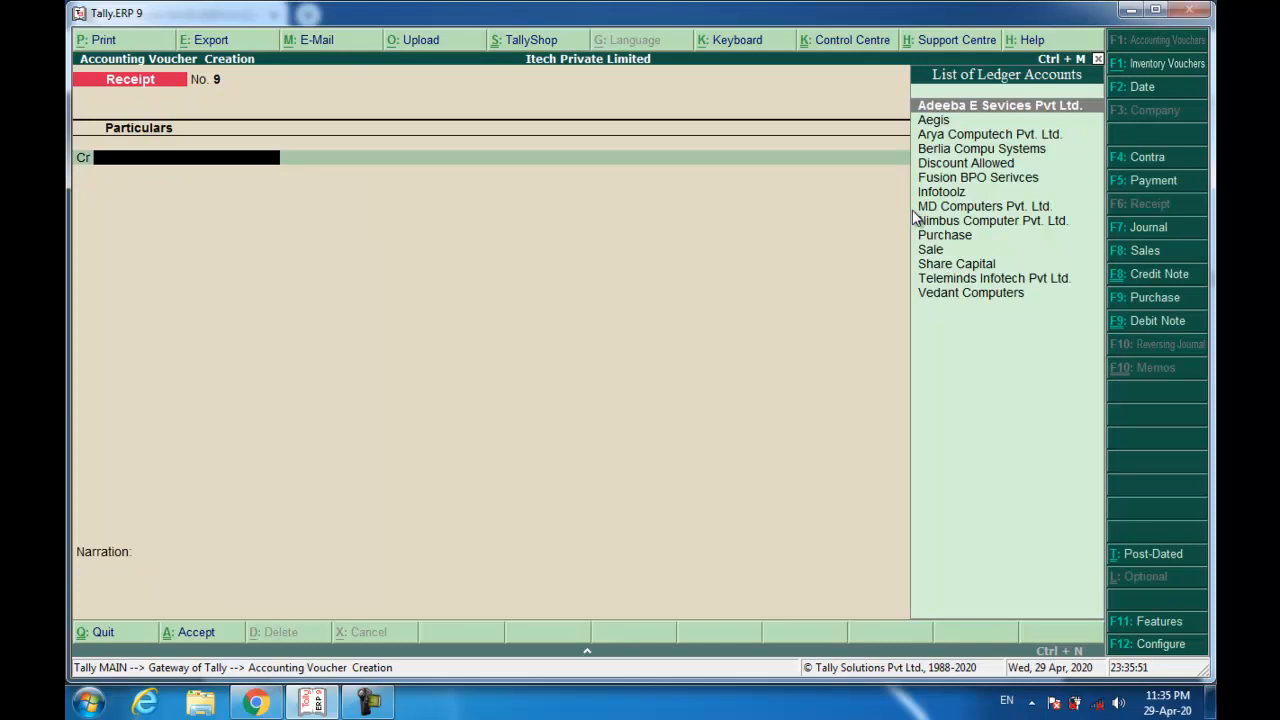
{"action": "key", "text": "alt+Tab"}
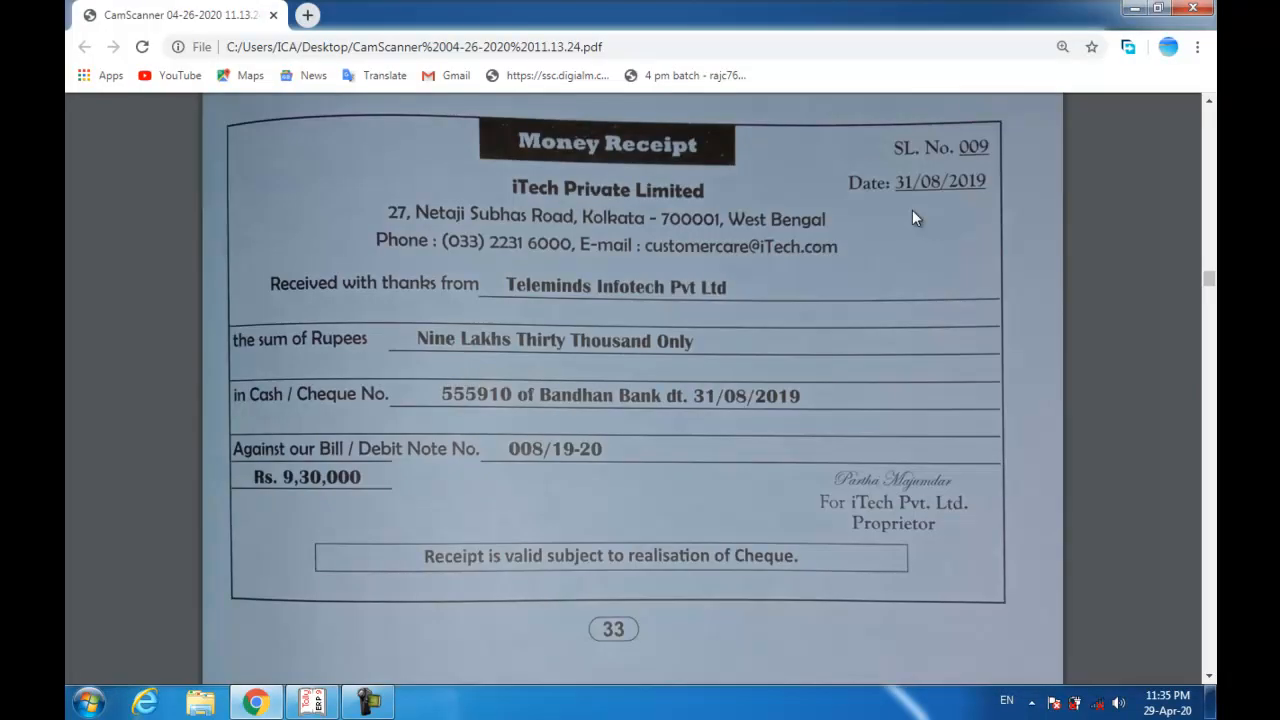
{"action": "scroll", "coordinate": [528, 326], "scroll_direction": "down", "scroll_amount": 7}
{"action": "scroll", "coordinate": [518, 332], "scroll_direction": "down", "scroll_amount": 4}
{"action": "scroll", "coordinate": [518, 332], "scroll_direction": "up", "scroll_amount": 1}
{"action": "scroll", "coordinate": [436, 273], "scroll_direction": "up", "scroll_amount": 3}
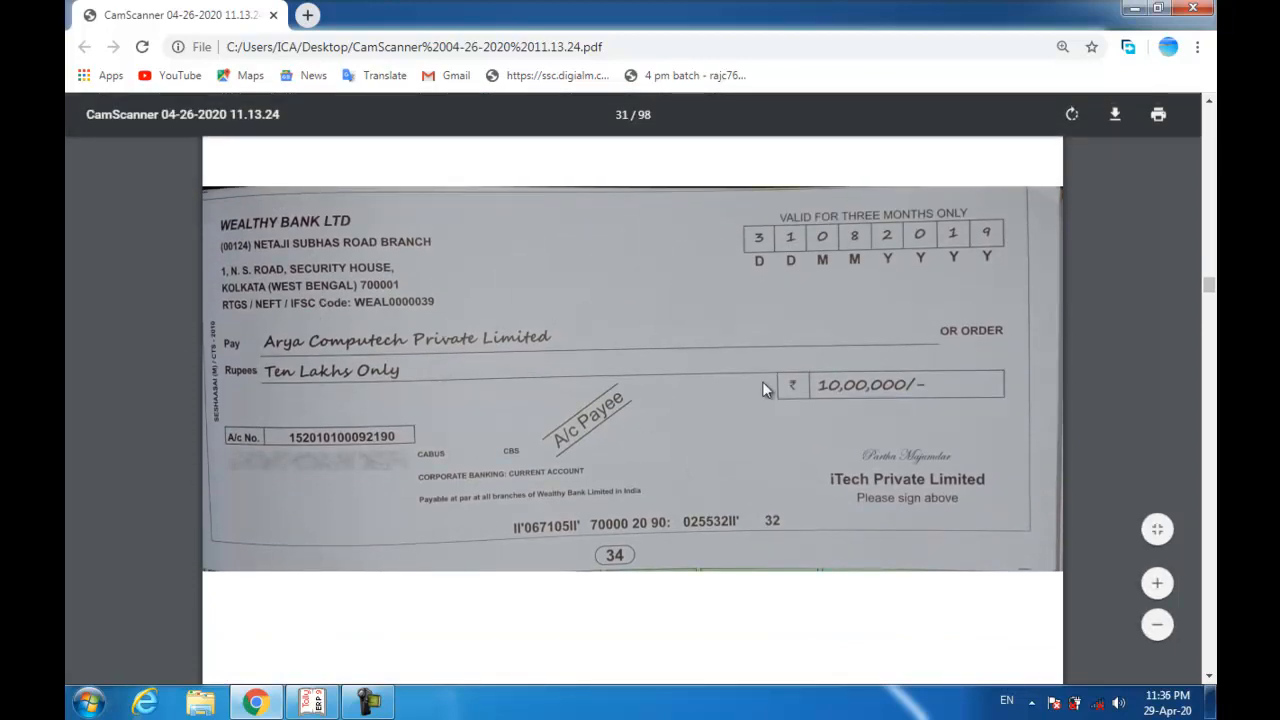
{"action": "key", "text": "alt+Tab"}
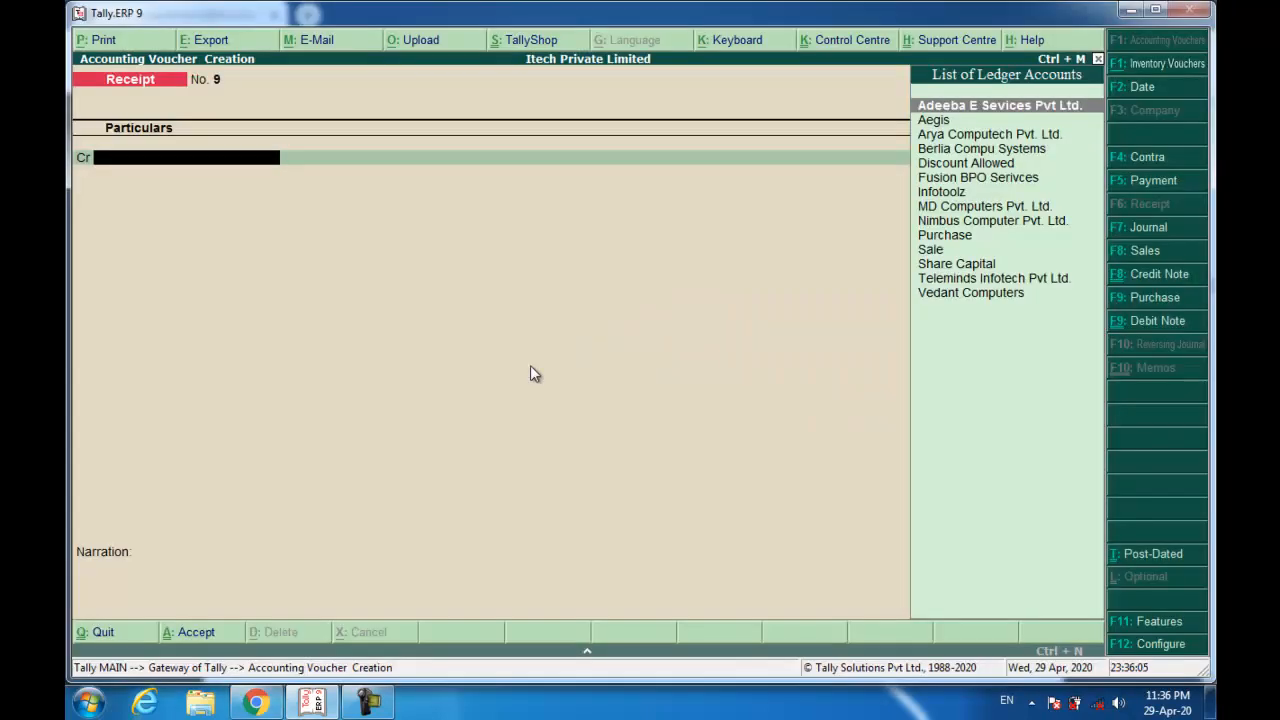
Debit Arya Computech 10,00,000 in a new payment, adjusted against bill ARY/0590/19-20.
{"action": "key", "text": "F5"}
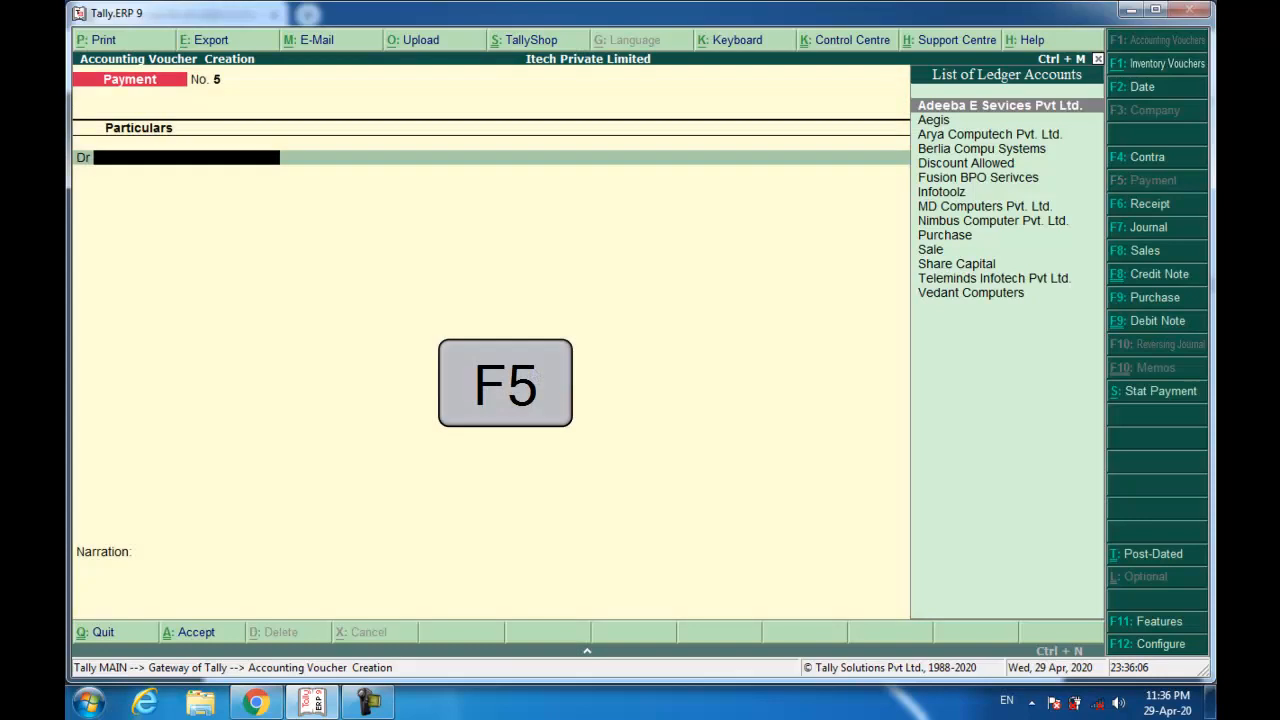
{"action": "type", "text": "Ary"}
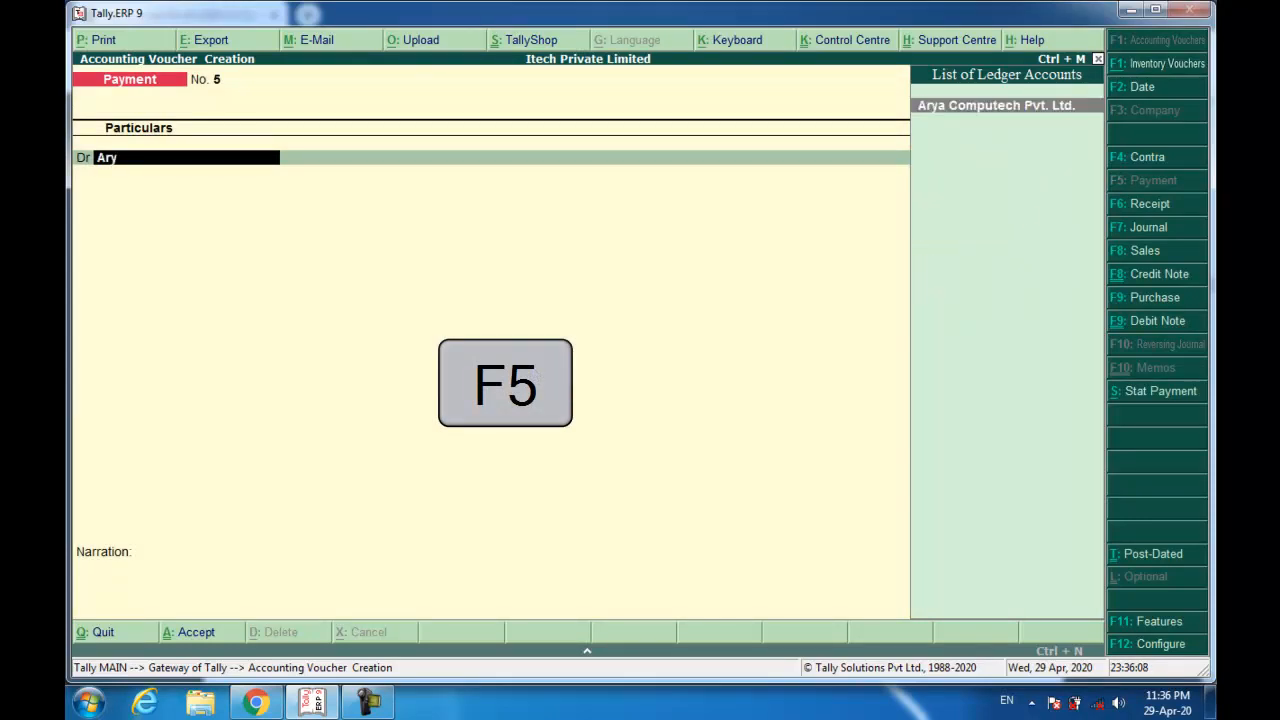
{"action": "key", "text": "Return"}
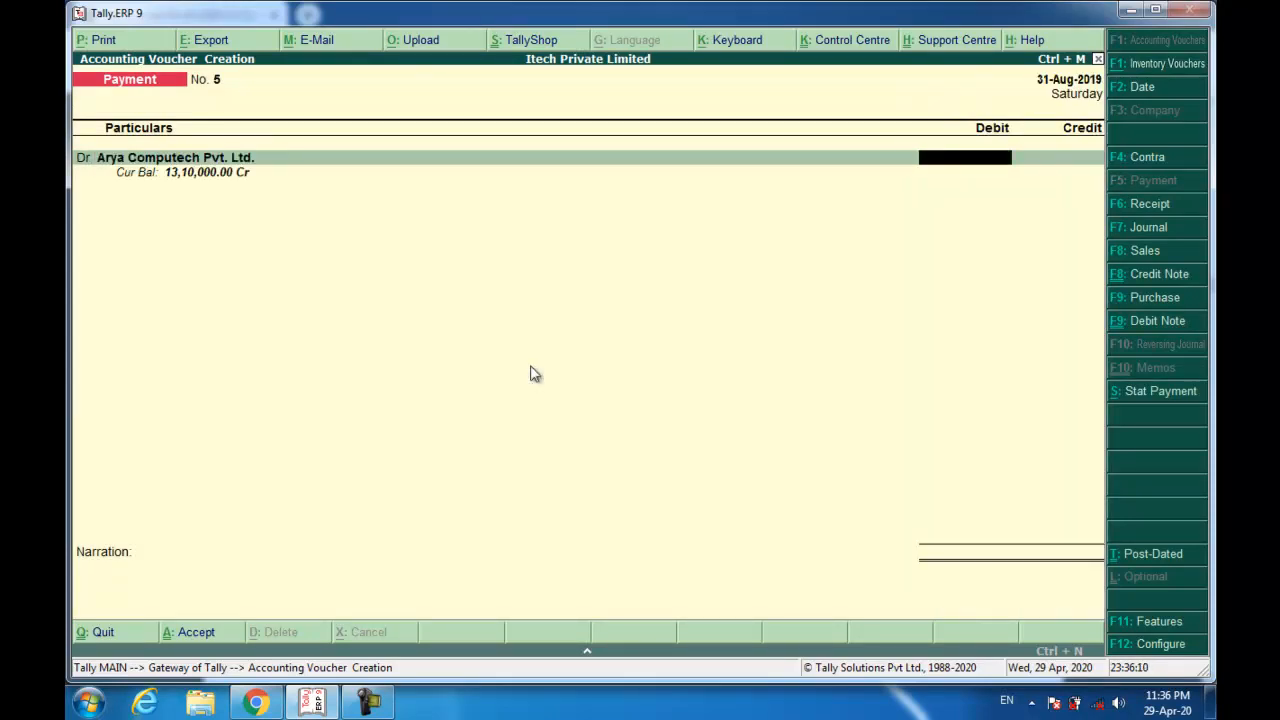
{"action": "type", "text": "1000000"}
{"action": "key", "text": "Return"}
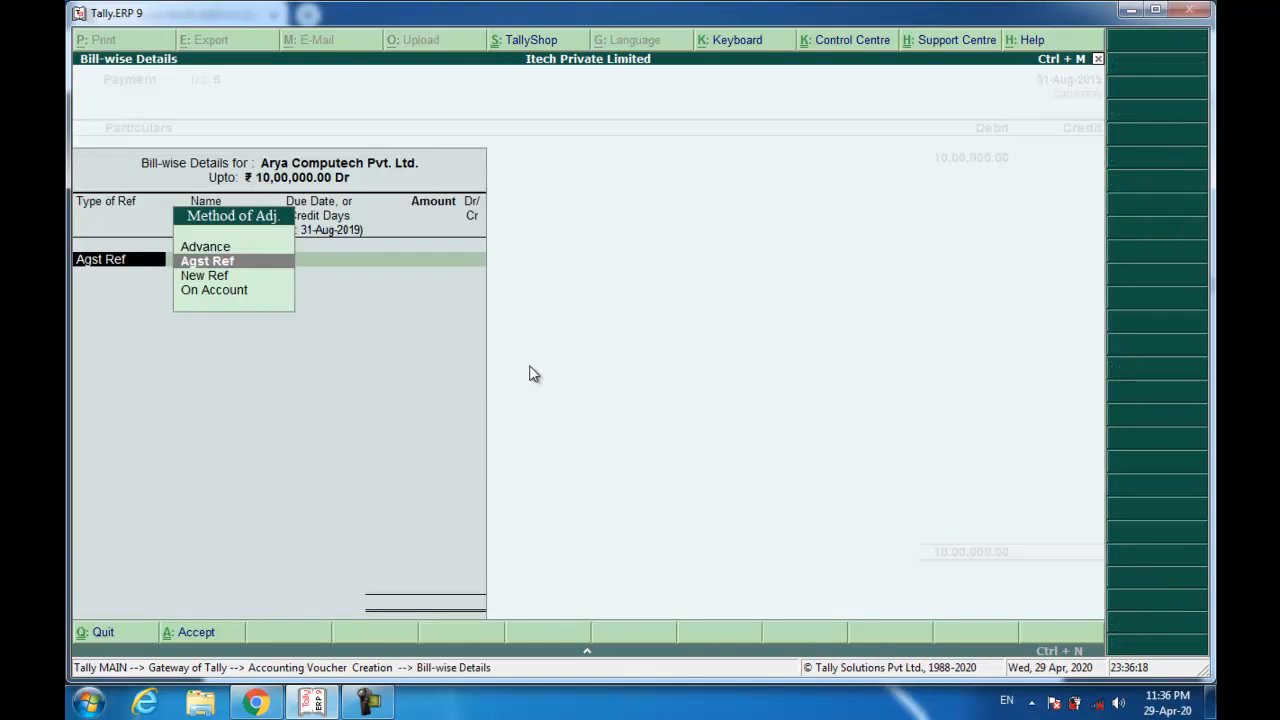
{"action": "key", "text": "Return"}
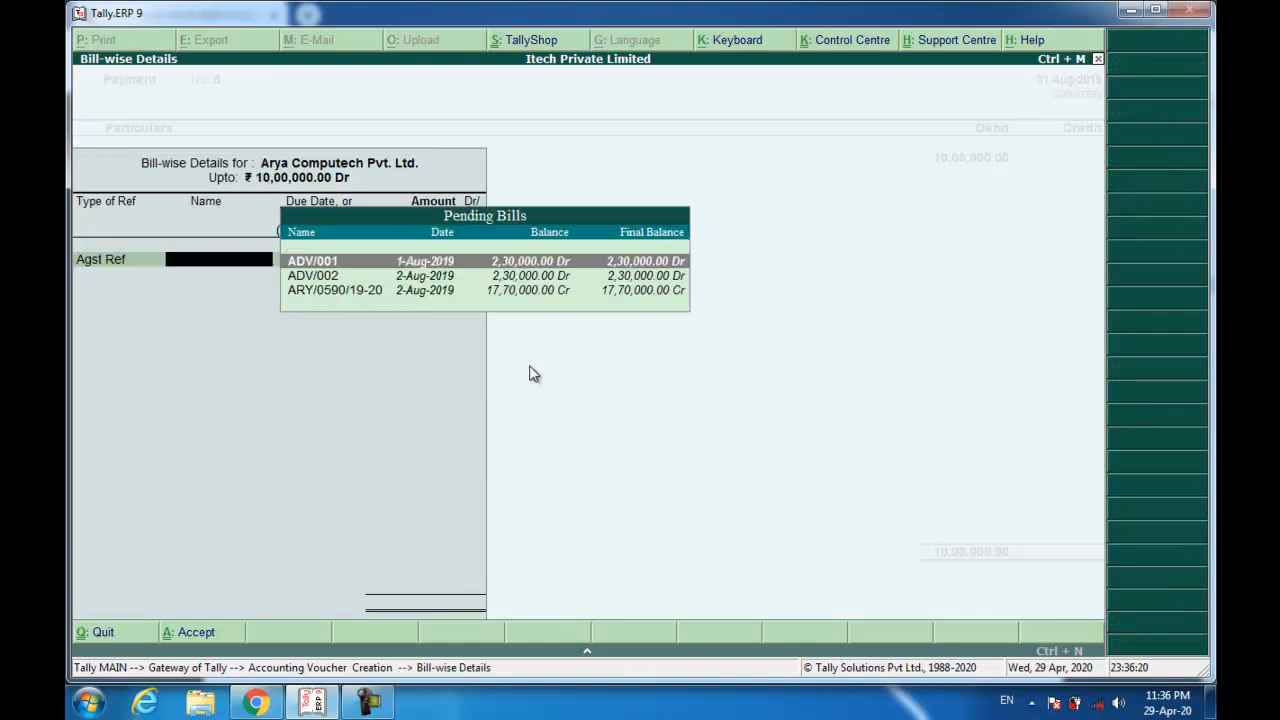
{"action": "key", "text": "Down"}
{"action": "key", "text": "Down"}
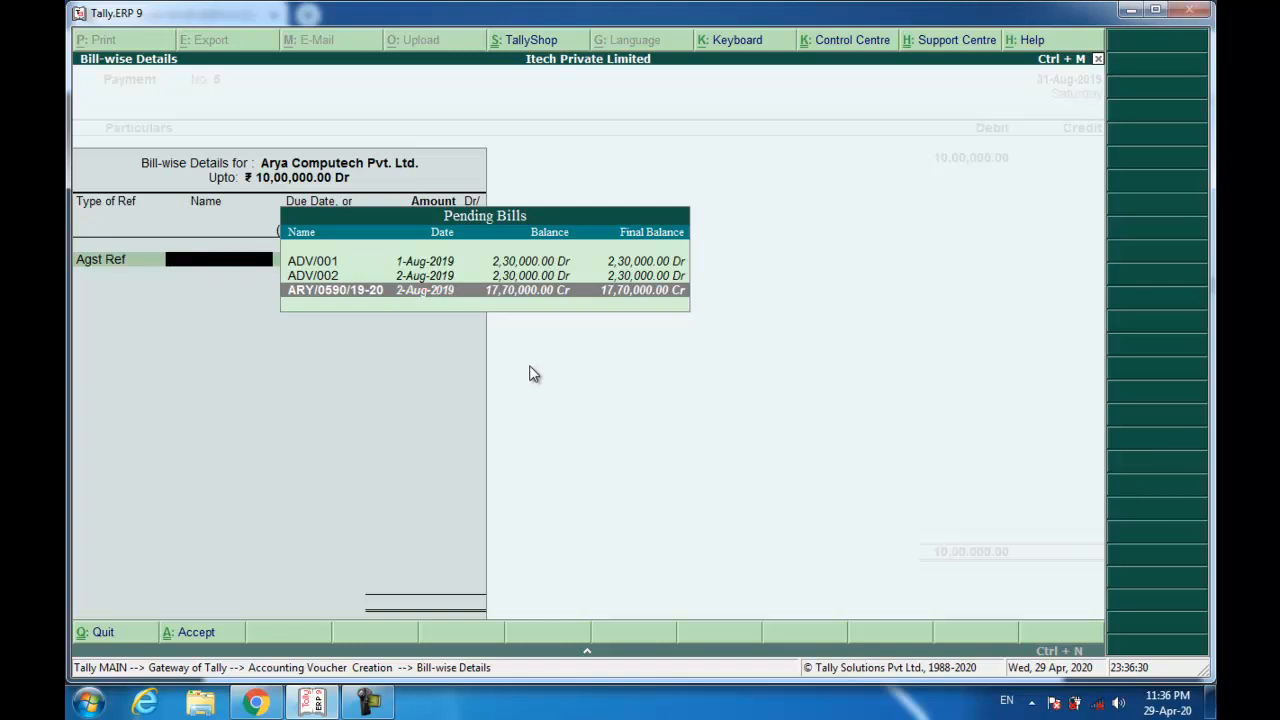
{"action": "key", "text": "Return"}
{"action": "key", "text": "Return"}
{"action": "key", "text": "Return"}
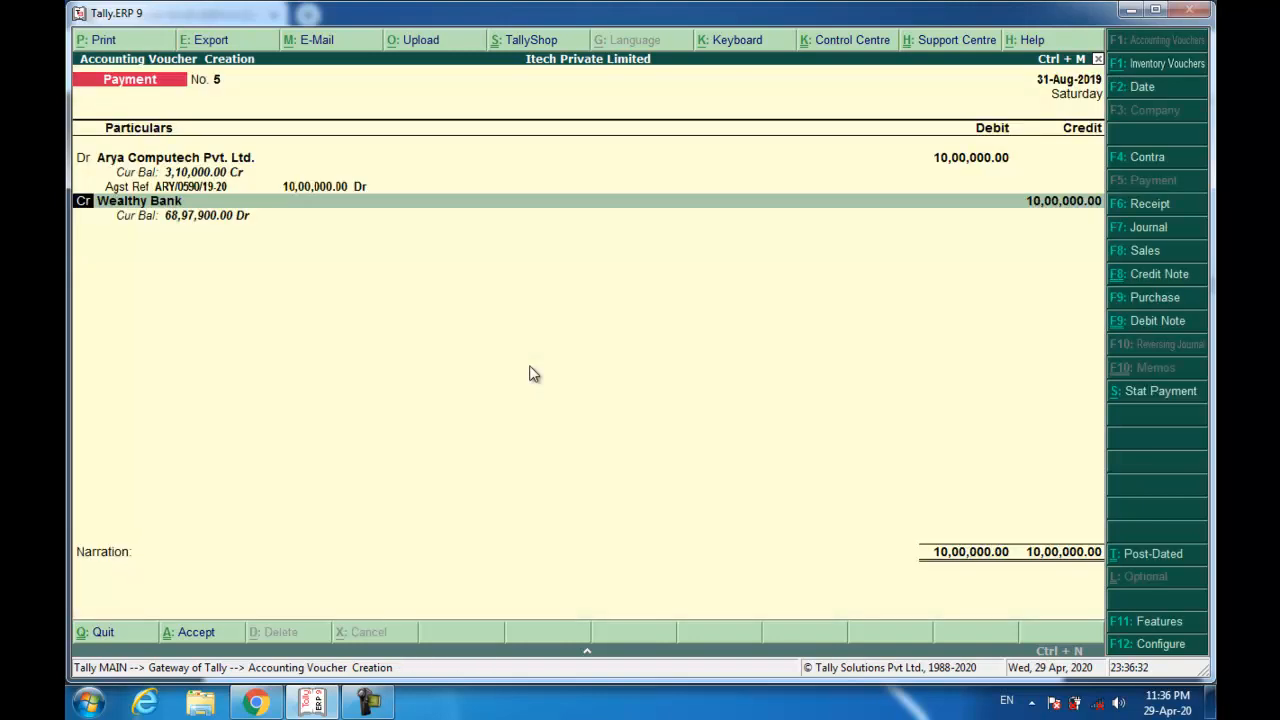
{"action": "key", "text": "Return"}
{"action": "key", "text": "Return"}
{"action": "key", "text": "Return"}
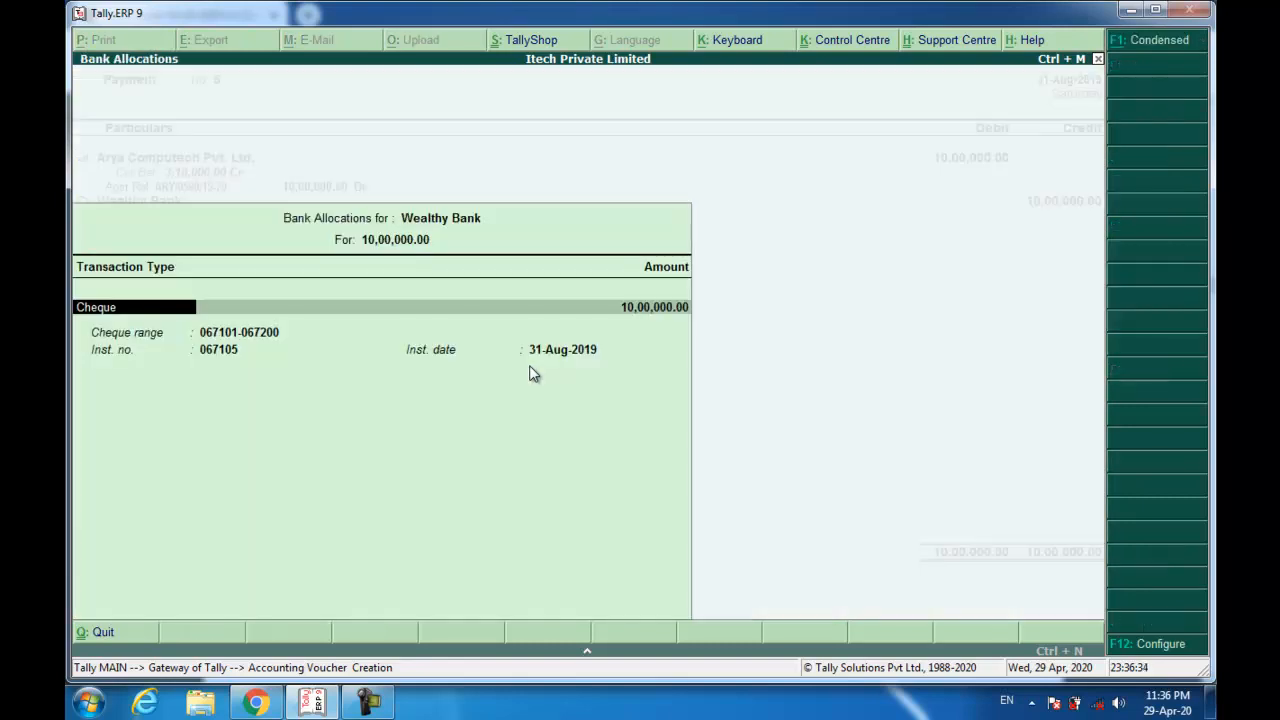
Keep the Wealthy Bank cheque details, add narration 'Being Payment made.' and save.
{"action": "key", "text": "Return"}
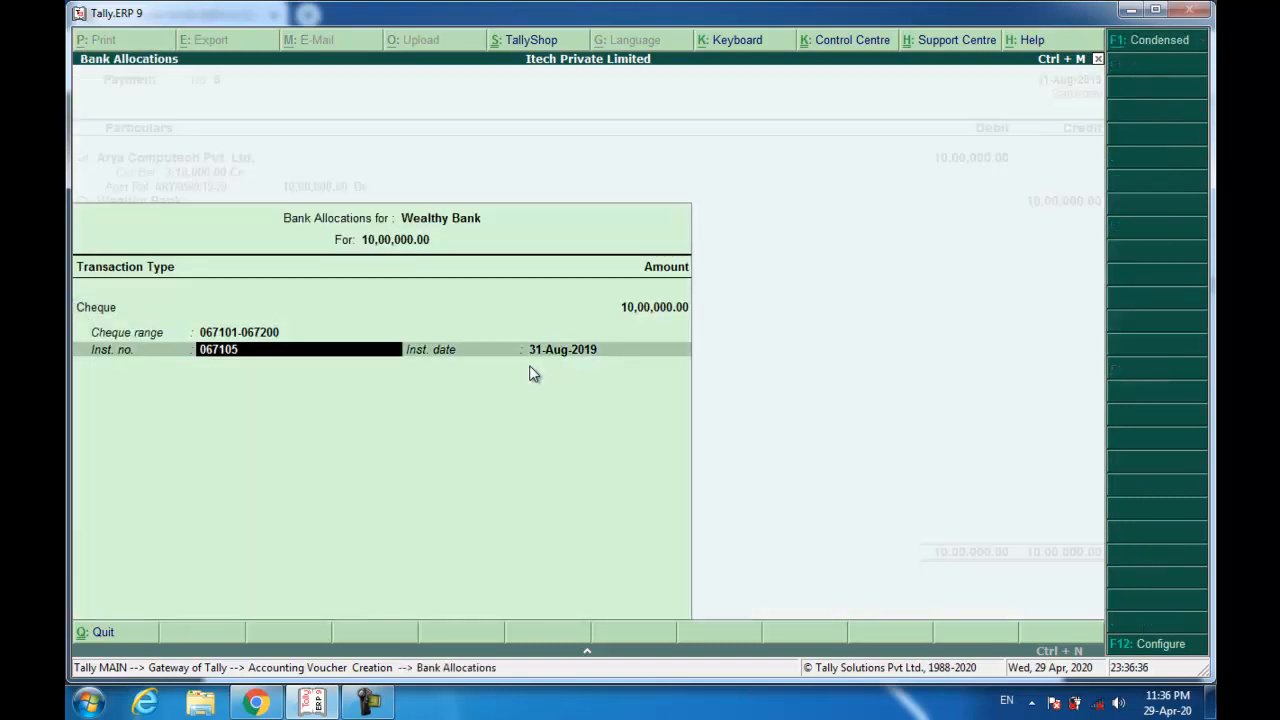
{"action": "key", "text": "Return"}
{"action": "key", "text": "Return"}
{"action": "type", "text": "Being Payment made."}
{"action": "key", "text": "Return"}
{"action": "key", "text": "y"}
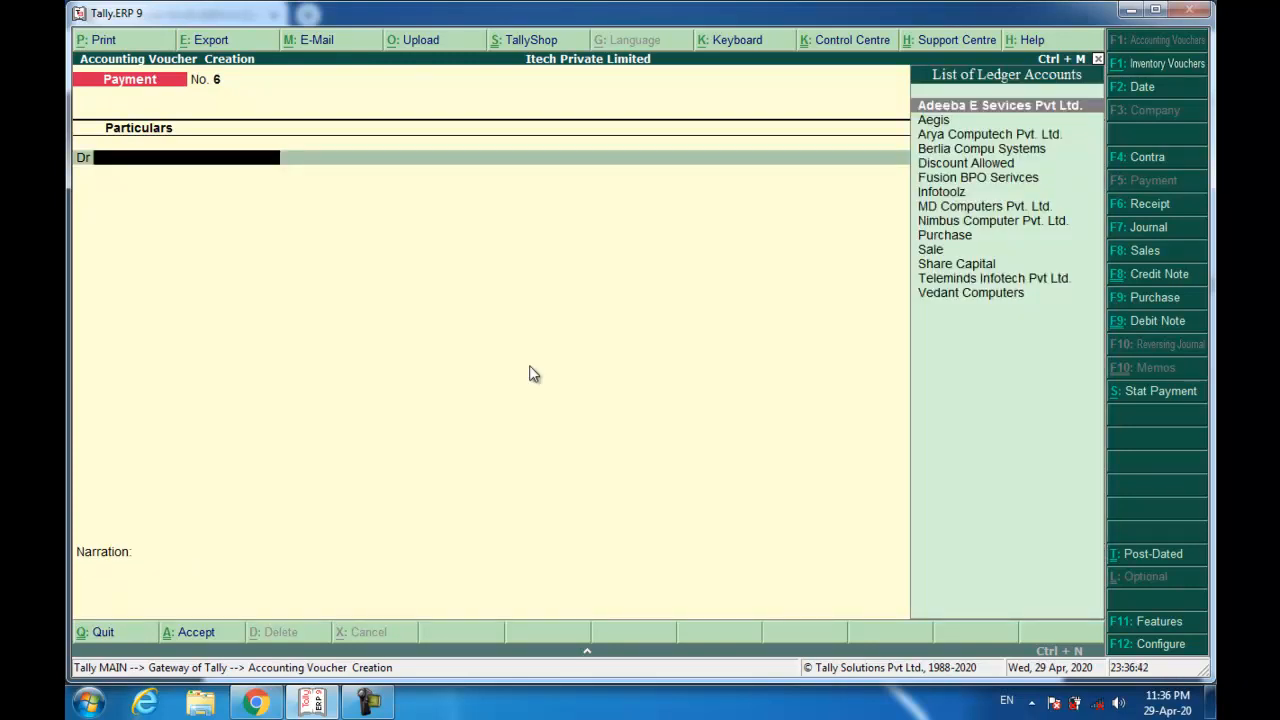
{"action": "left_click", "coordinate": [272, 701]}
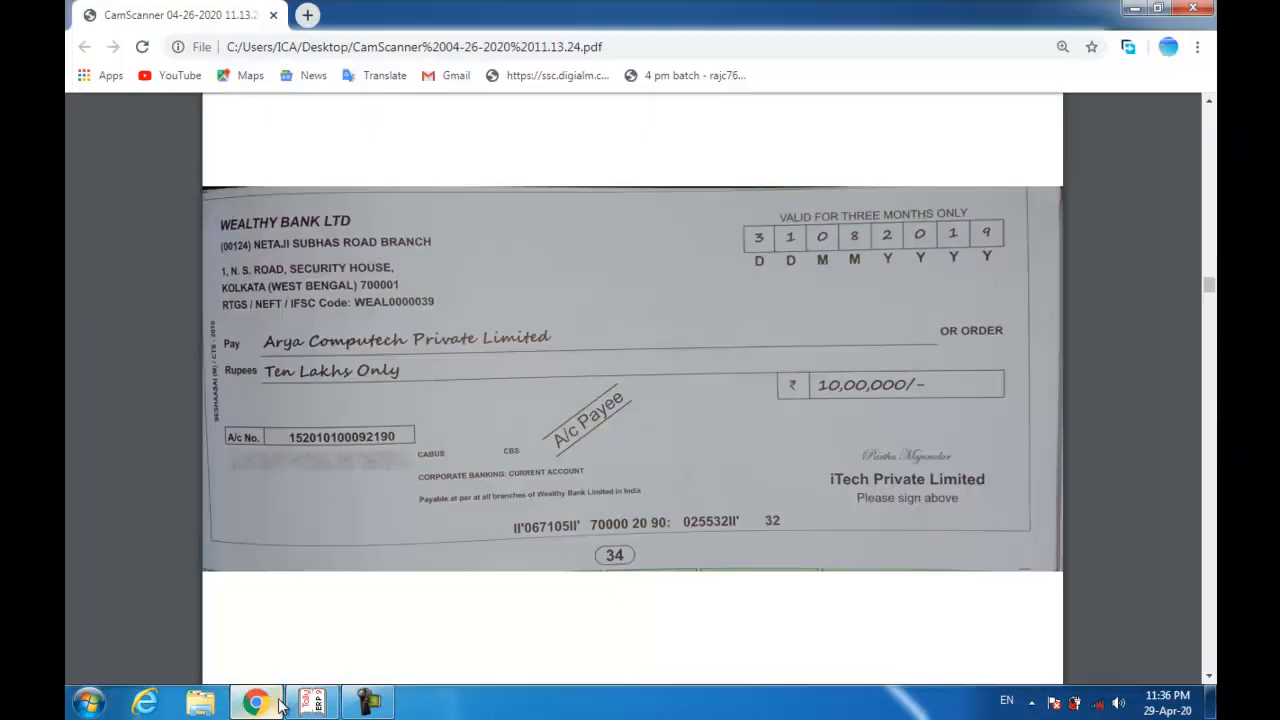
{"action": "scroll", "coordinate": [419, 605], "scroll_direction": "down", "scroll_amount": 10}
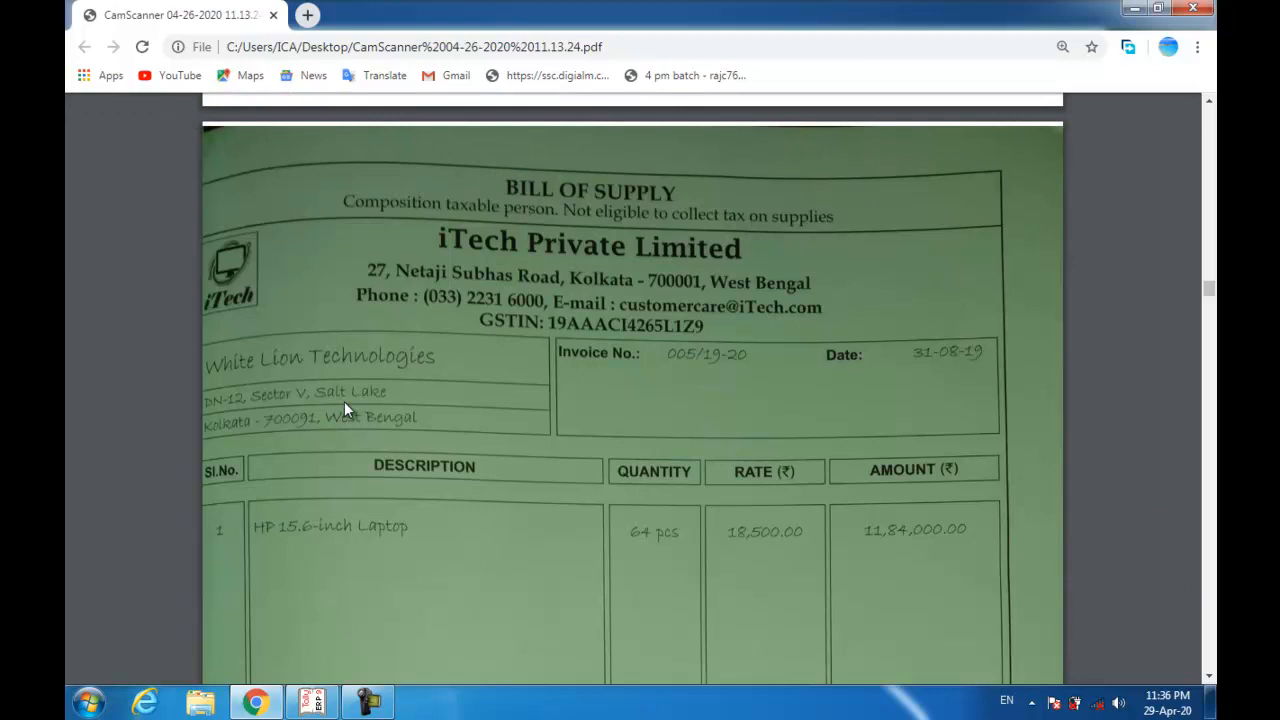
{"action": "key", "text": "alt+Tab"}
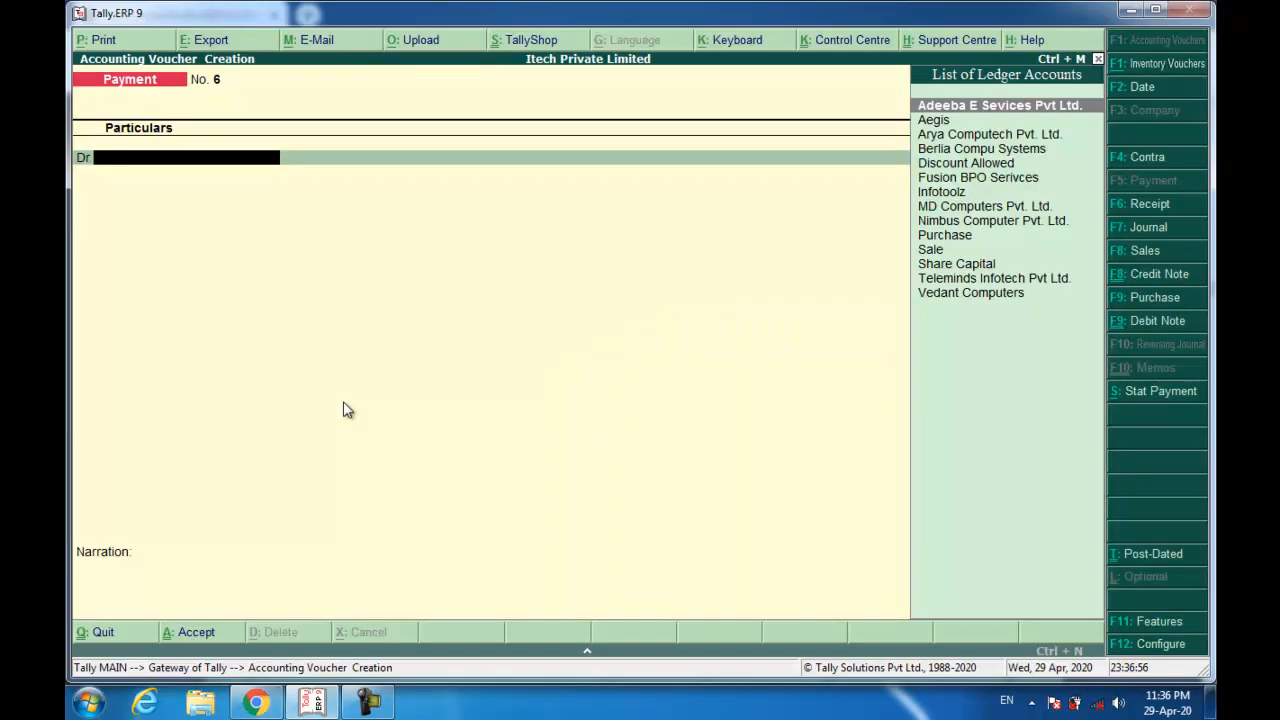
Start sales voucher reference 005/19-20 and create a ledger named White Lion Technologies.
{"action": "key", "text": "F8"}
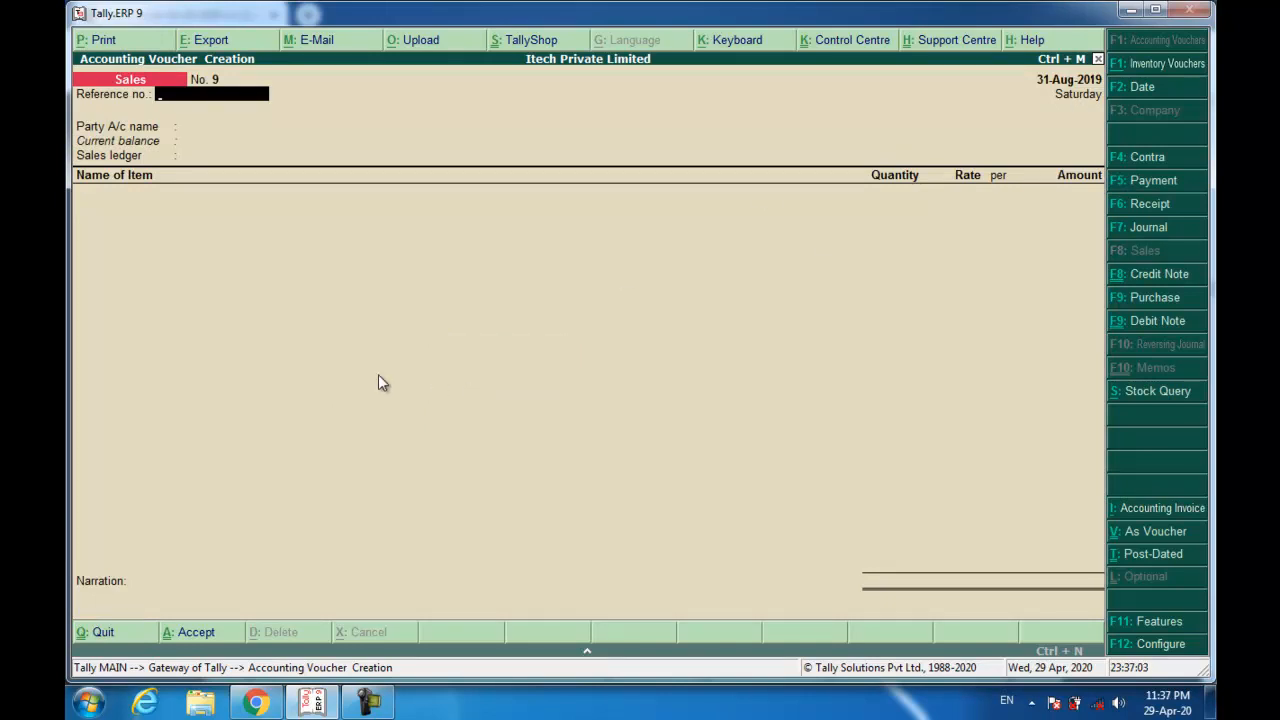
{"action": "type", "text": "005/19-20"}
{"action": "key", "text": "Return"}
{"action": "key", "text": "alt+c"}
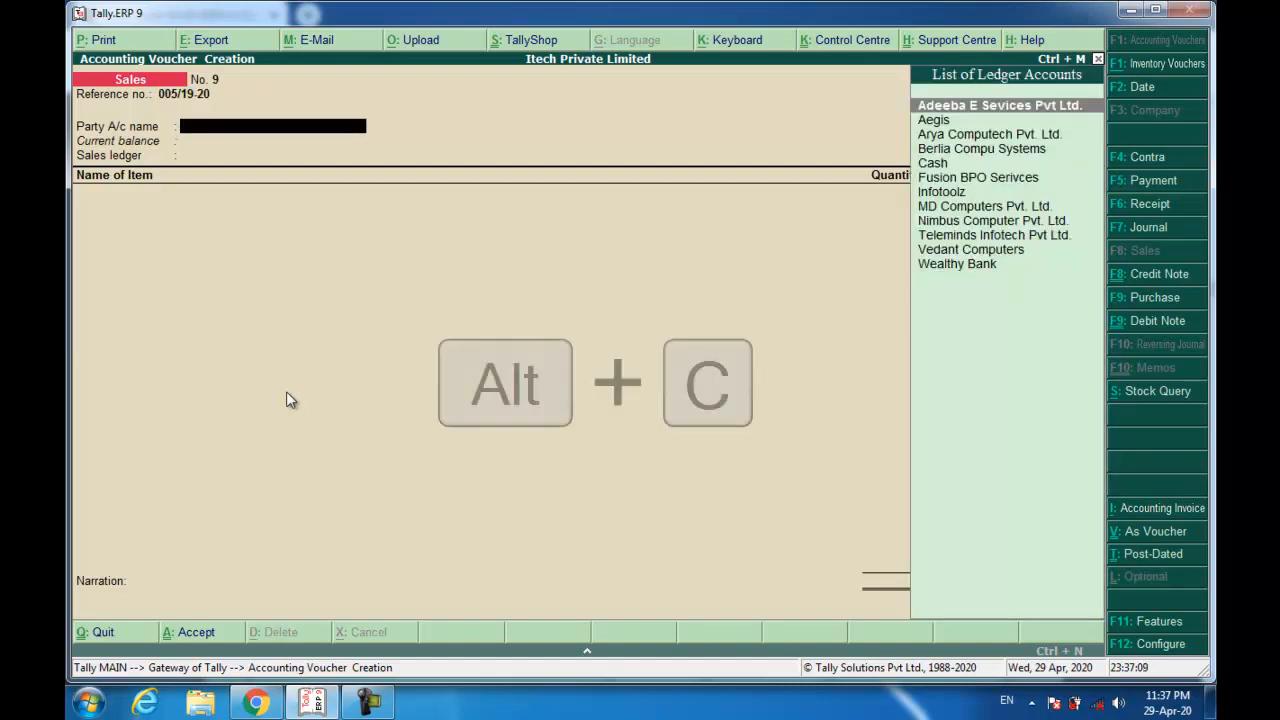
{"action": "type", "text": "Wite L"}
{"action": "key", "text": "BackSpace"}
{"action": "key", "text": "BackSpace"}
{"action": "key", "text": "BackSpace"}
{"action": "key", "text": "BackSpace"}
{"action": "key", "text": "BackSpace"}
{"action": "type", "text": "hite Lian"}
{"action": "key", "text": "BackSpace"}
{"action": "type", "text": "on"}
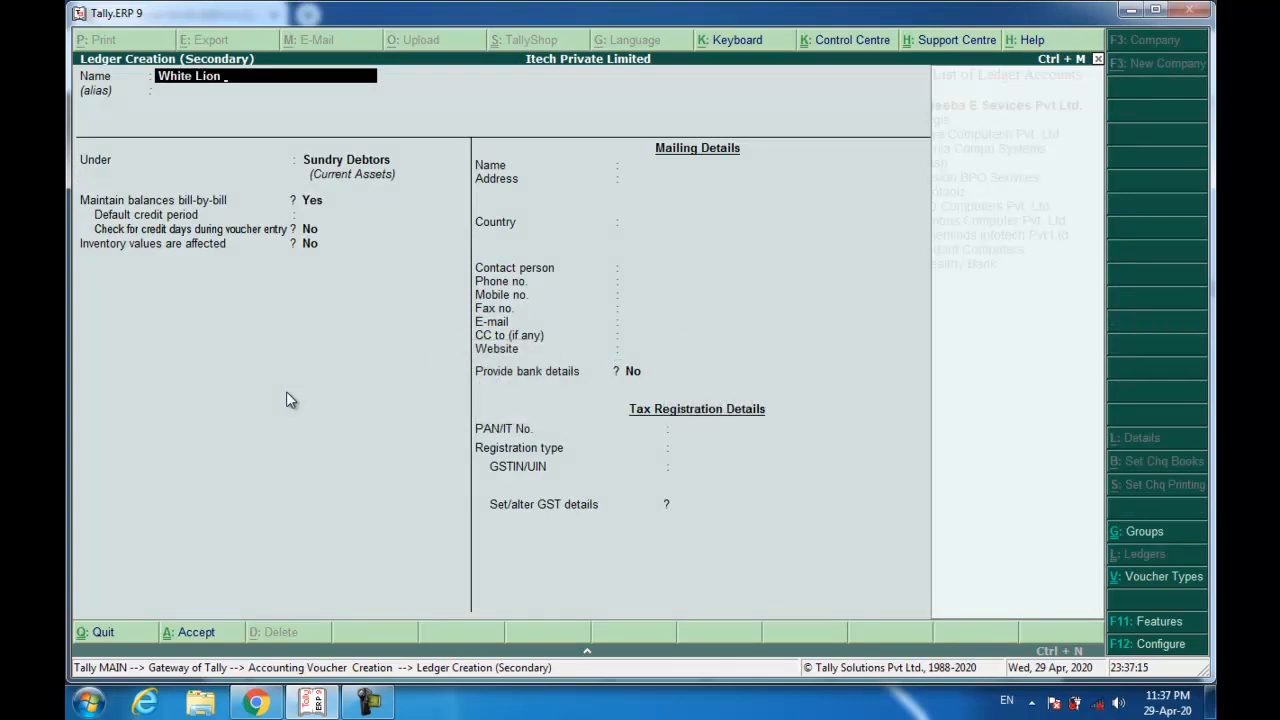
{"action": "type", "text": " Technologies"}
{"action": "key", "text": "Return"}
{"action": "key", "text": "Return"}
{"action": "key", "text": "Return"}
{"action": "key", "text": "Return"}
{"action": "key", "text": "Return"}
{"action": "key", "text": "Return"}
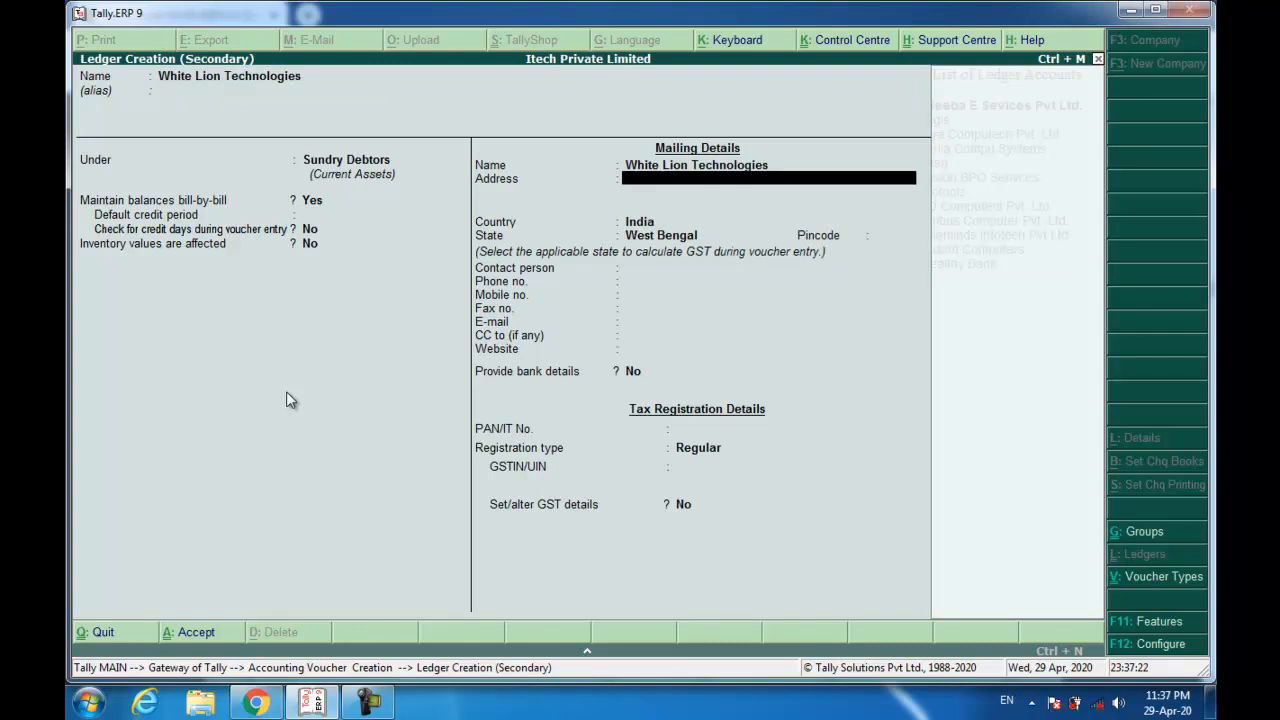
Enter the customer's Kolkata street address, state West Bengal, pincode and country India.
{"action": "type", "text": "DN - 12, Sector V, Salt Lake"}
{"action": "key", "text": "Return"}
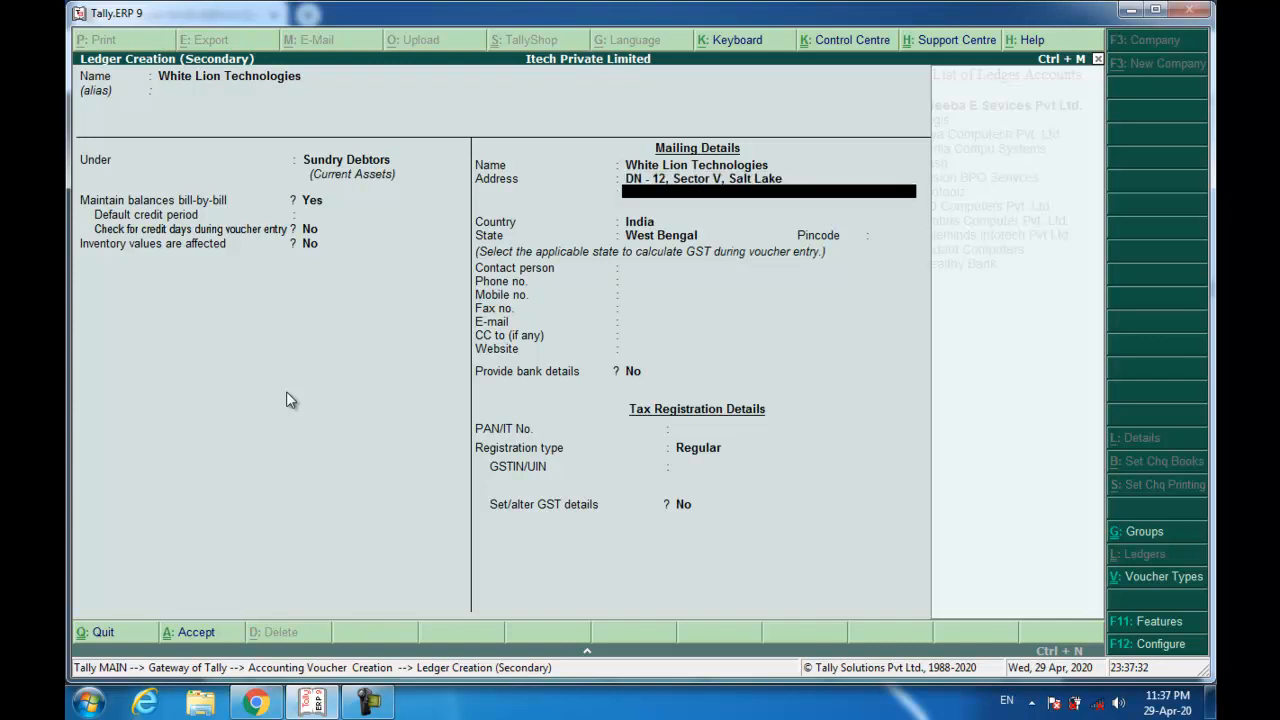
{"action": "type", "text": "Kolkata - 70091, West Bengal"}
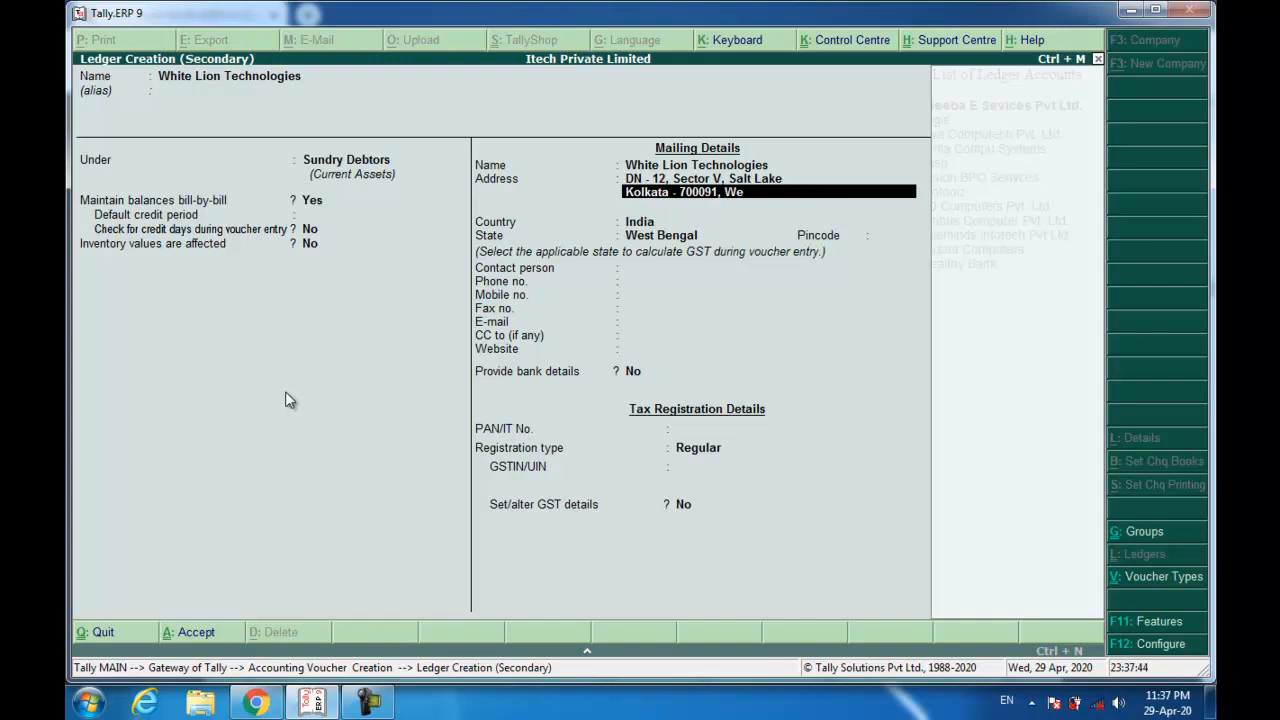
{"action": "key", "text": "Return"}
{"action": "key", "text": "Return"}
{"action": "key", "text": "Return"}
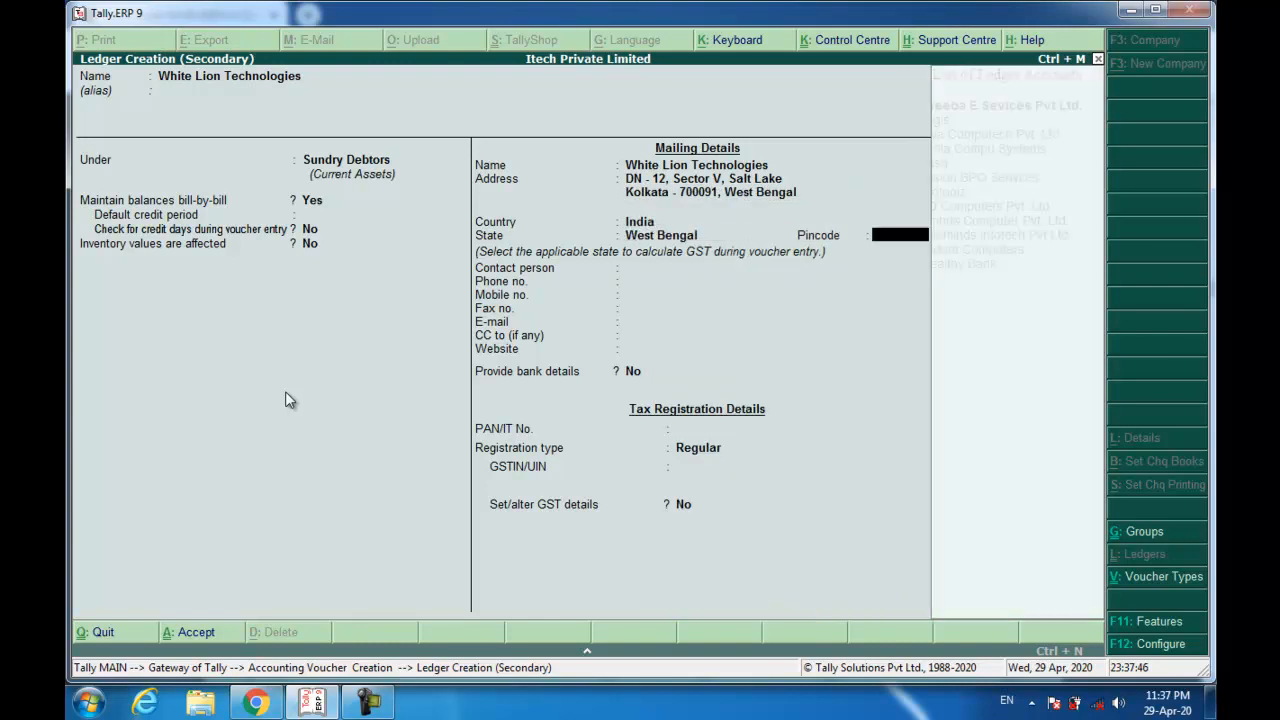
{"action": "type", "text": "700091"}
{"action": "key", "text": "Return"}
{"action": "key", "text": "Return"}
{"action": "key", "text": "Return"}
{"action": "key", "text": "Return"}
{"action": "key", "text": "Return"}
{"action": "key", "text": "Return"}
{"action": "key", "text": "Return"}
{"action": "key", "text": "Return"}
{"action": "key", "text": "Return"}
{"action": "key", "text": "Return"}
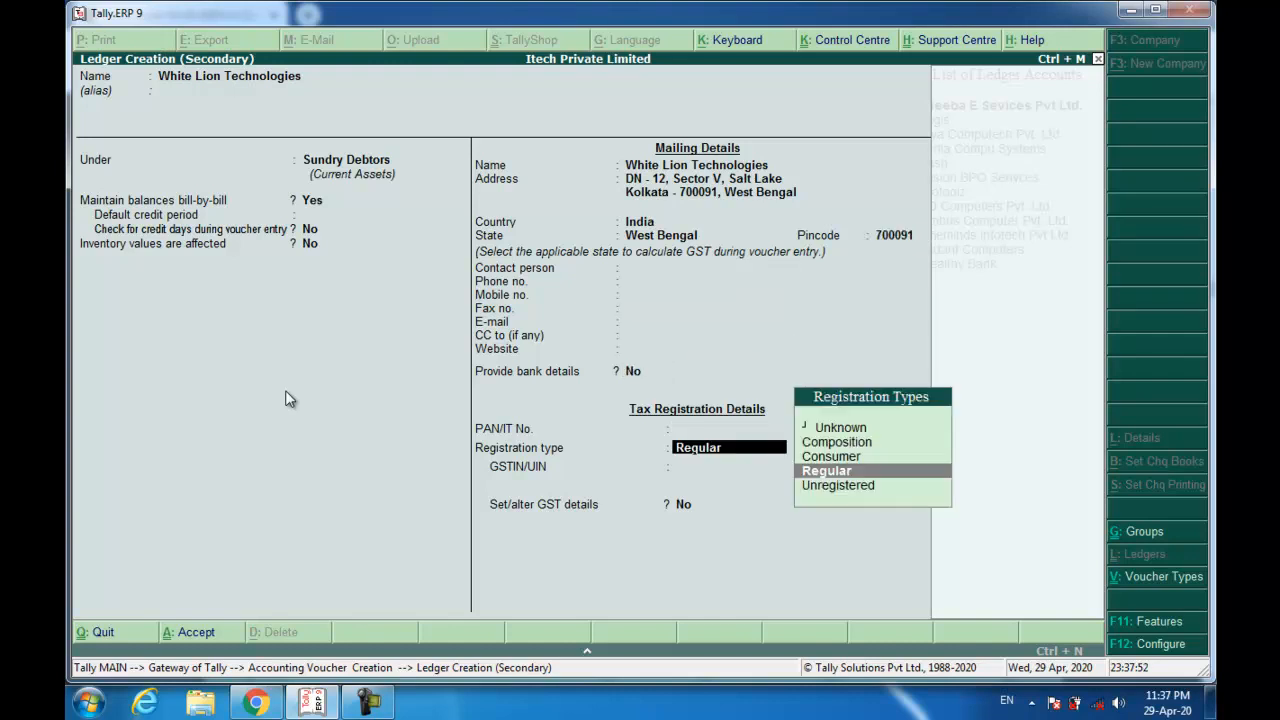
Set the registration type to Unregistered and save the White Lion Technologies ledger.
{"action": "key", "text": "Down"}
{"action": "key", "text": "Return"}
{"action": "key", "text": "Return"}
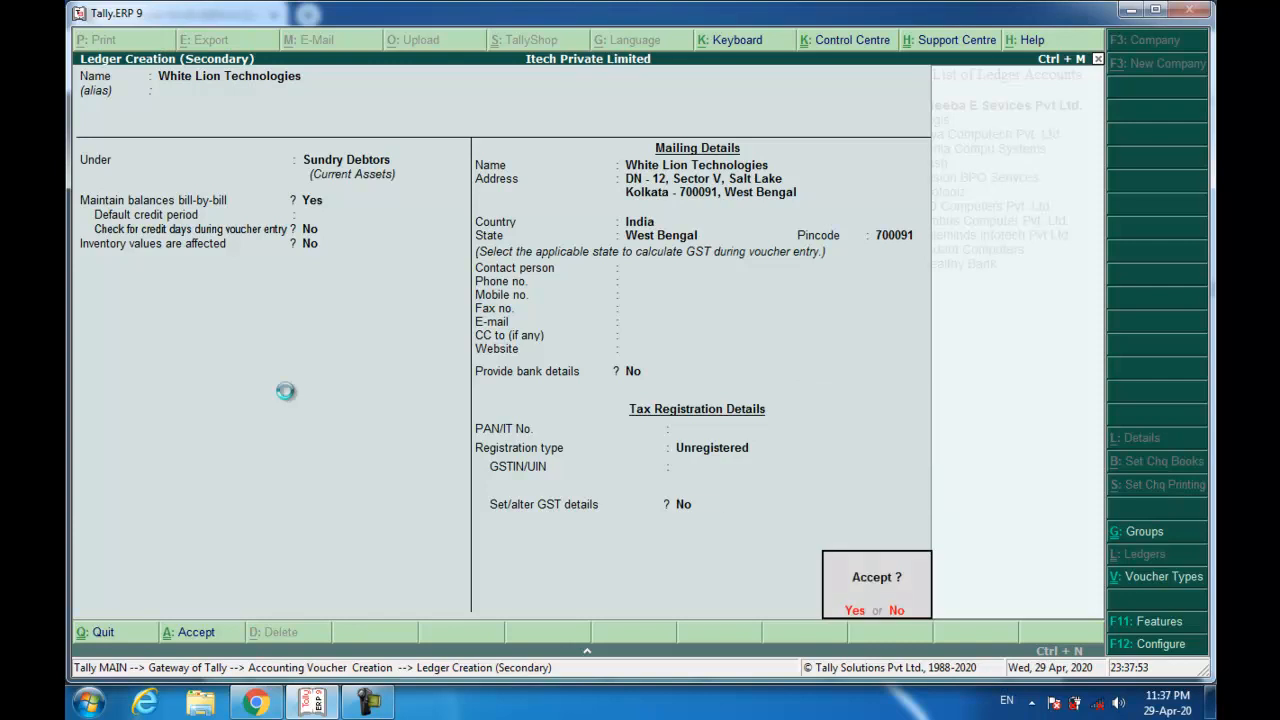
{"action": "key", "text": "Return"}
{"action": "key", "text": "ctrl+a"}
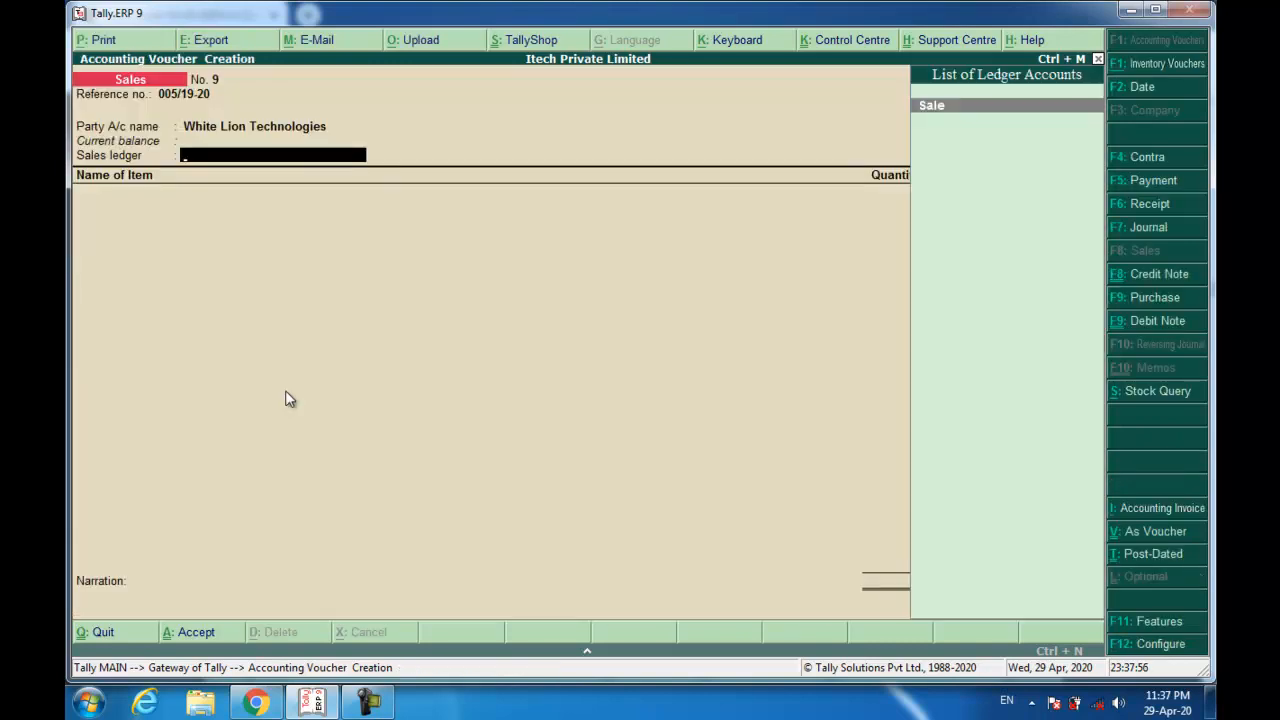
Choose the Sale ledger and bill 64 HP 15q laptops at 18,500 each.
{"action": "key", "text": "Return"}
{"action": "type", "text": "hp"}
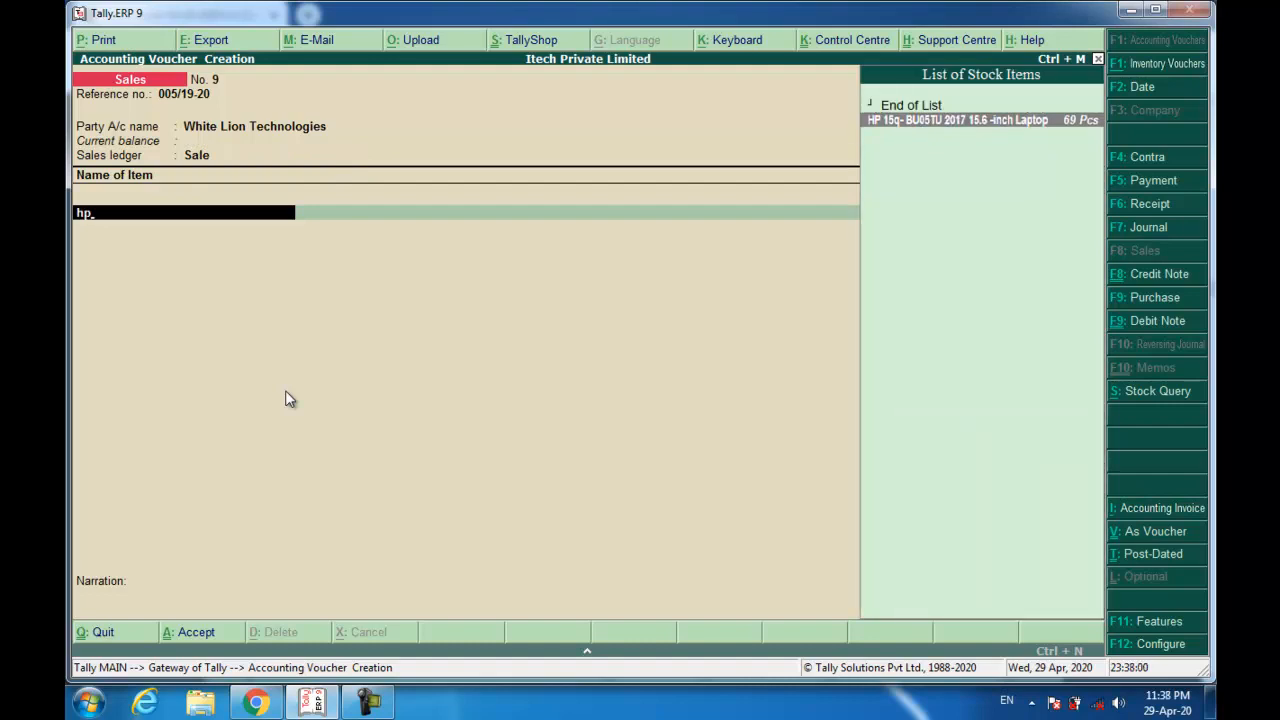
{"action": "key", "text": "Return"}
{"action": "type", "text": "64"}
{"action": "key", "text": "Return"}
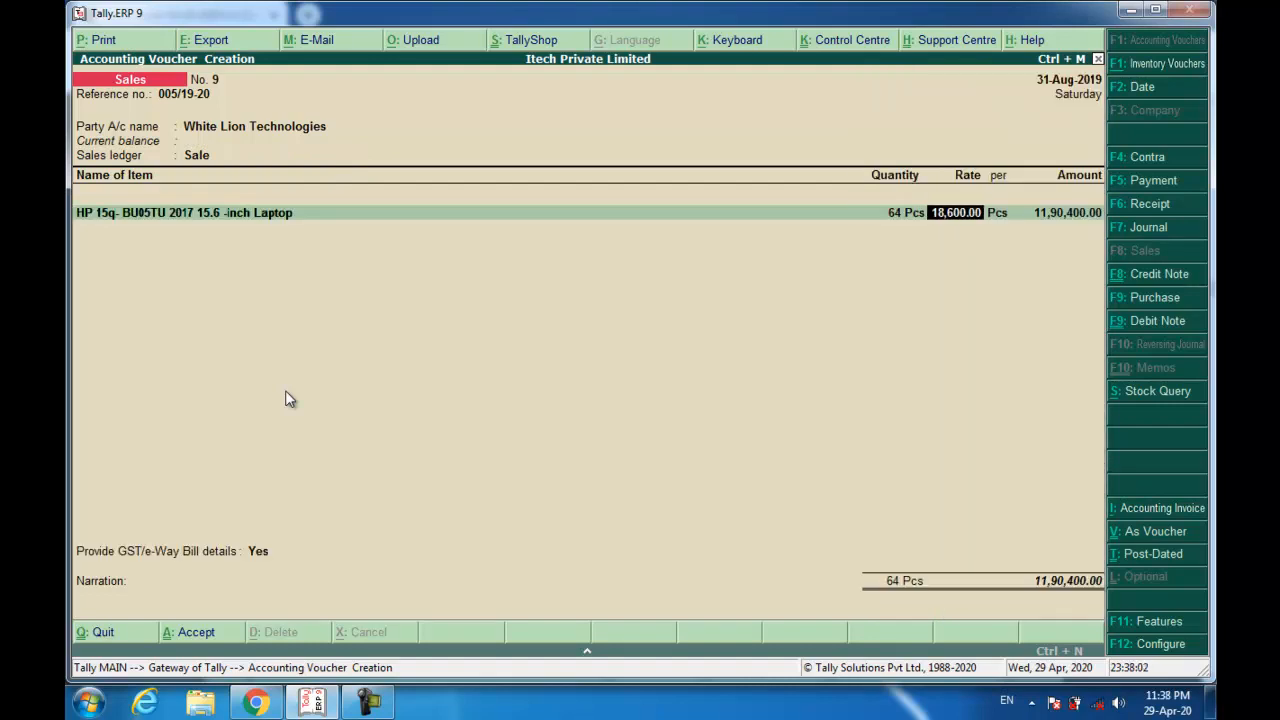
{"action": "type", "text": "18500"}
{"action": "key", "text": "Return"}
{"action": "key", "text": "Return"}
{"action": "key", "text": "Return"}
{"action": "key", "text": "Return"}
{"action": "key", "text": "Return"}
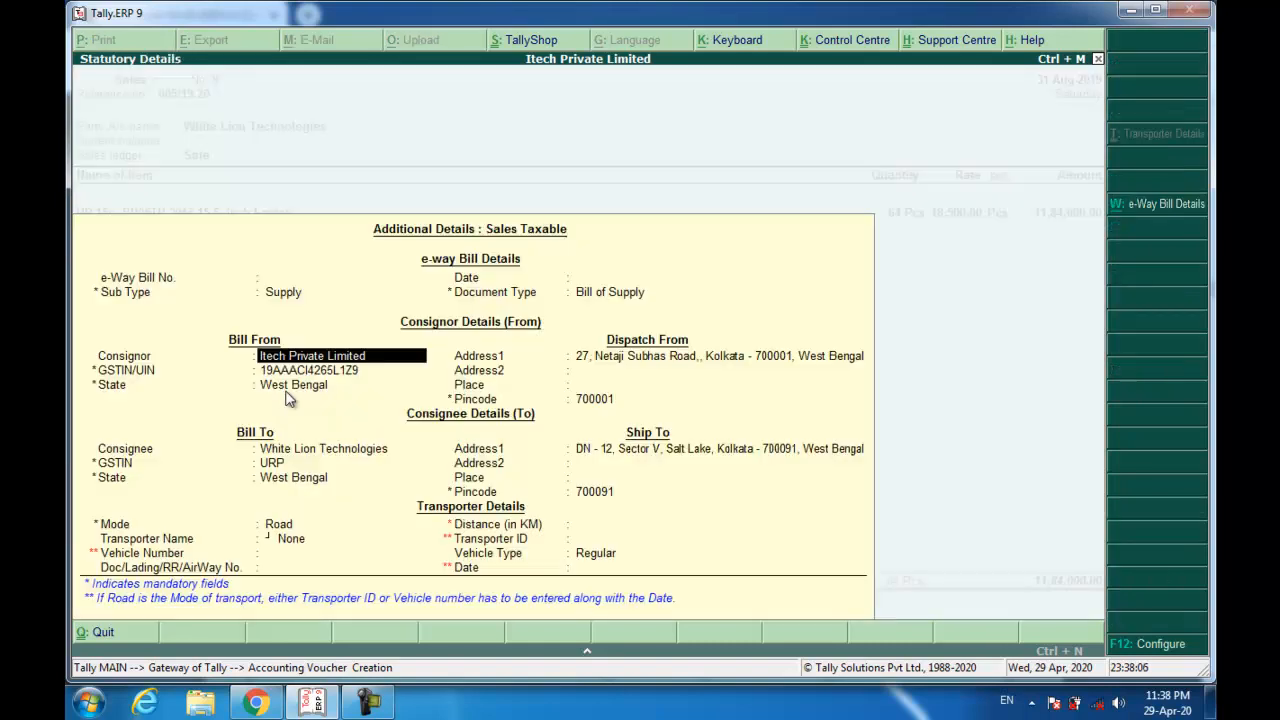
Set GST/e-Way details to No, add New Ref 005/19-20, recall narration and save.
{"action": "key", "text": "BackSpace"}
{"action": "key", "text": "BackSpace"}
{"action": "key", "text": "BackSpace"}
{"action": "key", "text": "BackSpace"}
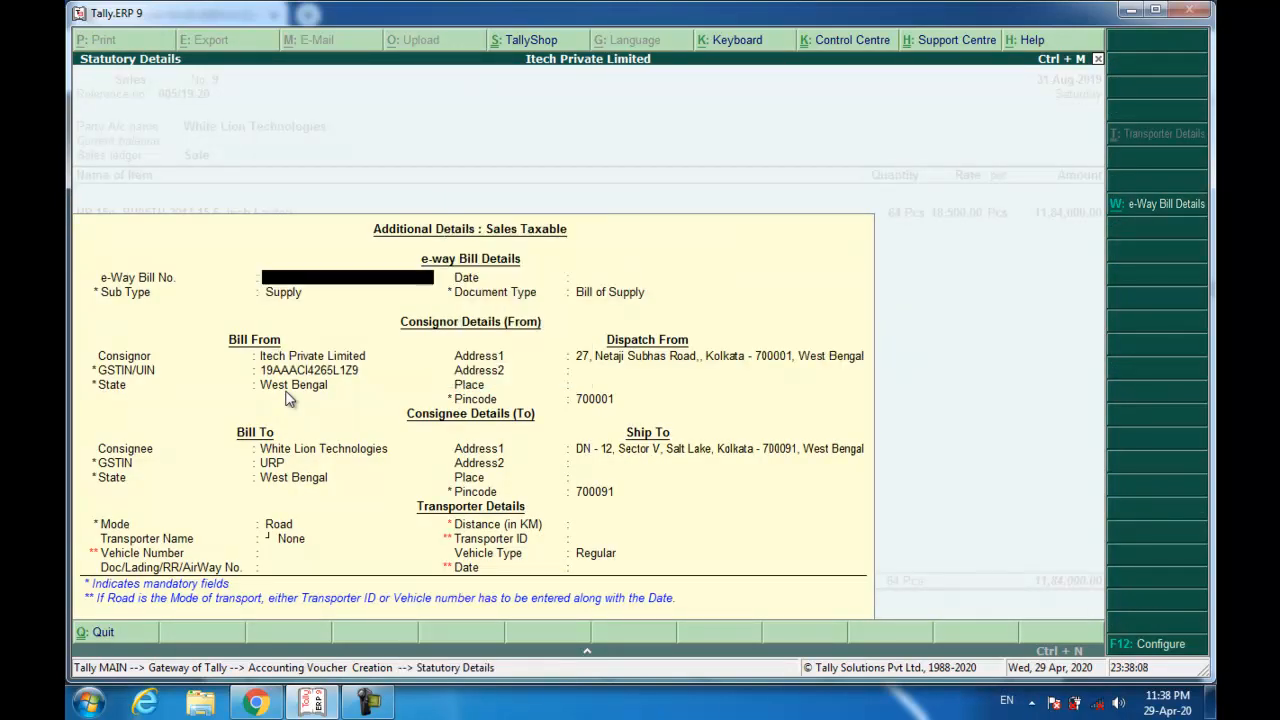
{"action": "key", "text": "Up"}
{"action": "key", "text": "Return"}
{"action": "key", "text": "Return"}
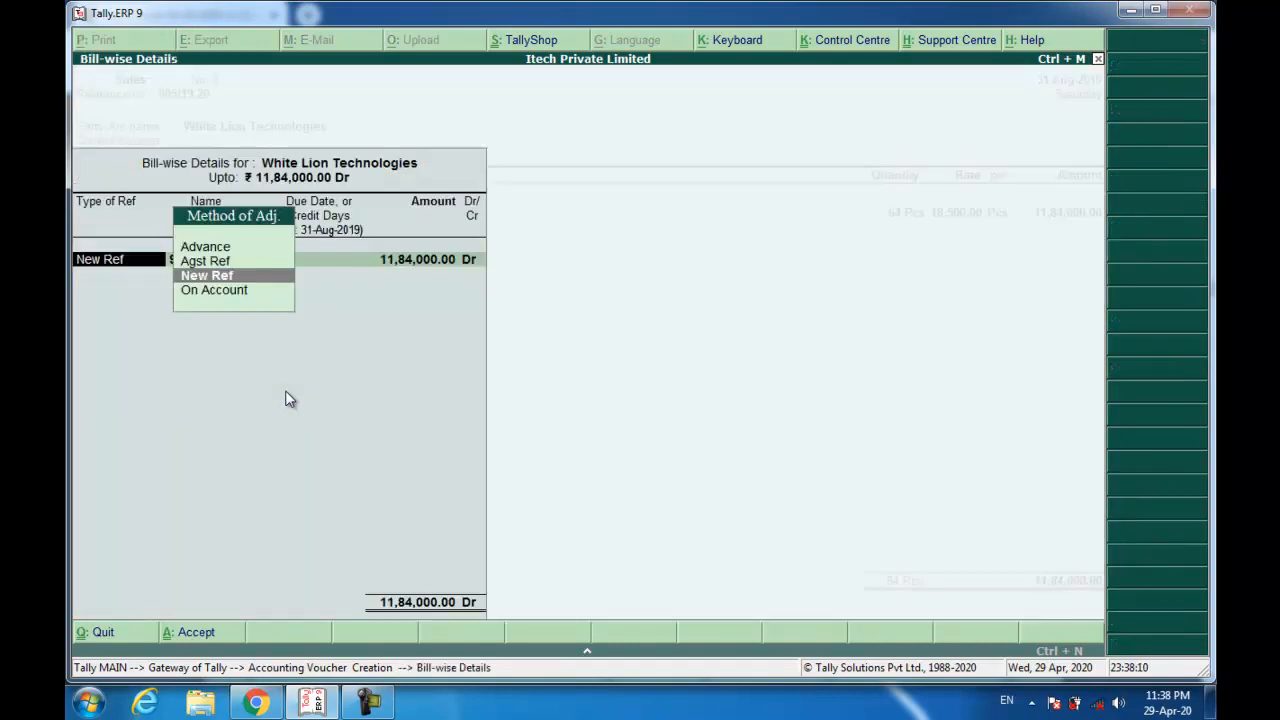
{"action": "key", "text": "Return"}
{"action": "type", "text": "00"}
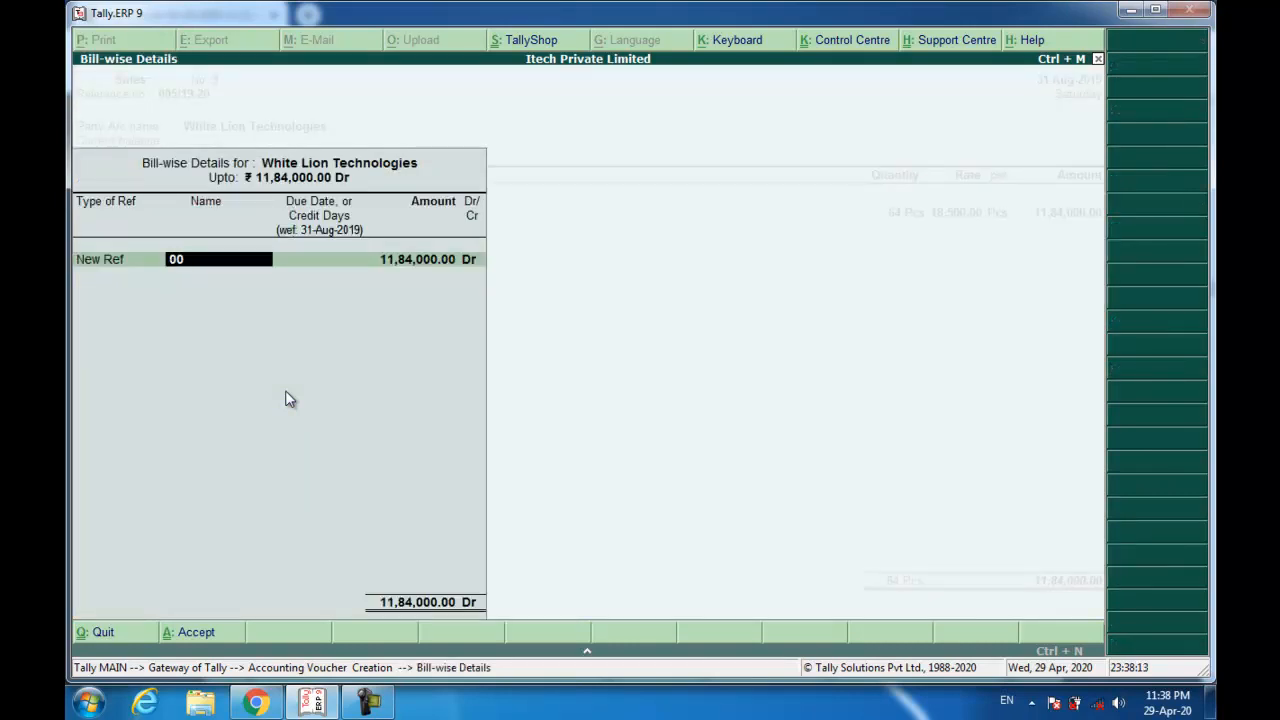
{"action": "type", "text": "5/19-20"}
{"action": "key", "text": "Return"}
{"action": "key", "text": "Return"}
{"action": "key", "text": "Return"}
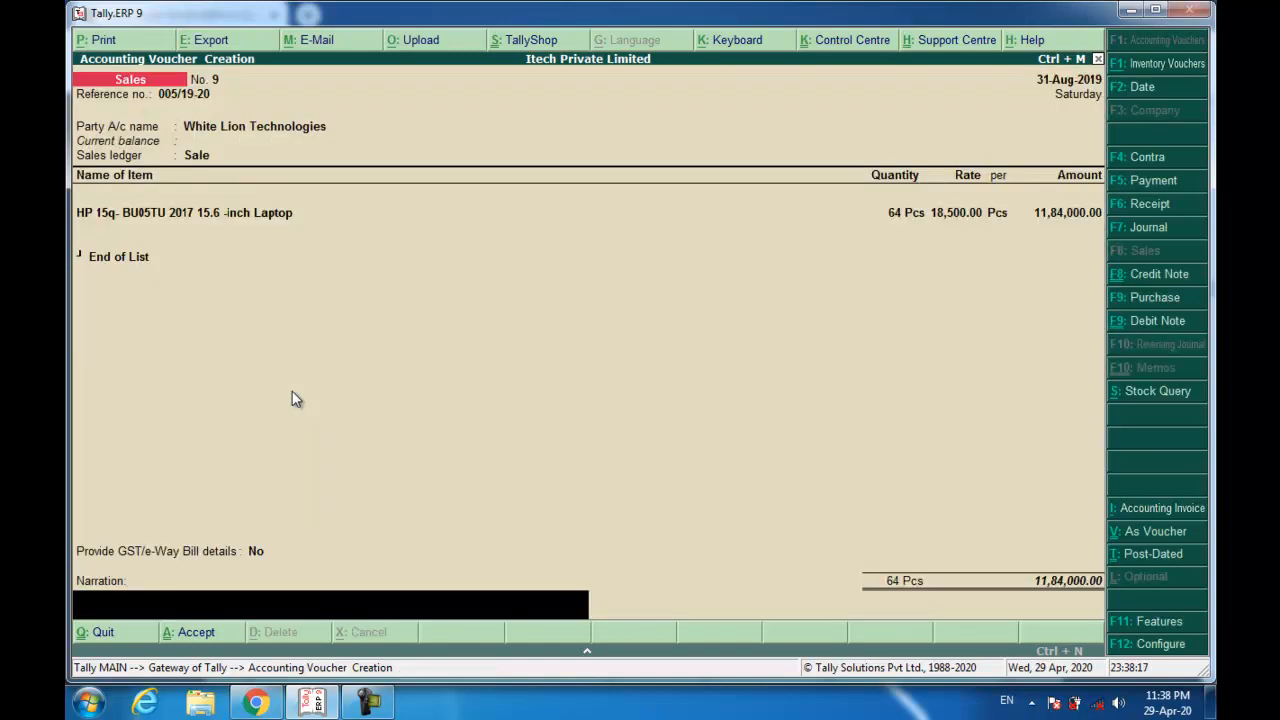
{"action": "key", "text": "ctrl+r"}
{"action": "key", "text": "Return"}
{"action": "key", "text": "Return"}
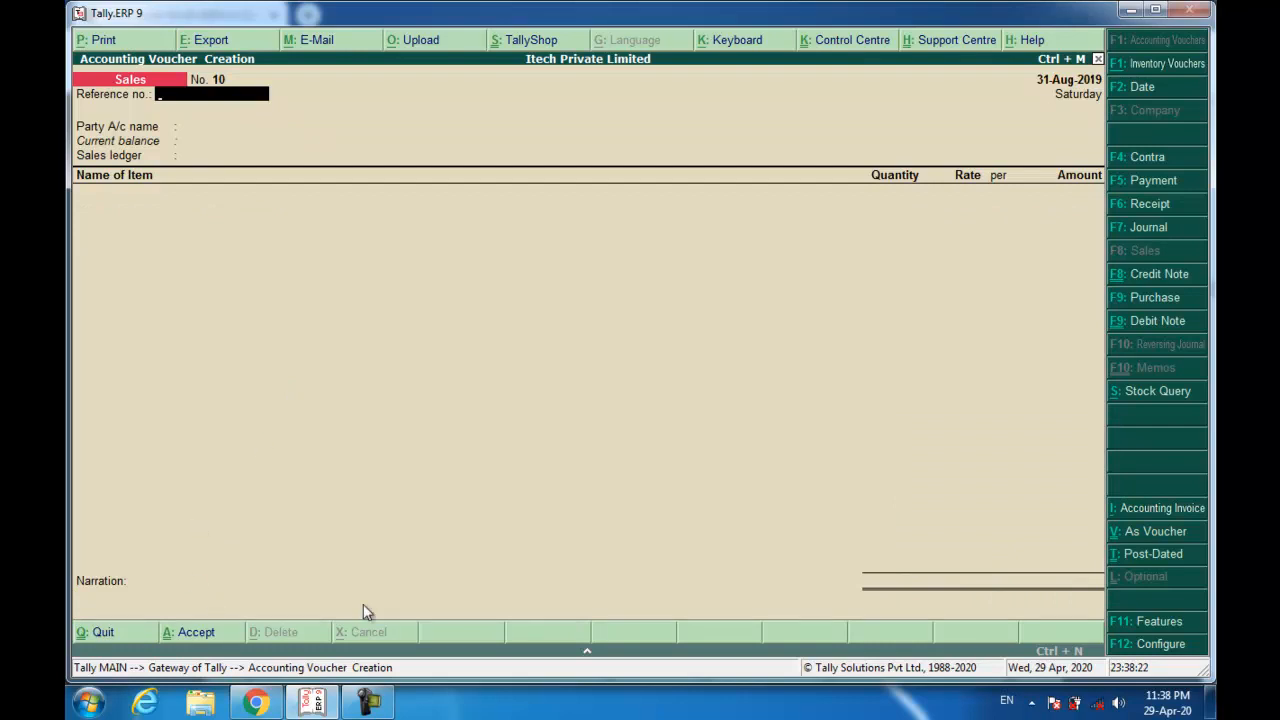
{"action": "left_click", "coordinate": [256, 703]}
Scroll to White Lion's 11,84,000 money receipt on page 36, then return to Tally.
{"action": "scroll", "coordinate": [425, 415], "scroll_direction": "down", "scroll_amount": 1}
{"action": "scroll", "coordinate": [425, 415], "scroll_direction": "down", "scroll_amount": 15}
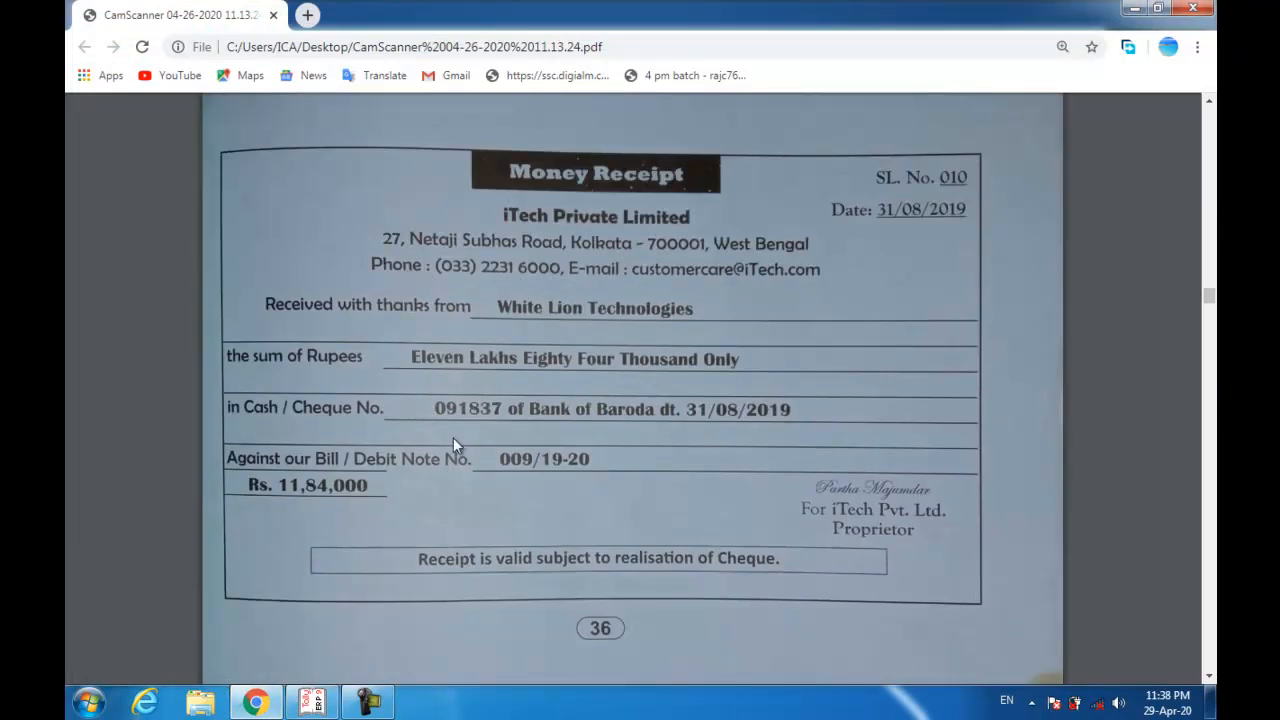
{"action": "key", "text": "alt+Tab"}
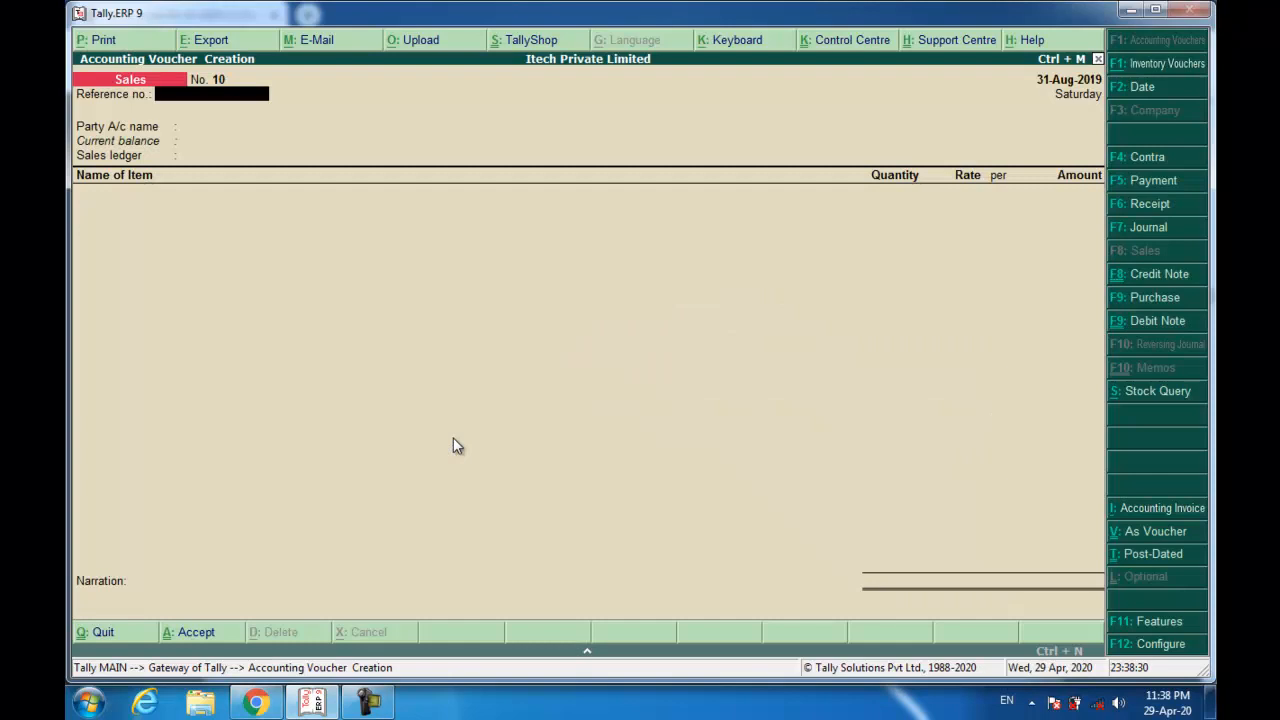
Start a receipt crediting White Lion Technologies 11,84,000 against bill 005/19-20.
{"action": "key", "text": "F6"}
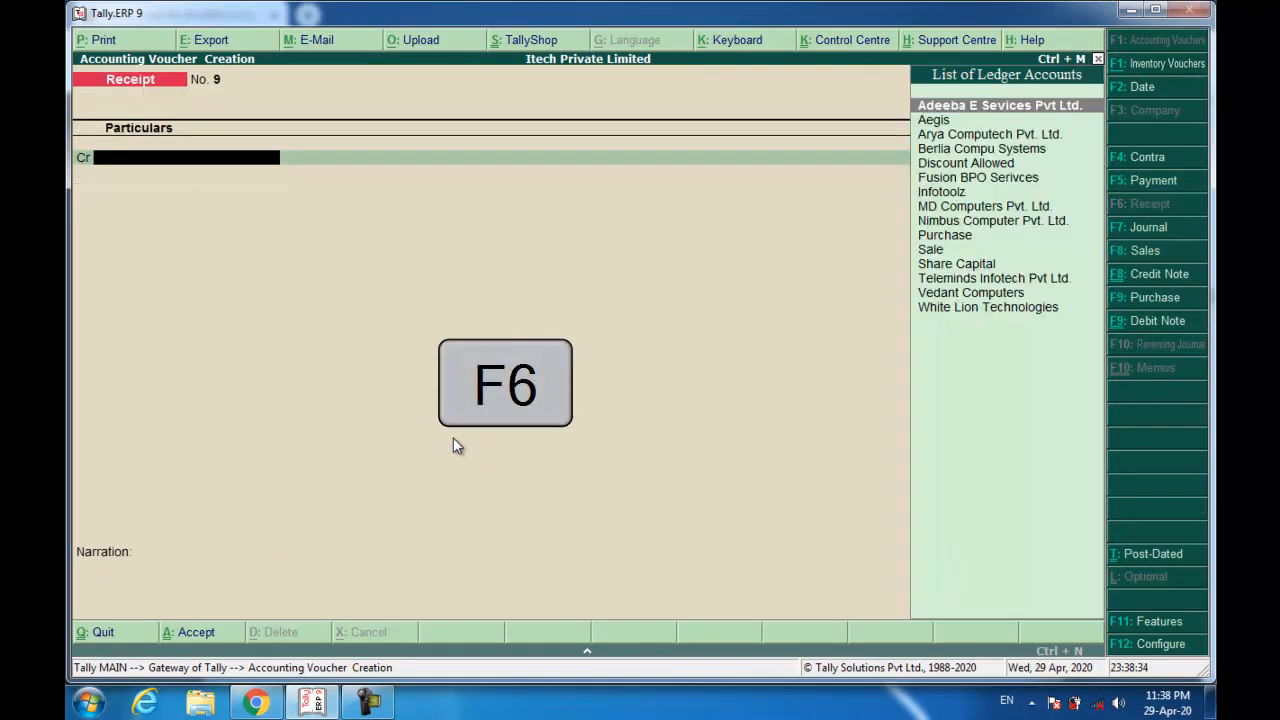
{"action": "type", "text": "wh"}
{"action": "key", "text": "Return"}
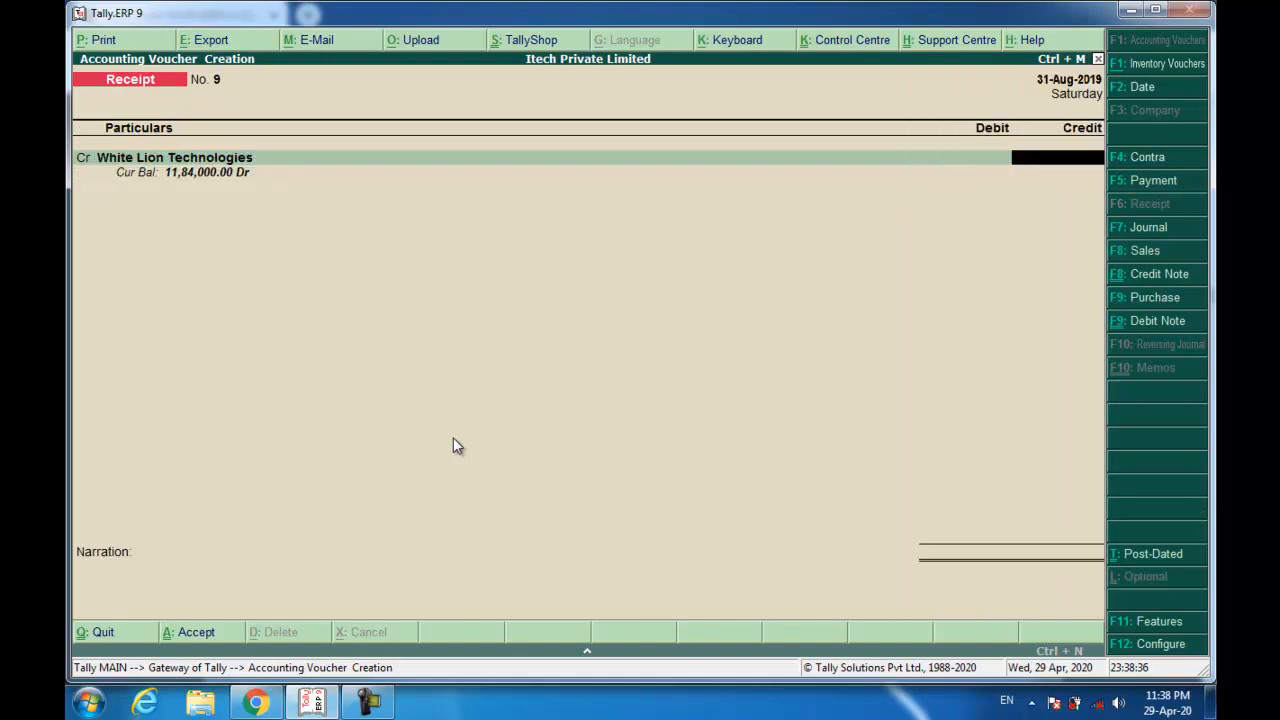
{"action": "type", "text": "11840000"}
{"action": "key", "text": "Return"}
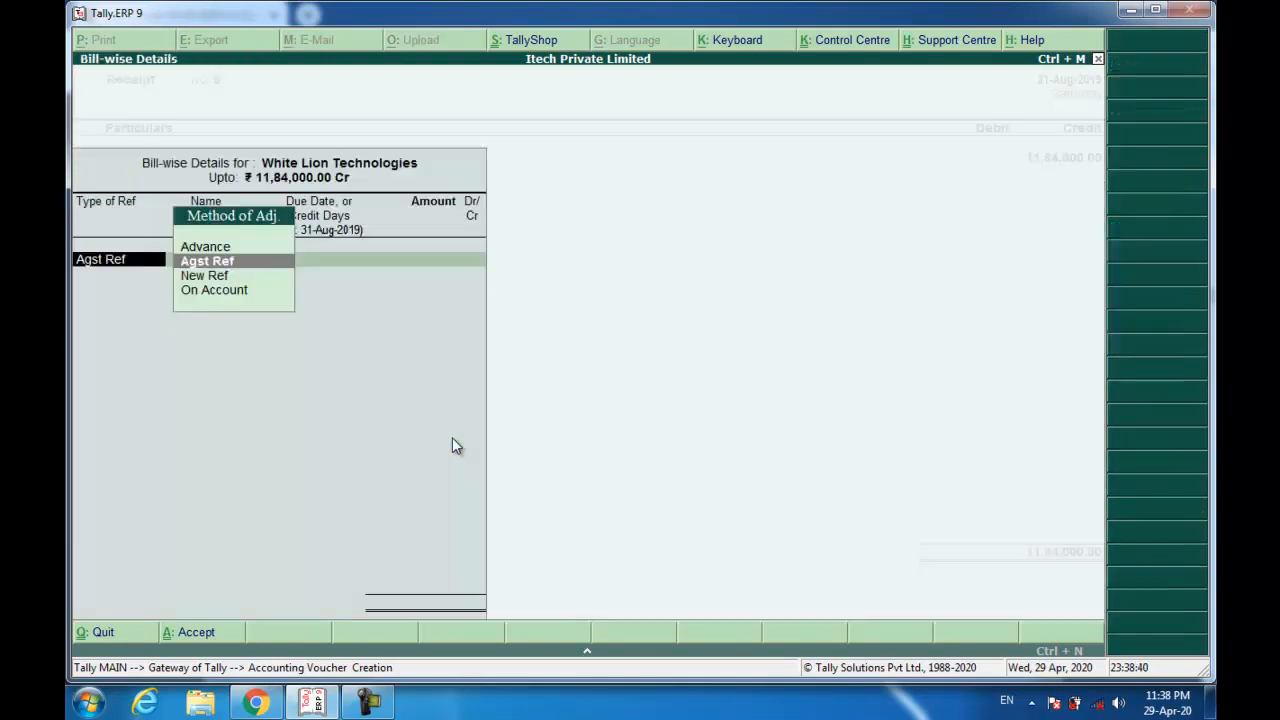
{"action": "key", "text": "Return"}
{"action": "key", "text": "Return"}
{"action": "key", "text": "Return"}
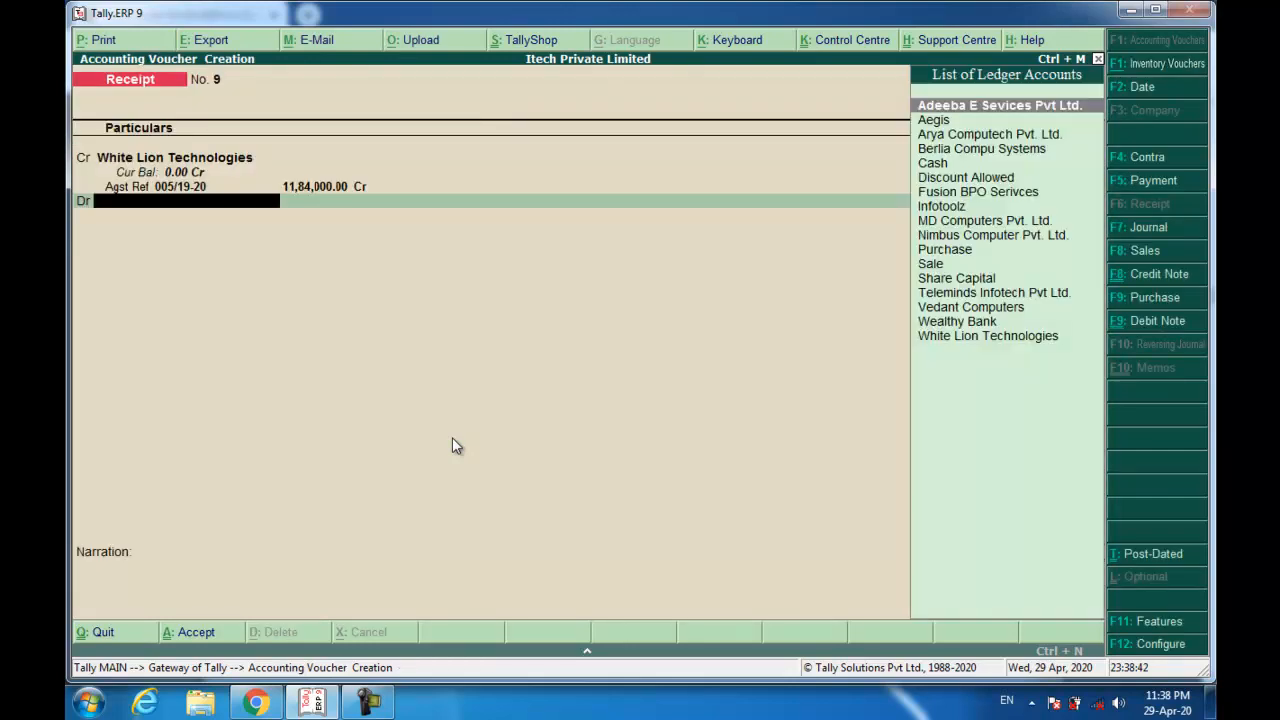
{"action": "type", "text": "we"}
Debit Wealthy Bank, enter the cheque number and Bank of Baroda, recall the narration and finish.
{"action": "key", "text": "Return"}
{"action": "key", "text": "Return"}
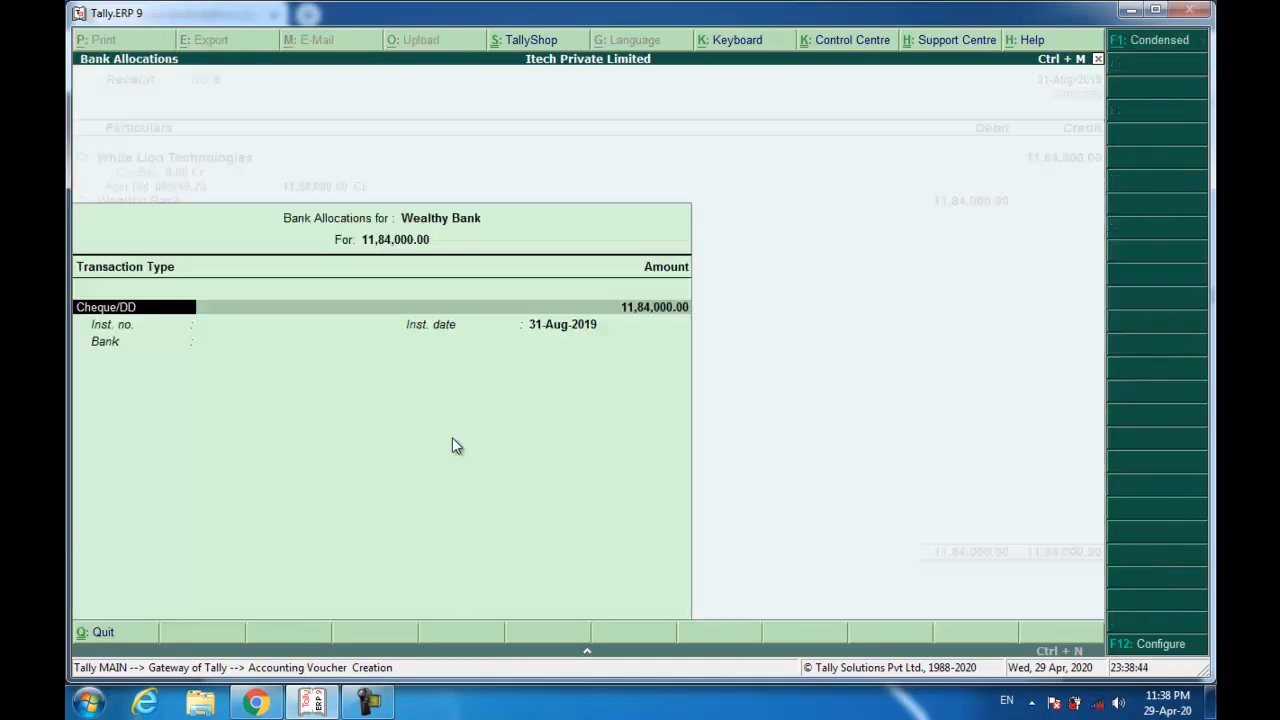
{"action": "key", "text": "Return"}
{"action": "type", "text": "091837"}
{"action": "key", "text": "Return"}
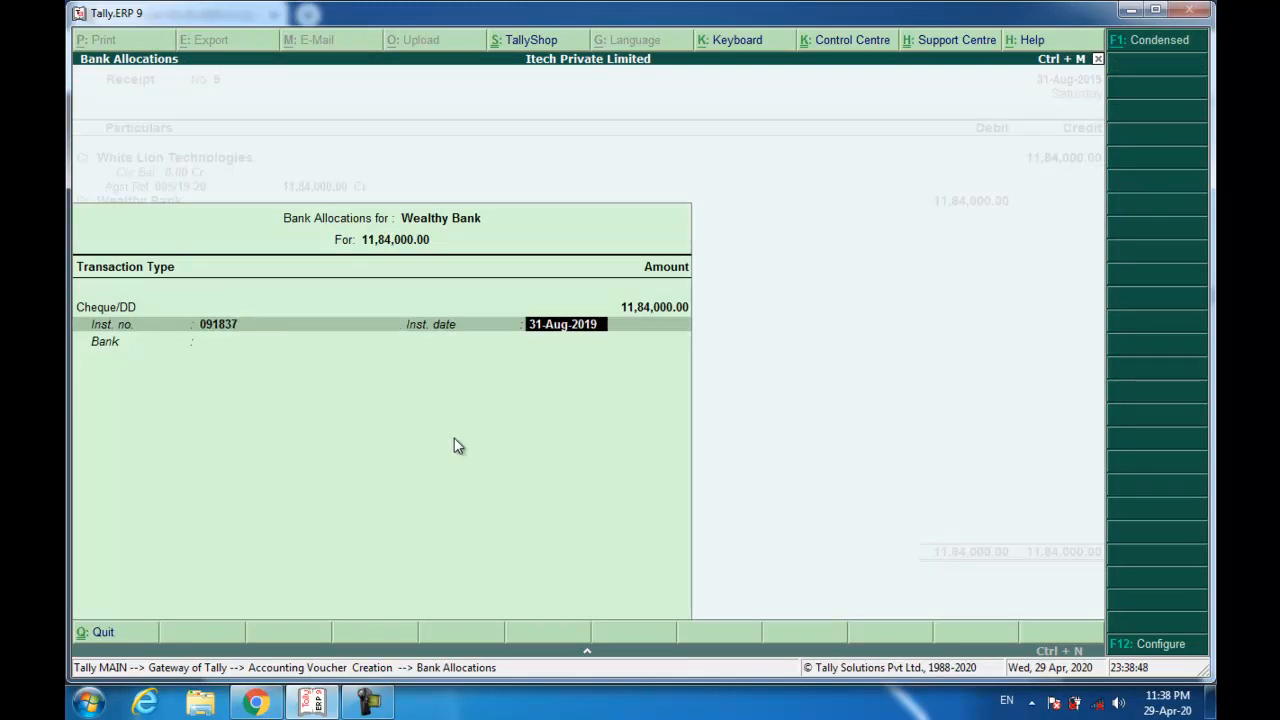
{"action": "key", "text": "Return"}
{"action": "type", "text": "Bank"}
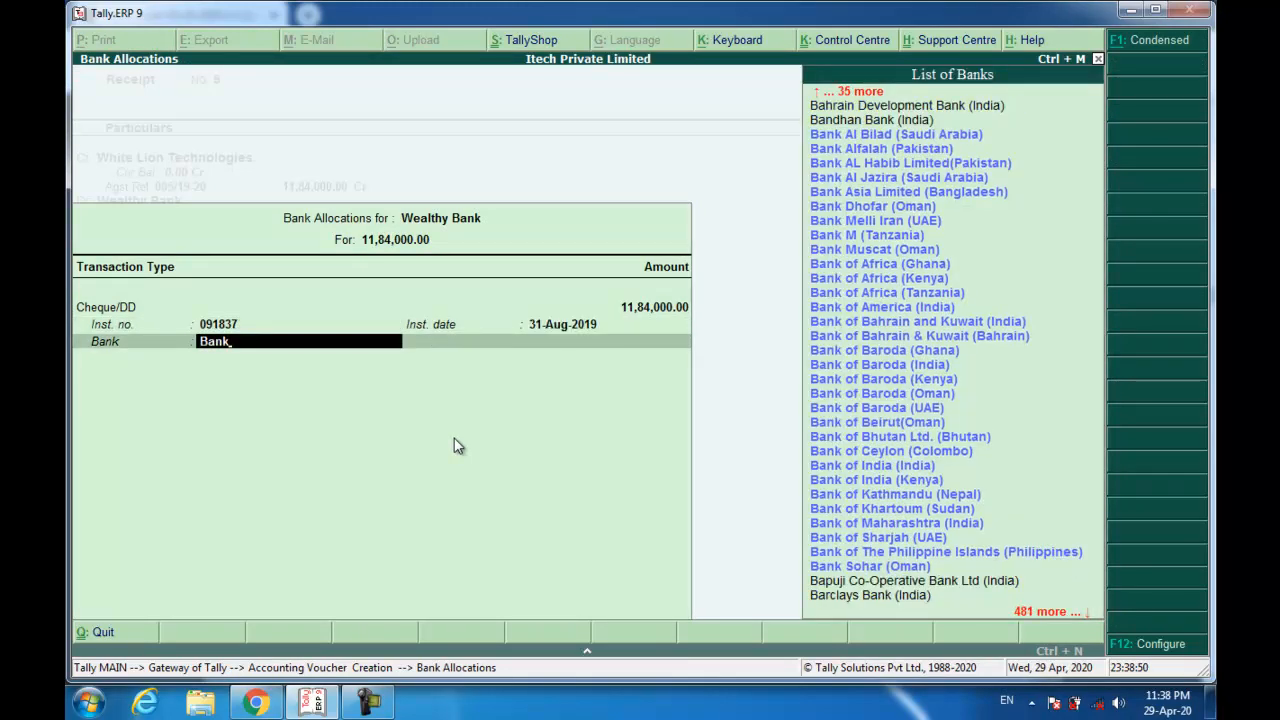
{"action": "type", "text": " of baro"}
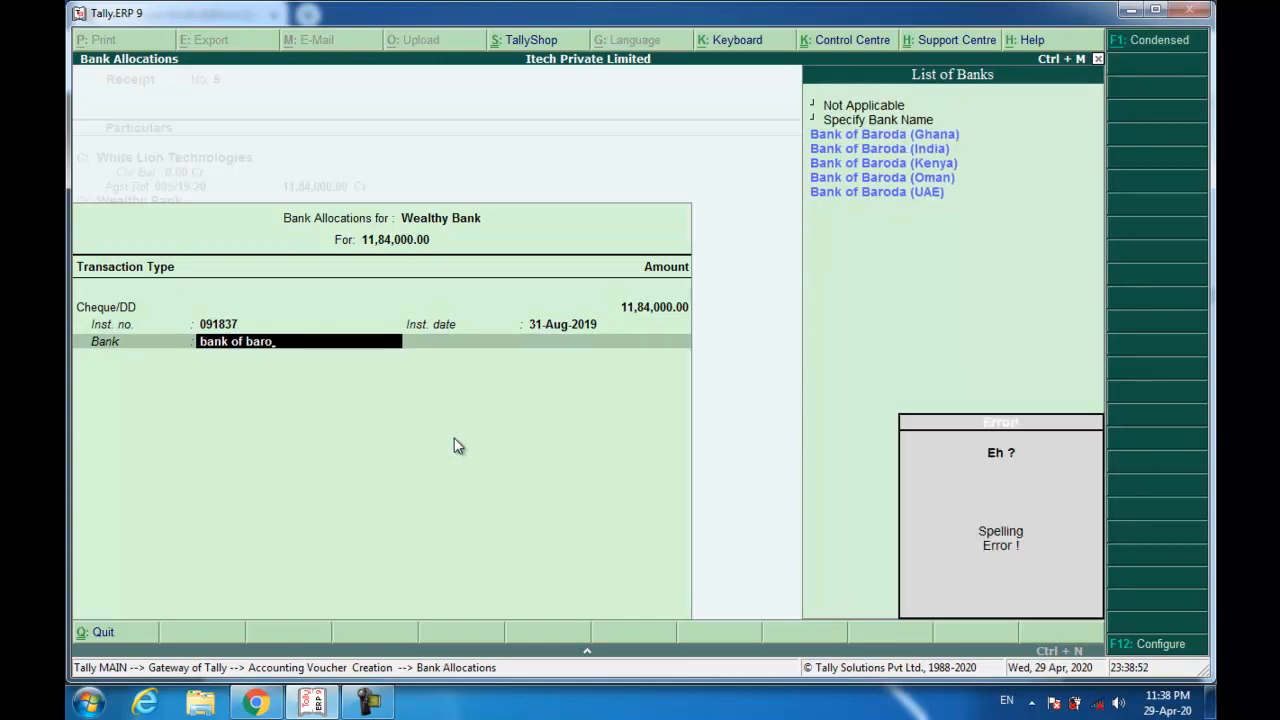
{"action": "key", "text": "Down"}
{"action": "key", "text": "Down"}
{"action": "key", "text": "Down"}
{"action": "key", "text": "Up"}
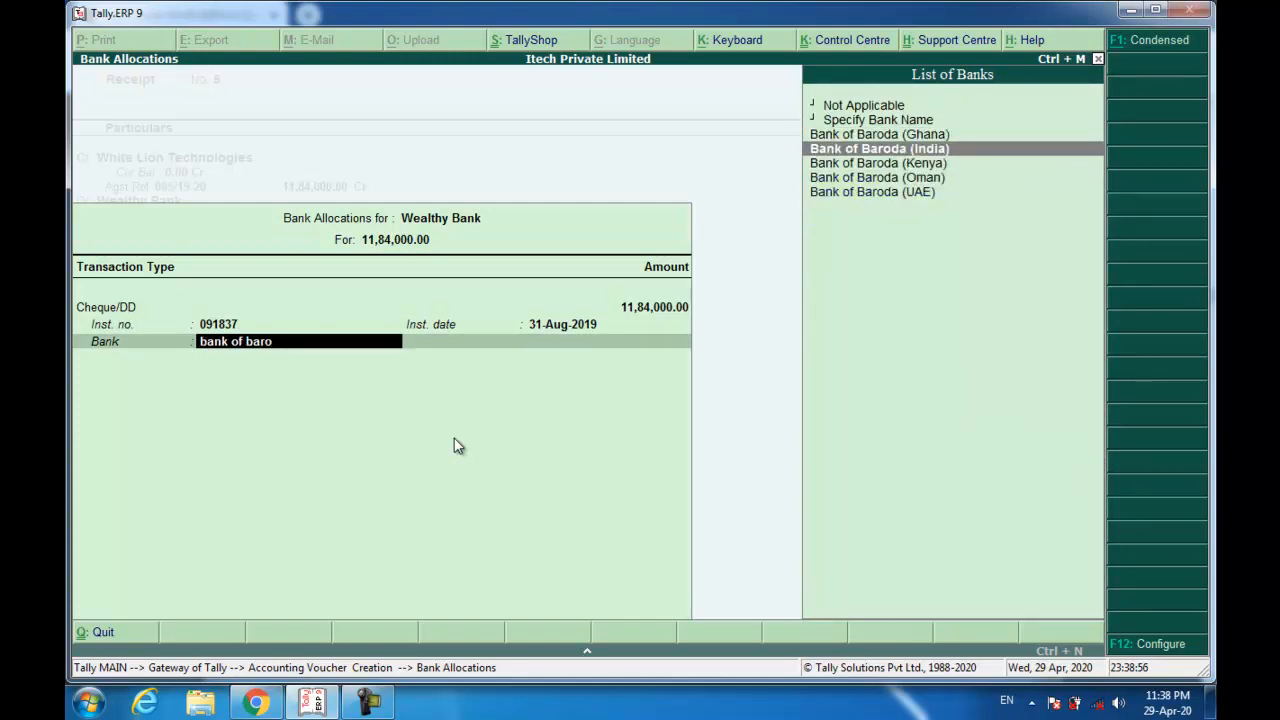
{"action": "key", "text": "Return"}
{"action": "key", "text": "ctrl+r"}
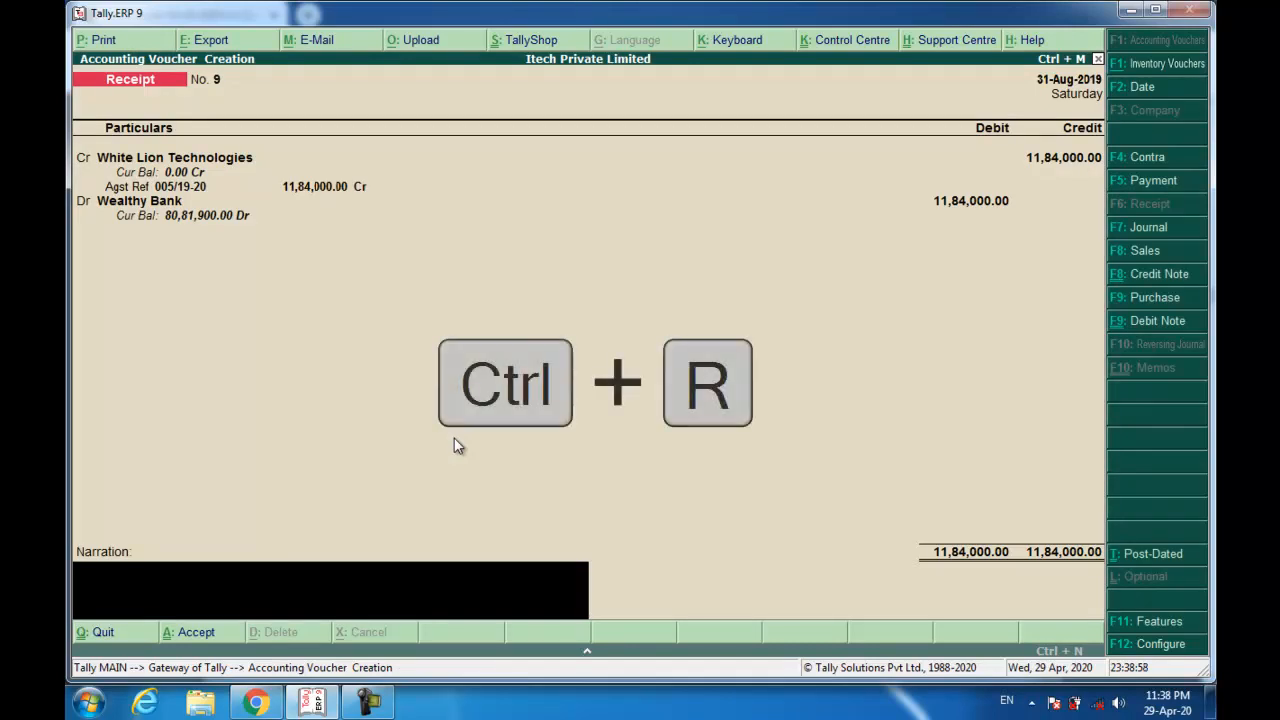
{"action": "key", "text": "Return"}
{"action": "key", "text": "Return"}
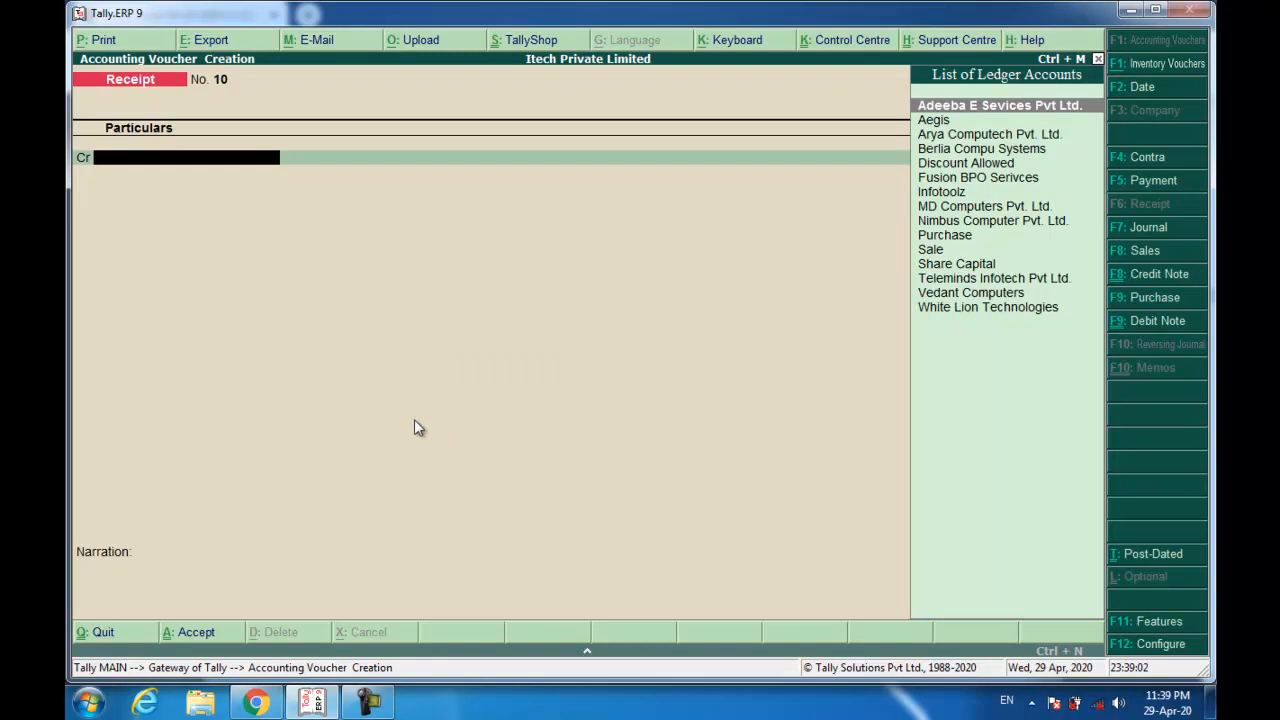
View Arya Computech's invoice ARY/0601/19-20 in the scanned bills PDF, then return to Tally.
{"action": "left_click", "coordinate": [256, 702]}
{"action": "scroll", "coordinate": [350, 500], "scroll_direction": "down", "scroll_amount": 10}
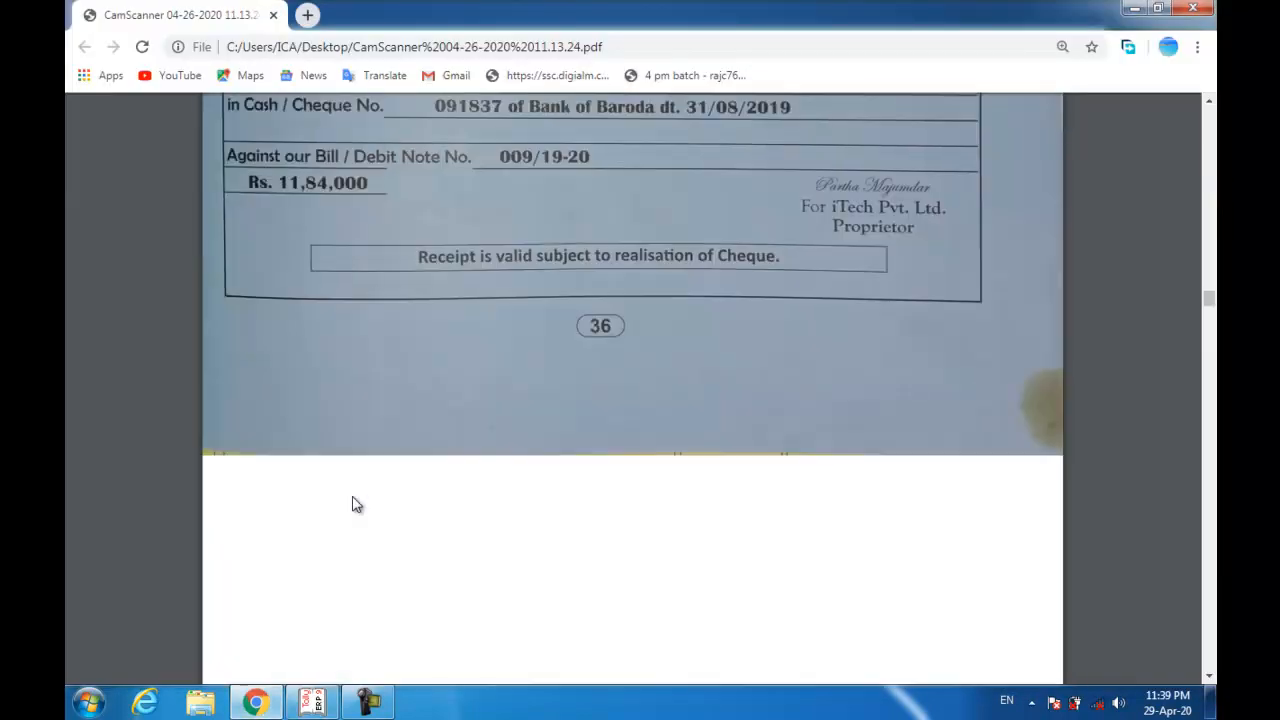
{"action": "scroll", "coordinate": [352, 496], "scroll_direction": "up", "scroll_amount": 1}
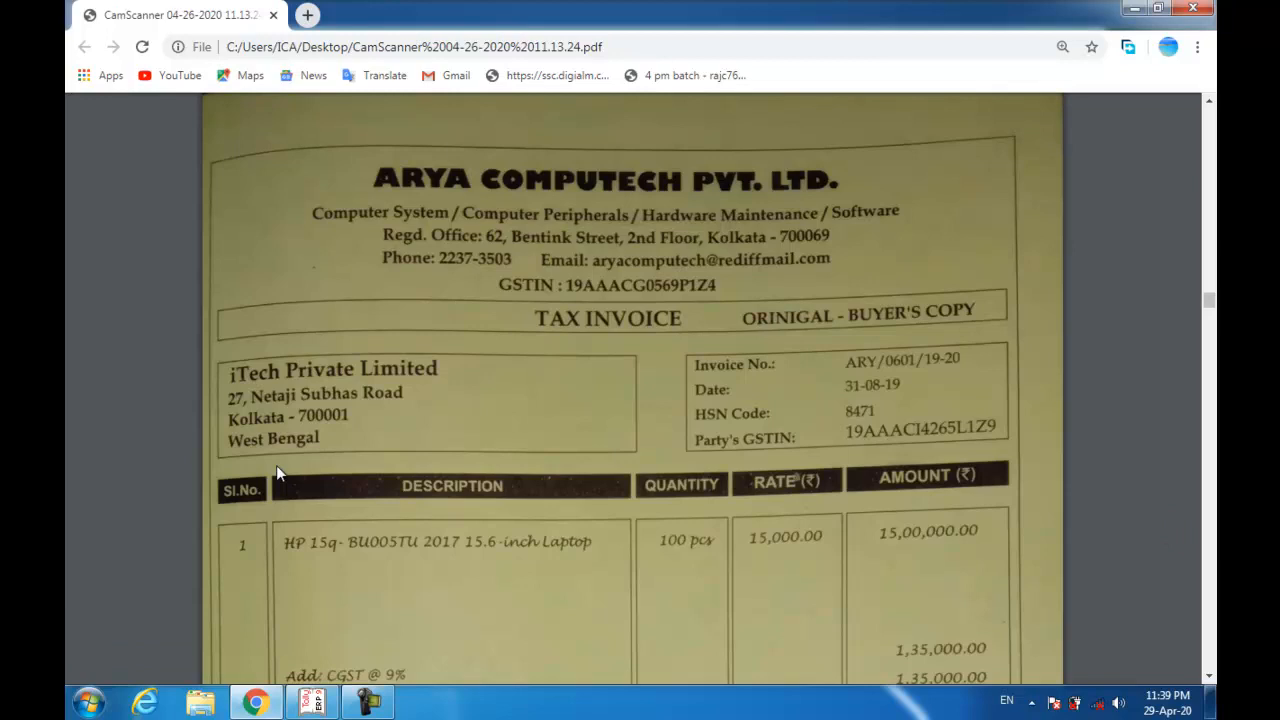
{"action": "key", "text": "alt+Tab"}
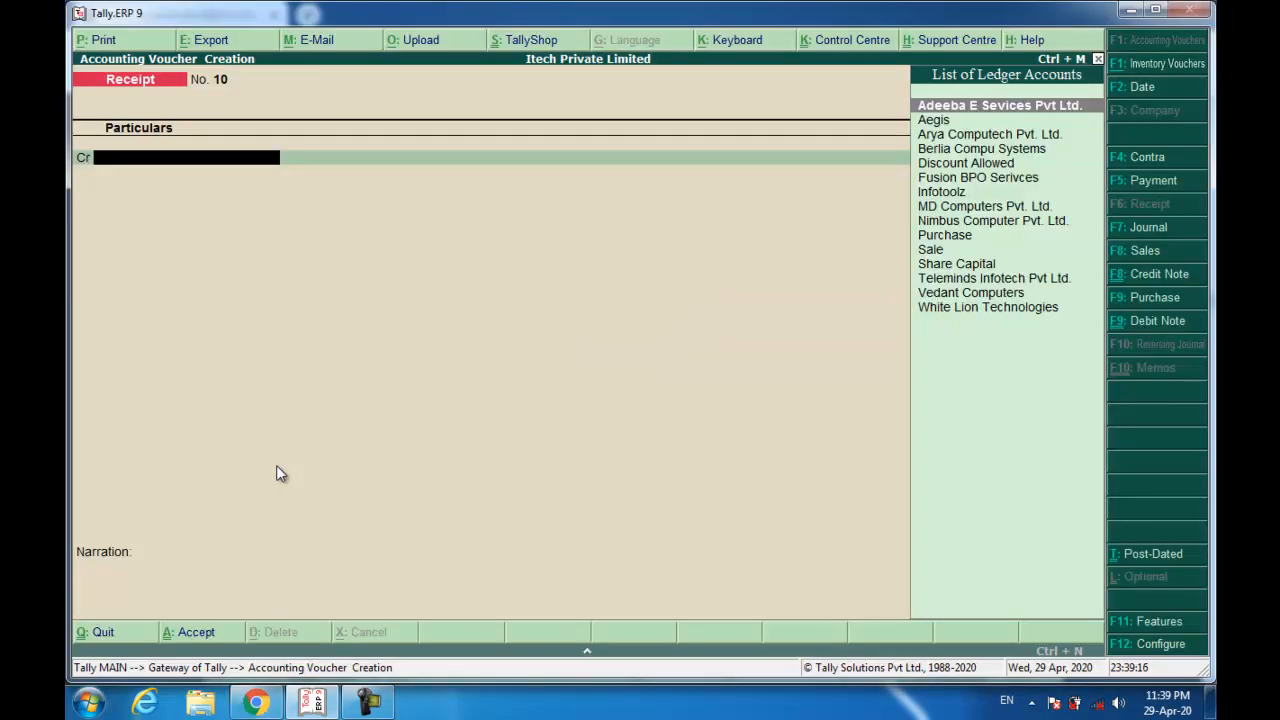
Start a purchase with supplier invoice ARY/0601/19-20 dated 31-Aug-2019 from Arya Computech Pvt. Ltd.
{"action": "left_click", "coordinate": [1134, 297]}
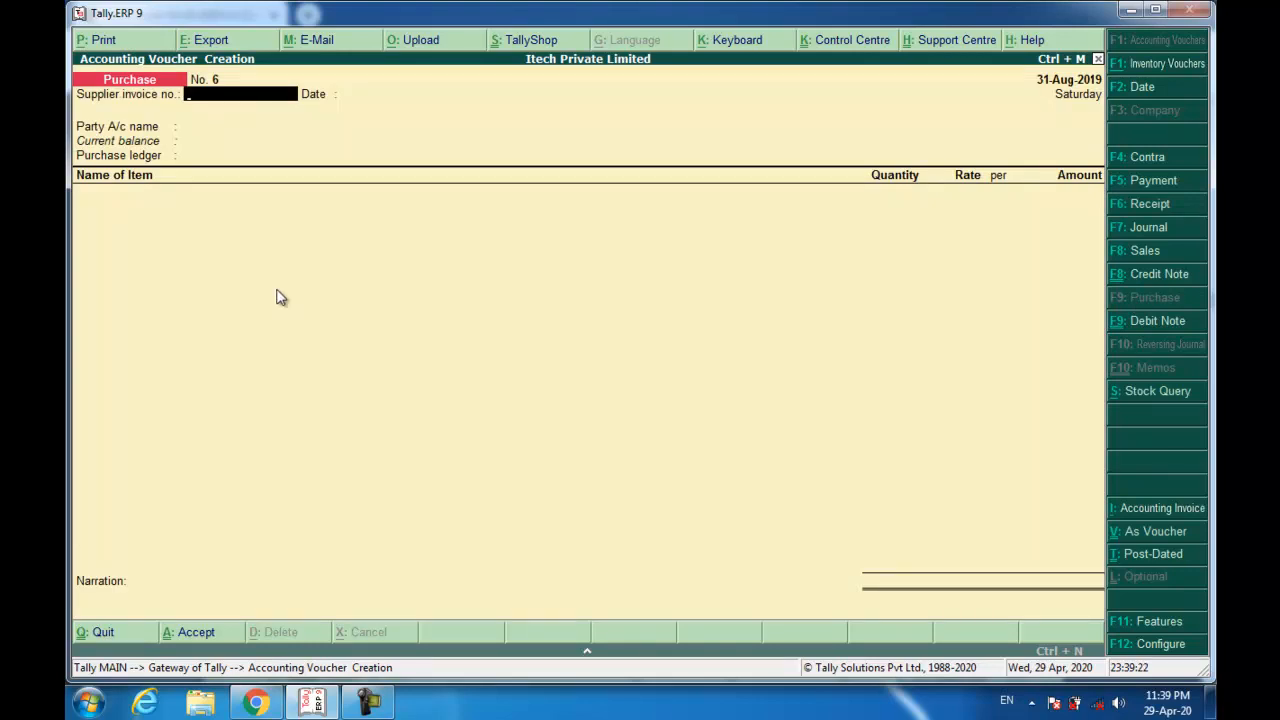
{"action": "type", "text": "ARY/0601/19-20"}
{"action": "key", "text": "Return"}
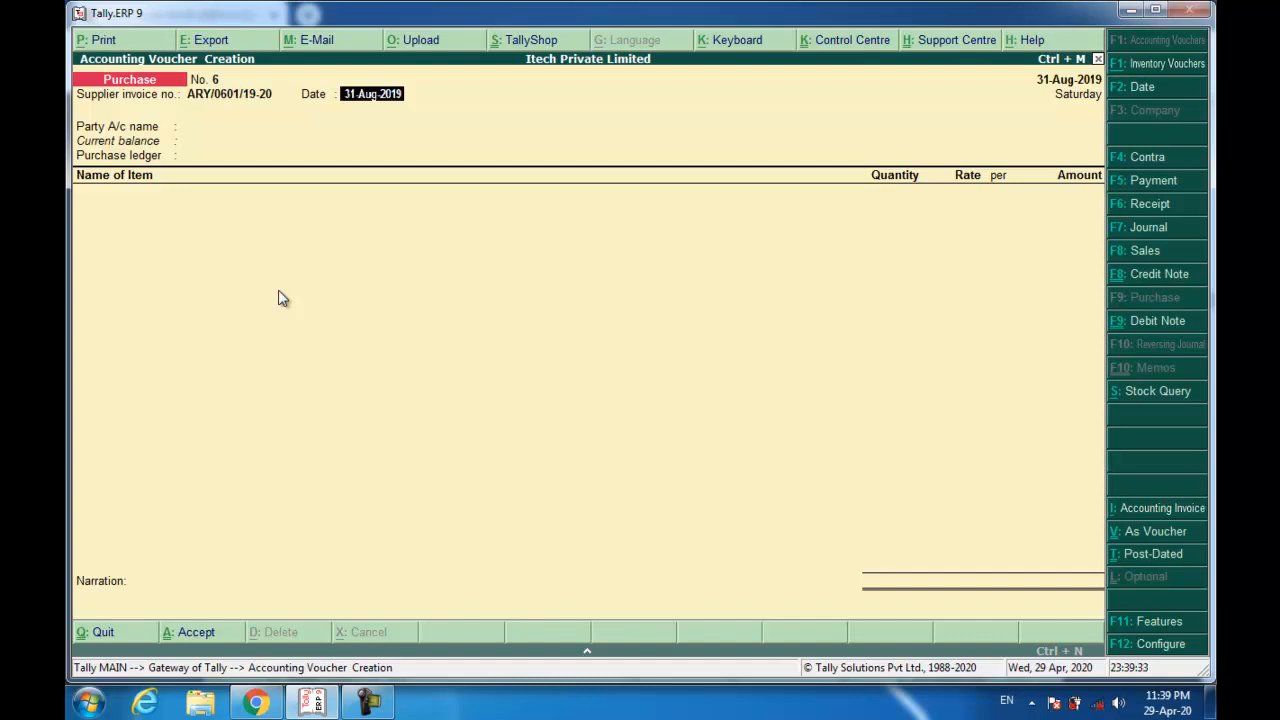
{"action": "key", "text": "Return"}
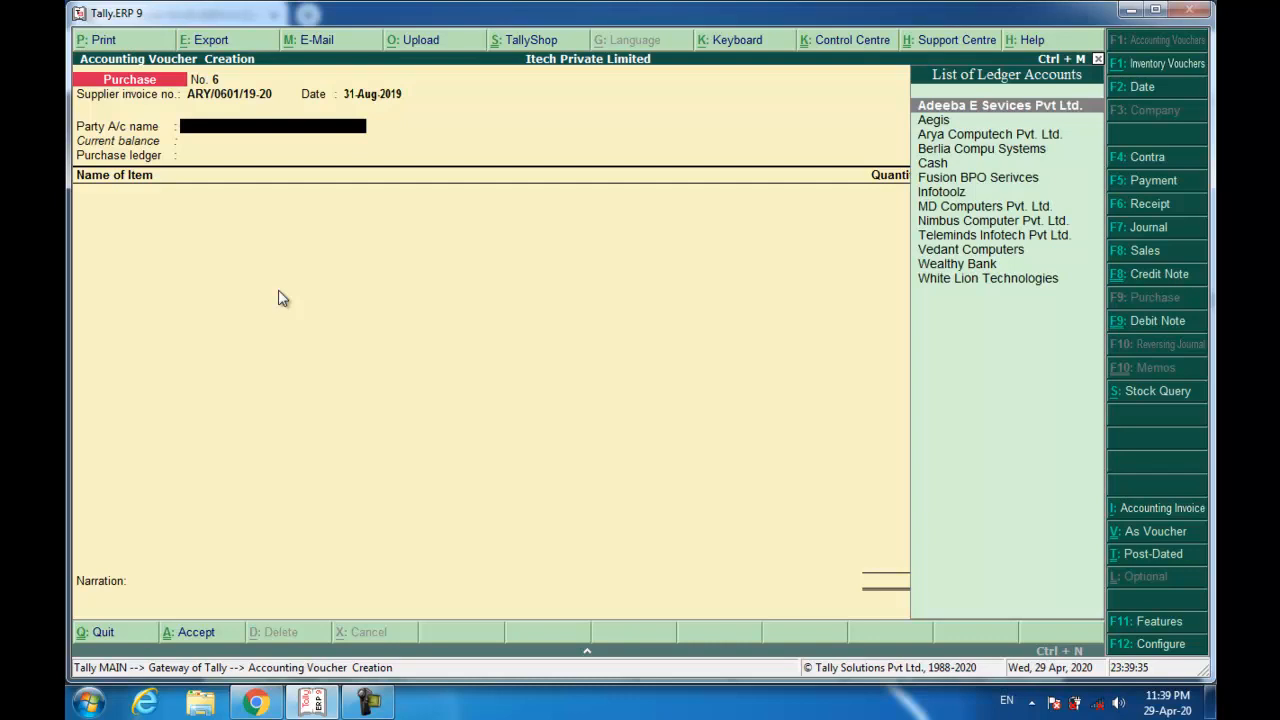
{"action": "type", "text": "Arya"}
{"action": "key", "text": "Return"}
{"action": "key", "text": "ctrl+a"}
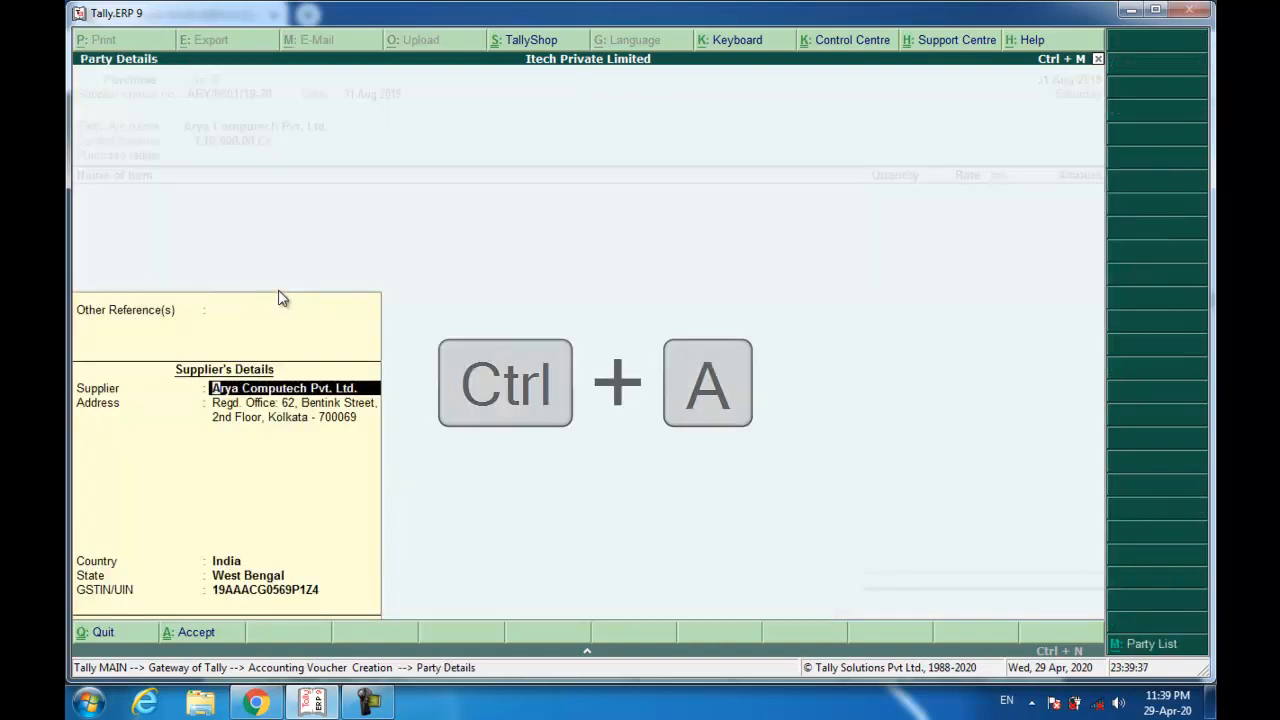
{"action": "key", "text": "Return"}
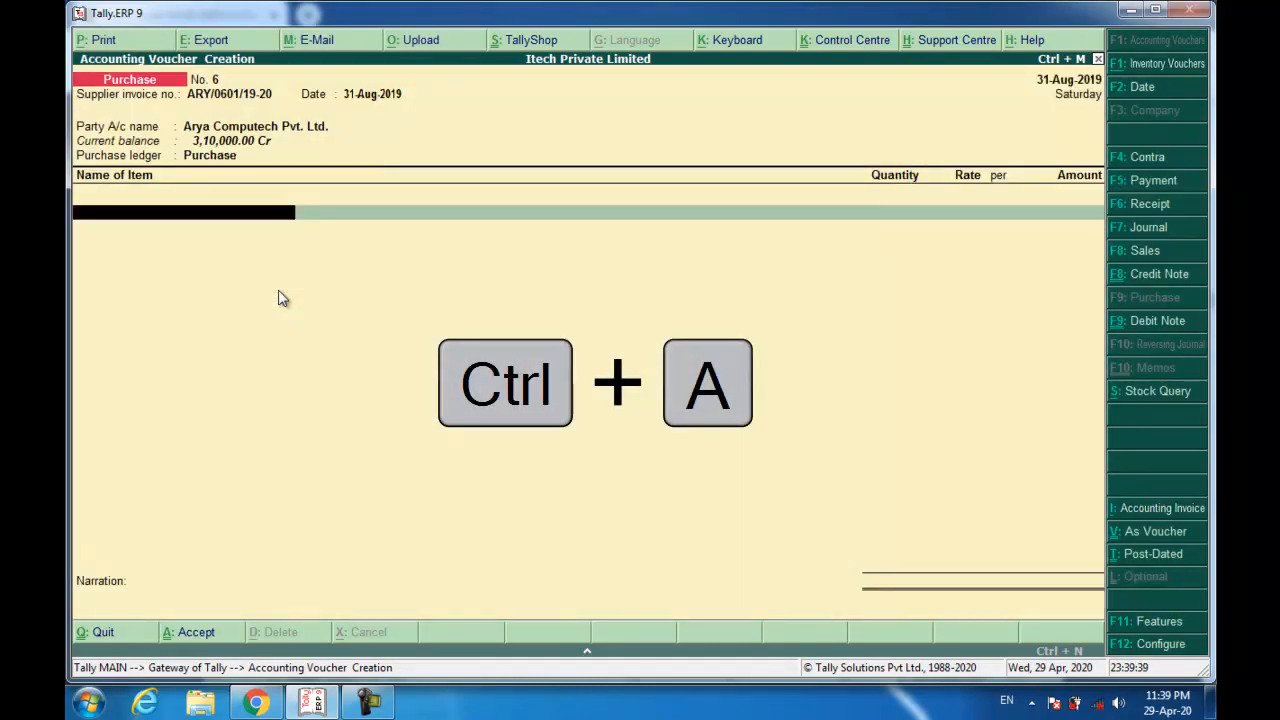
Add 100 HP 15q laptops, answer No to GST details, narrate 'Being Goods Purchased' and save.
{"action": "type", "text": "hp"}
{"action": "key", "text": "Return"}
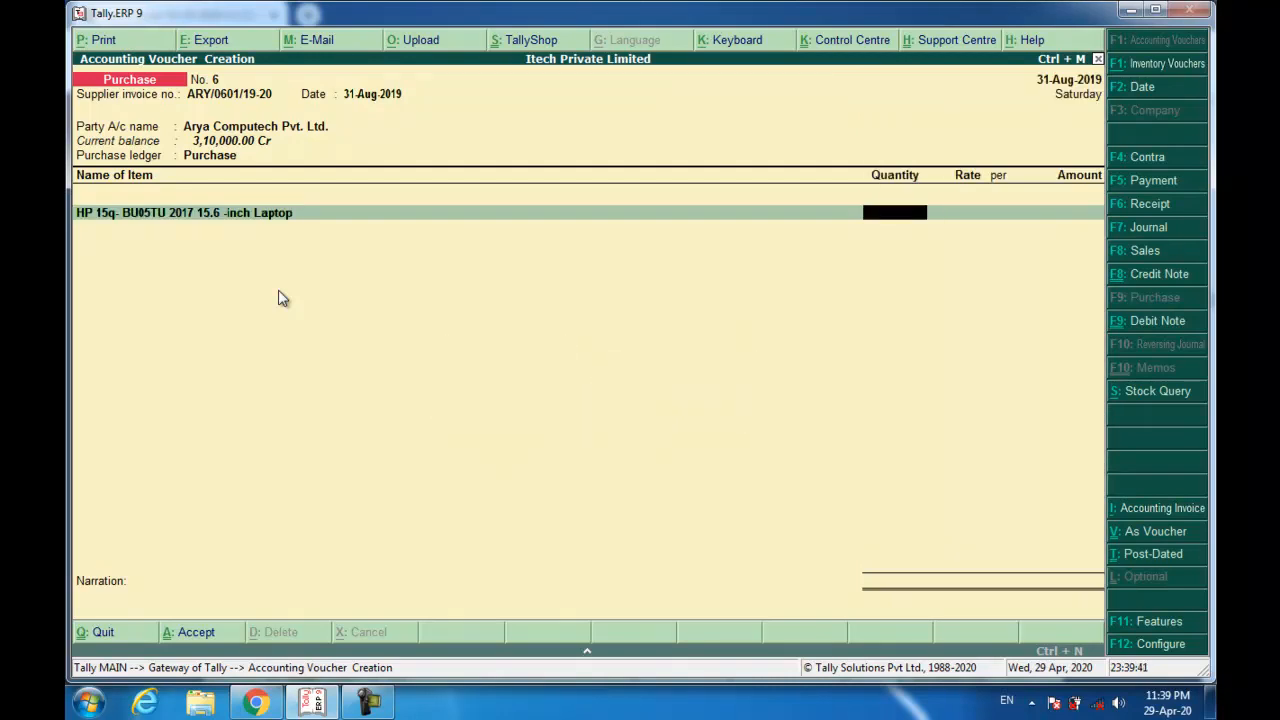
{"action": "type", "text": "100"}
{"action": "key", "text": "Return"}
{"action": "key", "text": "Return"}
{"action": "key", "text": "Return"}
{"action": "key", "text": "Return"}
{"action": "key", "text": "Return"}
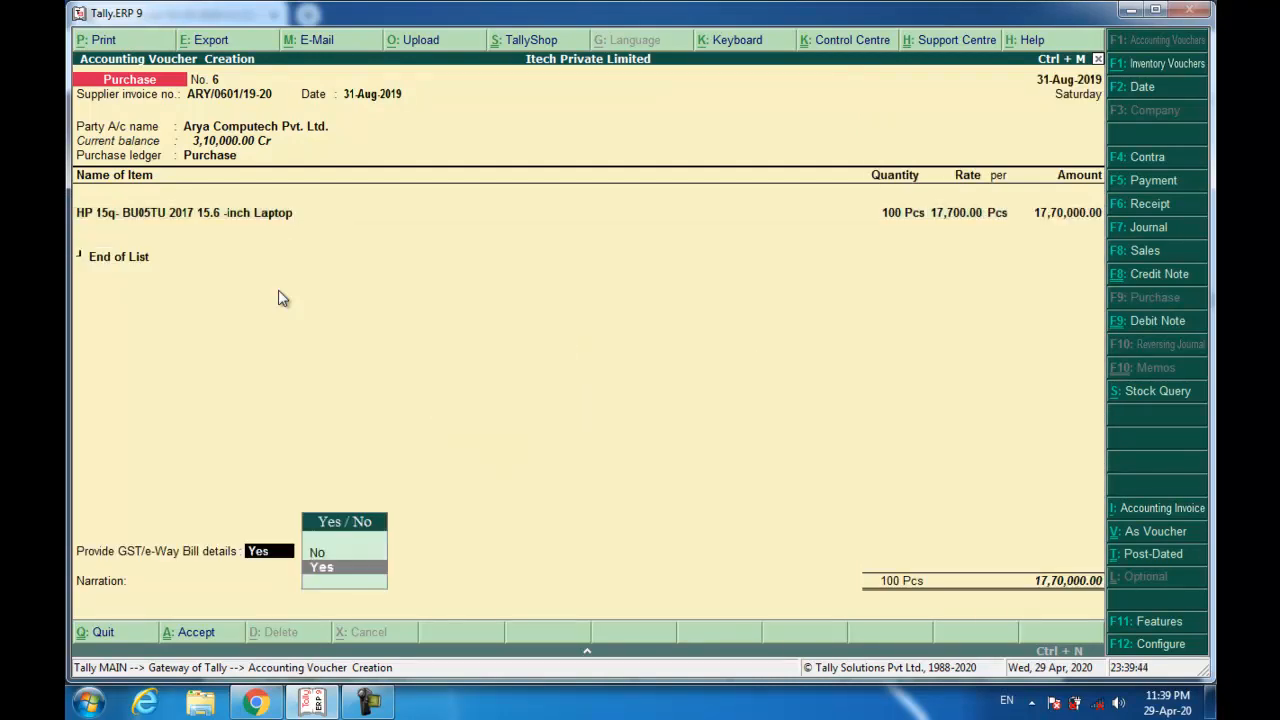
{"action": "key", "text": "Up"}
{"action": "key", "text": "Return"}
{"action": "key", "text": "Return"}
{"action": "key", "text": "Return"}
{"action": "key", "text": "Return"}
{"action": "key", "text": "Return"}
{"action": "key", "text": "Return"}
{"action": "key", "text": "Return"}
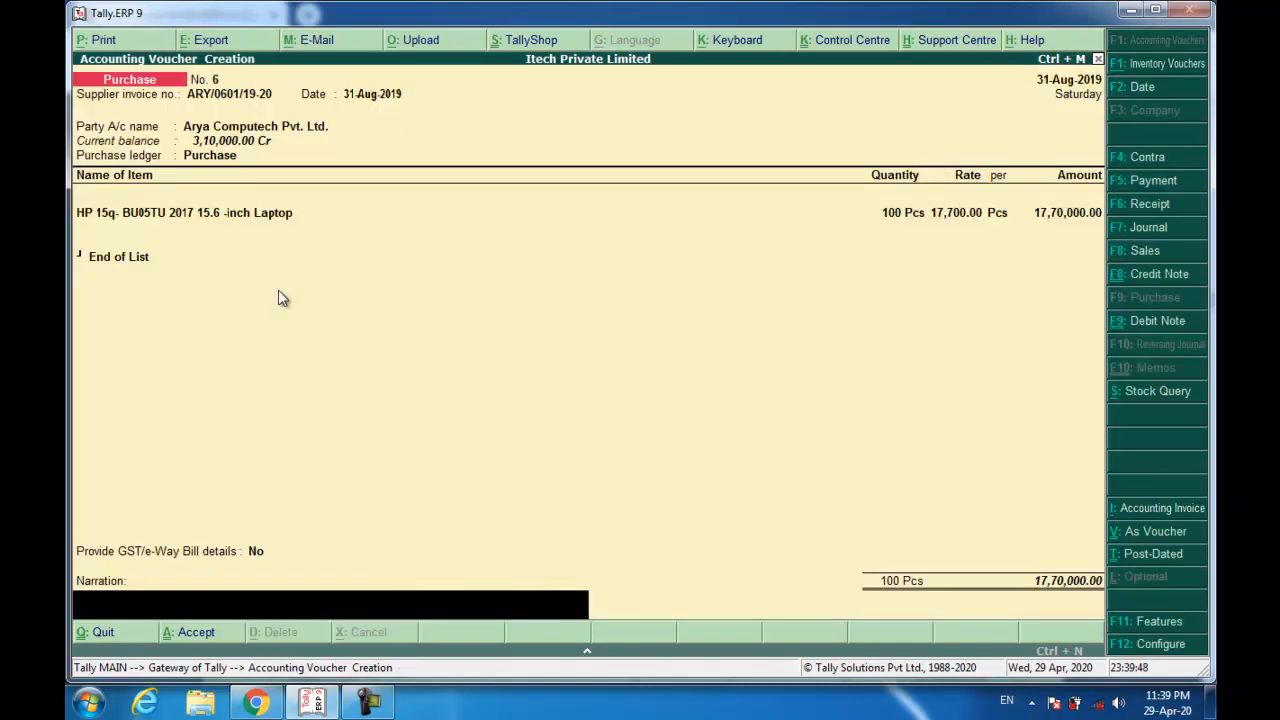
{"action": "type", "text": "Being Goods Purchased"}
{"action": "key", "text": "Return"}
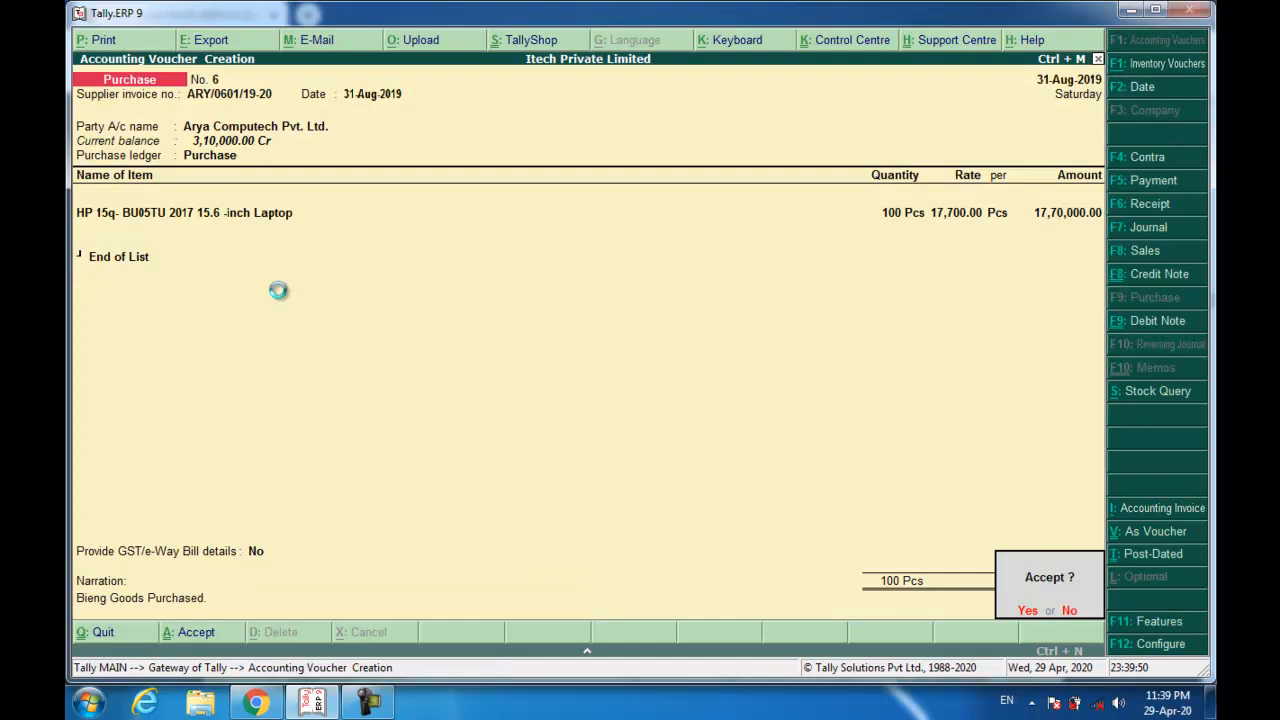
{"action": "key", "text": "Return"}
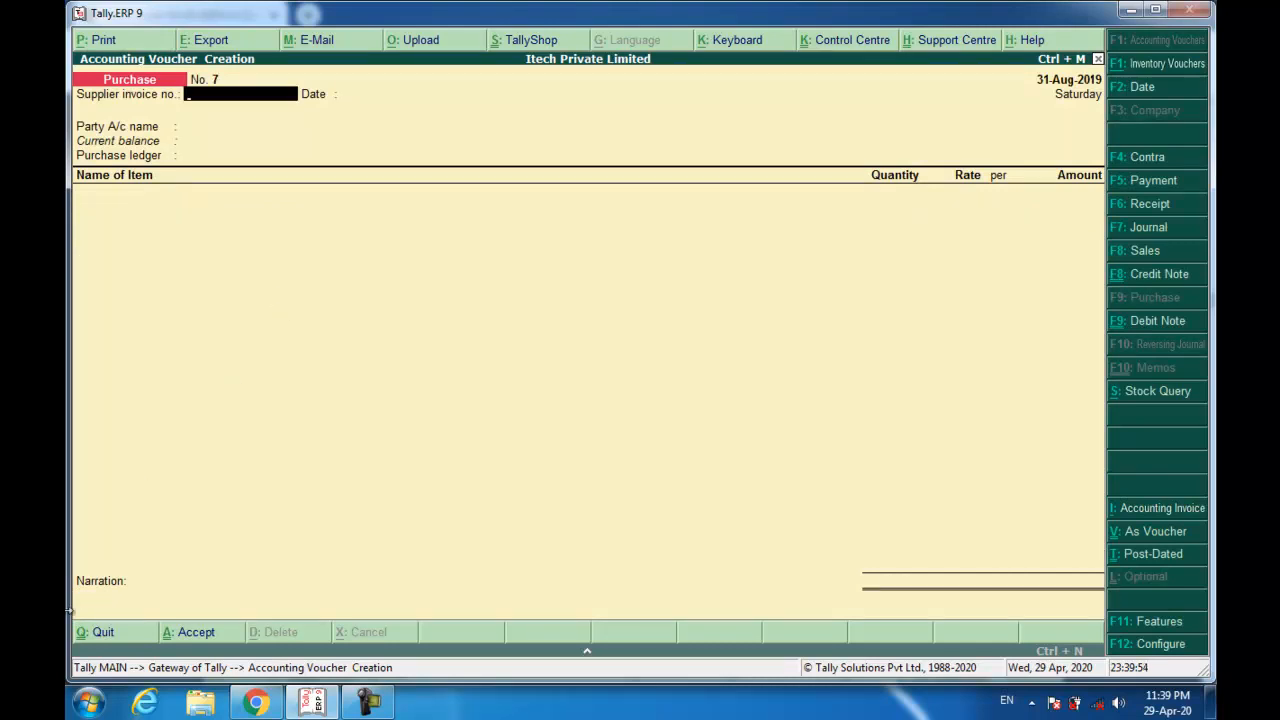
{"action": "left_click", "coordinate": [256, 703]}
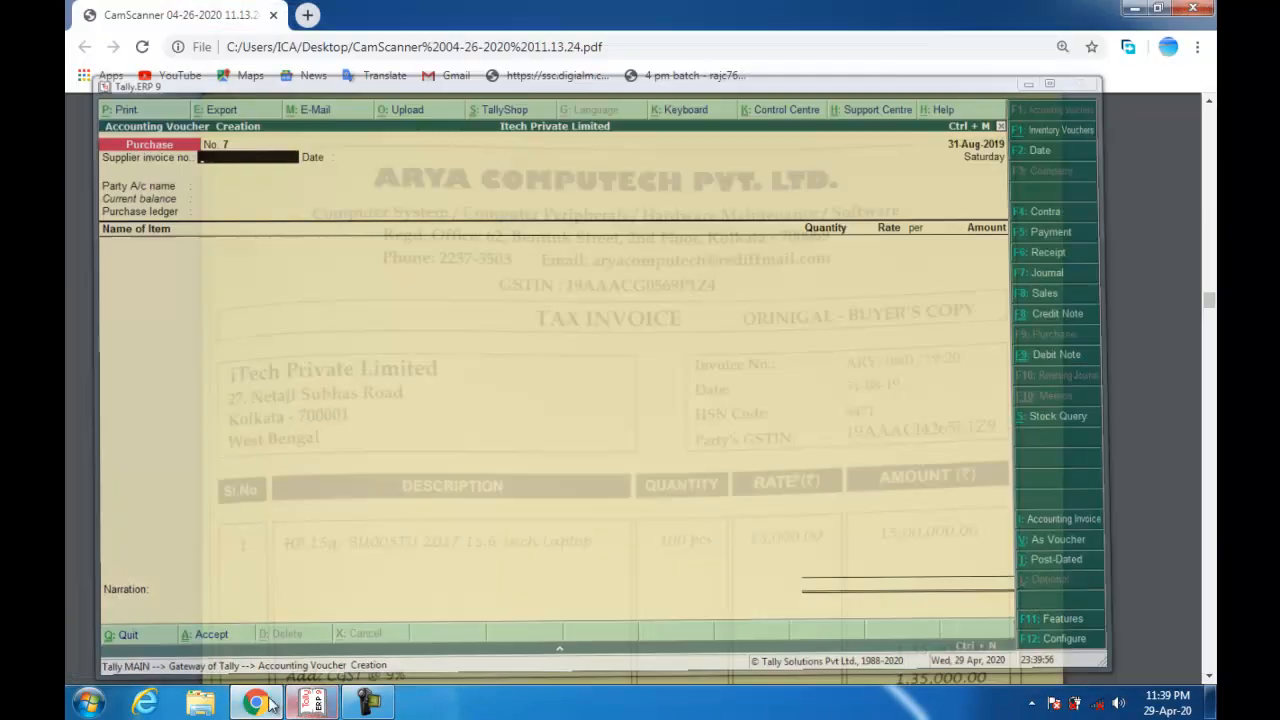
{"action": "scroll", "coordinate": [601, 410], "scroll_direction": "down", "scroll_amount": 12}
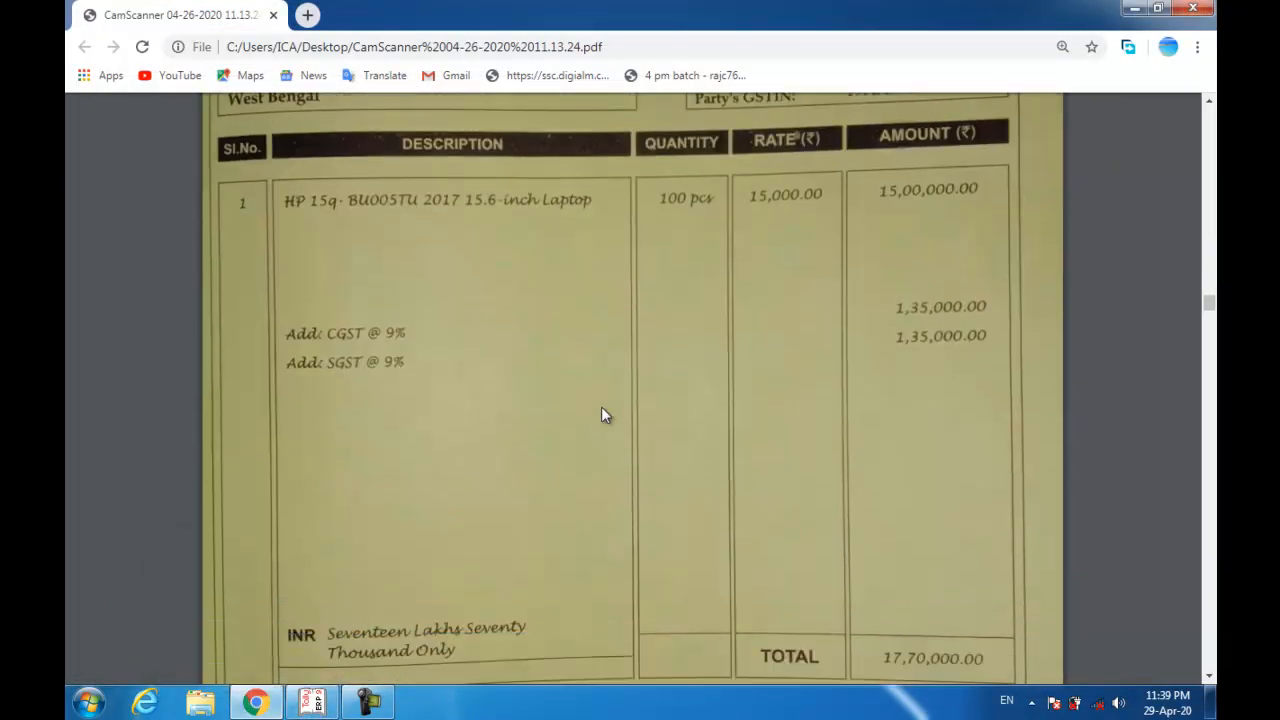
{"action": "scroll", "coordinate": [601, 416], "scroll_direction": "down", "scroll_amount": 3}
{"action": "scroll", "coordinate": [601, 416], "scroll_direction": "up", "scroll_amount": 1}
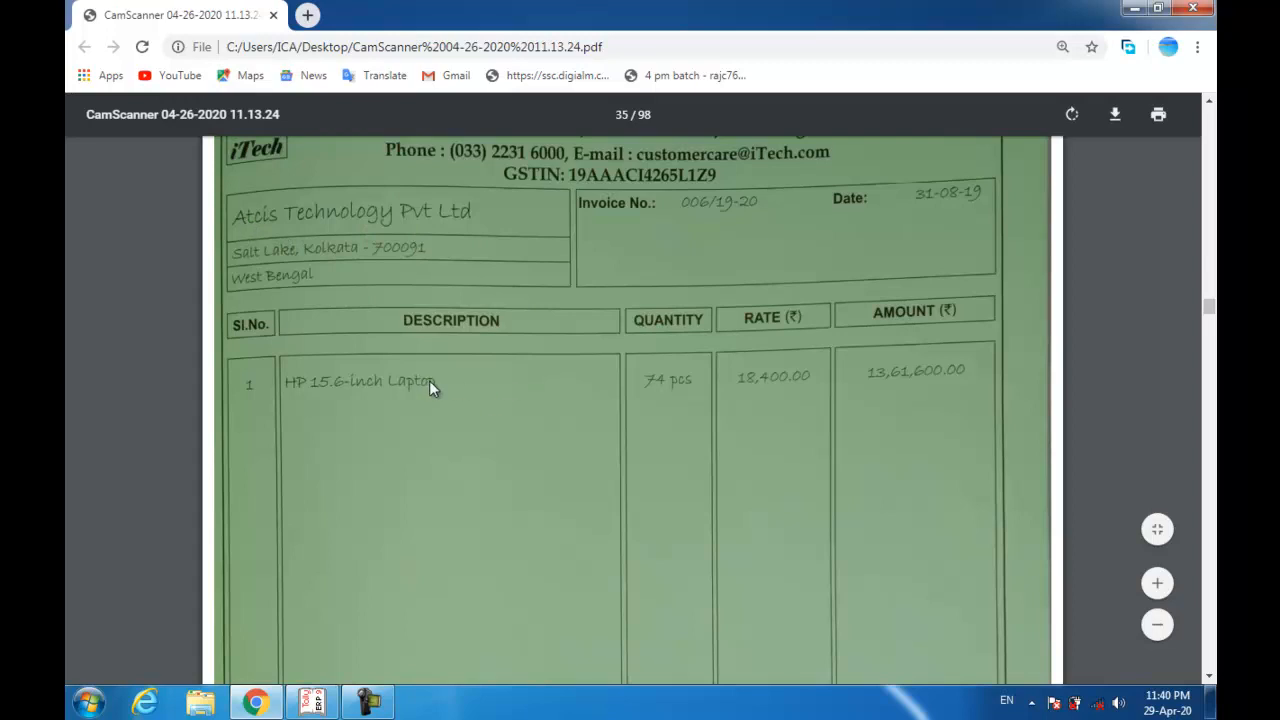
{"action": "key", "text": "alt+Tab"}
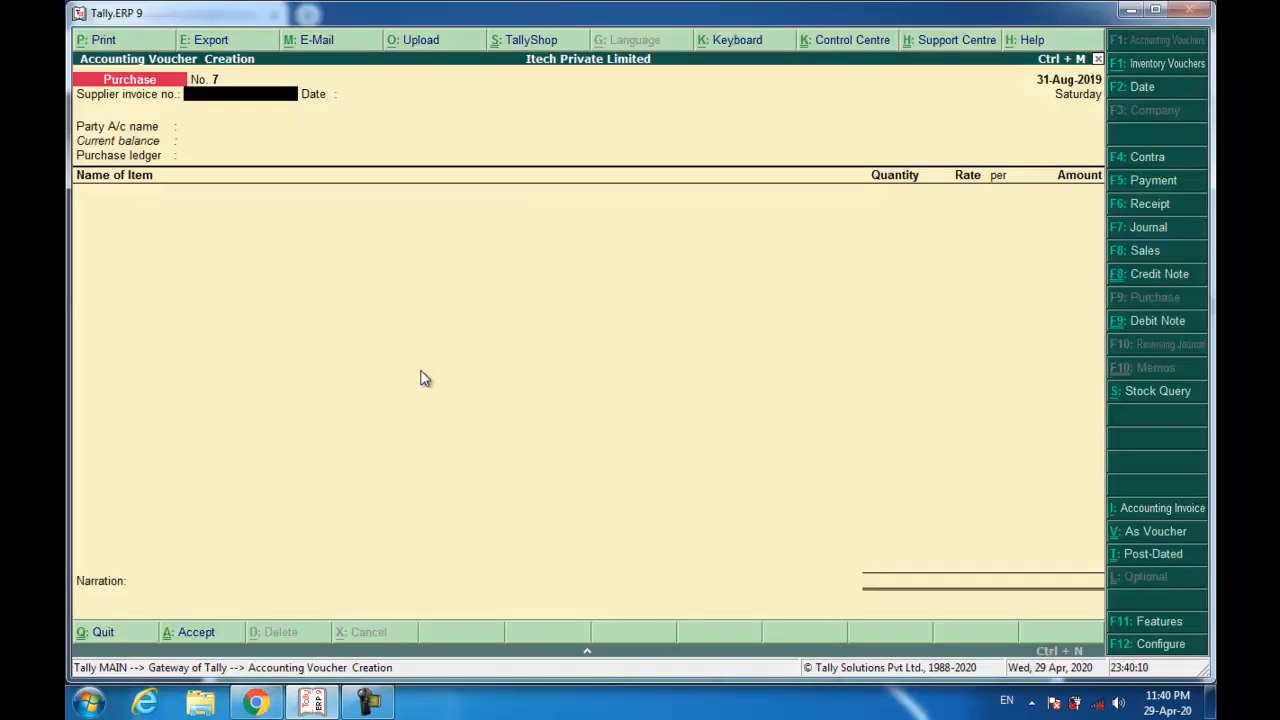
Open a Sales voucher with reference 006/19-20 and begin a new party ledger.
{"action": "key", "text": "F8"}
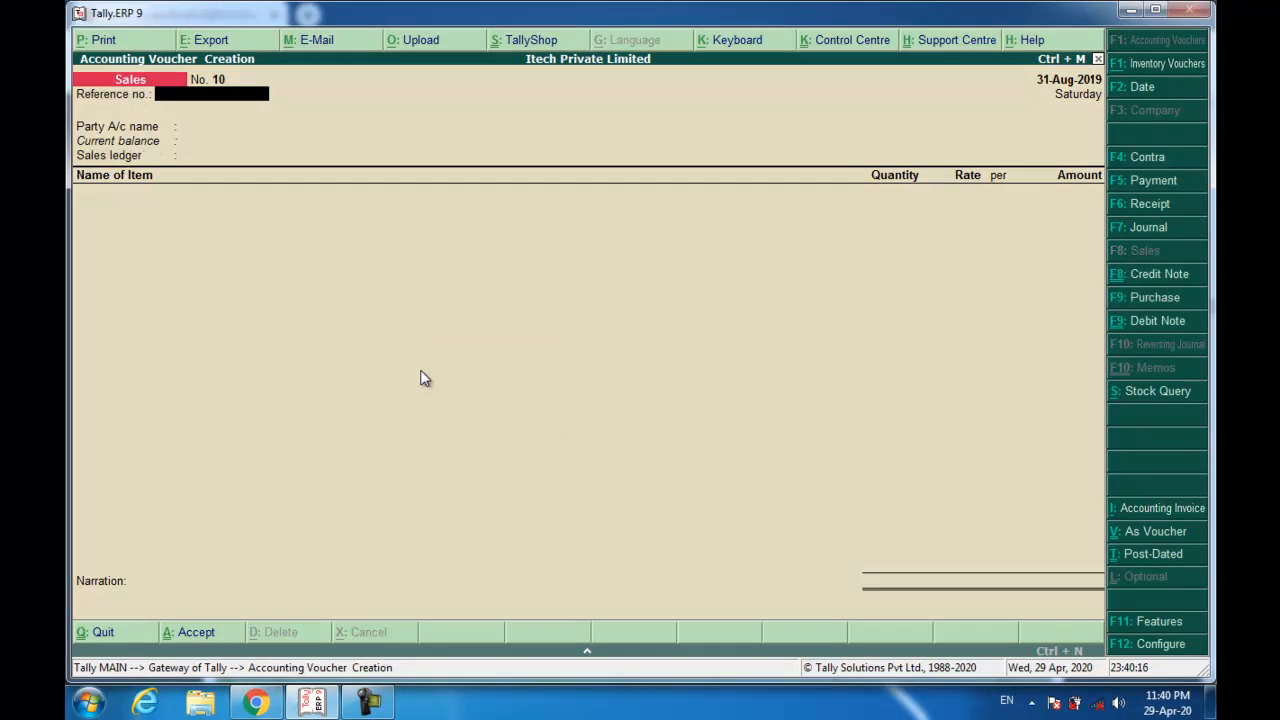
{"action": "type", "text": "006/19-20"}
{"action": "key", "text": "Return"}
{"action": "key", "text": "Return"}
{"action": "key", "text": "Escape"}
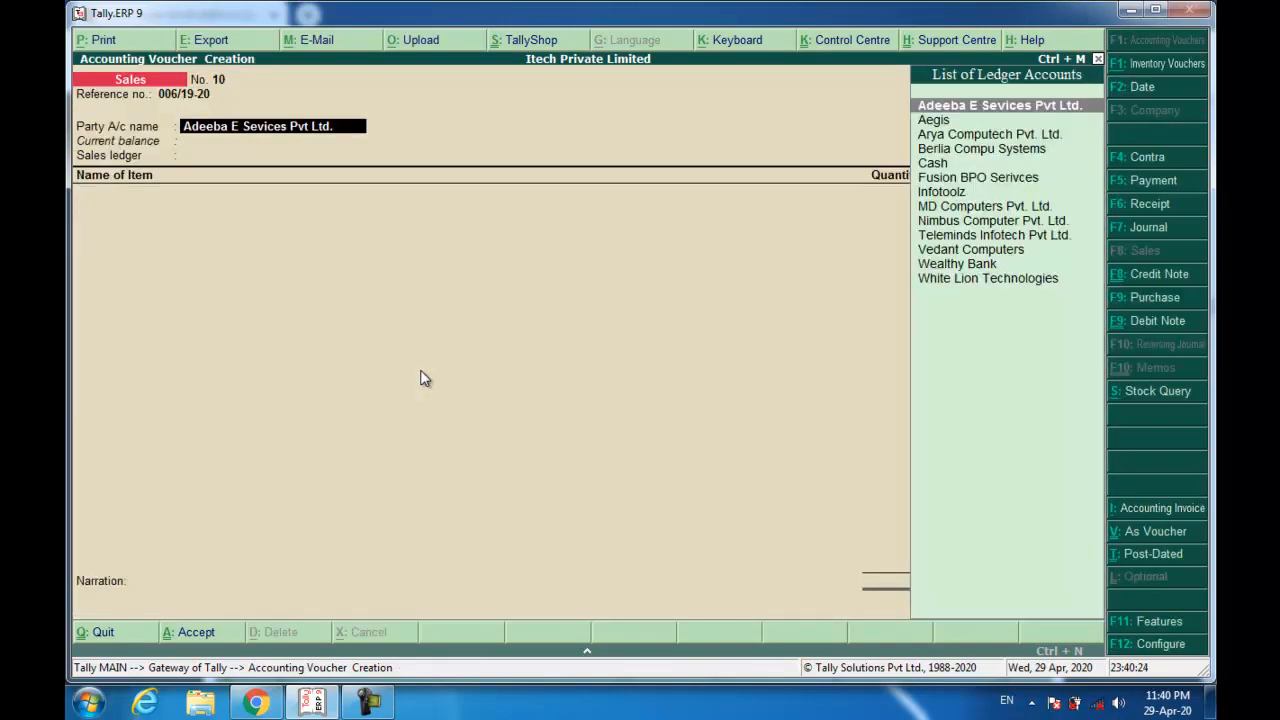
{"action": "key", "text": "alt+c"}
Name the new ledger 'Atcis technology Pvt Ltd.' and place it under Sundry Debtors.
{"action": "type", "text": "At"}
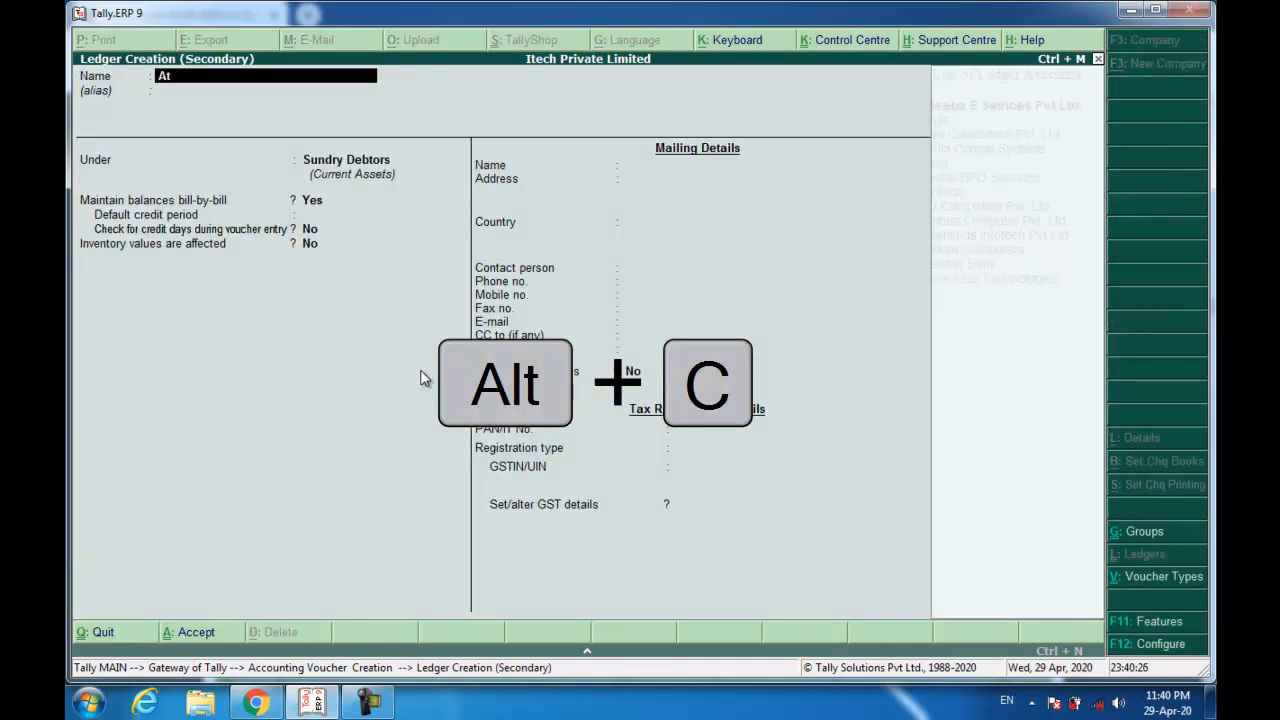
{"action": "type", "text": "cis te"}
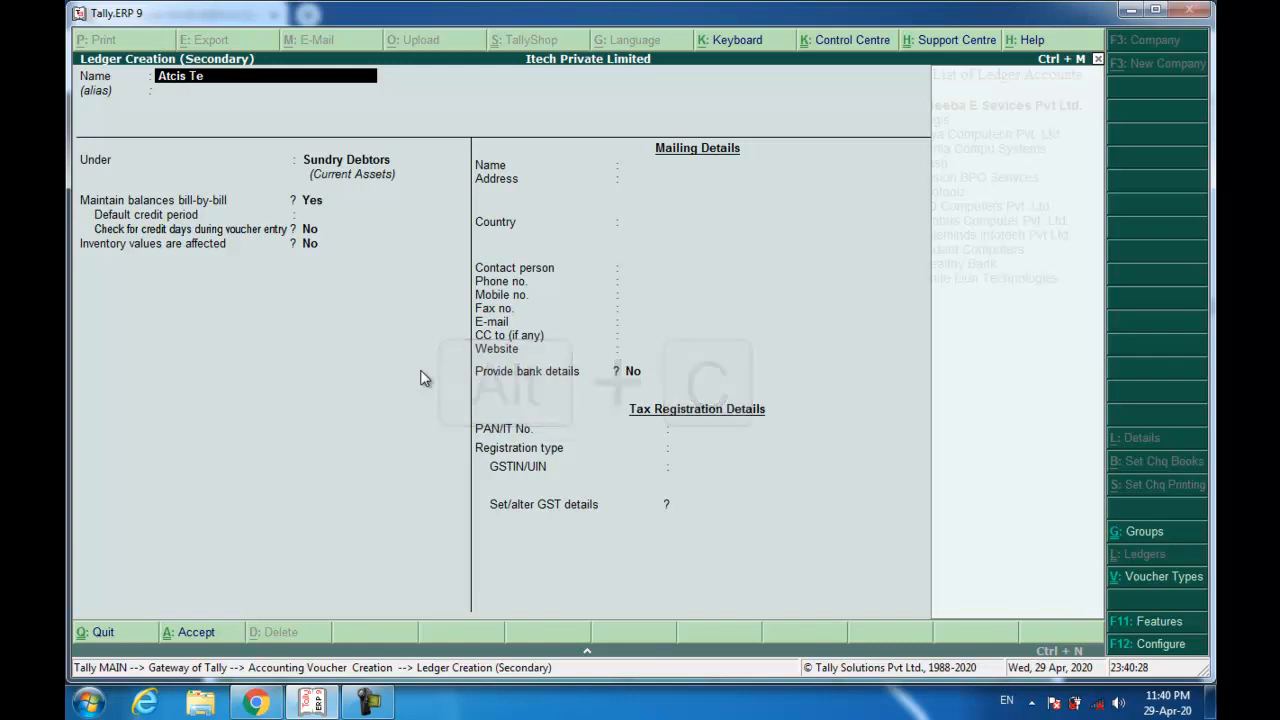
{"action": "type", "text": "chnology"}
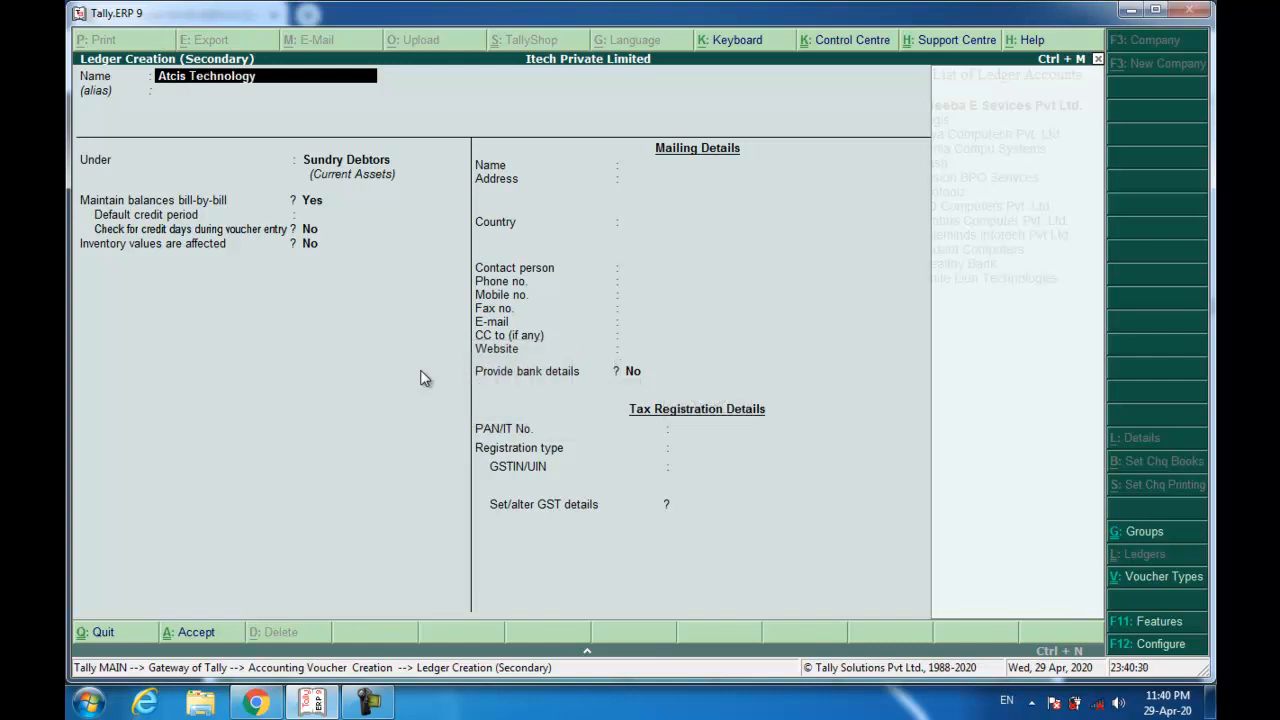
{"action": "type", "text": " Pvt Ltd."}
{"action": "key", "text": "Return"}
{"action": "type", "text": "sun"}
{"action": "key", "text": "Down"}
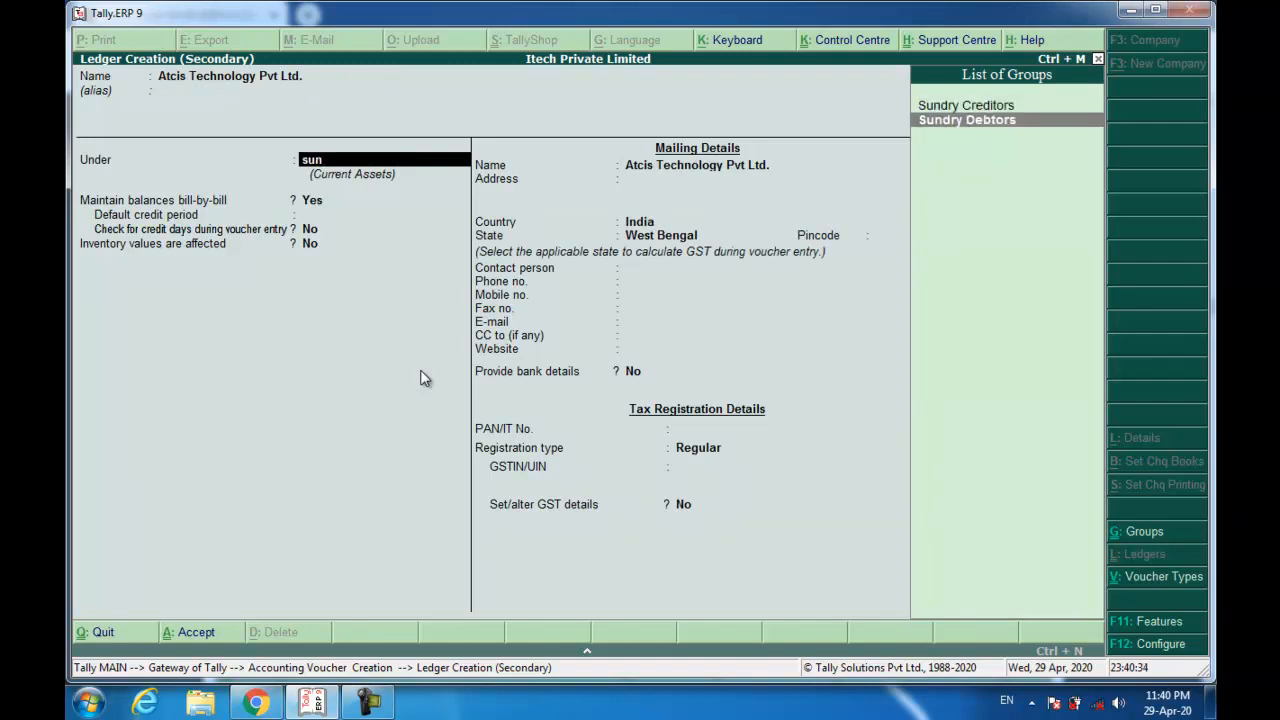
{"action": "key", "text": "Return"}
{"action": "key", "text": "Return"}
{"action": "key", "text": "Return"}
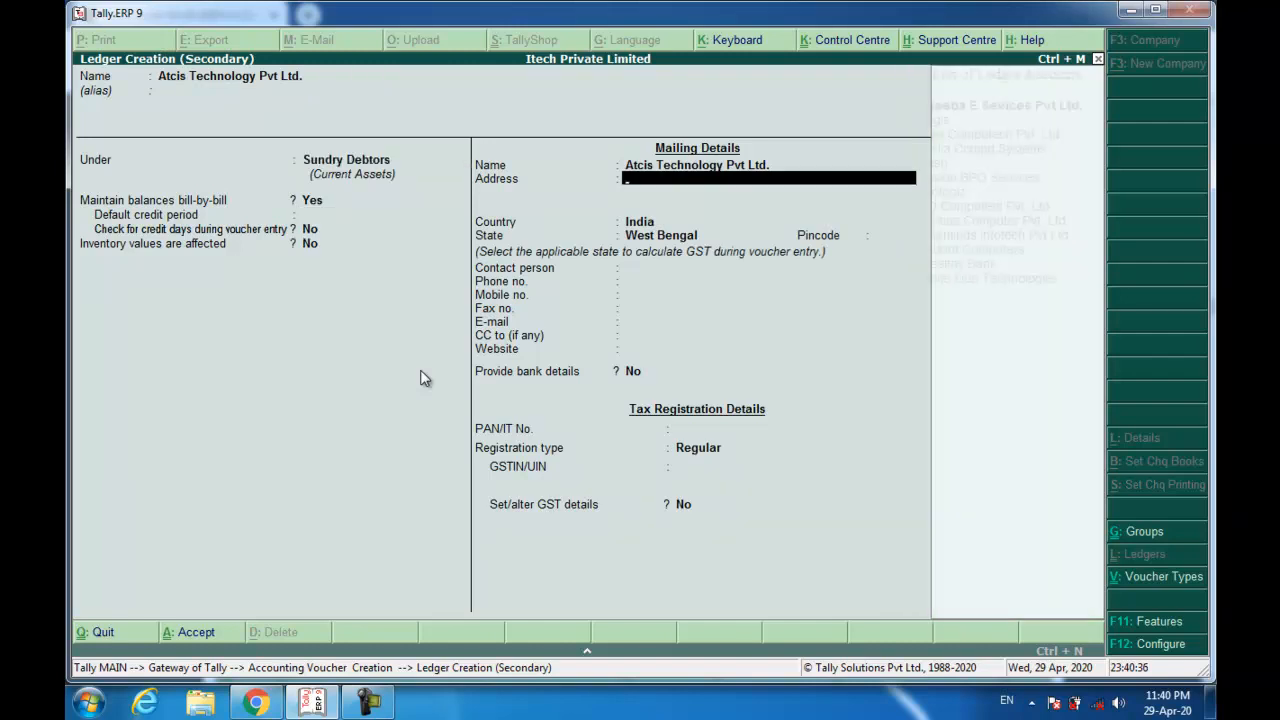
Fill in the ledger's address, state and pincode, and set registration type to Unregistered.
{"action": "type", "text": "Salt Lake, Kolkata - 7000"}
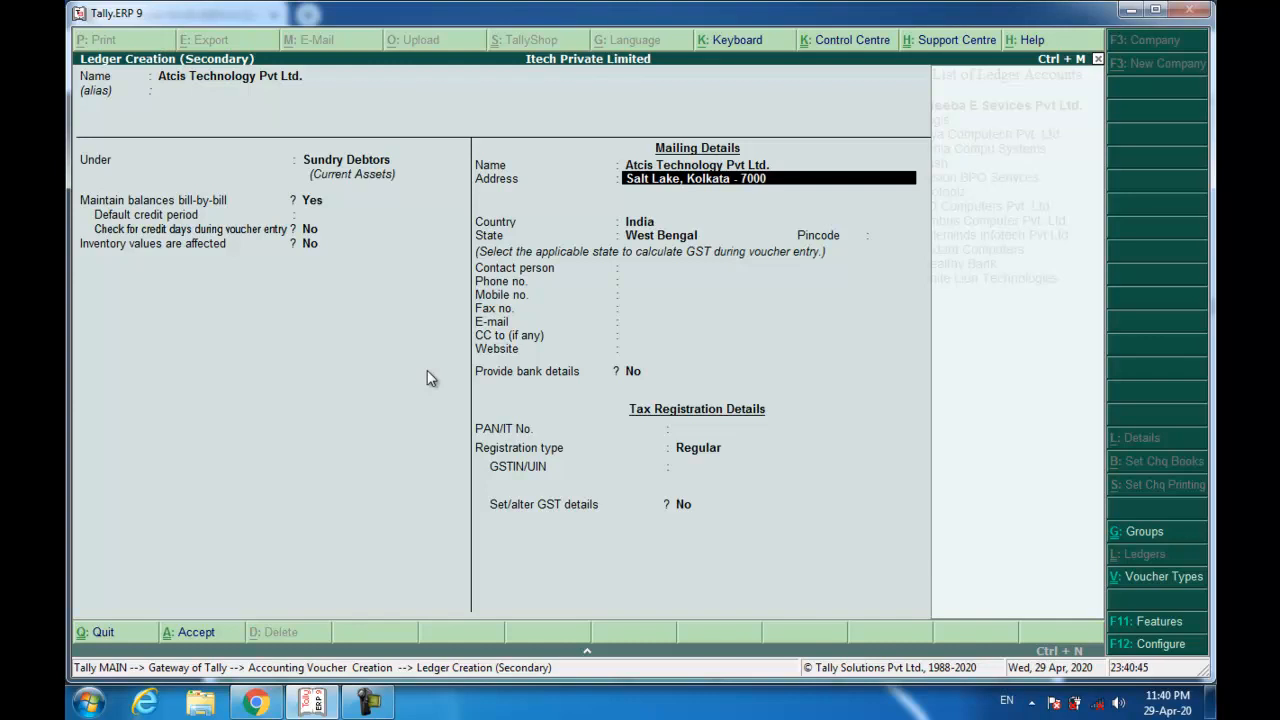
{"action": "type", "text": "91,"}
{"action": "key", "text": "Return"}
{"action": "type", "text": "West Ba"}
{"action": "type", "text": "ngal"}
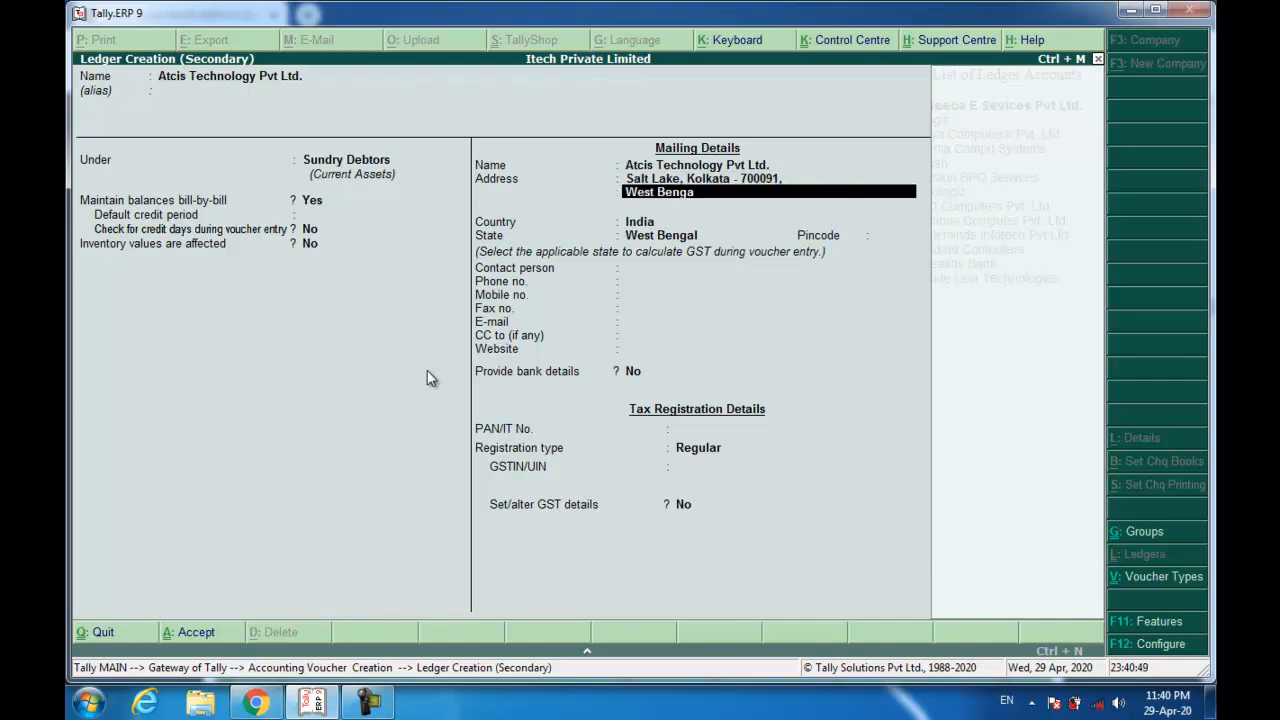
{"action": "key", "text": "Return"}
{"action": "key", "text": "Return"}
{"action": "key", "text": "Return"}
{"action": "key", "text": "Return"}
{"action": "type", "text": "700091"}
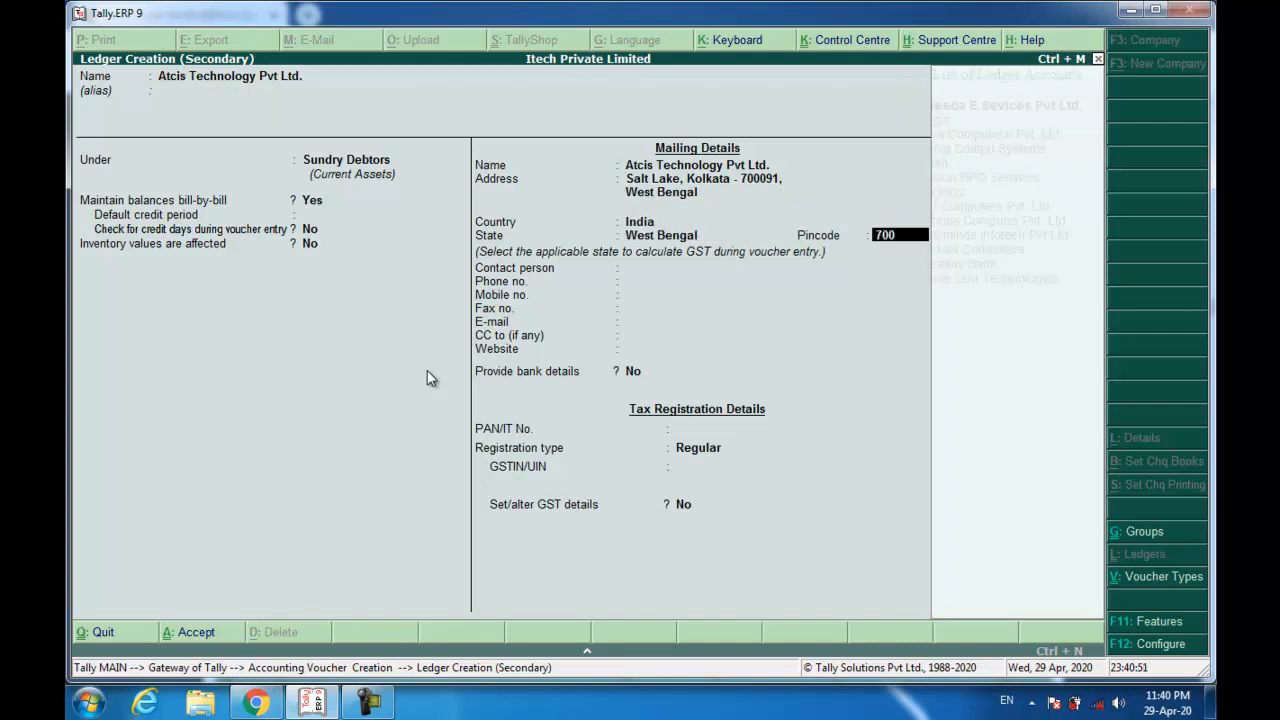
{"action": "key", "text": "Return"}
{"action": "key", "text": "Return"}
{"action": "key", "text": "Return"}
{"action": "key", "text": "Return"}
{"action": "key", "text": "Return"}
{"action": "key", "text": "Return"}
{"action": "key", "text": "Return"}
{"action": "key", "text": "Return"}
{"action": "key", "text": "Return"}
{"action": "key", "text": "Return"}
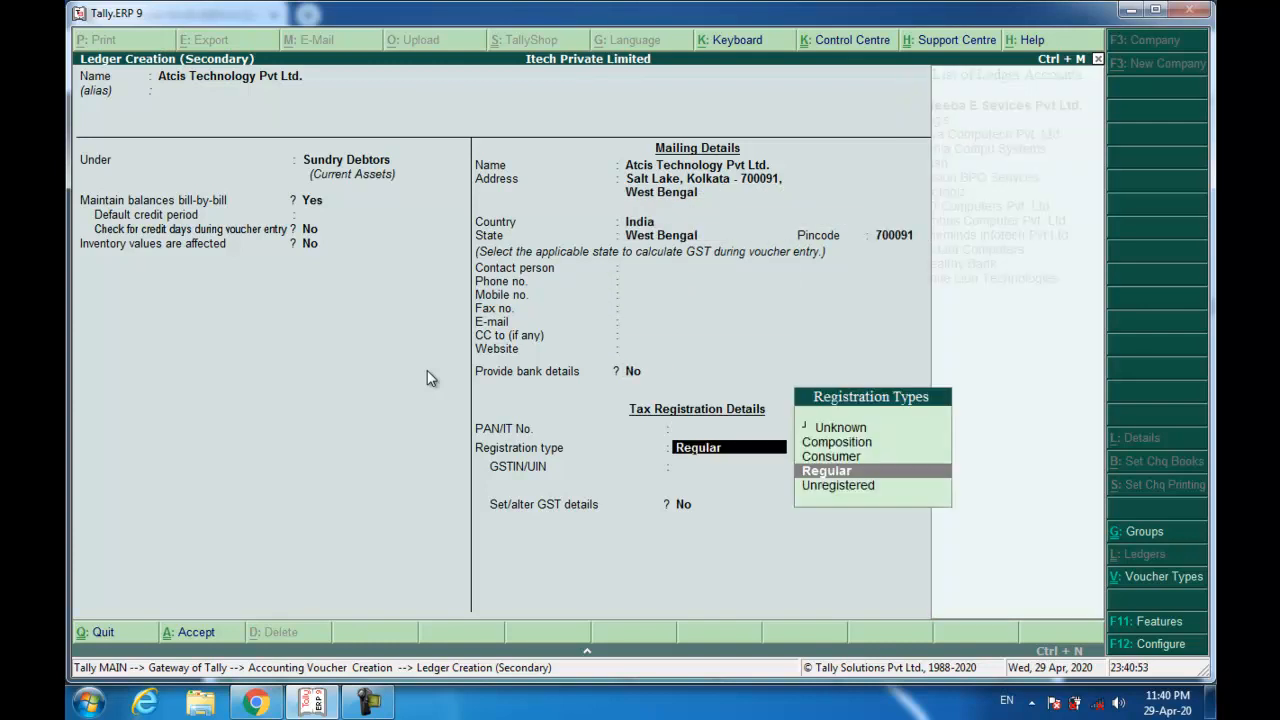
{"action": "key", "text": "Down"}
{"action": "key", "text": "Return"}
{"action": "key", "text": "Return"}
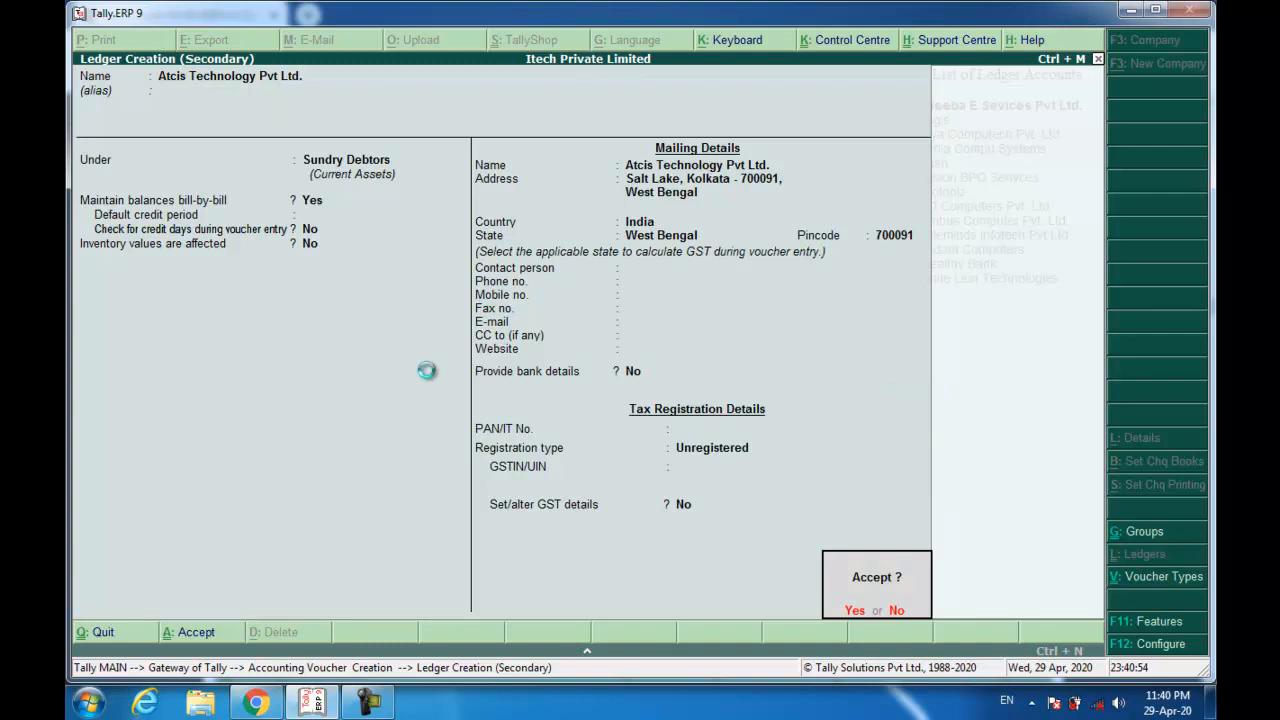
{"action": "key", "text": "Return"}
Save the Atcis ledger and sell 74 HP laptops at 18,400 through the Sale ledger.
{"action": "key", "text": "ctrl+a"}
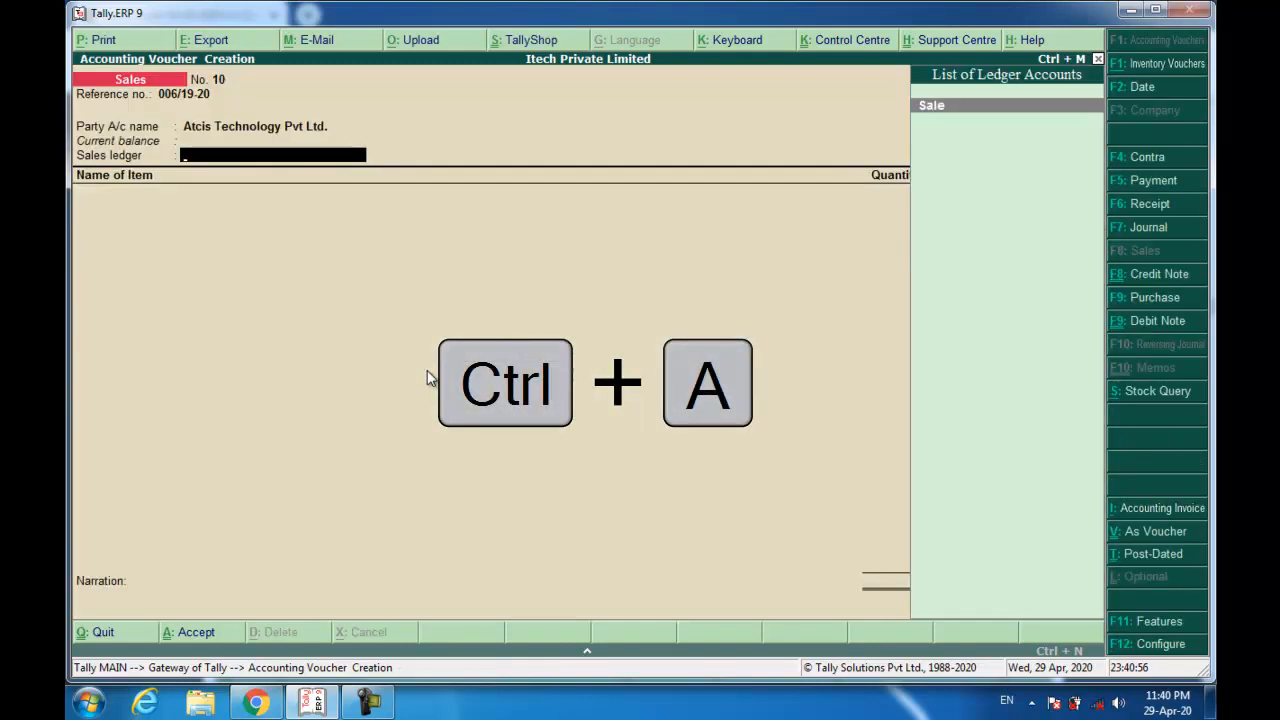
{"action": "key", "text": "Return"}
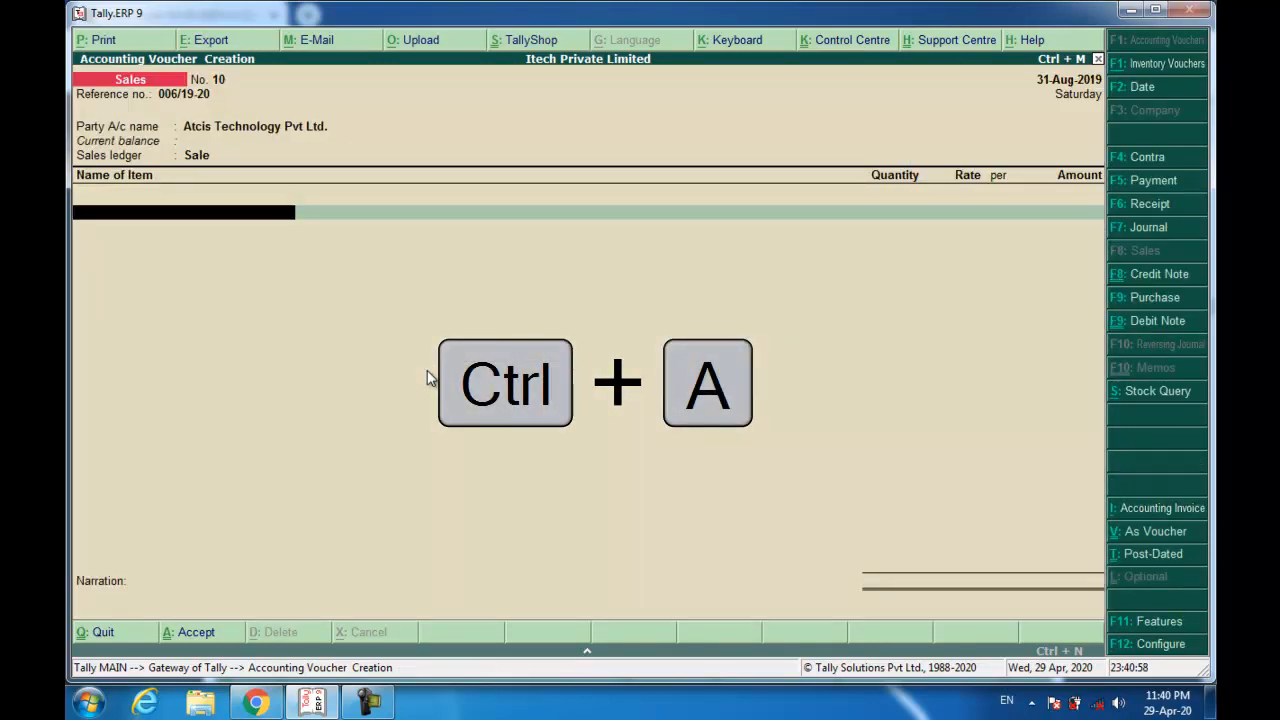
{"action": "type", "text": "Hp"}
{"action": "key", "text": "Return"}
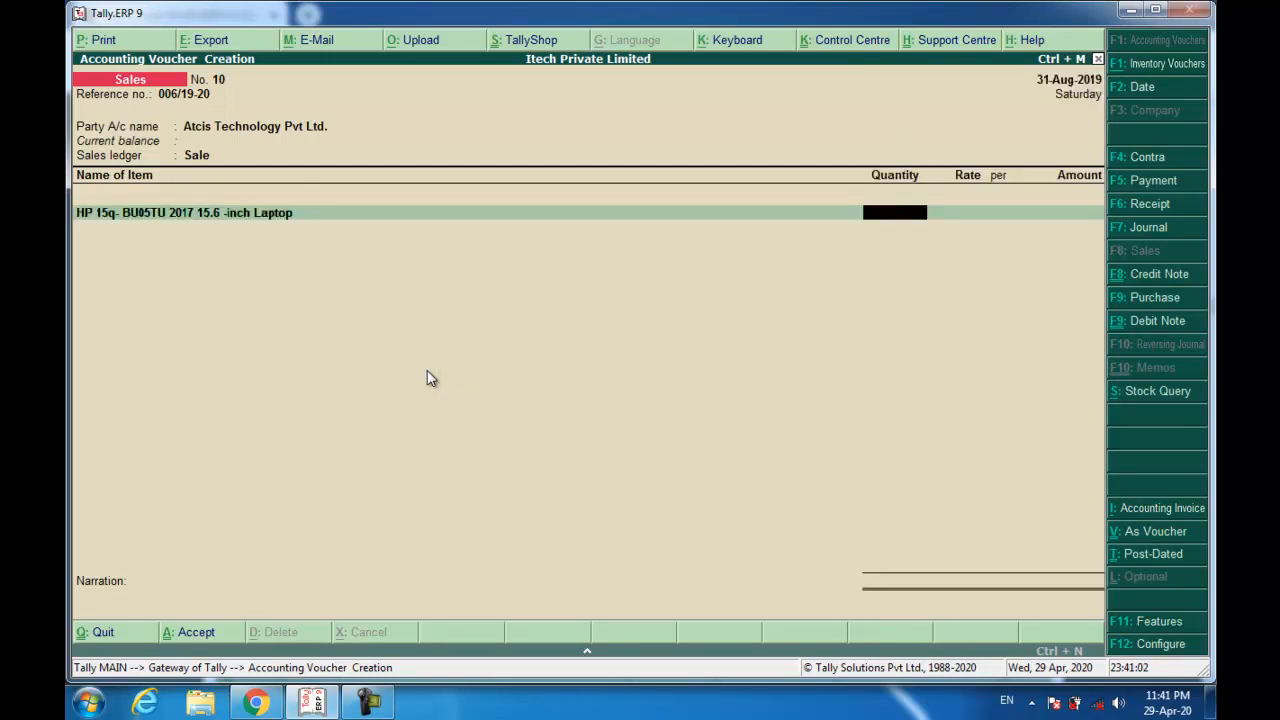
{"action": "type", "text": "74"}
{"action": "key", "text": "Return"}
{"action": "type", "text": "18400"}
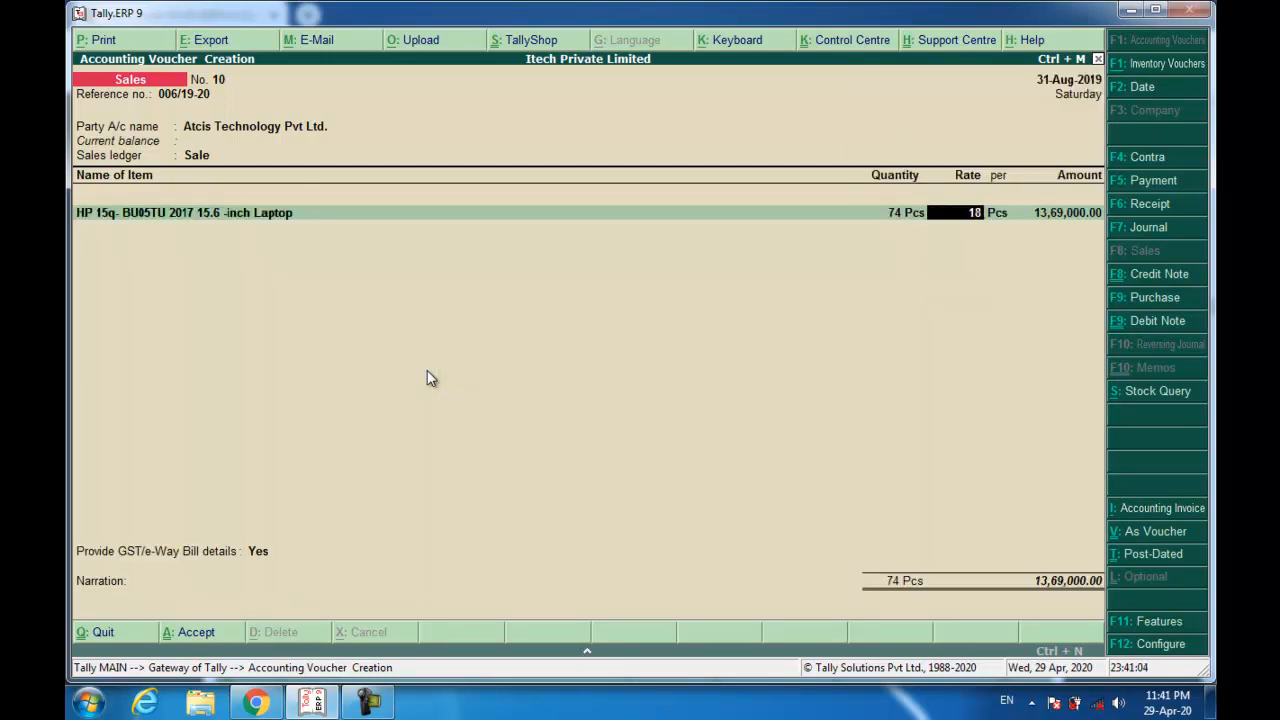
{"action": "key", "text": "Return"}
{"action": "key", "text": "Return"}
{"action": "key", "text": "Return"}
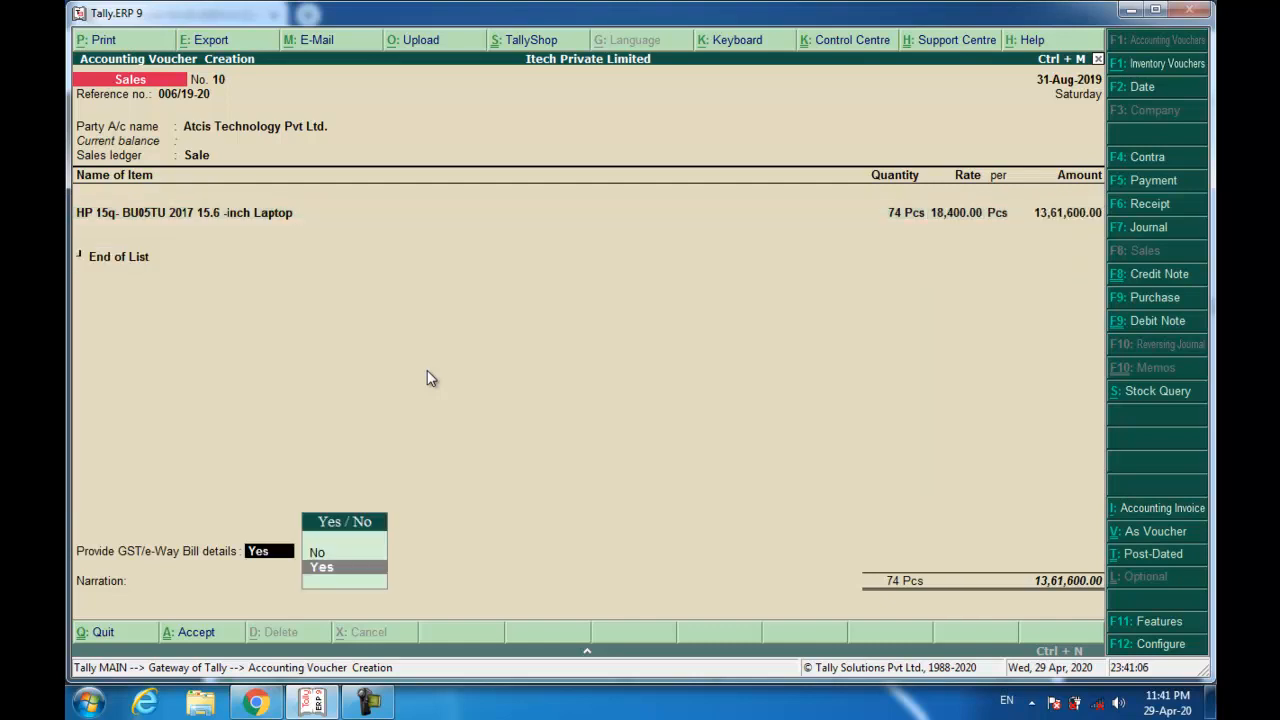
Answer No to GST details, add New Ref bill 006/19-20, narrate 'Being Goods Sold' and save.
{"action": "key", "text": "Up"}
{"action": "key", "text": "Return"}
{"action": "key", "text": "Return"}
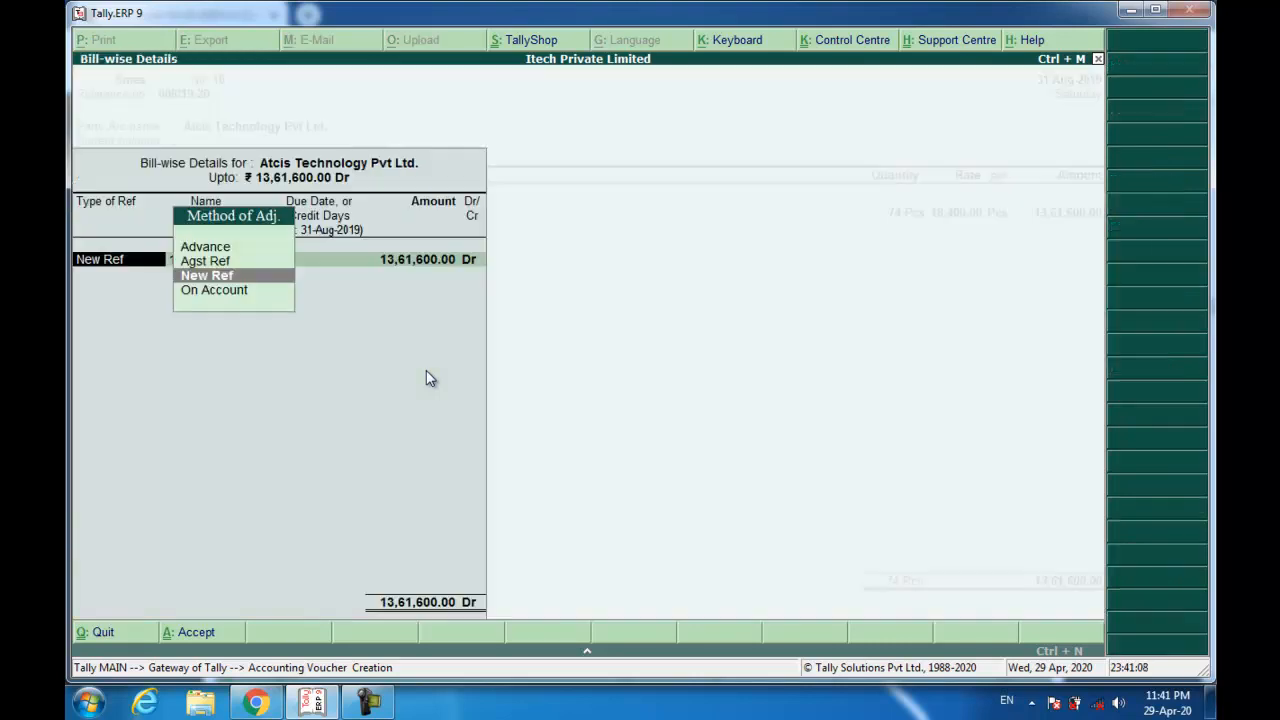
{"action": "key", "text": "Return"}
{"action": "type", "text": "006/"}
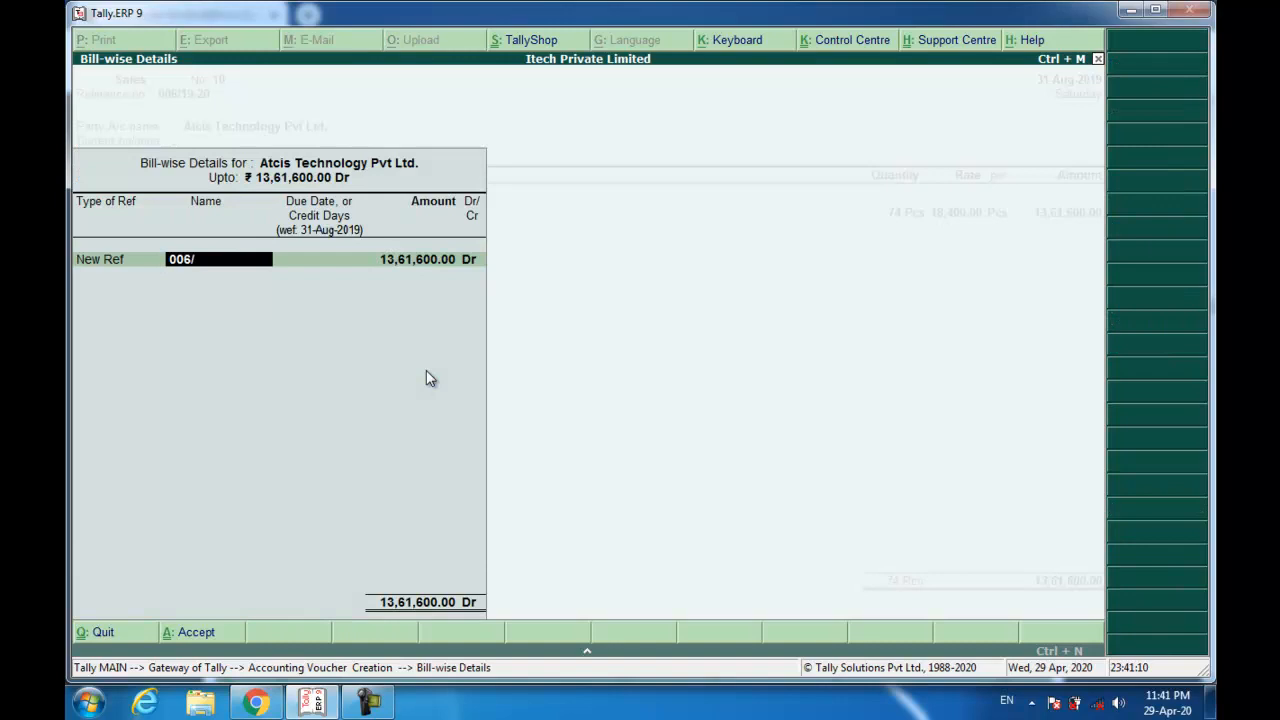
{"action": "type", "text": "19-20"}
{"action": "key", "text": "Return"}
{"action": "key", "text": "Return"}
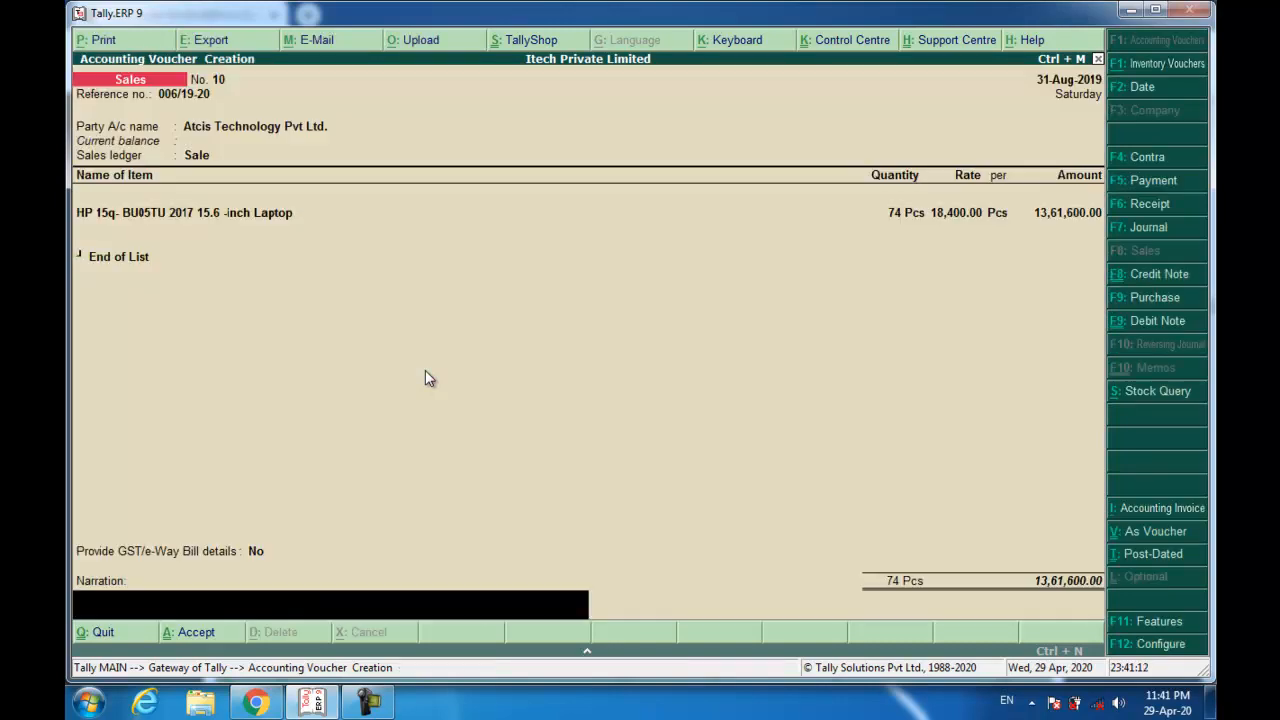
{"action": "type", "text": "Being Goods Sold."}
{"action": "key", "text": "Return"}
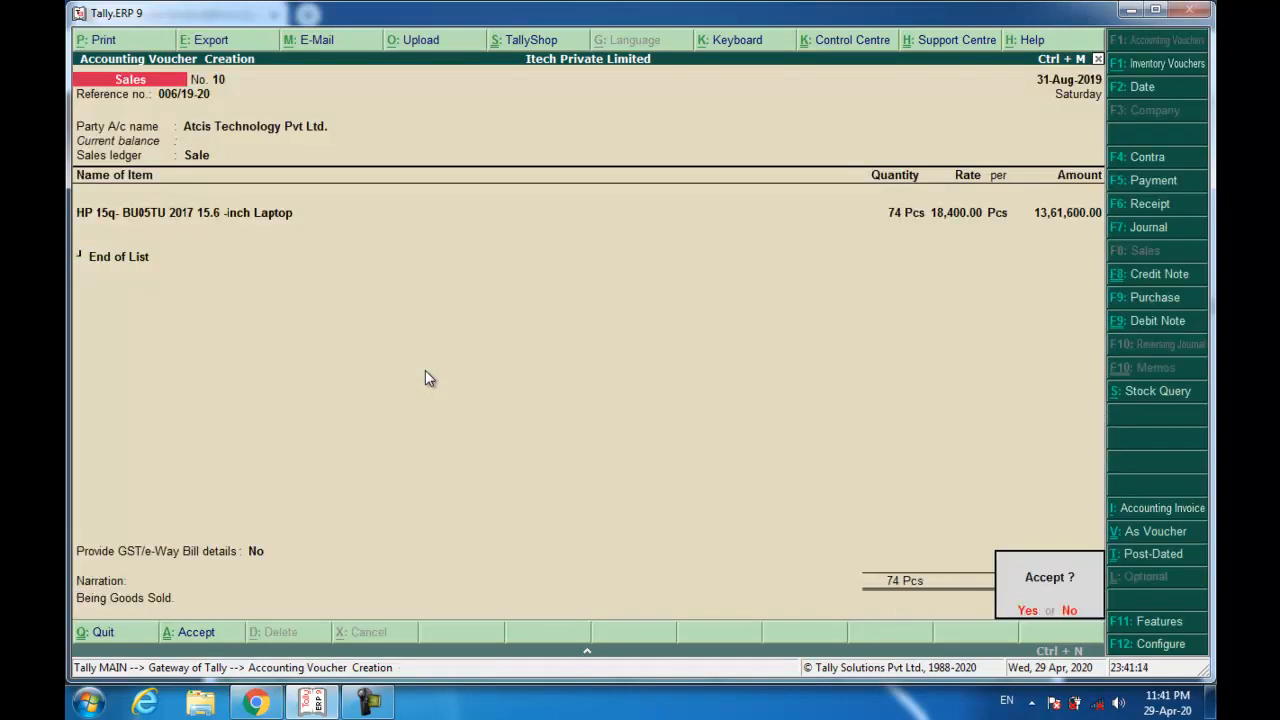
{"action": "key", "text": "y"}
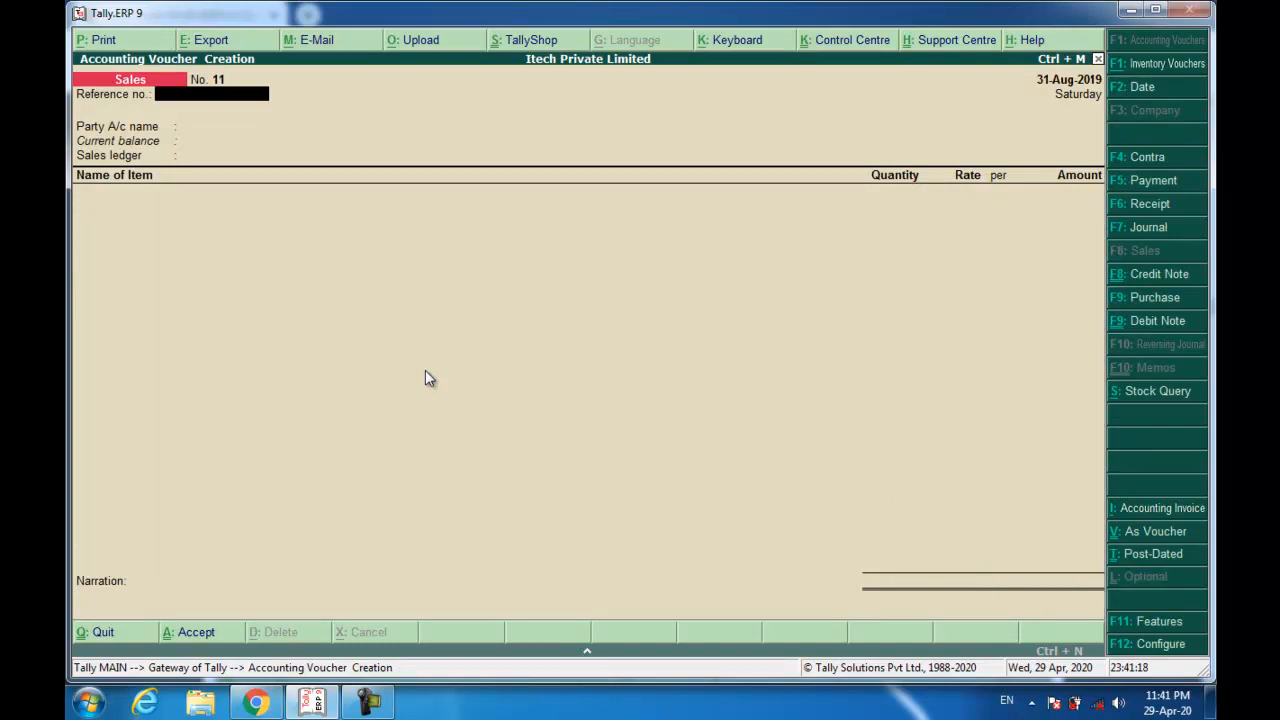
Check the scanned documents PDF in the browser, then return to Tally.
{"action": "key", "text": "alt+Tab"}
{"action": "scroll", "coordinate": [449, 376], "scroll_direction": "down", "scroll_amount": 10}
{"action": "scroll", "coordinate": [449, 370], "scroll_direction": "down", "scroll_amount": 4}
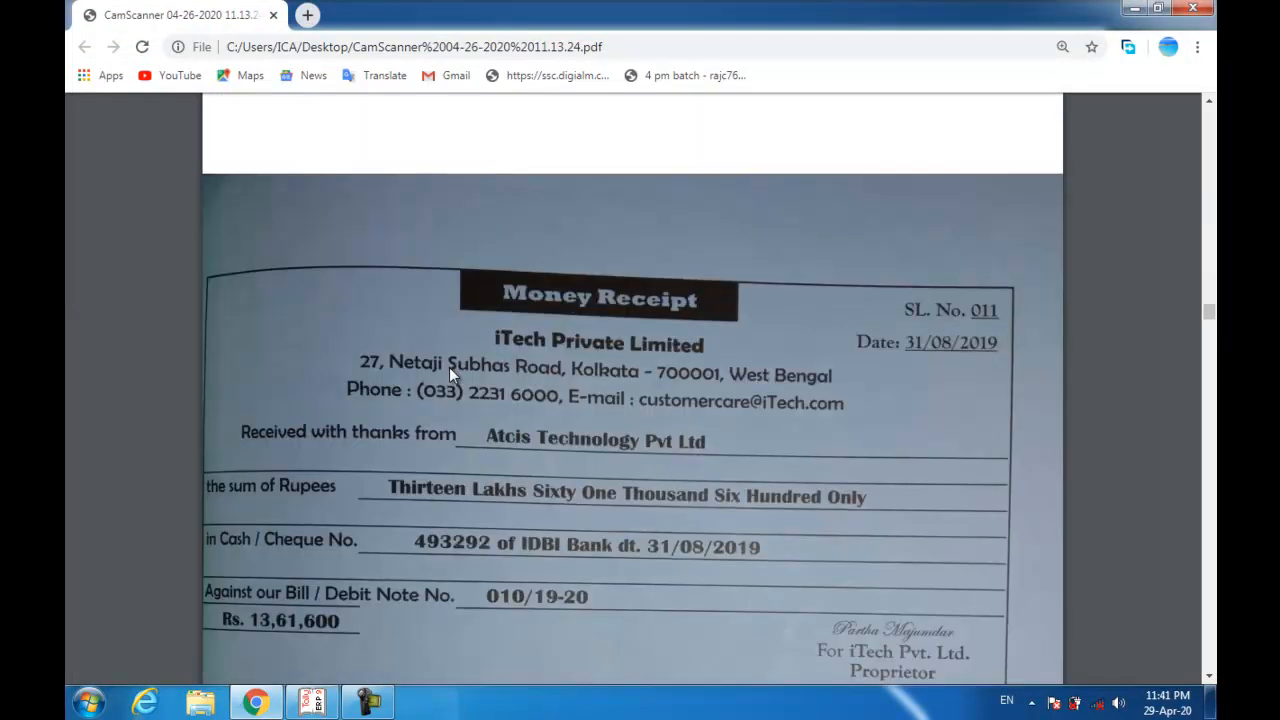
{"action": "scroll", "coordinate": [444, 350], "scroll_direction": "down", "scroll_amount": 1}
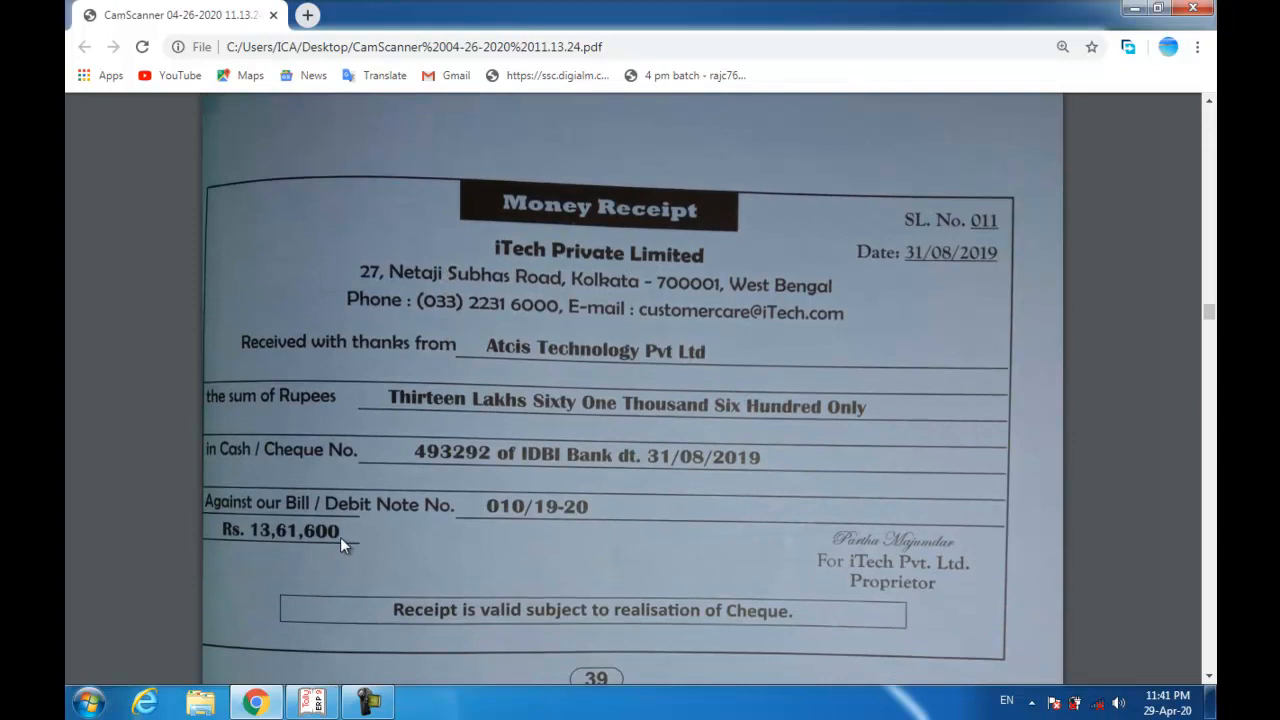
{"action": "key", "text": "alt+Tab"}
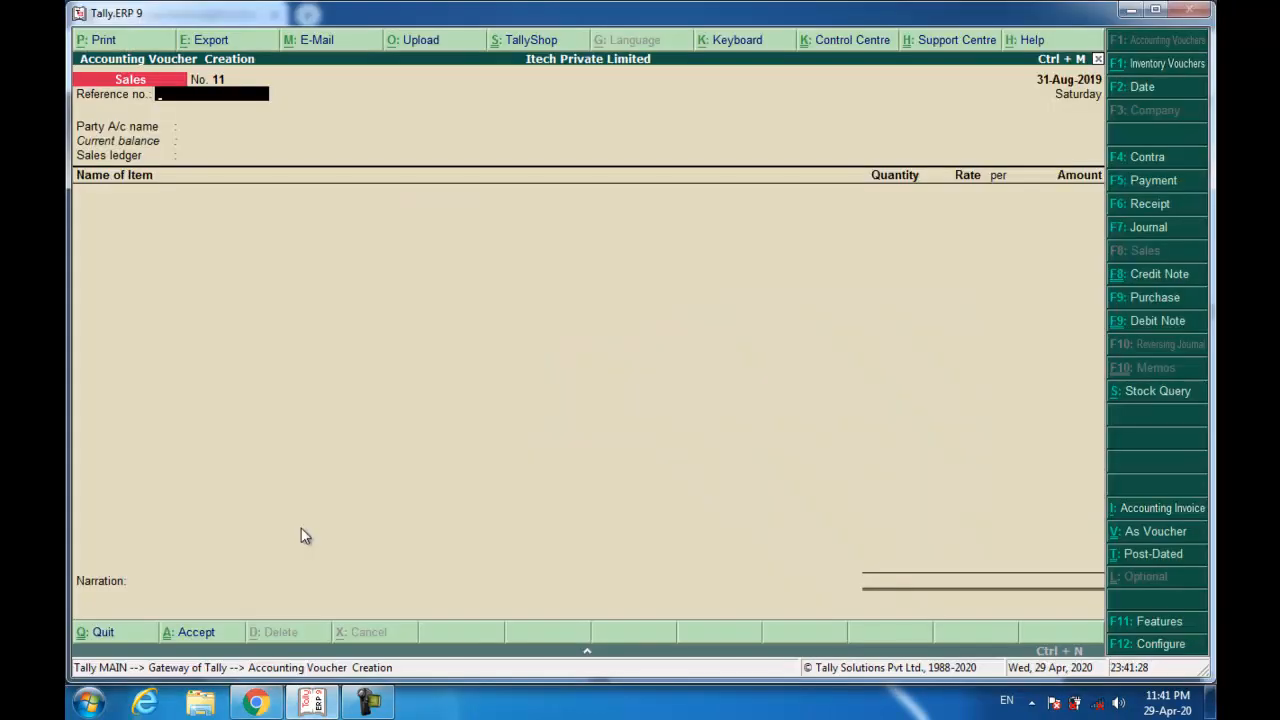
Start a receipt crediting Atcis Technology 13,61,600 against pending bill 006/19-20.
{"action": "key", "text": "F6"}
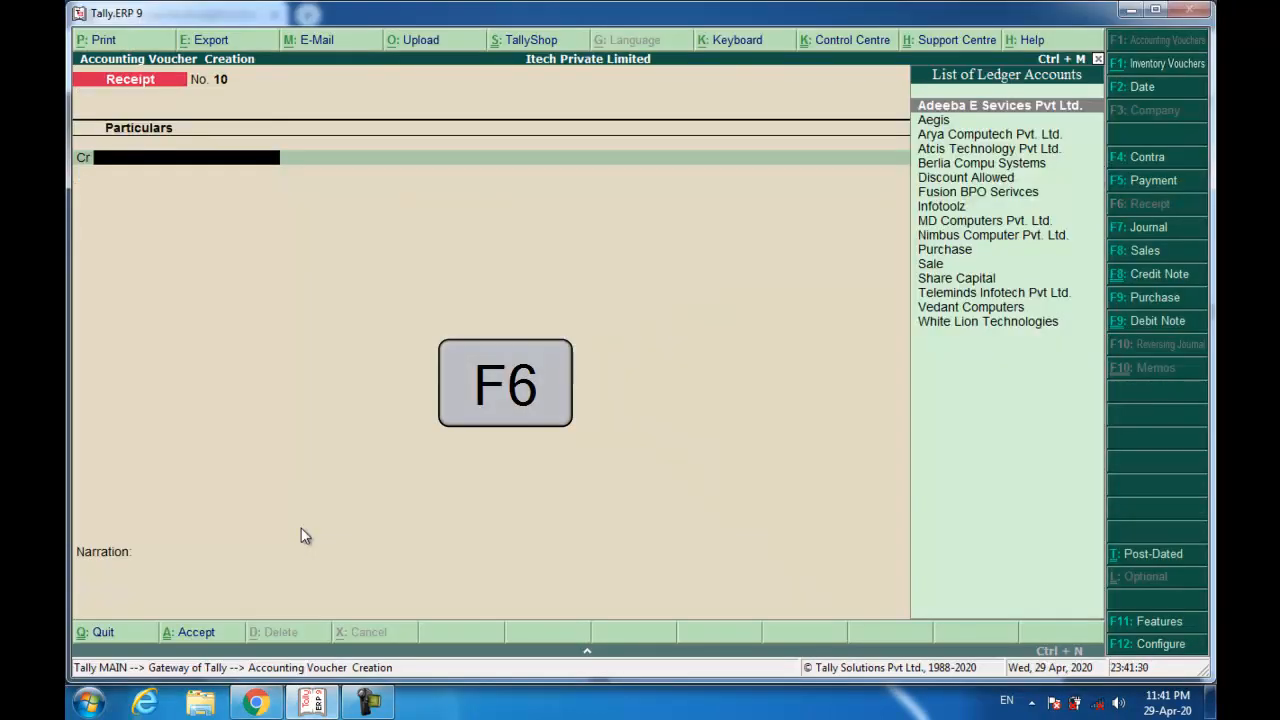
{"action": "type", "text": "Atc"}
{"action": "key", "text": "Return"}
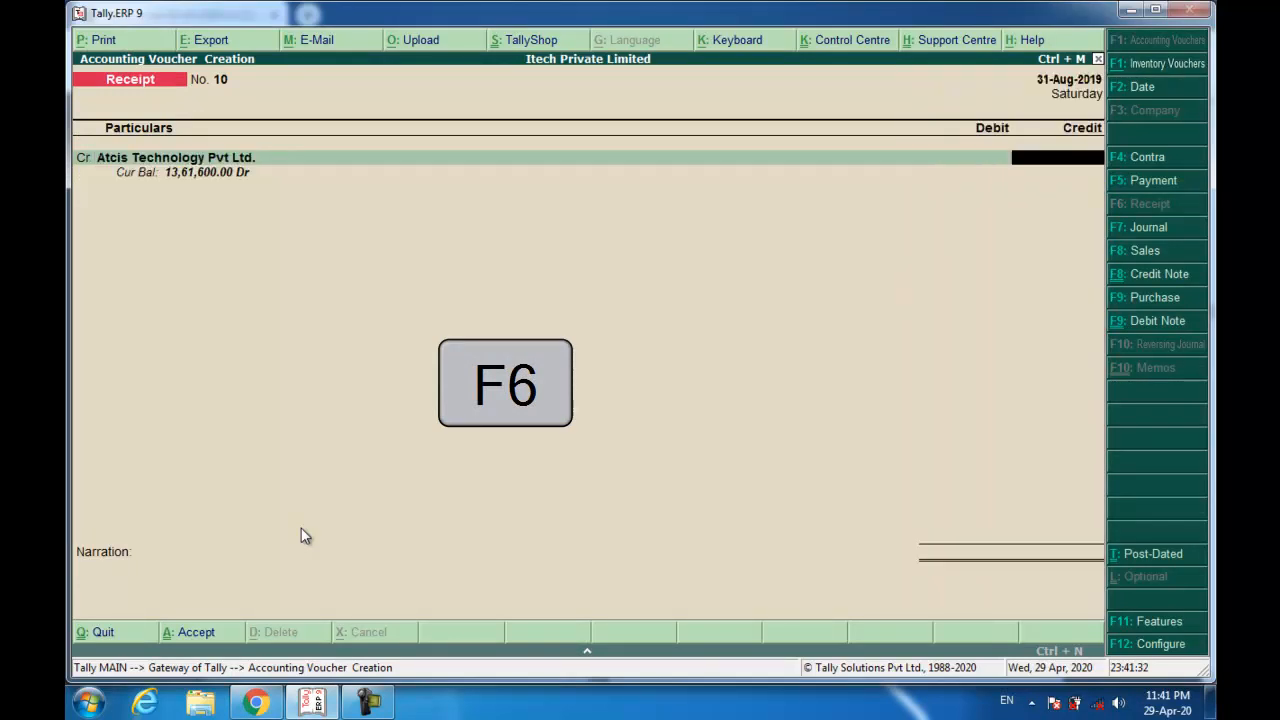
{"action": "type", "text": "13,61,600"}
{"action": "key", "text": "Return"}
{"action": "key", "text": "Return"}
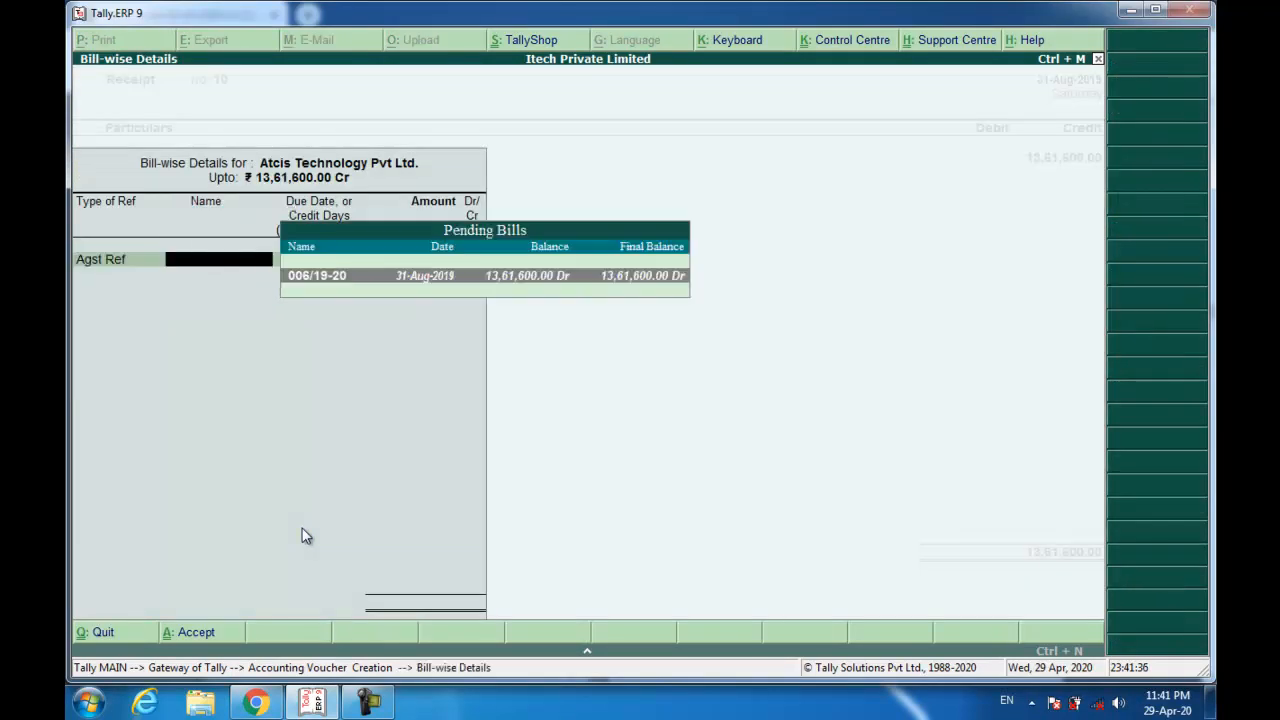
{"action": "key", "text": "Return"}
{"action": "key", "text": "Return"}
{"action": "key", "text": "Return"}
{"action": "key", "text": "Return"}
{"action": "type", "text": "We"}
{"action": "key", "text": "Return"}
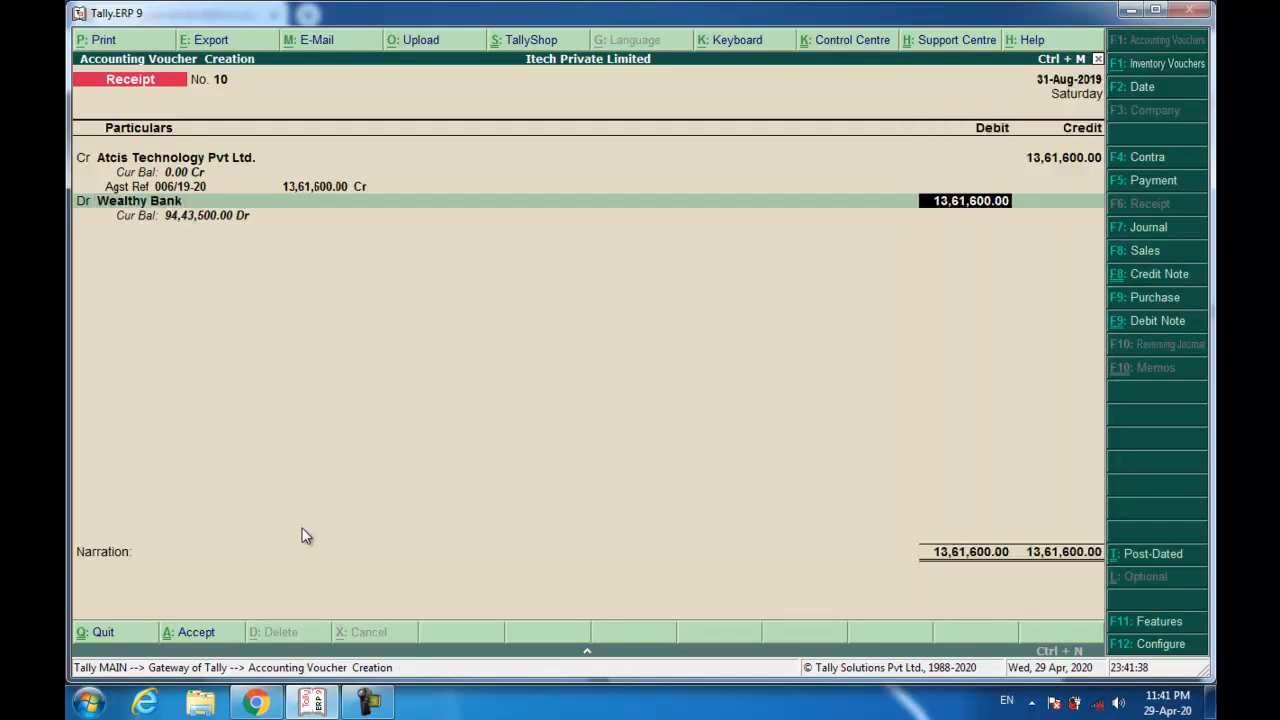
{"action": "key", "text": "Return"}
{"action": "key", "text": "Return"}
Debit Wealthy Bank with the cheque number and IDBI Bank, narrate 'Being Amount Received.' and save.
{"action": "key", "text": "Return"}
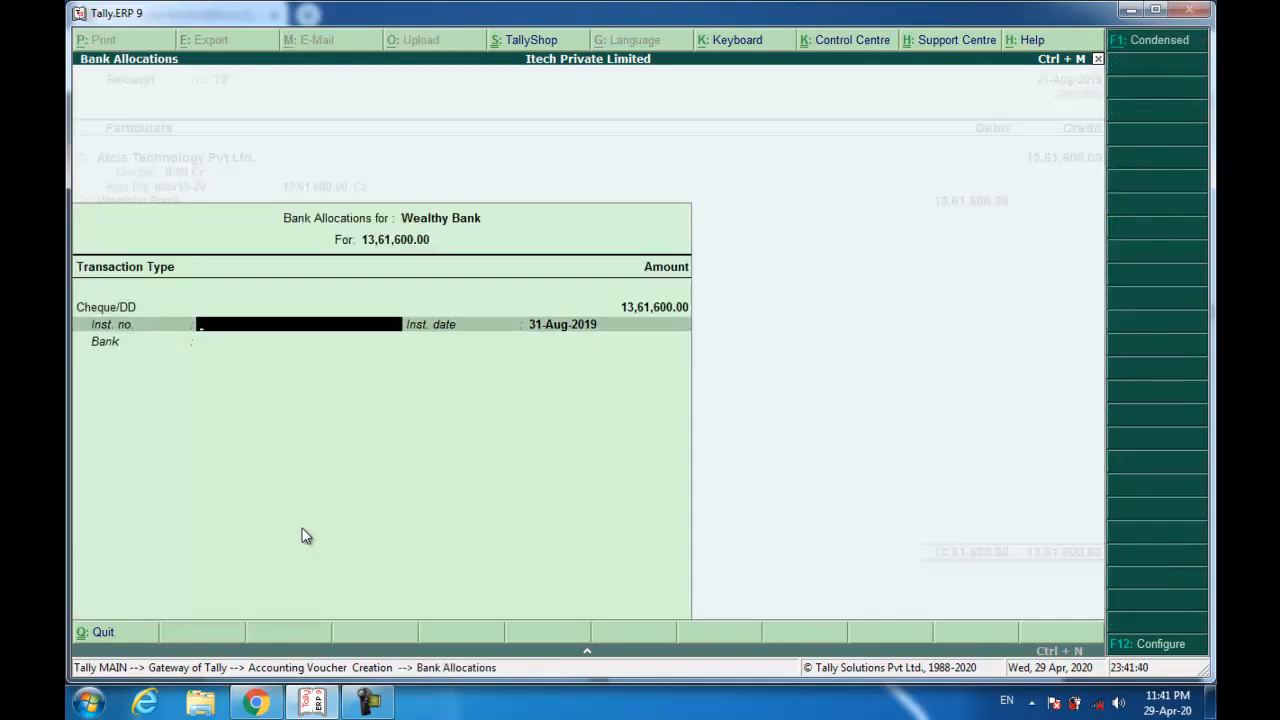
{"action": "type", "text": "493292"}
{"action": "key", "text": "Return"}
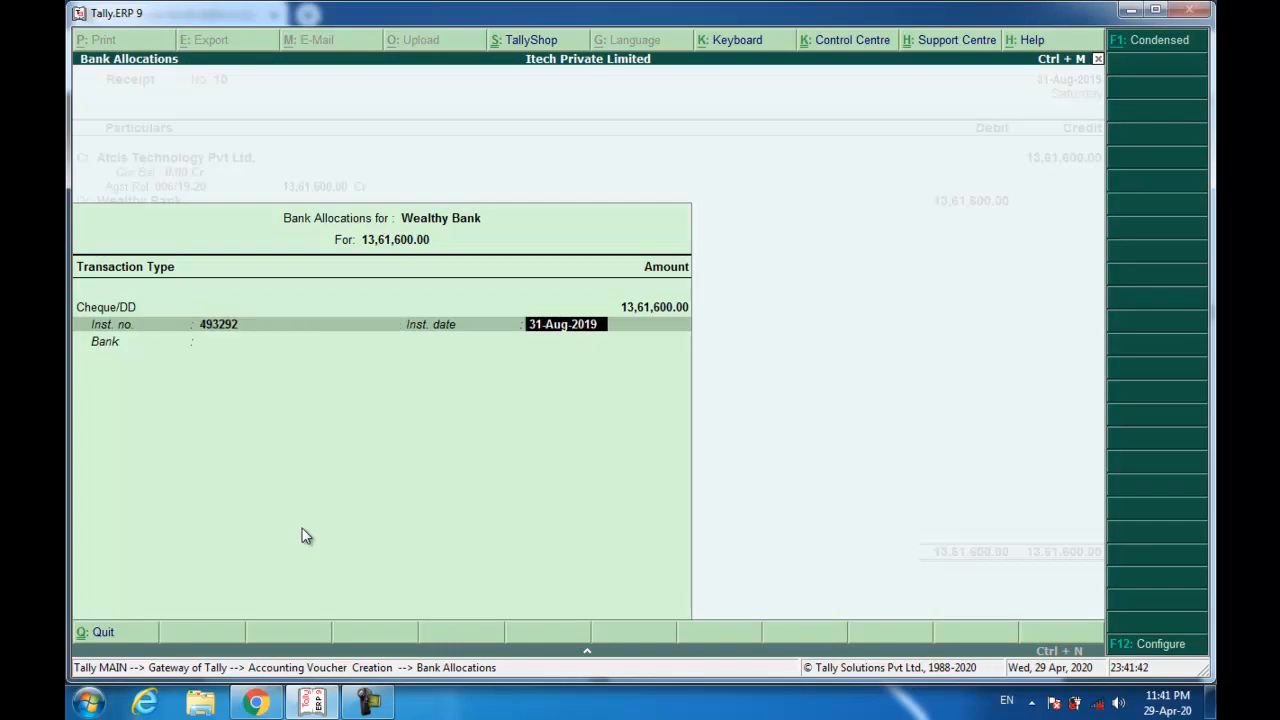
{"action": "key", "text": "Return"}
{"action": "type", "text": "idbi"}
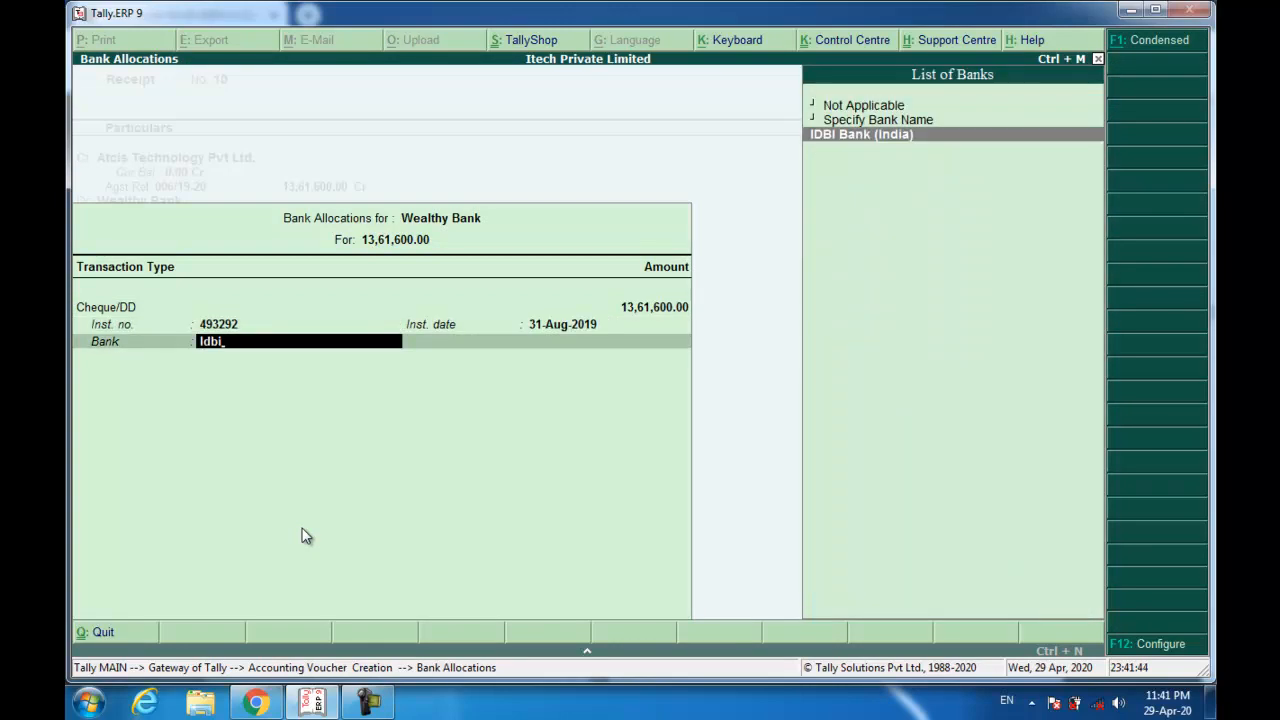
{"action": "key", "text": "Return"}
{"action": "type", "text": "Being Amount Received."}
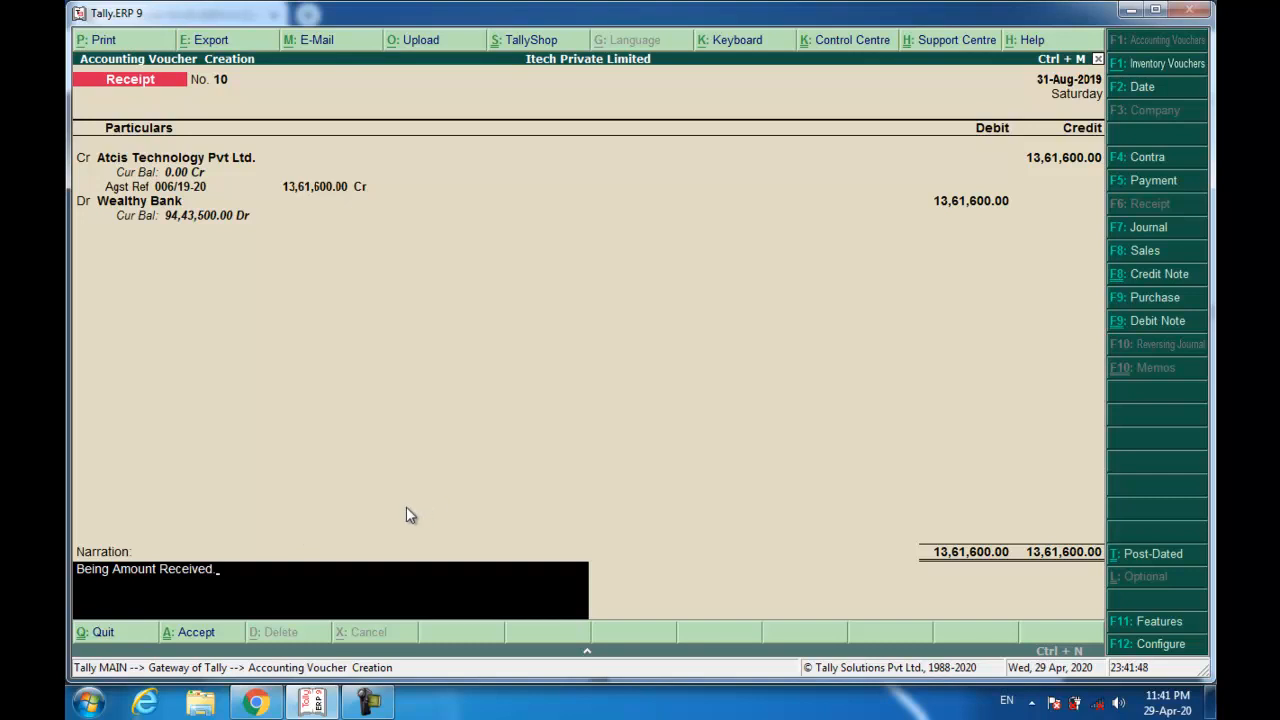
{"action": "key", "text": "Return"}
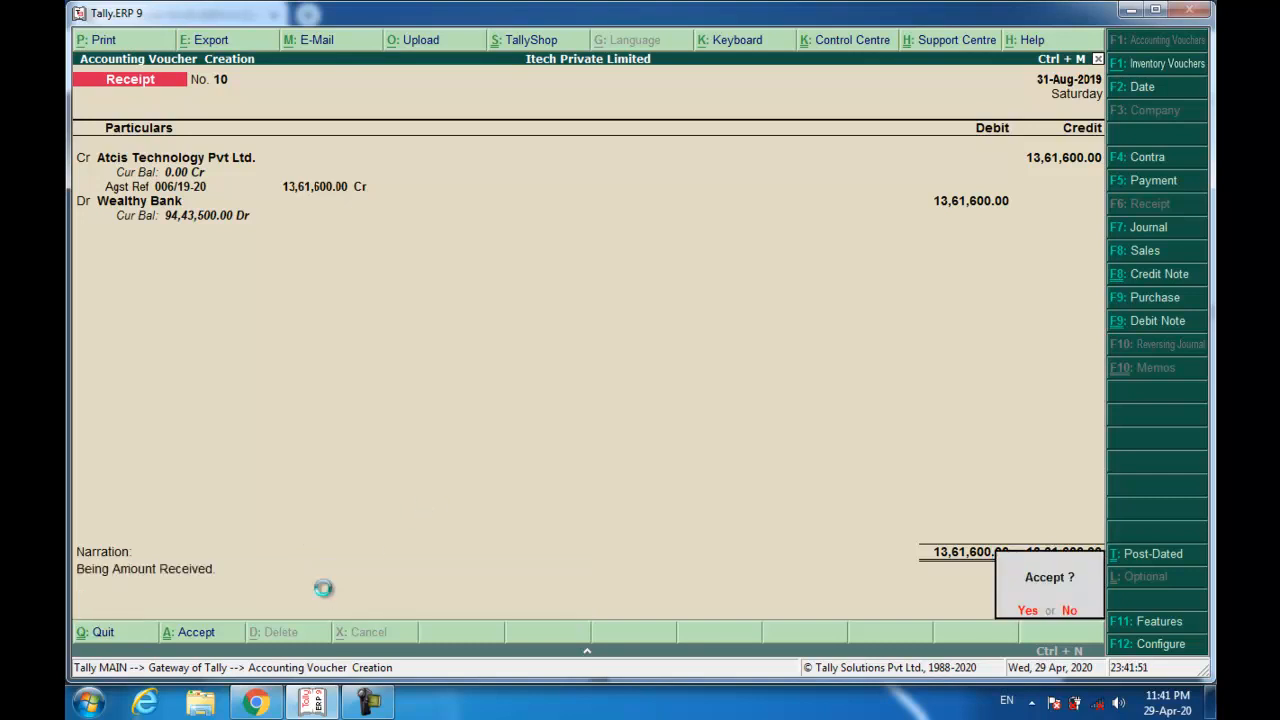
{"action": "key", "text": "Return"}
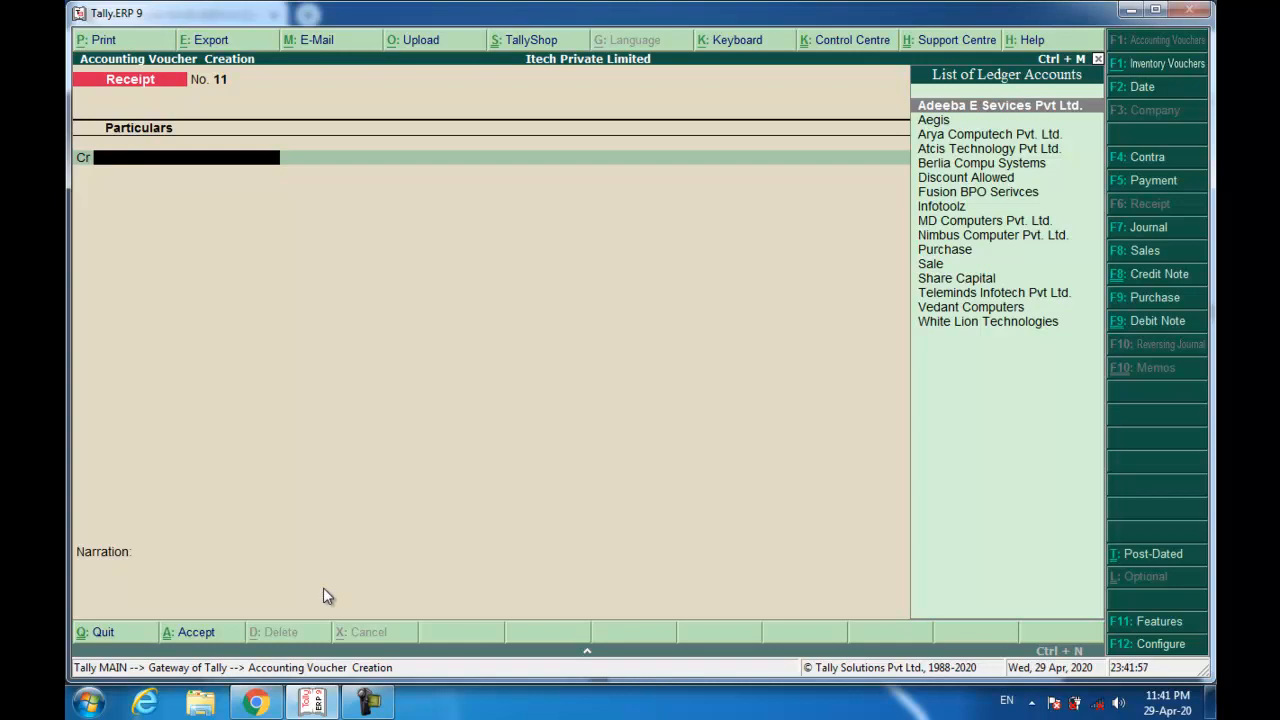
Check the scanned cheque in the browser PDF, then return to Tally.
{"action": "key", "text": "alt+Tab"}
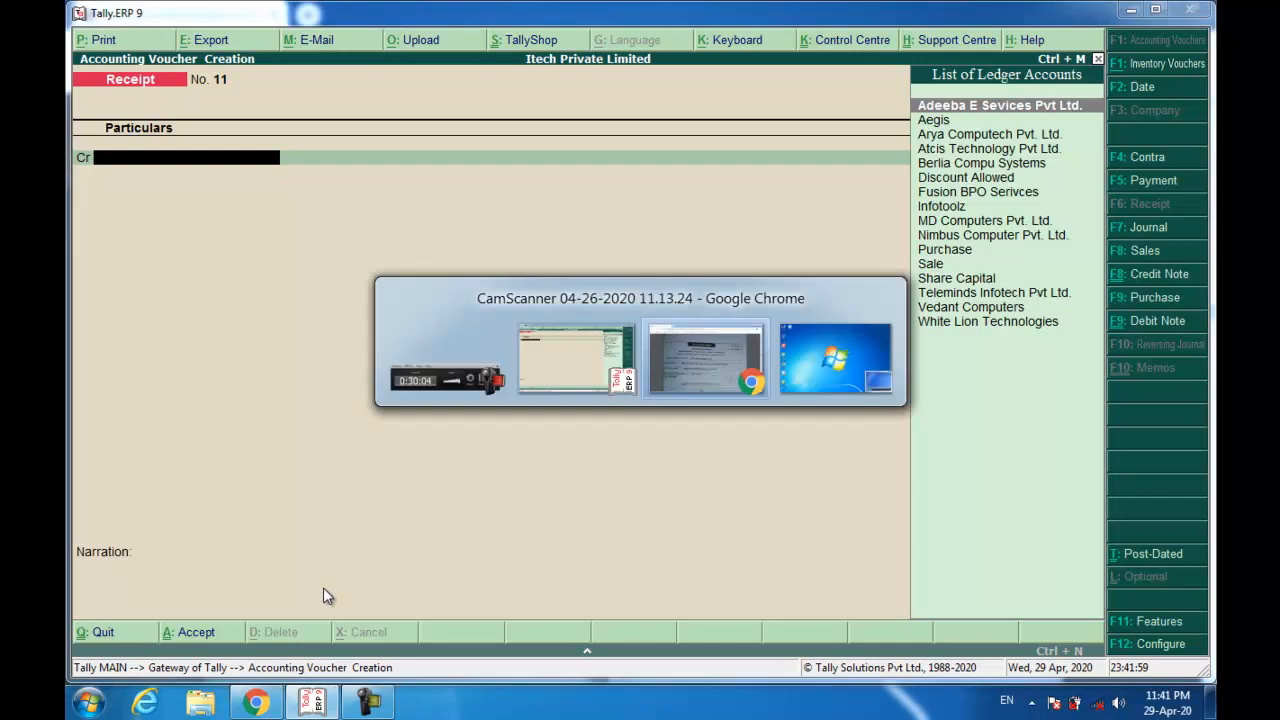
{"action": "scroll", "coordinate": [408, 500], "scroll_direction": "down", "scroll_amount": 6}
{"action": "scroll", "coordinate": [410, 504], "scroll_direction": "down", "scroll_amount": 5}
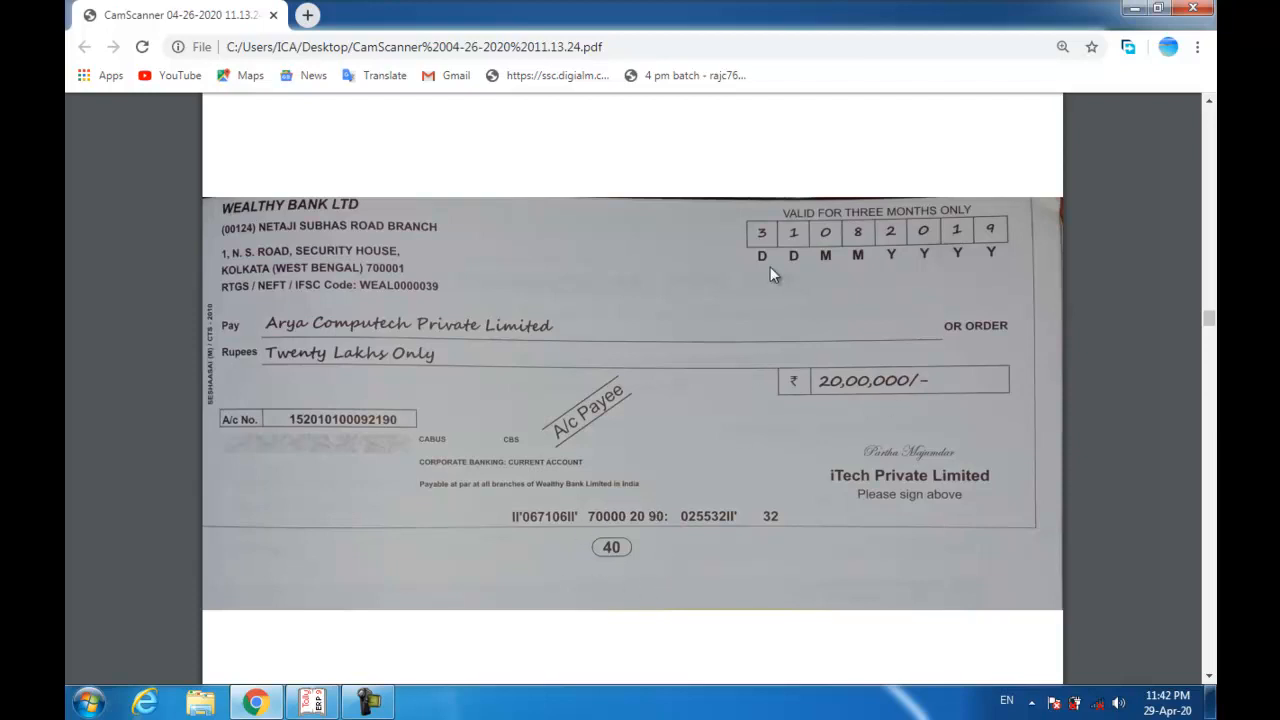
{"action": "key", "text": "alt+Tab"}
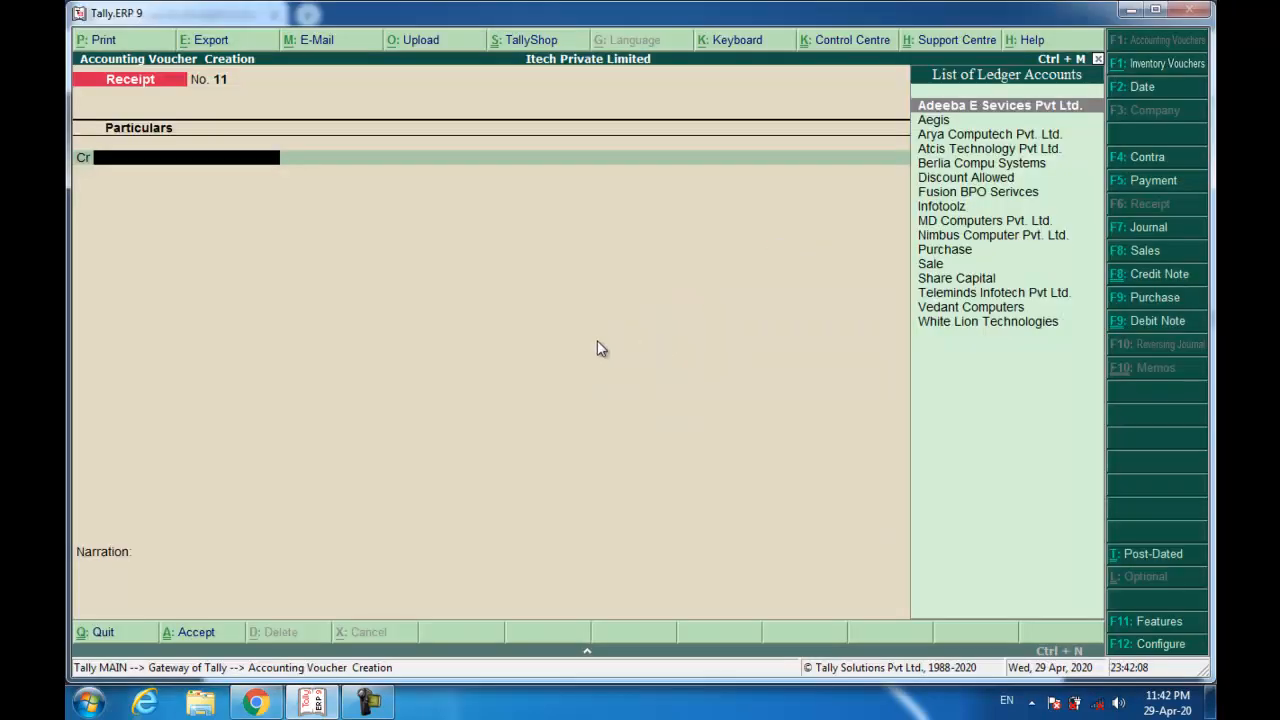
Start a payment debiting Arya Computech Pvt. Ltd. 20,00,000 against existing bills.
{"action": "key", "text": "F5"}
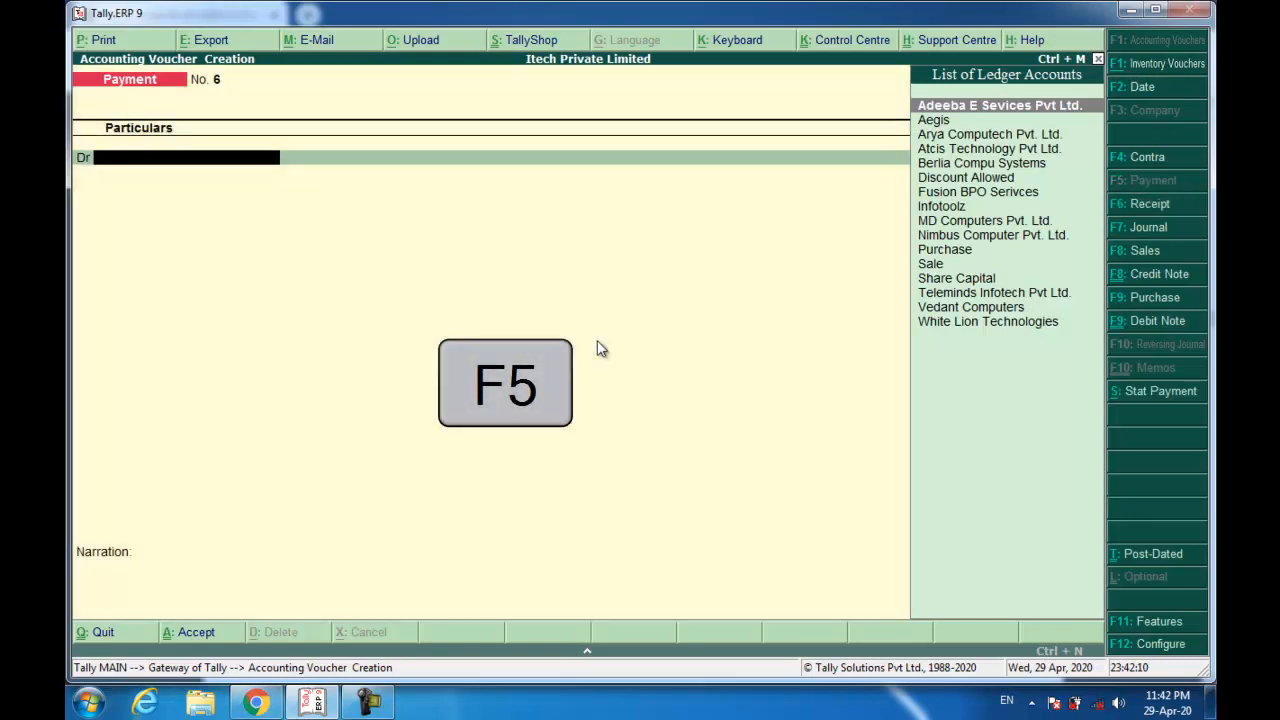
{"action": "type", "text": "ary"}
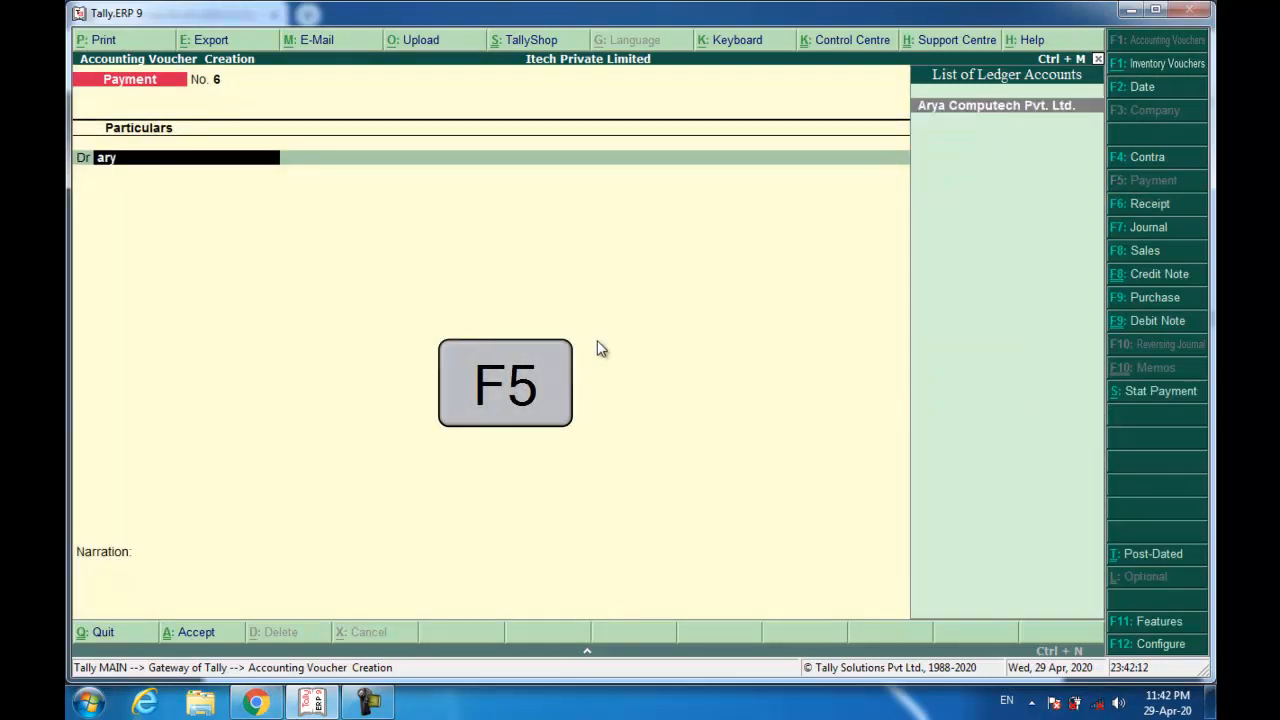
{"action": "key", "text": "Return"}
{"action": "type", "text": "20,00,00"}
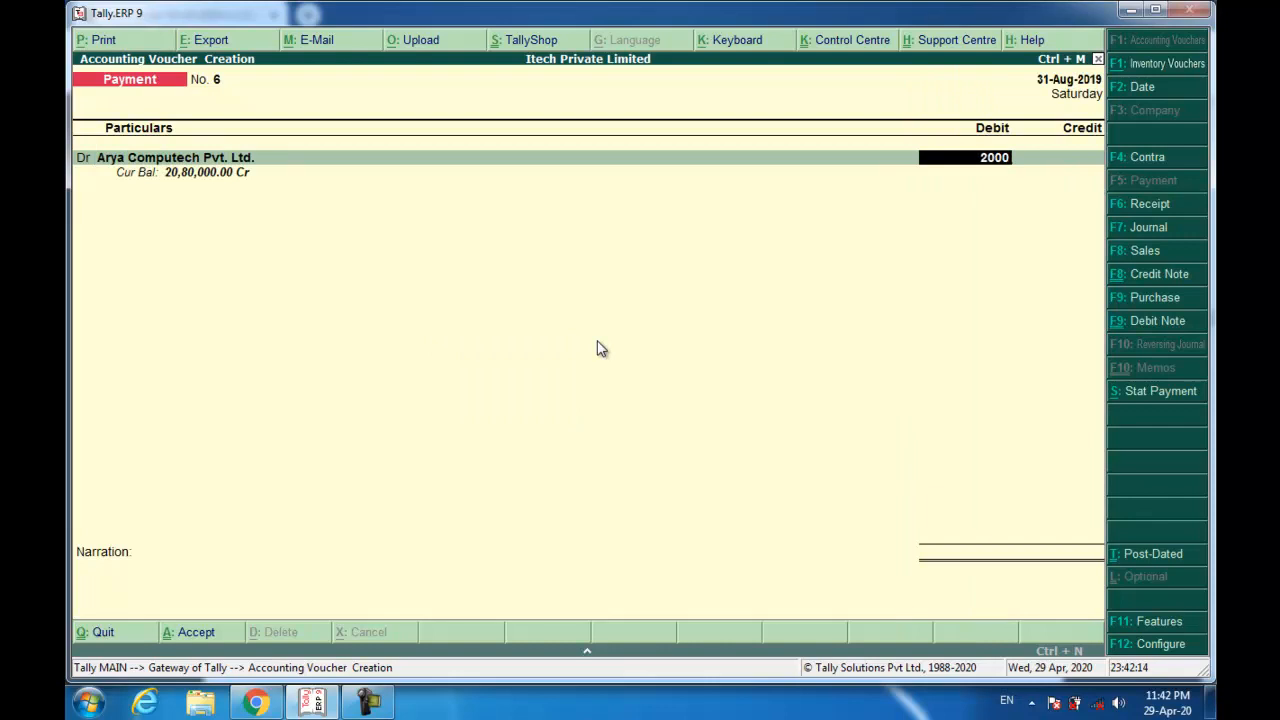
{"action": "type", "text": "0"}
{"action": "key", "text": "Return"}
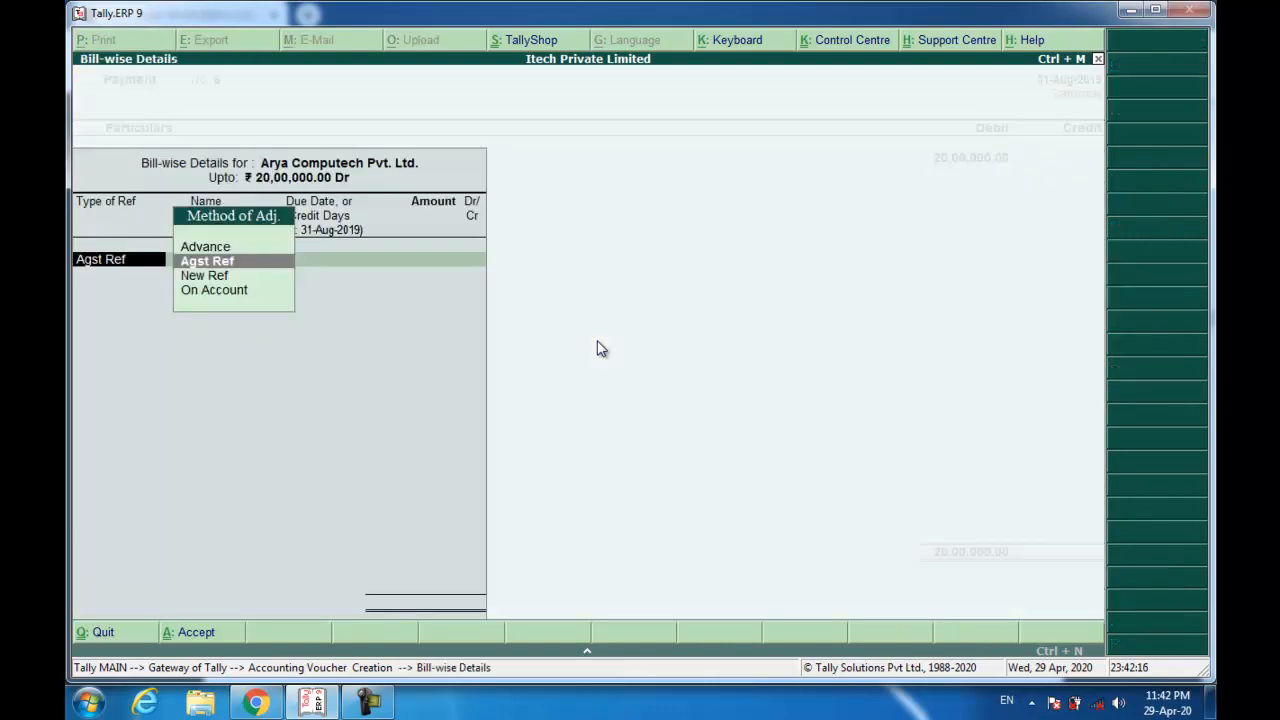
{"action": "key", "text": "Return"}
Split the payment across bills ARY/0590/19-20 (7,70,000) and ARY/0601/19-20 (12,30,000).
{"action": "key", "text": "Down"}
{"action": "key", "text": "Down"}
{"action": "key", "text": "Down"}
{"action": "key", "text": "Up"}
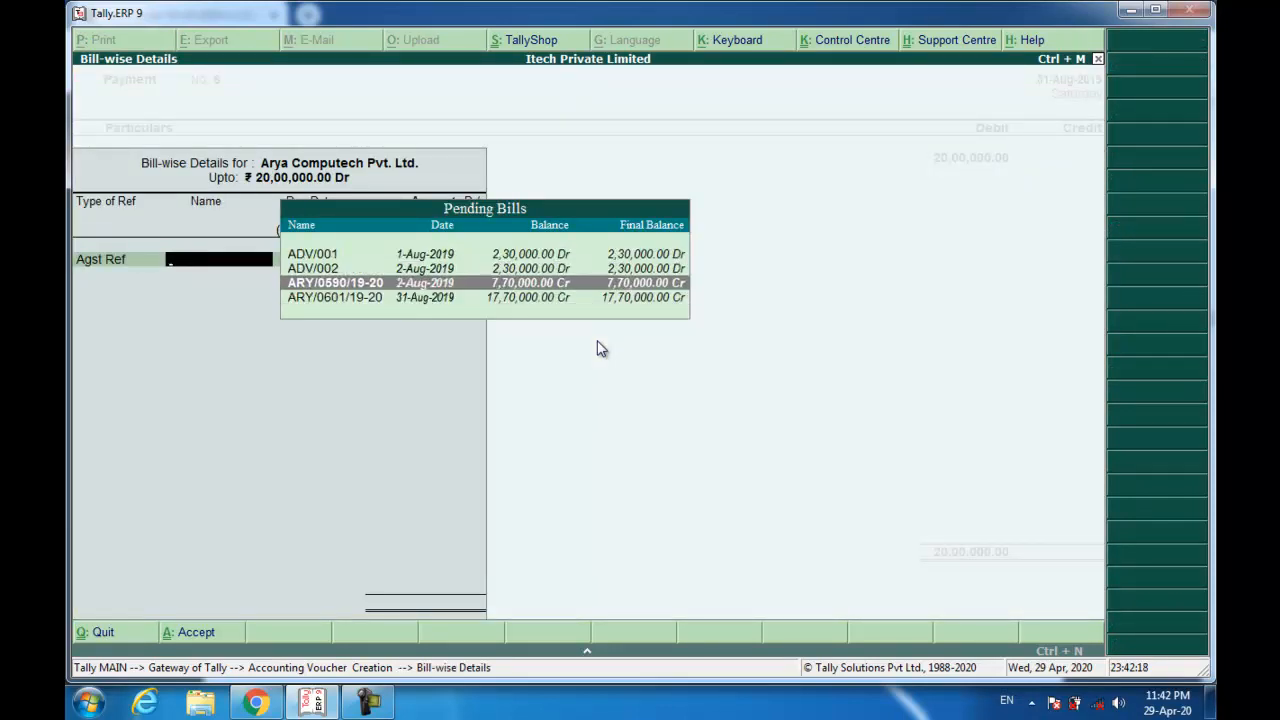
{"action": "key", "text": "Down"}
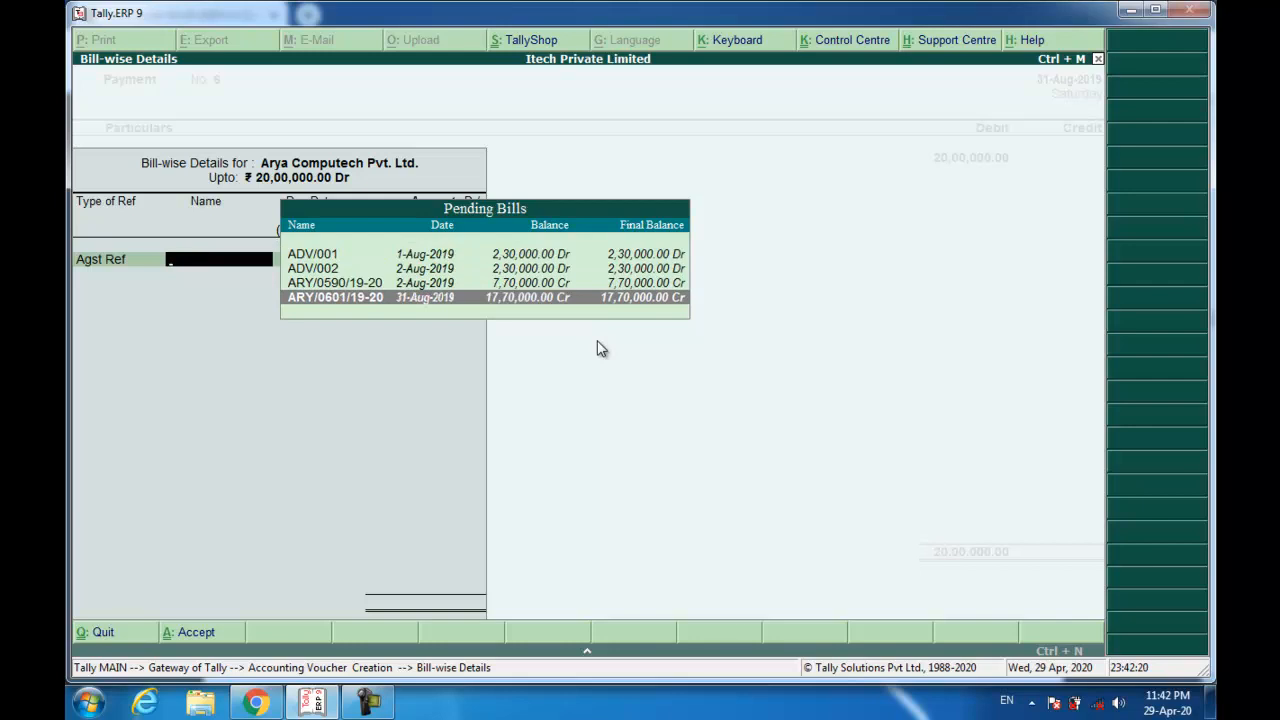
{"action": "key", "text": "Up"}
{"action": "key", "text": "Return"}
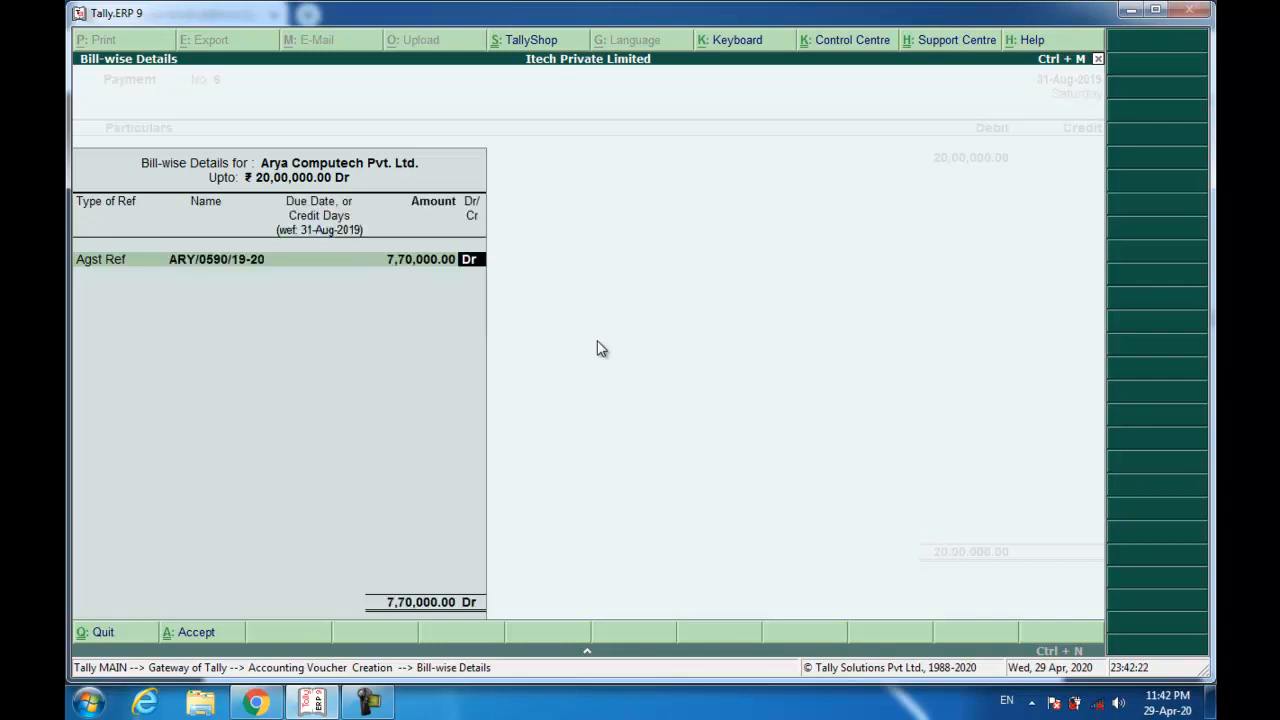
{"action": "key", "text": "Return"}
{"action": "key", "text": "Return"}
{"action": "key", "text": "Down"}
{"action": "key", "text": "Down"}
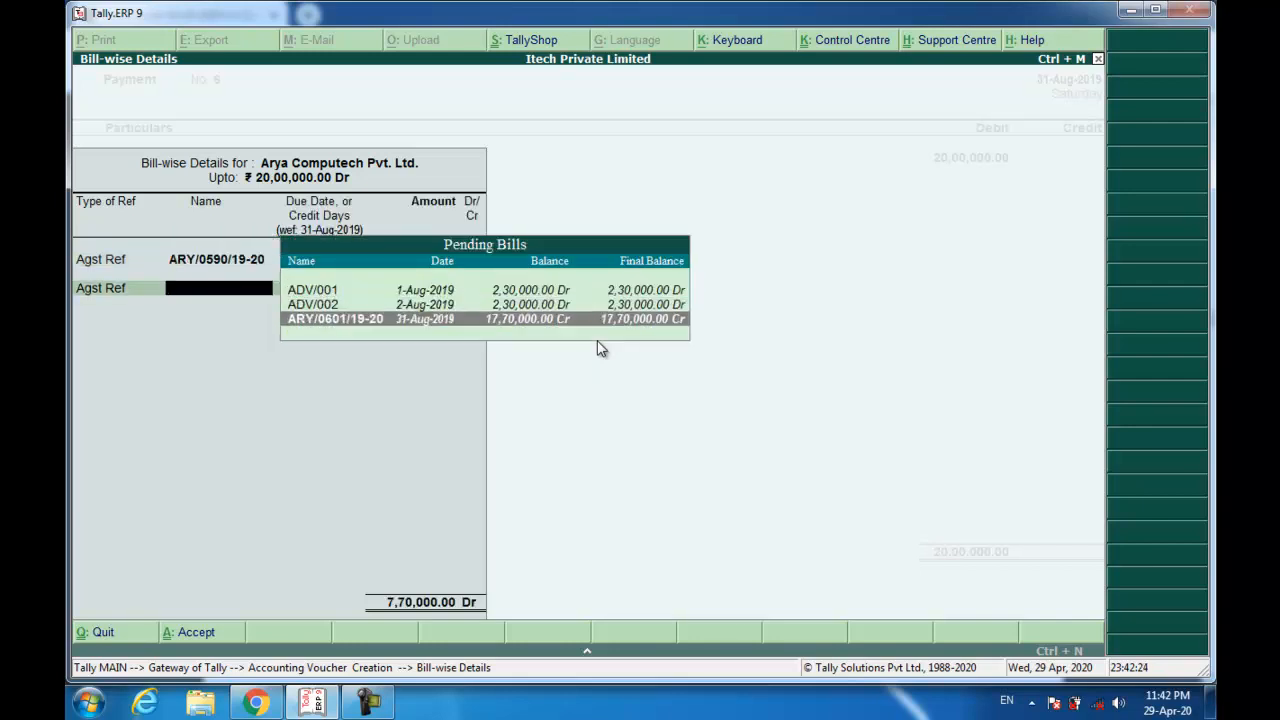
{"action": "key", "text": "Return"}
{"action": "key", "text": "Return"}
{"action": "key", "text": "Return"}
{"action": "key", "text": "Return"}
{"action": "key", "text": "Return"}
{"action": "key", "text": "Return"}
Credit Wealthy Bank, reuse the previous narration and save the payment.
{"action": "key", "text": "Return"}
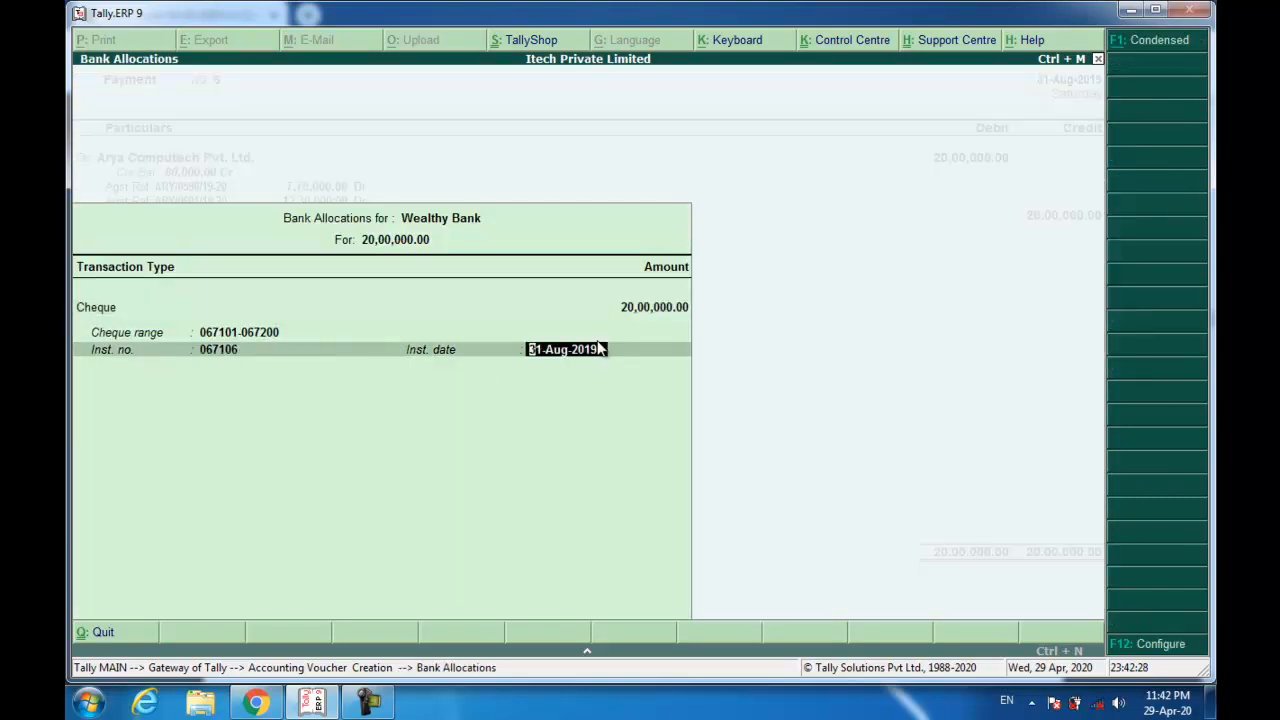
{"action": "key", "text": "Return"}
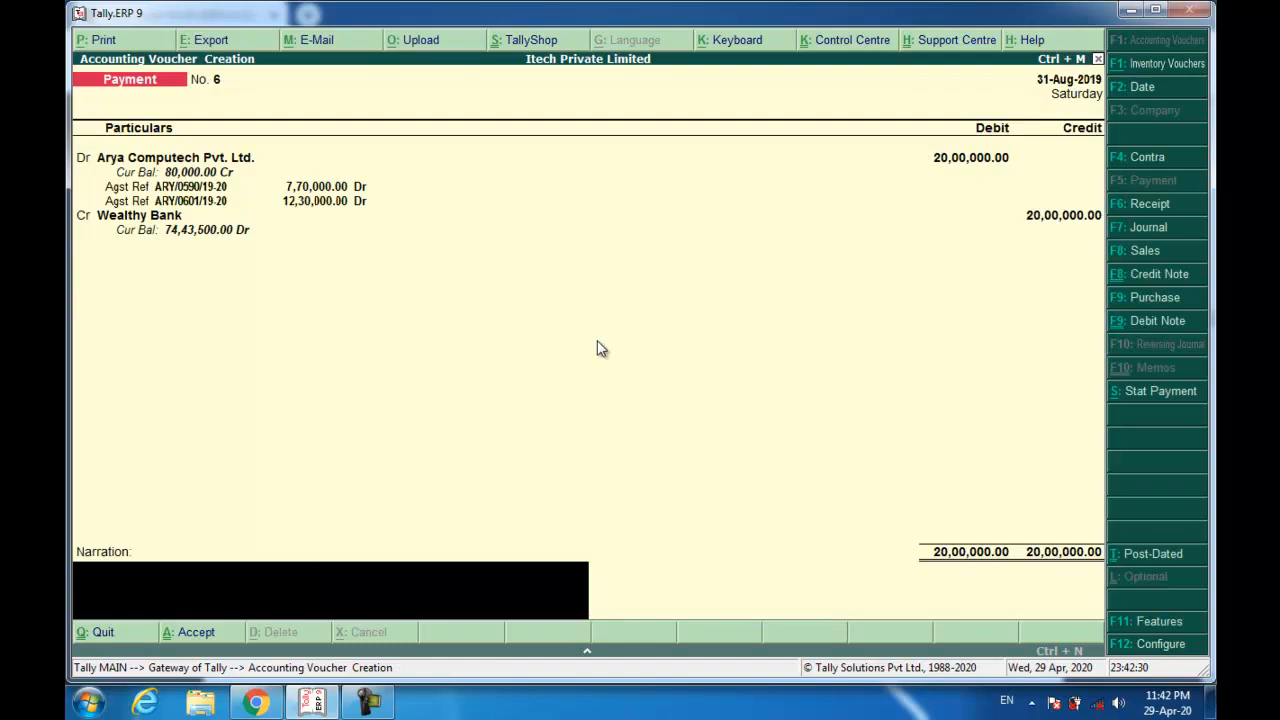
{"action": "key", "text": "ctrl+r"}
{"action": "key", "text": "Return"}
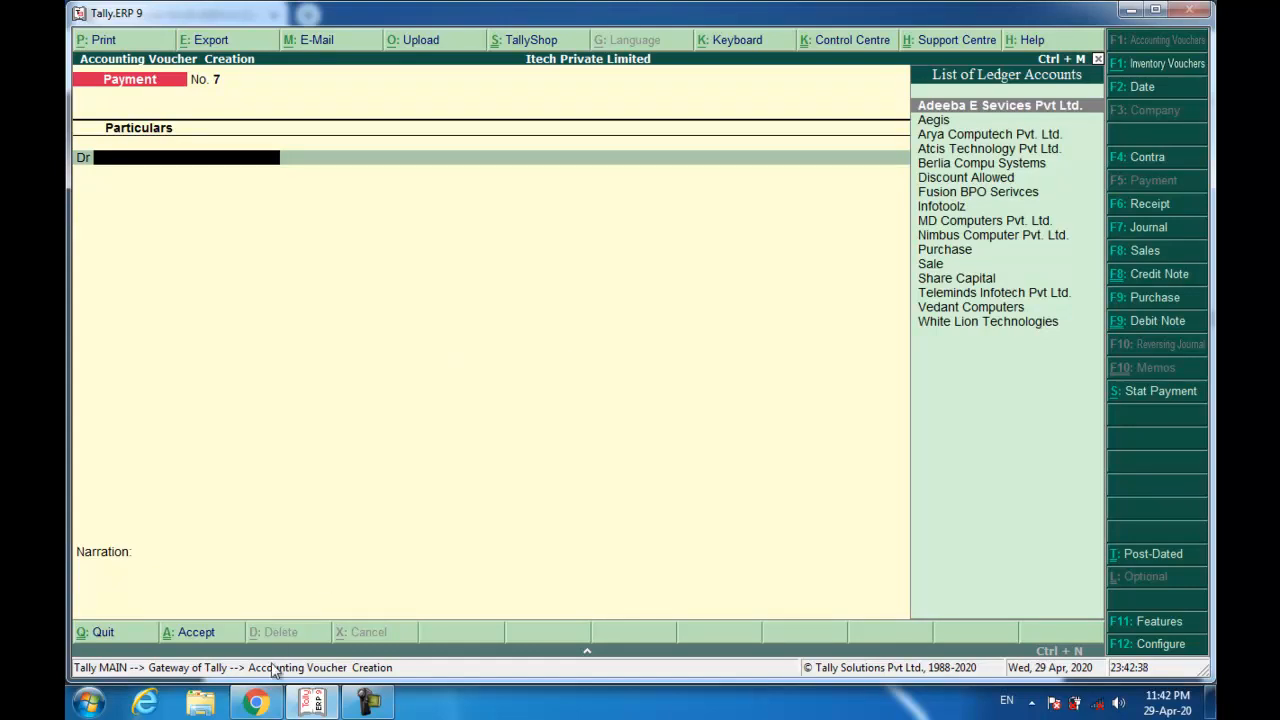
Scroll the scanned PDF to Arya Computech's invoice ARY/0611/19-20 for 400 HP laptops.
{"action": "left_click", "coordinate": [313, 610]}
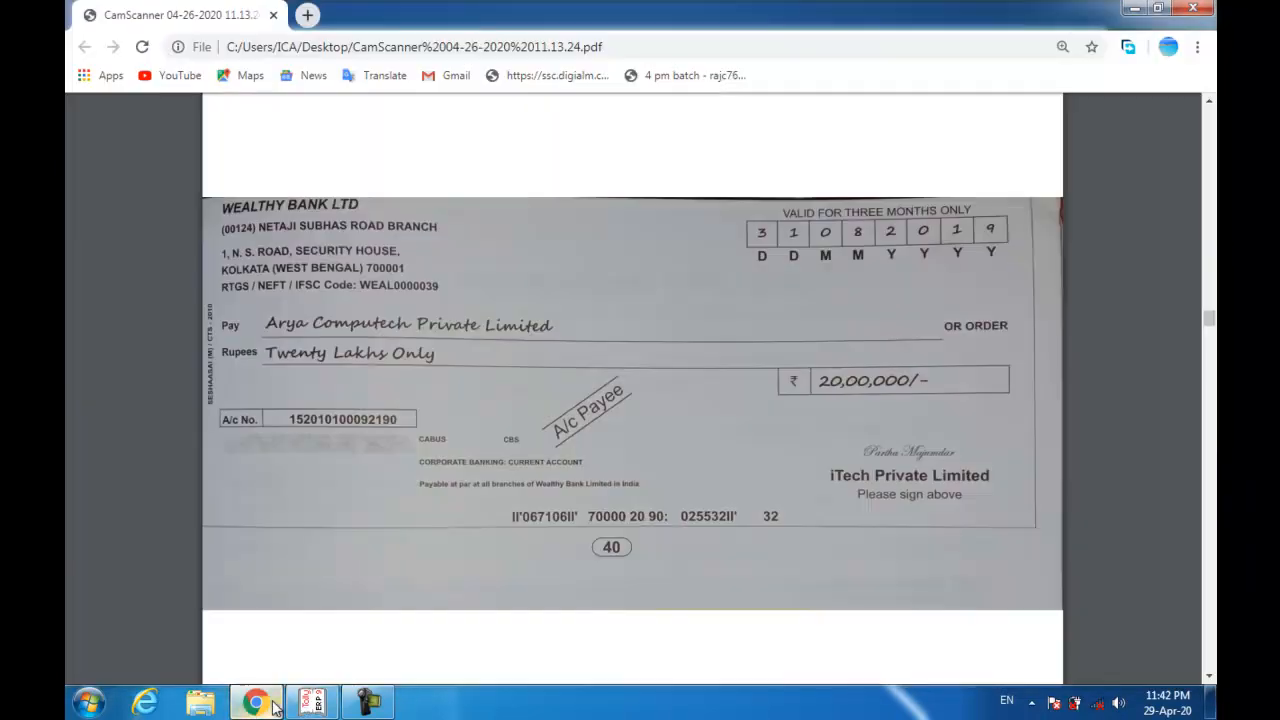
{"action": "scroll", "coordinate": [423, 512], "scroll_direction": "down", "scroll_amount": 3}
{"action": "scroll", "coordinate": [423, 517], "scroll_direction": "down", "scroll_amount": 12}
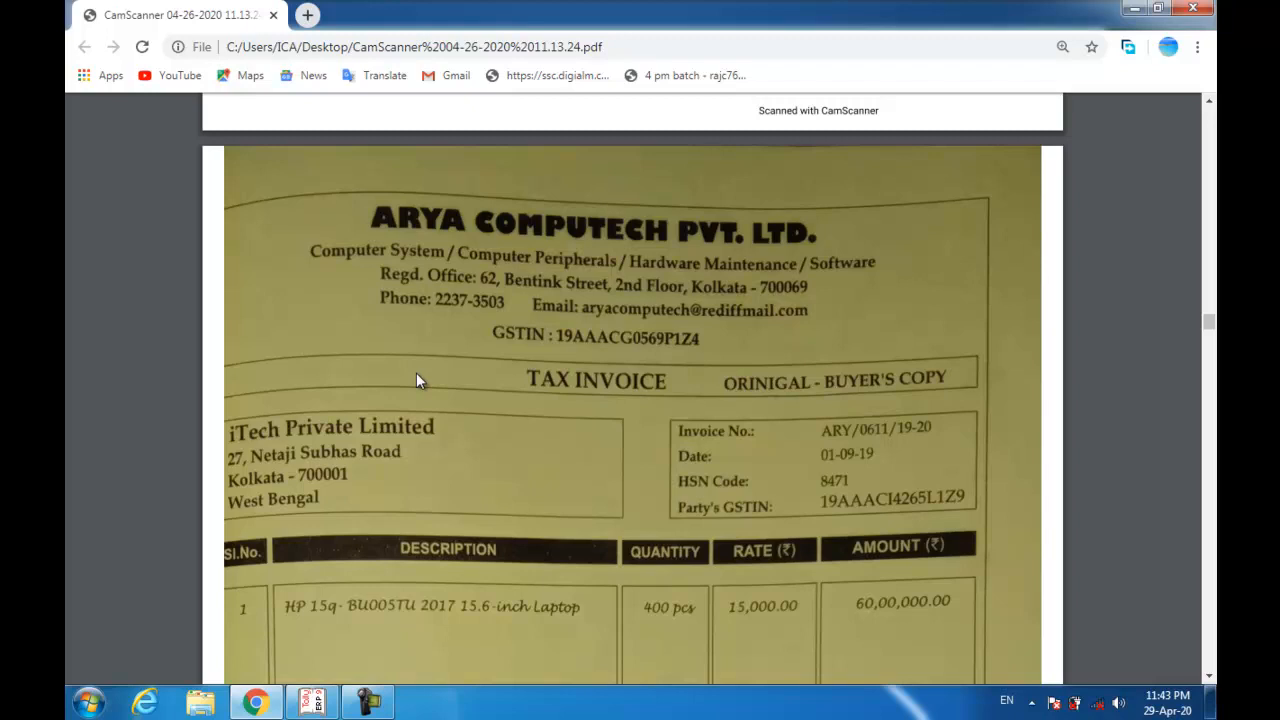
{"action": "right_click", "coordinate": [368, 702]}
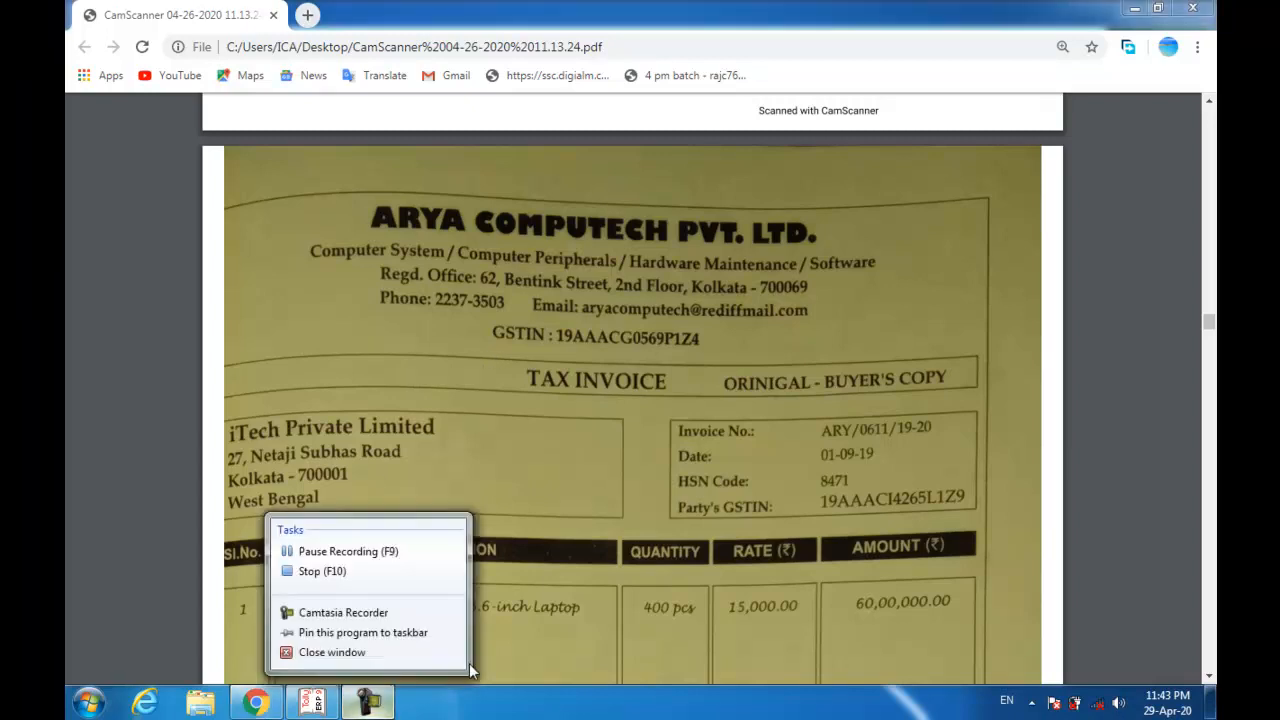
{"action": "left_click", "coordinate": [337, 551]}
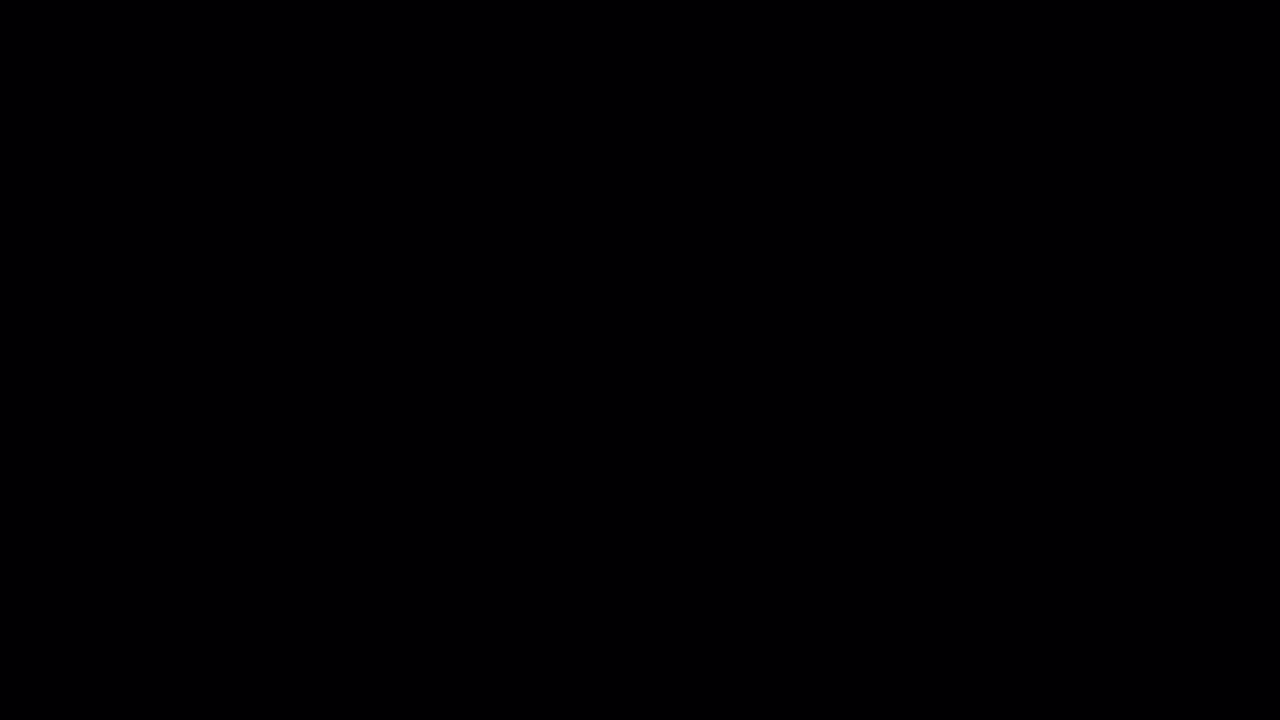